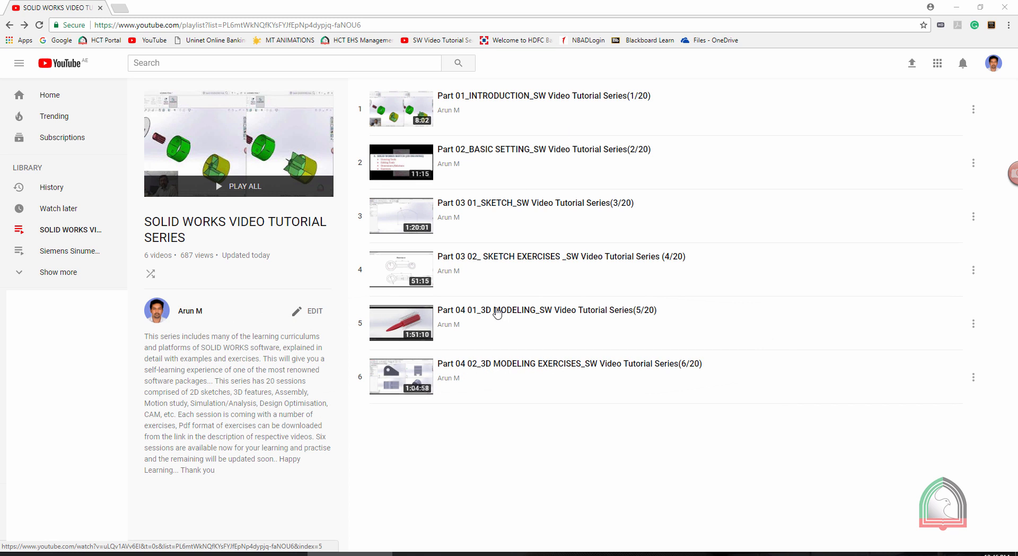
# Open the "Part 04 01_3D MODELING" video from the playlist, pause it and expand its full description.
pyautogui.click(497, 312)
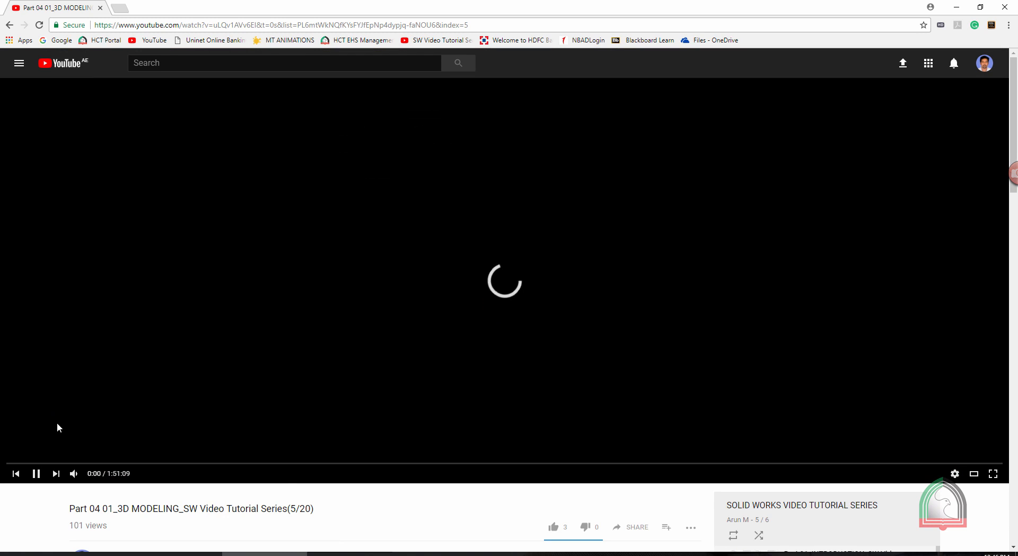
pyautogui.scroll(-2, 295, 246)
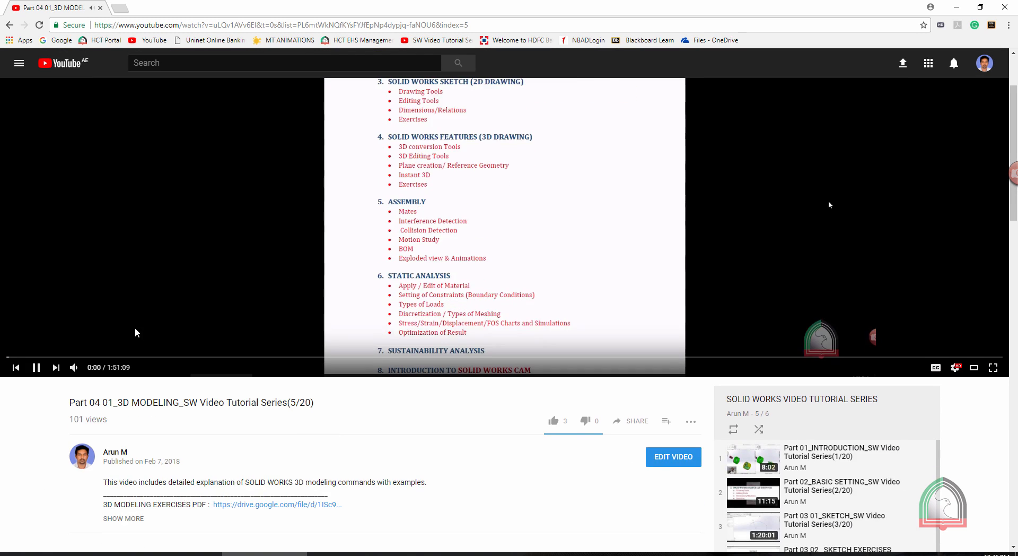
pyautogui.scroll(-1, 135, 332)
pyautogui.click(35, 310)
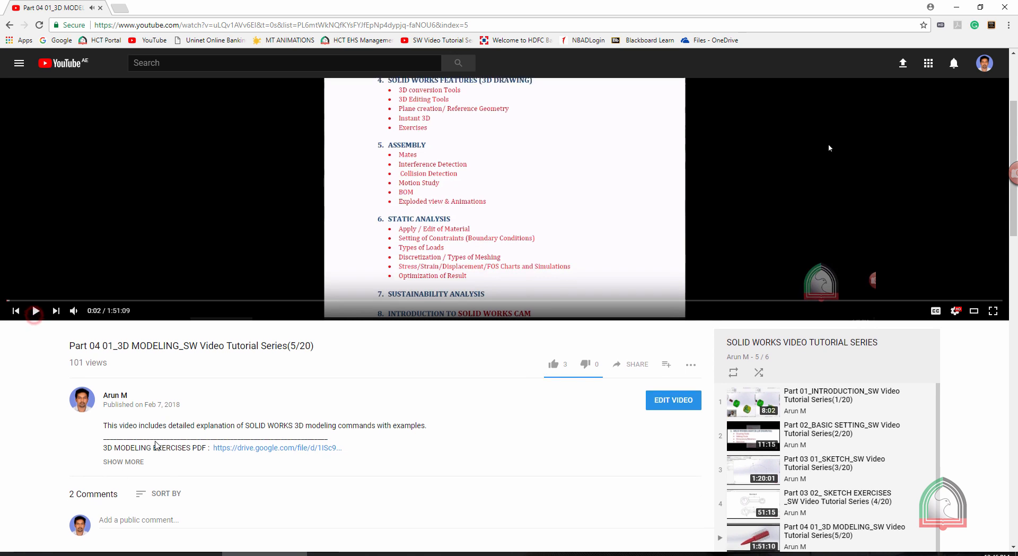
pyautogui.scroll(-3, 156, 445)
pyautogui.click(130, 307)
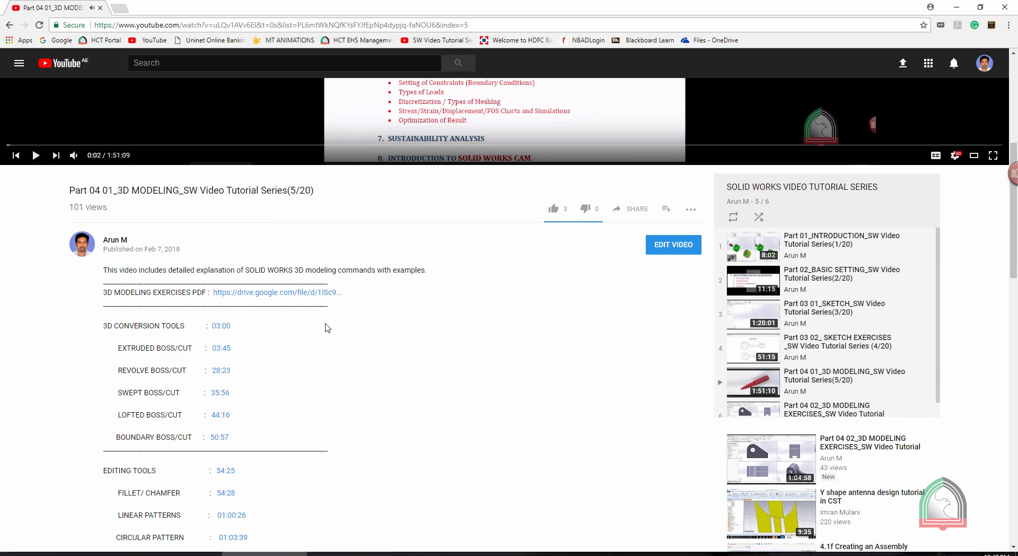
# Review the description's topic timestamps, jump to the Sketch Driven Pattern section at 01:07:49 and pause playback there.
pyautogui.scroll(-2, 186, 212)
pyautogui.scroll(-4, 198, 233)
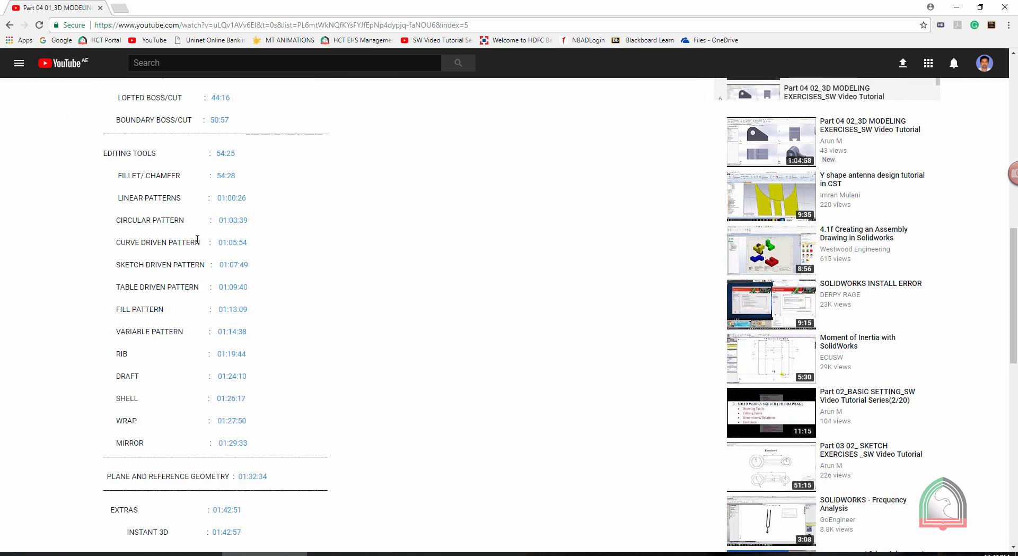
pyautogui.scroll(3, 197, 239)
pyautogui.scroll(-4, 148, 307)
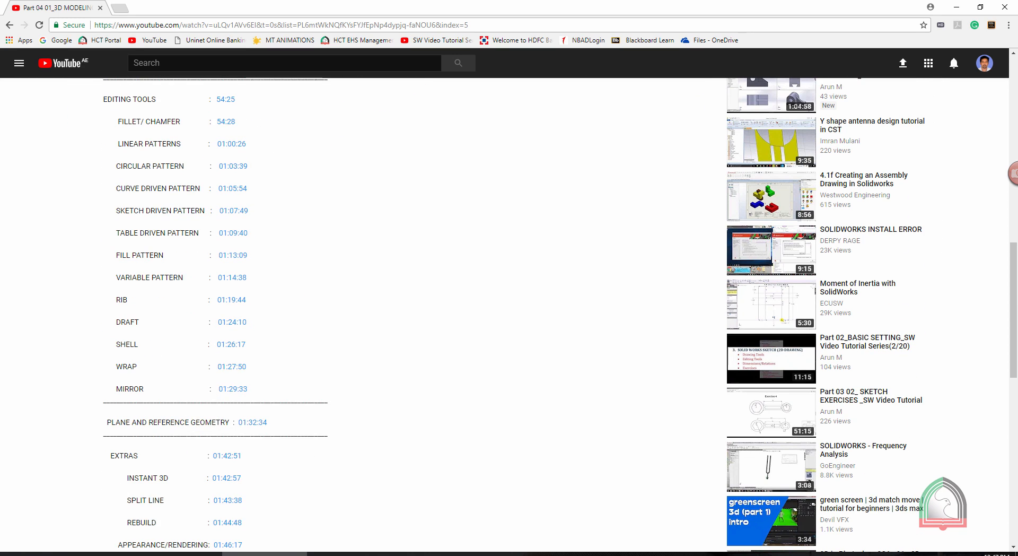
pyautogui.scroll(-1, 5, 371)
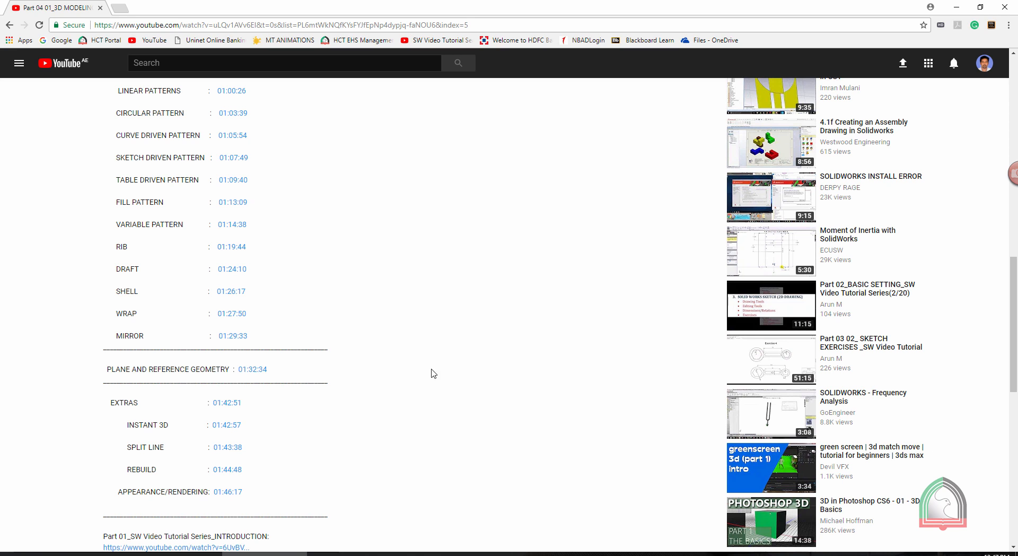
pyautogui.scroll(2, 310, 338)
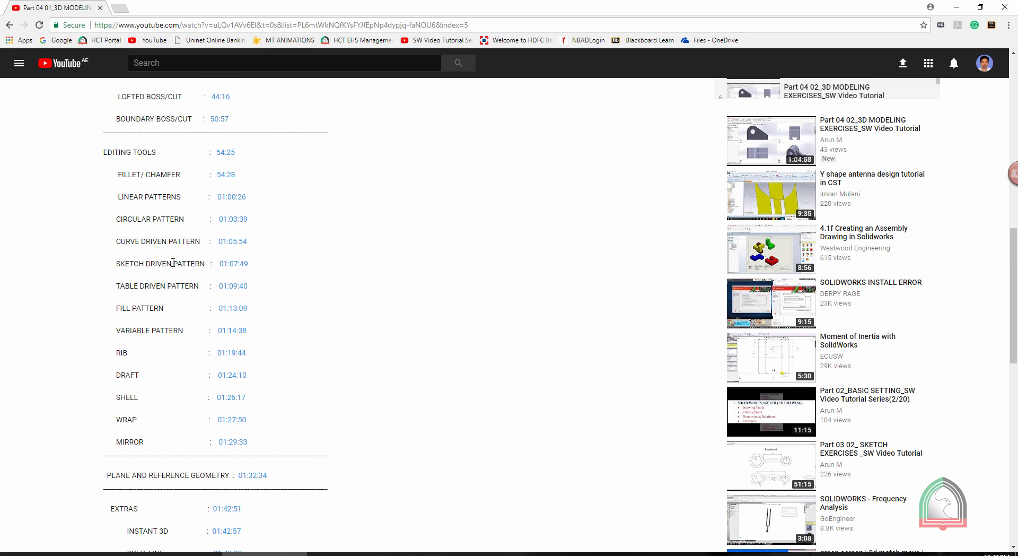
pyautogui.click(235, 265)
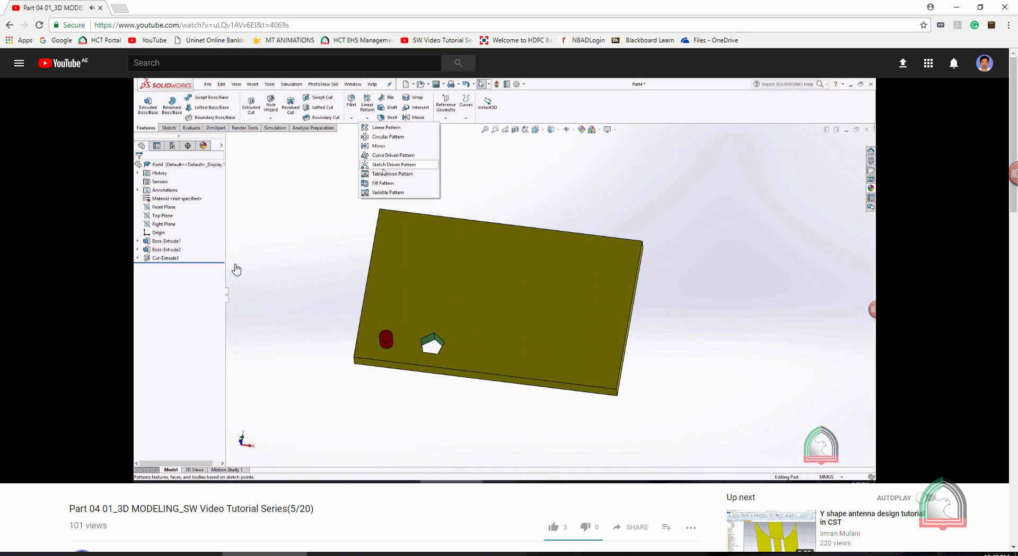
pyautogui.scroll(-4, 236, 255)
pyautogui.click(16, 263)
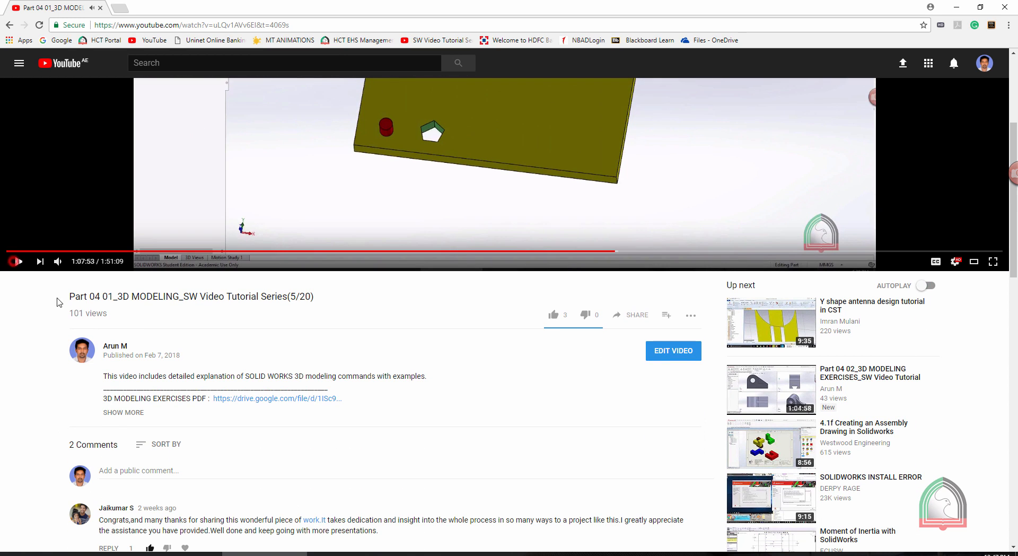
# Expand the description to examine the exercises PDF link and related series links, and return to the playlist.
pyautogui.click(121, 412)
pyautogui.scroll(-4, 149, 325)
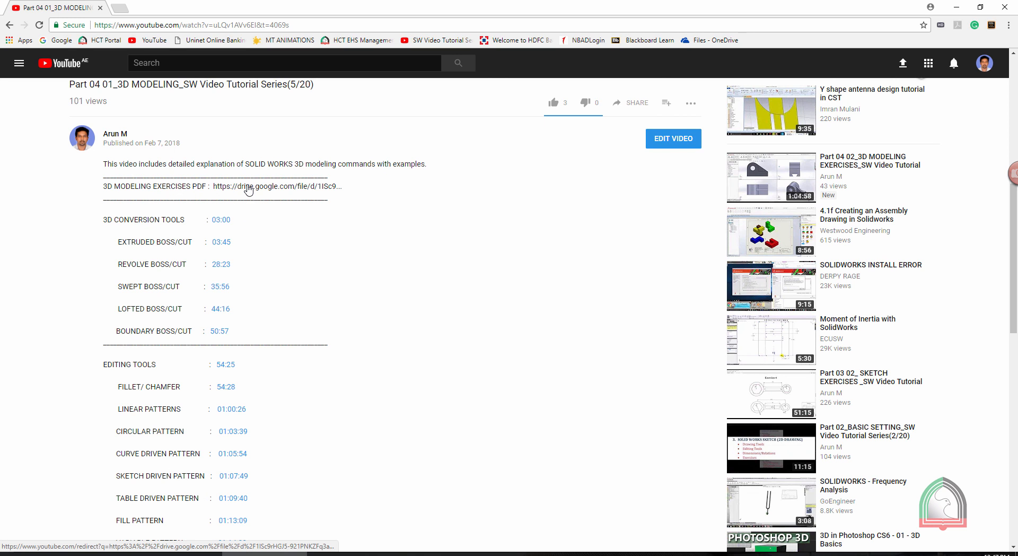
pyautogui.scroll(-15, 249, 189)
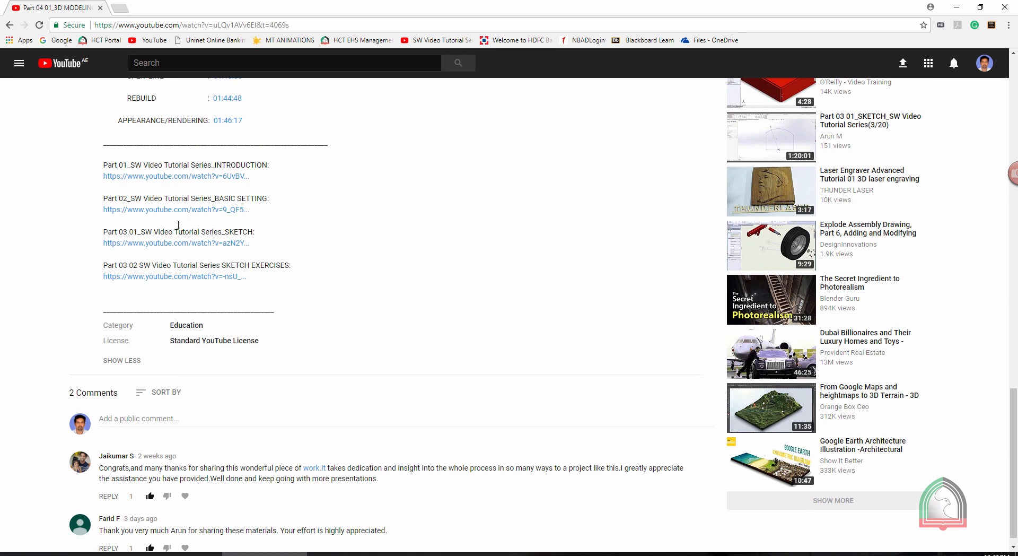
pyautogui.click(9, 25)
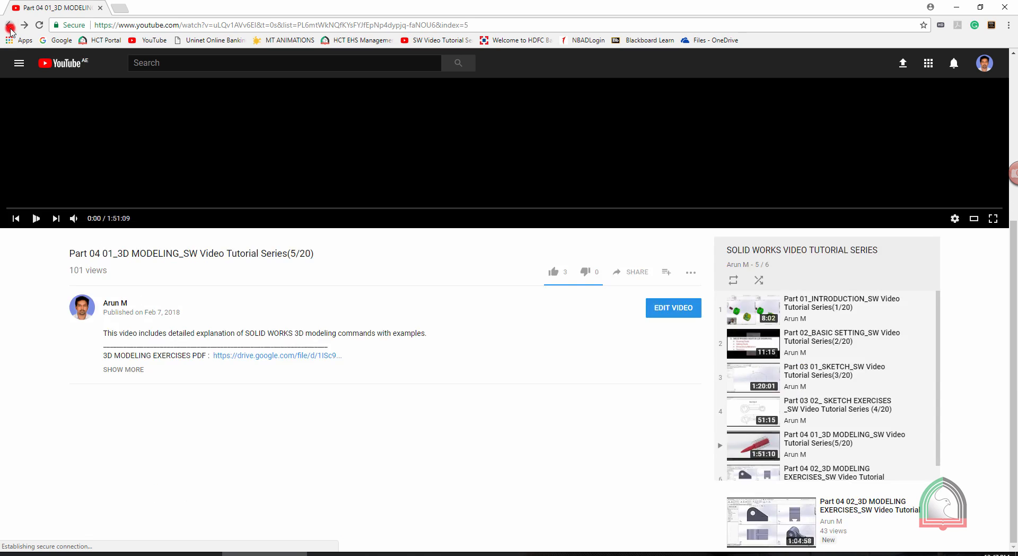
pyautogui.click(9, 24)
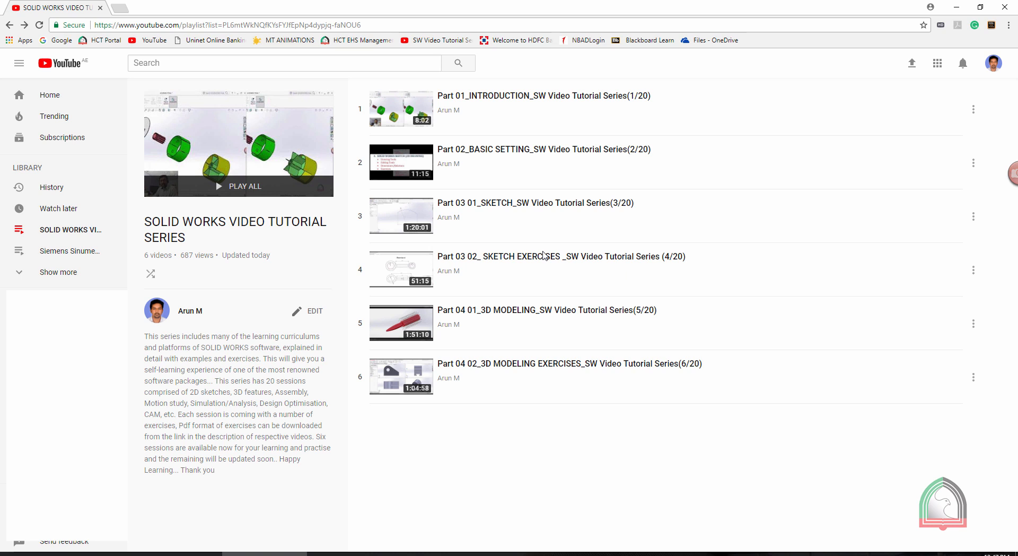
# Review the section timestamps in the paused "Part 03 01_SKETCH" video's expanded description and return to the playlist.
pyautogui.click(497, 204)
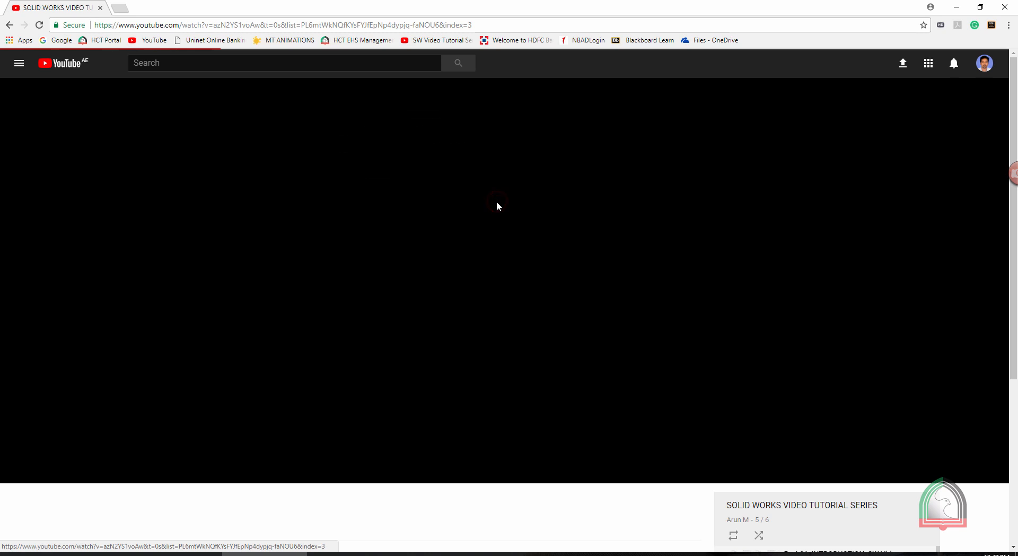
pyautogui.scroll(-4, 190, 281)
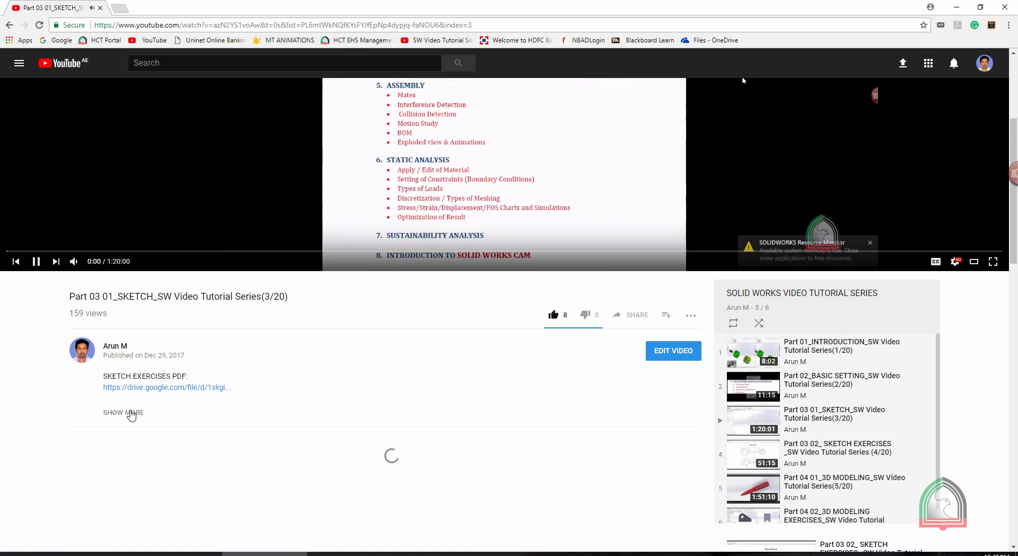
pyautogui.click(123, 412)
pyautogui.click(36, 261)
pyautogui.scroll(-1, 321, 369)
pyautogui.scroll(-3, 321, 369)
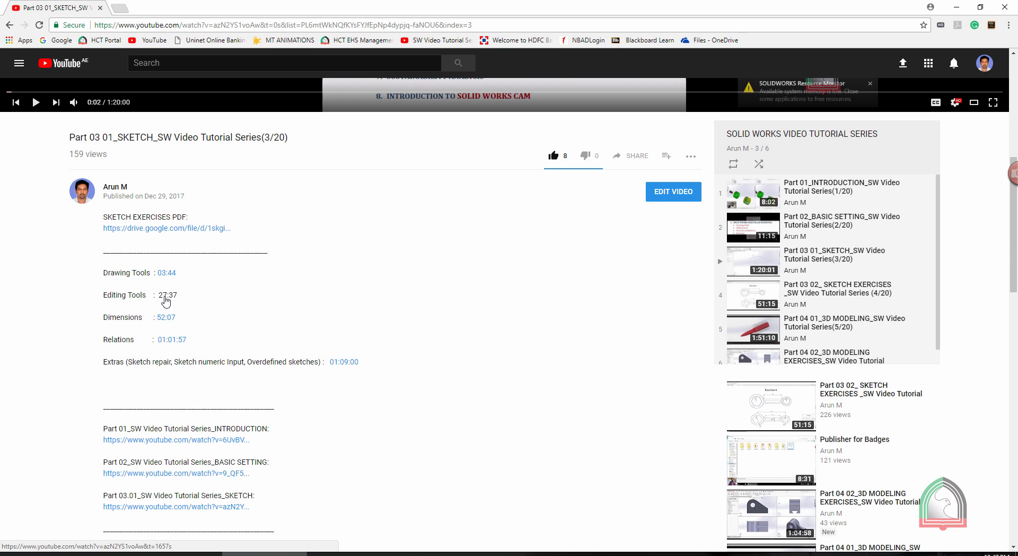
pyautogui.click(9, 24)
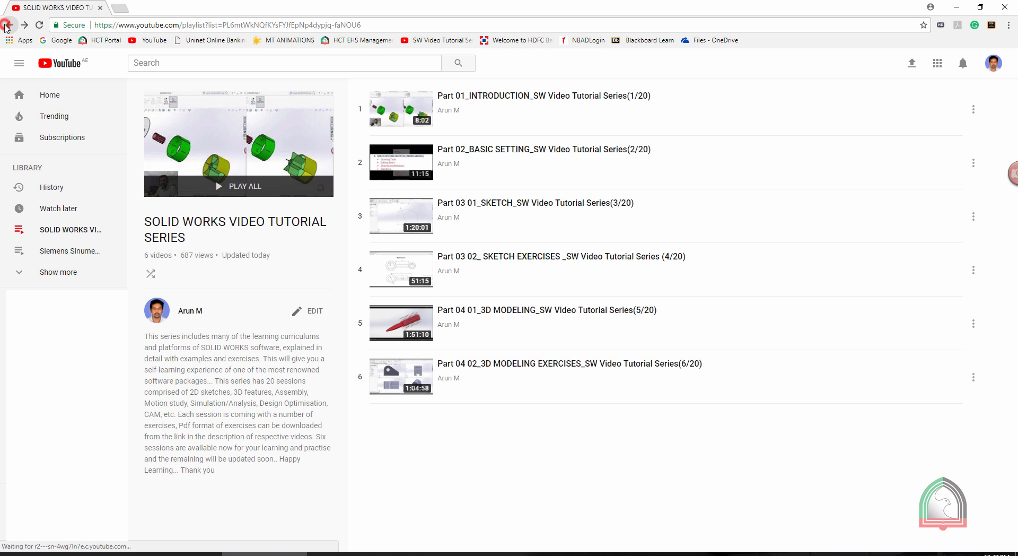
# Open the "Part 03 02_ SKETCH EXERCISES" video, expand its description and jump to Exercise 06 at 28:24.
pyautogui.click(512, 256)
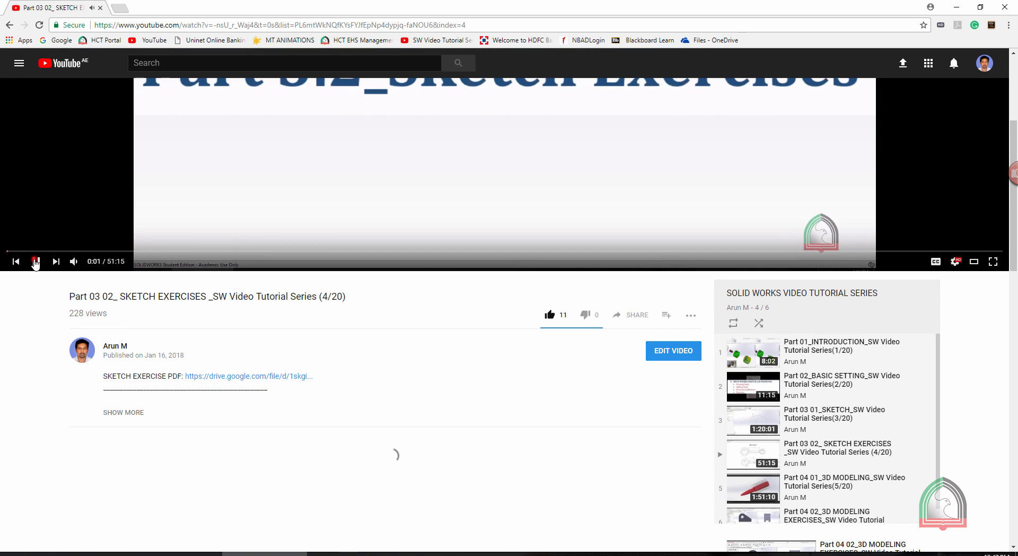
pyautogui.click(35, 261)
pyautogui.click(130, 412)
pyautogui.scroll(-6, 320, 215)
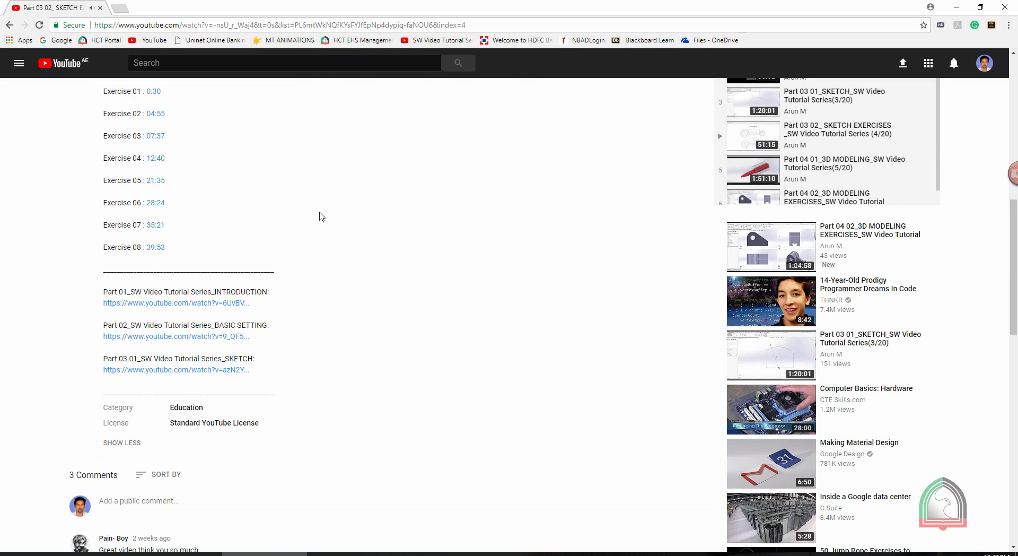
pyautogui.click(154, 202)
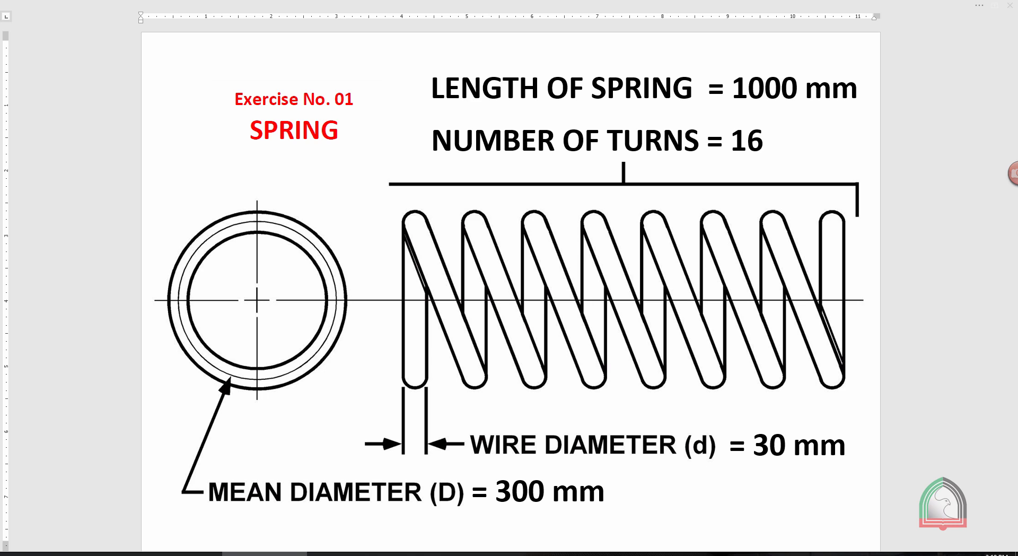
# Switch from the spring exercise drawing to SOLIDWORKS and create a new part document.
pyautogui.hotkey('alt', 'Tab')
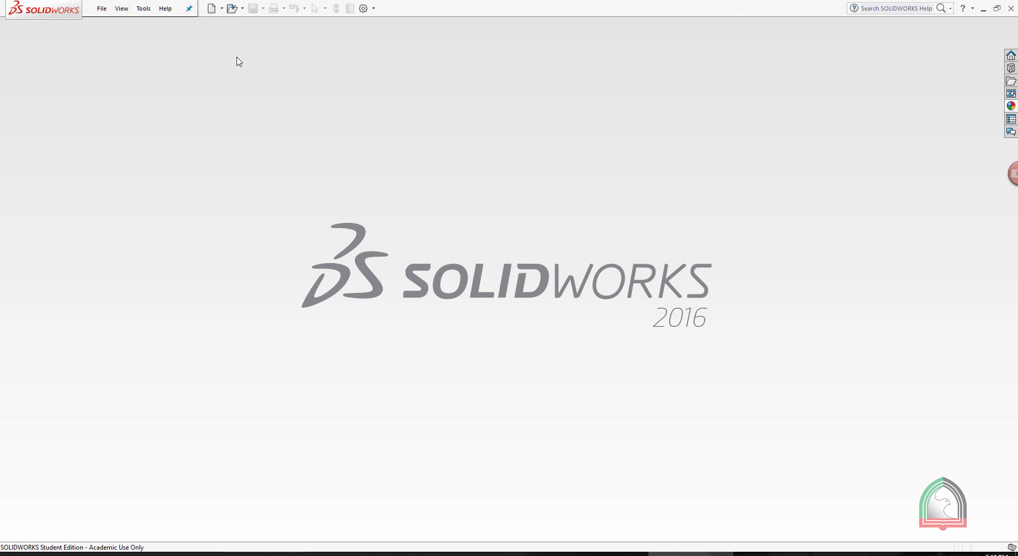
pyautogui.click(211, 8)
pyautogui.doubleClick(403, 205)
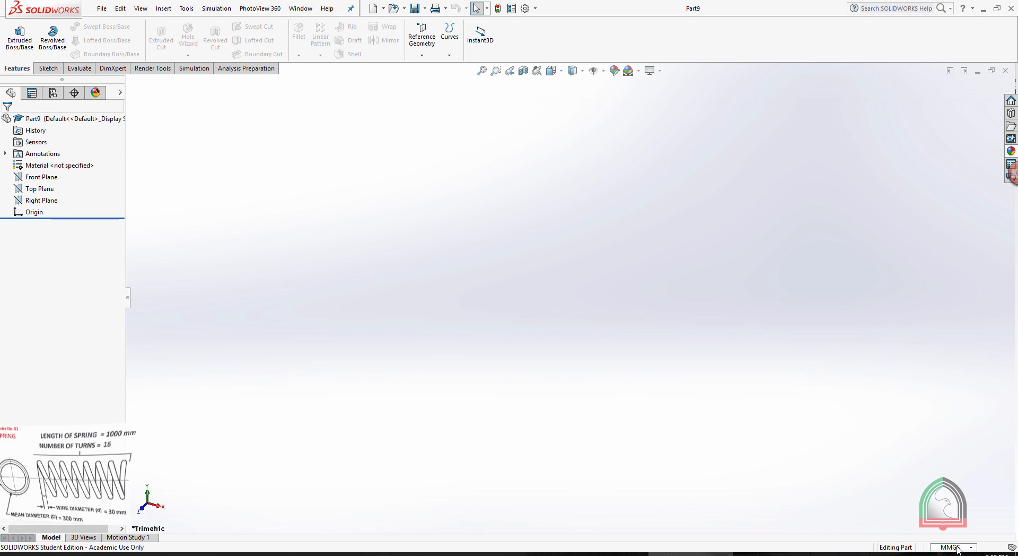
# Start a new sketch on the Front Plane.
pyautogui.click(47, 69)
pyautogui.click(15, 56)
pyautogui.click(31, 67)
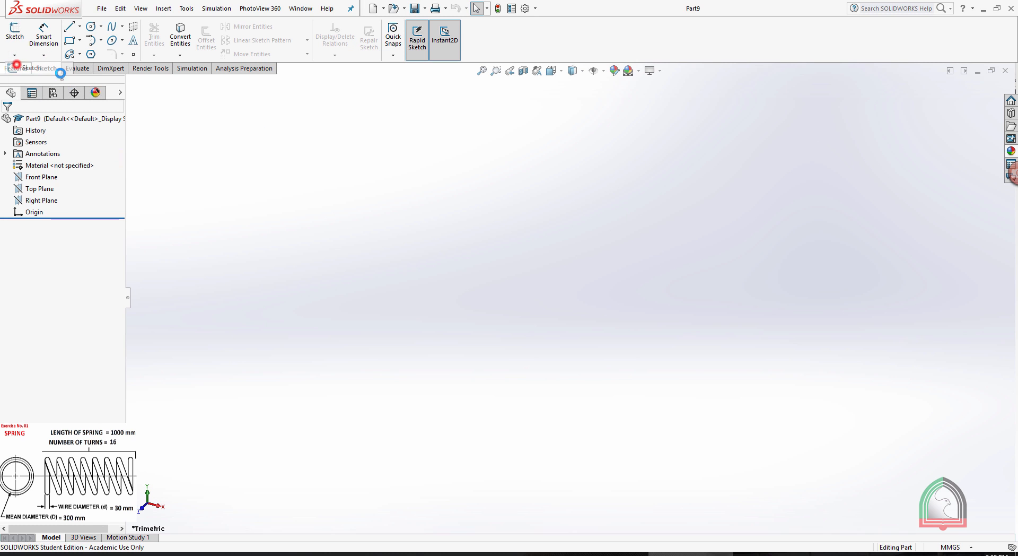
pyautogui.click(430, 162)
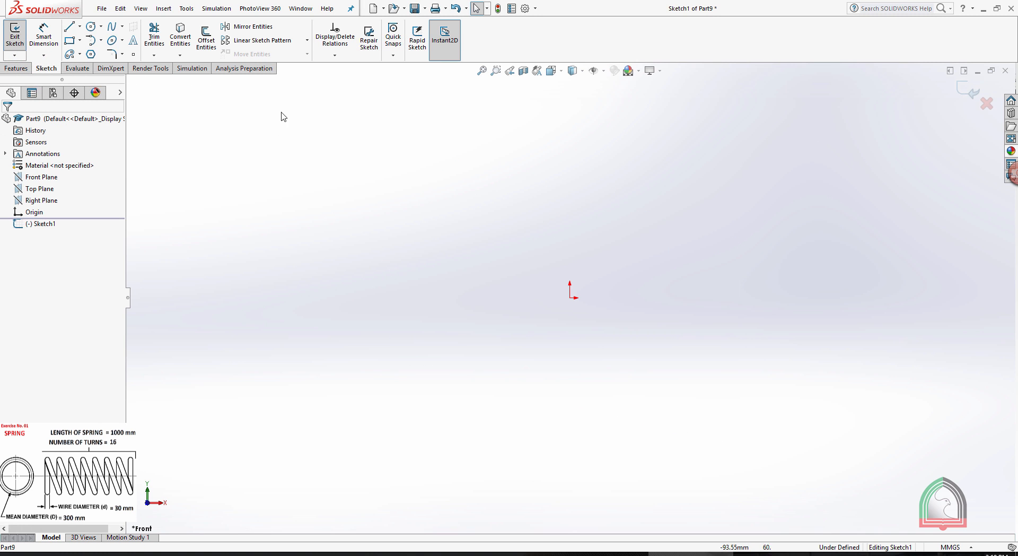
# Sketch a circle of 300 mm diameter centred on the origin and exit the sketch.
pyautogui.click(91, 26)
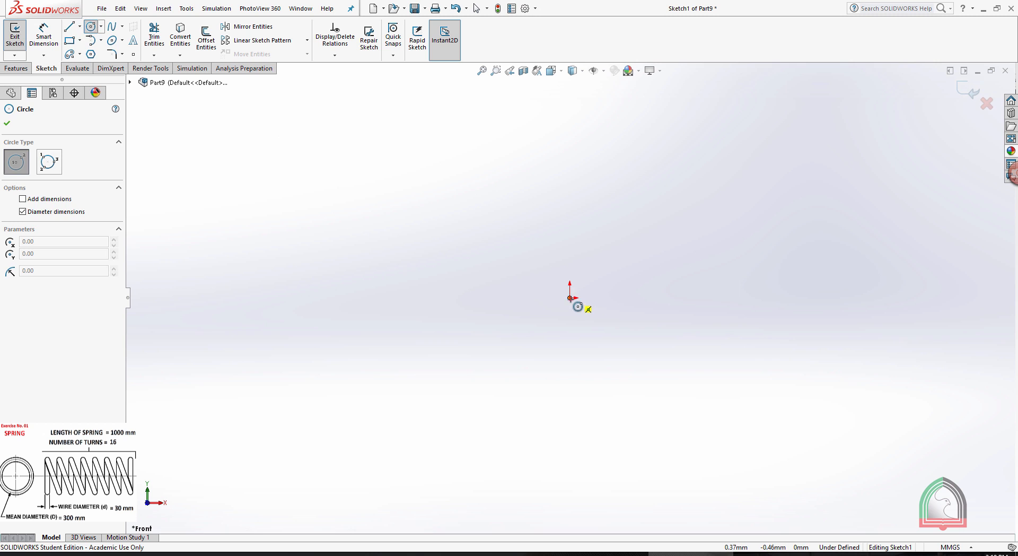
pyautogui.click(571, 297)
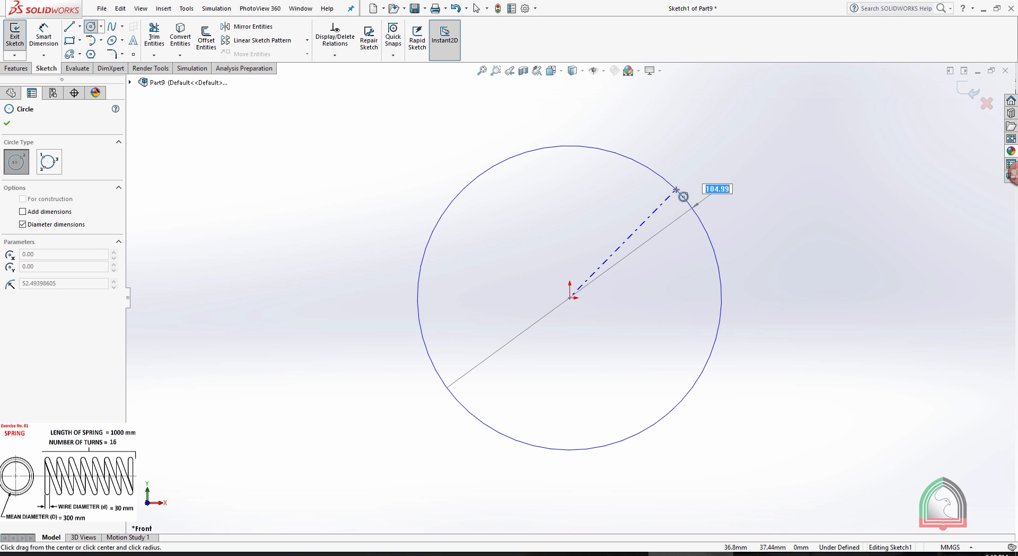
pyautogui.write('300')
pyautogui.press('Return')
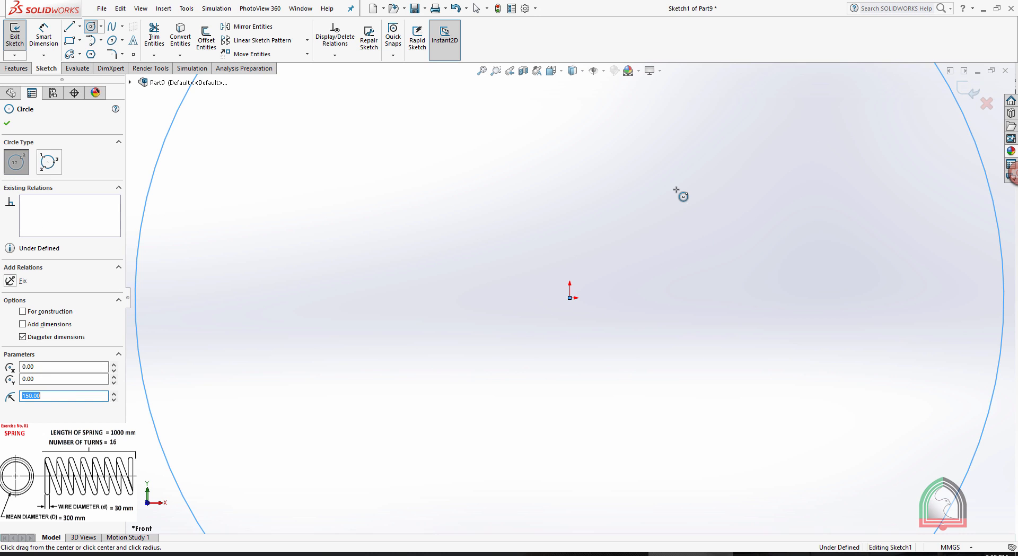
pyautogui.scroll(4, 658, 191)
pyautogui.scroll(1, 662, 171)
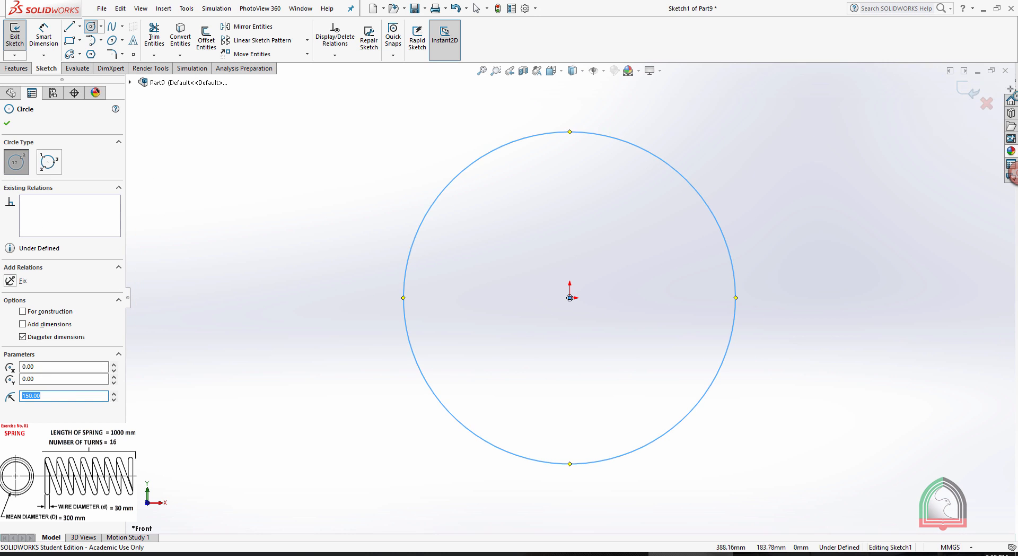
pyautogui.click(971, 92)
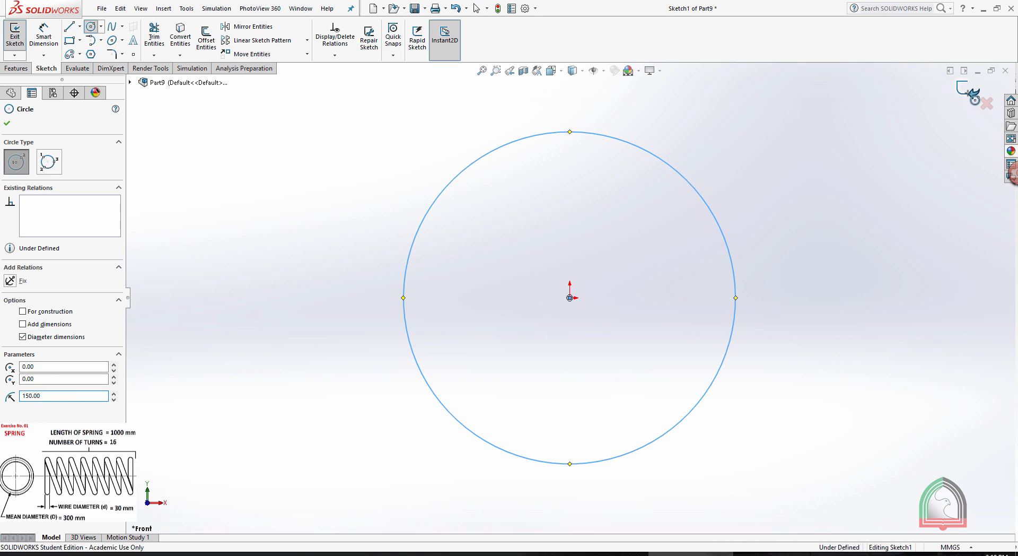
pyautogui.moveTo(813, 139); pyautogui.dragTo(763, 180, button='middle')
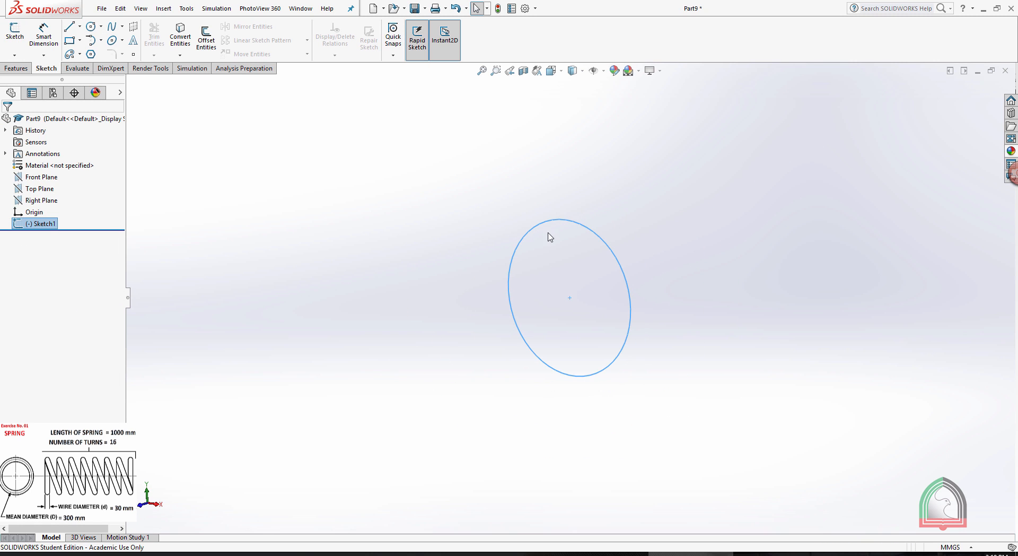
pyautogui.click(658, 206)
# Start a Helix/Spiral from the 300 mm circle after checking the spring drawing, defining it by Height and Revolution.
pyautogui.click(594, 553)
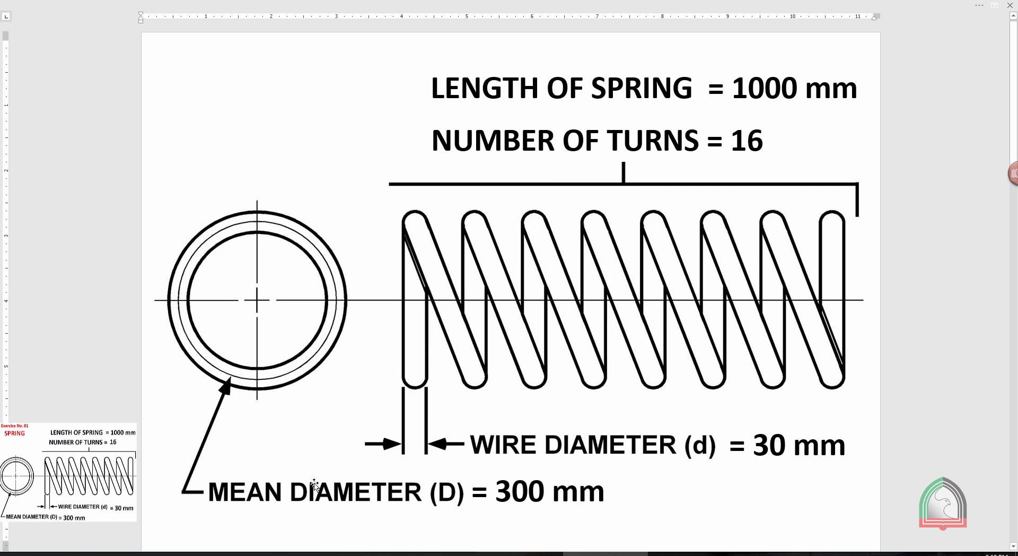
pyautogui.click(689, 554)
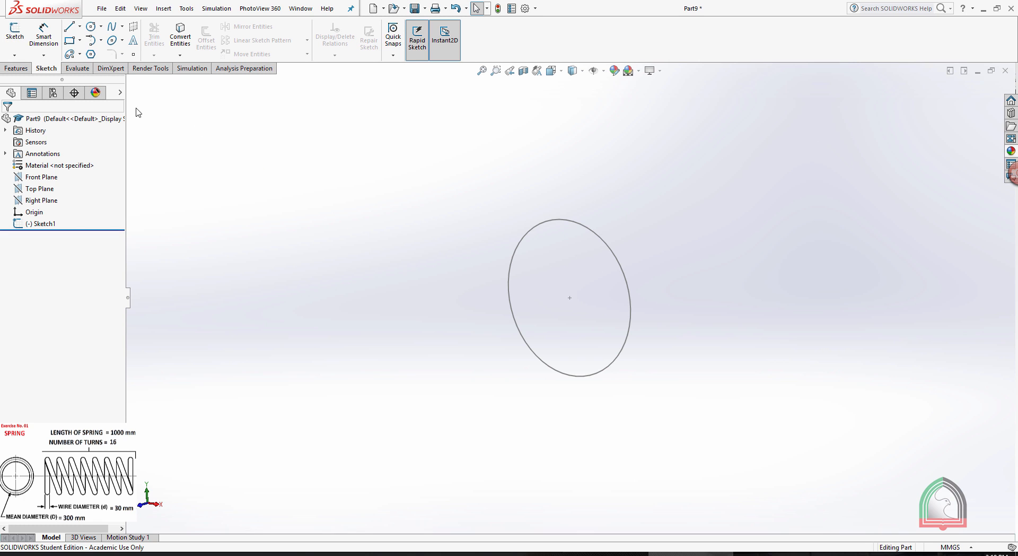
pyautogui.click(16, 68)
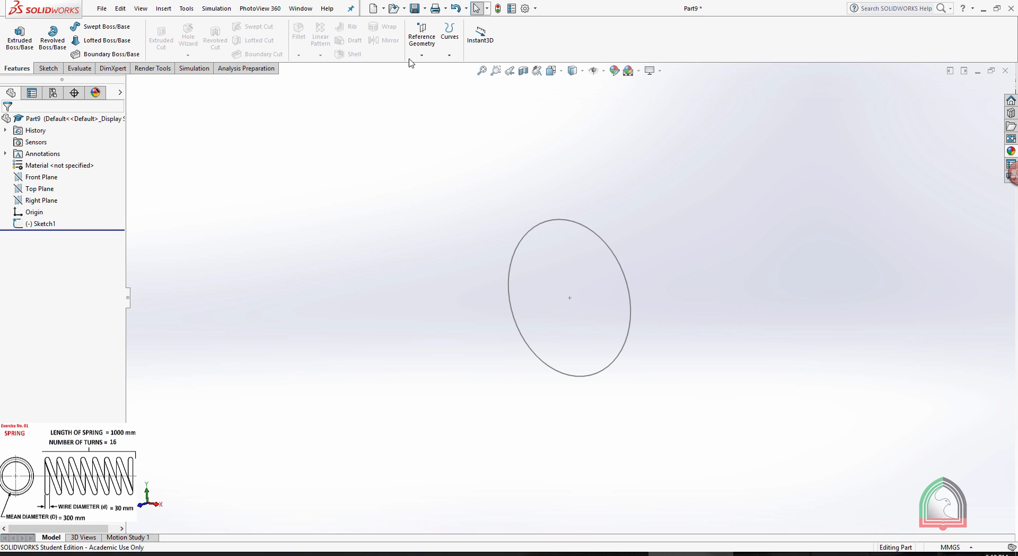
pyautogui.click(449, 55)
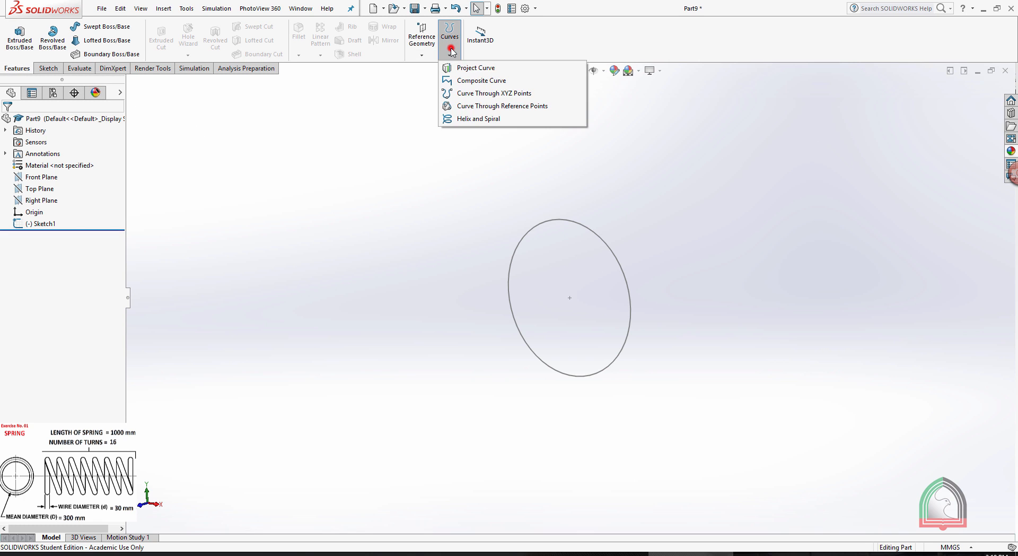
pyautogui.click(469, 119)
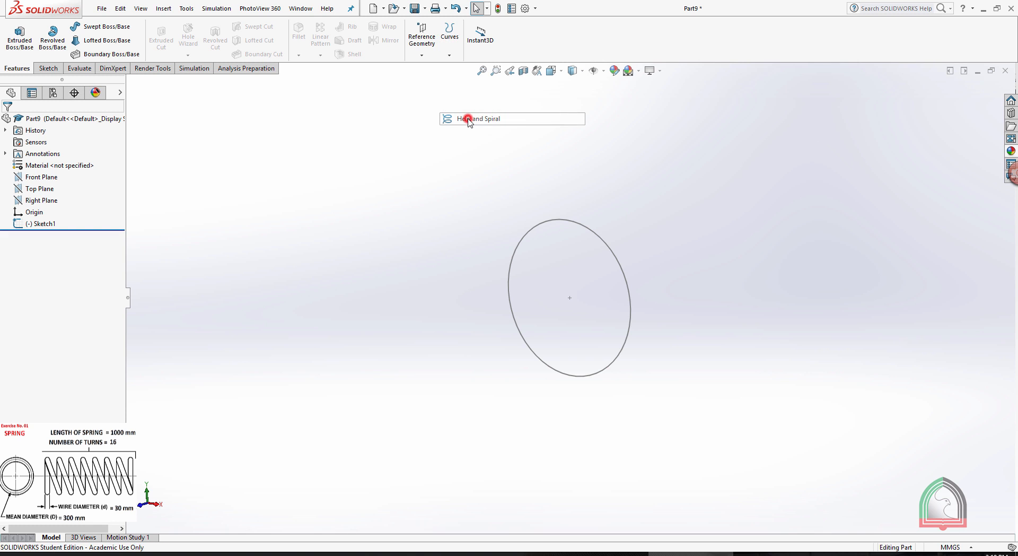
pyautogui.click(531, 226)
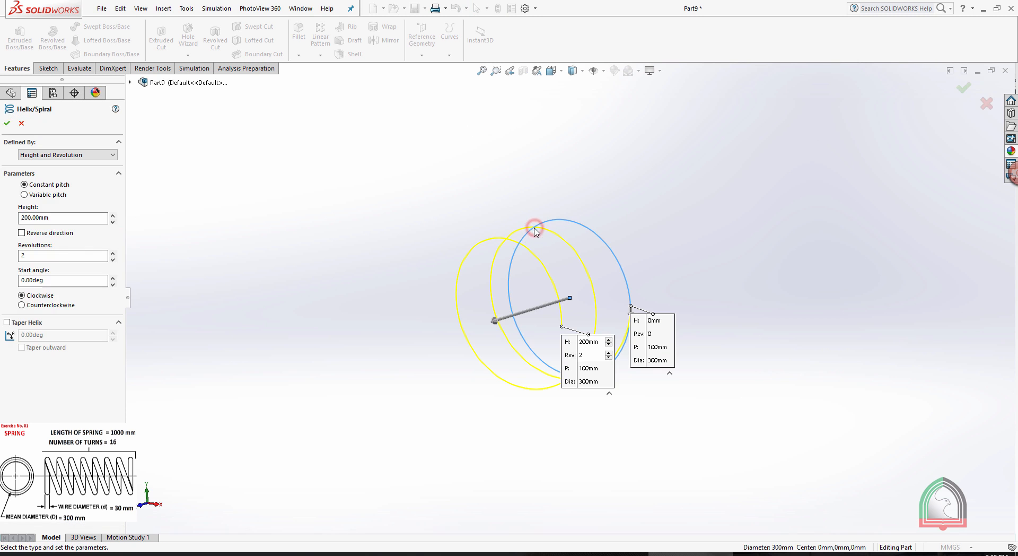
pyautogui.click(46, 155)
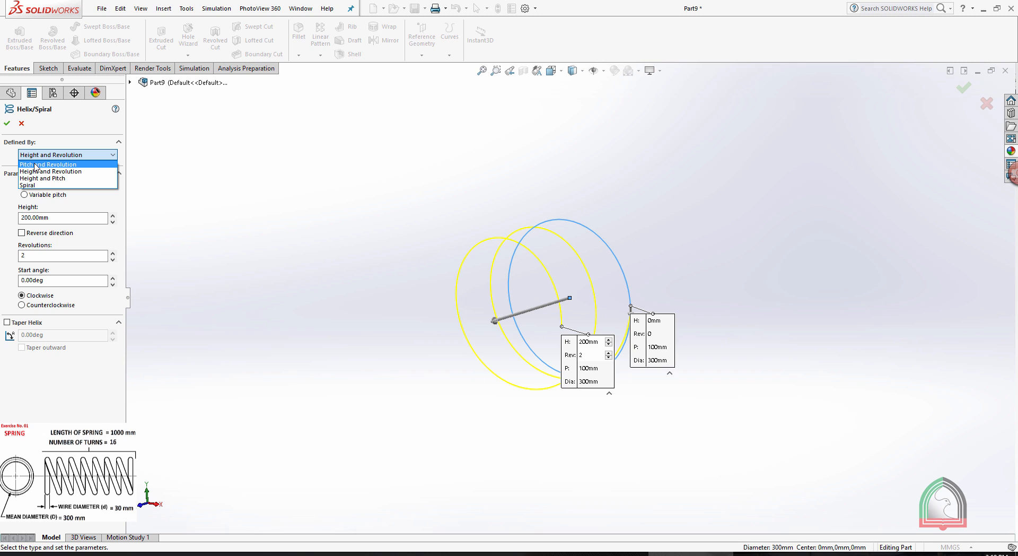
pyautogui.click(36, 171)
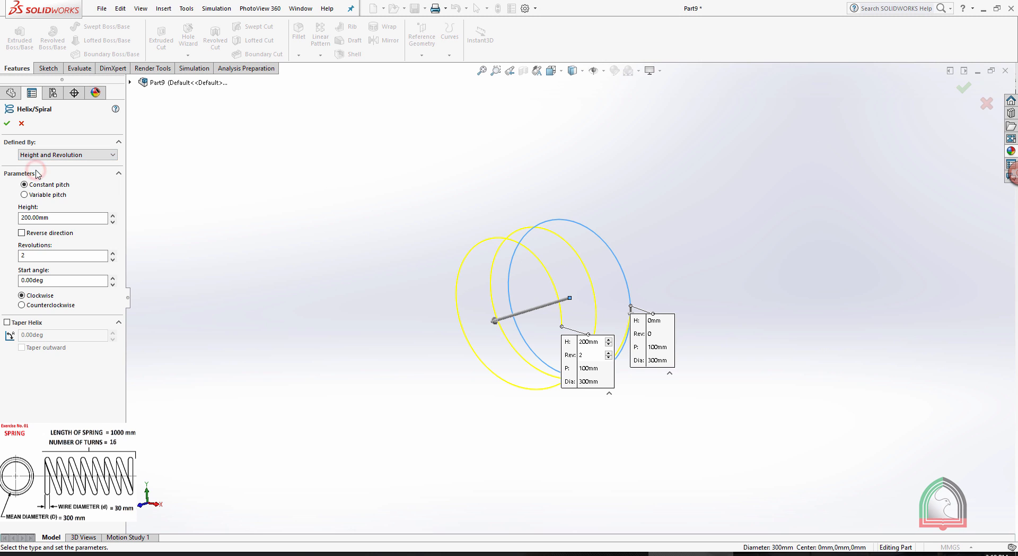
# Set the helix height to 1000 mm and its revolutions to 16, and create it.
pyautogui.doubleClick(63, 217)
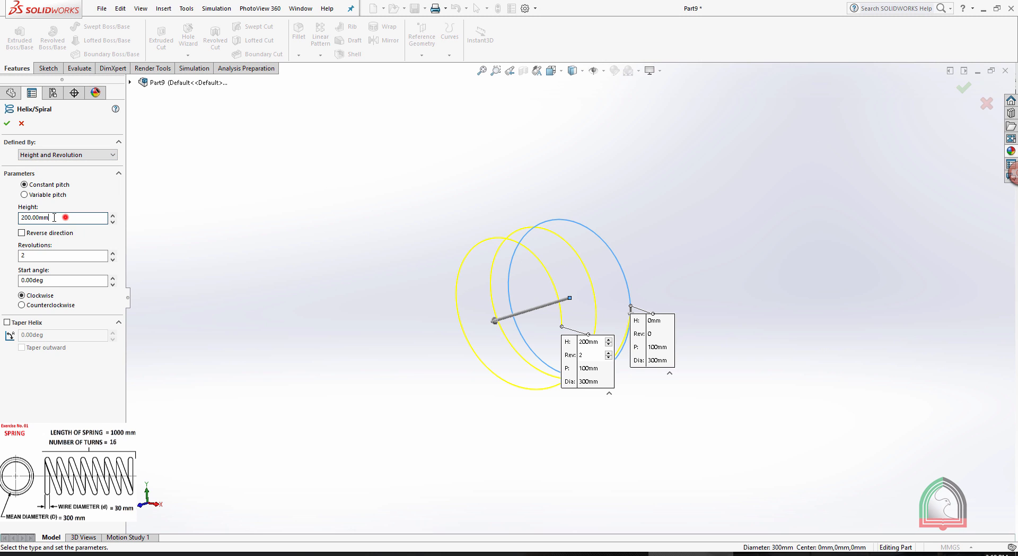
pyautogui.write('1000')
pyautogui.doubleClick(50, 256)
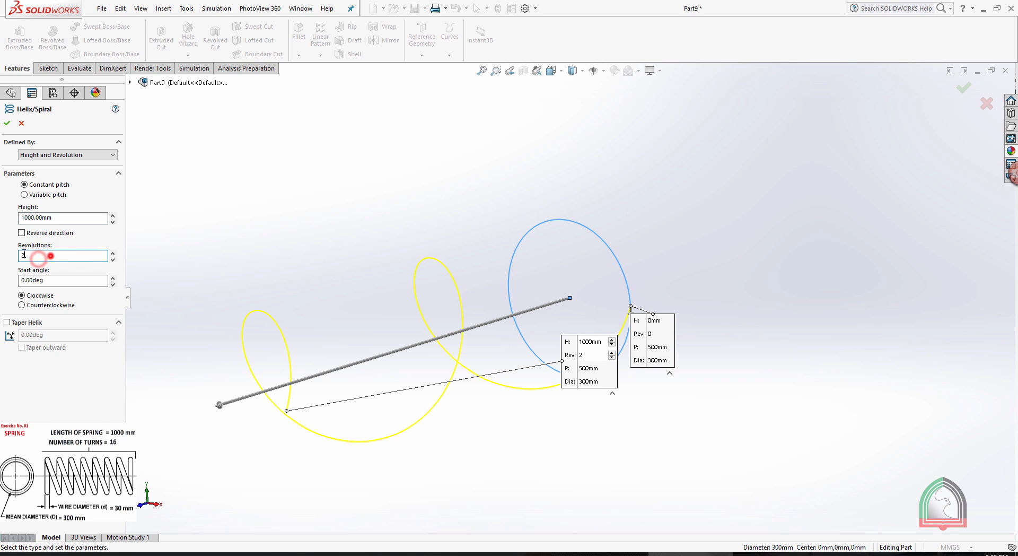
pyautogui.write('16')
pyautogui.click(7, 123)
pyautogui.click(550, 138)
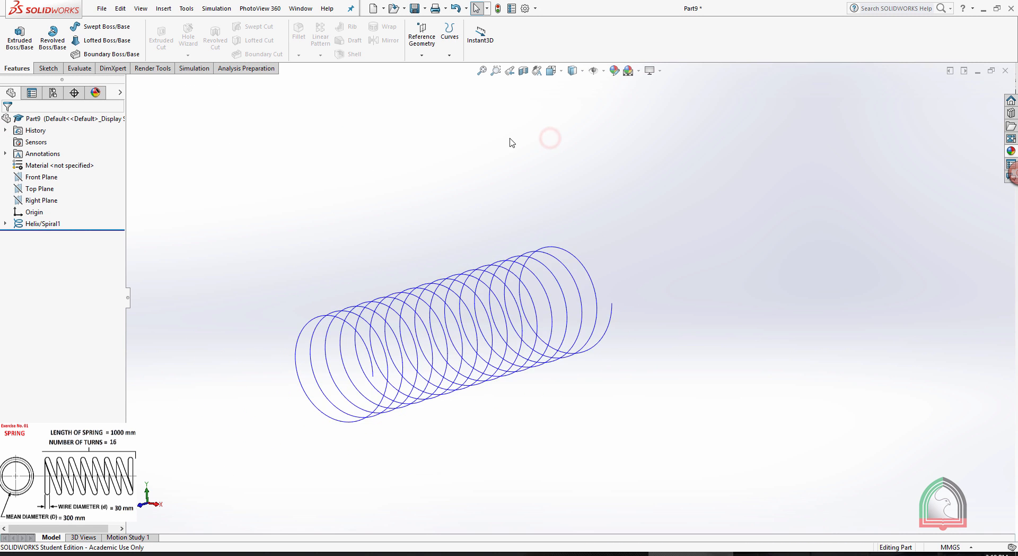
# Check the wire diameter in the drawing and create a reference plane through the helix's end point, perpendicular to the helix curve.
pyautogui.moveTo(511, 142); pyautogui.dragTo(475, 247, button='middle')
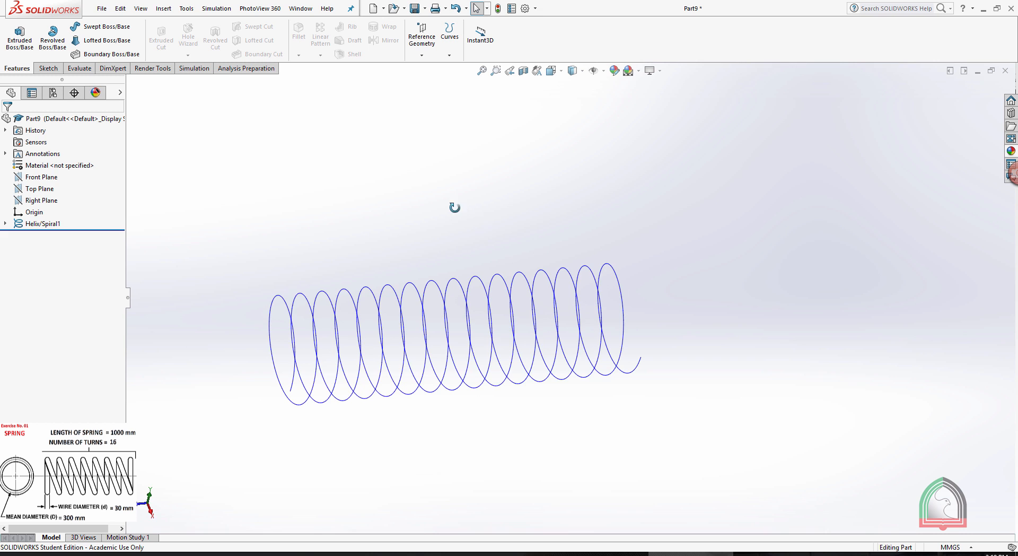
pyautogui.moveTo(454, 207); pyautogui.dragTo(503, 217, button='middle')
pyautogui.click(605, 553)
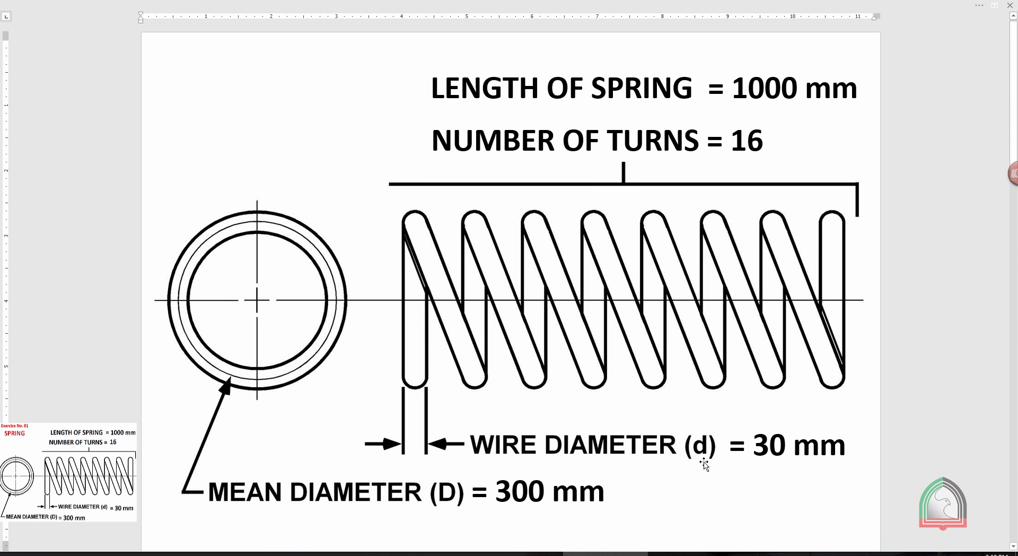
pyautogui.click(691, 553)
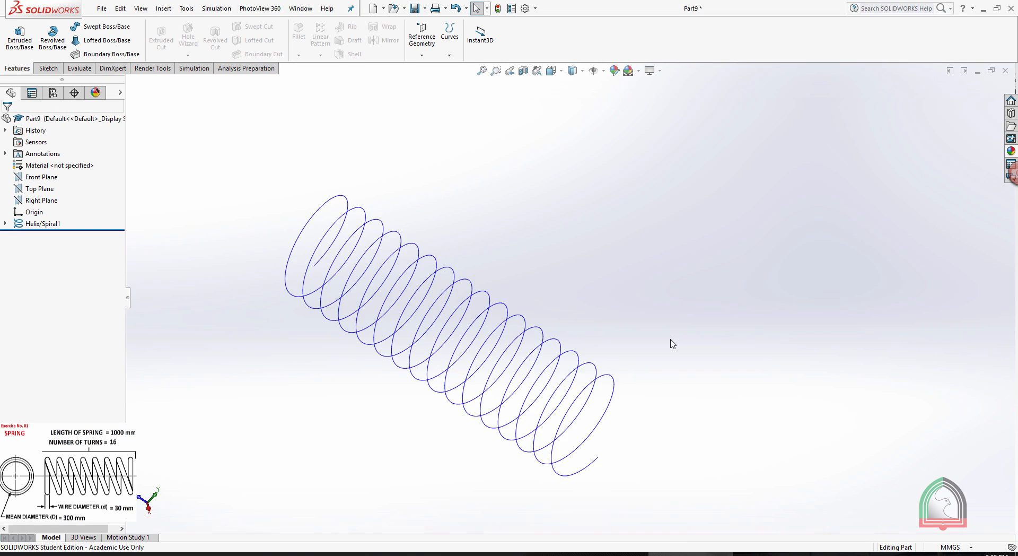
pyautogui.moveTo(672, 344); pyautogui.dragTo(664, 238, button='middle')
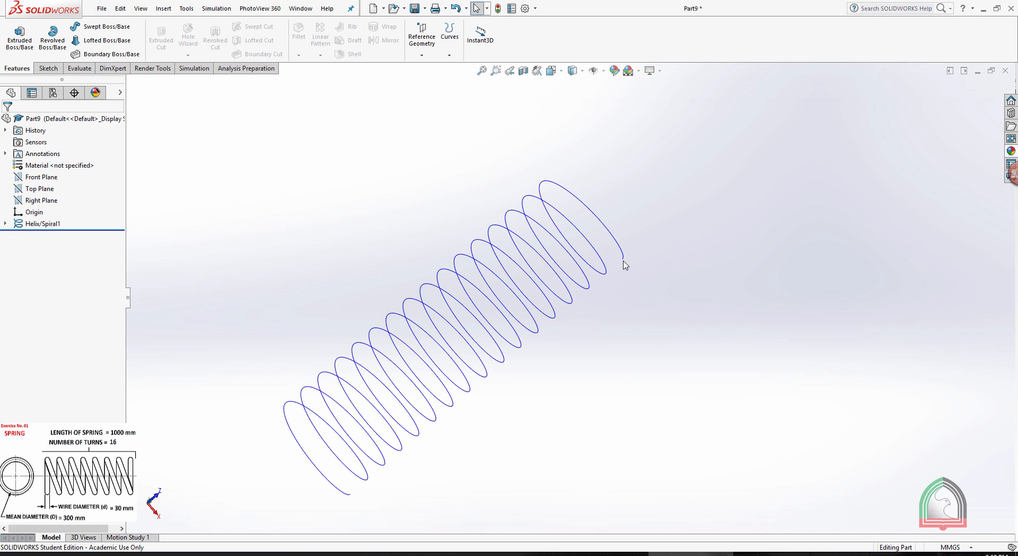
pyautogui.click(683, 212)
pyautogui.click(422, 48)
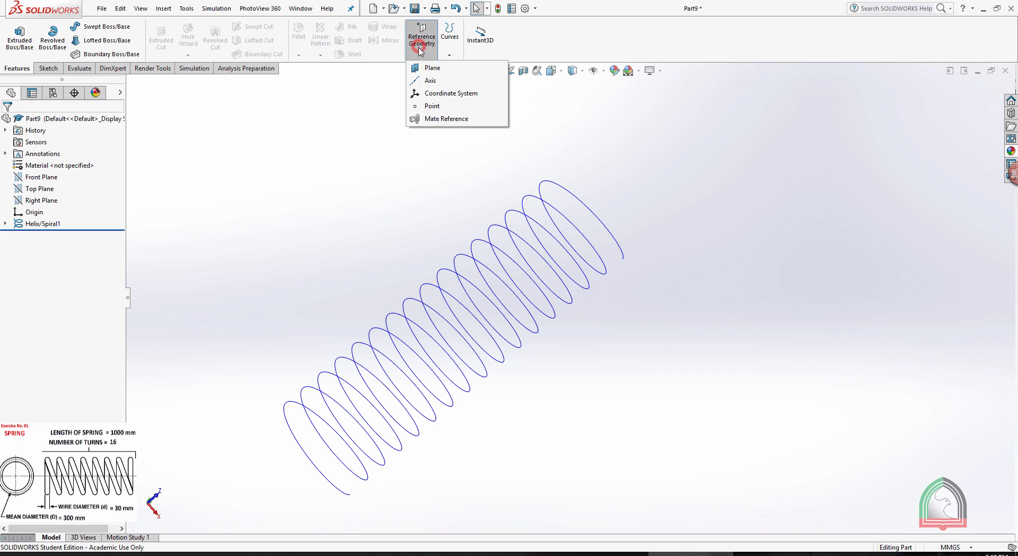
pyautogui.click(420, 68)
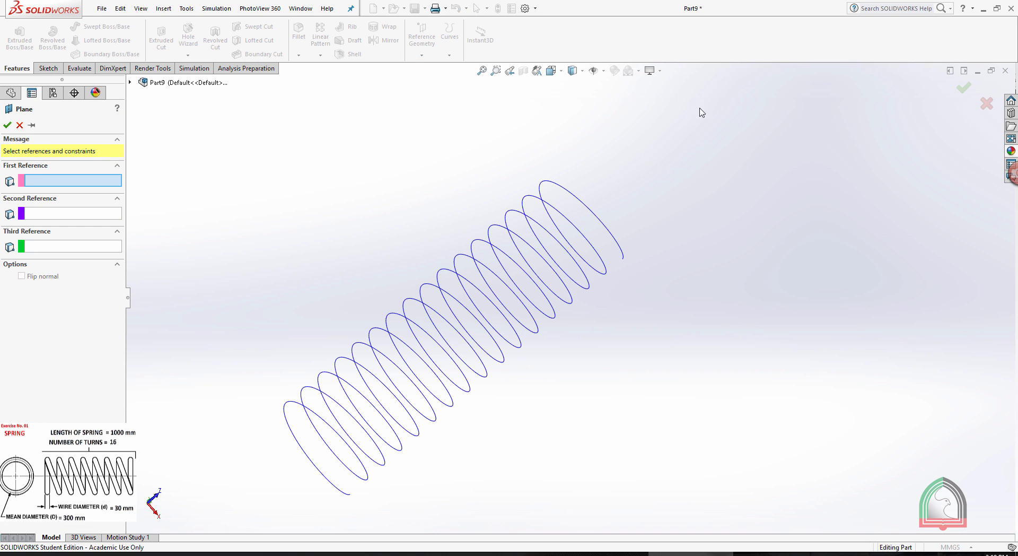
pyautogui.click(622, 260)
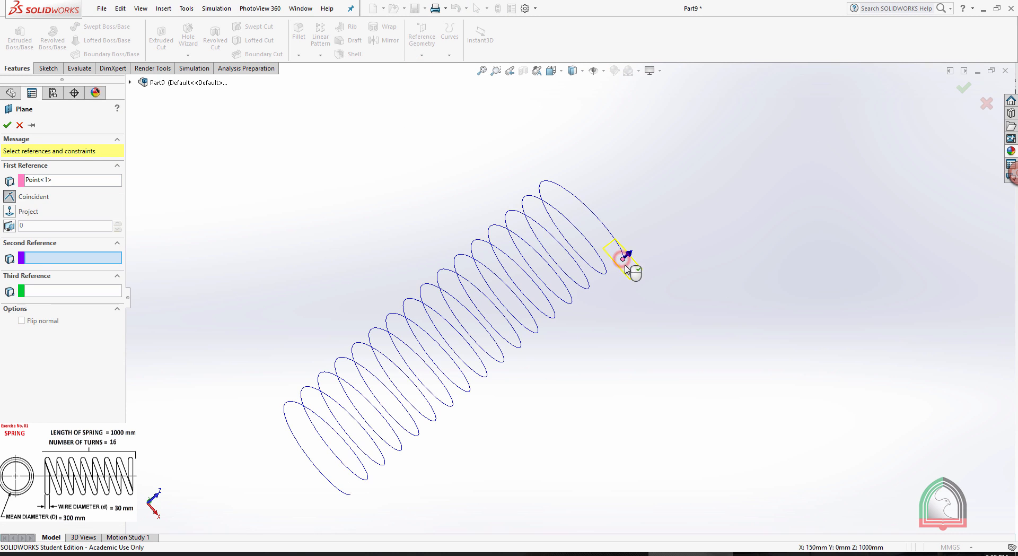
pyautogui.click(543, 184)
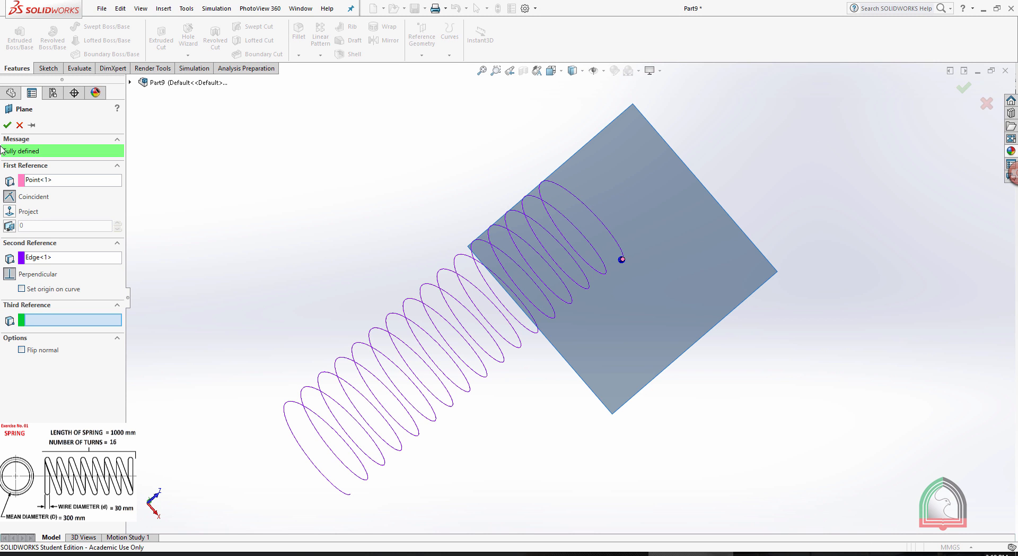
pyautogui.click(6, 125)
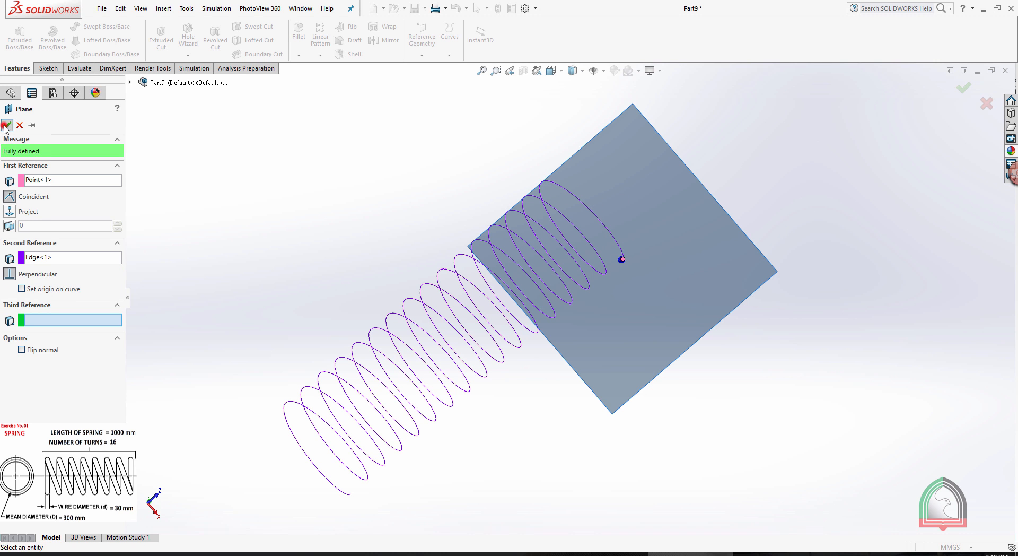
# Start a new sketch on the reference plane at the helix end and view it face-on.
pyautogui.click(685, 169)
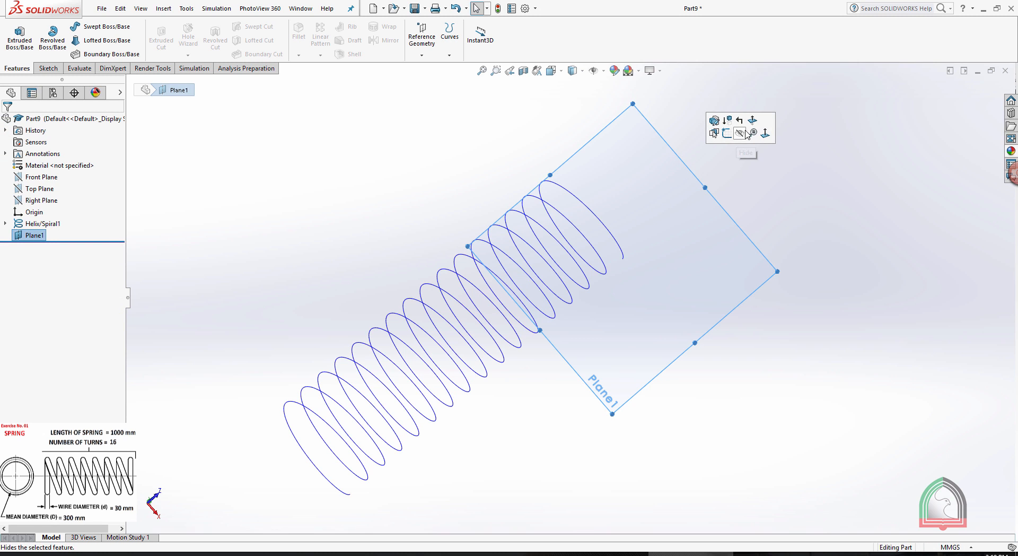
pyautogui.click(727, 134)
pyautogui.press('space')
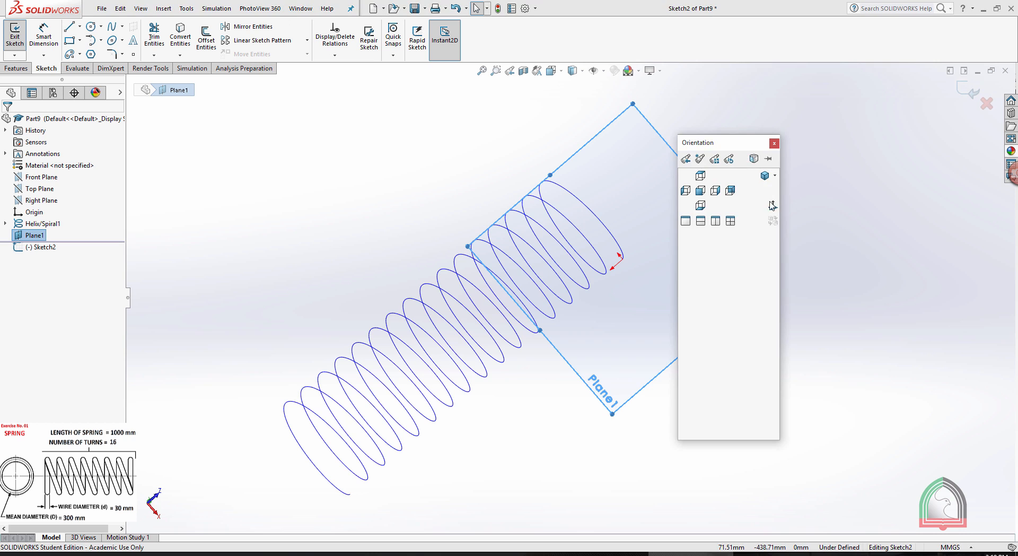
pyautogui.click(762, 213)
pyautogui.scroll(-8, 577, 400)
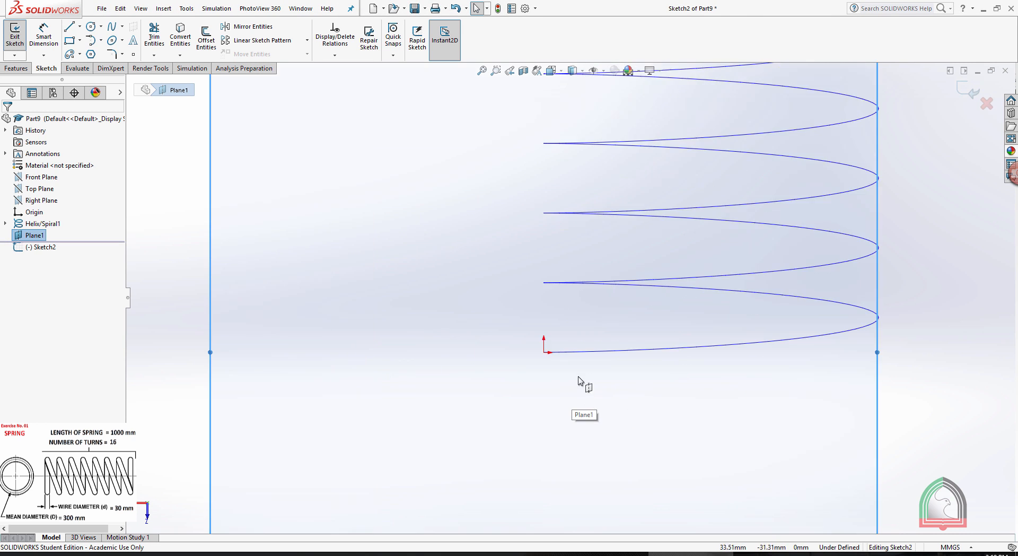
# Sketch the wire profile as a circle of 15 mm radius centred on the helix's end point and exit the sketch.
pyautogui.click(91, 26)
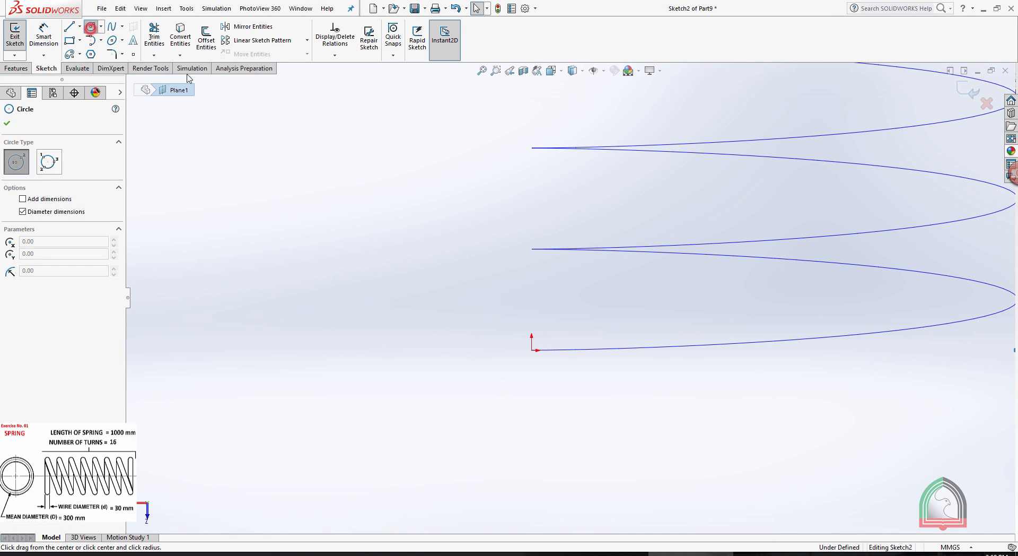
pyautogui.click(532, 351)
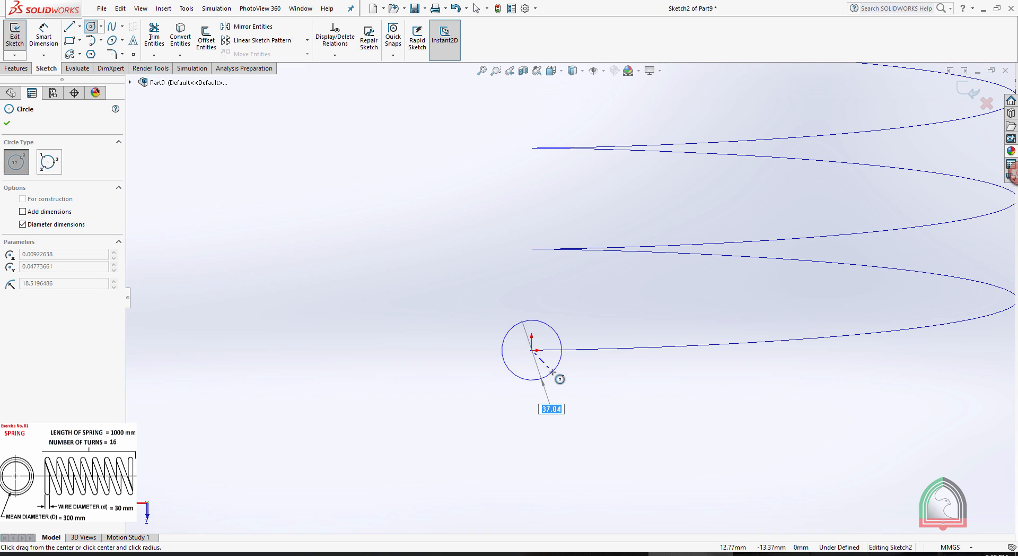
pyautogui.write('15')
pyautogui.press('Return')
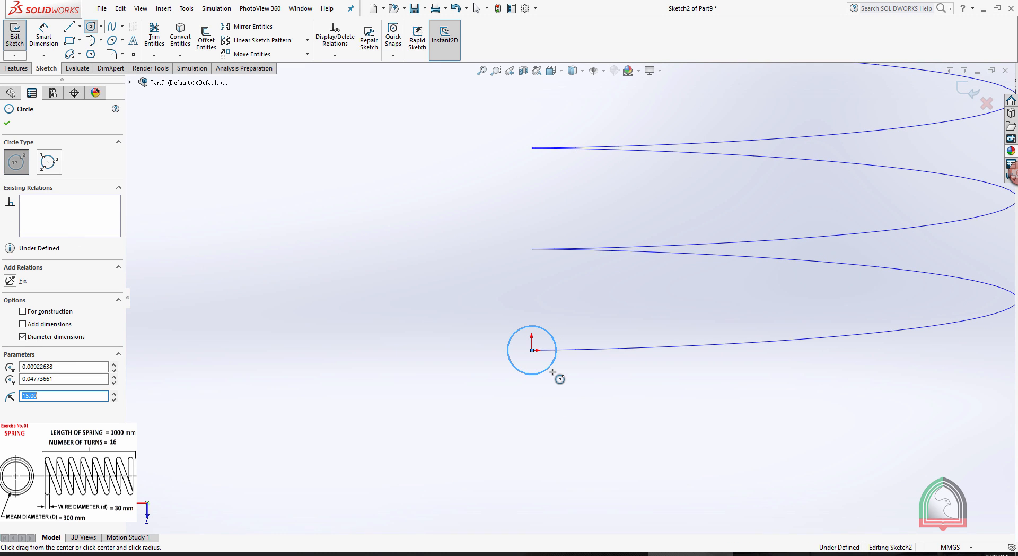
pyautogui.press('Escape')
pyautogui.press('z')
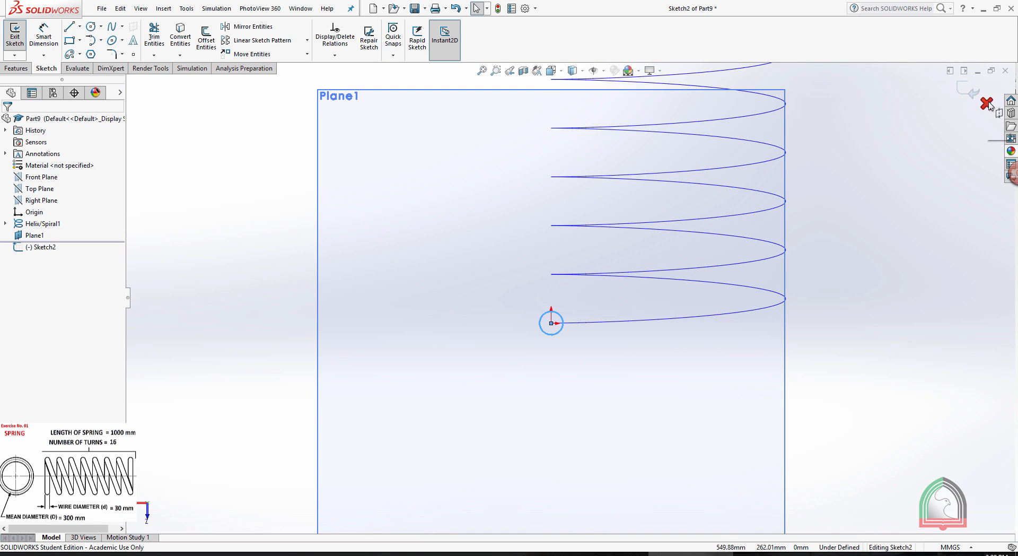
pyautogui.click(988, 104)
# Hide the reference plane at the helix end.
pyautogui.press('z')
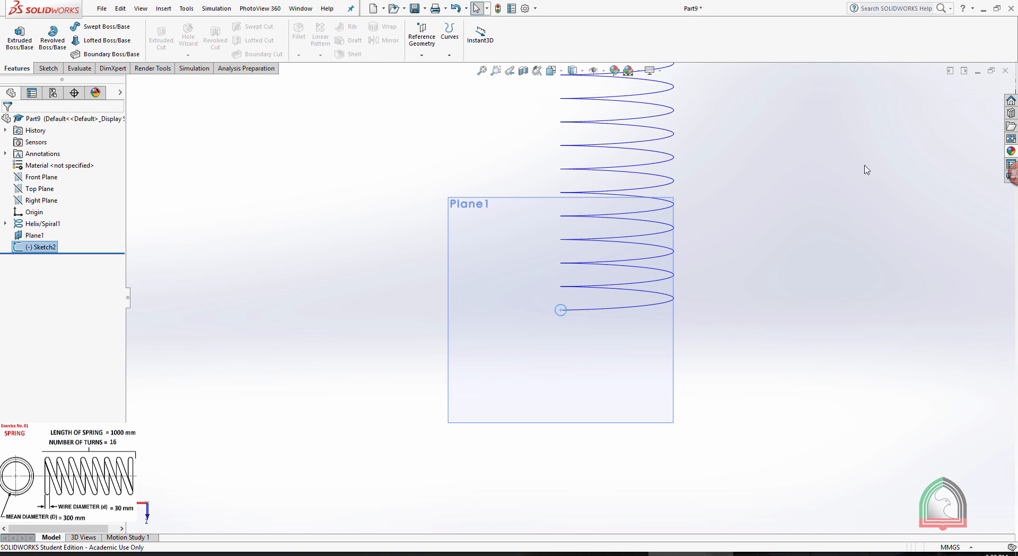
pyautogui.click(484, 199)
pyautogui.click(532, 168)
pyautogui.press('z')
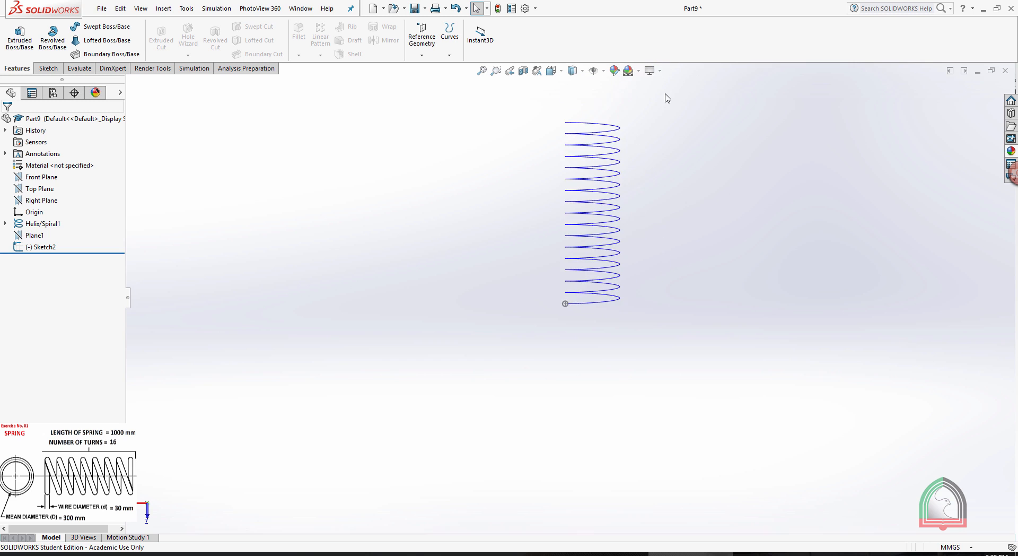
# Sweep the circular wire profile along the helix to create the solid spring.
pyautogui.scroll(-2, 571, 115)
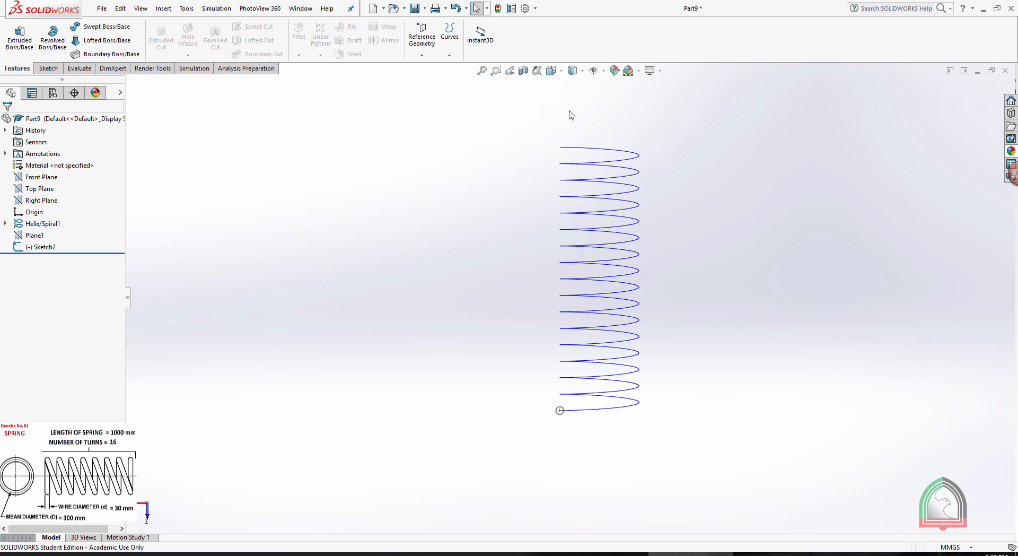
pyautogui.click(107, 26)
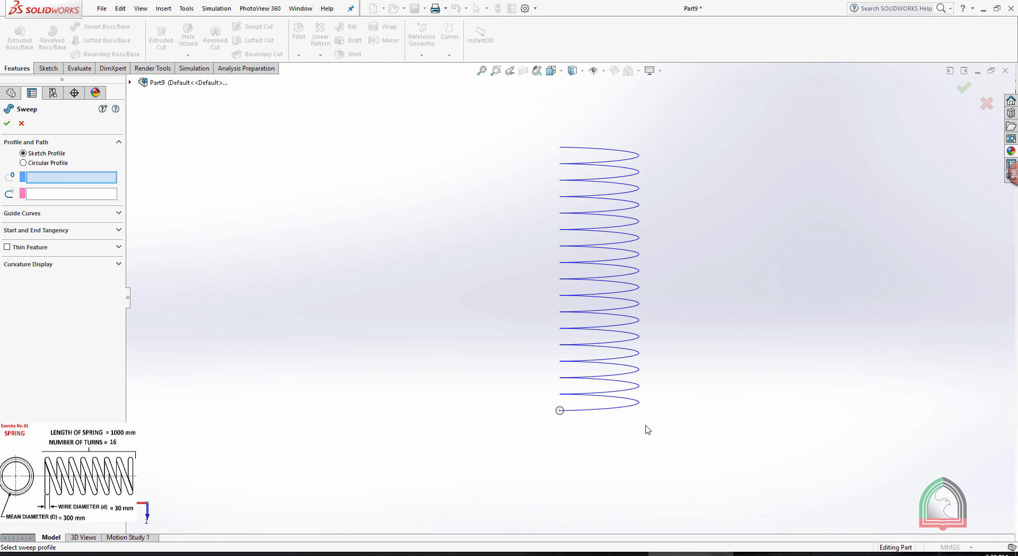
pyautogui.scroll(-3, 647, 430)
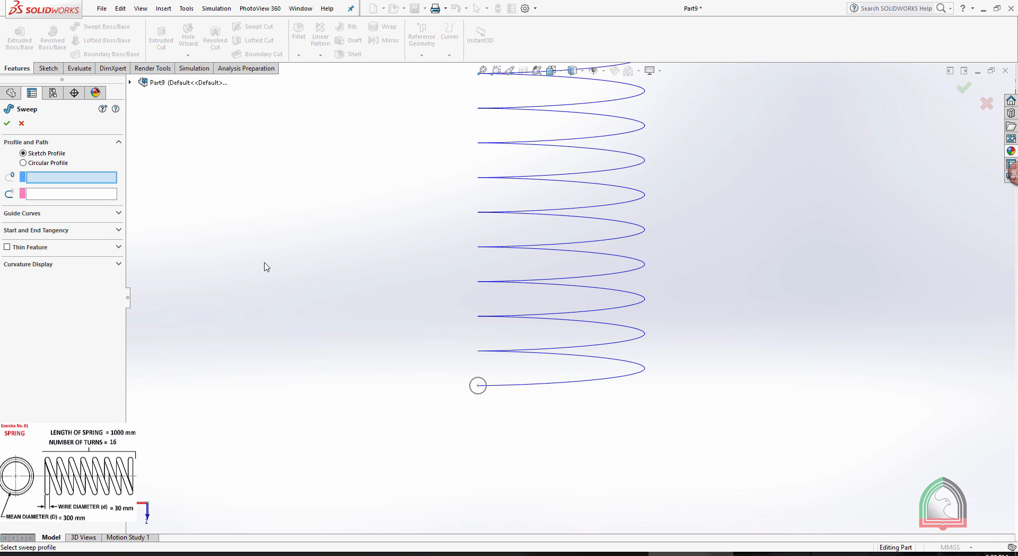
pyautogui.scroll(-1, 498, 390)
pyautogui.click(475, 370)
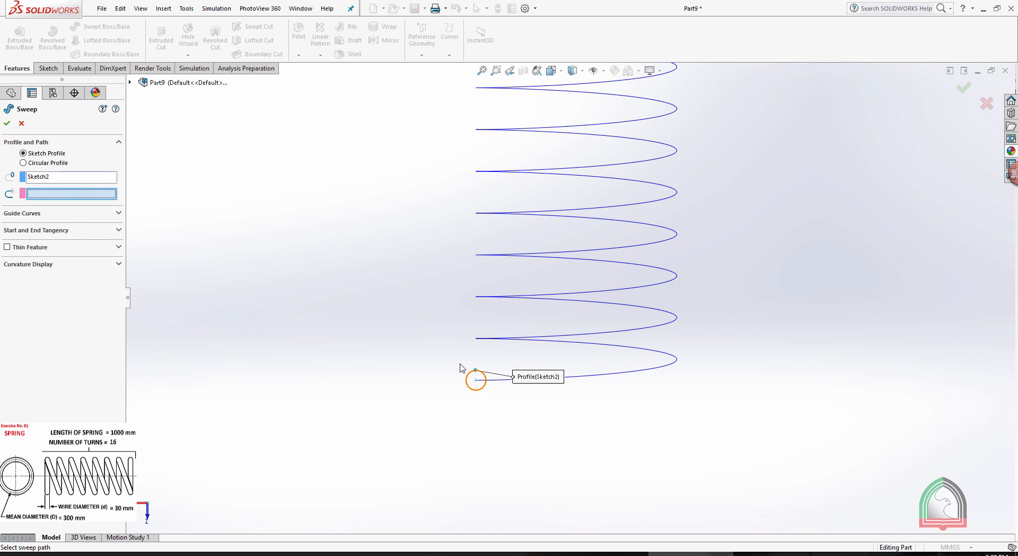
pyautogui.click(591, 295)
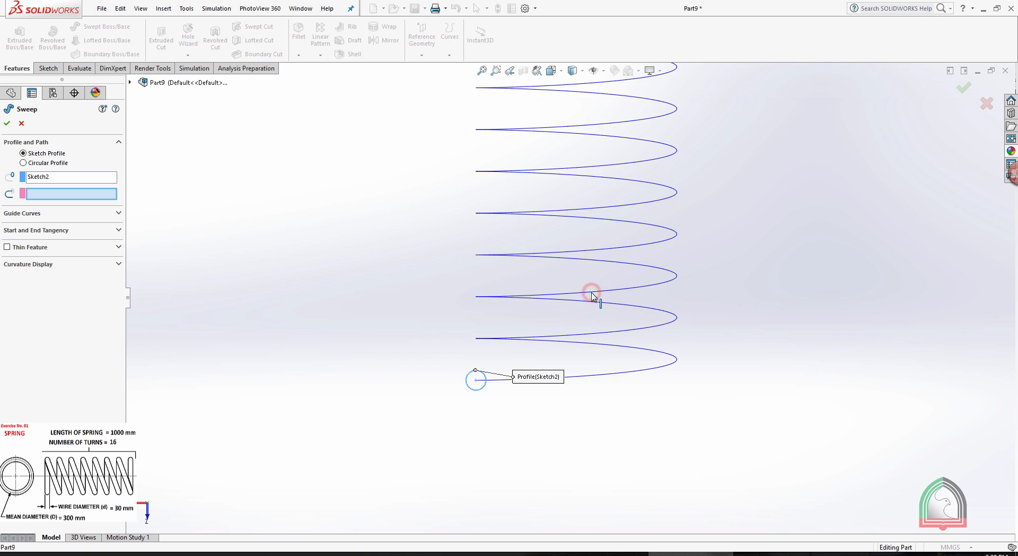
pyautogui.click(7, 123)
pyautogui.scroll(7, 381, 185)
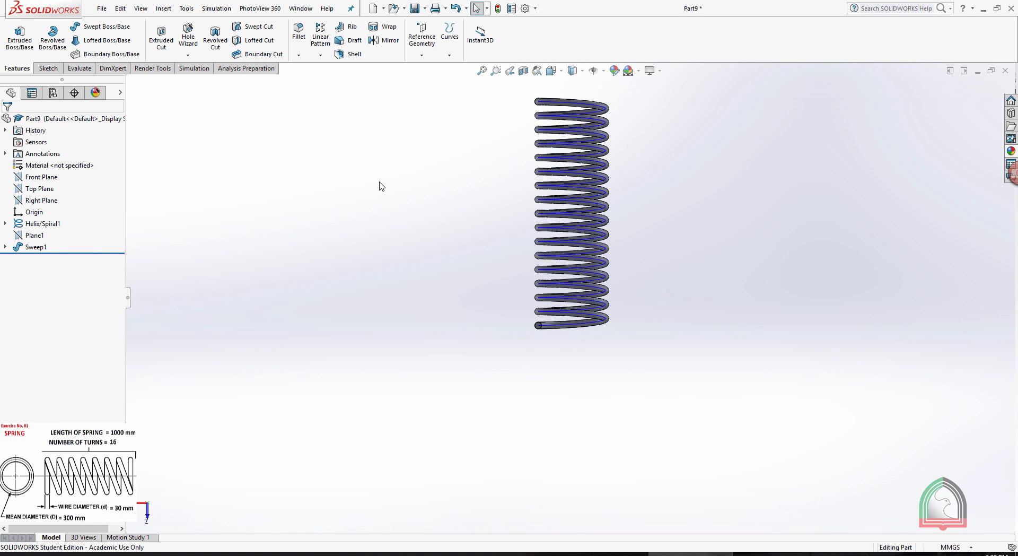
# Hide the helix curve so only the solid spring is shown.
pyautogui.scroll(-4, 554, 158)
pyautogui.click(48, 224)
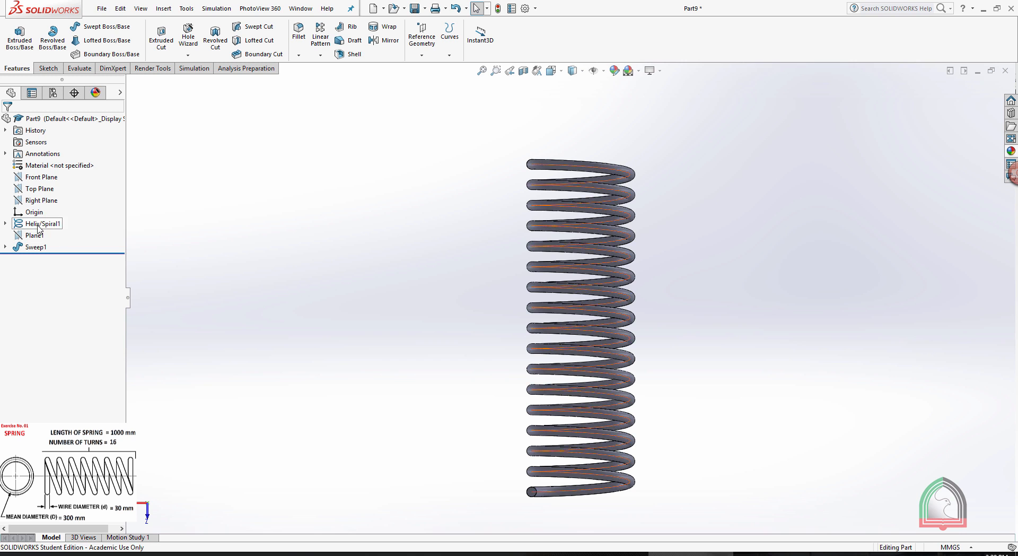
pyautogui.click(47, 210)
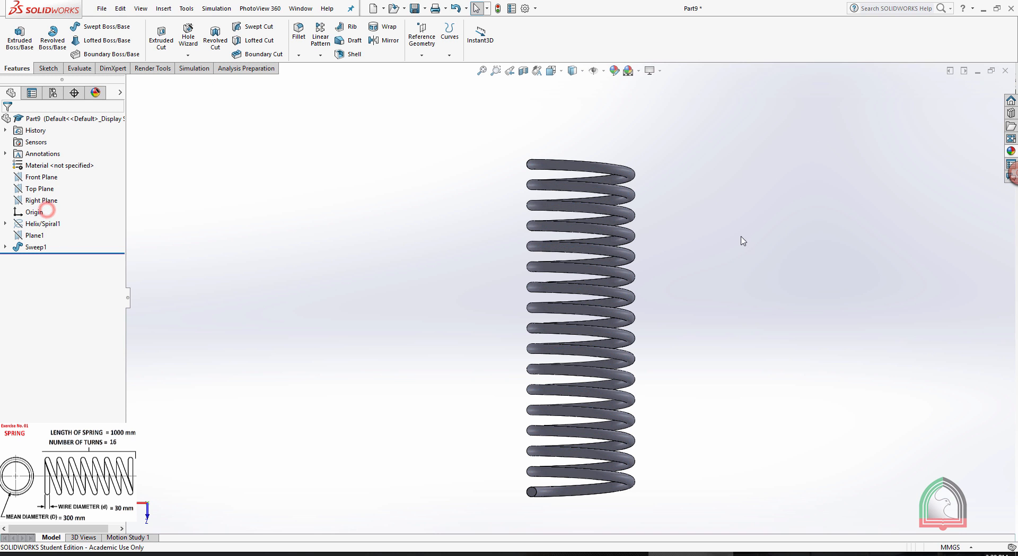
pyautogui.click(741, 237)
pyautogui.moveTo(656, 107)
pyautogui.mouseDown(button='middle')
pyautogui.moveTo(586, 87)
pyautogui.moveTo(520, 281)
pyautogui.moveTo(665, 360)
pyautogui.moveTo(514, 201)
pyautogui.moveTo(507, 270)
pyautogui.mouseUp(button='middle')
pyautogui.click(575, 98)
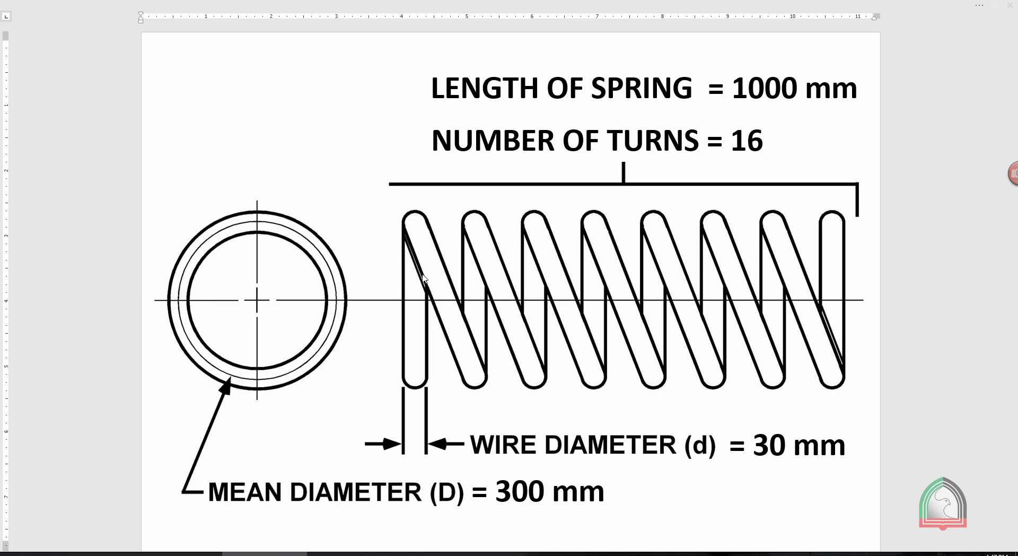
# Switch from the exercise drawing back to SOLIDWORKS and create a new part document.
pyautogui.hotkey('alt', 'Tab')
pyautogui.click(102, 8)
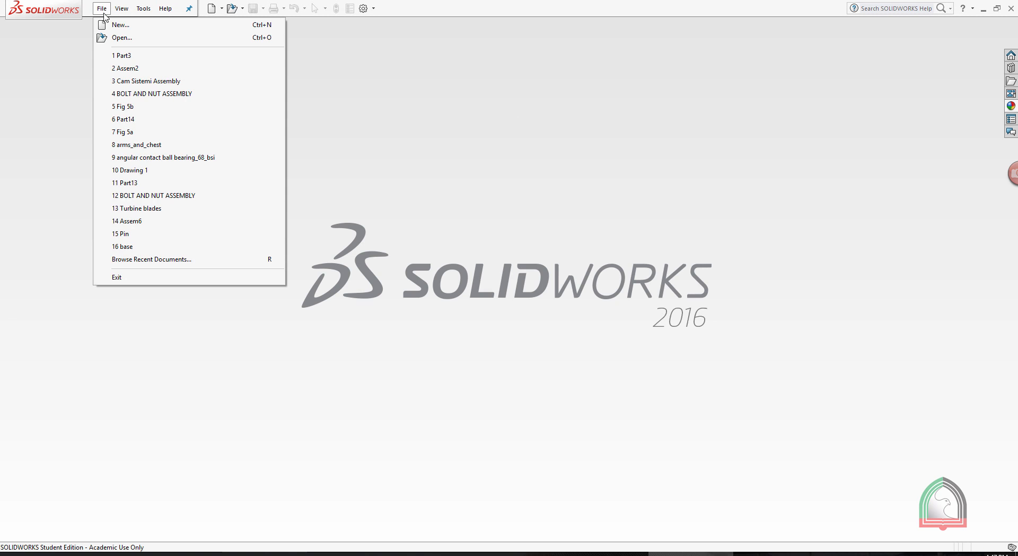
pyautogui.click(108, 25)
pyautogui.doubleClick(378, 217)
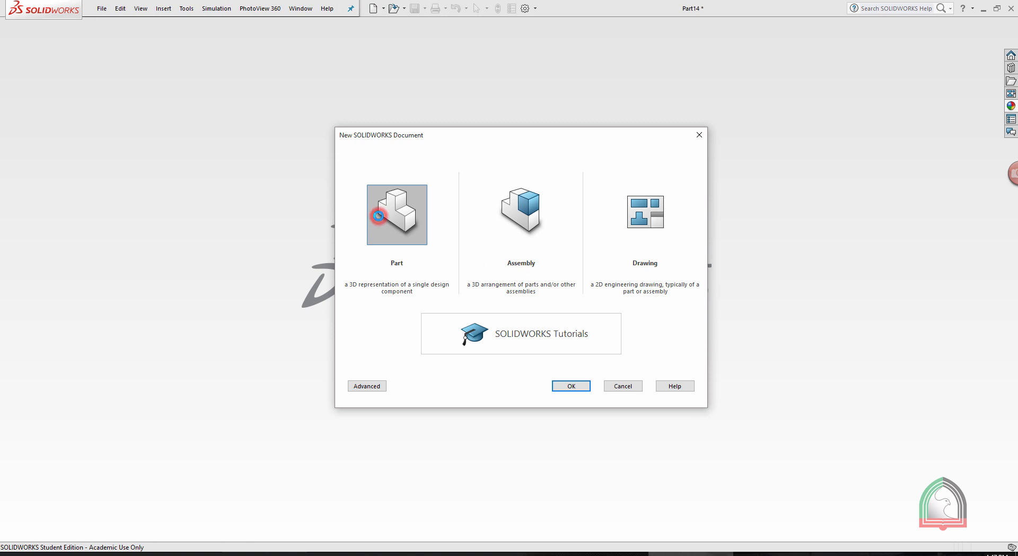
# Start a sketch on the Front Plane of the new part.
pyautogui.click(48, 68)
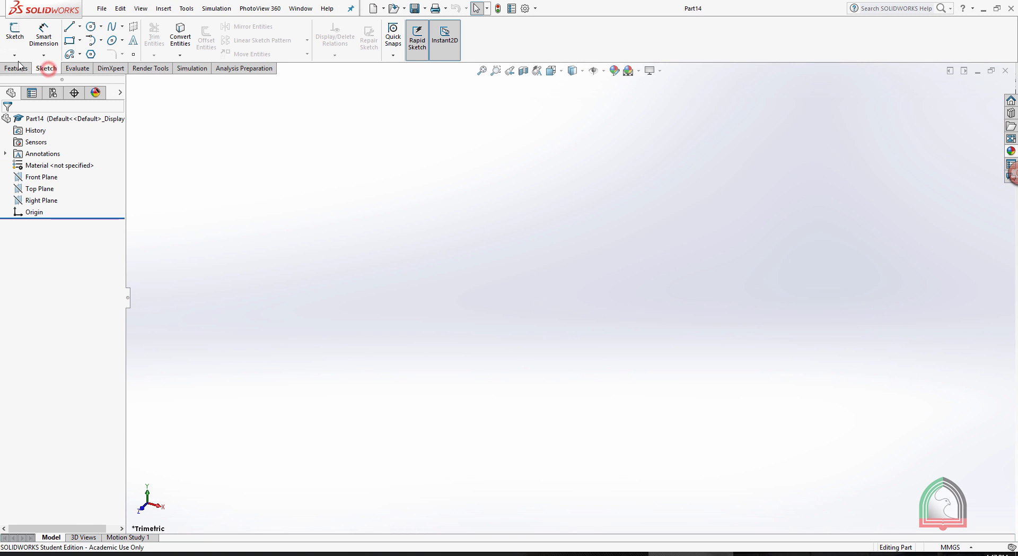
pyautogui.click(14, 55)
pyautogui.click(20, 66)
pyautogui.click(416, 158)
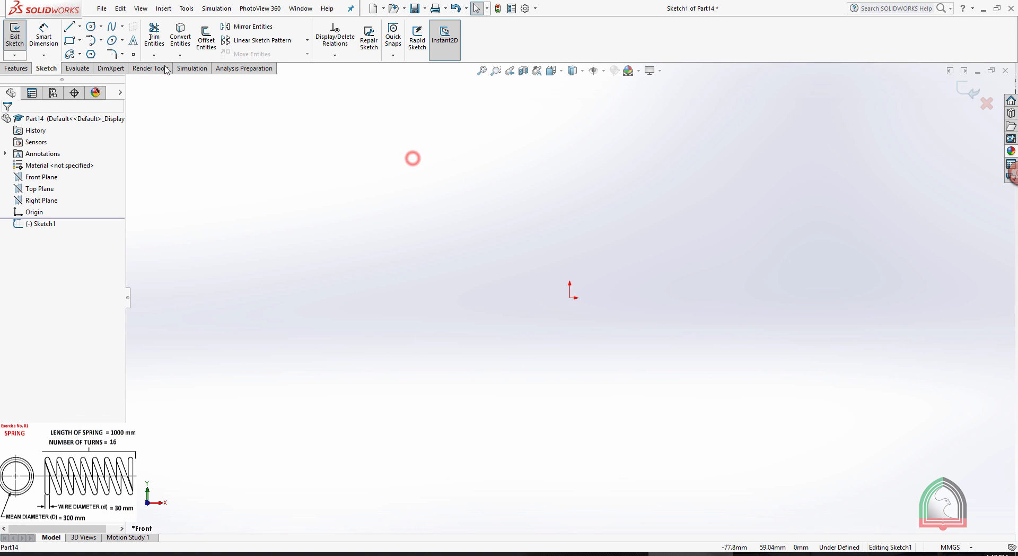
# Sketch a vertical line 1000 mm long, running upward from the origin.
pyautogui.click(70, 28)
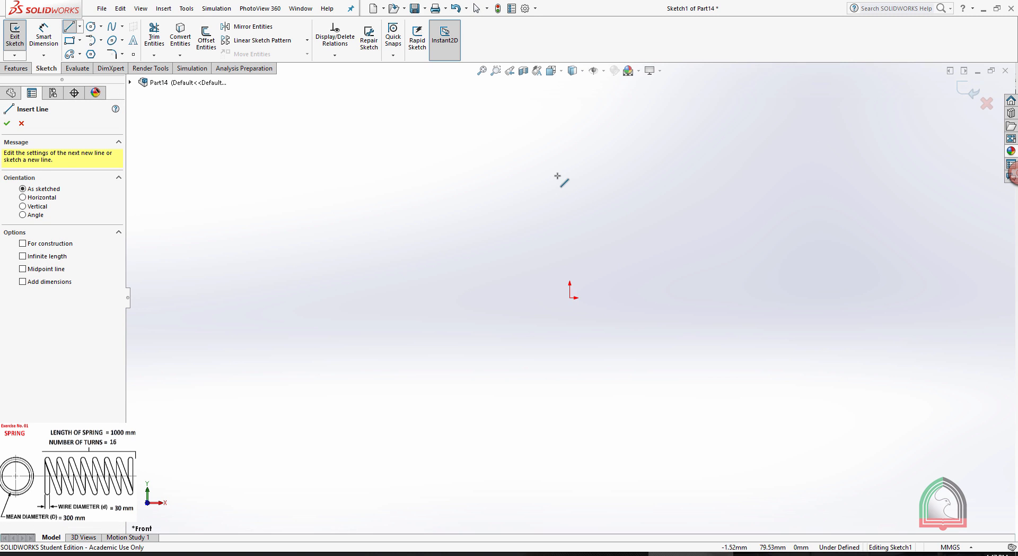
pyautogui.scroll(-3, 558, 183)
pyautogui.click(577, 367)
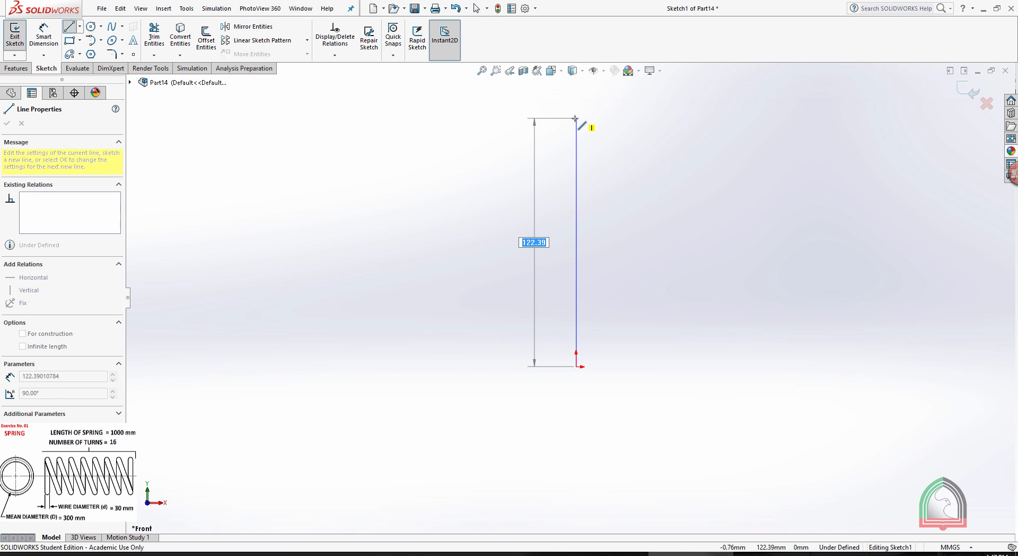
pyautogui.write('1000')
pyautogui.press('Return')
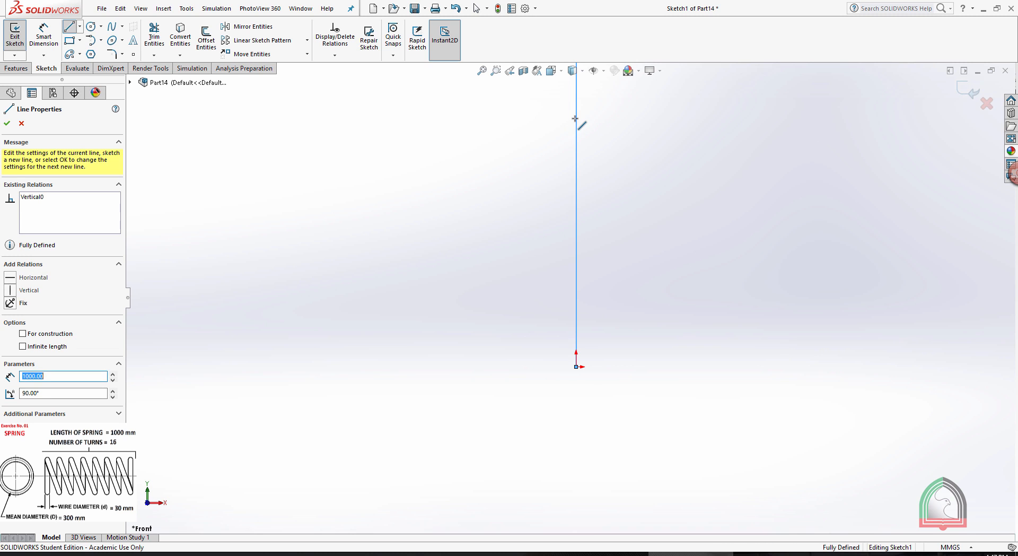
pyautogui.press('Escape')
pyautogui.press('Escape')
pyautogui.scroll(3, 626, 143)
pyautogui.scroll(4, 615, 114)
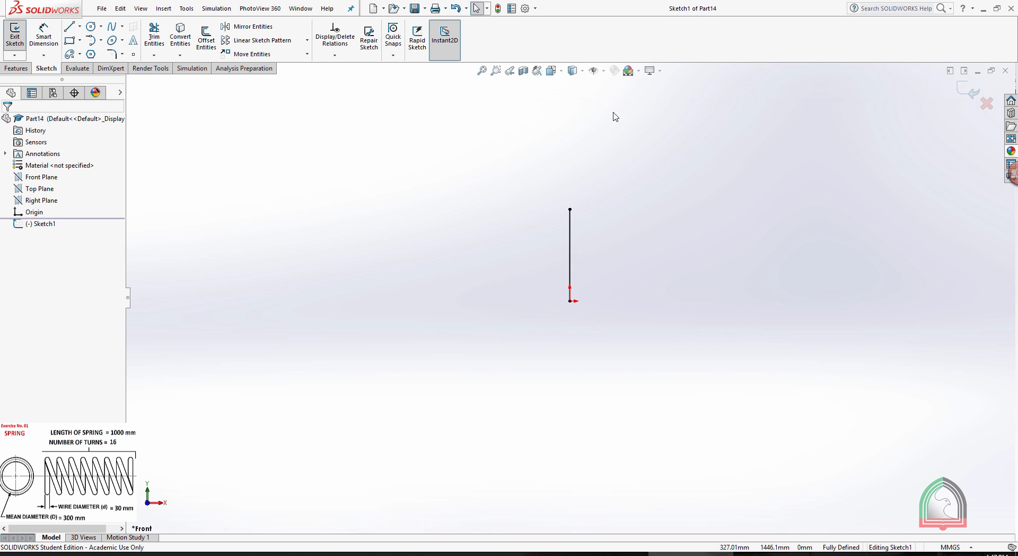
# Add a 1000 mm length dimension to the vertical line and exit the sketch.
pyautogui.scroll(-2, 565, 307)
pyautogui.scroll(-3, 593, 149)
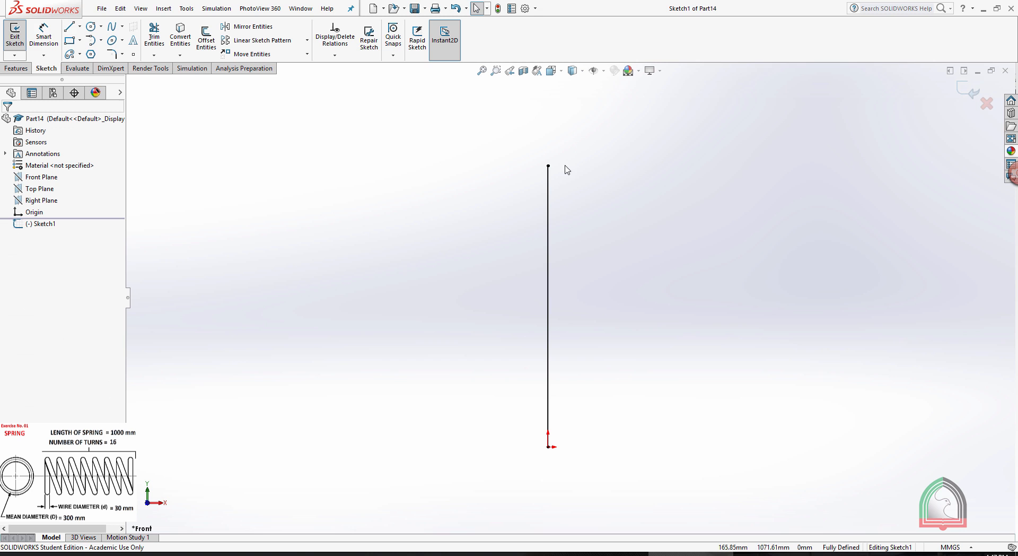
pyautogui.click(41, 32)
pyautogui.click(548, 263)
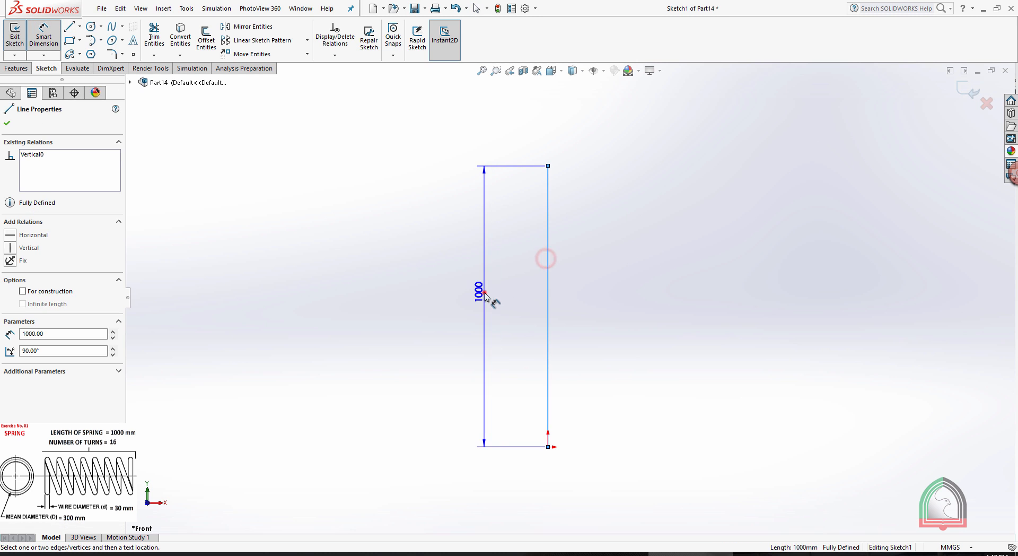
pyautogui.click(464, 313)
pyautogui.click(439, 290)
pyautogui.click(670, 212)
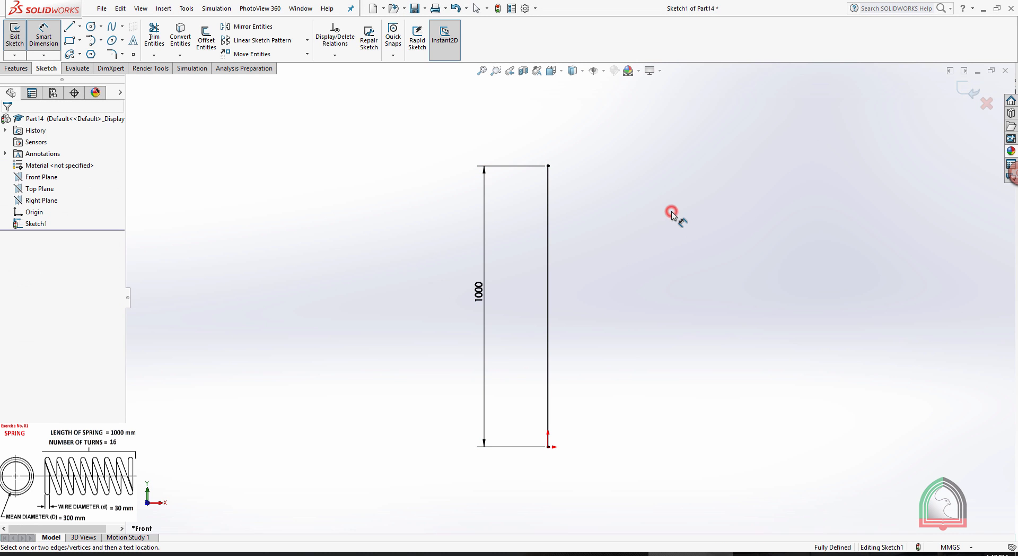
pyautogui.press('Escape')
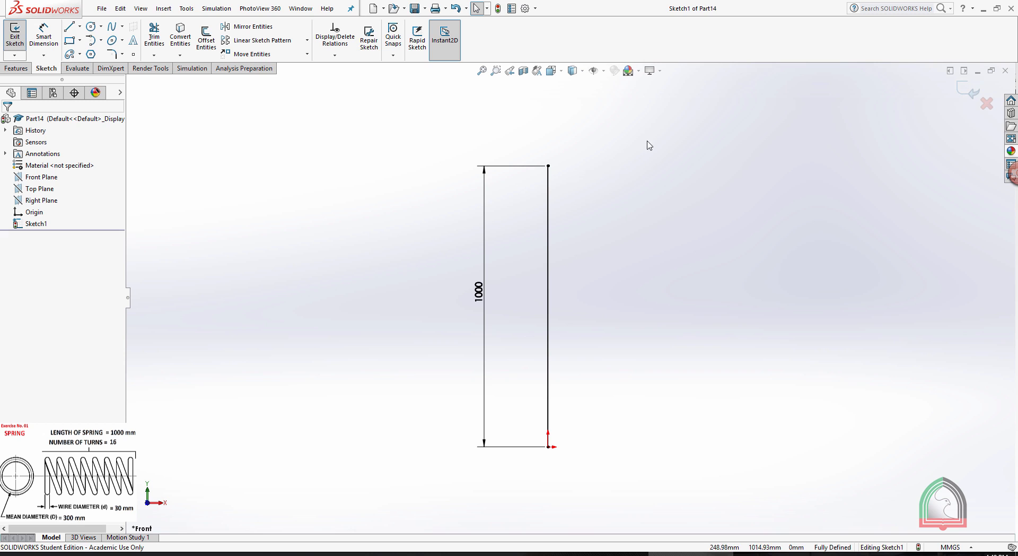
pyautogui.click(964, 93)
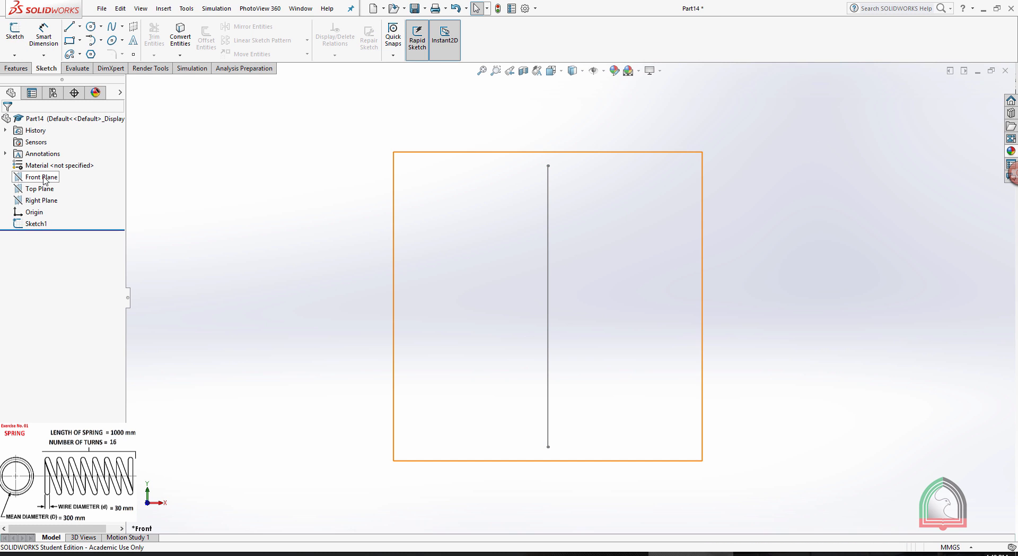
# Start a new sketch on the Right Plane and view it face-on.
pyautogui.click(41, 200)
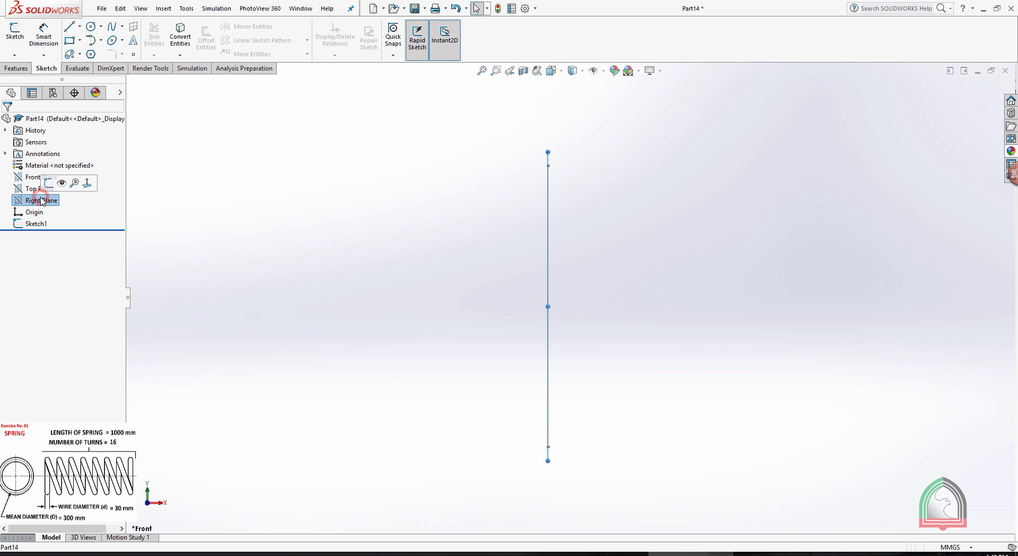
pyautogui.click(51, 182)
pyautogui.press('space')
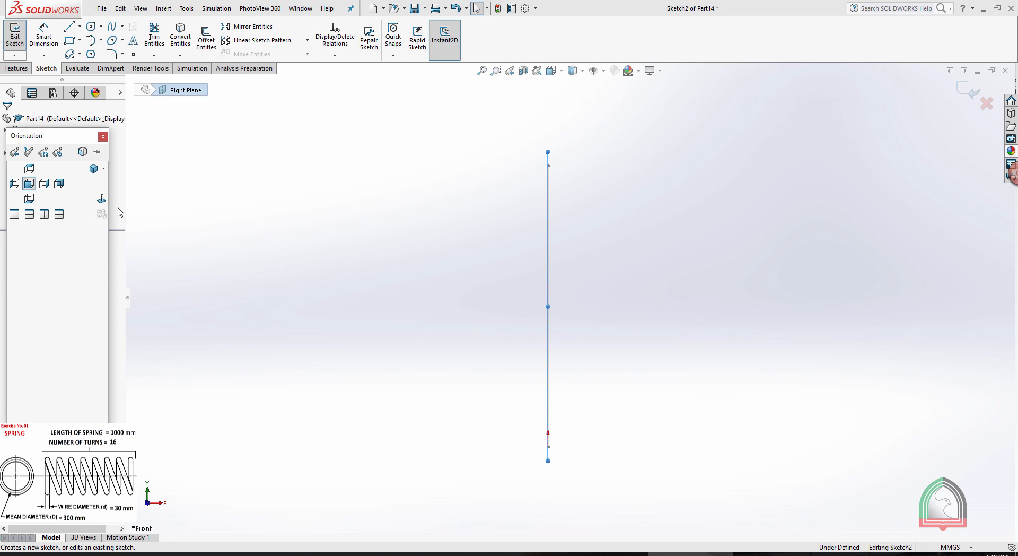
pyautogui.click(101, 198)
pyautogui.click(164, 209)
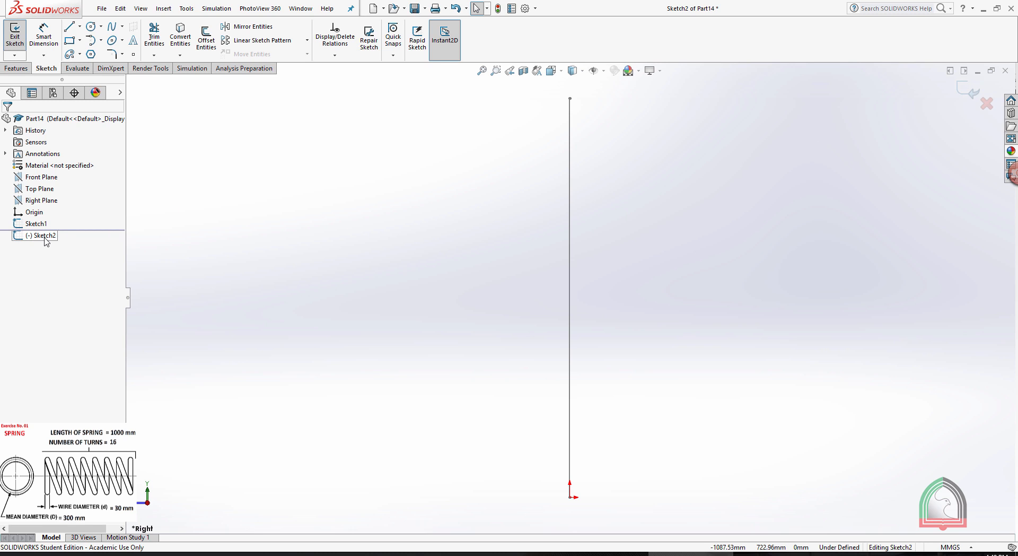
# Sketch a circle of 30 mm diameter level with the origin, centred about 202 mm from it.
pyautogui.click(91, 27)
pyautogui.scroll(-2, 577, 485)
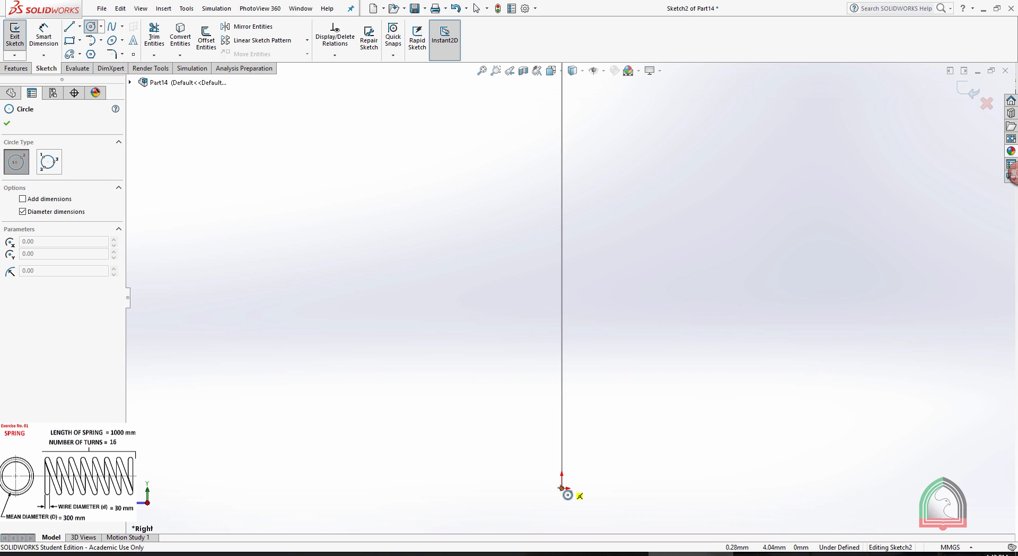
pyautogui.click(679, 487)
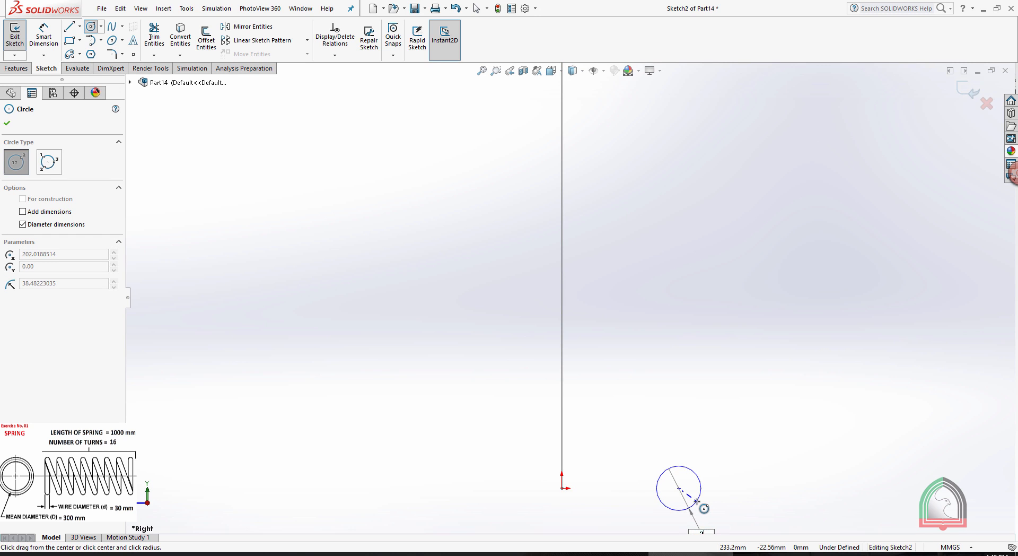
pyautogui.click(704, 508)
pyautogui.press('Escape')
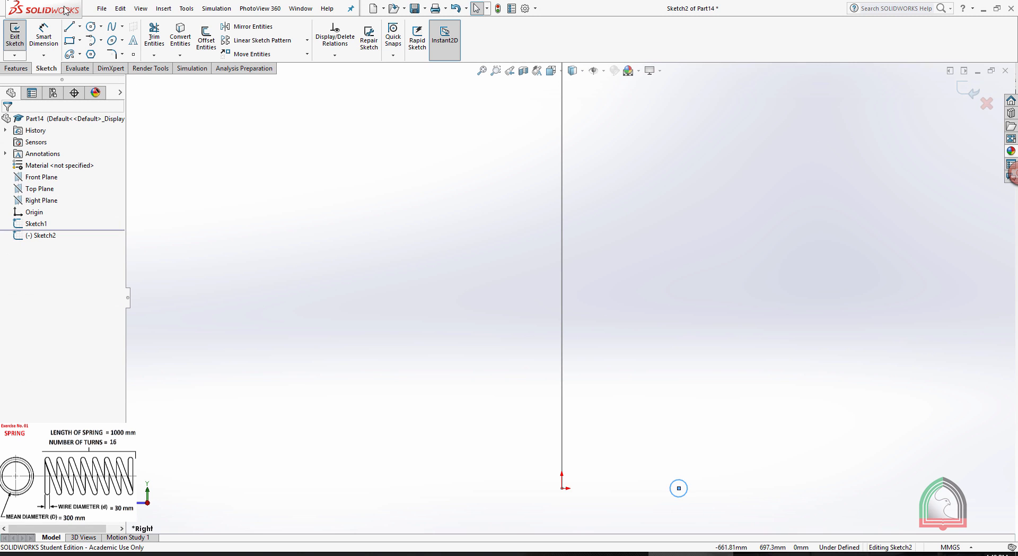
# Dimension the circle's diameter as 30 mm.
pyautogui.click(44, 37)
pyautogui.click(687, 483)
pyautogui.click(780, 454)
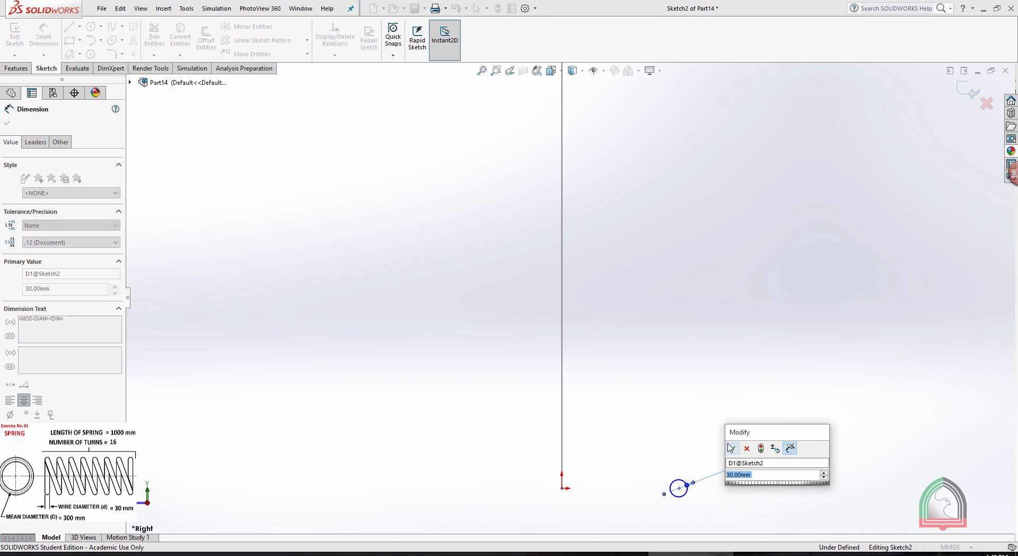
pyautogui.click(731, 448)
pyautogui.click(683, 336)
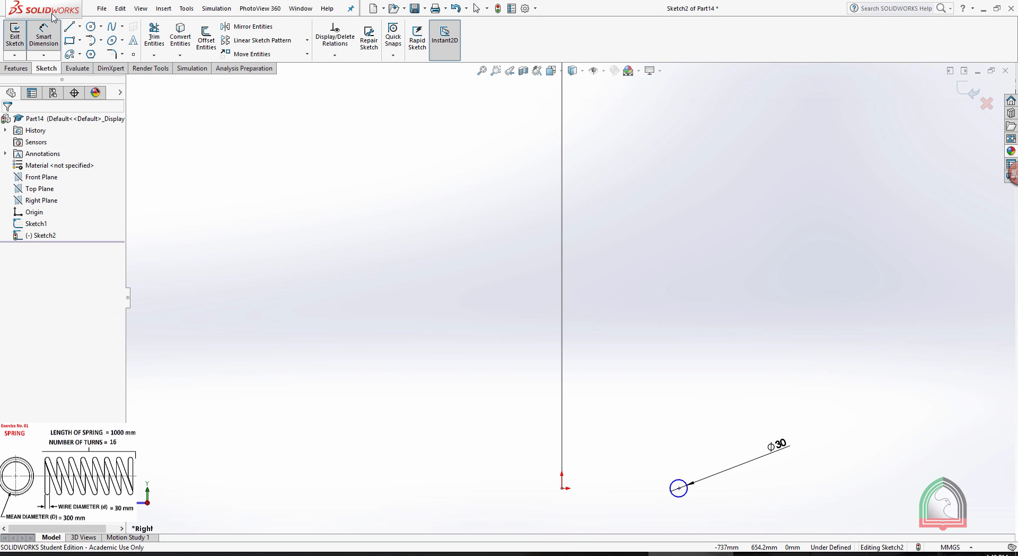
# Set the horizontal distance from the origin to the circle's centre to 150 mm and exit the sketch.
pyautogui.click(679, 488)
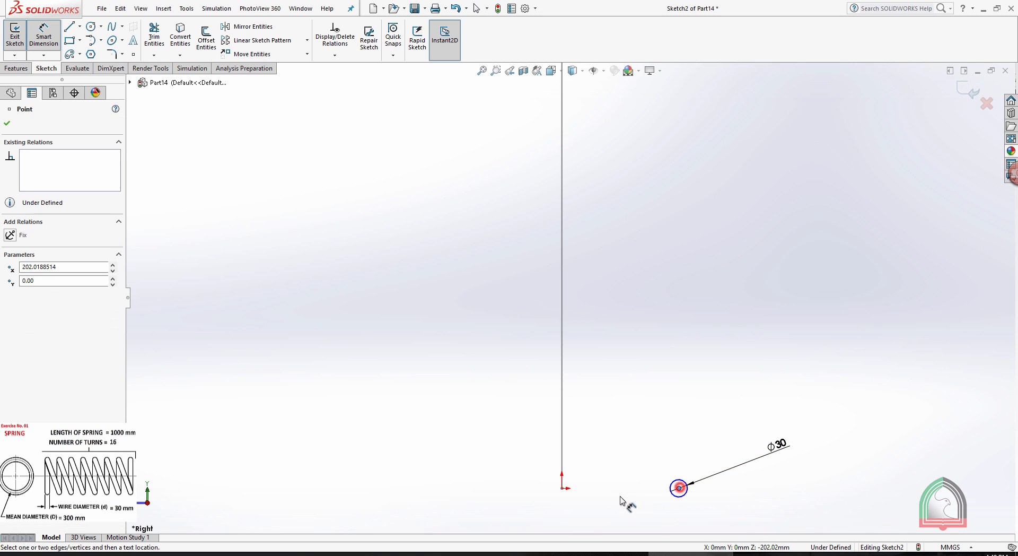
pyautogui.click(563, 488)
pyautogui.click(613, 521)
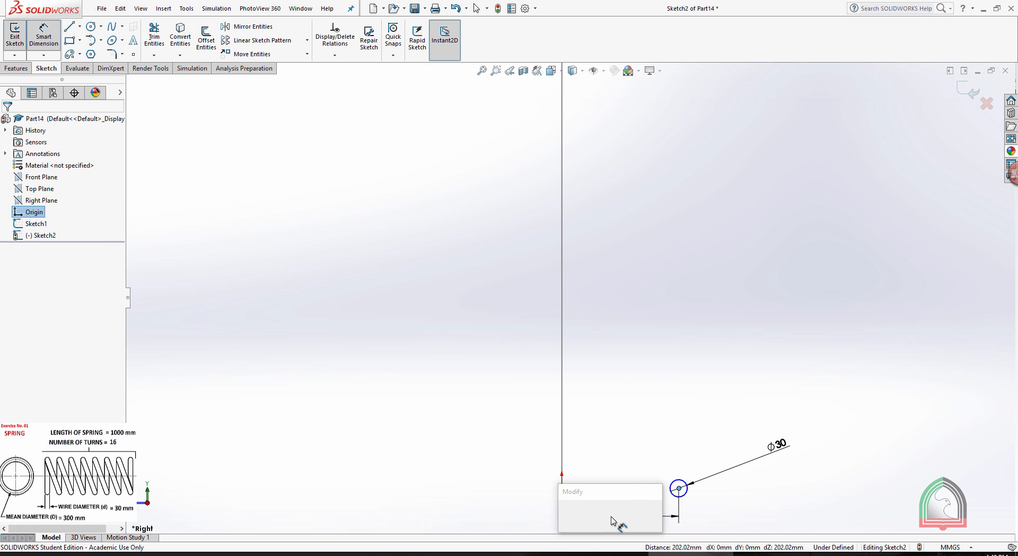
pyautogui.press('Return')
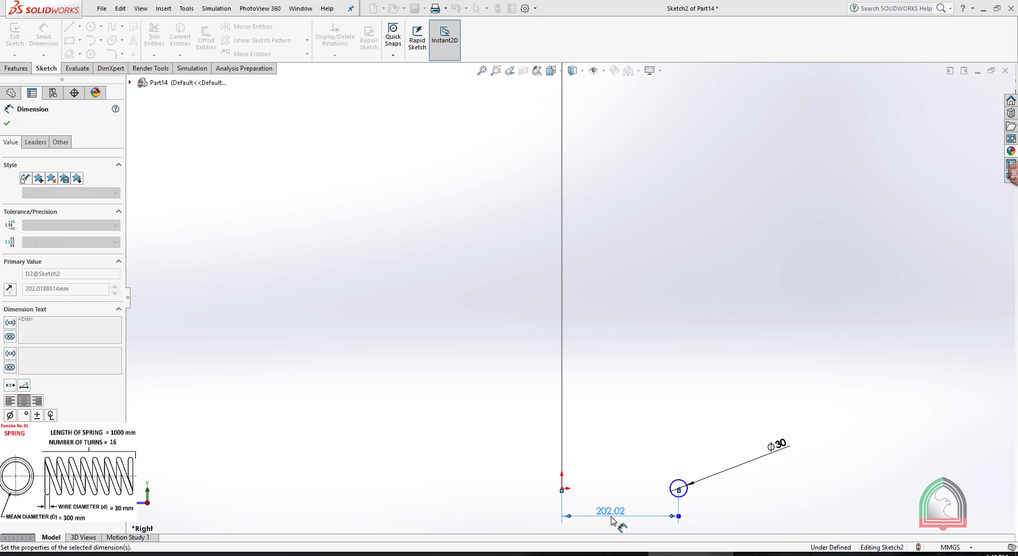
pyautogui.click(766, 257)
pyautogui.press('z')
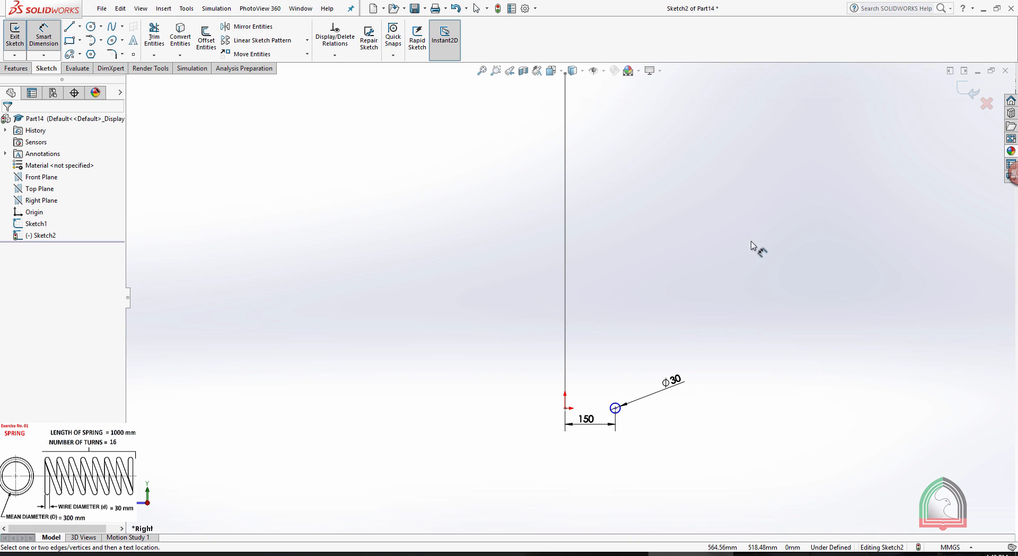
pyautogui.click(974, 91)
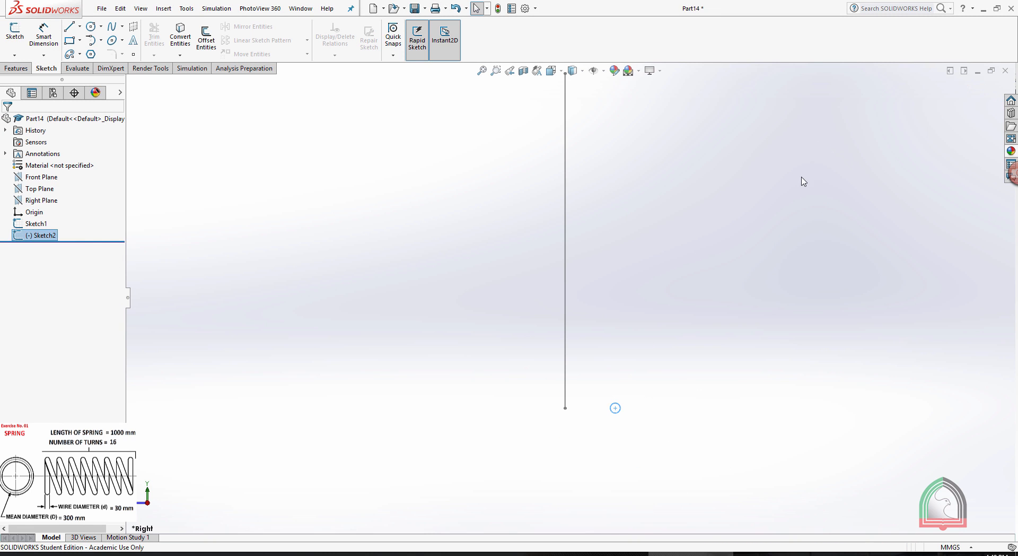
# Start a Swept Boss/Base using the 30 mm circle as the profile and the vertical line as the path.
pyautogui.click(786, 184)
pyautogui.scroll(3, 786, 184)
pyautogui.scroll(-1, 660, 141)
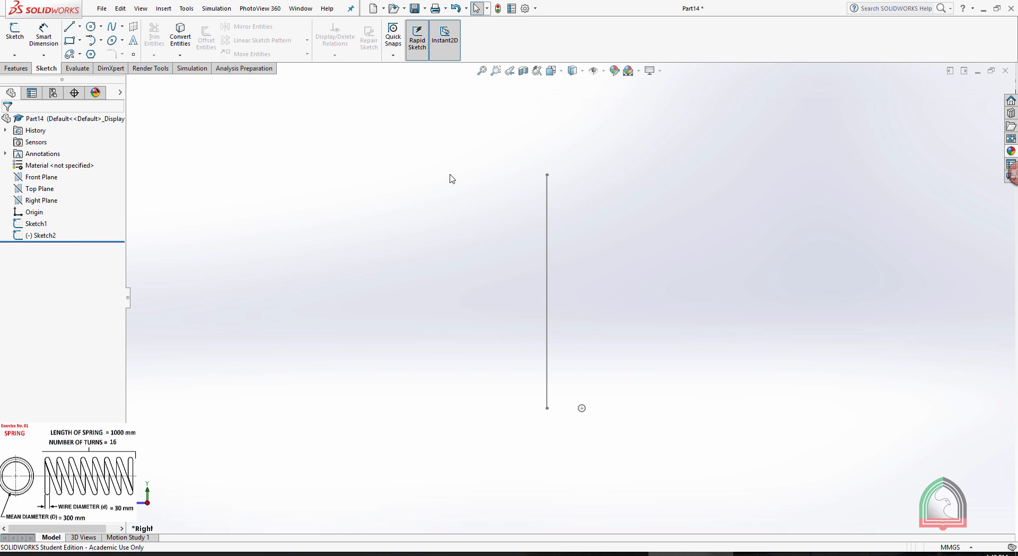
pyautogui.scroll(-1, 453, 164)
pyautogui.click(26, 72)
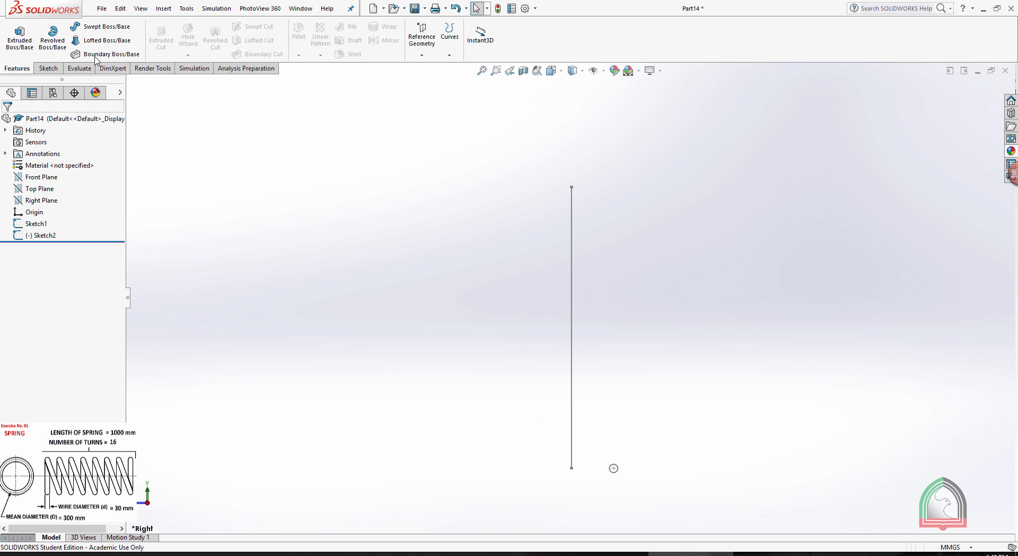
pyautogui.click(101, 27)
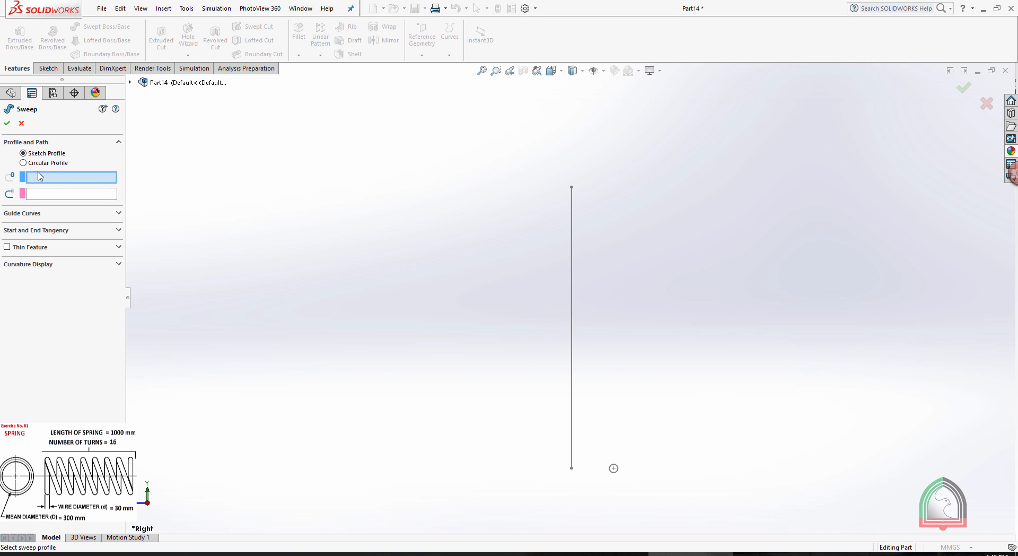
pyautogui.scroll(-1, 663, 454)
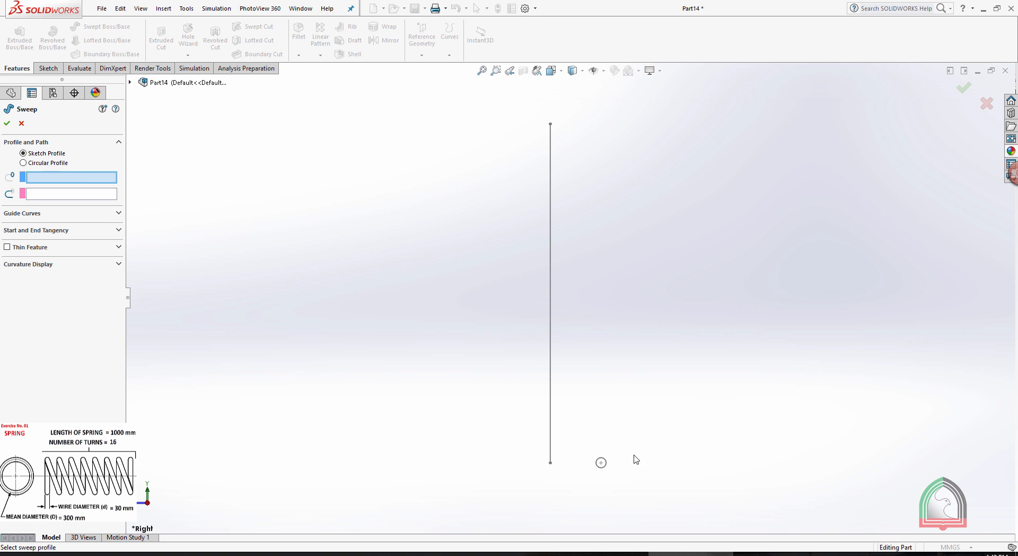
pyautogui.click(602, 461)
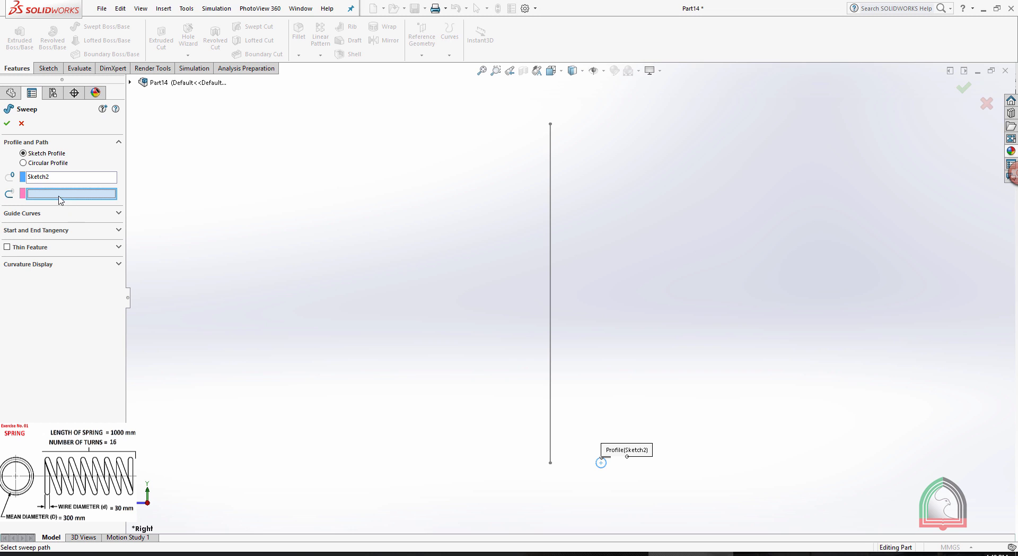
pyautogui.click(552, 230)
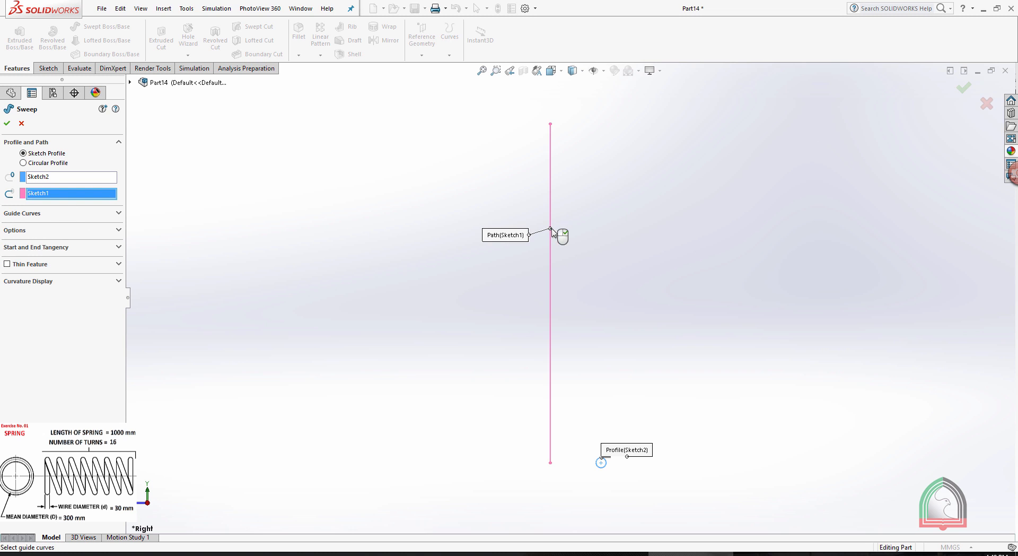
# Set the sweep's profile orientation to Keep Normal Constant and its profile twist to Specify Twist Value.
pyautogui.click(19, 232)
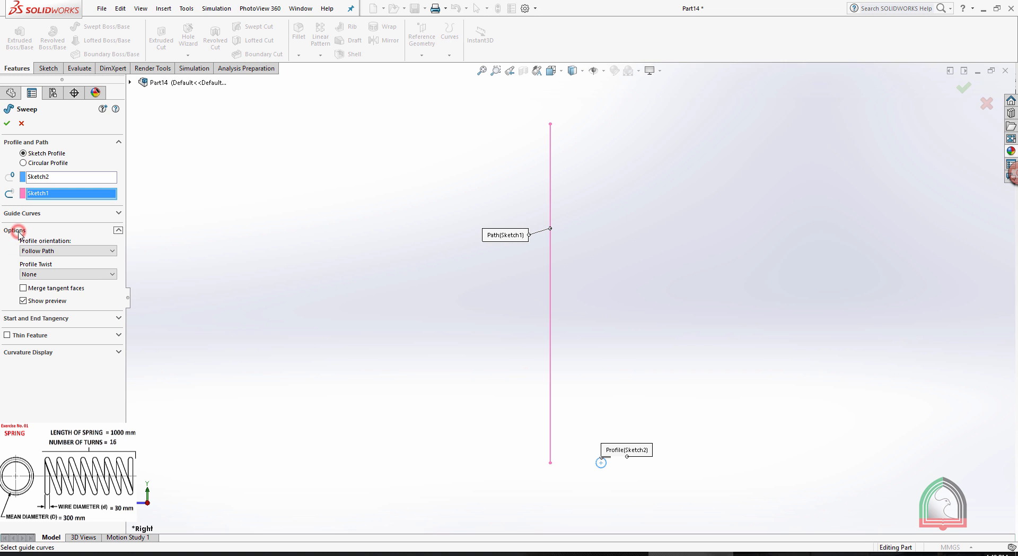
pyautogui.click(38, 251)
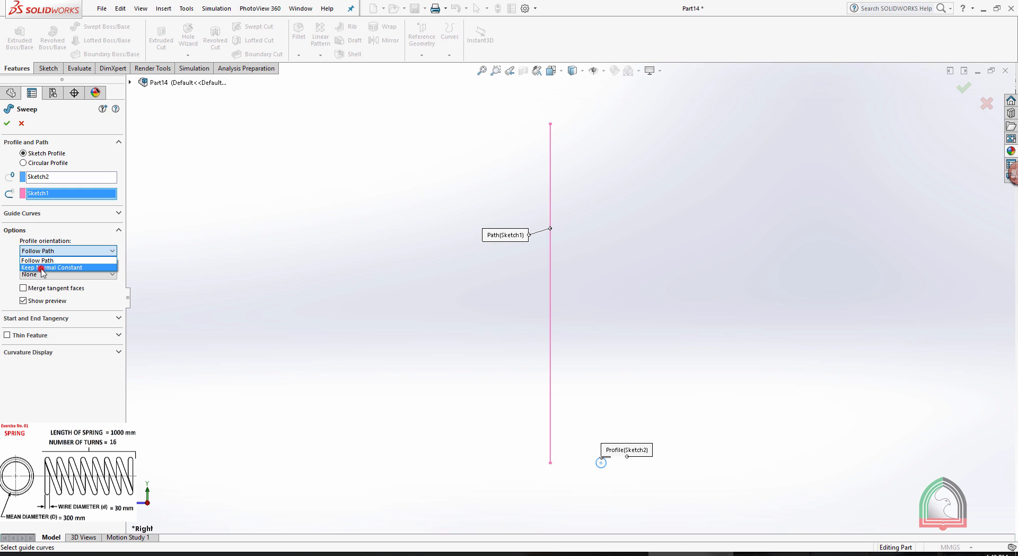
pyautogui.click(42, 267)
pyautogui.click(41, 273)
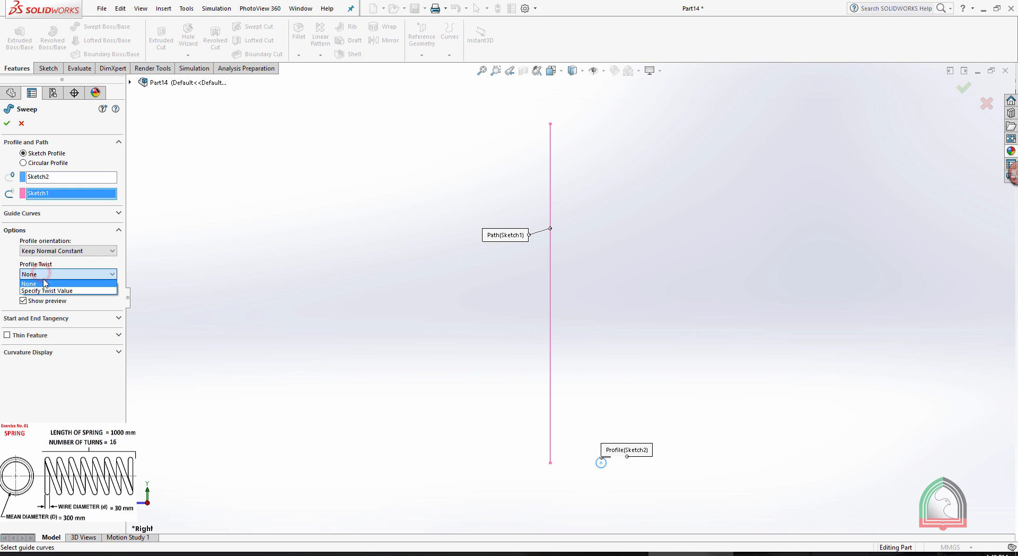
pyautogui.click(48, 291)
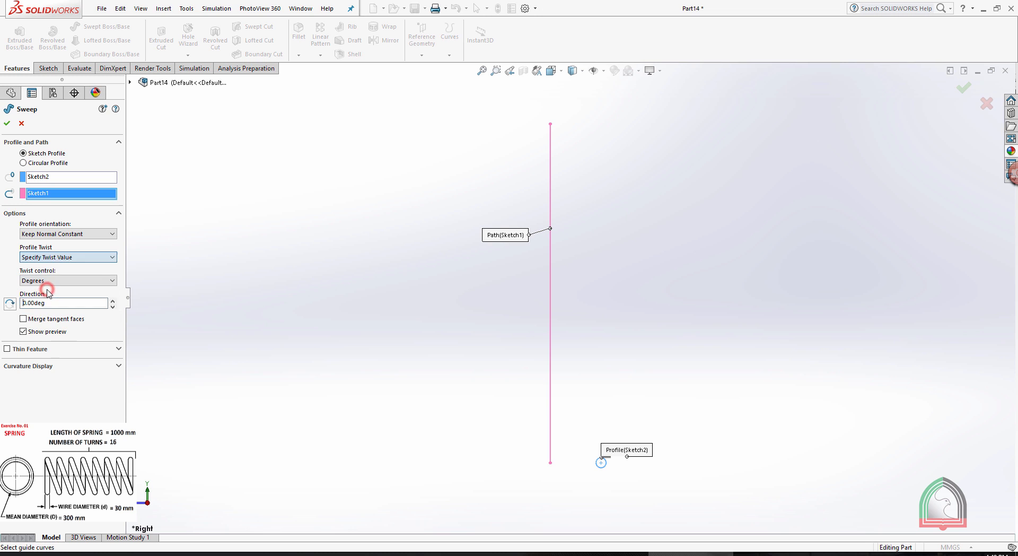
# Control the twist by Revolutions, set it to 16 and create the swept spring.
pyautogui.click(42, 280)
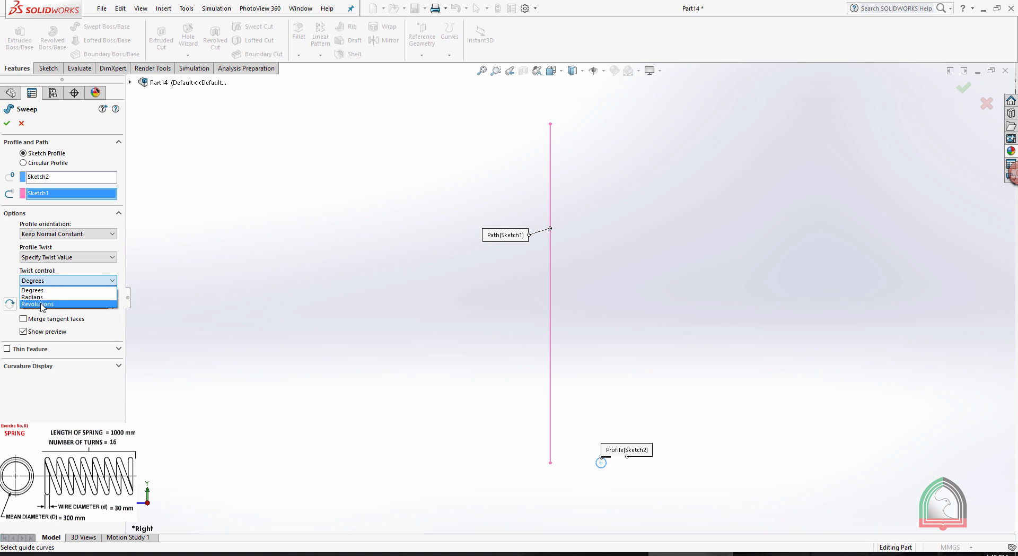
pyautogui.click(38, 304)
pyautogui.doubleClick(53, 303)
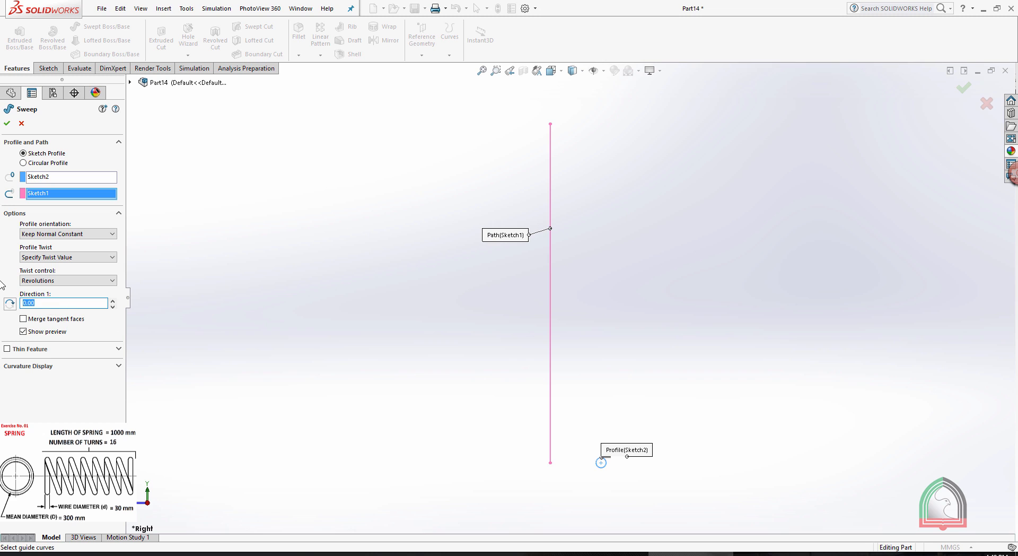
pyautogui.write('16')
pyautogui.click(6, 122)
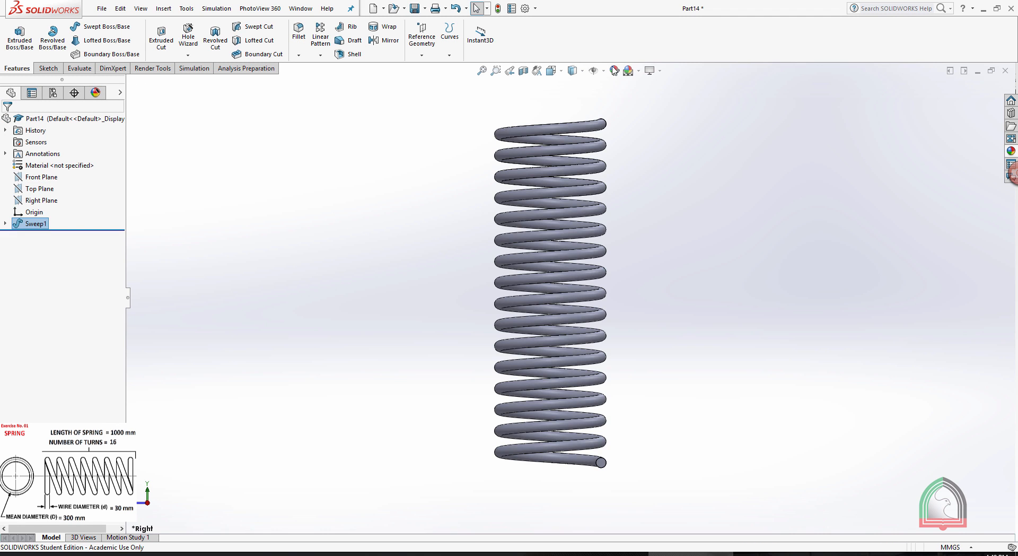
pyautogui.moveTo(648, 172); pyautogui.dragTo(501, 377, button='middle')
pyautogui.scroll(-2, 512, 159)
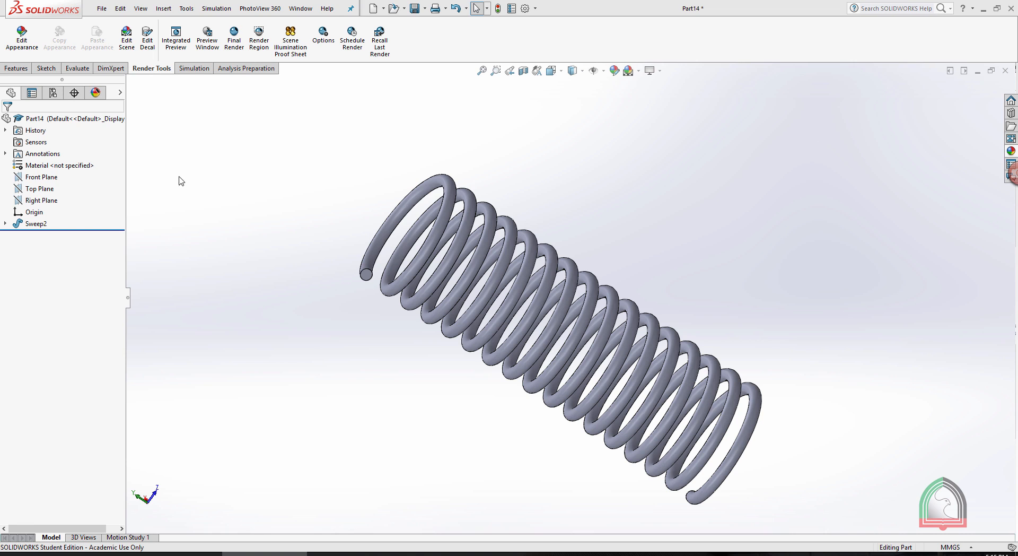
# View the properties of 201 Annealed Stainless Steel (SS) in the material library and close it without applying the material.
pyautogui.rightClick(39, 168)
pyautogui.click(59, 172)
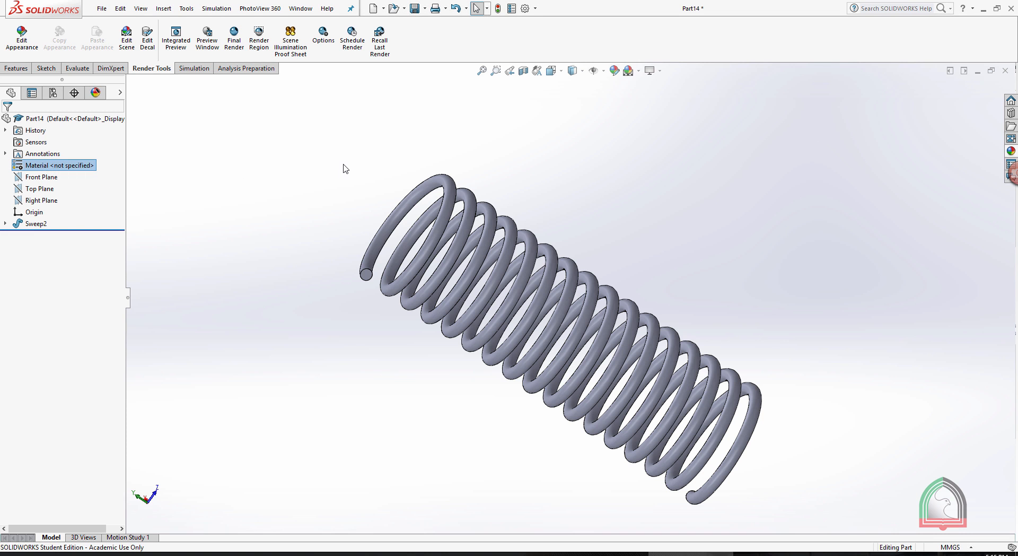
pyautogui.click(322, 155)
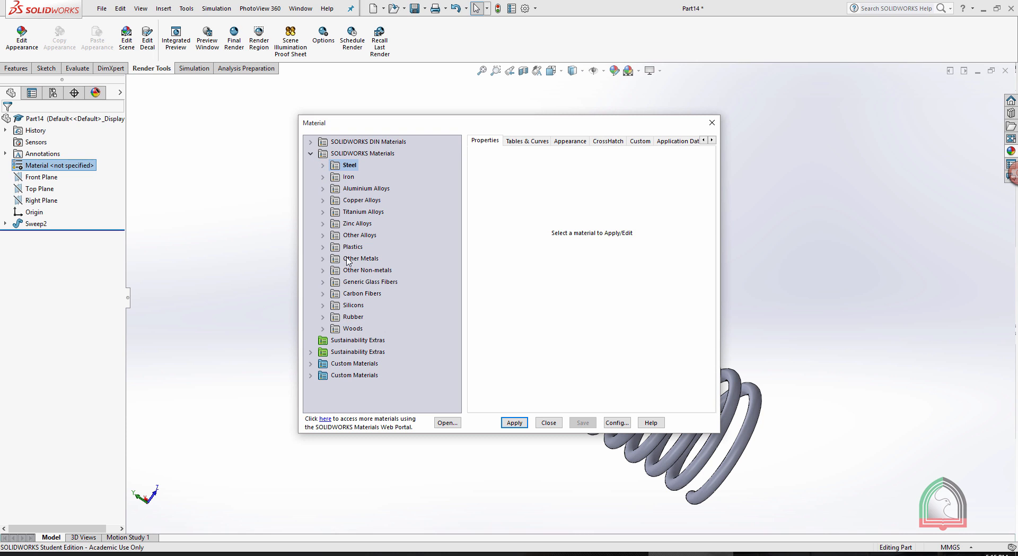
pyautogui.click(322, 165)
pyautogui.click(365, 168)
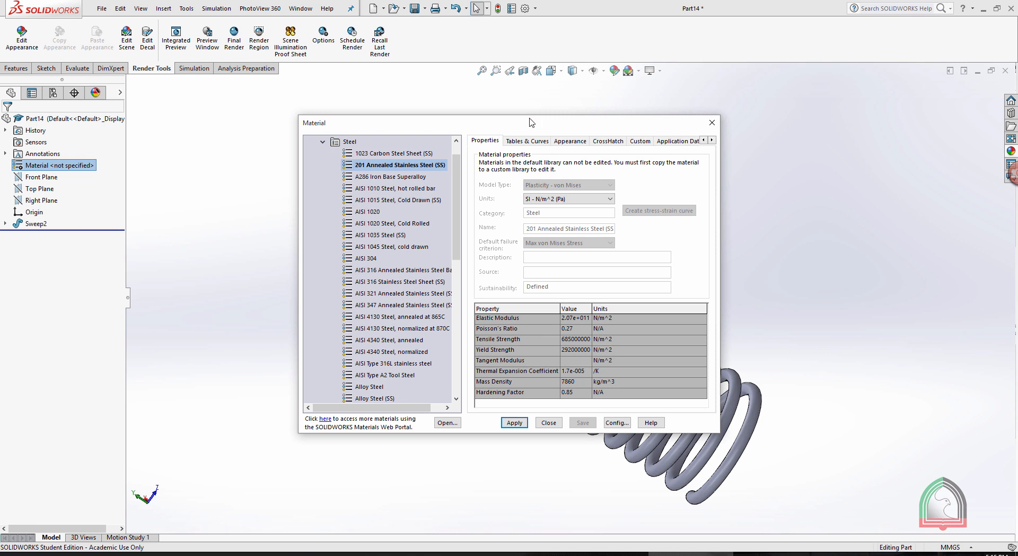
pyautogui.moveTo(528, 122); pyautogui.dragTo(403, 102)
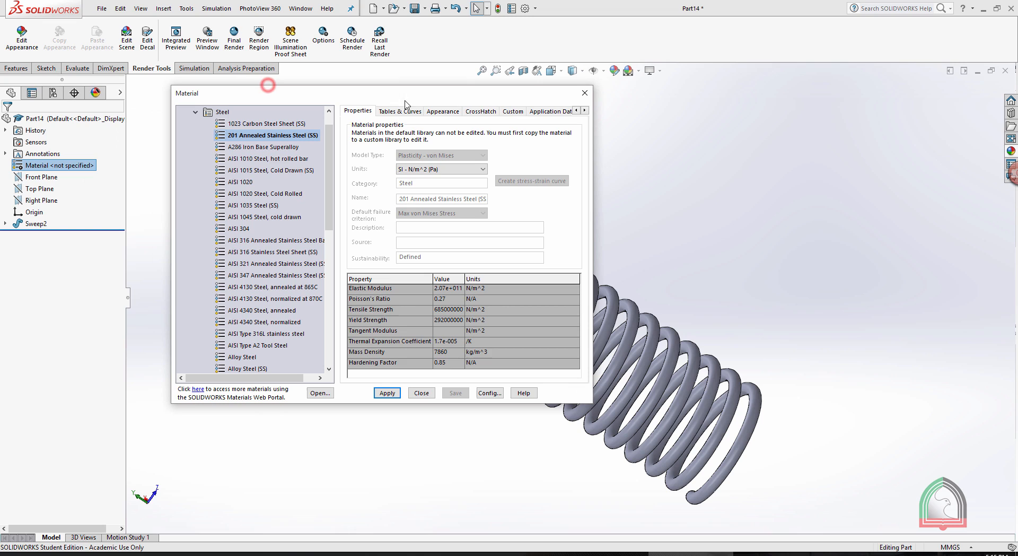
pyautogui.click(422, 392)
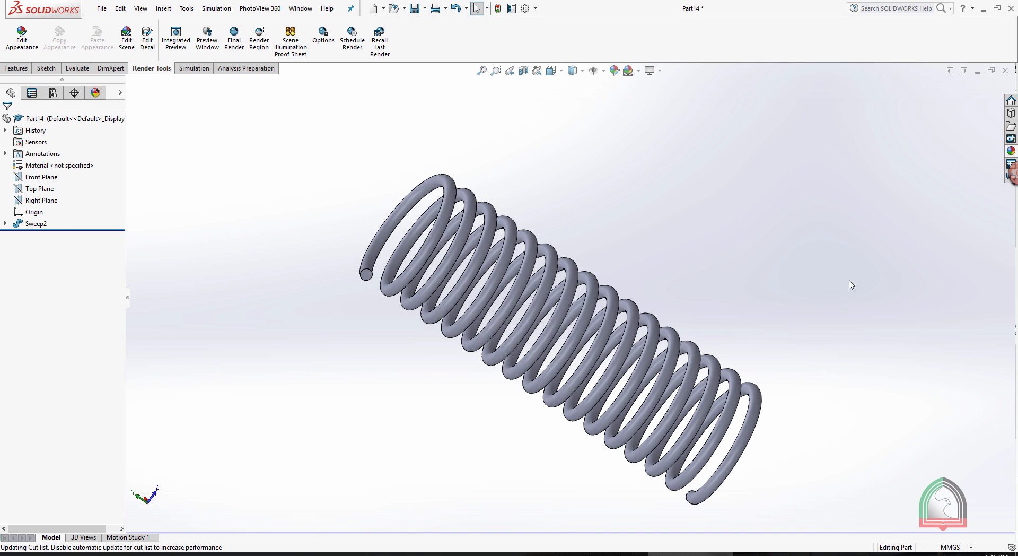
# Apply the polished steel appearance from the Metal library to the spring.
pyautogui.click(1011, 151)
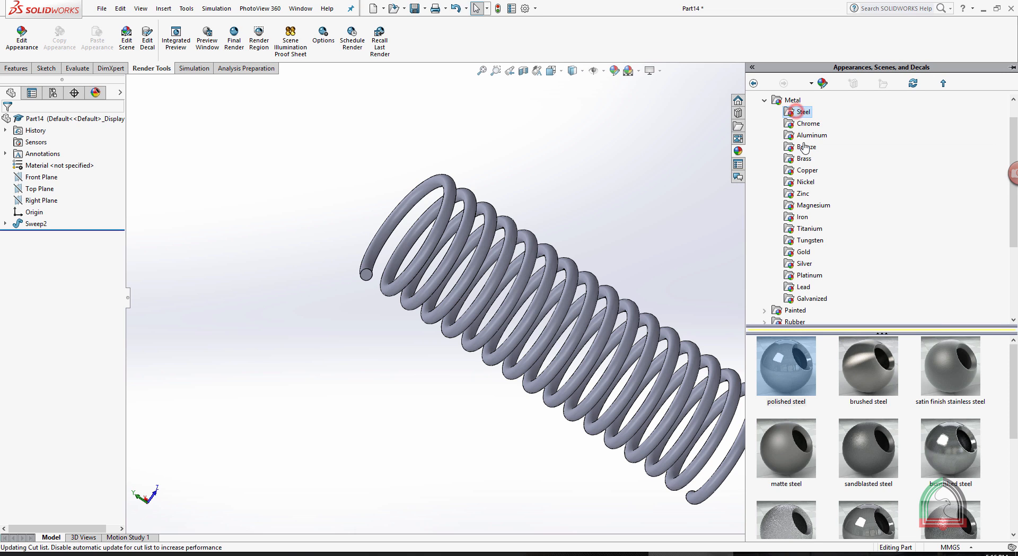
pyautogui.doubleClick(787, 368)
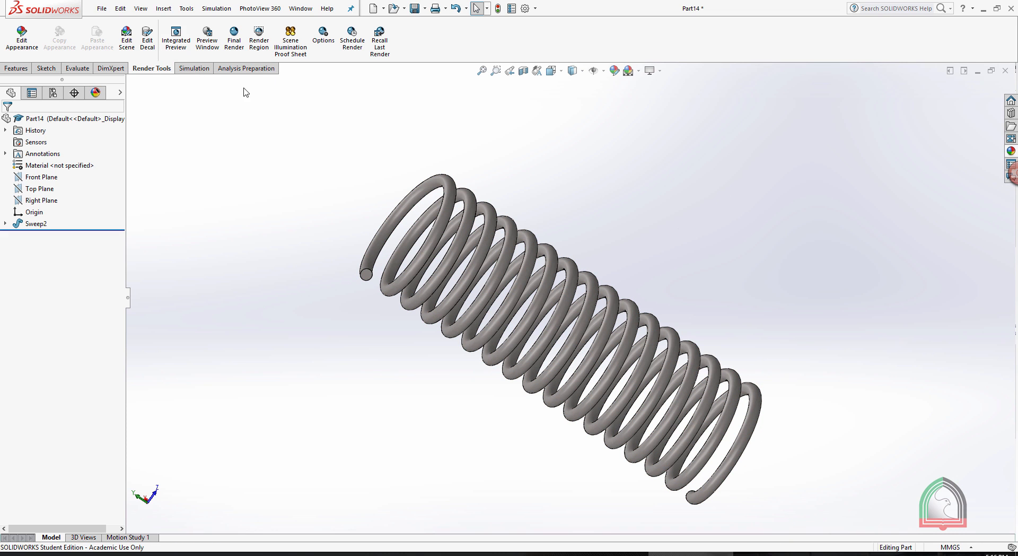
# Run a PhotoView 360 final render of the spring and enlarge the rendered image.
pyautogui.click(236, 37)
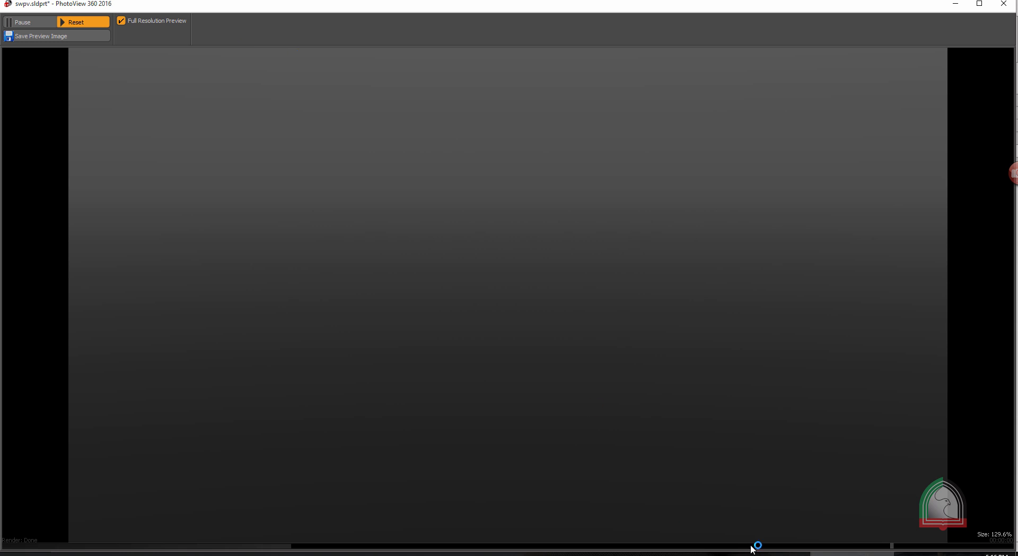
pyautogui.click(852, 554)
pyautogui.click(852, 553)
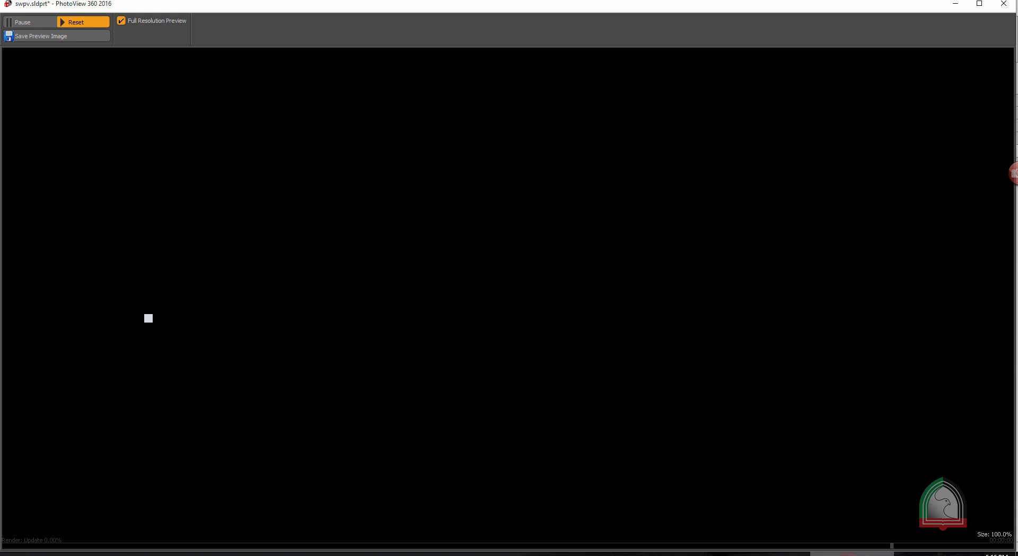
pyautogui.click(852, 553)
pyautogui.click(852, 554)
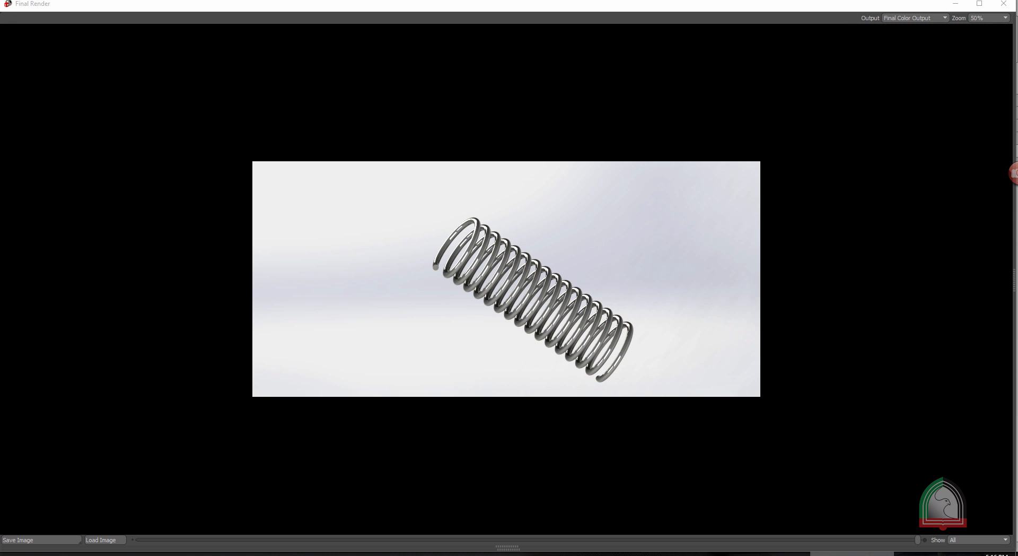
pyautogui.click(991, 18)
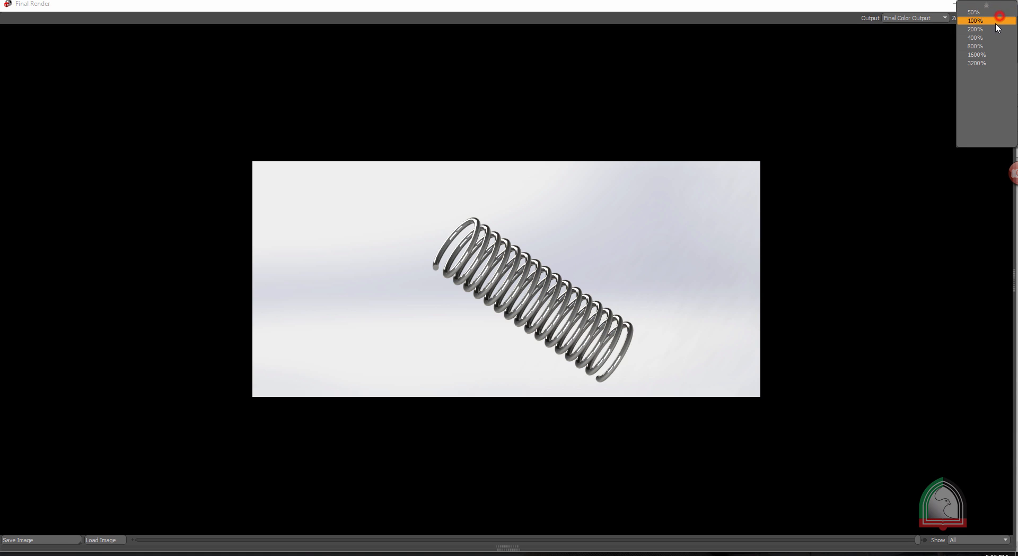
pyautogui.click(982, 28)
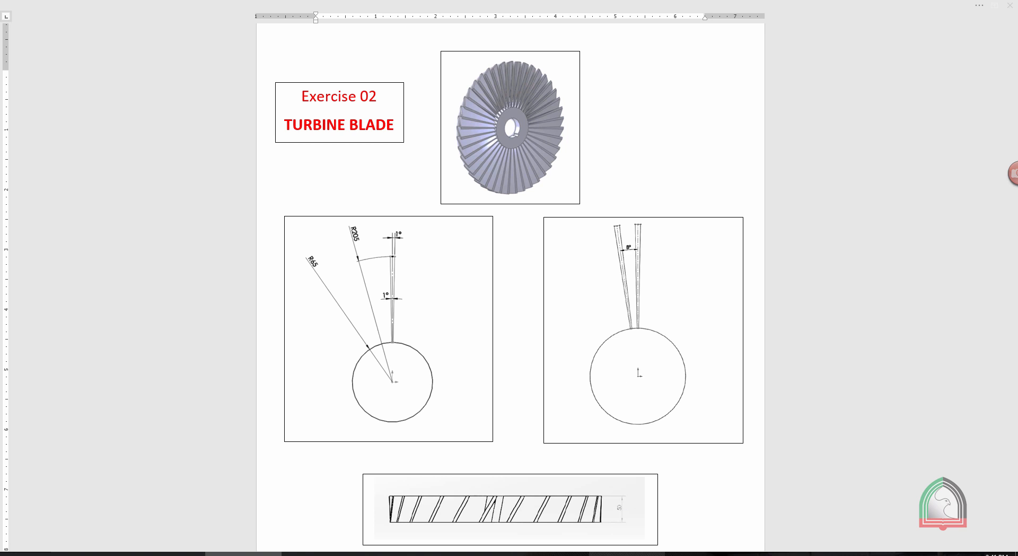
# Switch to SOLIDWORKS, create a new part and start a sketch on the Front Plane.
pyautogui.moveTo(627, 554)
pyautogui.click(631, 516)
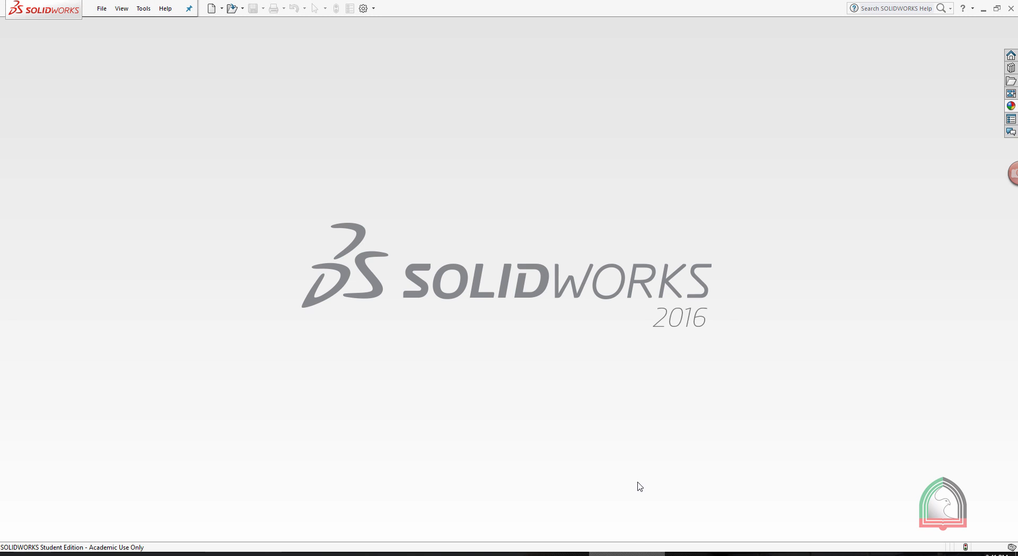
pyautogui.click(212, 9)
pyautogui.doubleClick(392, 218)
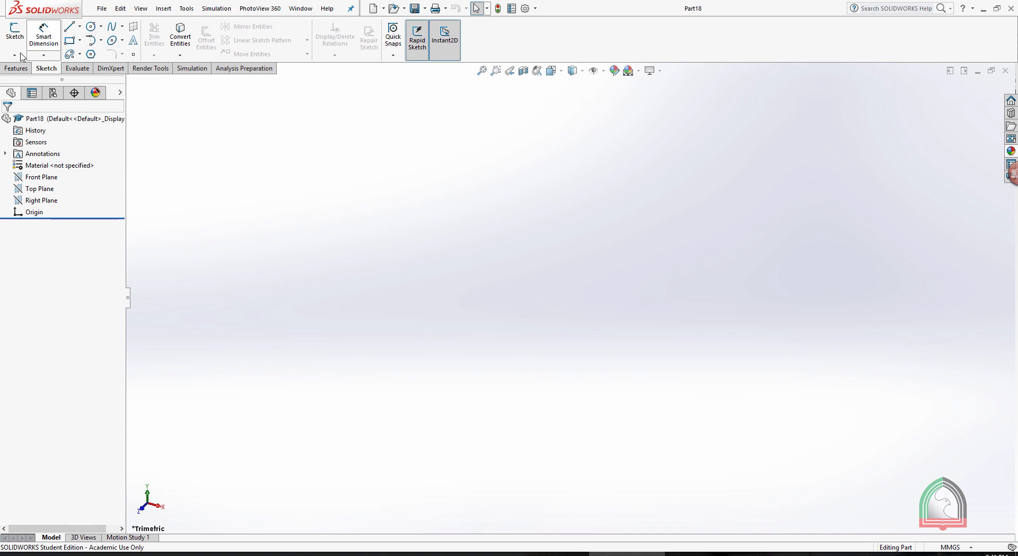
pyautogui.click(21, 57)
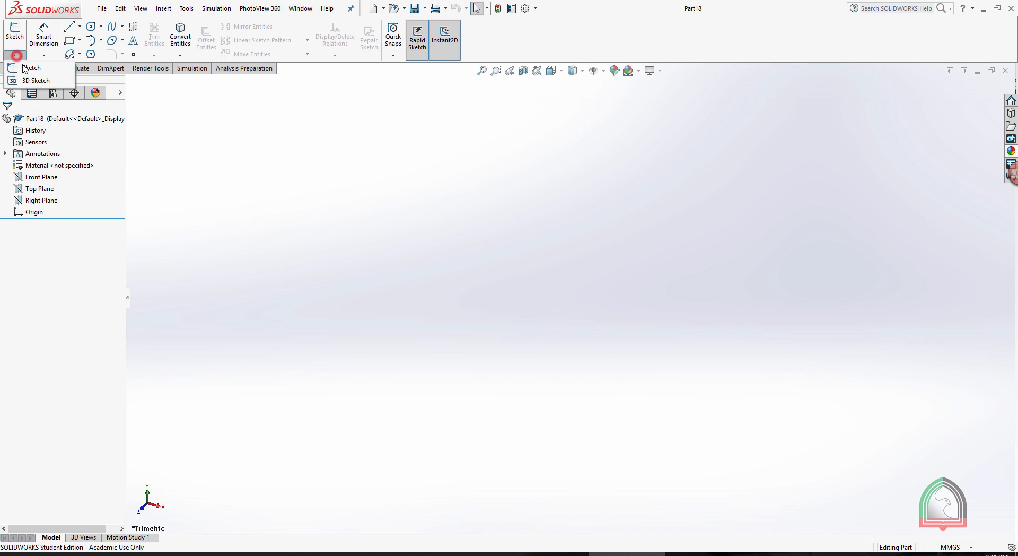
pyautogui.click(27, 66)
pyautogui.click(435, 159)
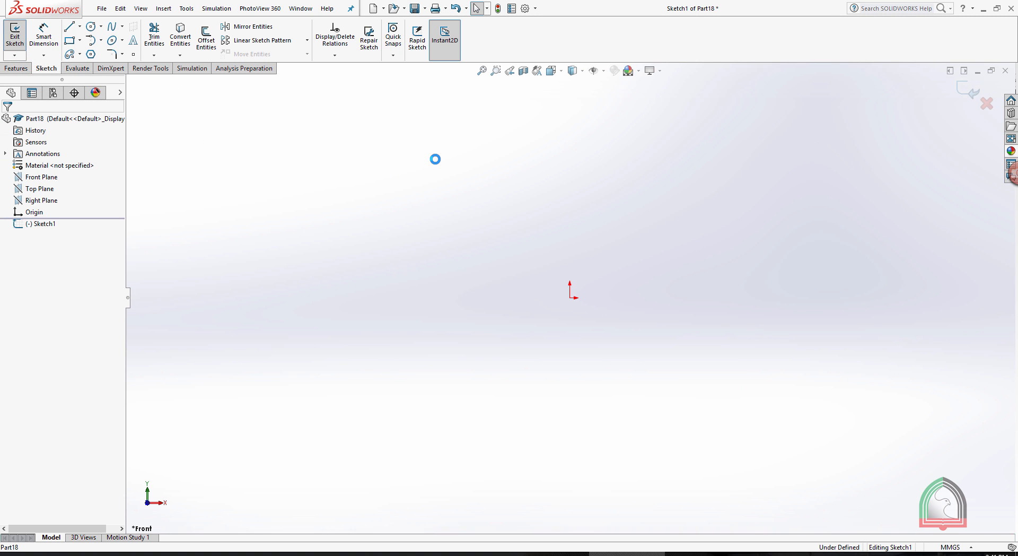
# Examine the radii and blade angles in the Exercise 02 turbine blade document and return to the SOLIDWORKS sketch.
pyautogui.click(551, 553)
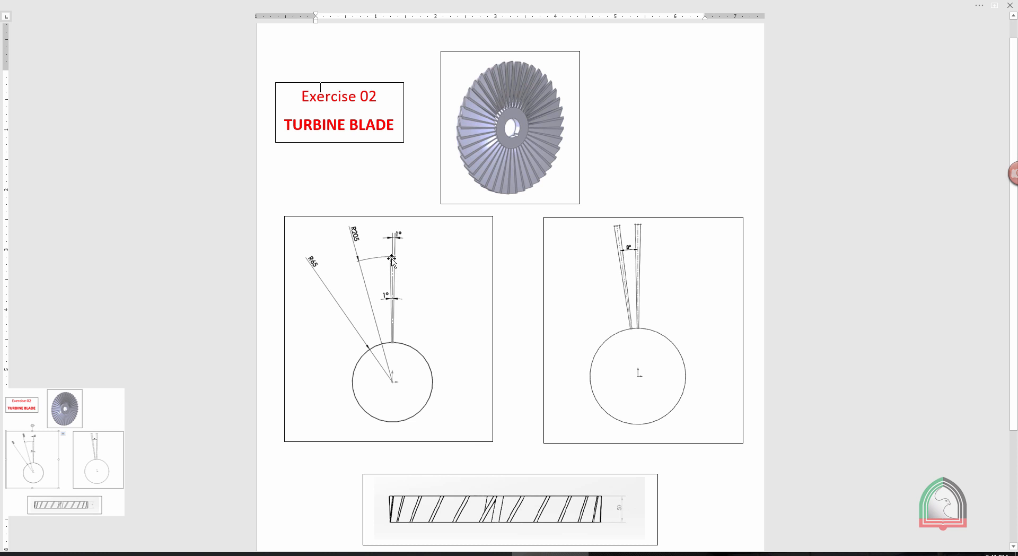
pyautogui.keyDown('ctrl'); pyautogui.scroll(3, 399, 281); pyautogui.keyUp('ctrl')
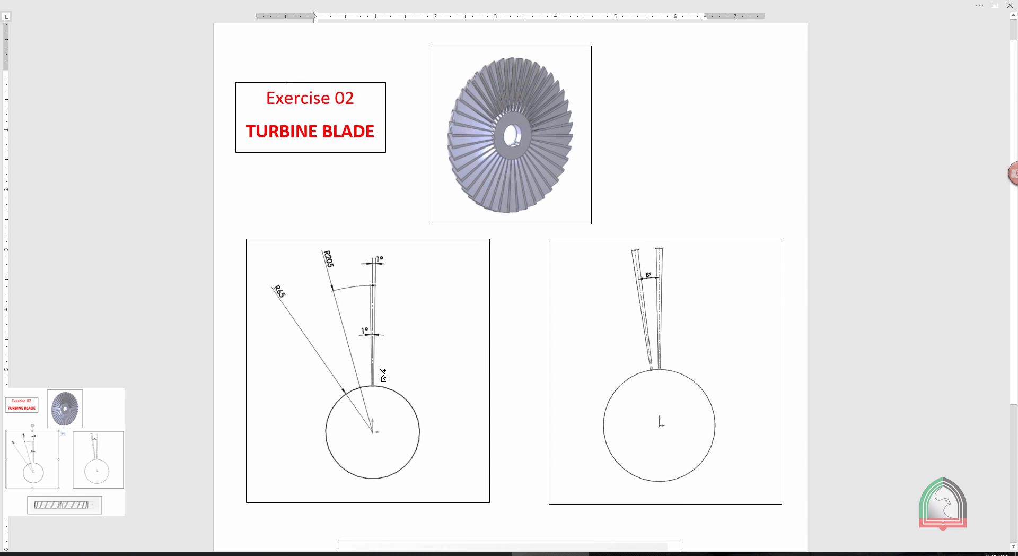
pyautogui.keyDown('ctrl'); pyautogui.scroll(1, 355, 455); pyautogui.keyUp('ctrl')
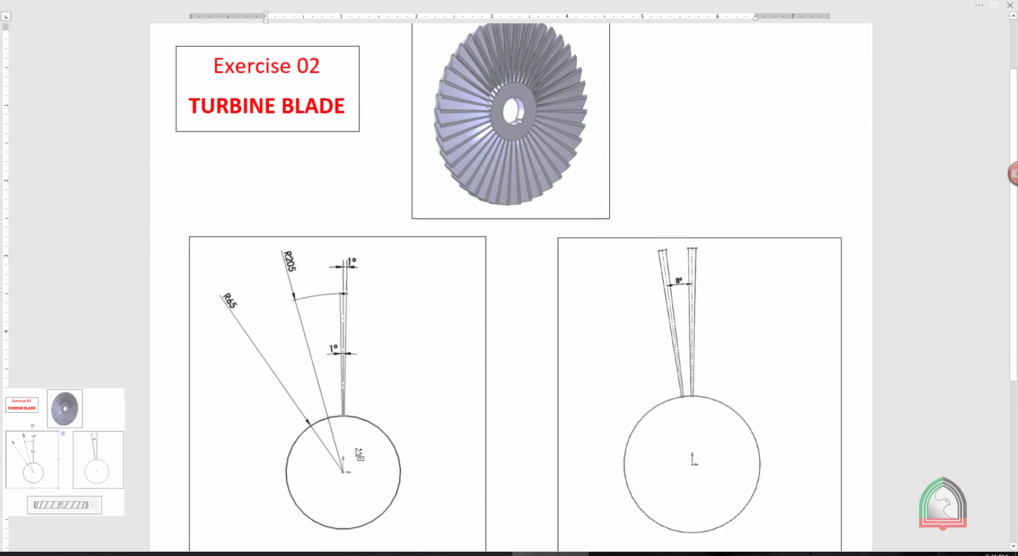
pyautogui.scroll(-1, 342, 387)
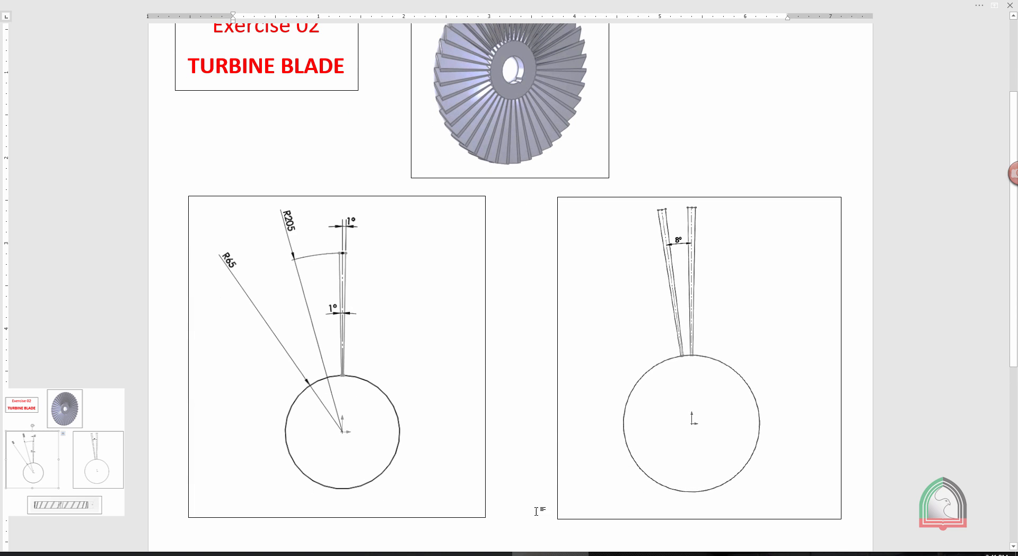
pyautogui.click(607, 553)
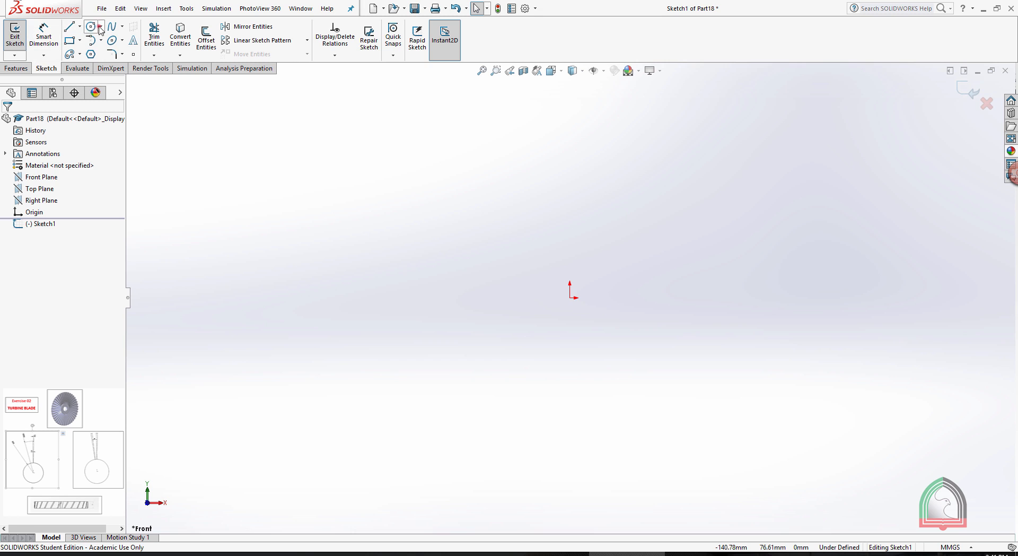
# Sketch a circle of 130 mm diameter centred on the origin.
pyautogui.click(100, 27)
pyautogui.click(107, 38)
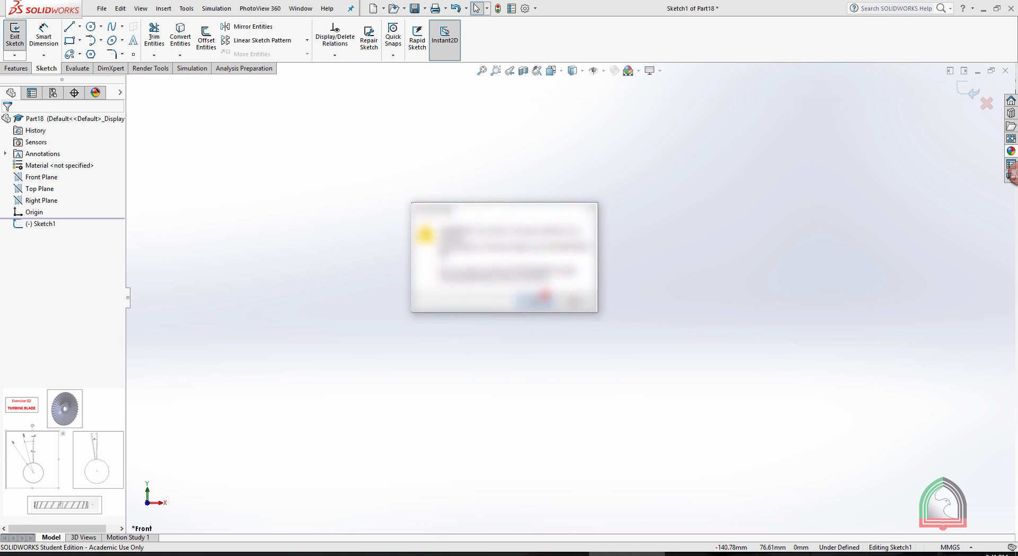
pyautogui.click(545, 294)
pyautogui.click(570, 297)
pyautogui.click(680, 218)
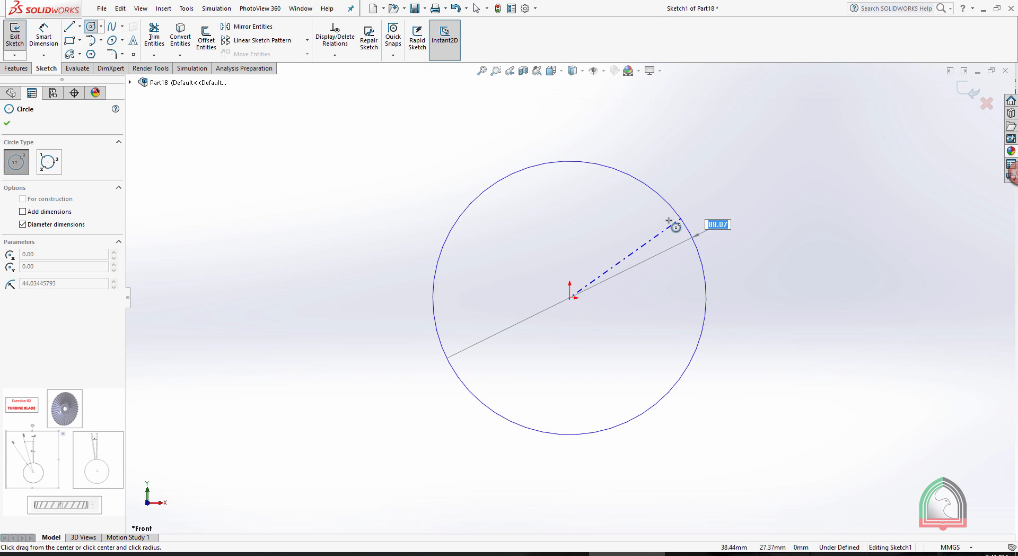
pyautogui.write('13')
pyautogui.press('Return')
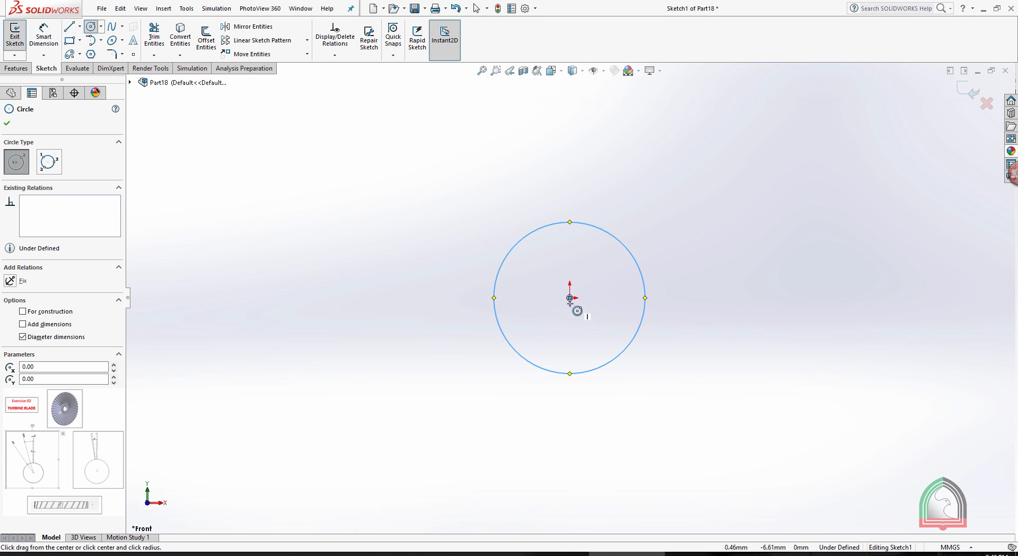
# Add a concentric circle of 410 mm diameter centred on the origin.
pyautogui.click(570, 297)
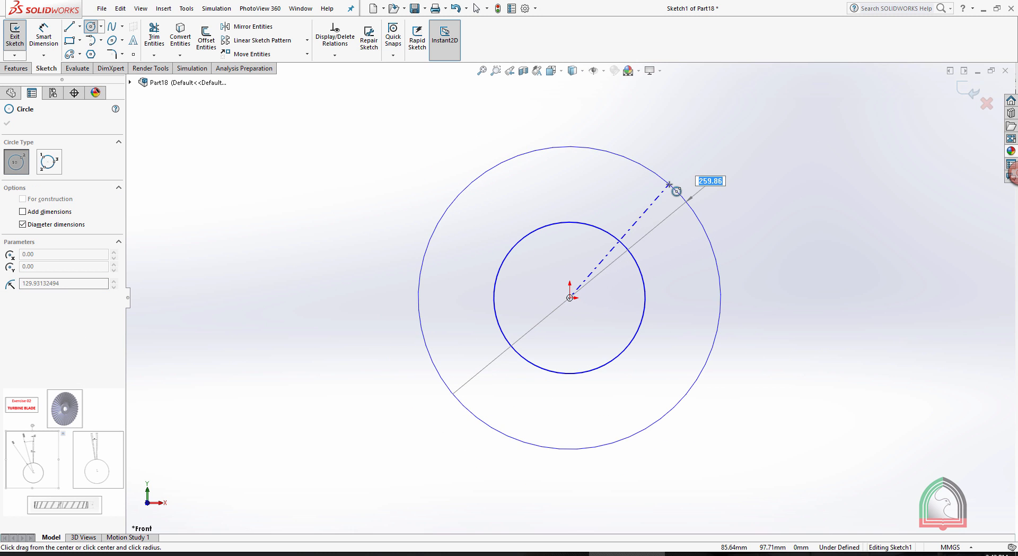
pyautogui.write('410')
pyautogui.press('Return')
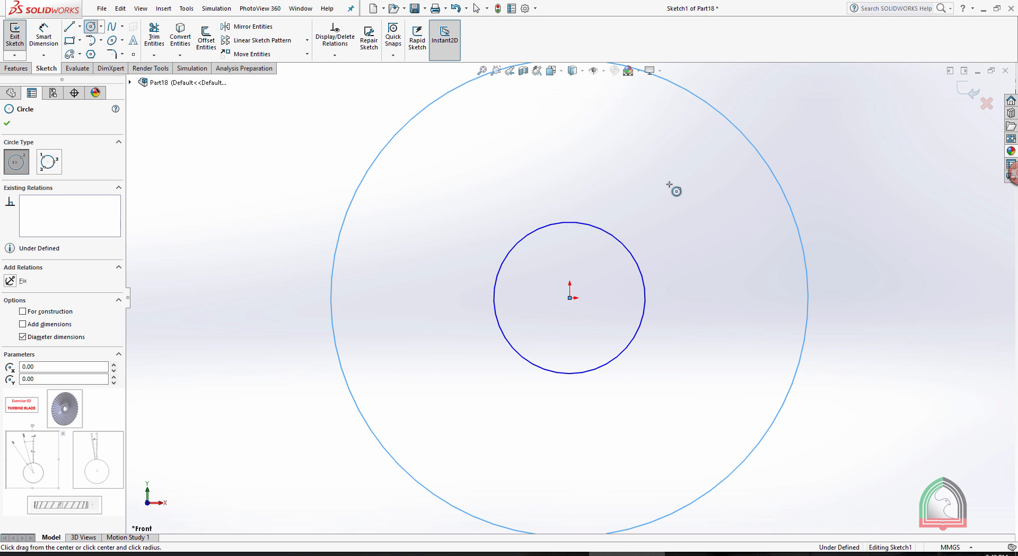
pyautogui.press('Escape')
# Dimension the outer circle and display its dimension as a radius.
pyautogui.scroll(6, 758, 222)
pyautogui.click(43, 37)
pyautogui.click(500, 258)
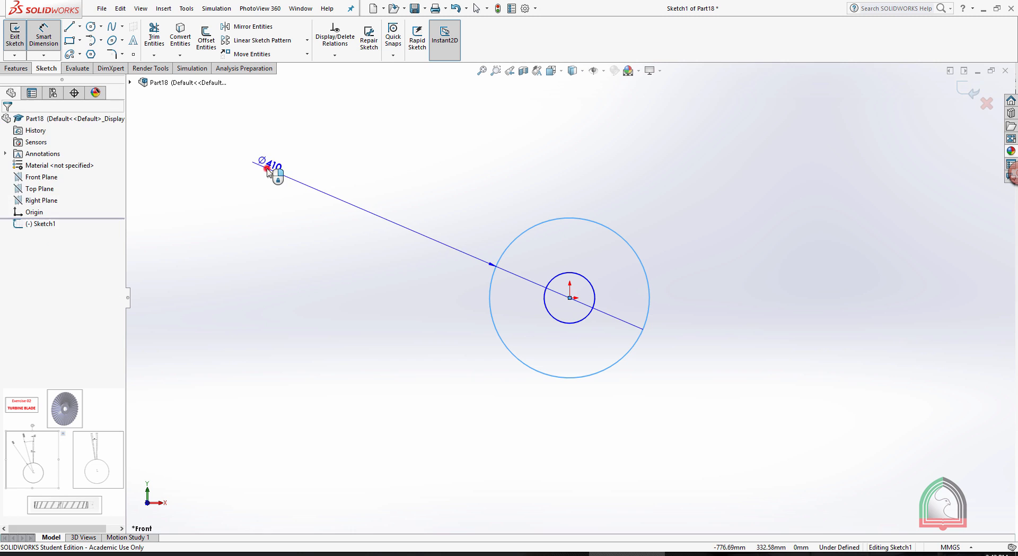
pyautogui.click(272, 171)
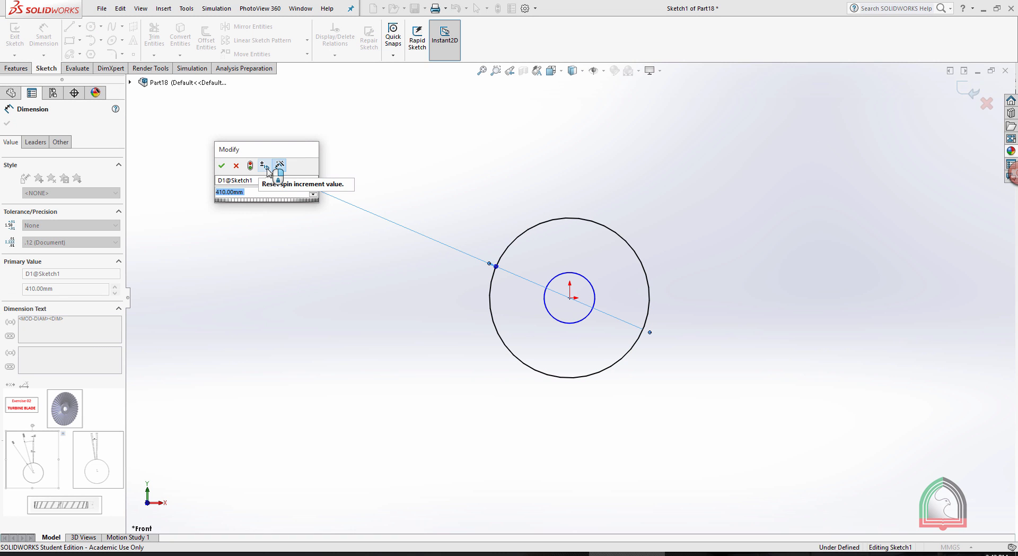
pyautogui.click(221, 167)
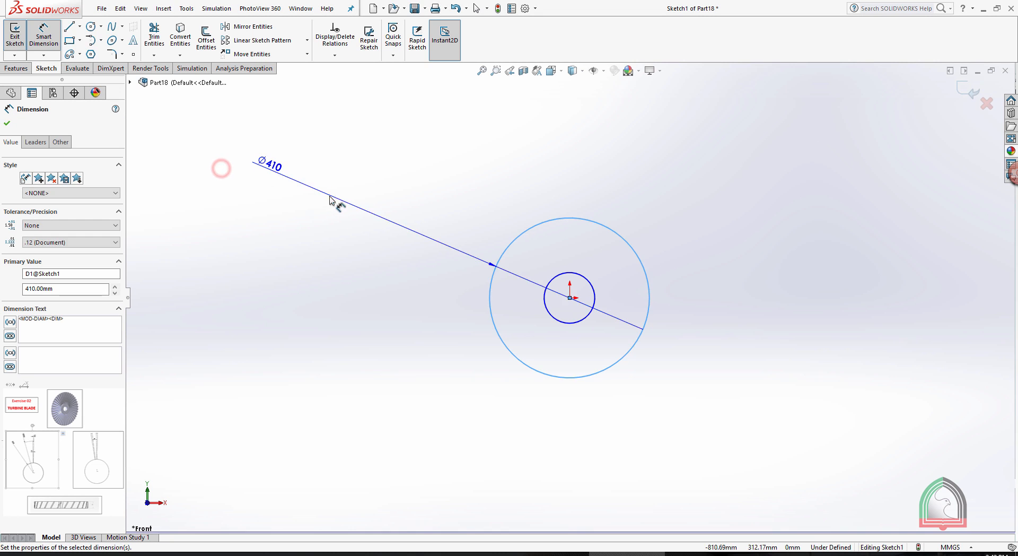
pyautogui.click(28, 139)
pyautogui.click(27, 211)
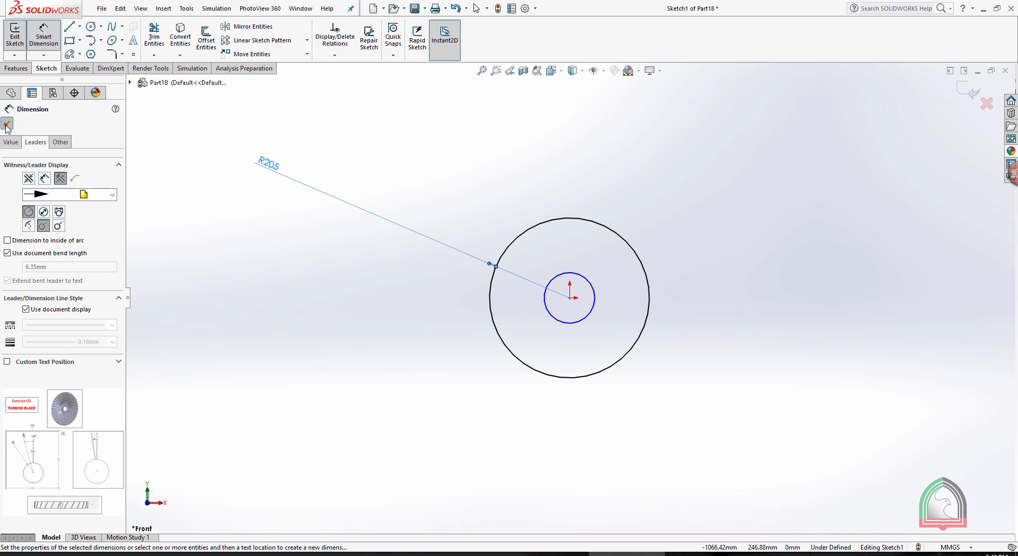
pyautogui.click(6, 125)
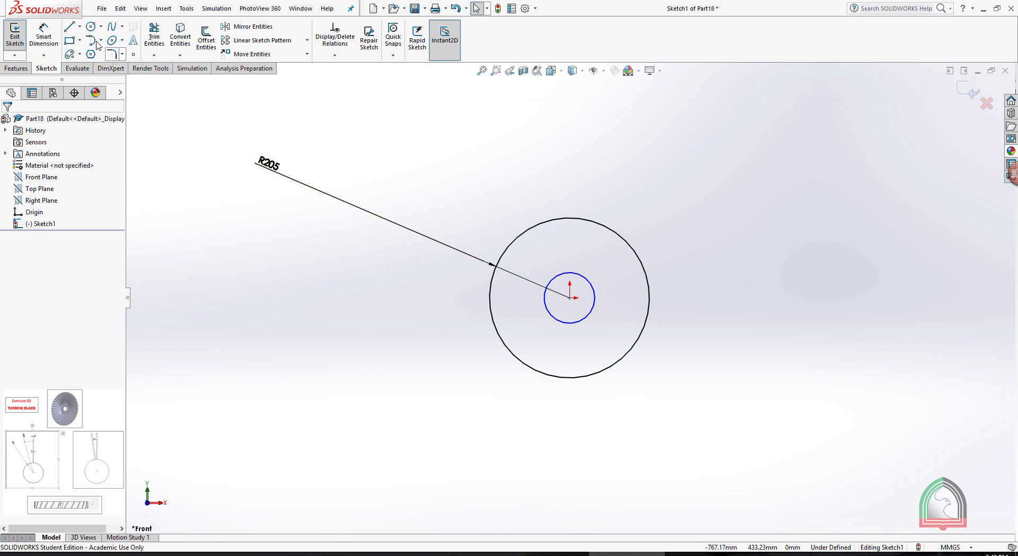
# Dimension the inner circle and display its dimension as a radius.
pyautogui.click(44, 38)
pyautogui.click(560, 274)
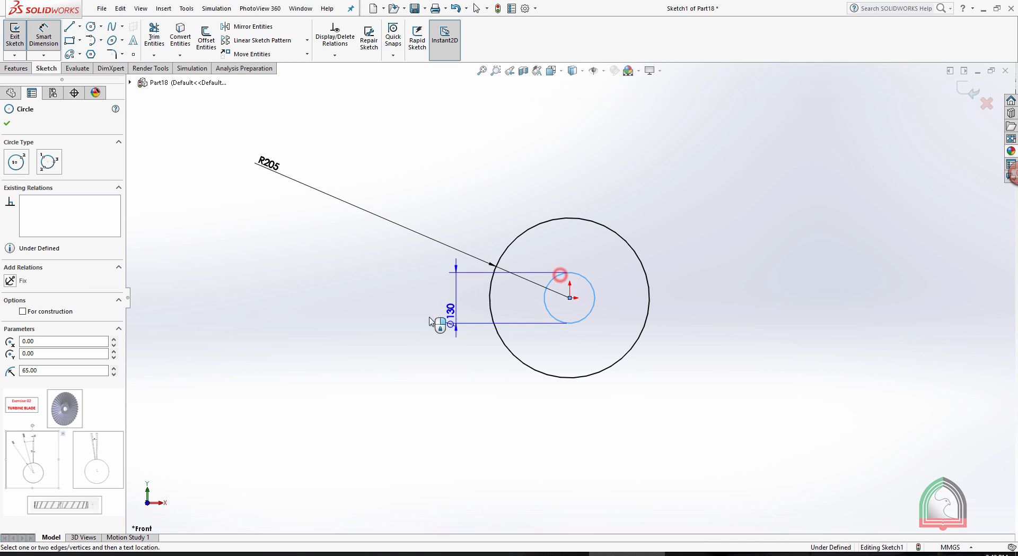
pyautogui.click(328, 236)
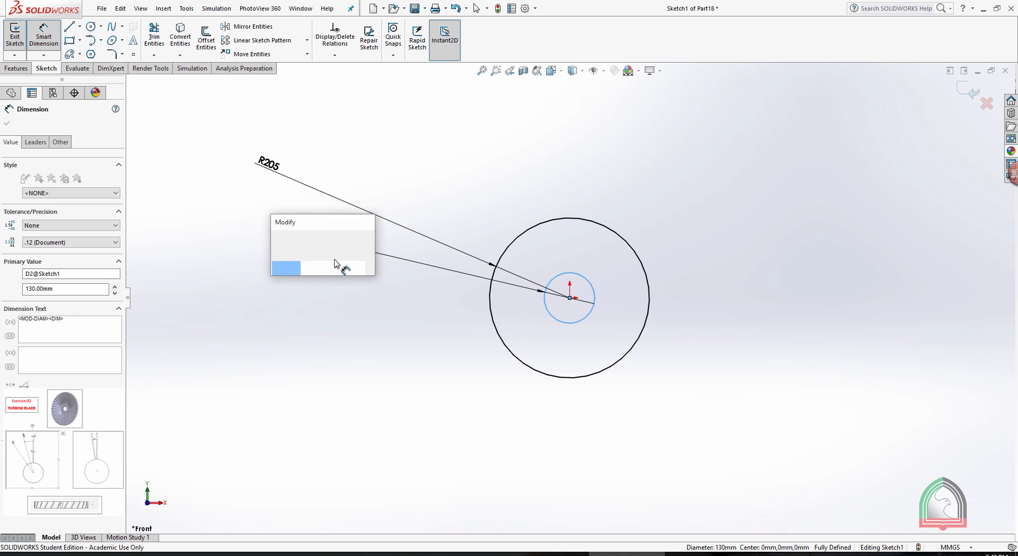
pyautogui.click(275, 235)
pyautogui.click(36, 142)
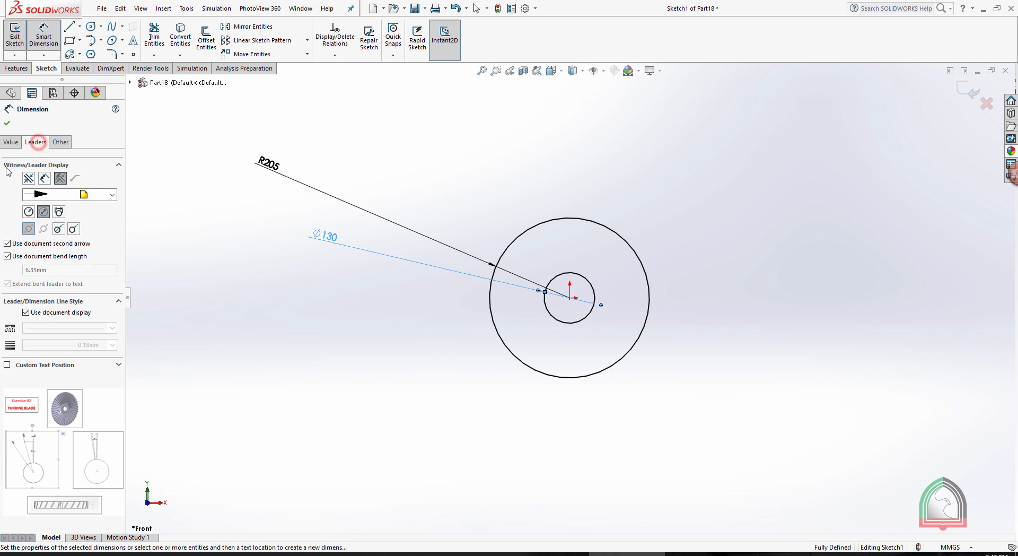
pyautogui.click(29, 212)
pyautogui.click(7, 123)
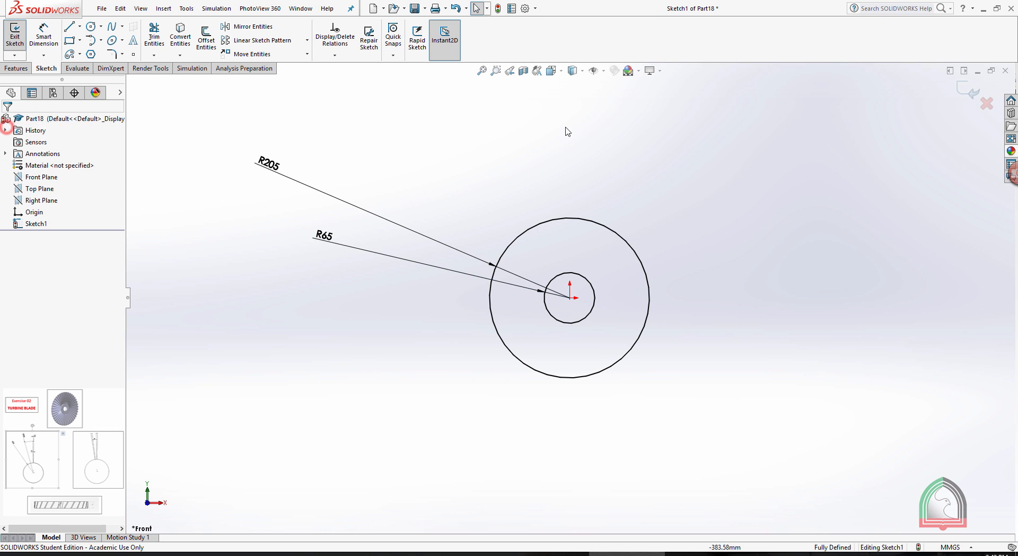
# Draw a vertical centerline from the origin up to the top of the outer circle.
pyautogui.click(667, 131)
pyautogui.scroll(-4, 598, 268)
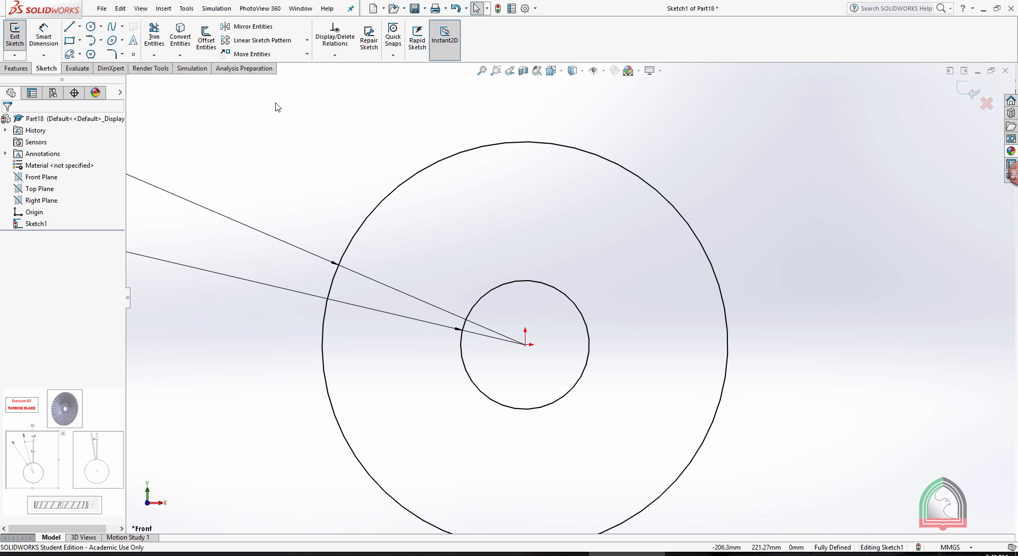
pyautogui.click(80, 27)
pyautogui.click(90, 46)
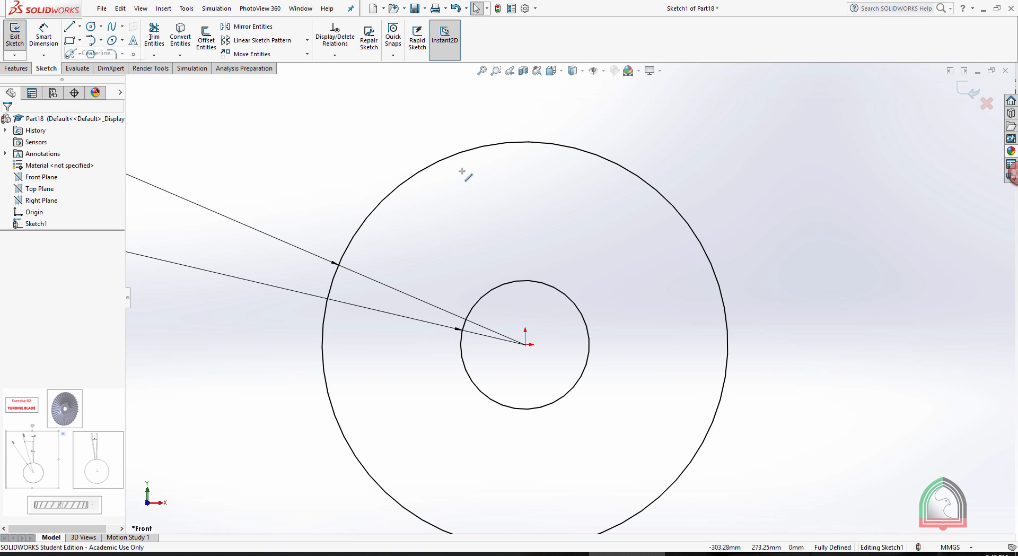
pyautogui.click(525, 345)
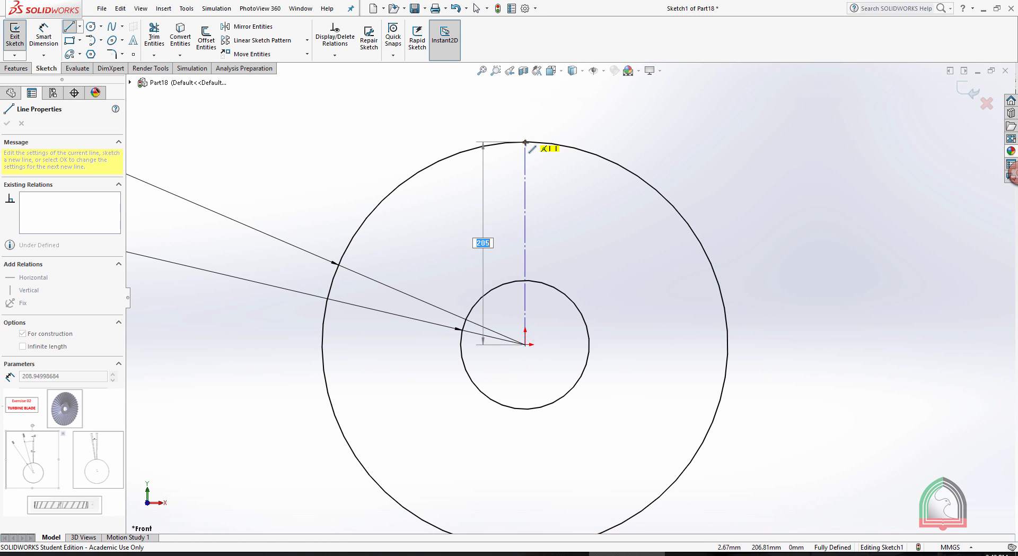
pyautogui.click(526, 143)
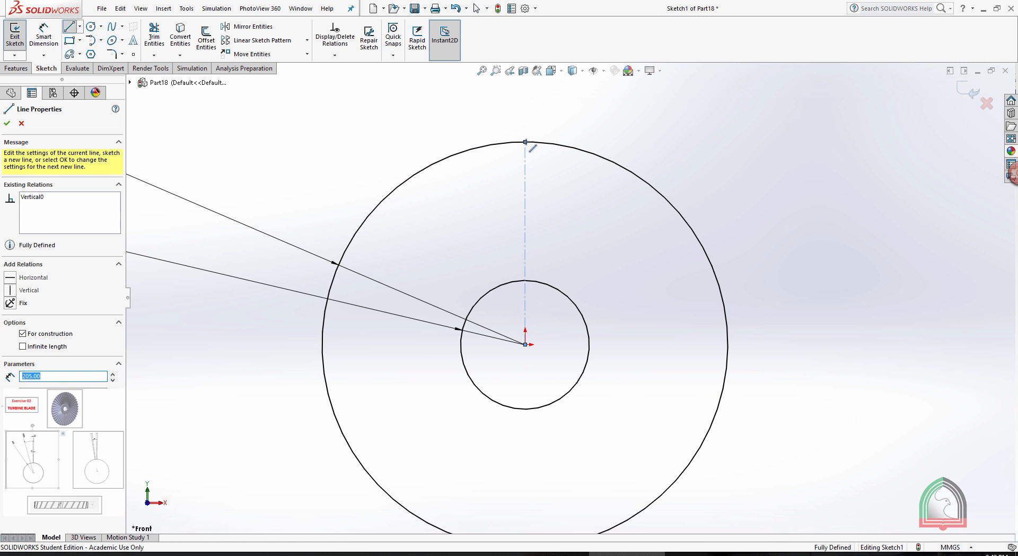
pyautogui.press('Escape')
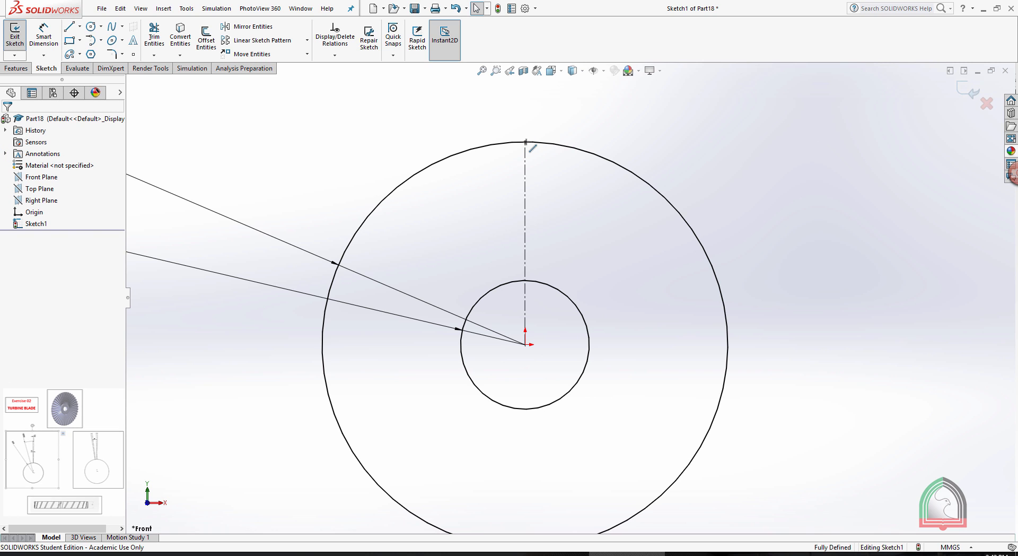
# Draw a solid line from the origin to the outer circle, about 5° to the right of the vertical centerline.
pyautogui.click(69, 26)
pyautogui.scroll(-2, 560, 325)
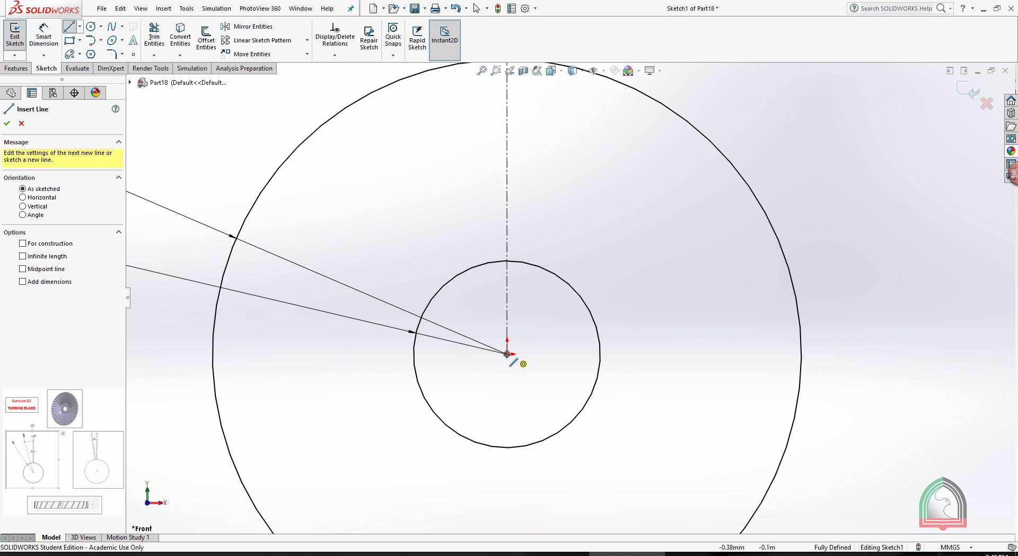
pyautogui.click(507, 353)
pyautogui.scroll(2, 536, 163)
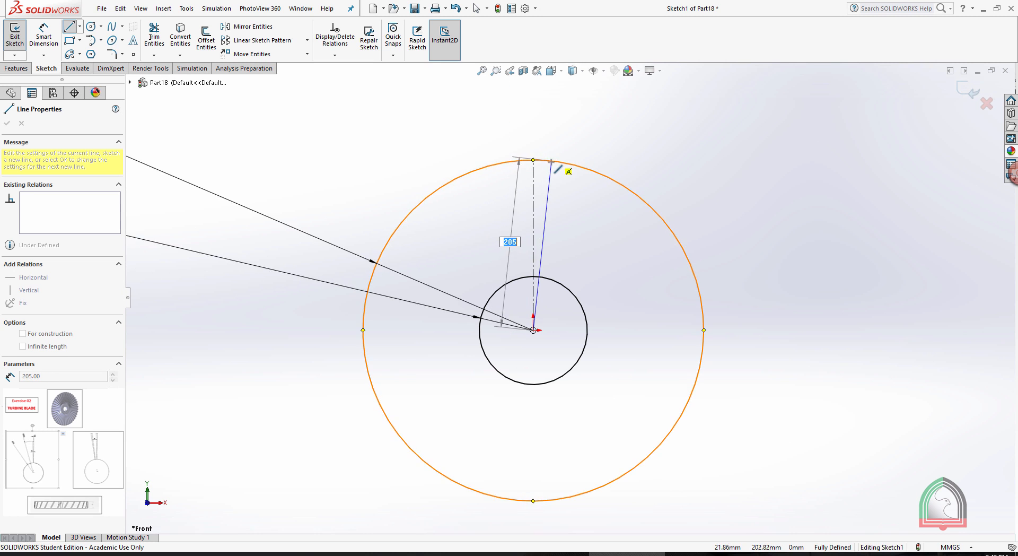
pyautogui.click(548, 162)
pyautogui.press('Escape')
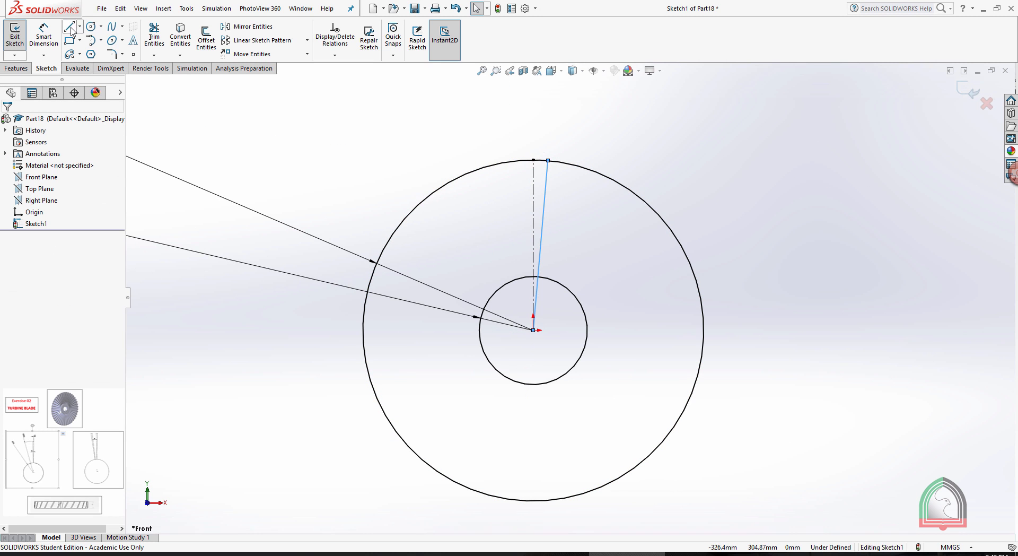
# Draw a second solid line from the origin to the outer circle, about 6.5° to the left of the vertical centerline.
pyautogui.click(72, 29)
pyautogui.click(533, 330)
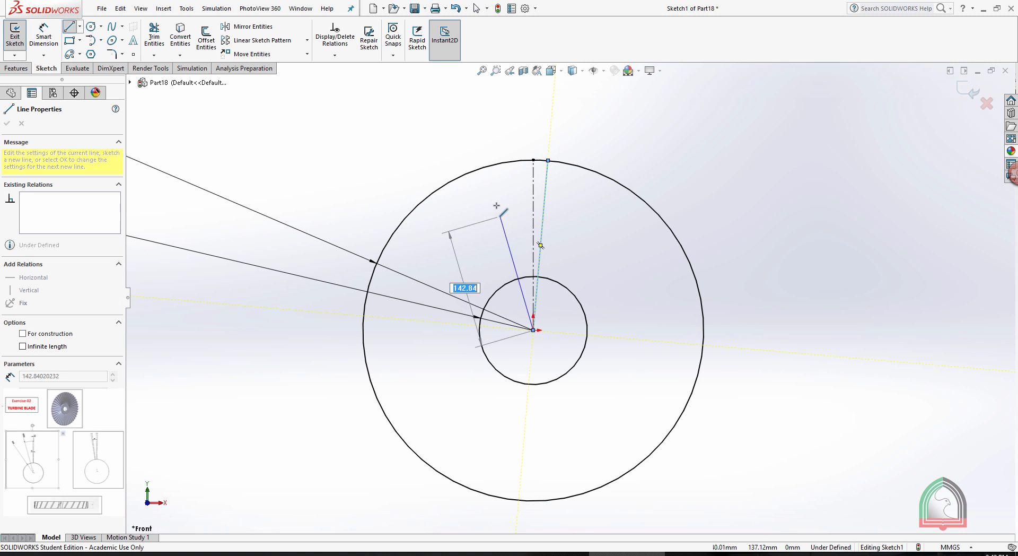
pyautogui.click(514, 161)
pyautogui.press('Escape')
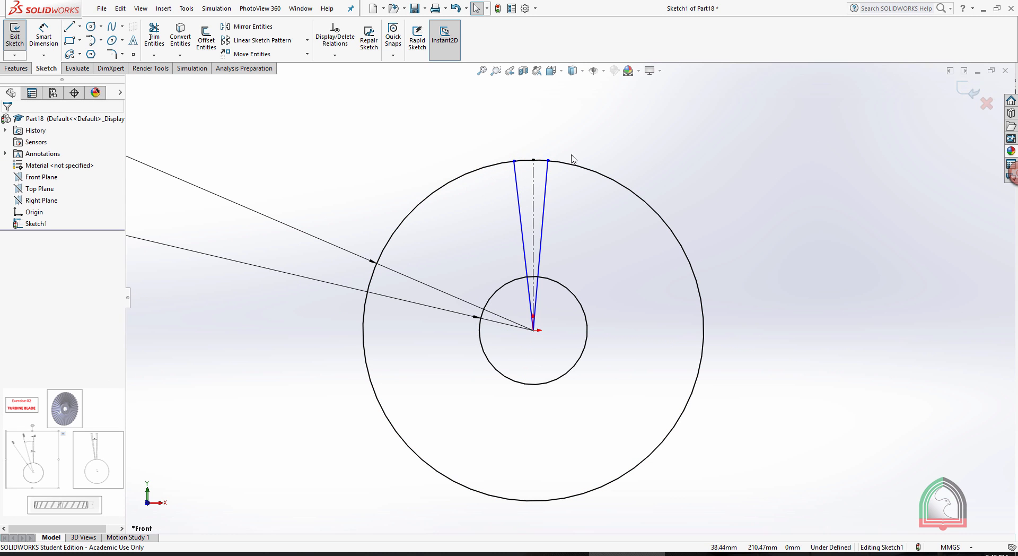
# Check the blade angles in the Exercise 02 document and set the angle between the centerline and the right-hand line to 1°.
pyautogui.hotkey('alt', 'Tab')
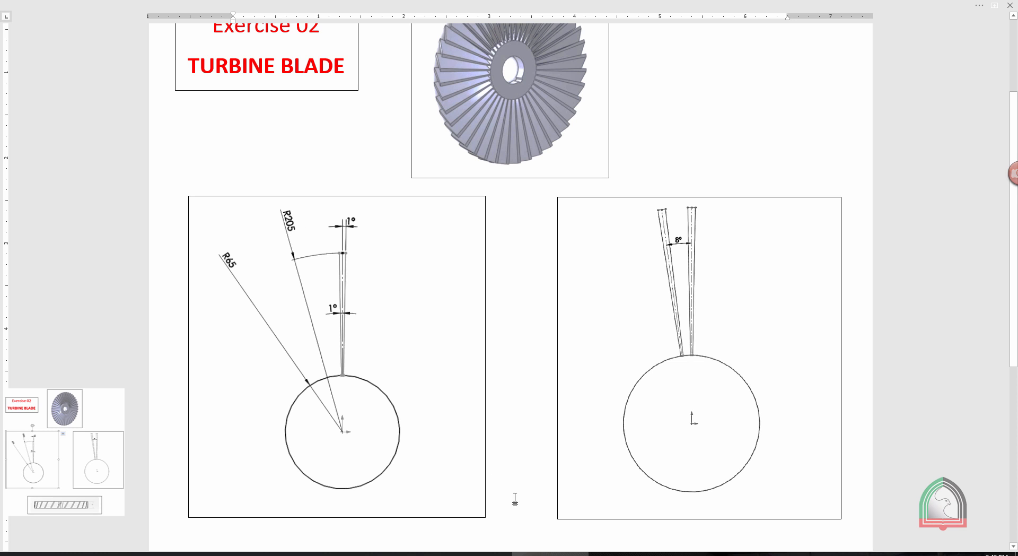
pyautogui.hotkey('alt', 'Tab')
pyautogui.scroll(-3, 538, 146)
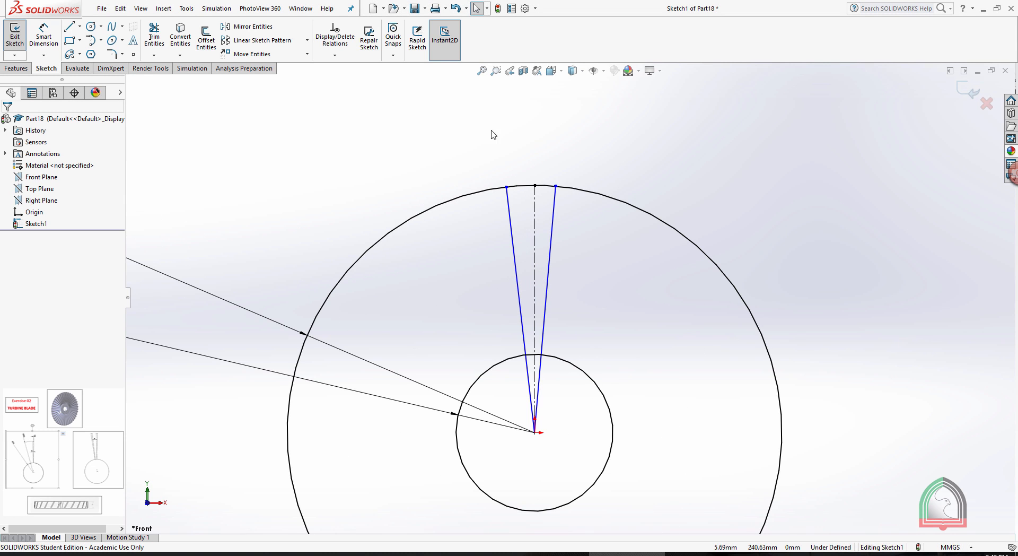
pyautogui.click(43, 33)
pyautogui.scroll(-3, 602, 231)
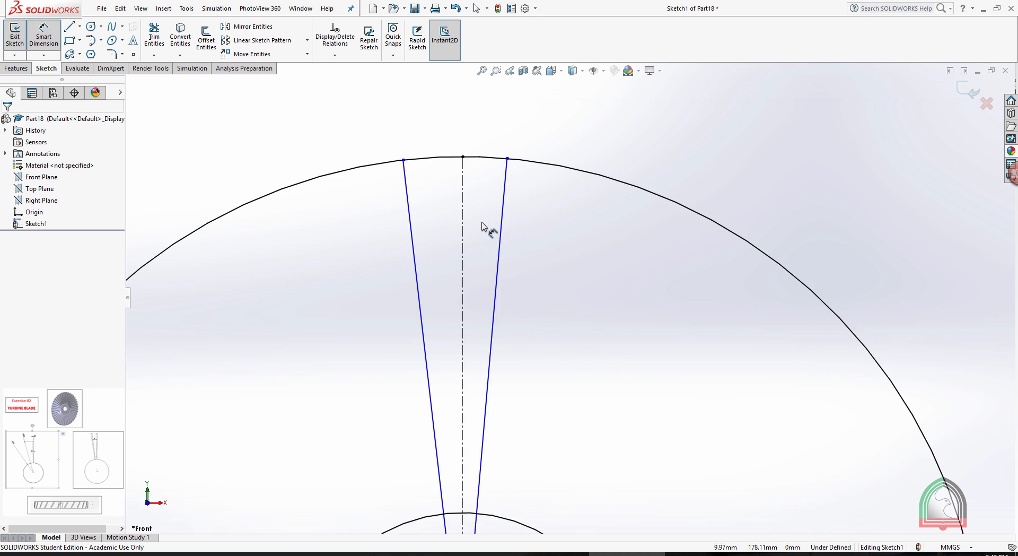
pyautogui.click(463, 227)
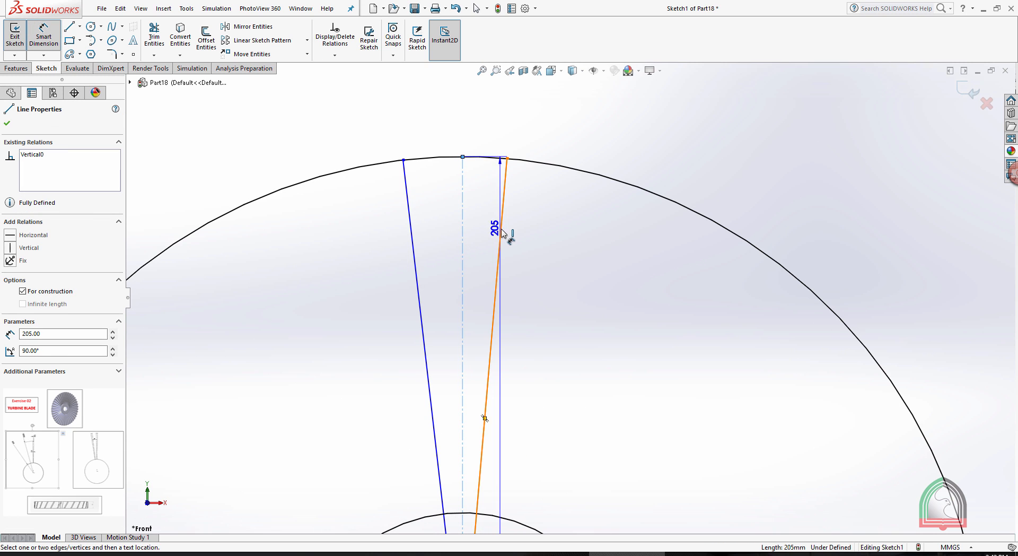
pyautogui.click(499, 232)
pyautogui.click(487, 234)
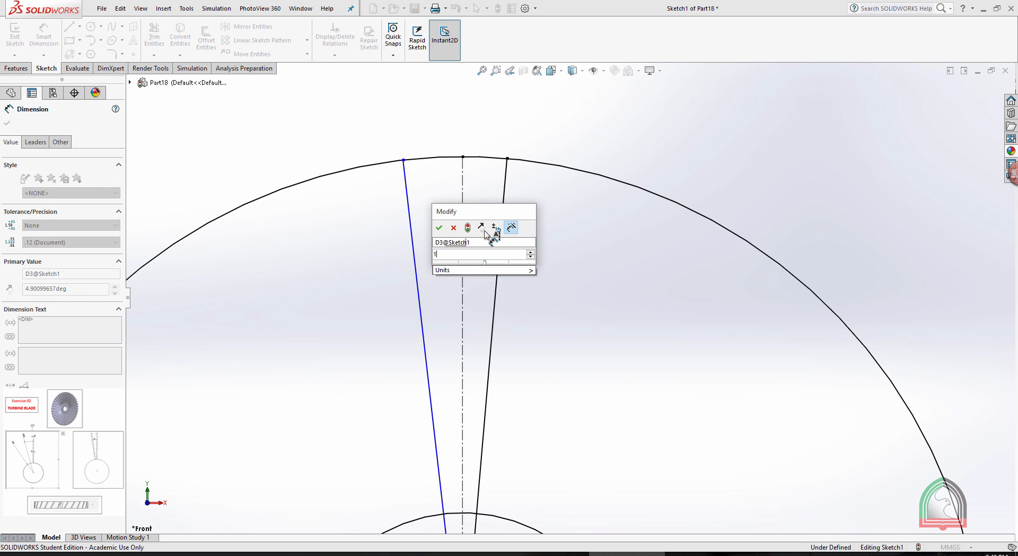
pyautogui.press('Return')
pyautogui.click(543, 252)
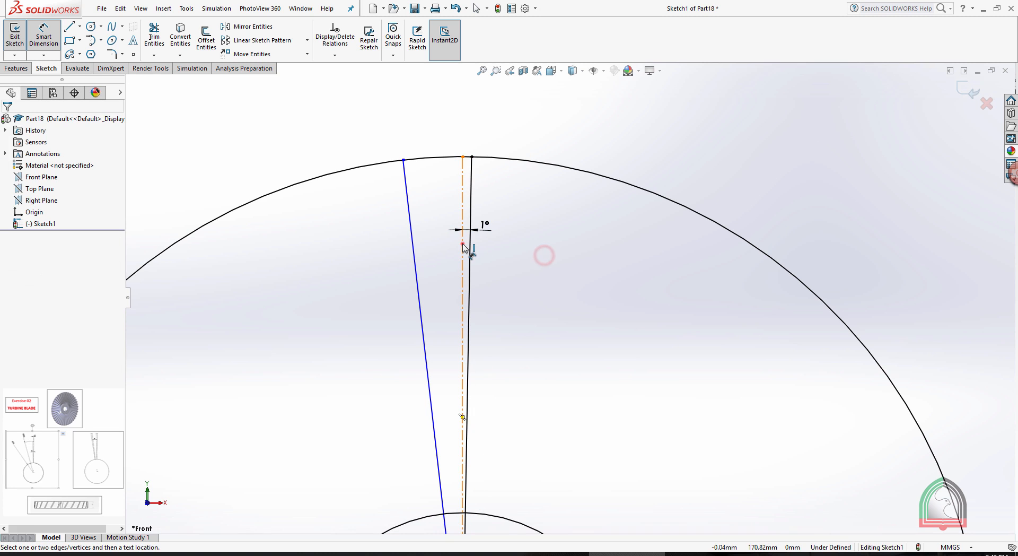
pyautogui.click(462, 243)
pyautogui.click(423, 253)
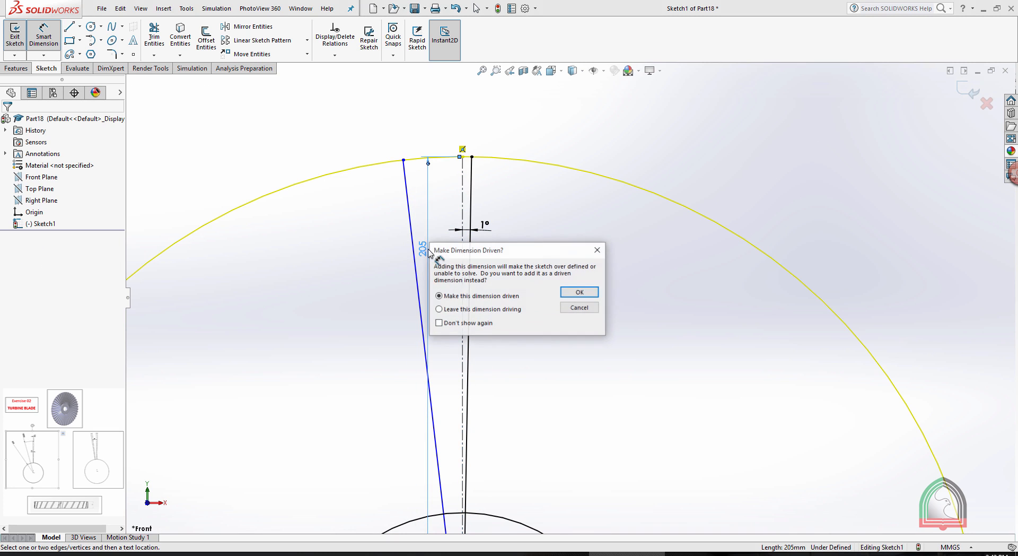
pyautogui.click(597, 249)
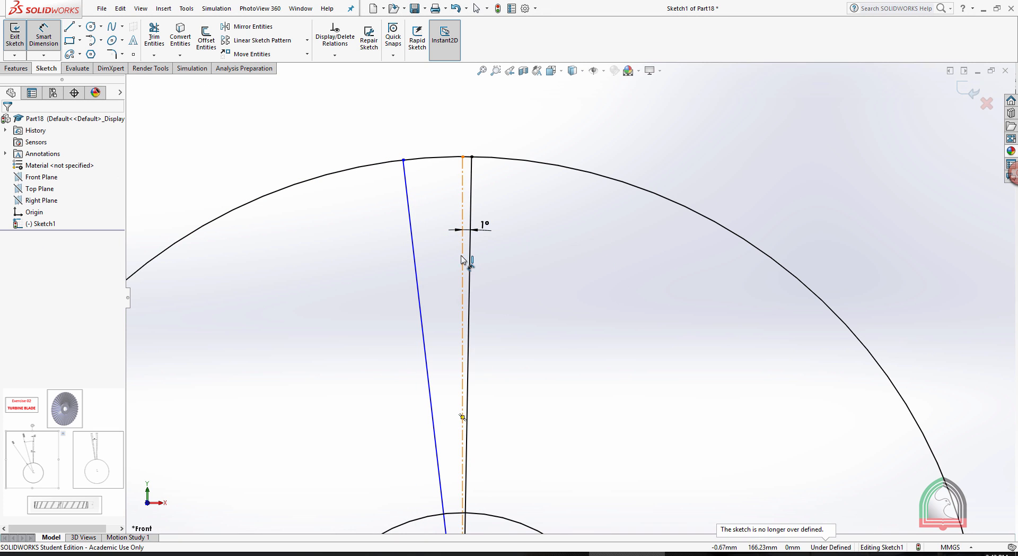
# Set the angle between the centerline and the left-hand line to 1°.
pyautogui.click(462, 261)
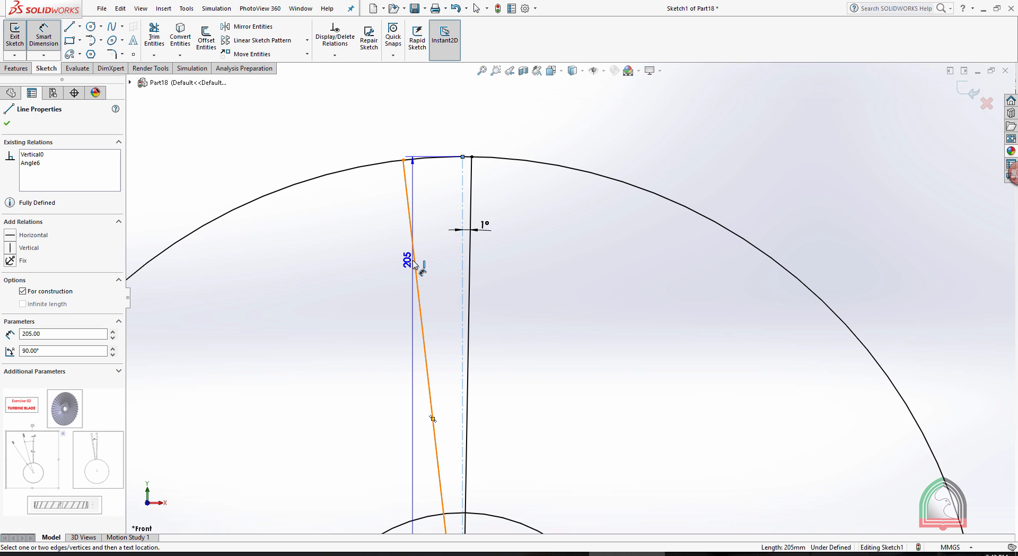
pyautogui.click(415, 263)
pyautogui.click(444, 265)
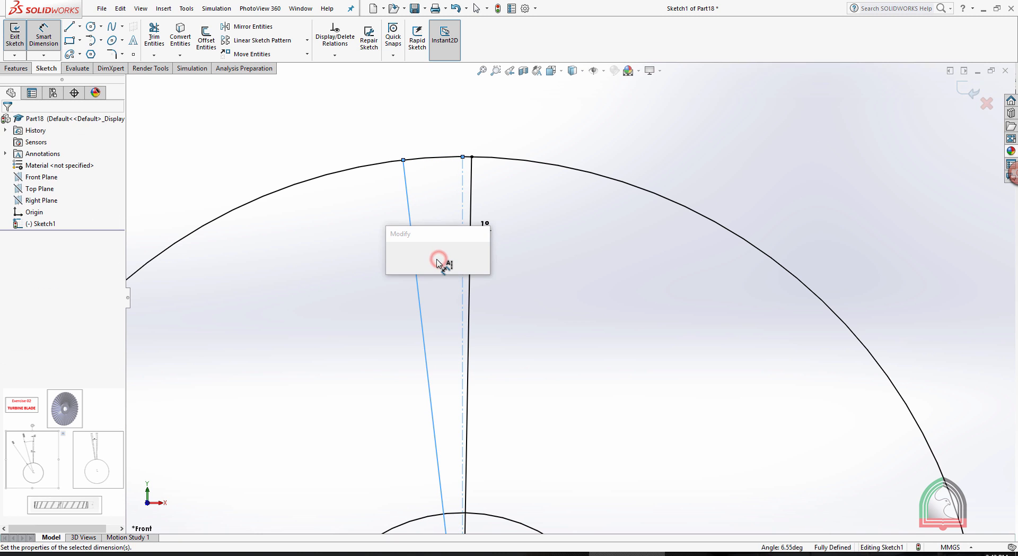
pyautogui.write('1')
pyautogui.press('Return')
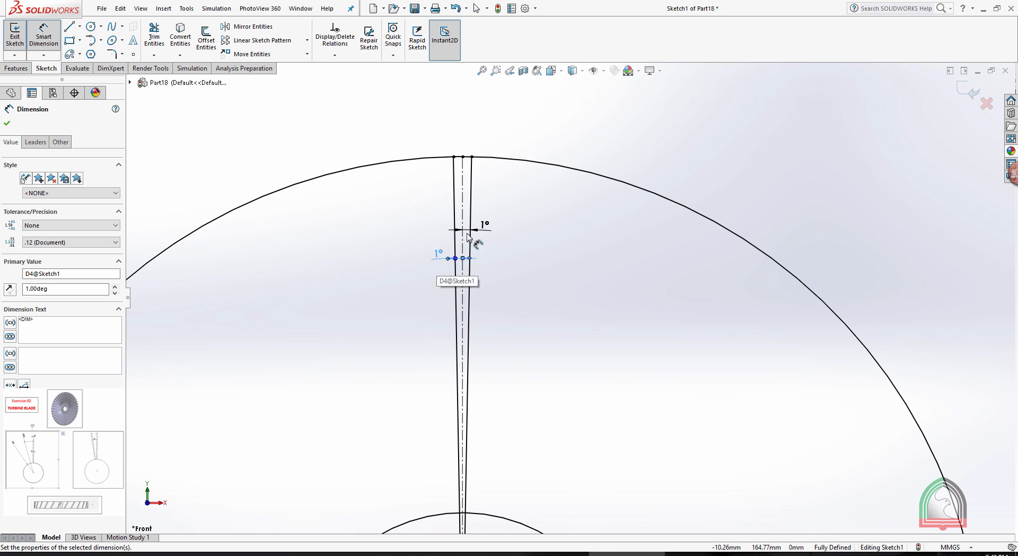
# Trim away the portions of the two solid blade lines that lie inside the R65 circle.
pyautogui.click(615, 101)
pyautogui.press('Escape')
pyautogui.scroll(3, 589, 245)
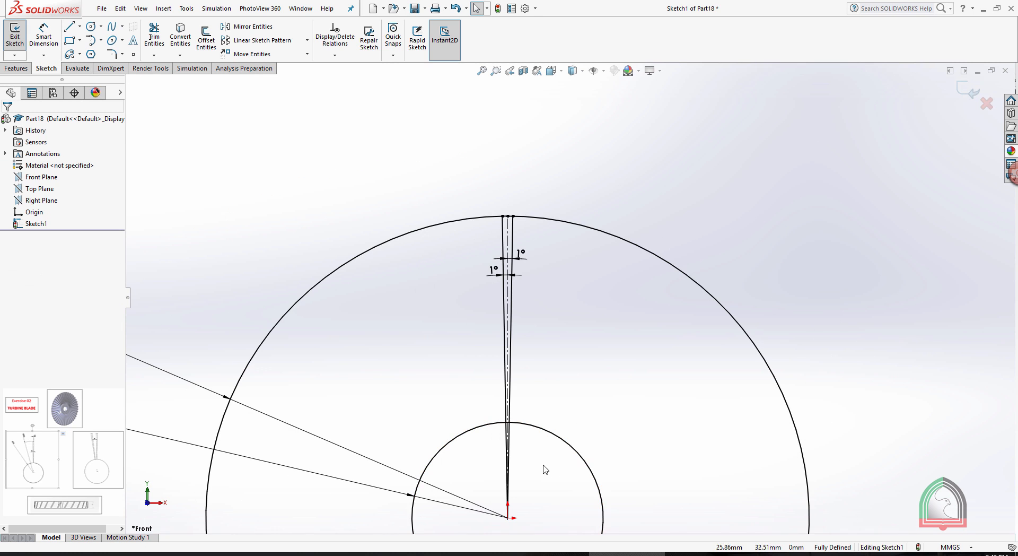
pyautogui.scroll(2, 544, 440)
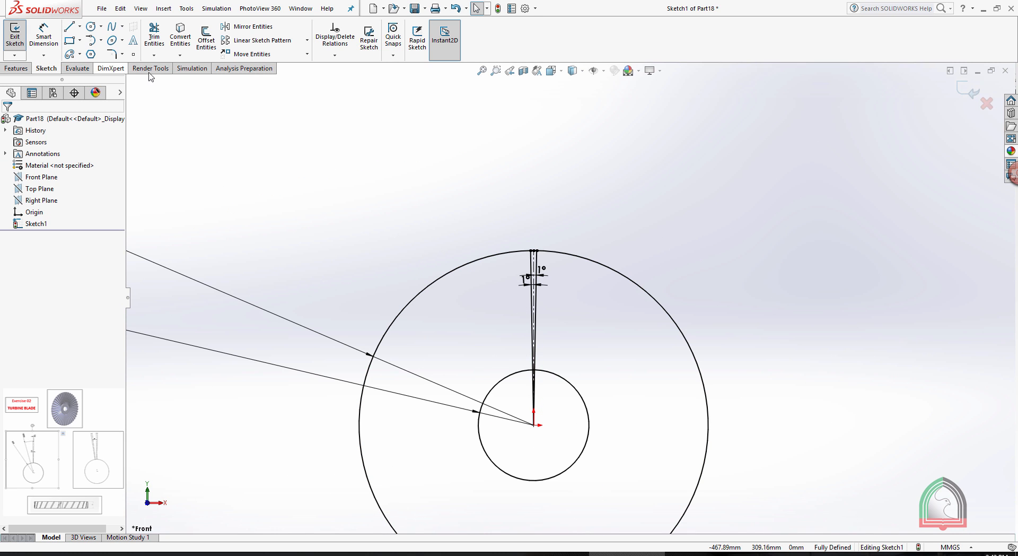
pyautogui.click(154, 37)
pyautogui.scroll(-3, 588, 329)
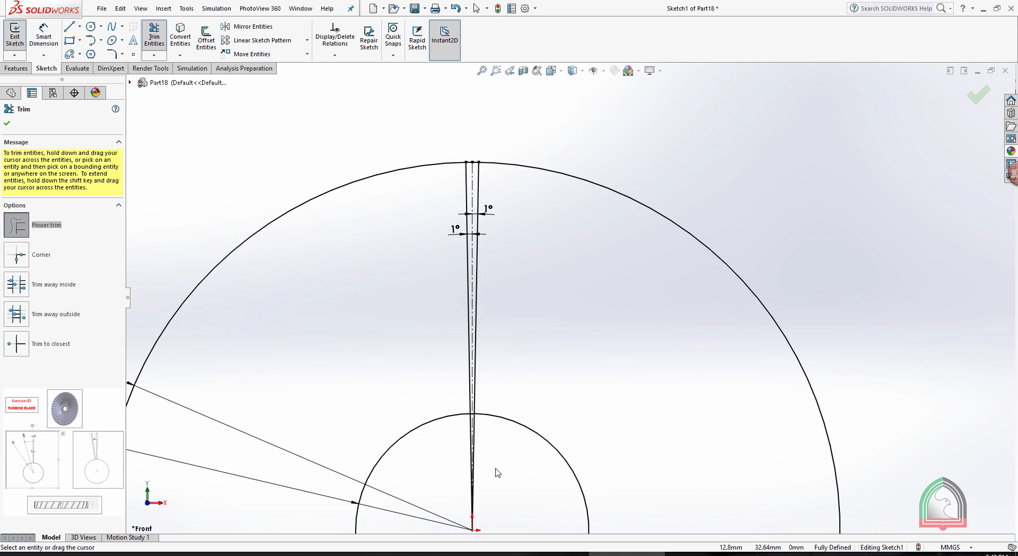
pyautogui.moveTo(497, 436); pyautogui.dragTo(498, 432)
# Trim the short arc segments of the inner circle between the two blade lines on both sides of the centerline.
pyautogui.scroll(-3, 477, 390)
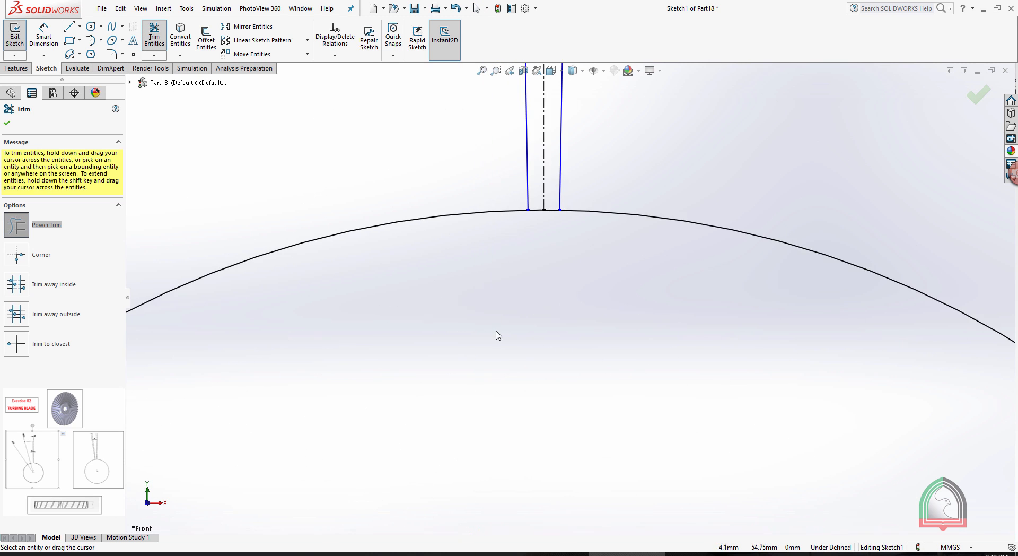
pyautogui.scroll(-2, 517, 300)
pyautogui.moveTo(580, 179); pyautogui.dragTo(579, 130)
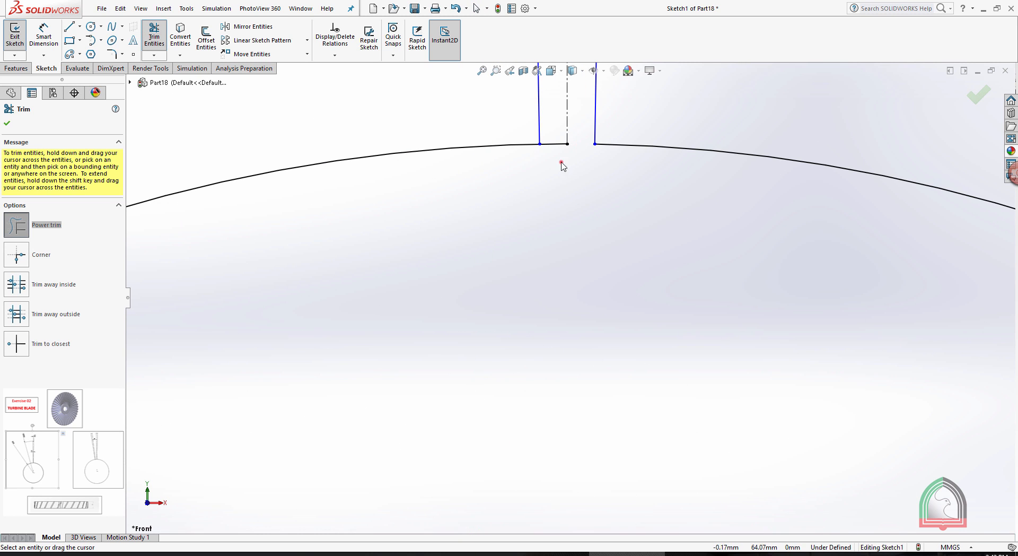
pyautogui.moveTo(563, 166); pyautogui.dragTo(562, 159)
# Trim away the outer circle, keeping only the short arc between the two blade lines at the blade's tip.
pyautogui.scroll(5, 583, 212)
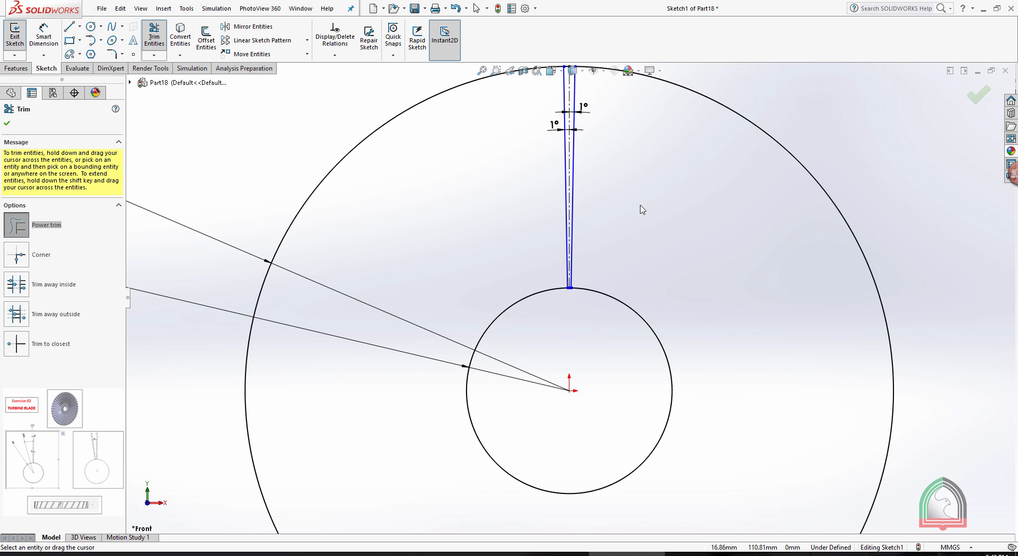
pyautogui.scroll(3, 642, 212)
pyautogui.moveTo(643, 233); pyautogui.dragTo(665, 211)
pyautogui.scroll(-9, 563, 211)
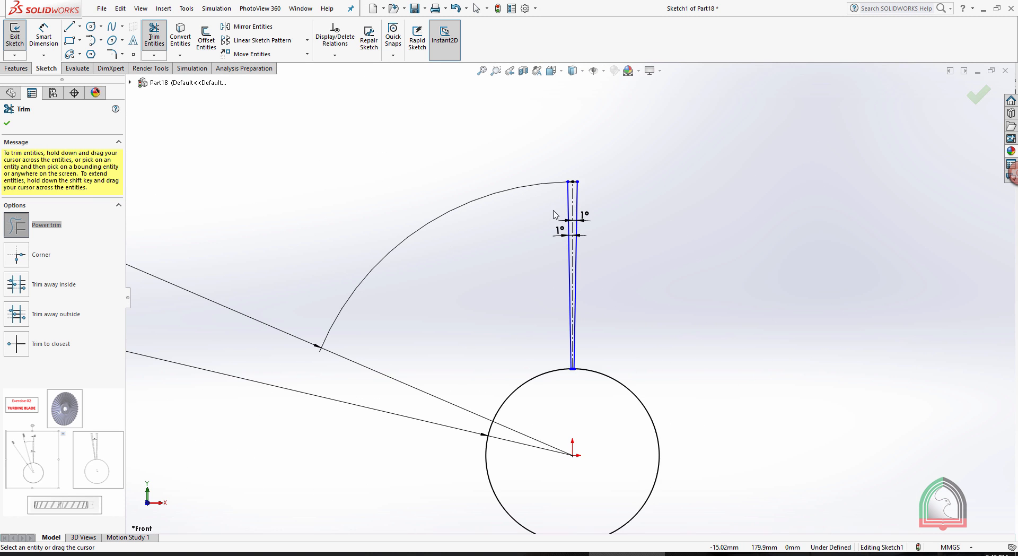
pyautogui.scroll(-2, 440, 223)
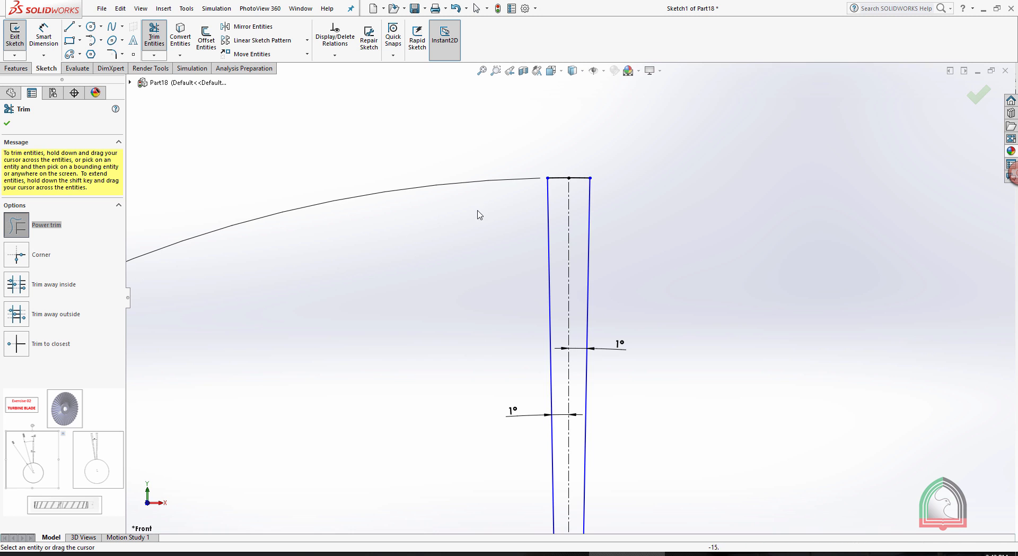
# Move the R205 dimension's label closer to the vertical centerline, above and to the left of the blade tip.
pyautogui.scroll(5, 493, 218)
pyautogui.scroll(5, 503, 250)
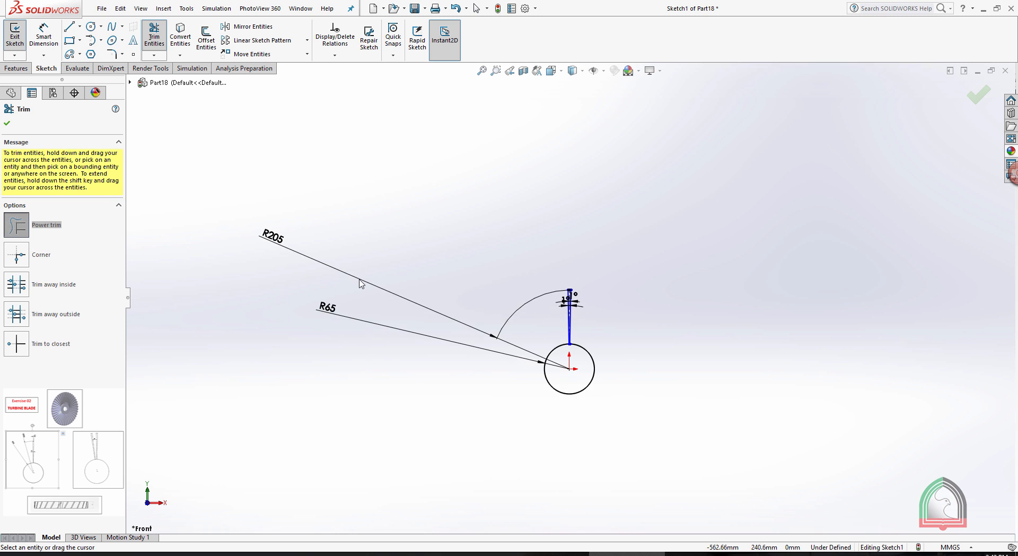
pyautogui.press('Escape')
pyautogui.moveTo(259, 235); pyautogui.dragTo(498, 179)
pyautogui.click(659, 284)
# Check the Exercise 02 document for the second blade profile's rotation angle and the turbine's thickness, and return to the sketch.
pyautogui.scroll(-4, 645, 227)
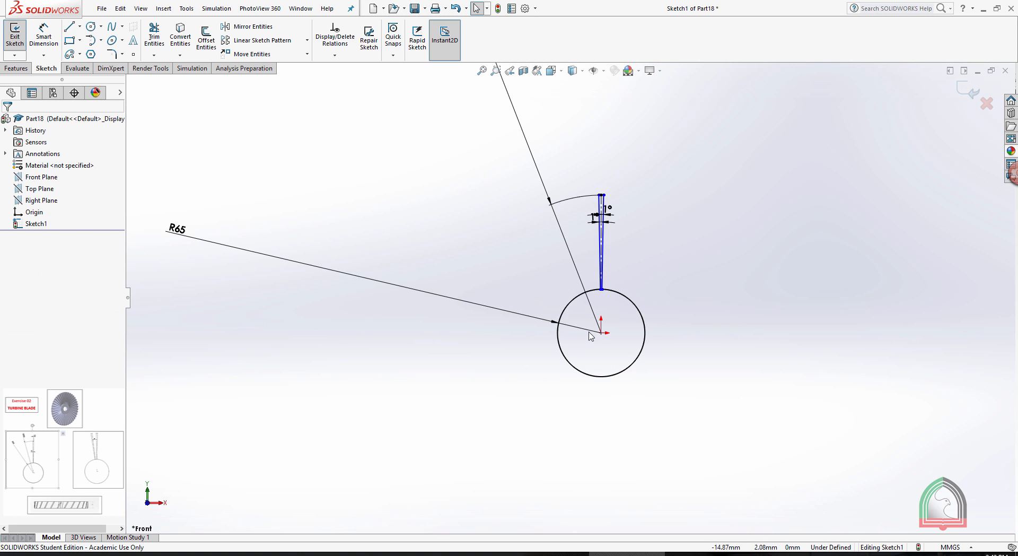
pyautogui.scroll(-3, 591, 250)
pyautogui.scroll(4, 588, 265)
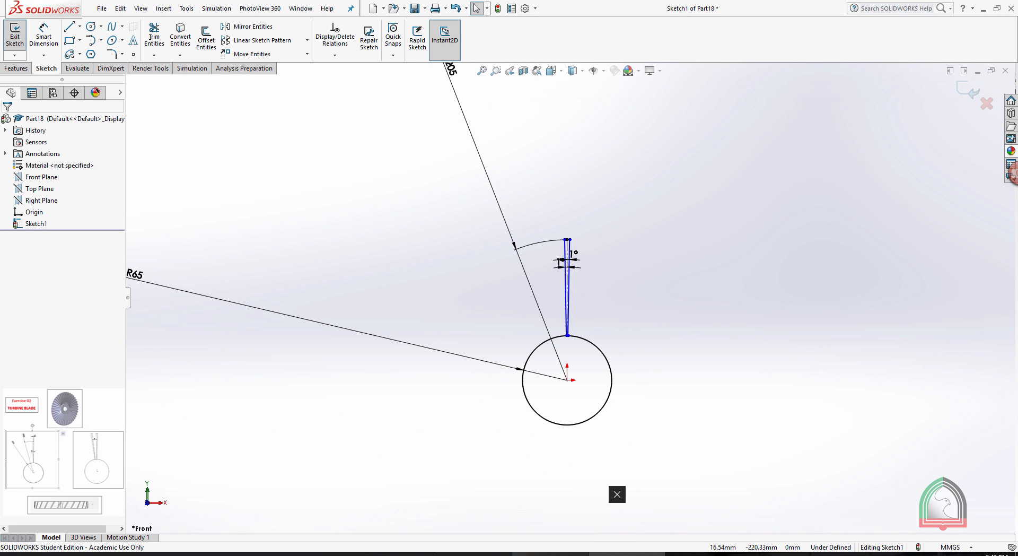
pyautogui.click(572, 554)
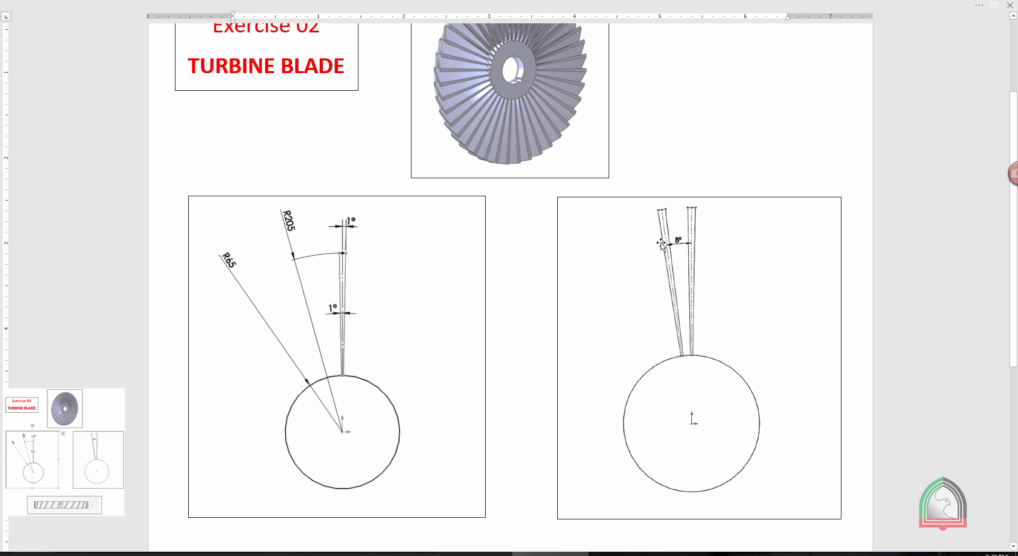
pyautogui.scroll(-8, 631, 279)
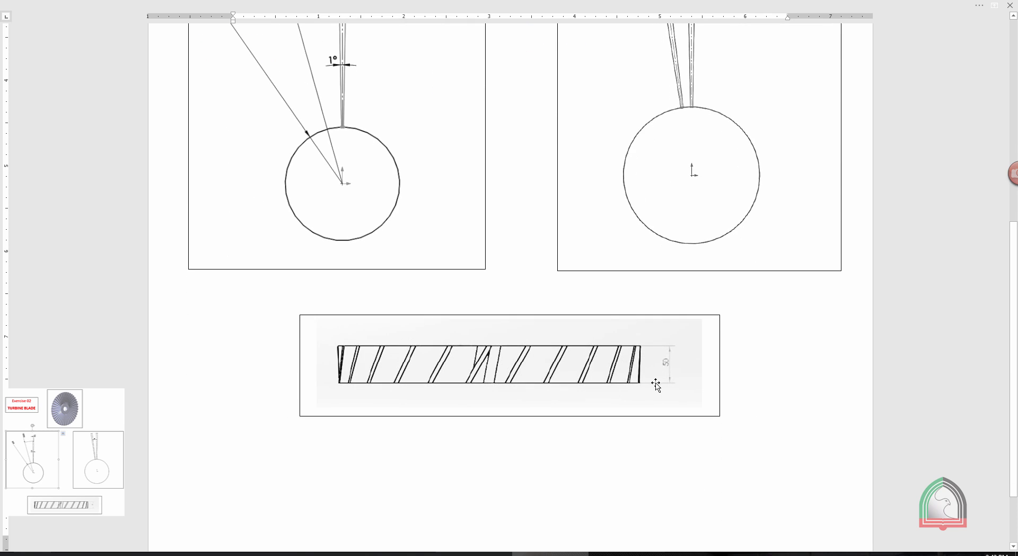
pyautogui.click(625, 554)
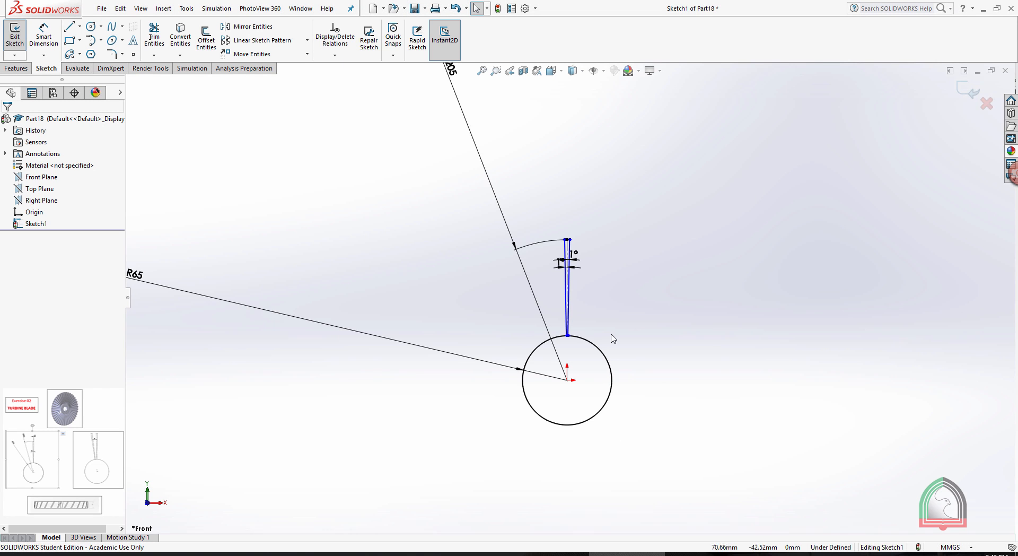
# Move the R205 and R65 dimension labels closer to the blade and the inner circle.
pyautogui.scroll(2, 613, 228)
pyautogui.moveTo(485, 135); pyautogui.dragTo(521, 215)
pyautogui.moveTo(265, 279); pyautogui.dragTo(456, 329)
pyautogui.click(720, 304)
pyautogui.scroll(-5, 601, 294)
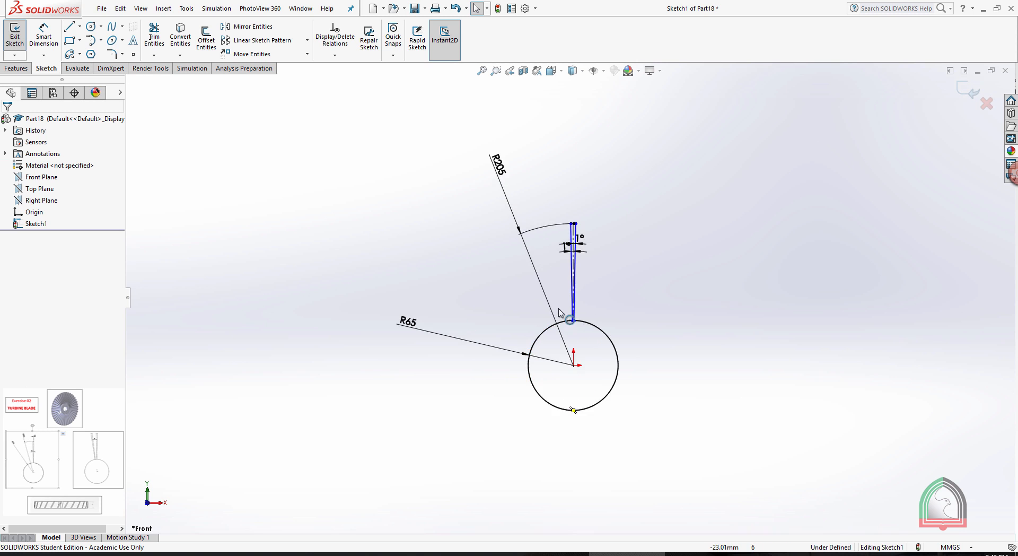
# Finish editing the first blade profile sketch on the Front Plane.
pyautogui.click(51, 178)
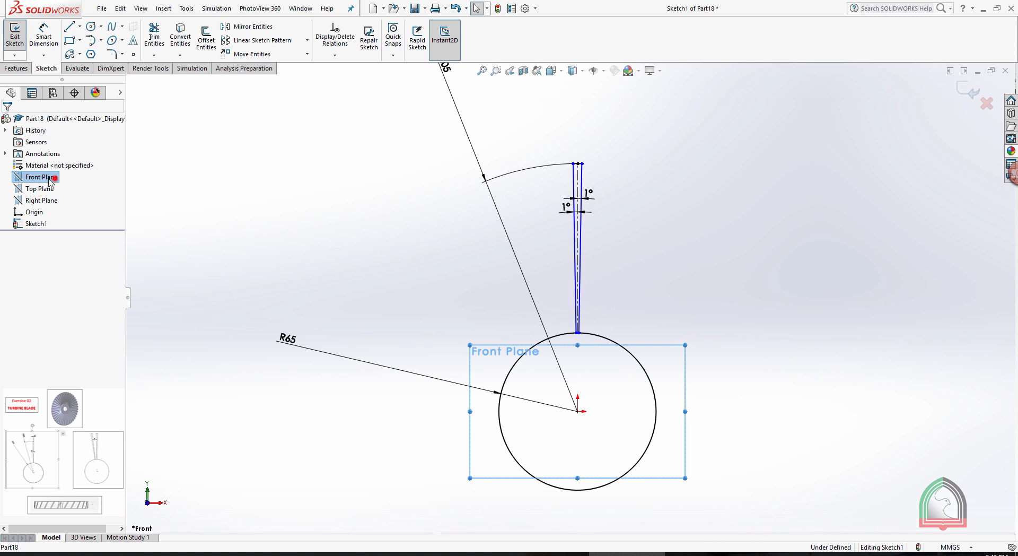
pyautogui.scroll(4, 769, 293)
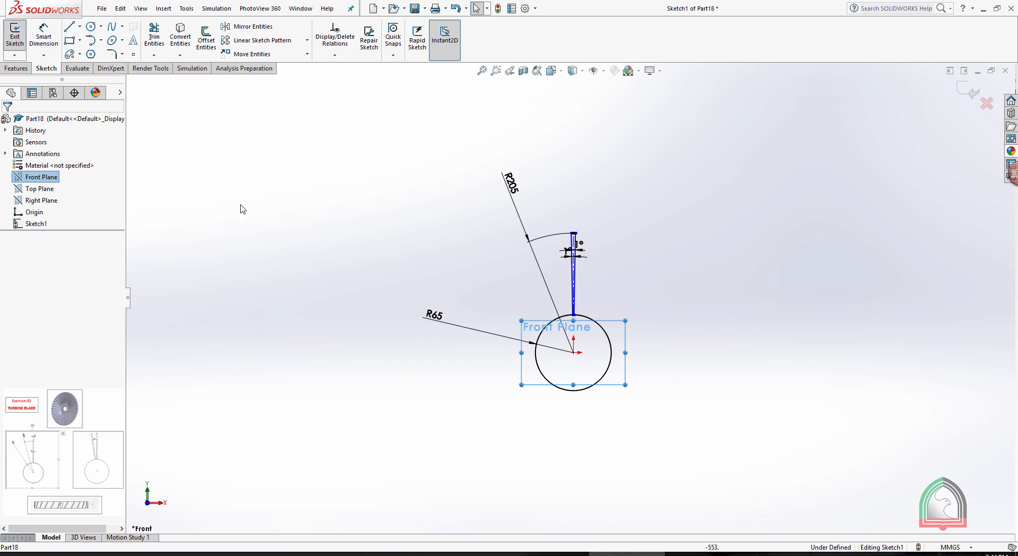
pyautogui.moveTo(789, 246)
pyautogui.mouseDown(button='middle')
pyautogui.moveTo(720, 261)
pyautogui.moveTo(720, 282)
pyautogui.moveTo(579, 157)
pyautogui.mouseUp(button='middle')
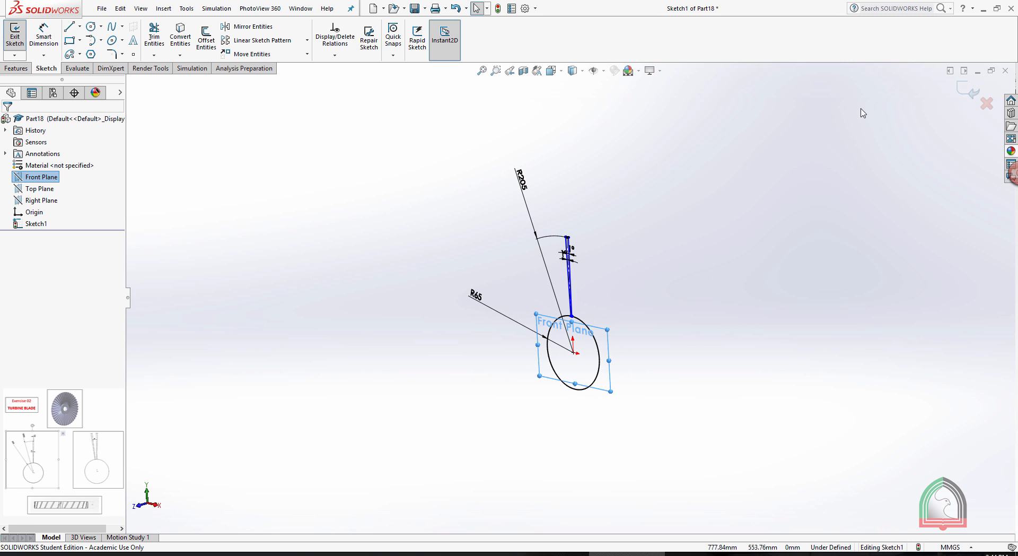
pyautogui.click(968, 91)
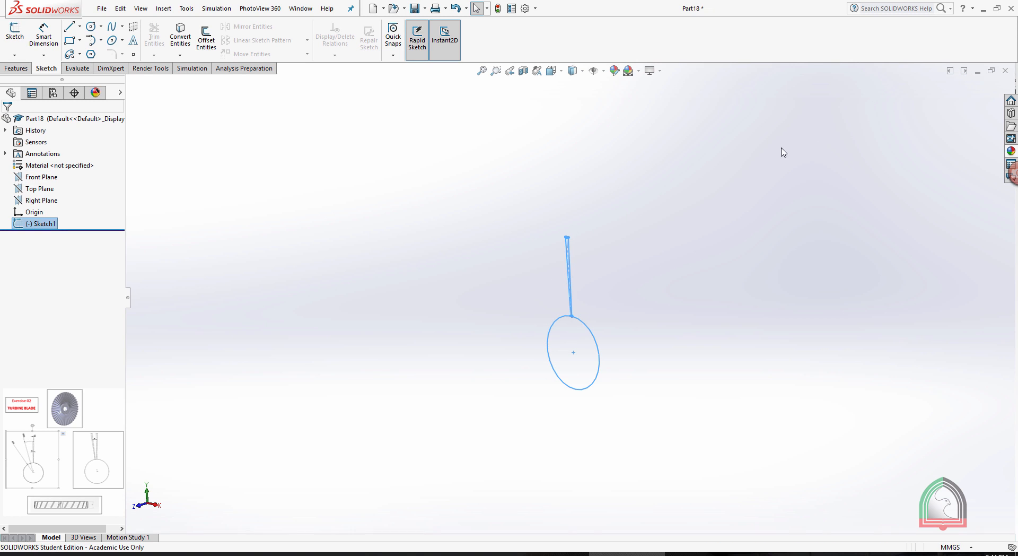
pyautogui.click(739, 153)
# Create a reference plane offset 50 mm from the Front Plane, with the offset direction flipped.
pyautogui.click(52, 178)
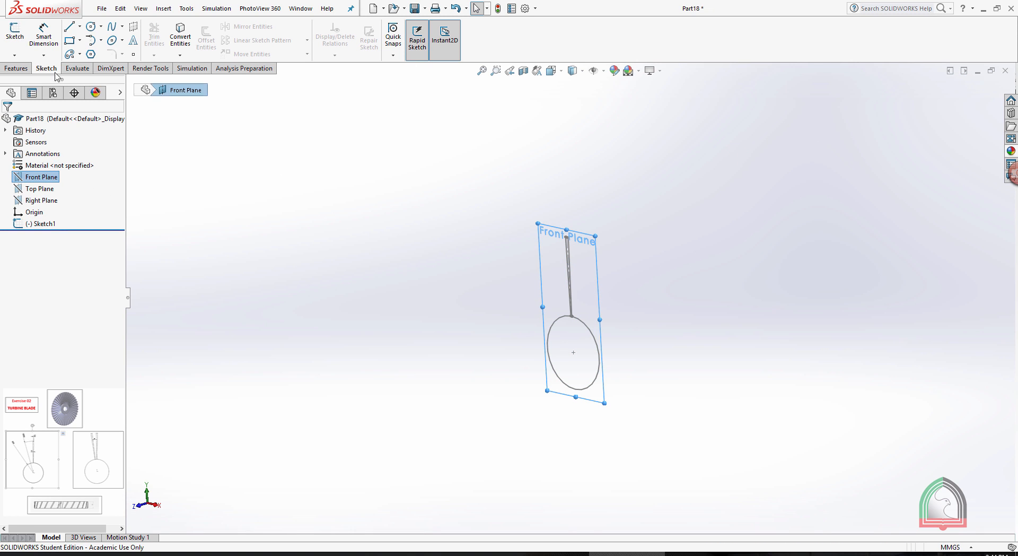
pyautogui.click(16, 69)
pyautogui.click(424, 47)
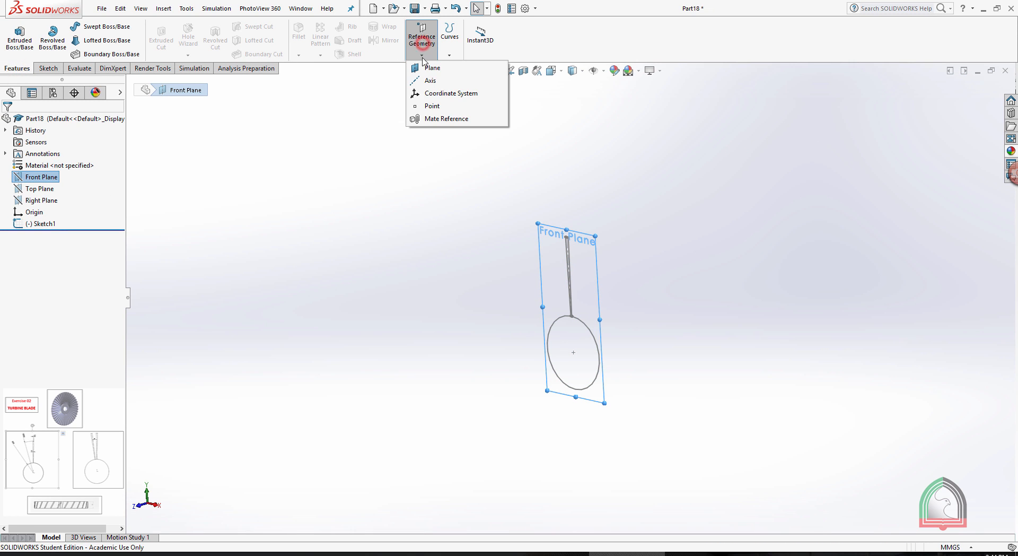
pyautogui.click(425, 68)
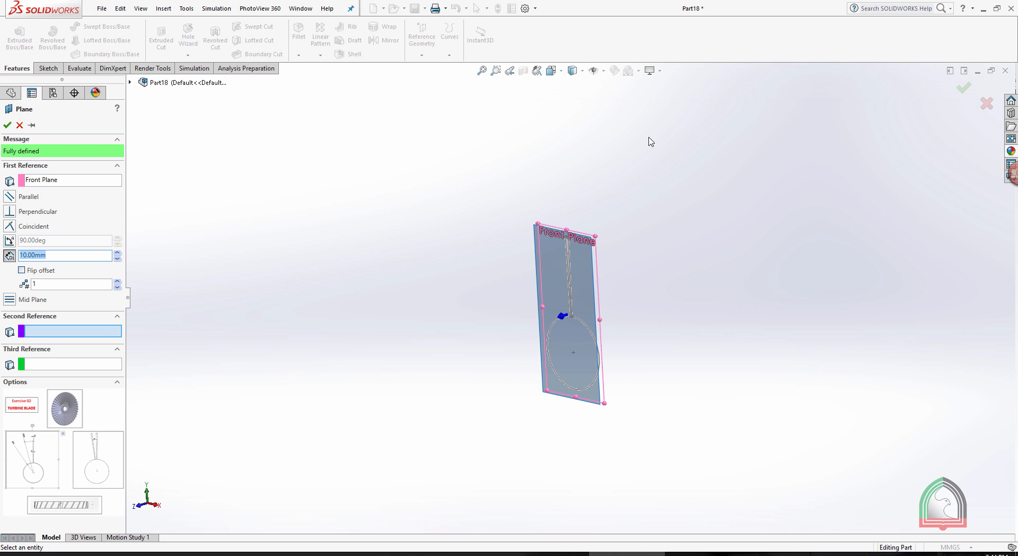
pyautogui.doubleClick(76, 255)
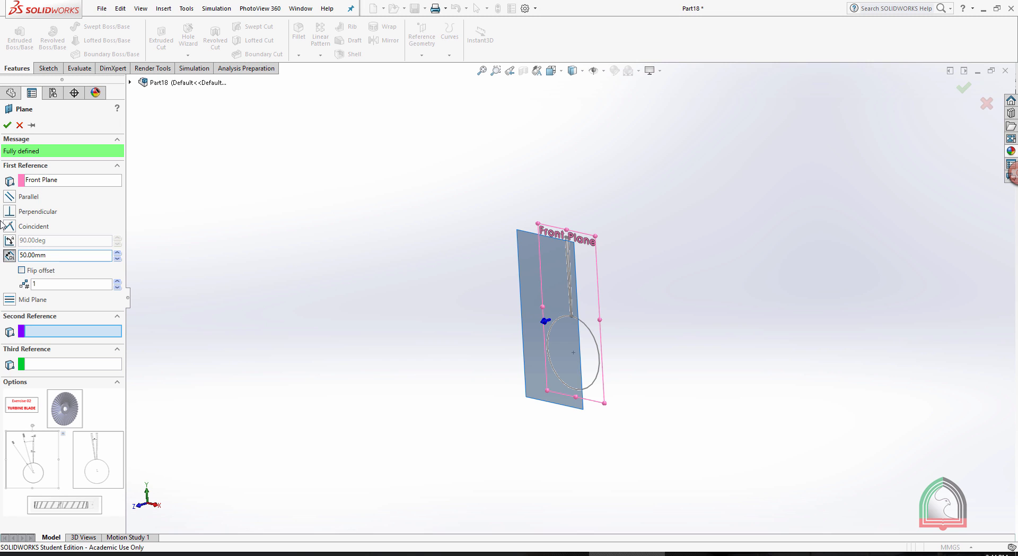
pyautogui.click(22, 270)
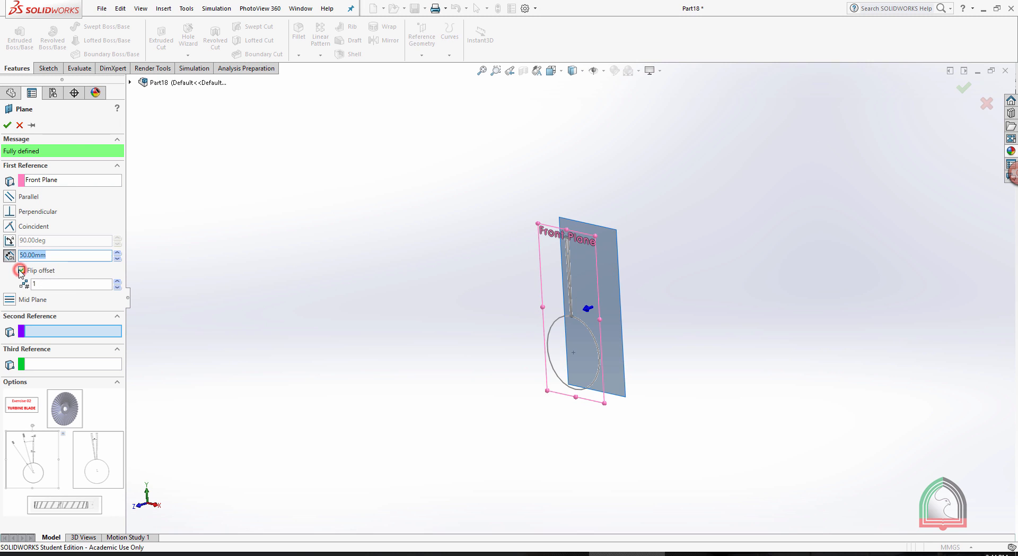
pyautogui.moveTo(691, 317)
pyautogui.mouseDown(button='middle')
pyautogui.moveTo(666, 302)
pyautogui.moveTo(684, 305)
pyautogui.mouseUp(button='middle')
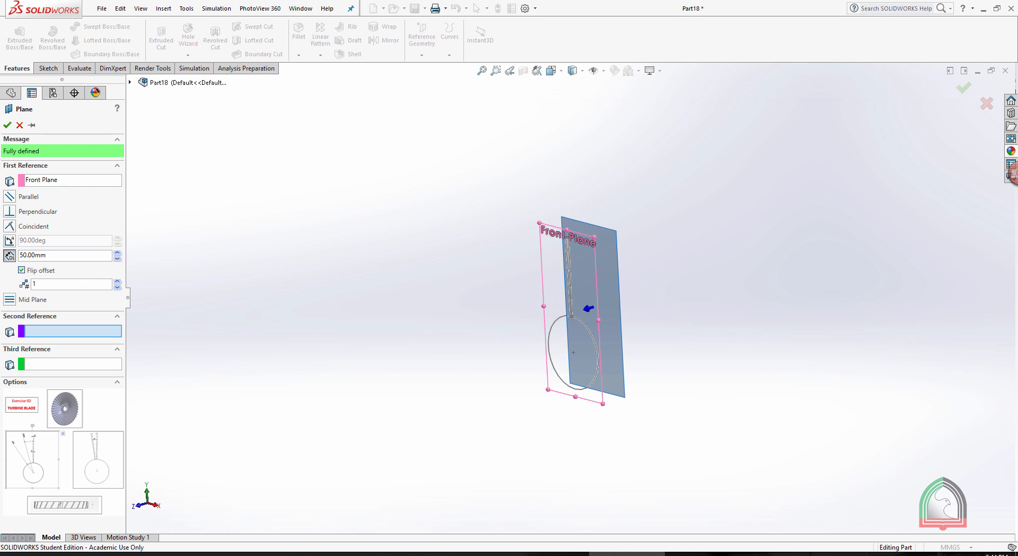
pyautogui.click(8, 126)
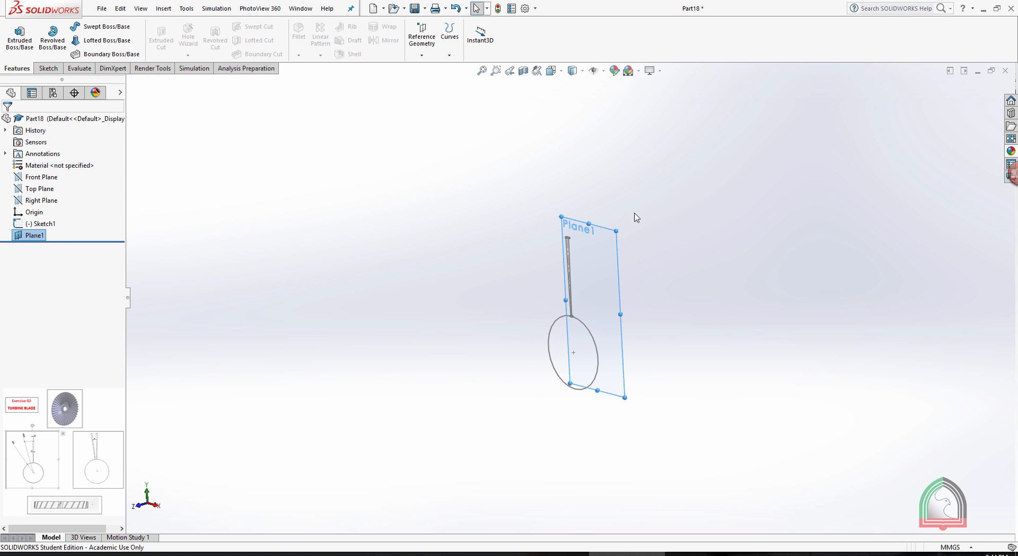
# On the new offset plane, sketch a circle centered on the origin that coincides with the first sketch's R65 circle.
pyautogui.click(600, 227)
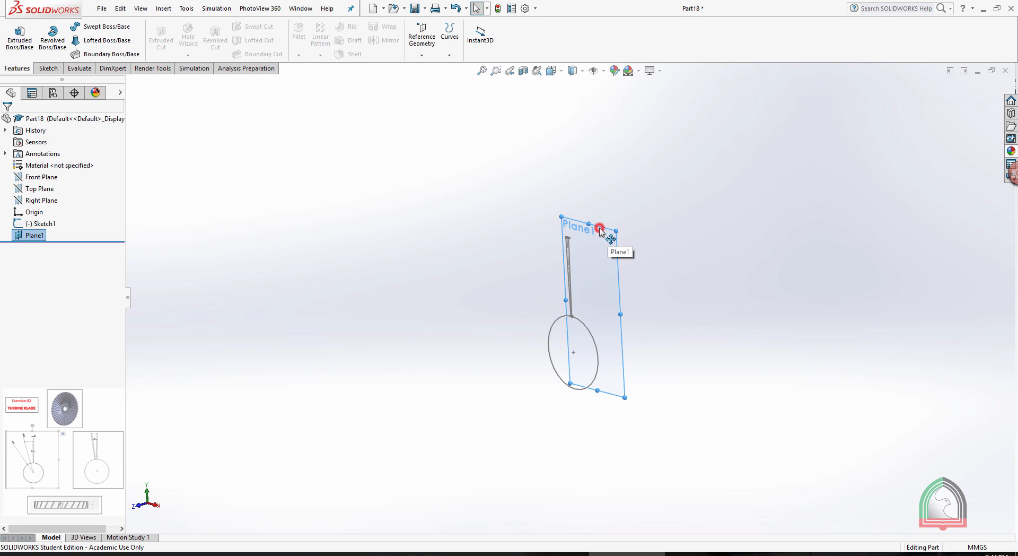
pyautogui.click(641, 195)
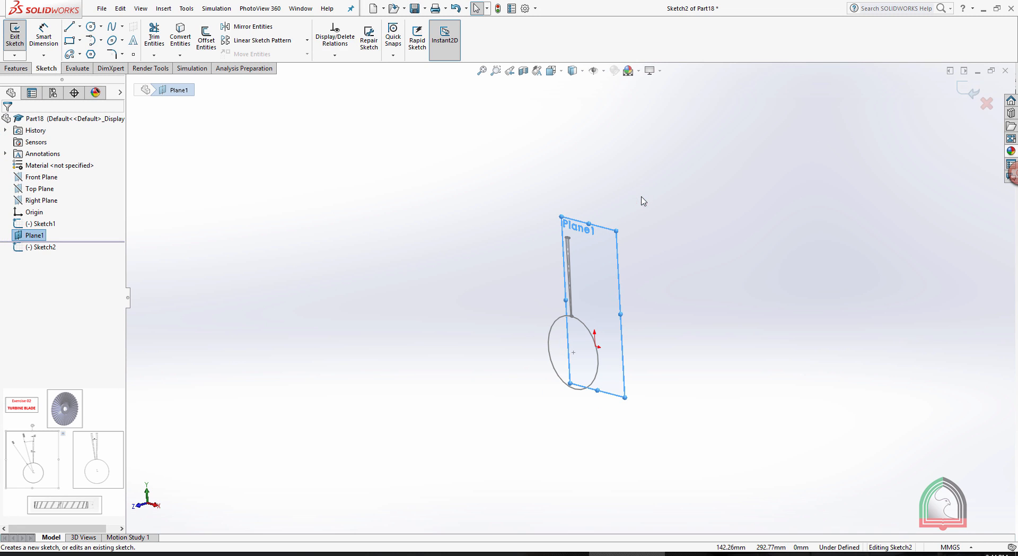
pyautogui.press('space')
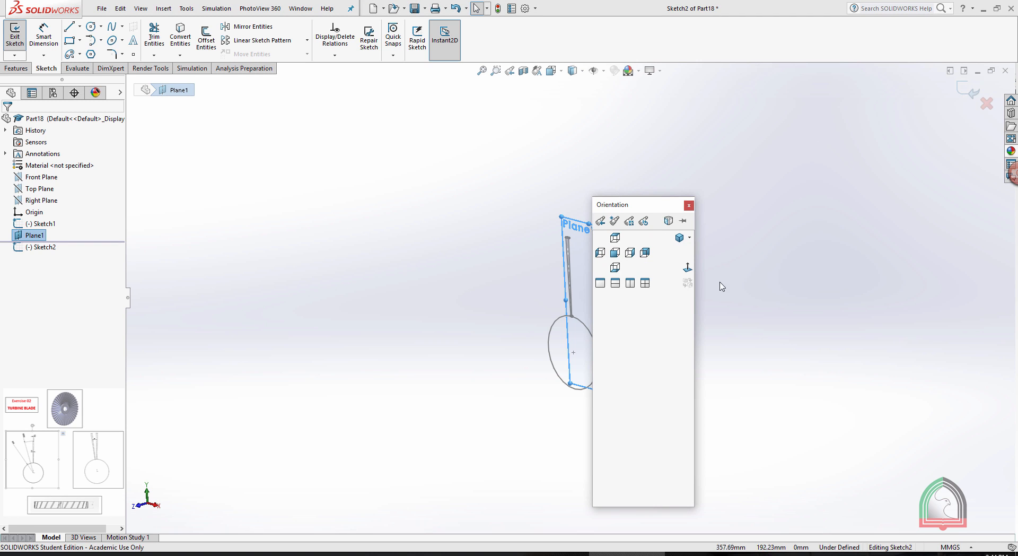
pyautogui.click(688, 268)
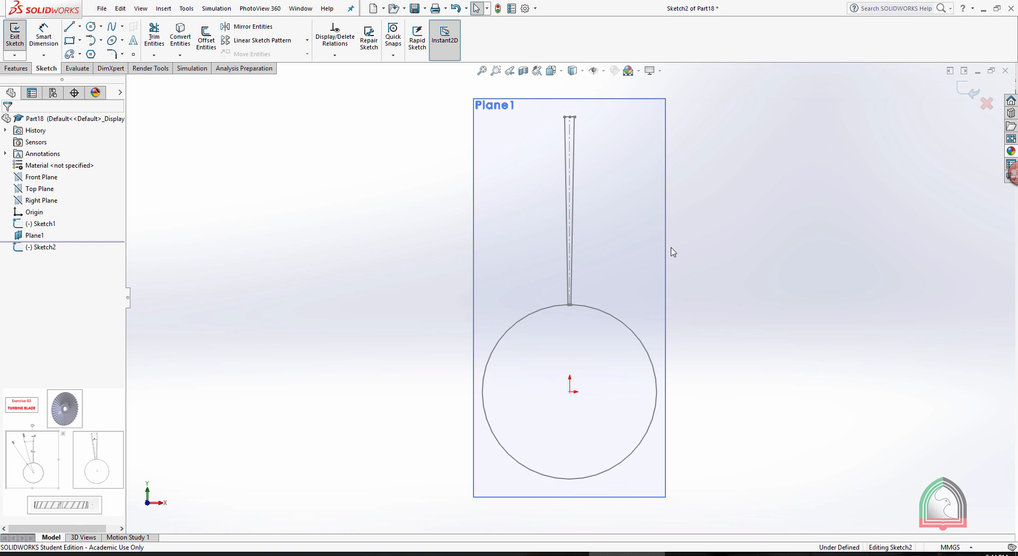
pyautogui.click(91, 27)
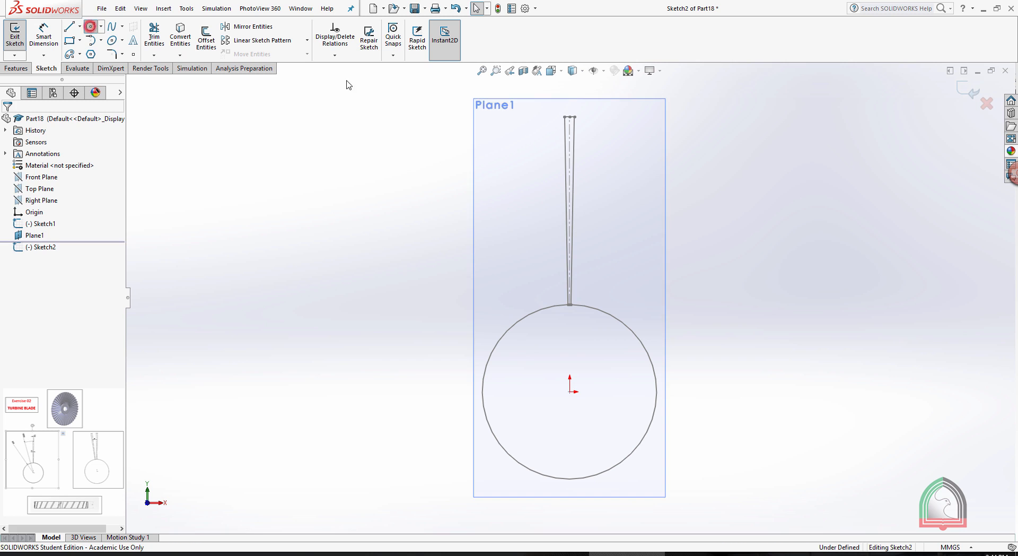
pyautogui.click(569, 391)
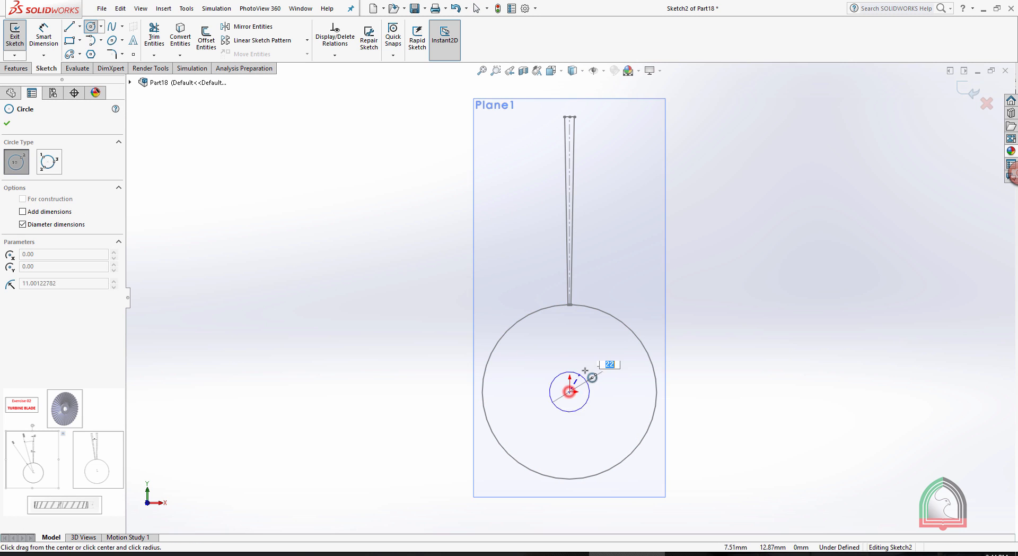
pyautogui.click(601, 311)
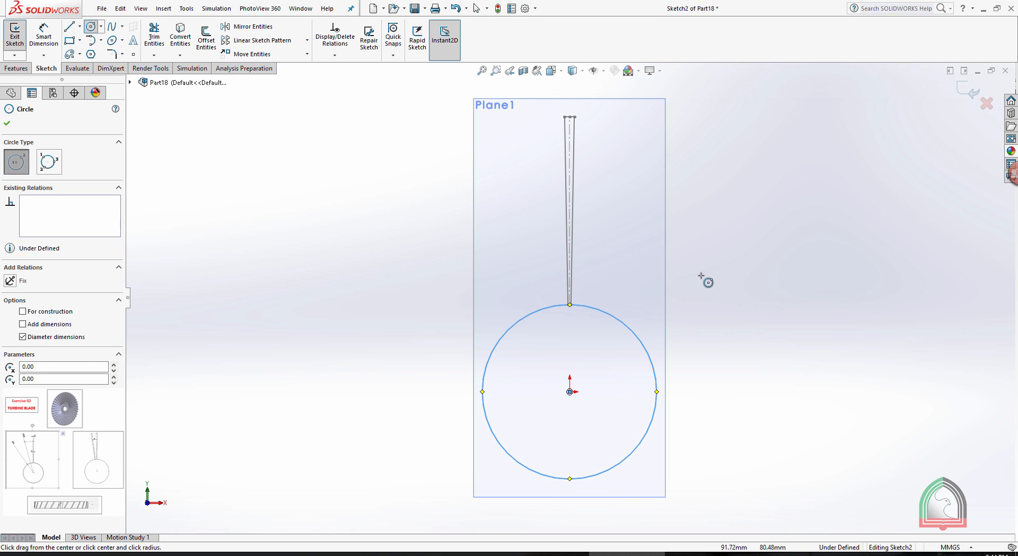
pyautogui.press('Escape')
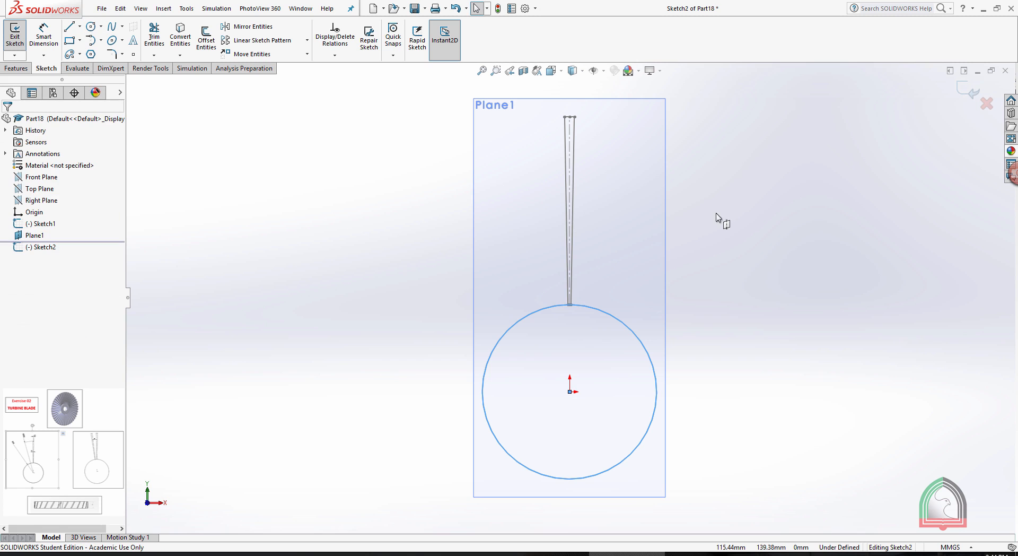
# Sketch a 205 mm radius circle centered on the origin, passing through the first blade profile's outer end.
pyautogui.click(88, 26)
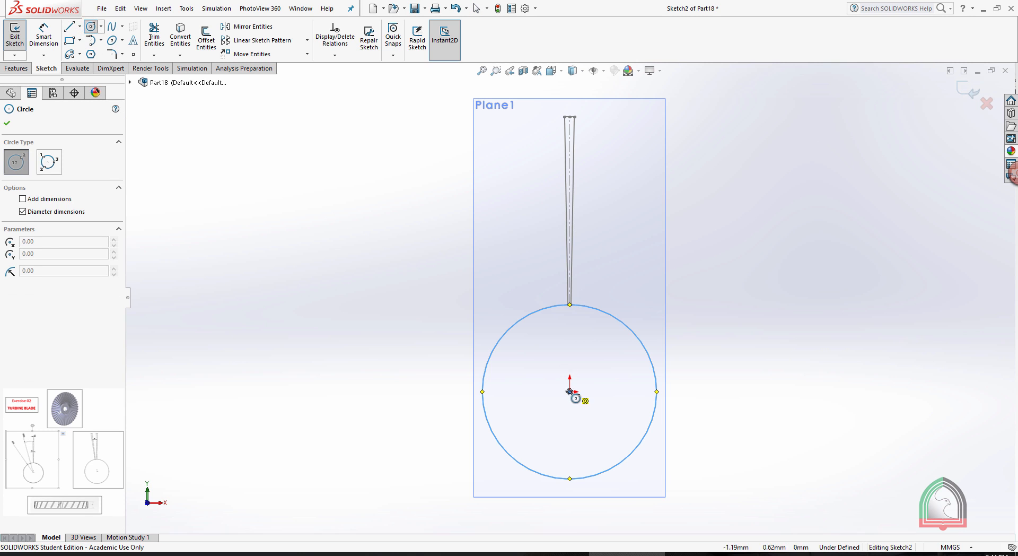
pyautogui.click(570, 391)
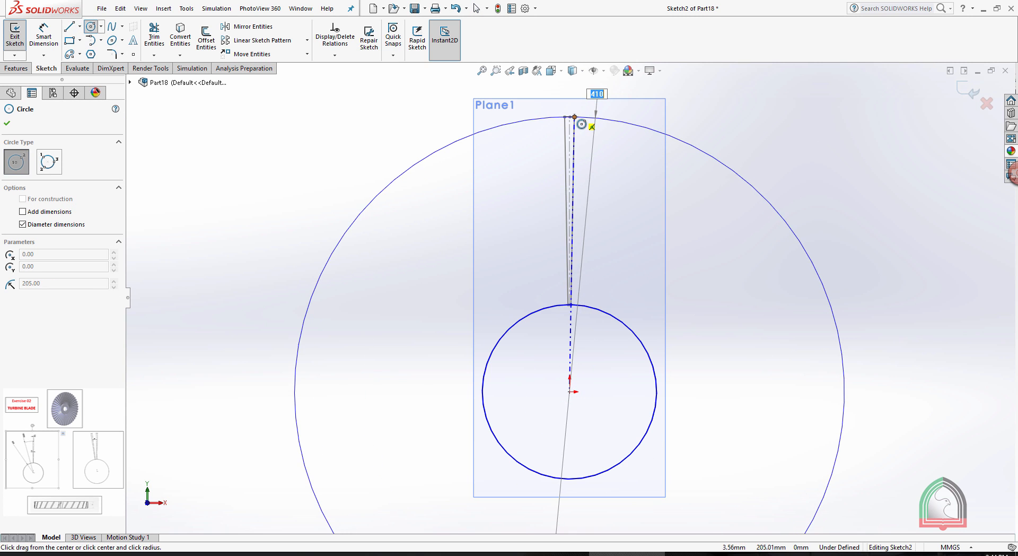
pyautogui.click(574, 117)
pyautogui.press('Escape')
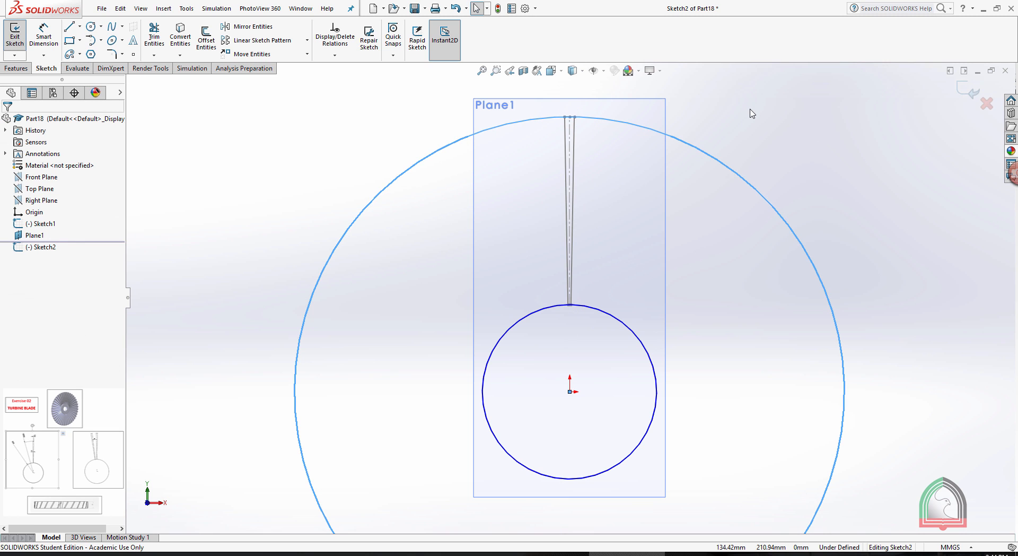
# Sketch a slanted centerline from the origin up to the 205 mm radius circle, beside the first blade profile.
pyautogui.click(79, 26)
pyautogui.click(85, 54)
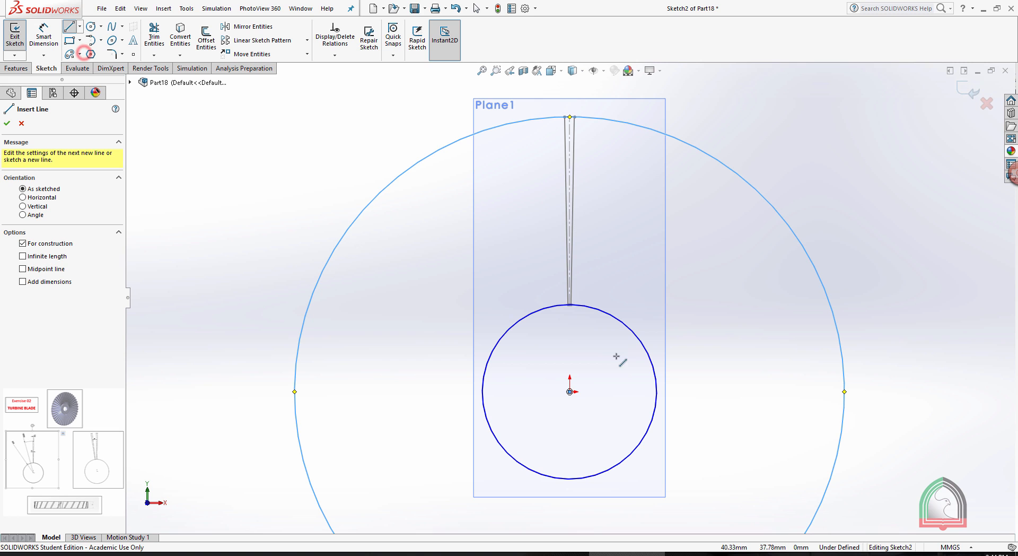
pyautogui.click(569, 392)
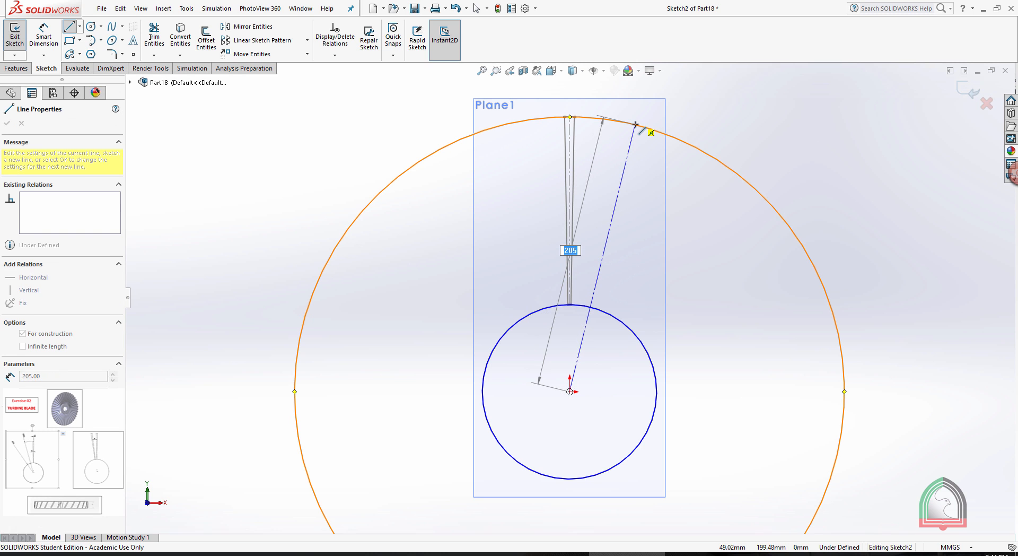
pyautogui.click(635, 125)
pyautogui.press('Escape')
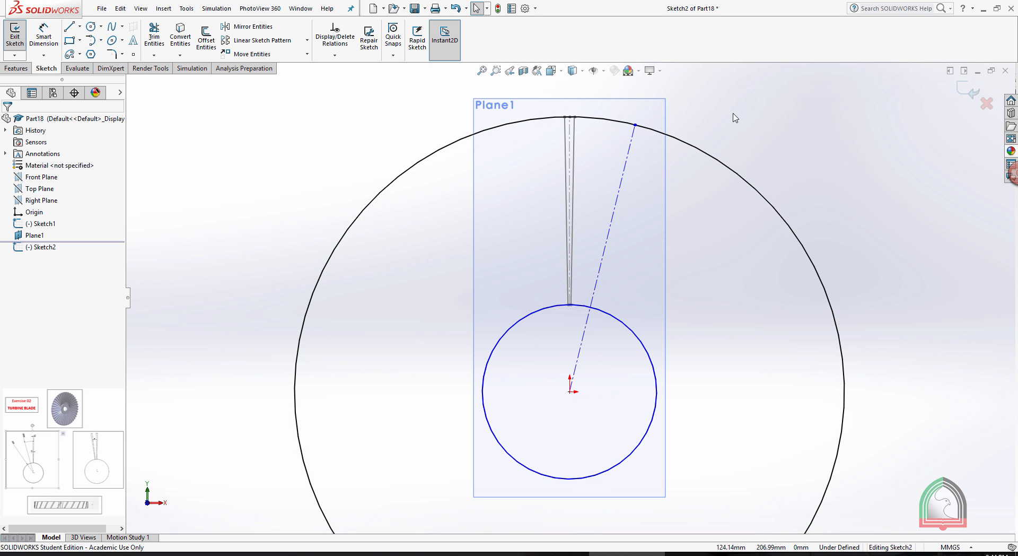
# Dimension the angle between the slanted centerline and the first blade's centerline as 8°.
pyautogui.click(44, 36)
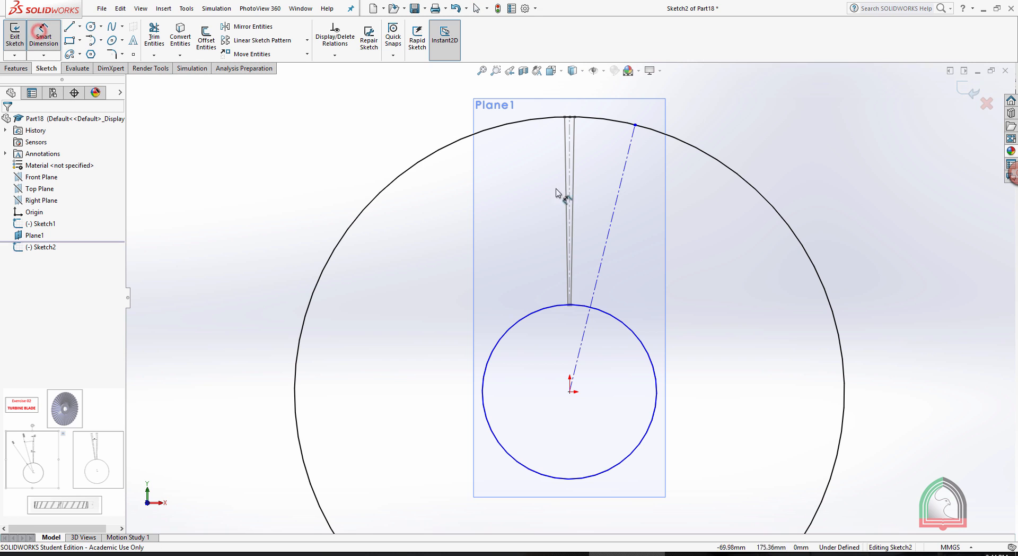
pyautogui.click(622, 183)
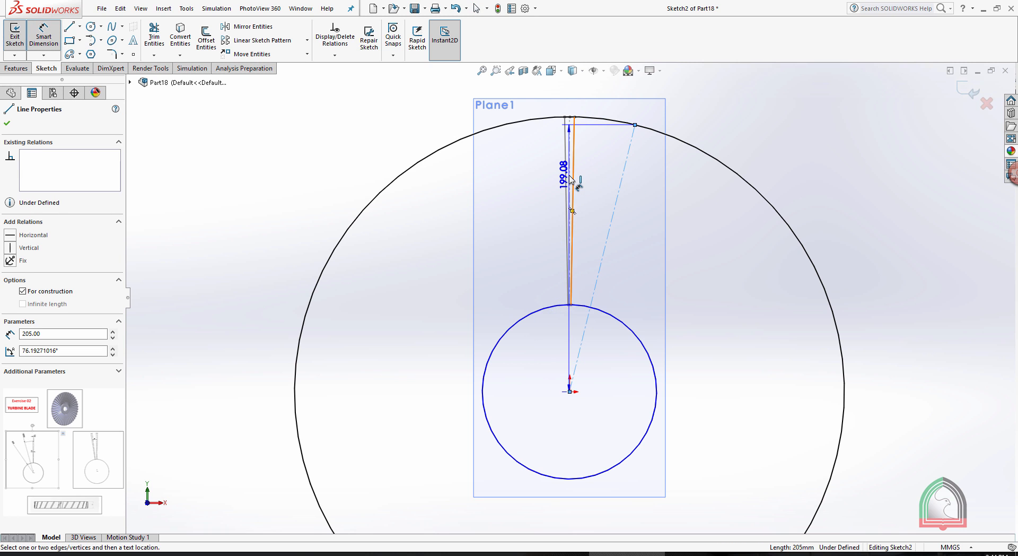
pyautogui.scroll(-3, 576, 175)
pyautogui.scroll(-3, 576, 180)
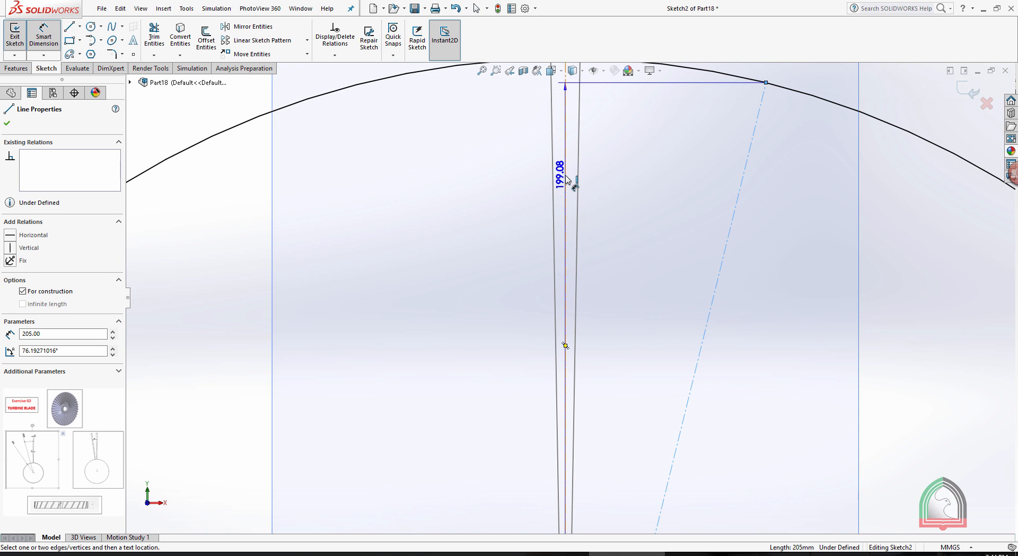
pyautogui.click(564, 175)
pyautogui.click(634, 189)
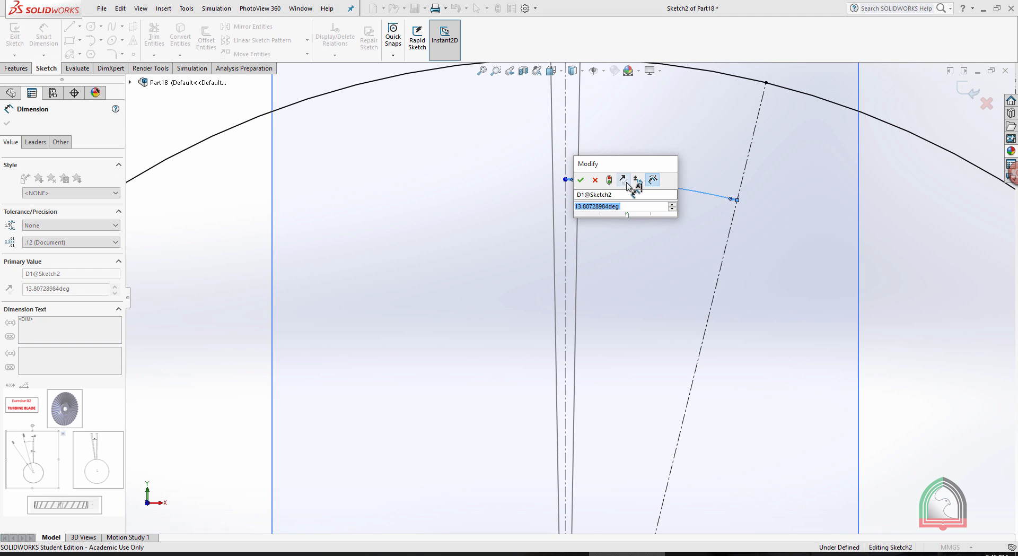
pyautogui.write('8')
pyautogui.press('Return')
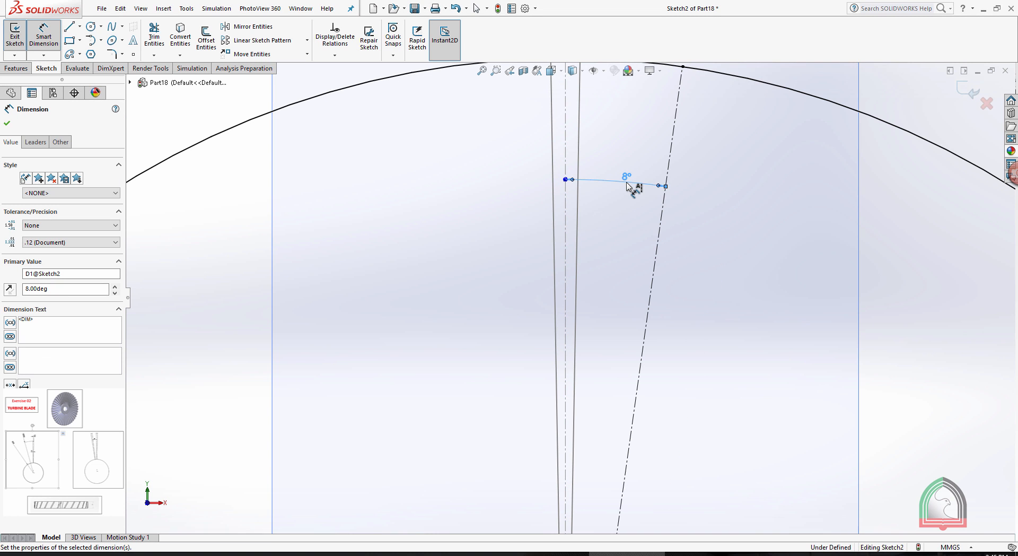
pyautogui.scroll(6, 711, 186)
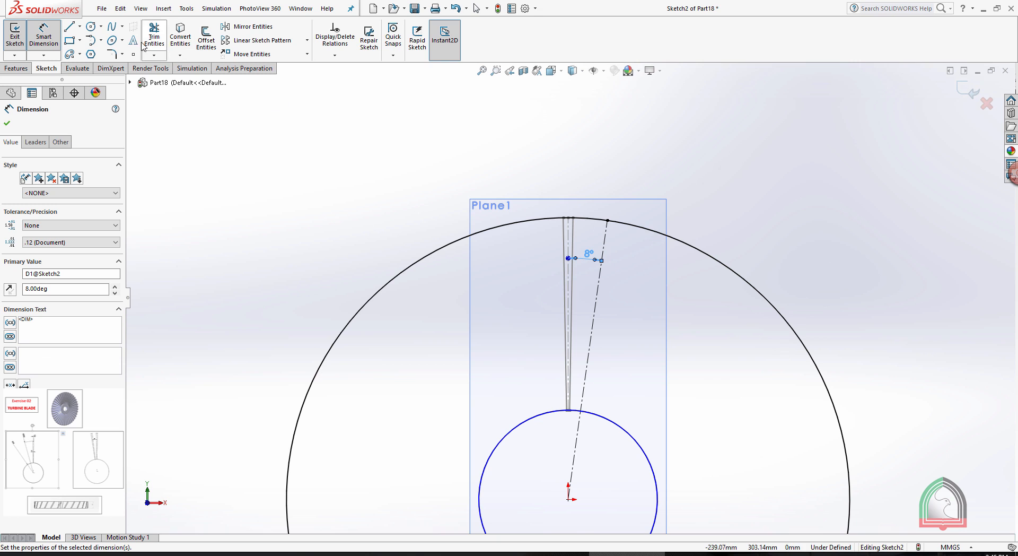
# Sketch two solid lines from the origin to the outer circle, one on each side of the slanted centerline.
pyautogui.click(69, 27)
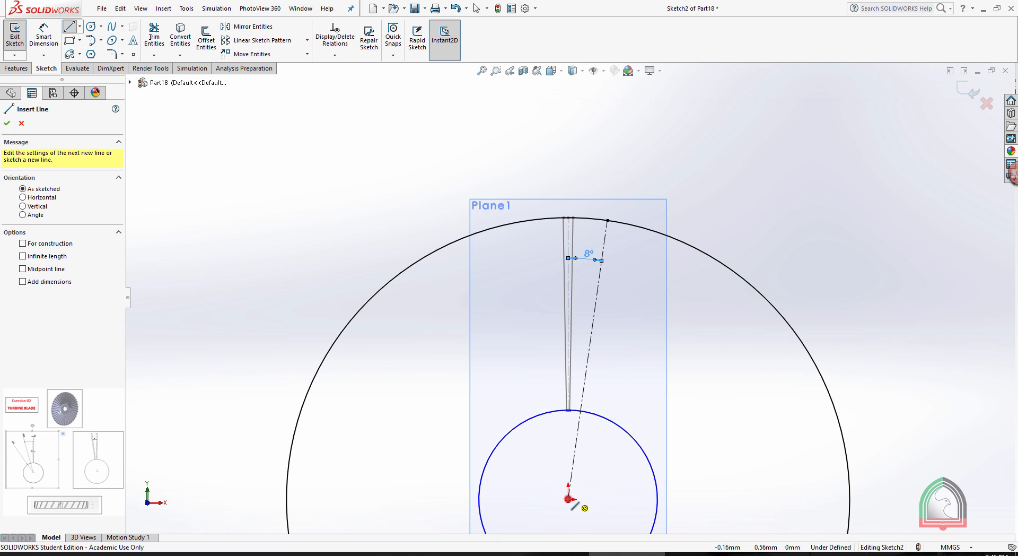
pyautogui.click(569, 499)
pyautogui.click(627, 224)
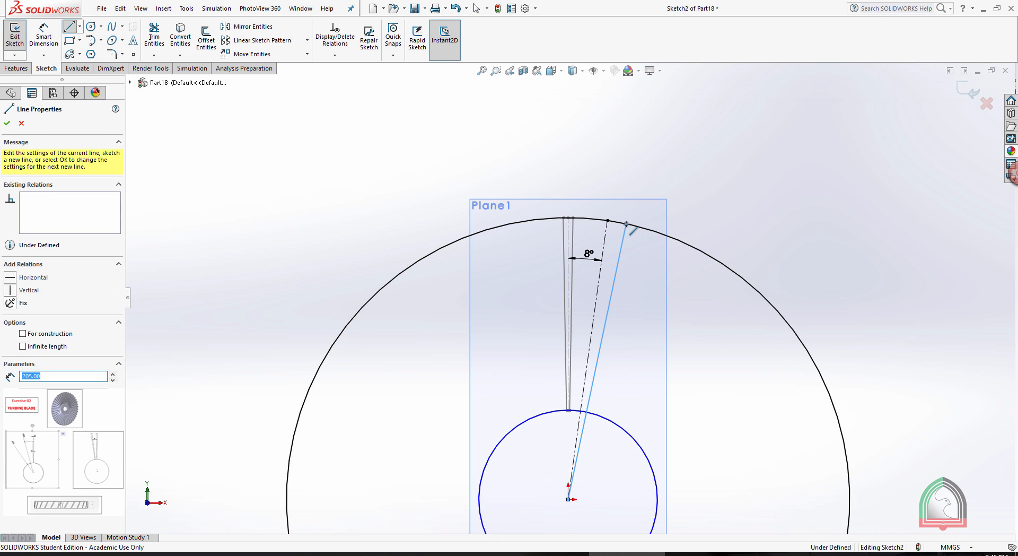
pyautogui.press('Escape')
pyautogui.click(69, 28)
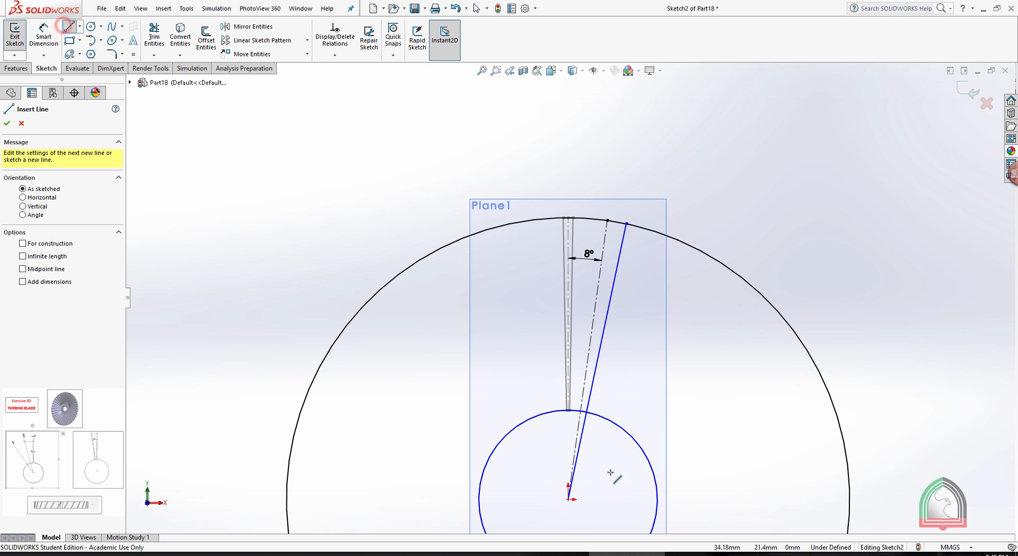
pyautogui.click(569, 499)
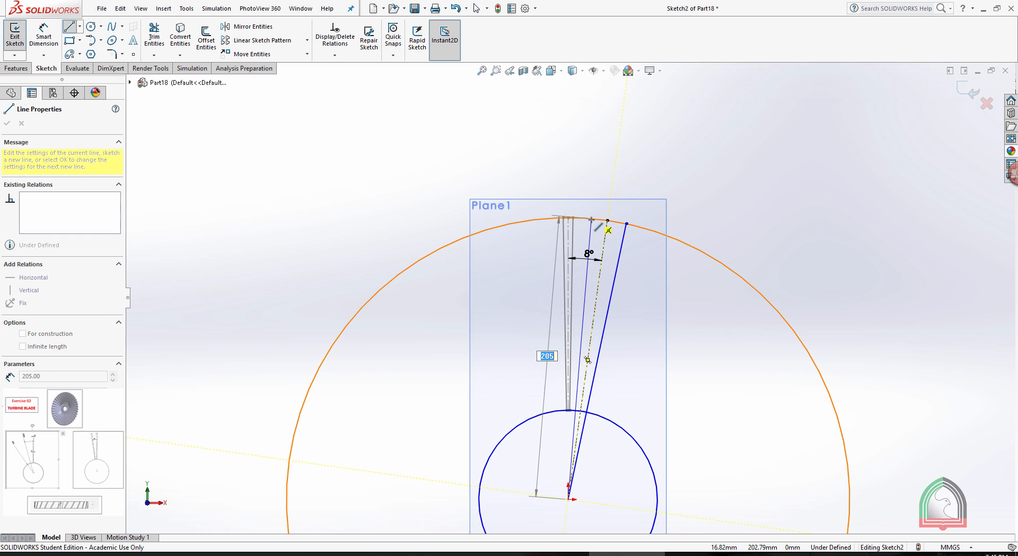
pyautogui.click(591, 218)
pyautogui.press('Escape')
pyautogui.scroll(-8, 611, 249)
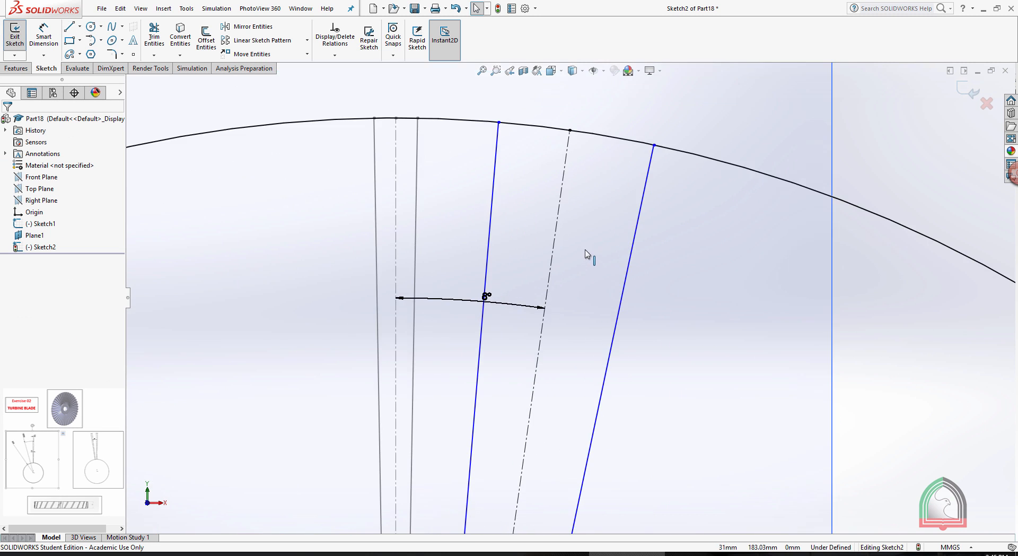
# Set a 1° angle between the slanted centerline and the solid line on its far side from the first blade.
pyautogui.click(51, 35)
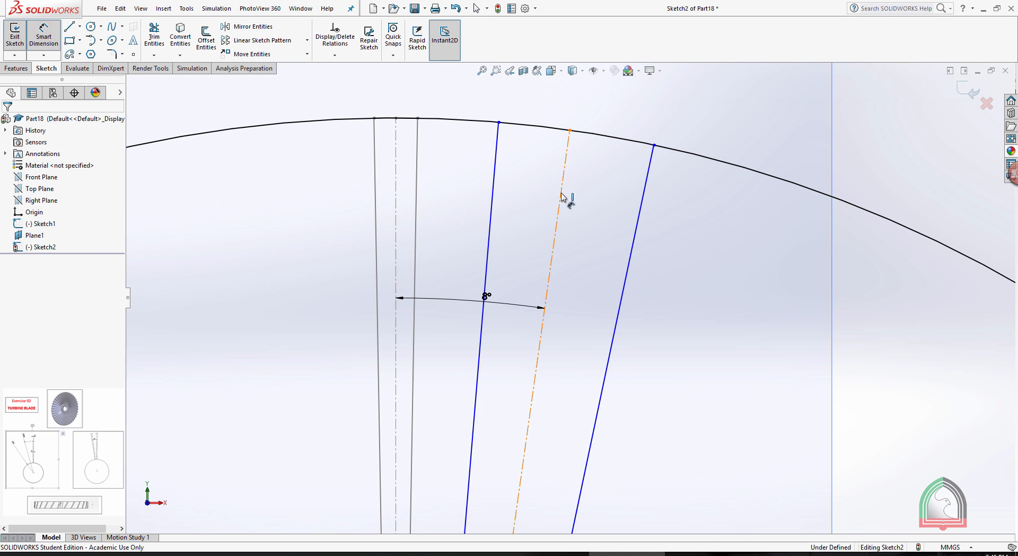
pyautogui.click(638, 215)
pyautogui.click(560, 191)
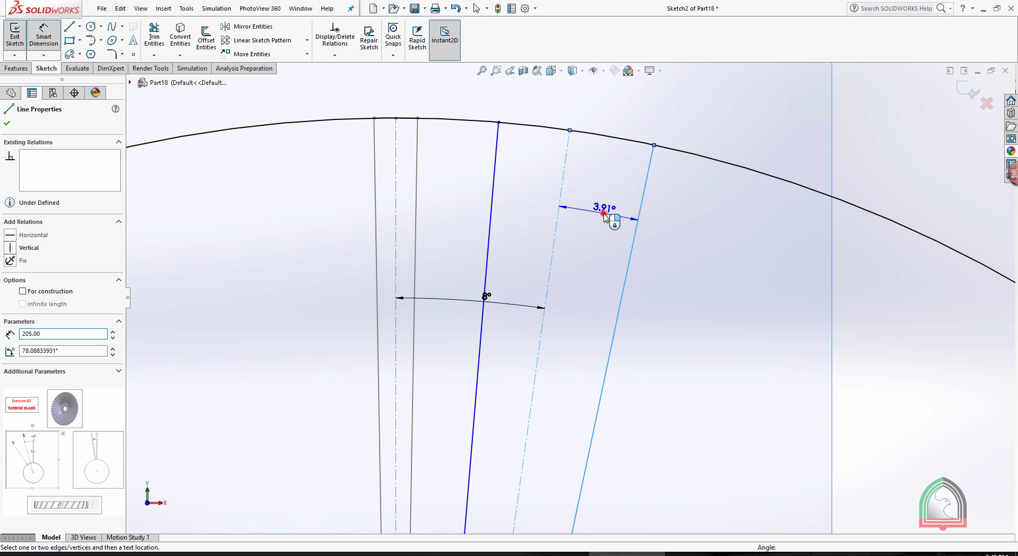
pyautogui.click(604, 215)
pyautogui.write('1.00deg')
pyautogui.press('Return')
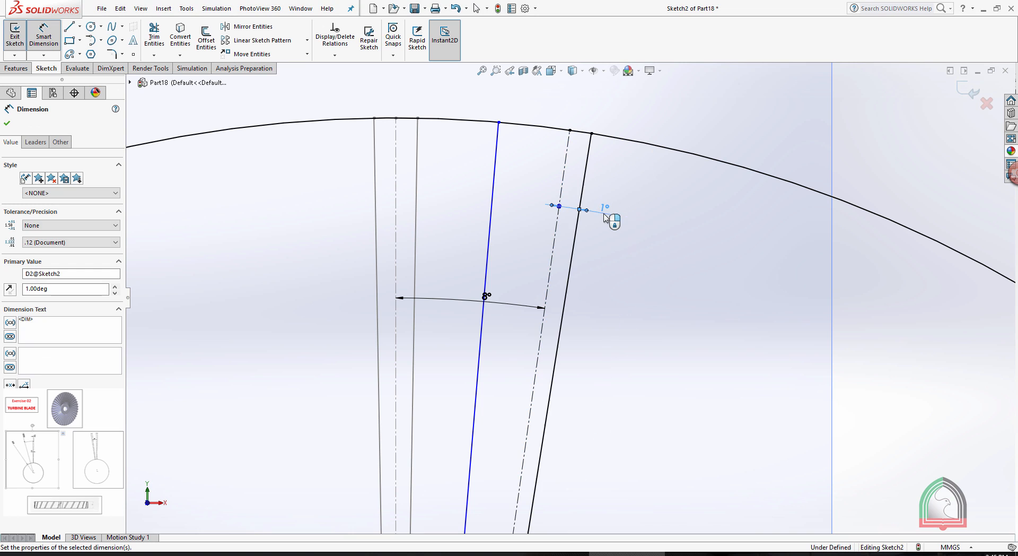
# Set a 1° angle between the slanted centerline and the solid line nearer the first blade.
pyautogui.click(493, 184)
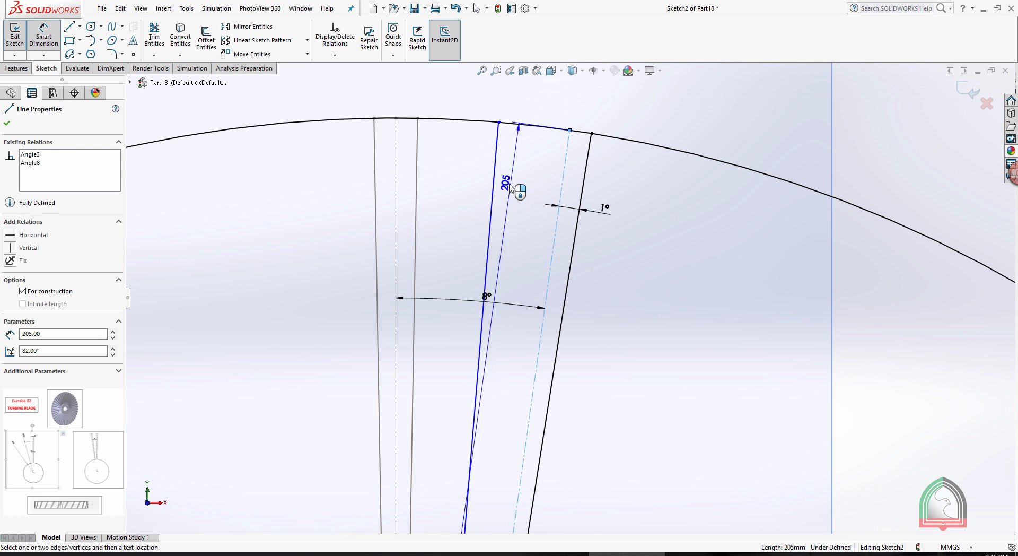
pyautogui.click(559, 192)
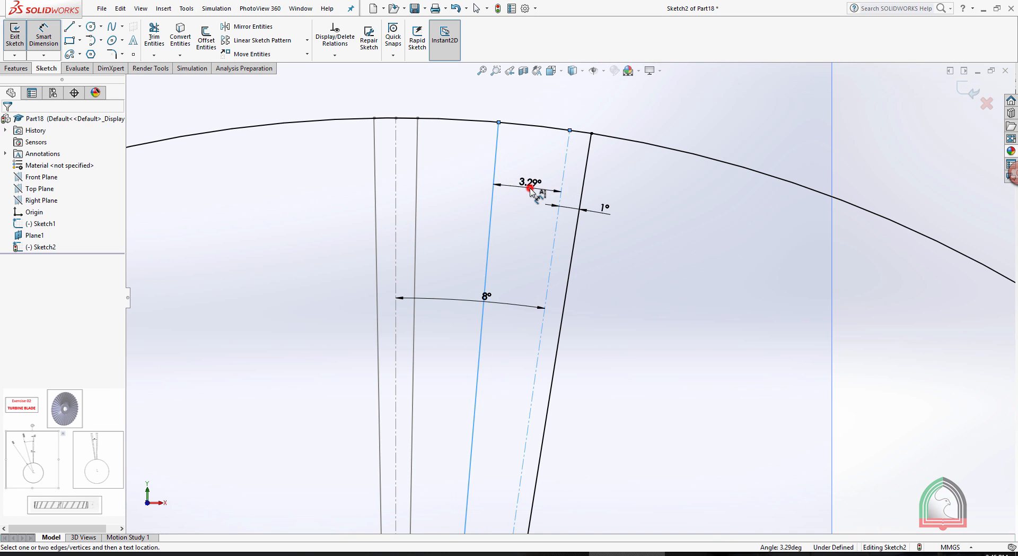
pyautogui.click(532, 192)
pyautogui.write('1')
pyautogui.press('Return')
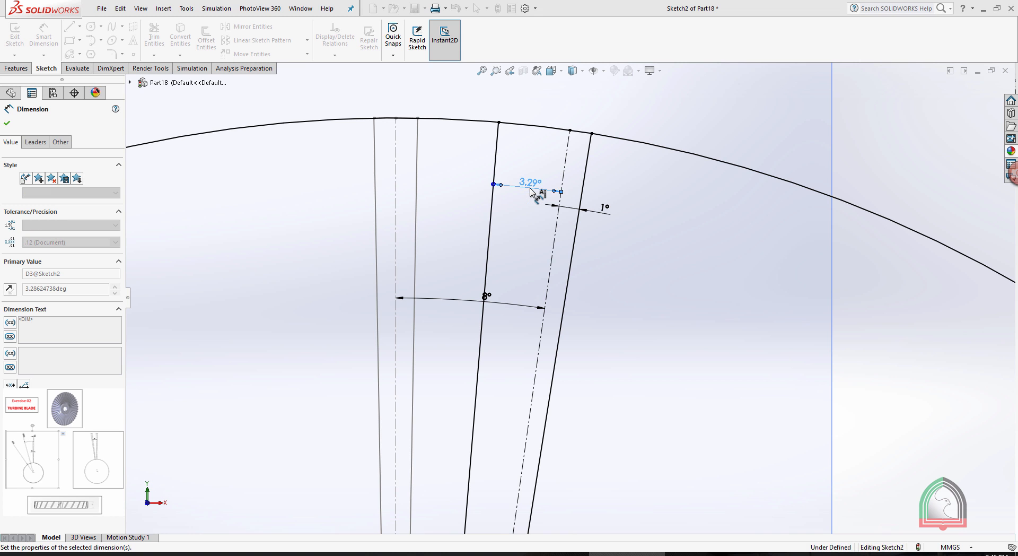
pyautogui.scroll(5, 684, 223)
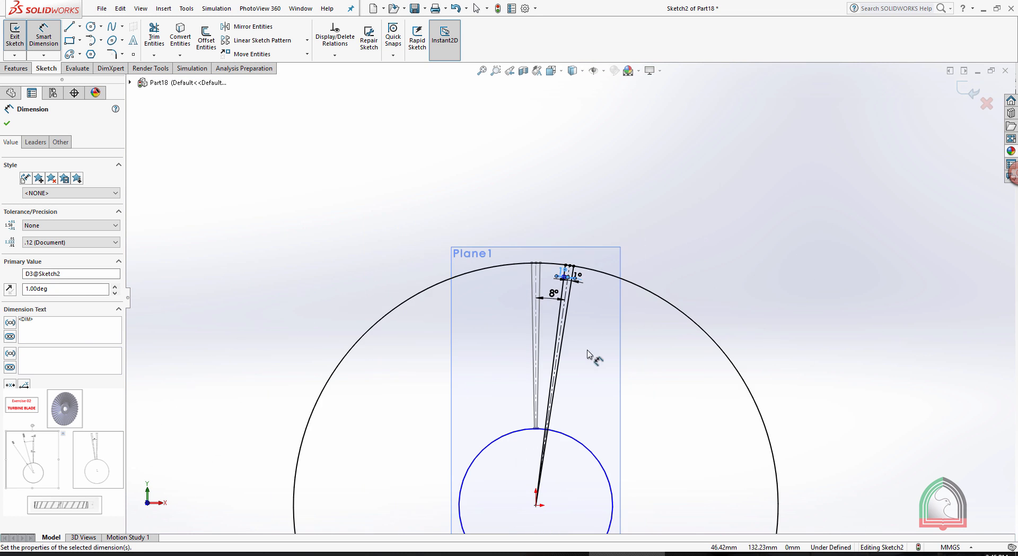
# Try to power-trim the new blade's lines inside the inner circle, and undo the trim.
pyautogui.click(154, 36)
pyautogui.scroll(-5, 530, 424)
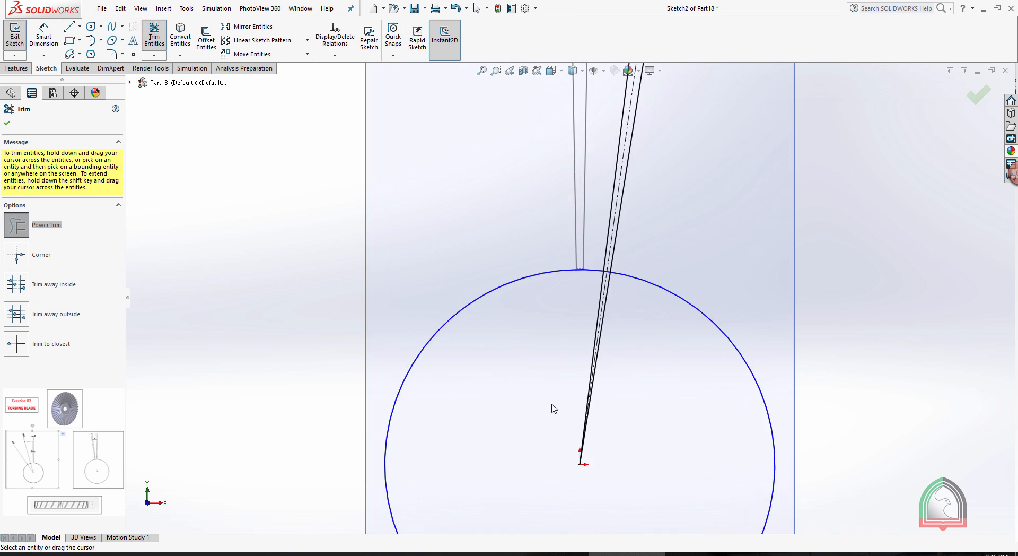
pyautogui.moveTo(693, 331); pyautogui.dragTo(608, 213)
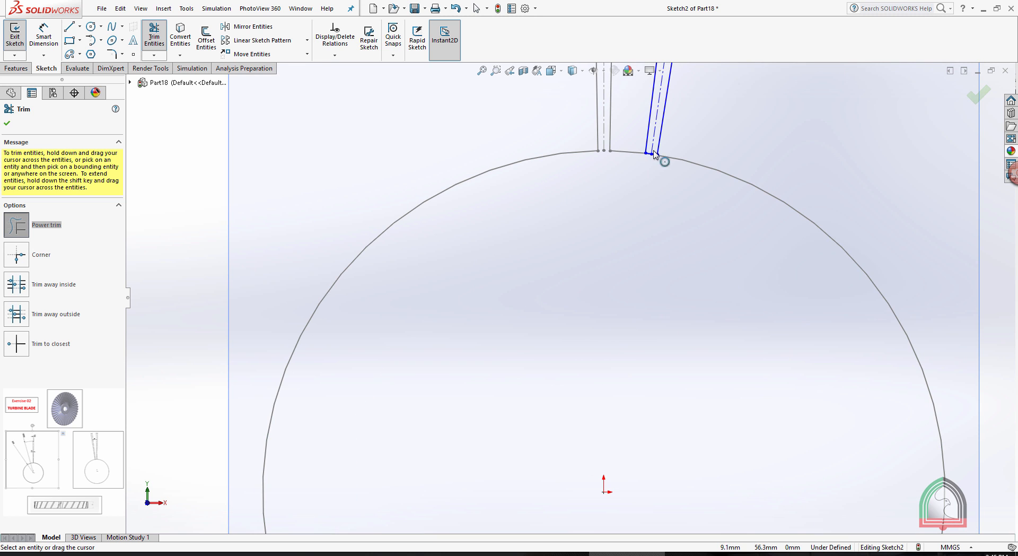
pyautogui.scroll(-3, 641, 205)
pyautogui.scroll(-3, 582, 343)
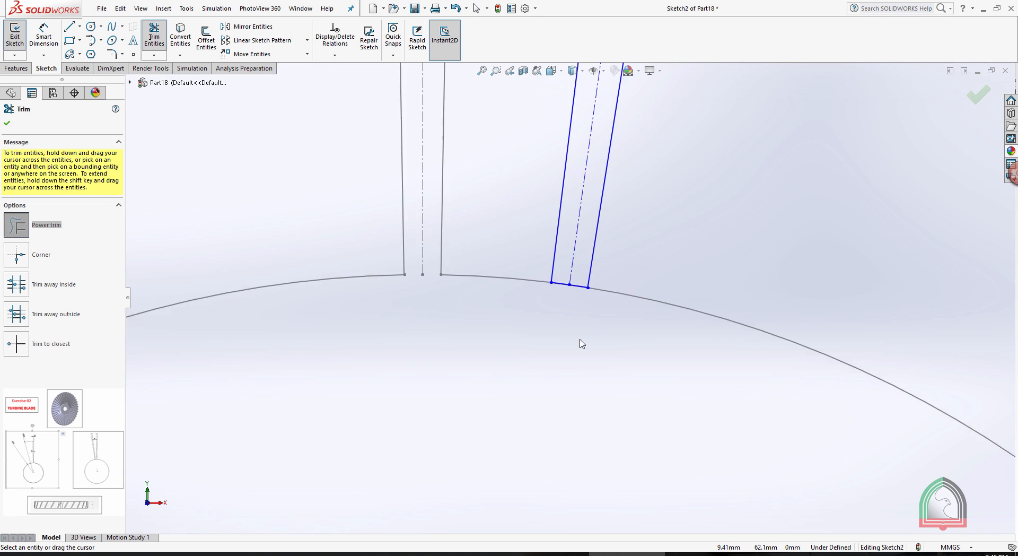
pyautogui.scroll(3, 581, 343)
pyautogui.press('Escape')
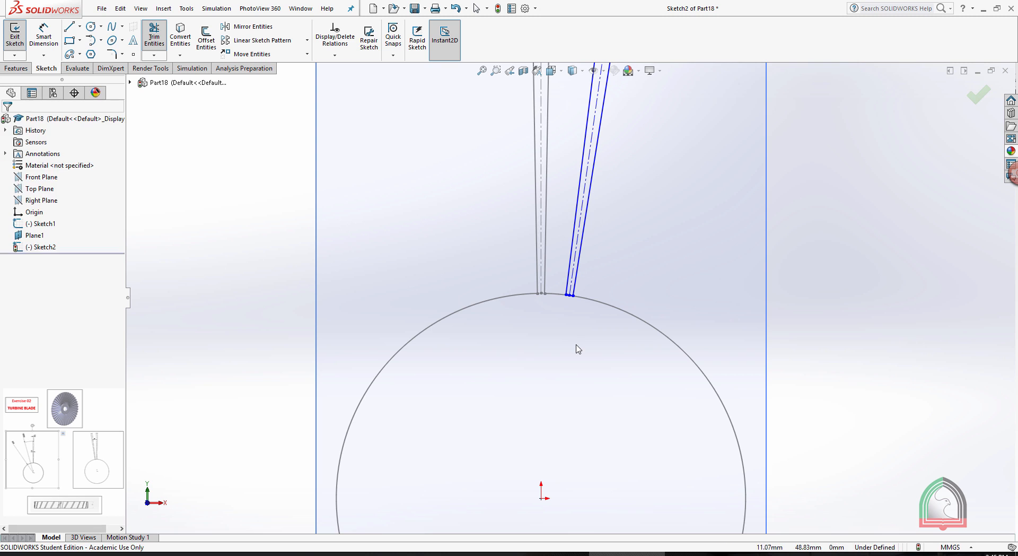
pyautogui.hotkey('ctrl', 'z')
# Trim the new blade's lines inside the inner circle, and trim the outer circle down to the arc at the blade tip.
pyautogui.click(161, 35)
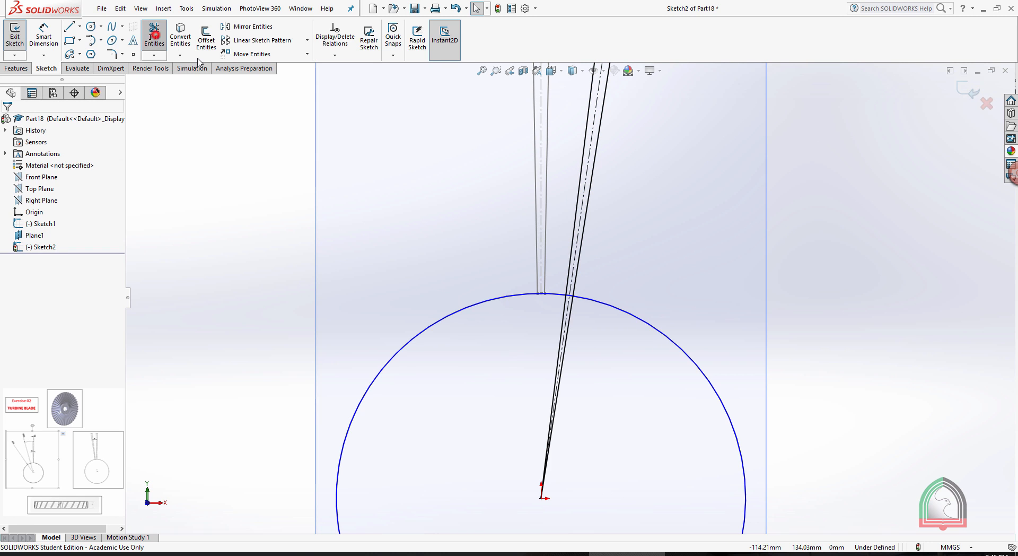
pyautogui.moveTo(619, 391); pyautogui.dragTo(475, 317)
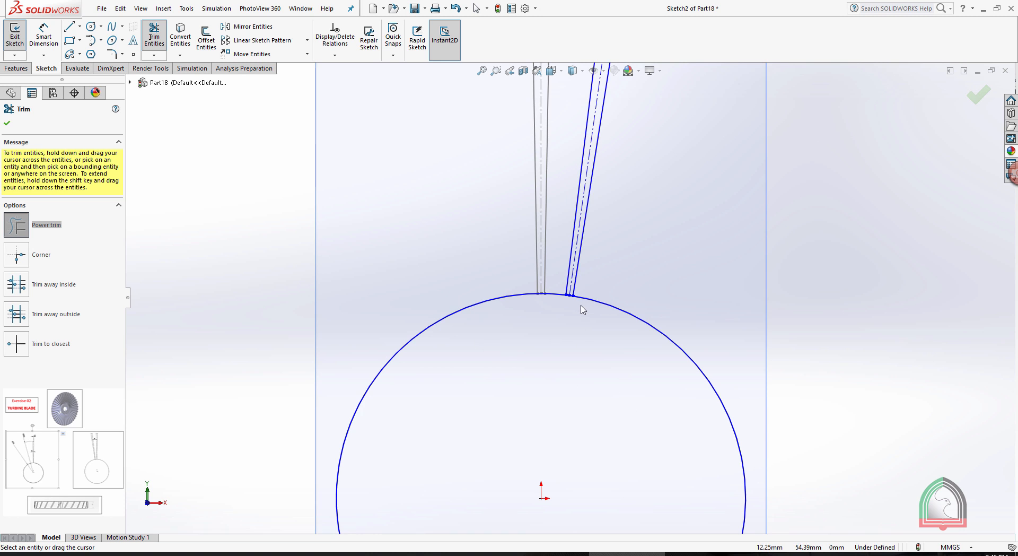
pyautogui.scroll(-4, 583, 310)
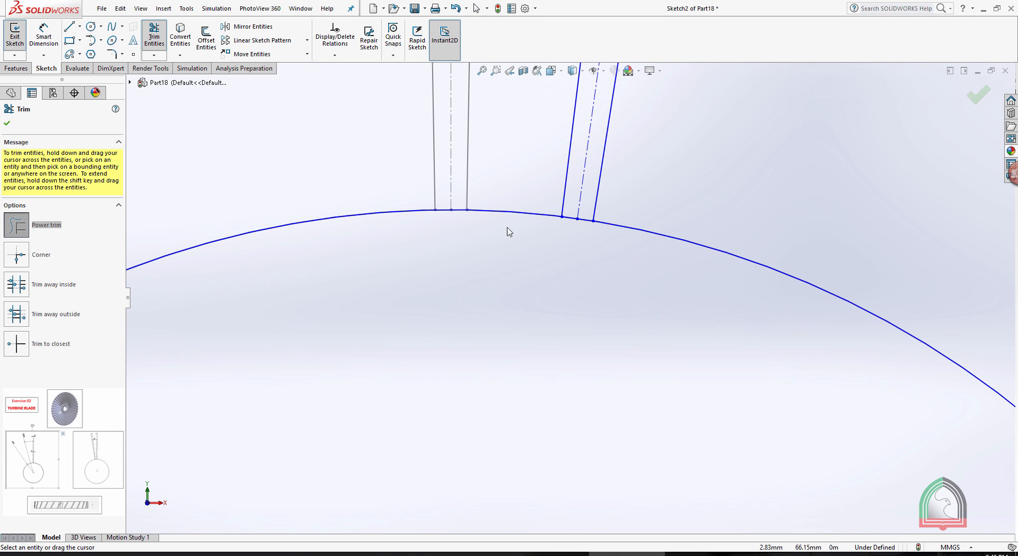
pyautogui.scroll(-3, 546, 241)
pyautogui.moveTo(623, 242)
pyautogui.mouseDown()
pyautogui.moveTo(623, 212)
pyautogui.moveTo(594, 227)
pyautogui.moveTo(591, 218)
pyautogui.mouseUp()
pyautogui.scroll(7, 604, 220)
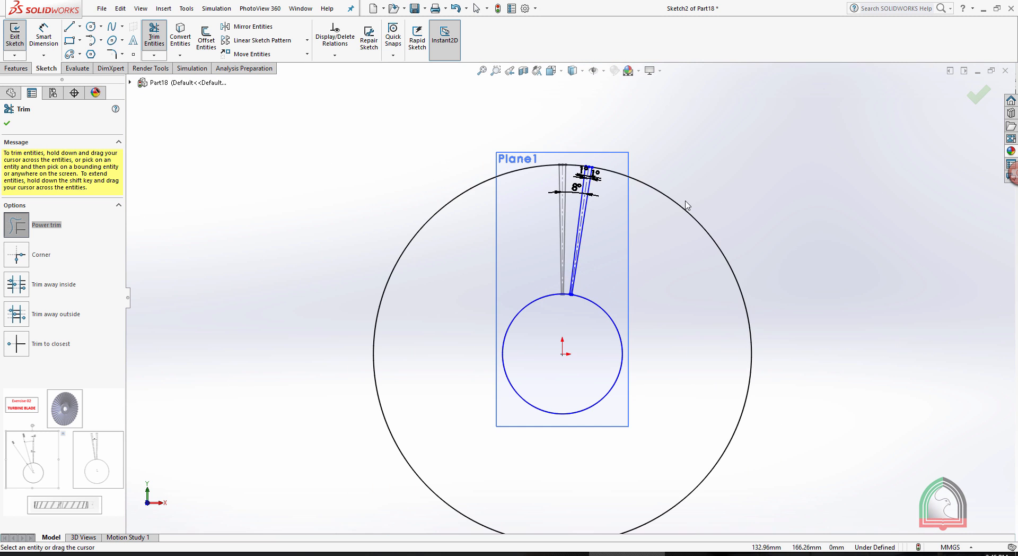
pyautogui.moveTo(711, 193); pyautogui.dragTo(716, 176)
pyautogui.moveTo(682, 183)
pyautogui.mouseDown(button='middle')
pyautogui.moveTo(664, 186)
pyautogui.moveTo(734, 184)
pyautogui.moveTo(795, 259)
pyautogui.moveTo(781, 244)
pyautogui.moveTo(758, 132)
pyautogui.mouseUp(button='middle')
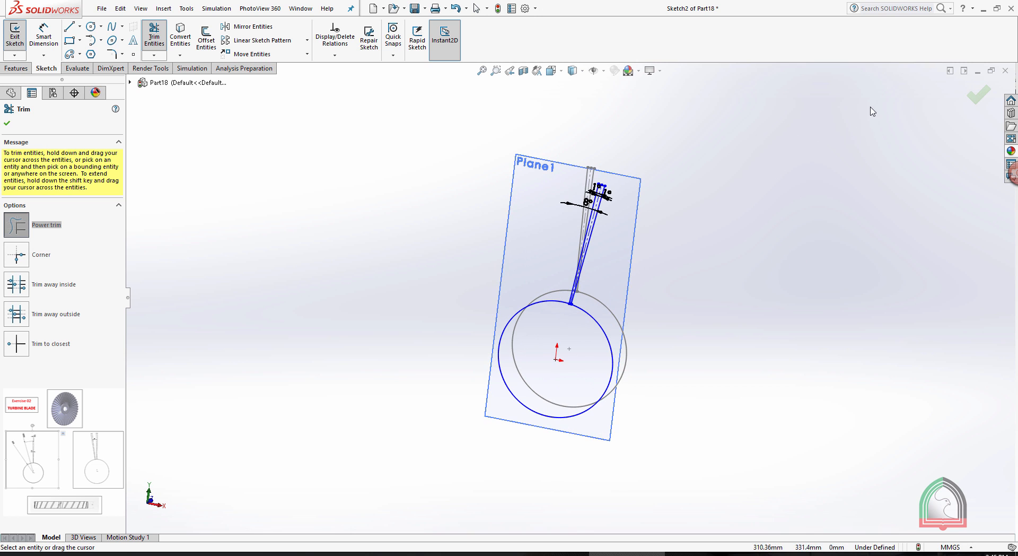
# Finish editing the second blade profile sketch on the offset plane.
pyautogui.click(977, 96)
pyautogui.click(965, 93)
pyautogui.click(747, 222)
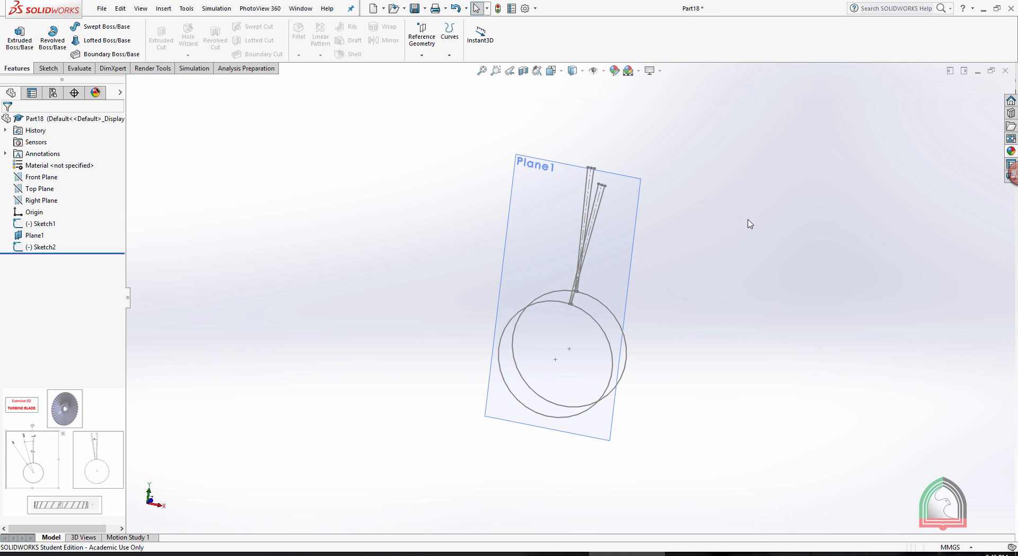
pyautogui.moveTo(747, 222)
pyautogui.mouseDown(button='middle')
pyautogui.moveTo(708, 198)
pyautogui.moveTo(632, 200)
pyautogui.moveTo(477, 174)
pyautogui.moveTo(559, 168)
pyautogui.moveTo(698, 212)
pyautogui.moveTo(825, 297)
pyautogui.moveTo(793, 374)
pyautogui.moveTo(798, 359)
pyautogui.moveTo(852, 368)
pyautogui.moveTo(832, 359)
pyautogui.moveTo(833, 305)
pyautogui.mouseUp(button='middle')
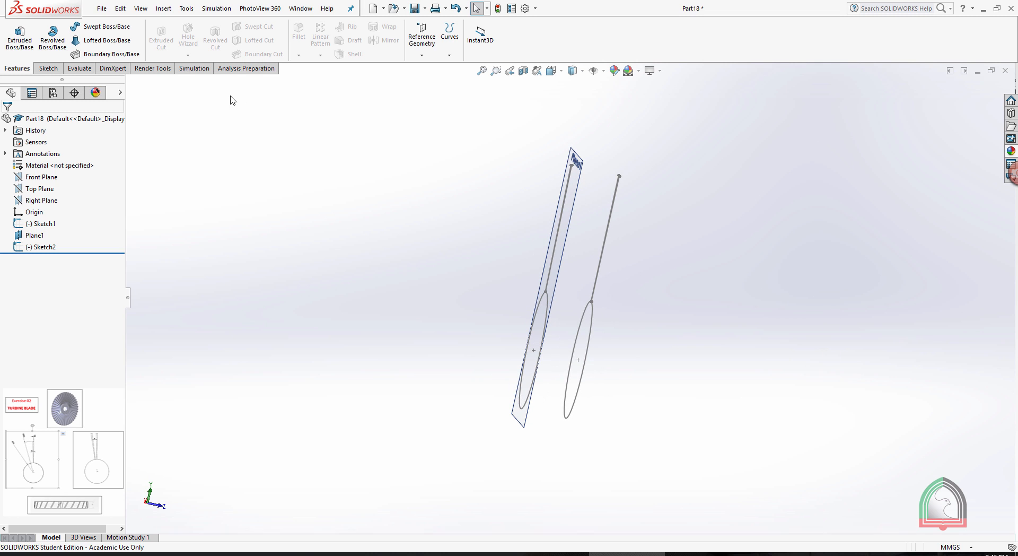
# Loft a solid between the two blade profile sketches, matching them at the corner where blade and hub circle meet.
pyautogui.click(94, 42)
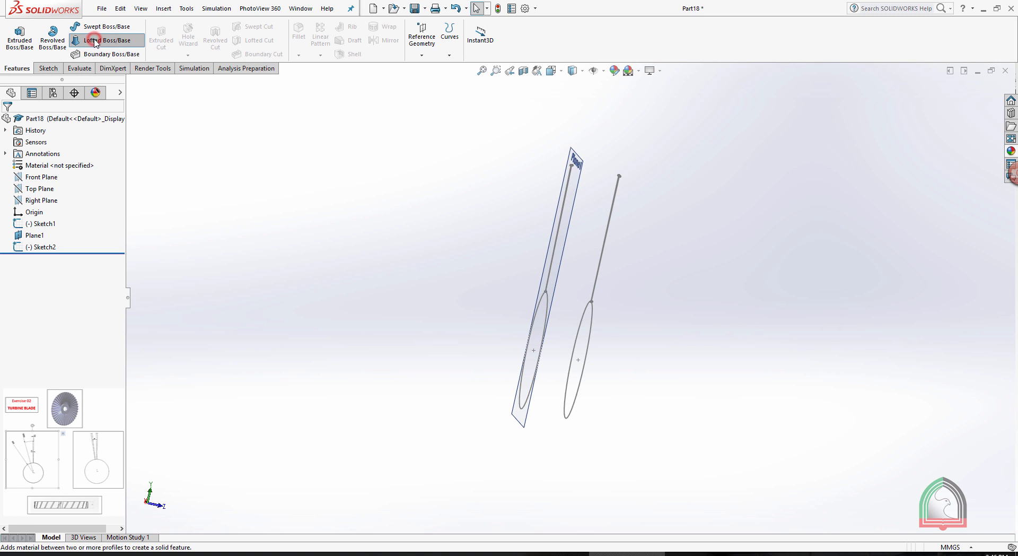
pyautogui.moveTo(438, 227); pyautogui.dragTo(395, 299, button='middle')
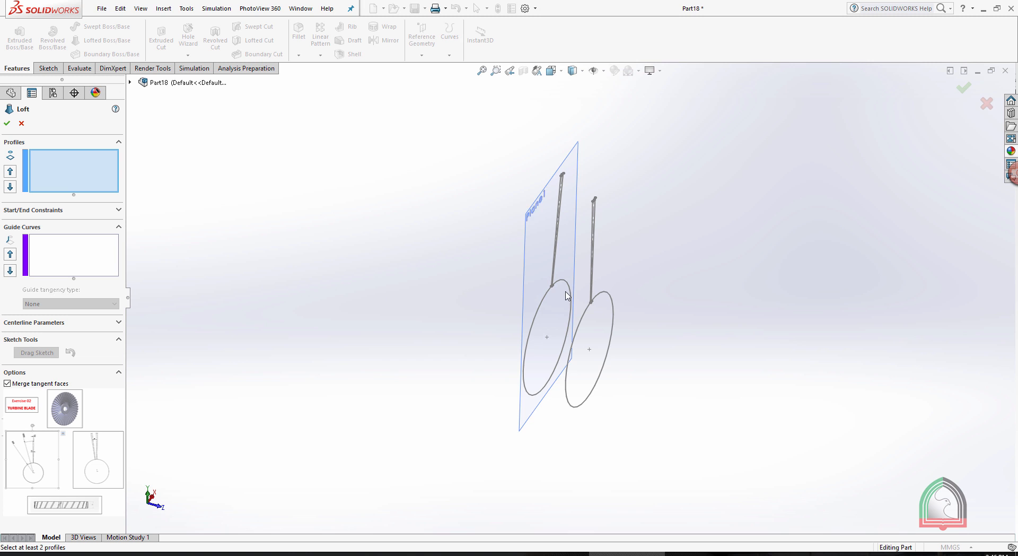
pyautogui.scroll(-10, 566, 295)
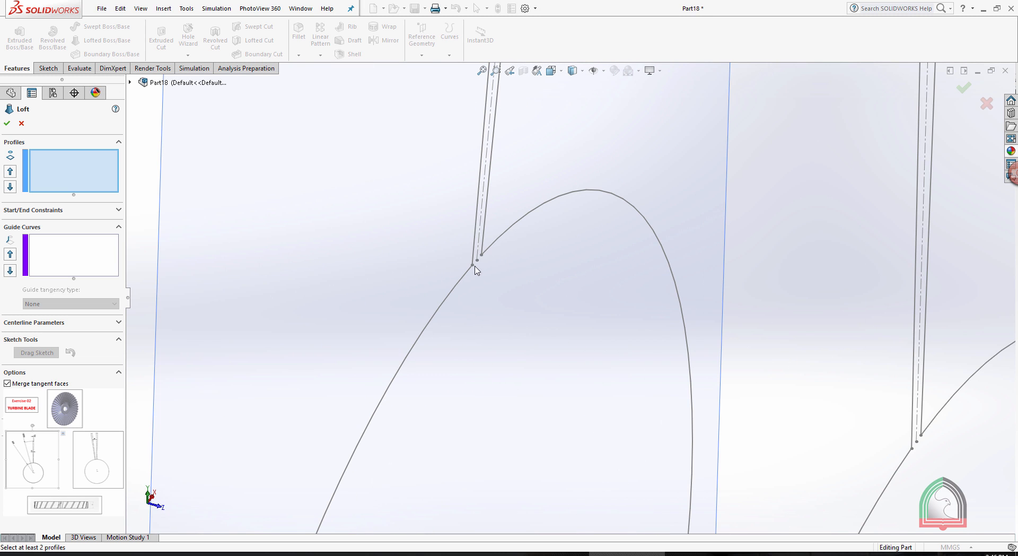
pyautogui.click(472, 265)
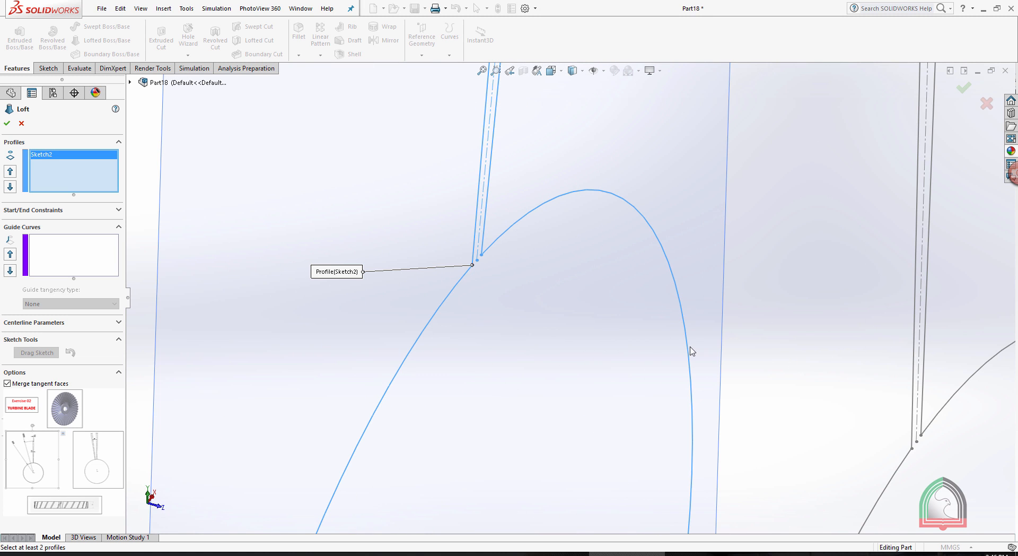
pyautogui.click(911, 449)
pyautogui.press('f')
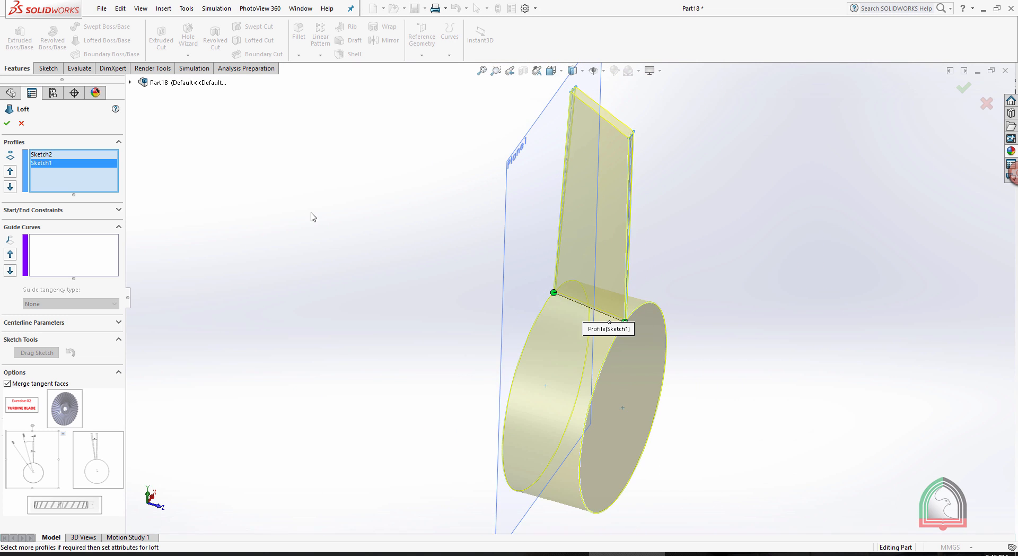
pyautogui.moveTo(296, 220); pyautogui.dragTo(429, 256, button='middle')
pyautogui.scroll(-2, 686, 266)
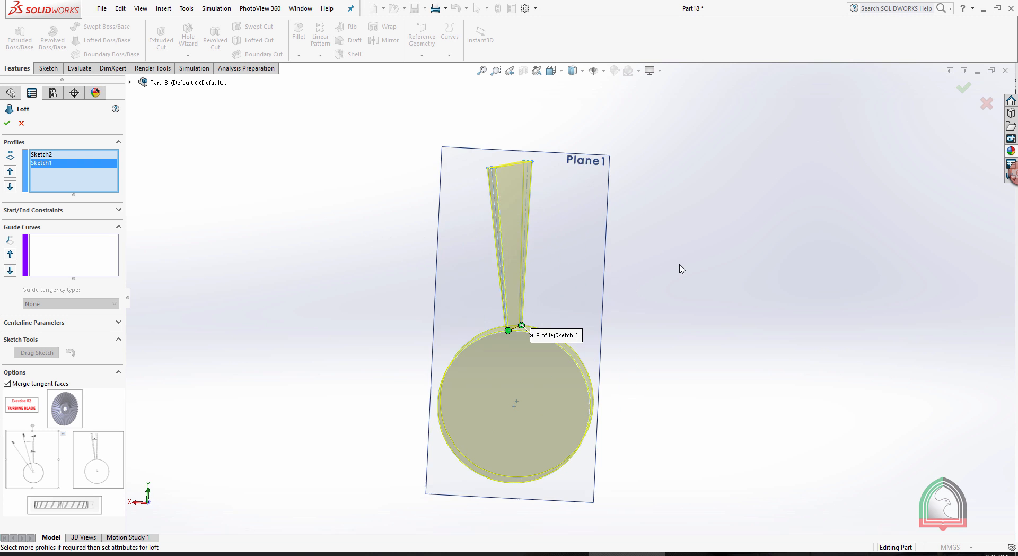
pyautogui.moveTo(659, 272); pyautogui.dragTo(590, 306, button='middle')
pyautogui.scroll(-3, 553, 314)
pyautogui.scroll(4, 604, 304)
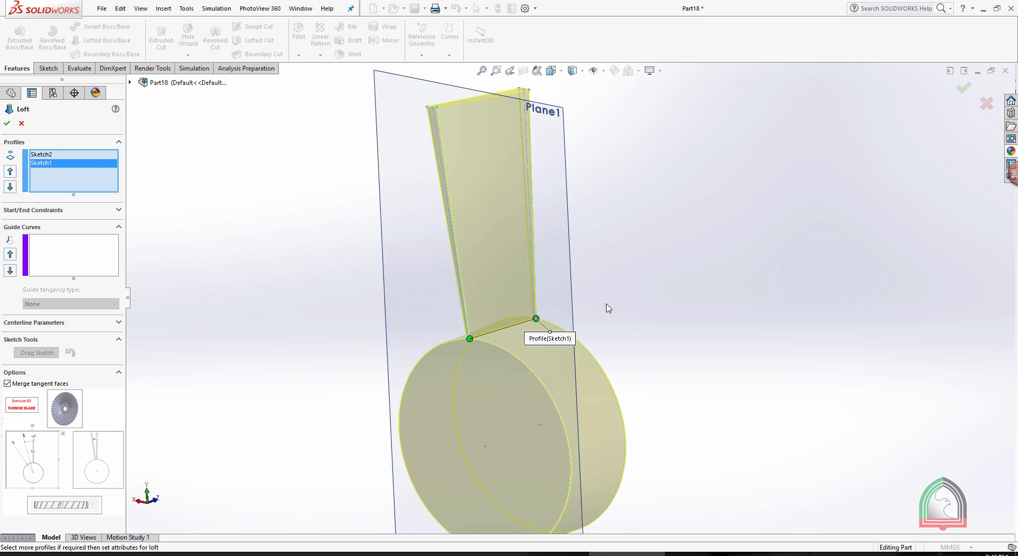
pyautogui.click(6, 124)
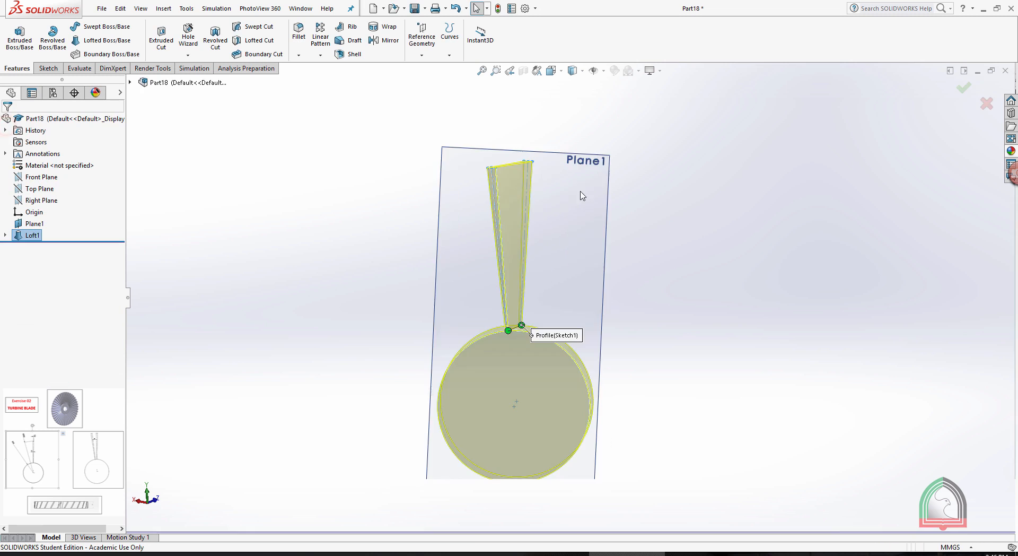
# Hide the offset reference plane around the lofted blade.
pyautogui.moveTo(667, 178); pyautogui.dragTo(597, 177, button='middle')
pyautogui.click(598, 177)
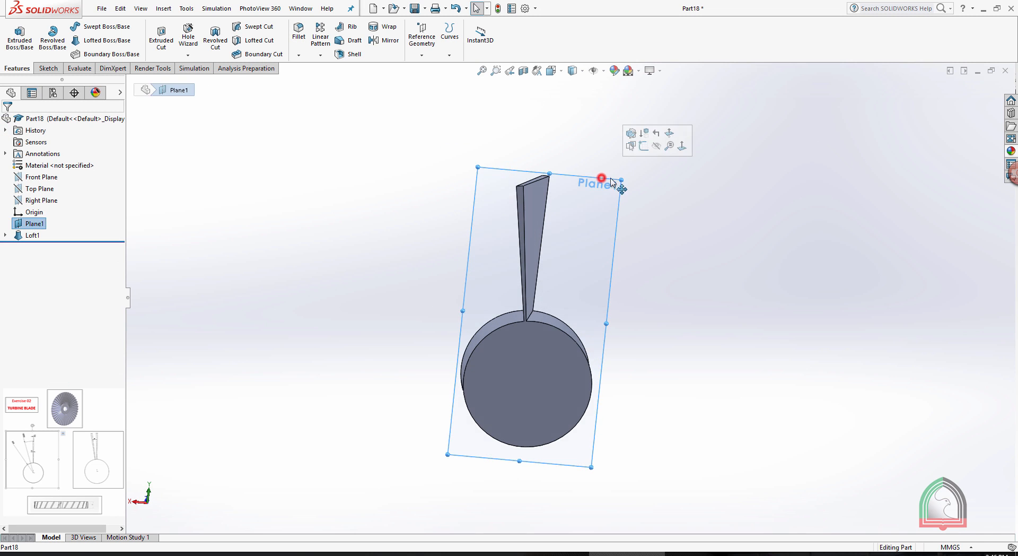
pyautogui.click(658, 150)
pyautogui.moveTo(677, 199); pyautogui.dragTo(674, 249, button='middle')
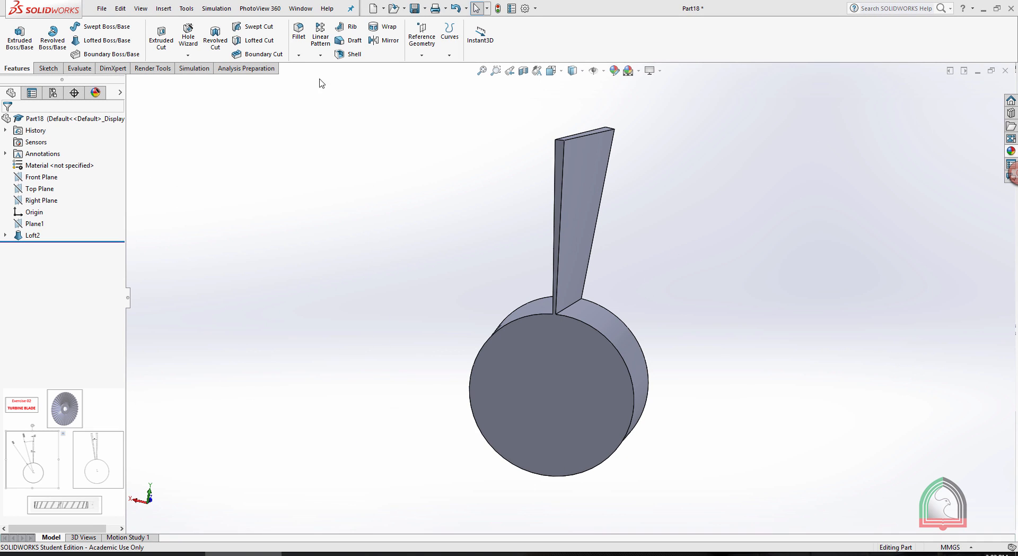
# Circular-pattern the lofted blade around the hub's circular edge with 30 equally spaced instances over 360°.
pyautogui.click(320, 55)
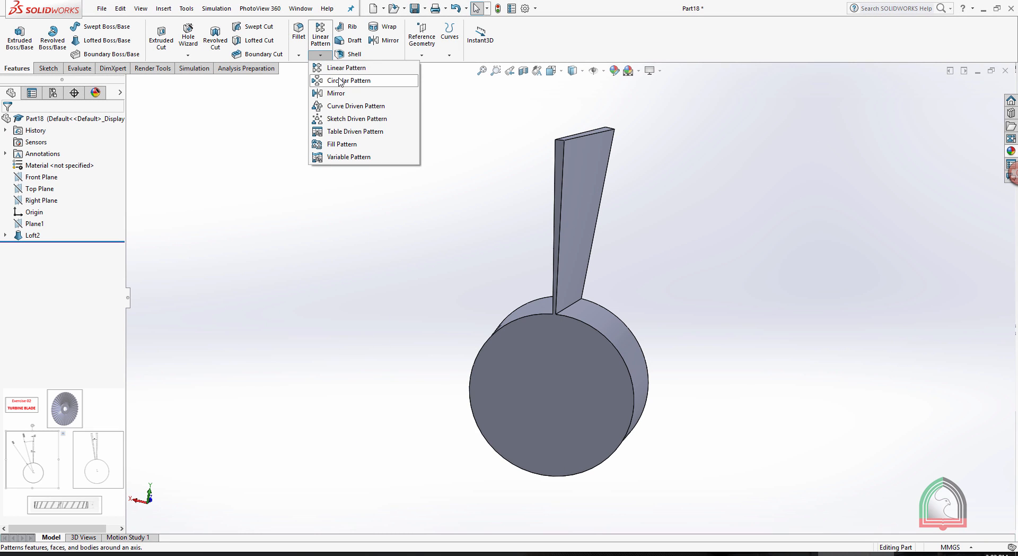
pyautogui.click(751, 199)
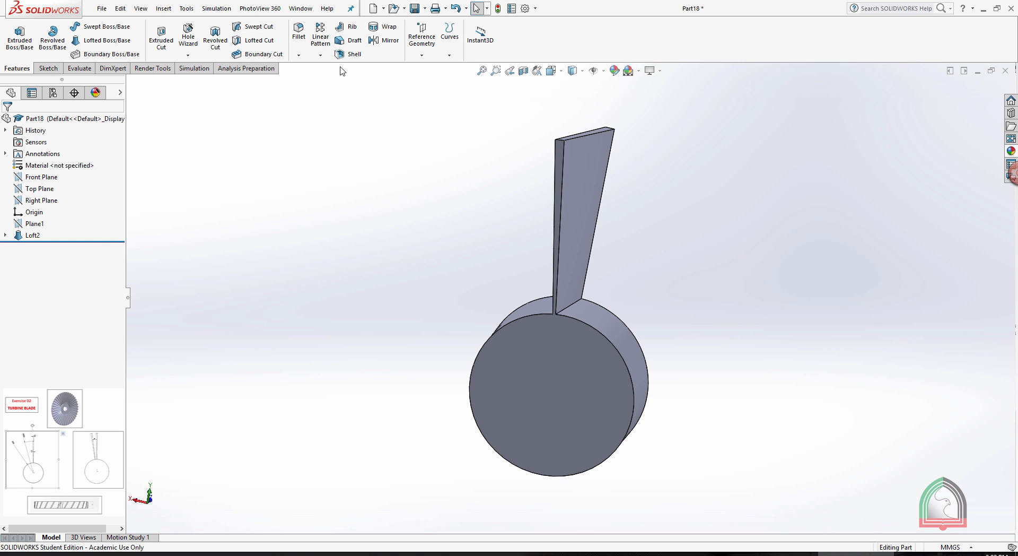
pyautogui.click(320, 55)
pyautogui.click(336, 81)
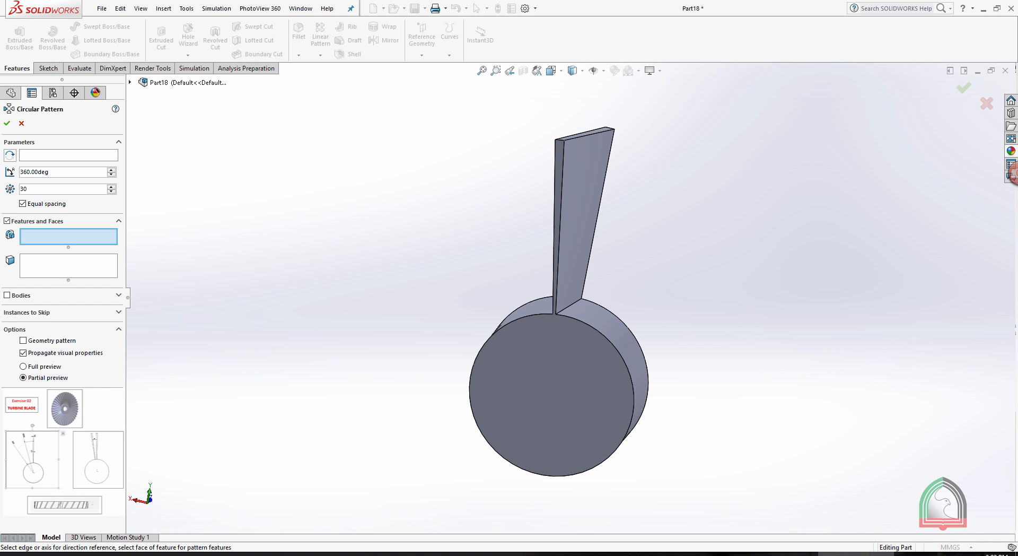
pyautogui.click(50, 155)
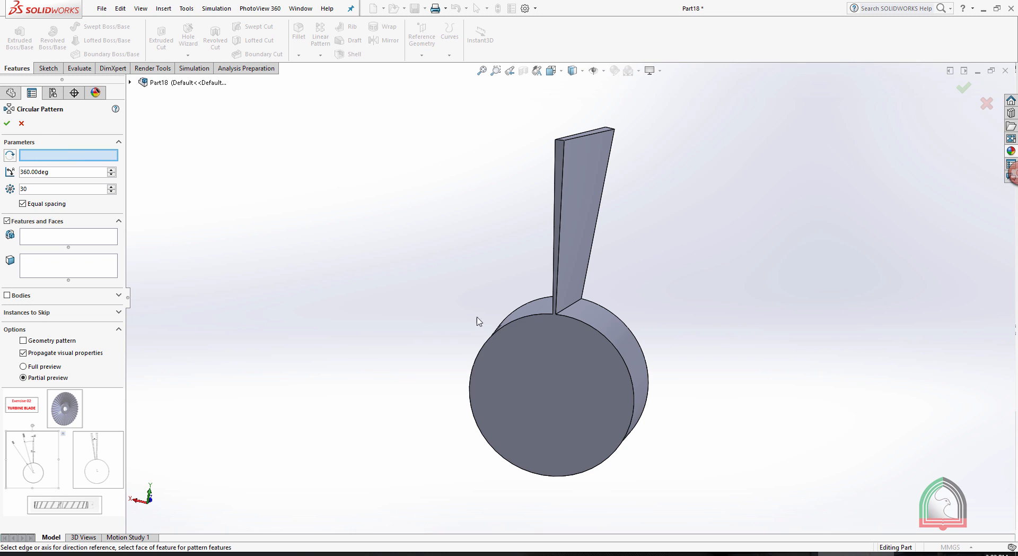
pyautogui.click(520, 318)
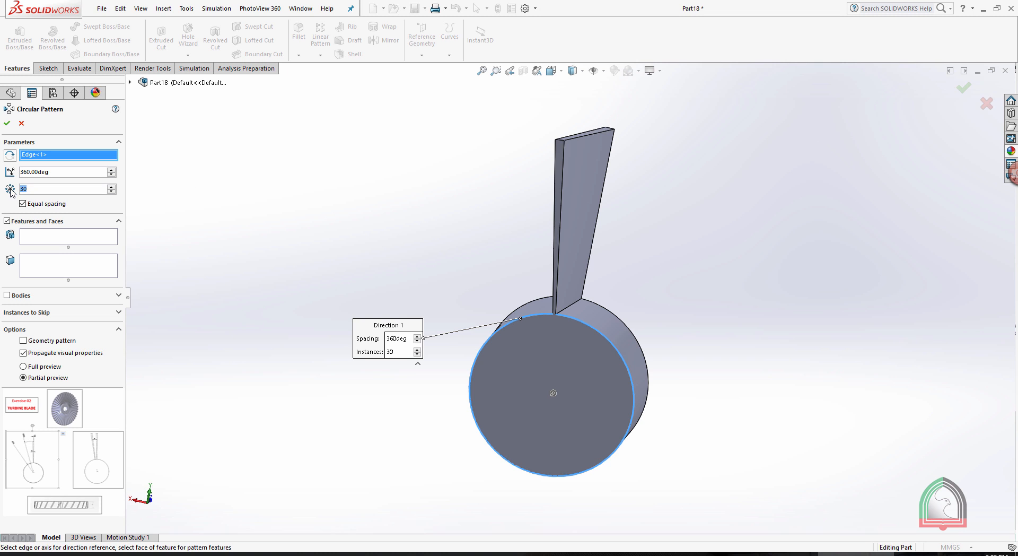
pyautogui.click(51, 235)
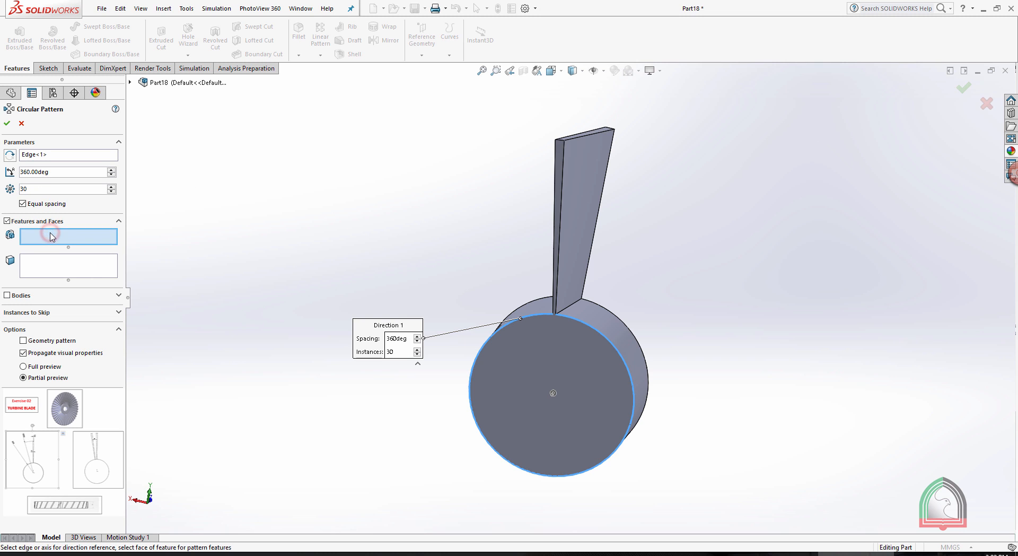
pyautogui.click(591, 160)
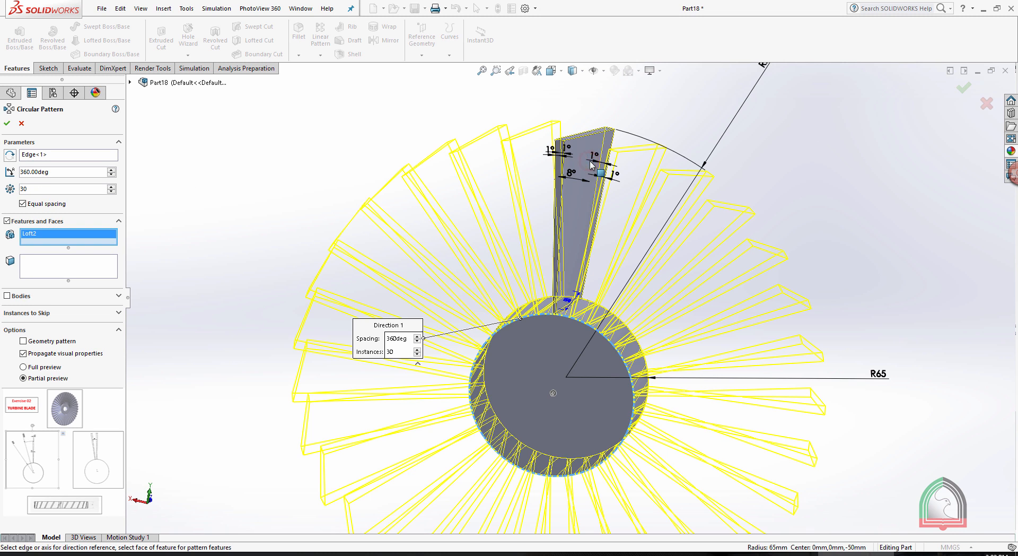
pyautogui.scroll(2, 759, 179)
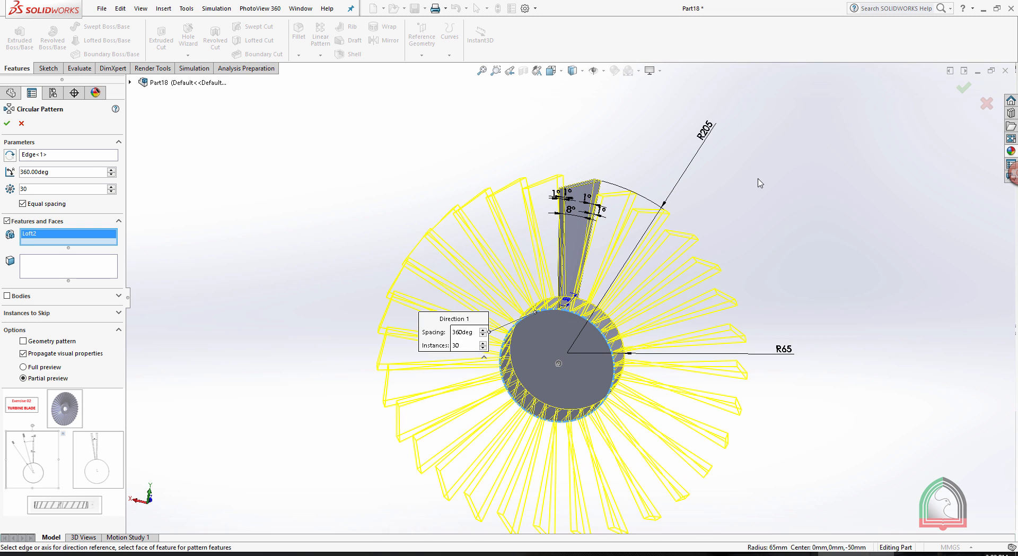
pyautogui.click(7, 125)
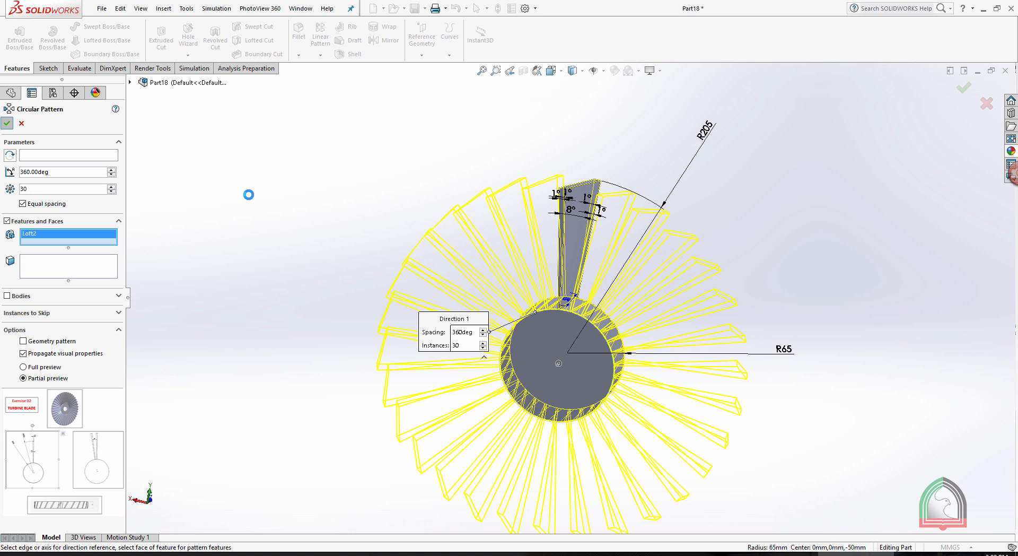
pyautogui.moveTo(766, 223); pyautogui.dragTo(666, 223, button='middle')
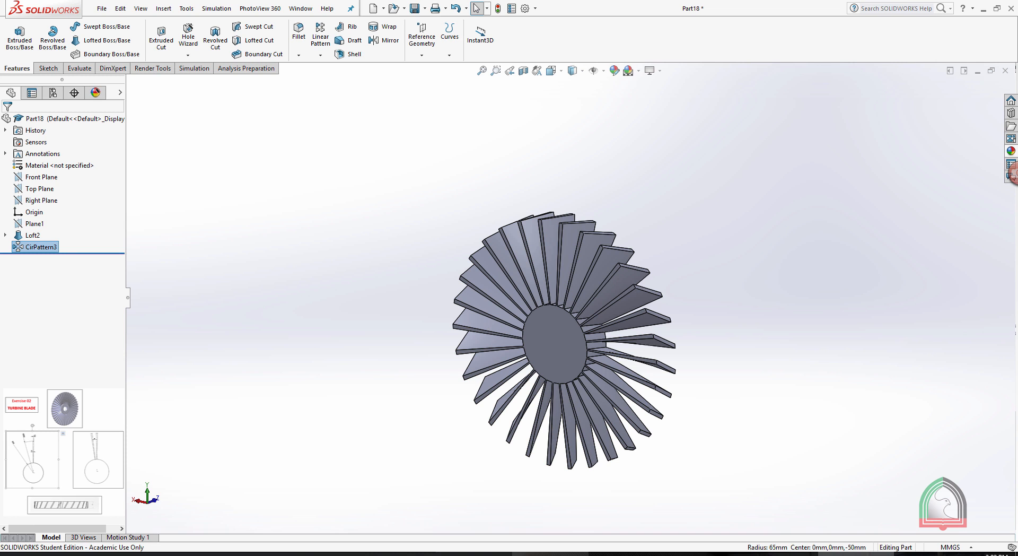
# Check the Exercise 02 reference document, and start a sketch on the hub's flat end face, viewed straight on.
pyautogui.click(542, 554)
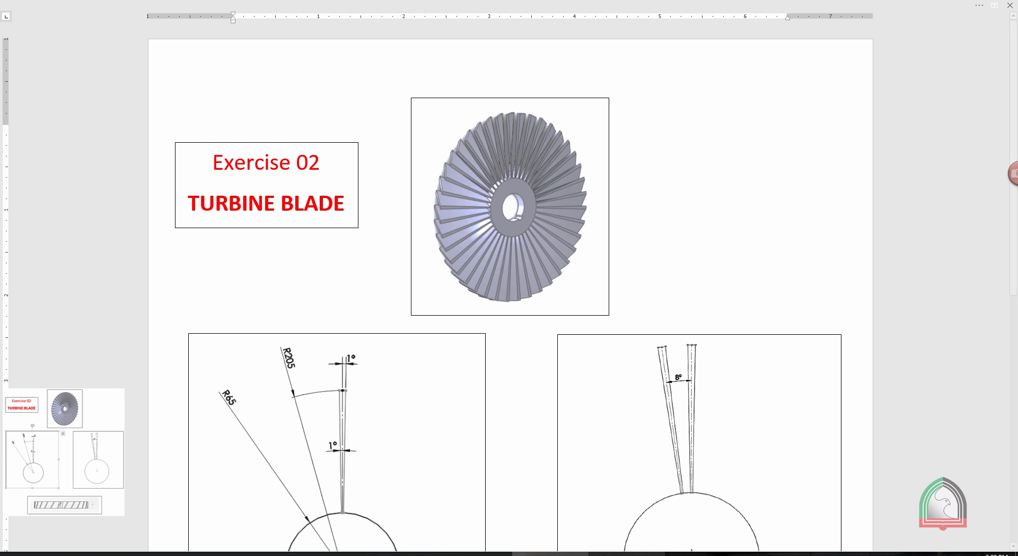
pyautogui.click(856, 553)
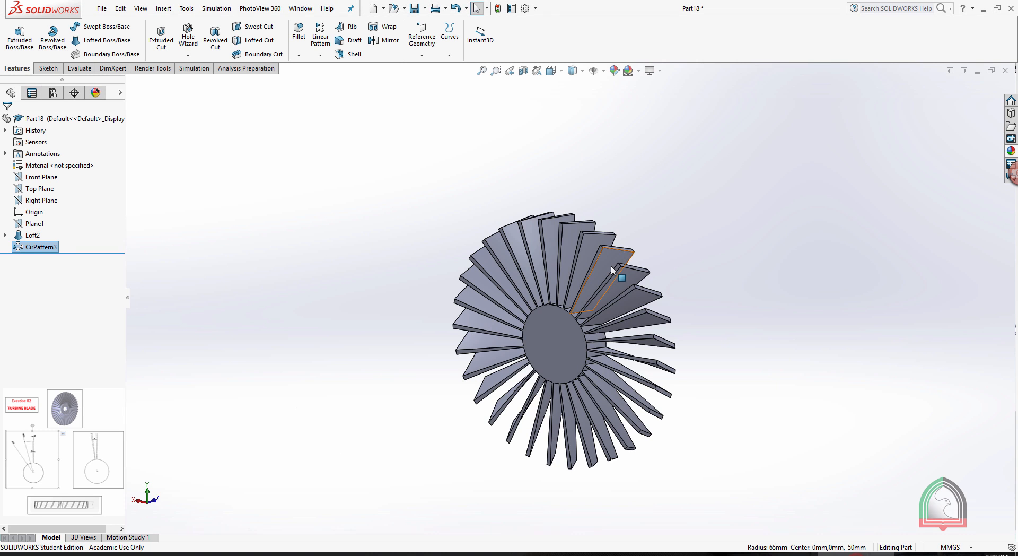
pyautogui.scroll(-4, 500, 381)
pyautogui.moveTo(595, 305); pyautogui.dragTo(634, 275, button='middle')
pyautogui.click(635, 275)
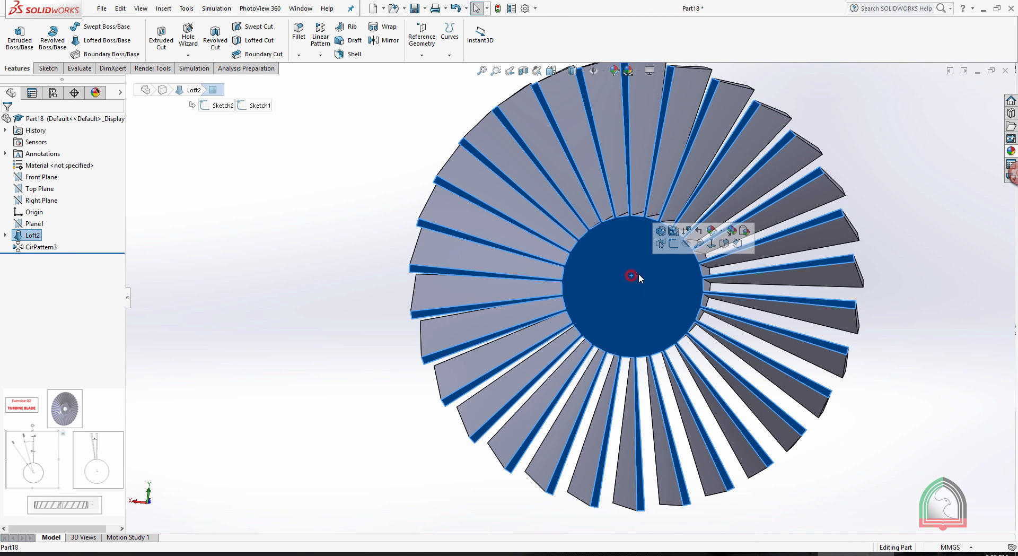
pyautogui.click(673, 244)
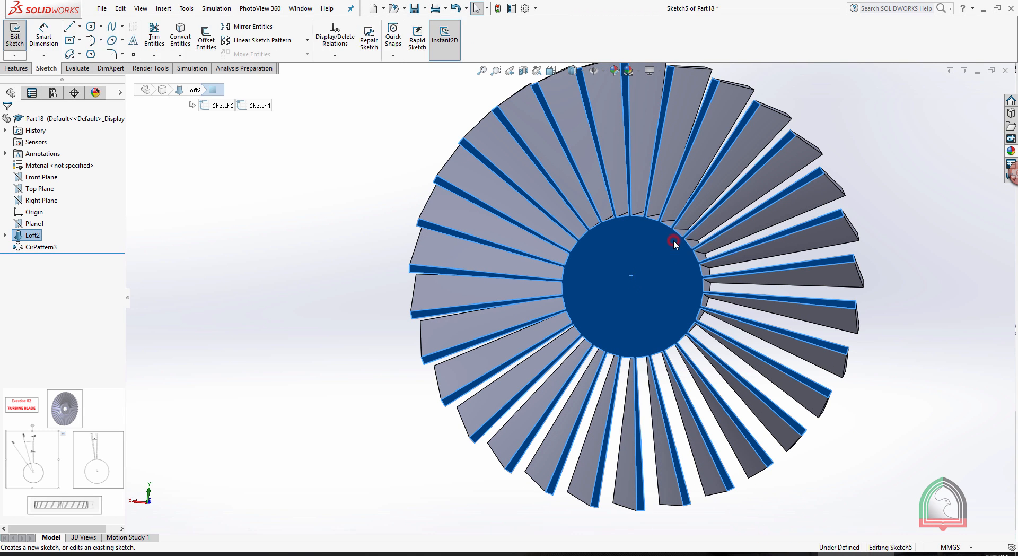
pyautogui.press('space')
pyautogui.click(719, 300)
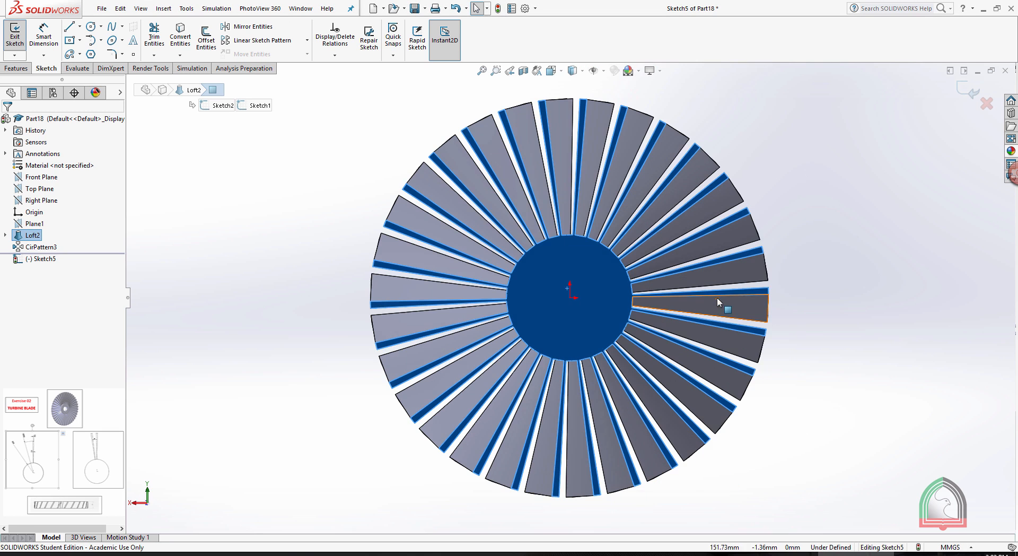
# Sketch a circle centred on the origin of the hub face and dimension its diameter at 50 mm.
pyautogui.scroll(-5, 557, 322)
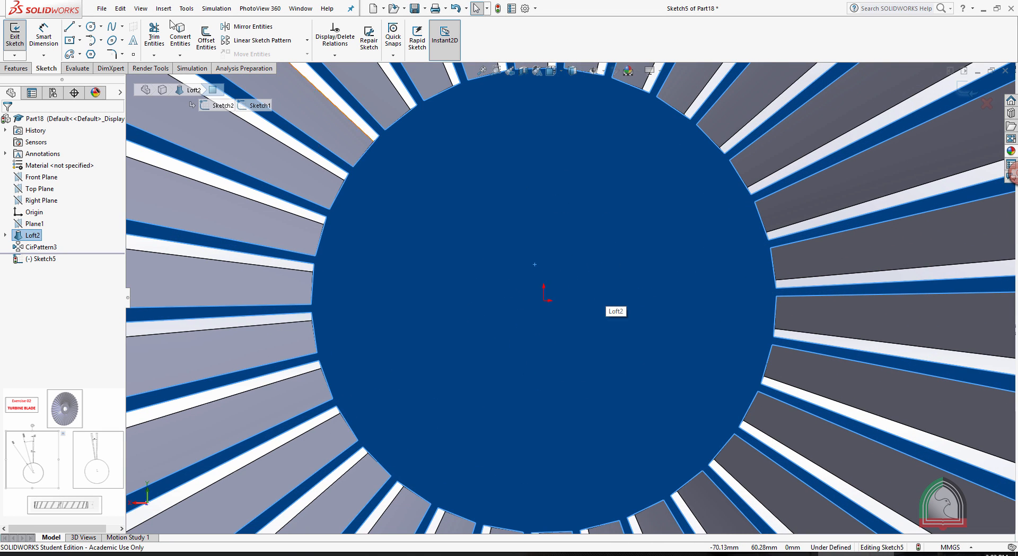
pyautogui.click(92, 27)
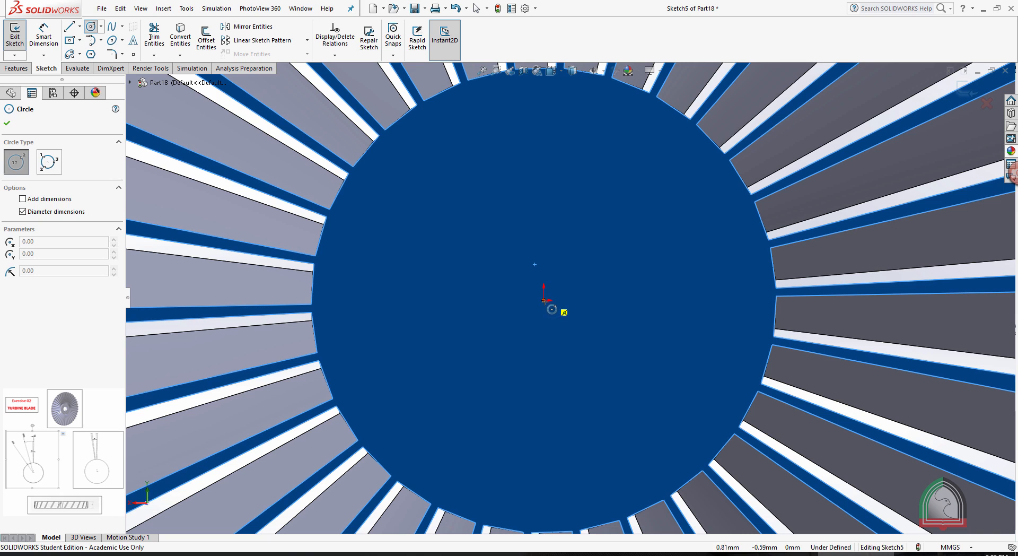
pyautogui.click(544, 300)
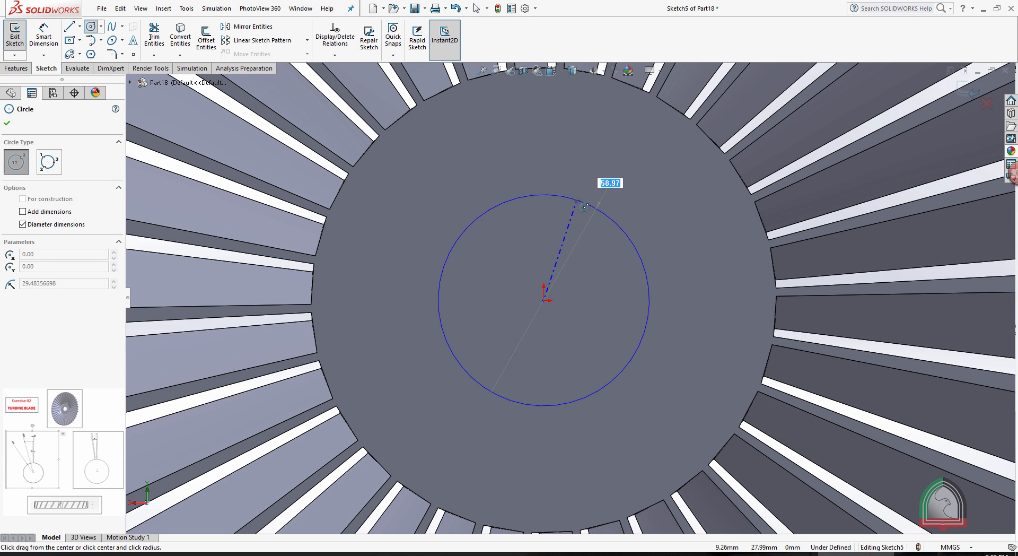
pyautogui.press('Return')
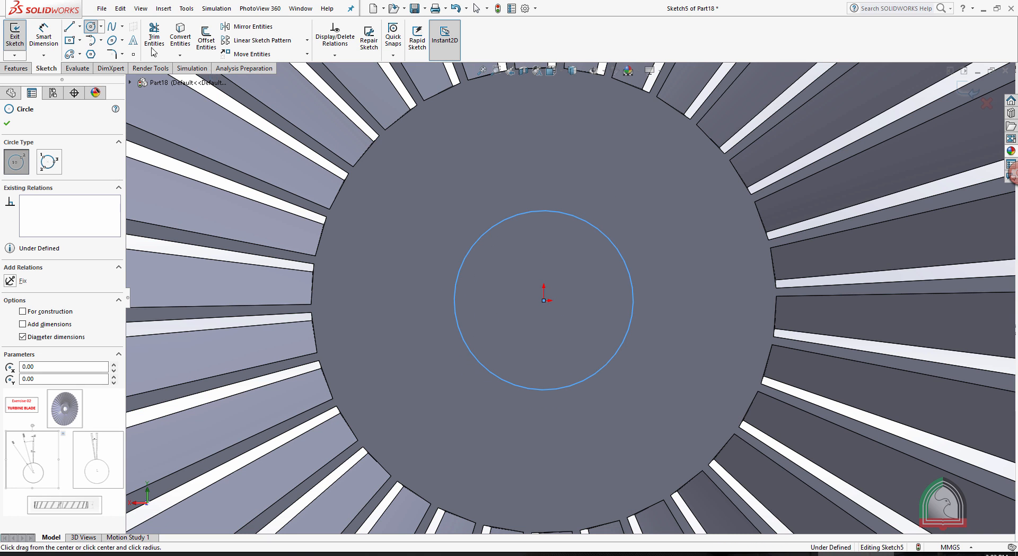
pyautogui.click(43, 37)
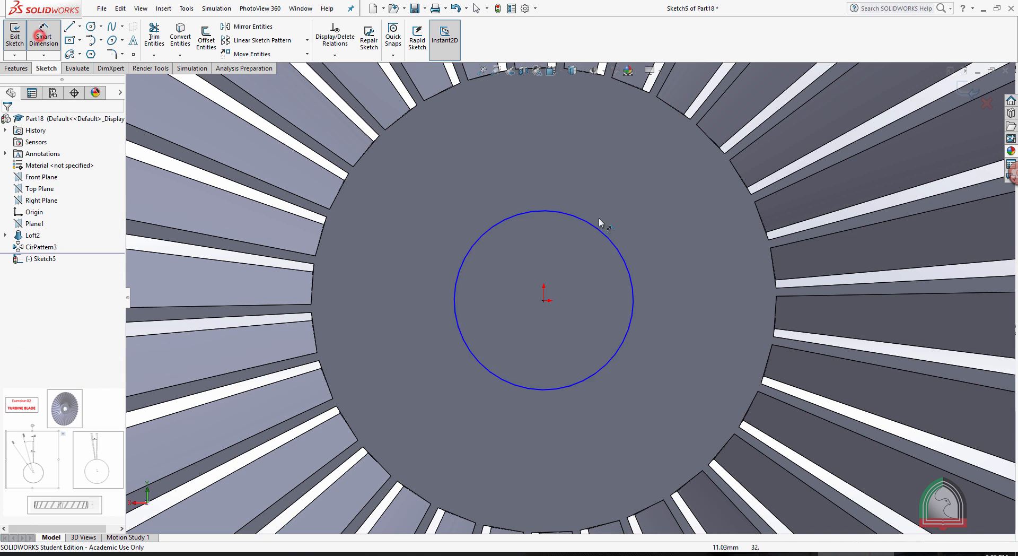
pyautogui.click(621, 254)
pyautogui.click(700, 260)
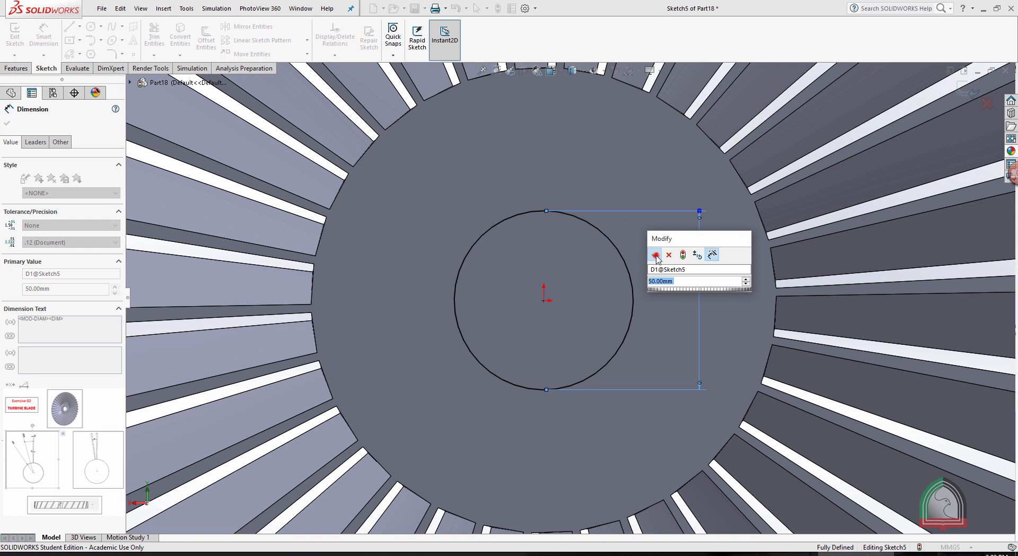
pyautogui.click(658, 258)
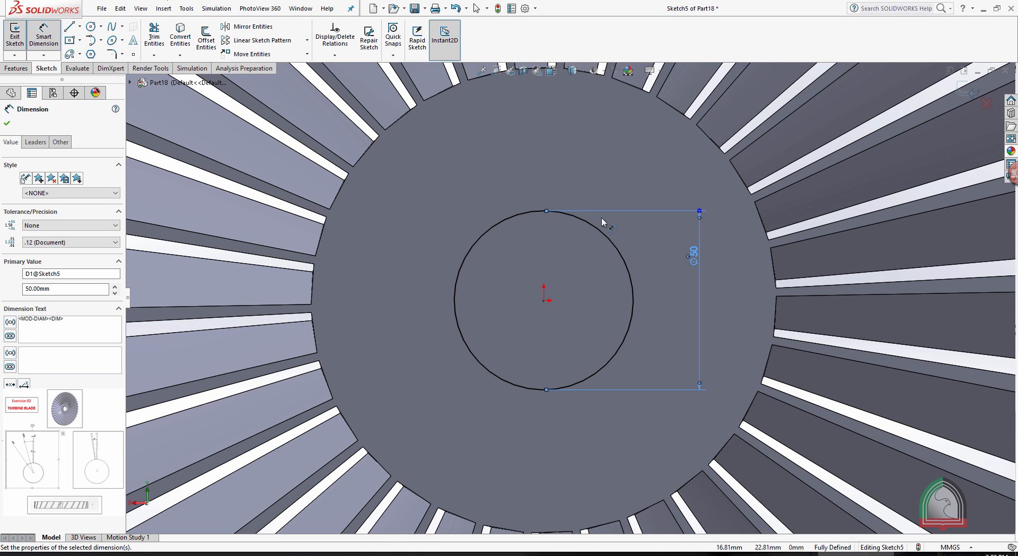
# Sketch a centre rectangle 10 mm wide and 20 mm high on the bore circle's top point, and power-trim it into an open keyway outline.
pyautogui.click(69, 40)
pyautogui.scroll(-3, 555, 201)
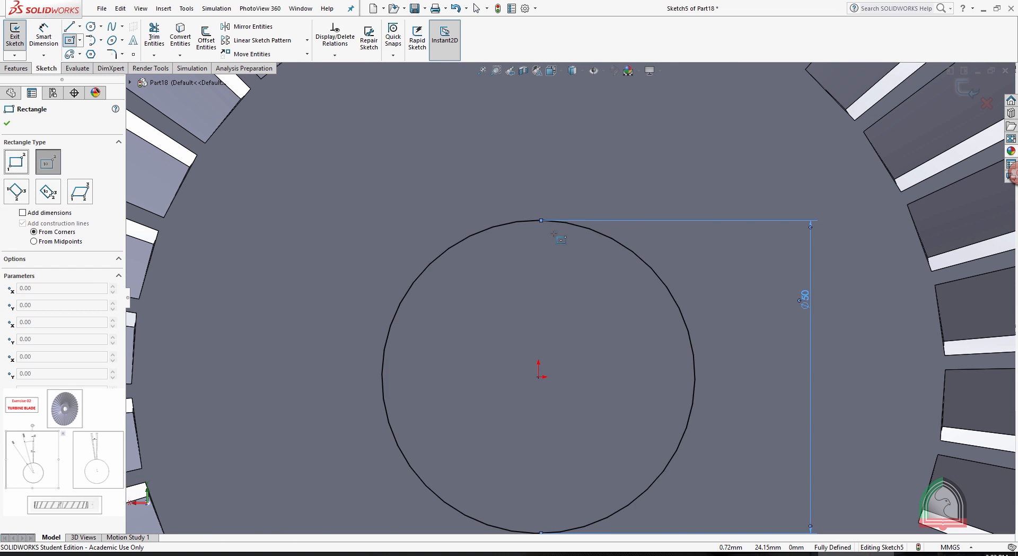
pyautogui.scroll(-3, 541, 226)
pyautogui.click(529, 221)
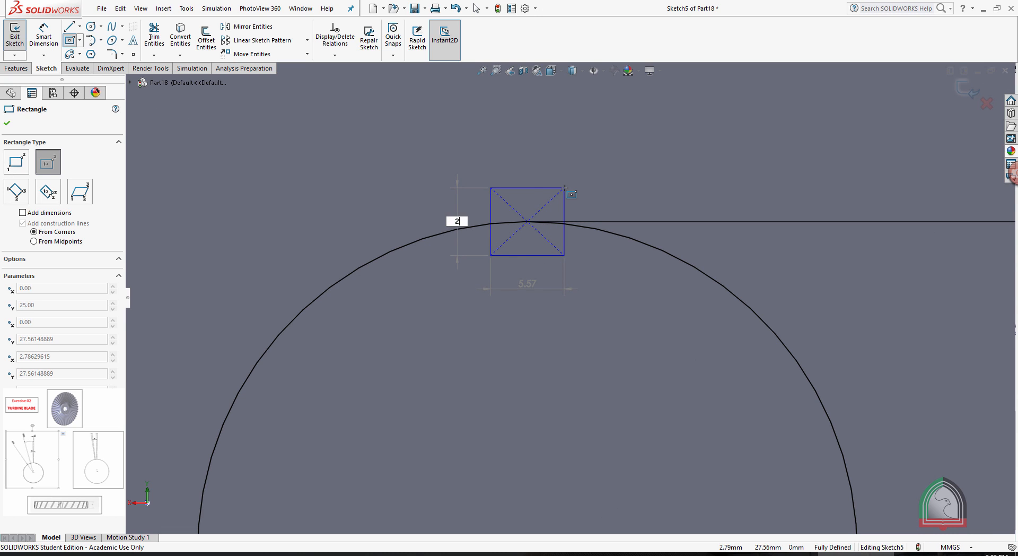
pyautogui.write('0')
pyautogui.press('Tab')
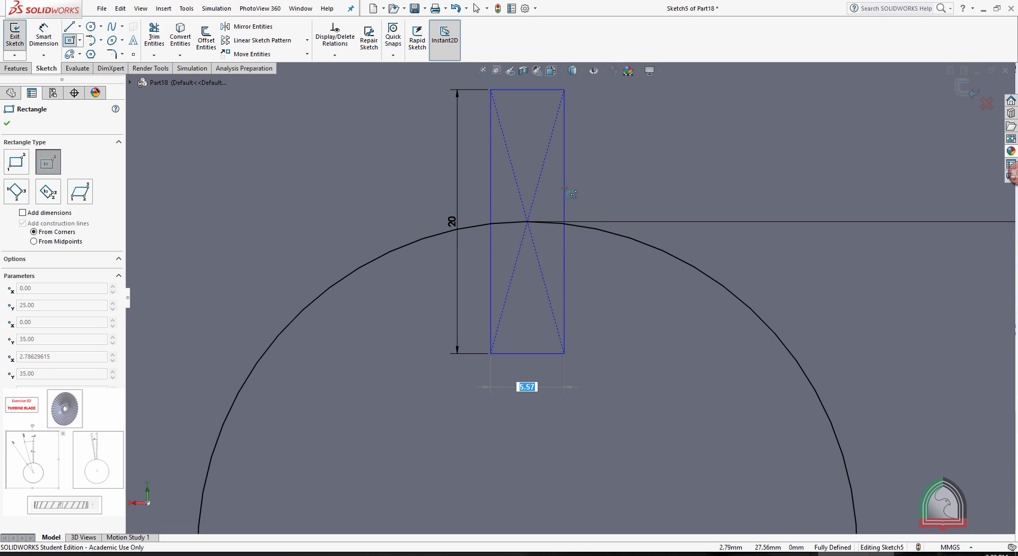
pyautogui.press('Return')
pyautogui.press('Escape')
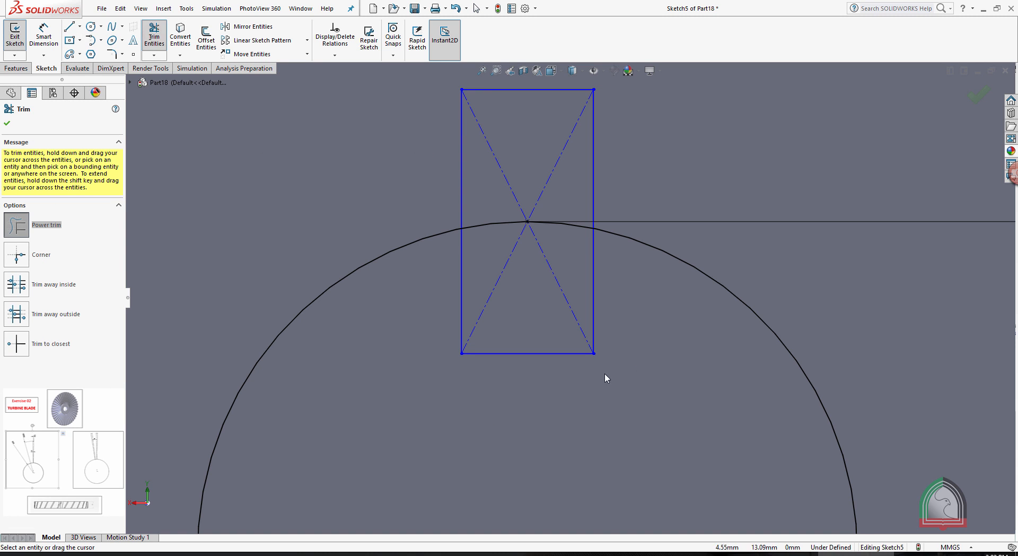
pyautogui.moveTo(632, 357)
pyautogui.mouseDown()
pyautogui.moveTo(509, 359)
pyautogui.moveTo(534, 184)
pyautogui.moveTo(554, 193)
pyautogui.mouseUp()
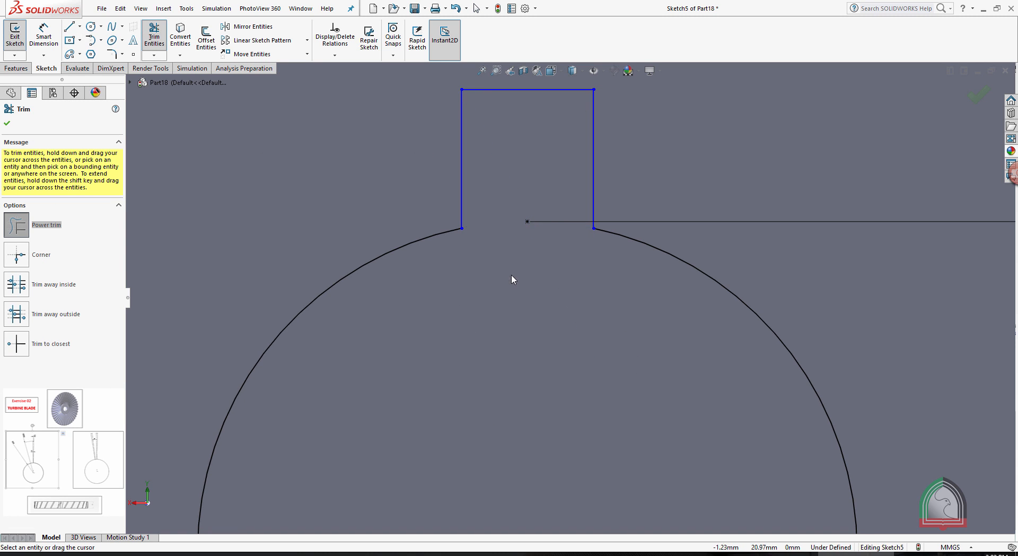
# Dimension the keyway outline at 10 mm wide with 10 mm long sides, and close the sketch.
pyautogui.click(52, 40)
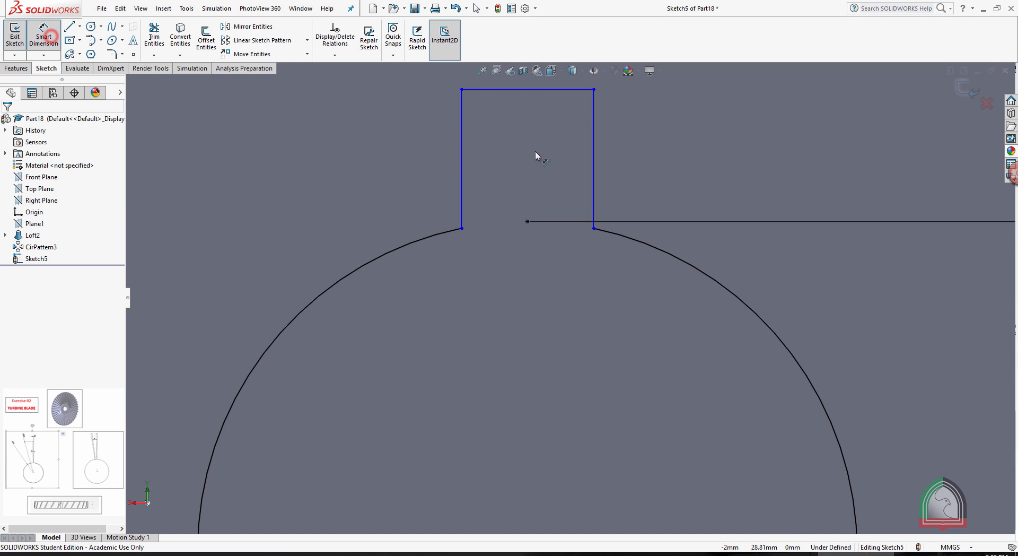
pyautogui.click(512, 90)
pyautogui.click(523, 125)
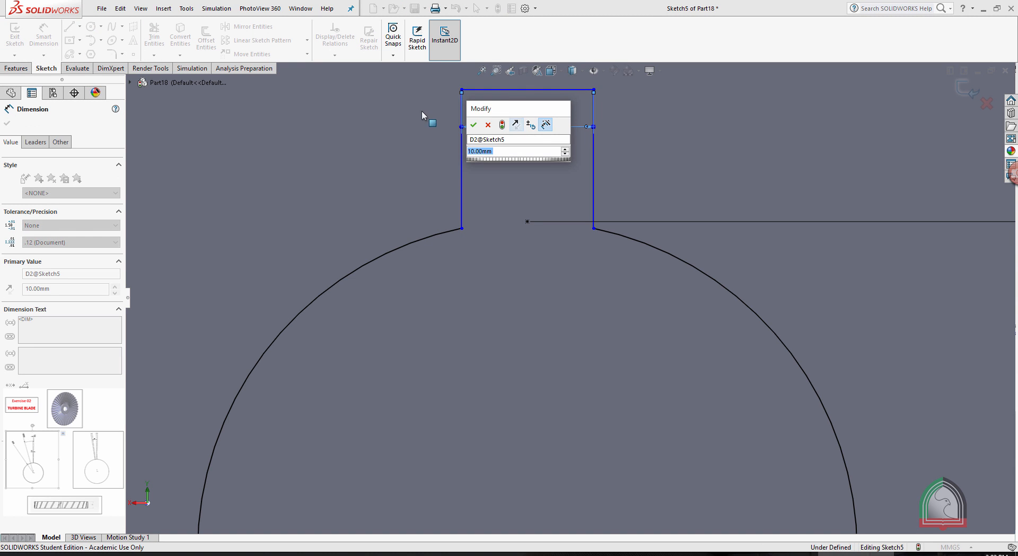
pyautogui.click(473, 125)
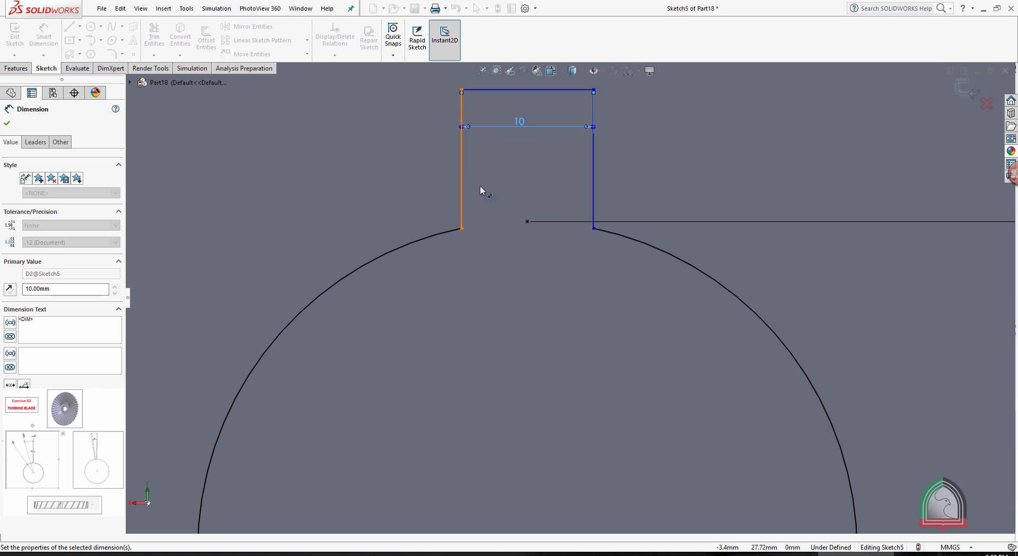
pyautogui.click(453, 170)
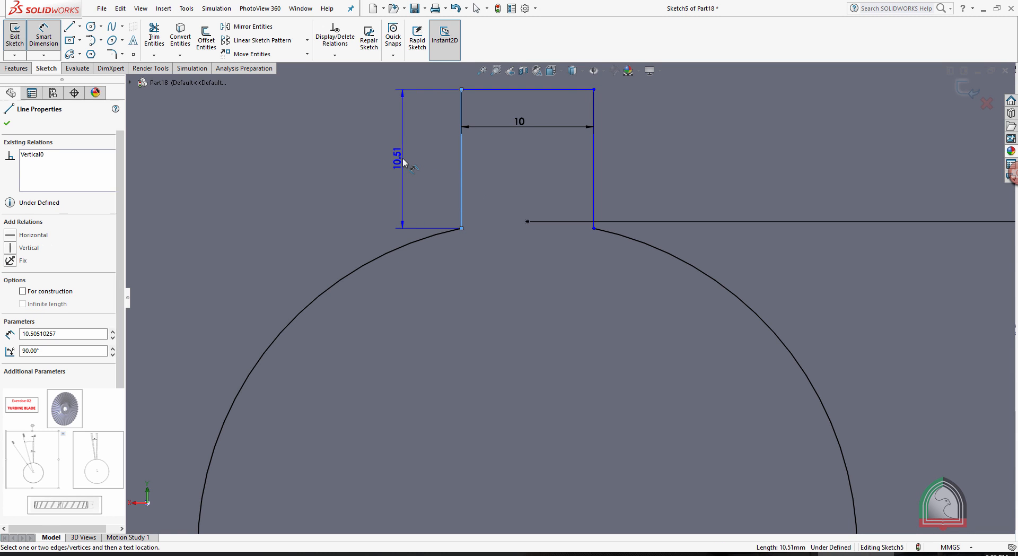
pyautogui.click(404, 161)
pyautogui.write('10')
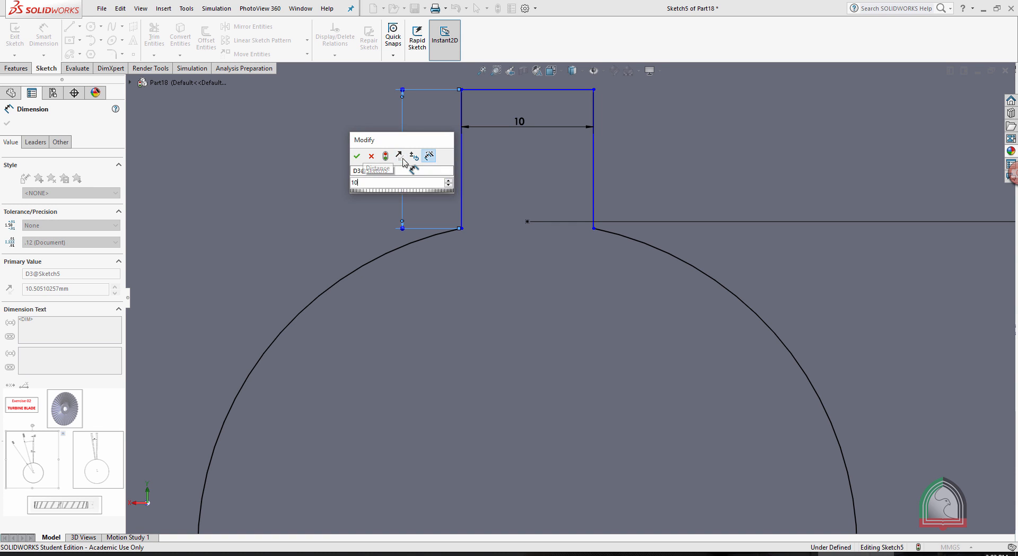
pyautogui.press('Return')
pyautogui.click(873, 195)
pyautogui.press('f')
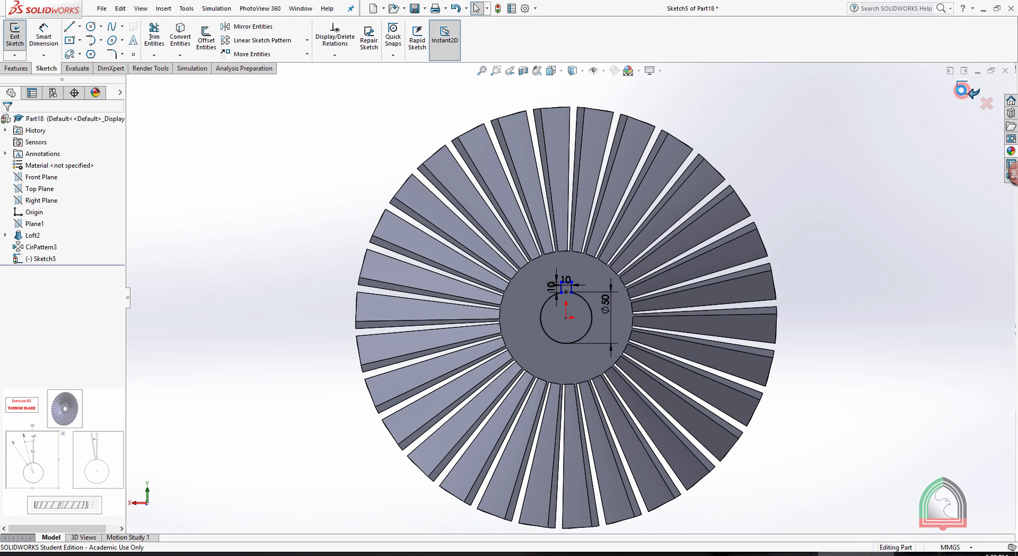
pyautogui.click(962, 93)
# Cut the keyed bore profile through the hub with an Extruded Cut set to Through All.
pyautogui.moveTo(891, 169); pyautogui.dragTo(836, 221, button='middle')
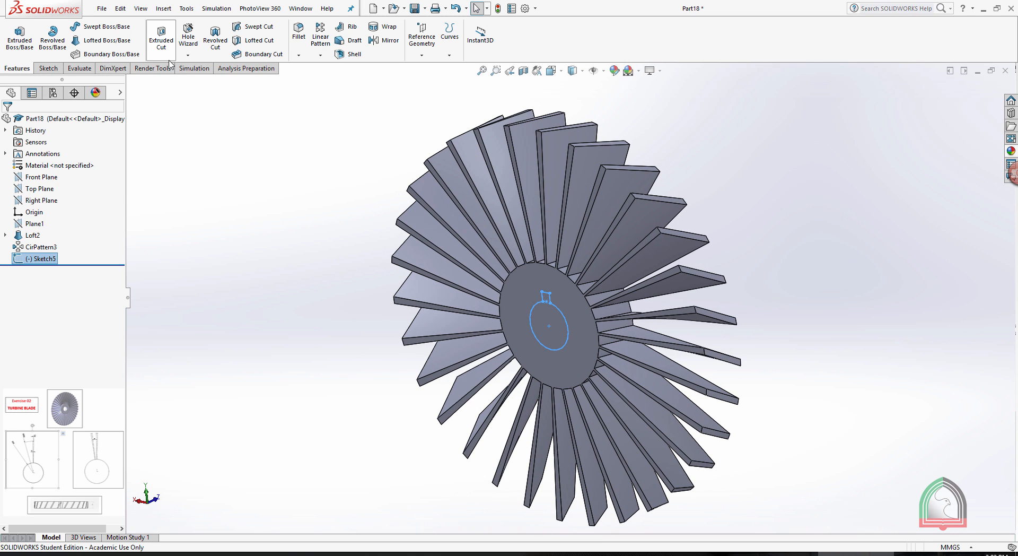
pyautogui.click(161, 37)
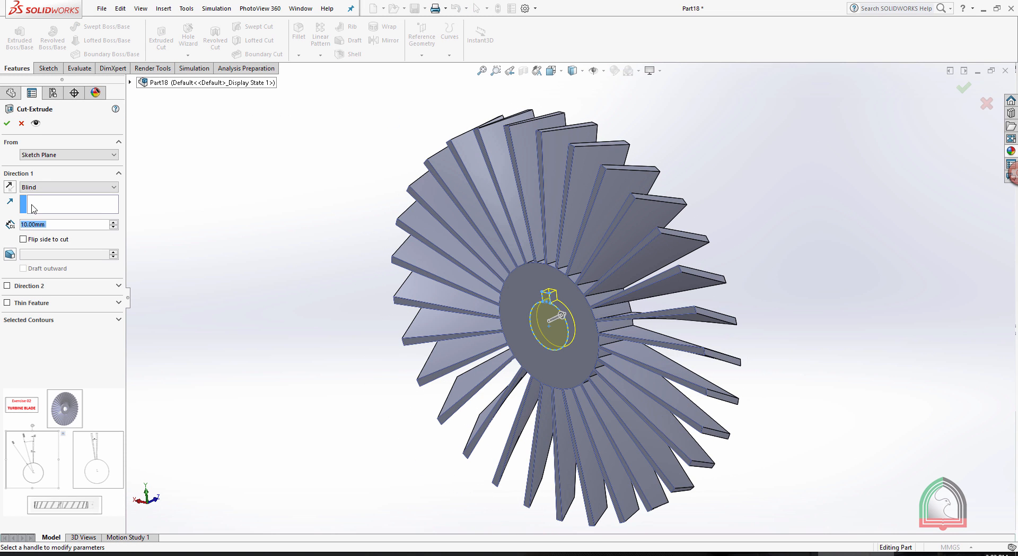
pyautogui.click(29, 187)
pyautogui.click(36, 204)
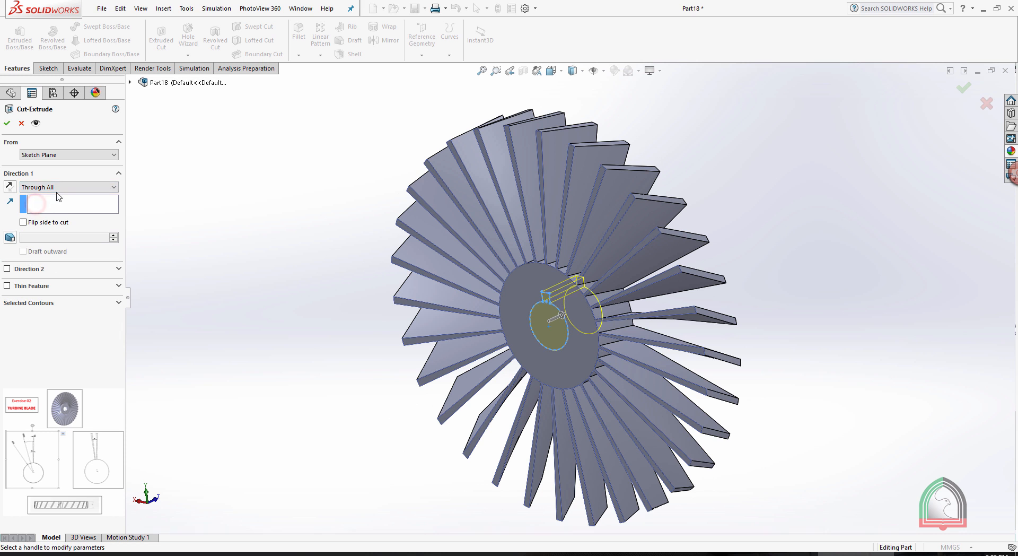
pyautogui.click(7, 123)
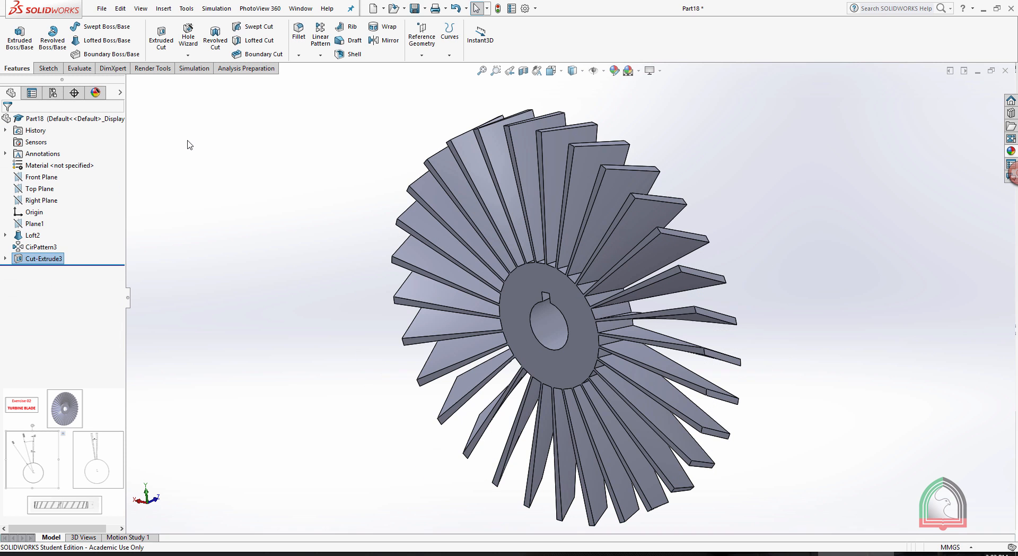
# Apply the yellow high gloss plastic appearance to the whole turbine part.
pyautogui.click(188, 140)
pyautogui.scroll(-2, 216, 186)
pyautogui.moveTo(216, 186); pyautogui.dragTo(347, 275, button='middle')
pyautogui.moveTo(747, 189); pyautogui.dragTo(715, 174, button='middle')
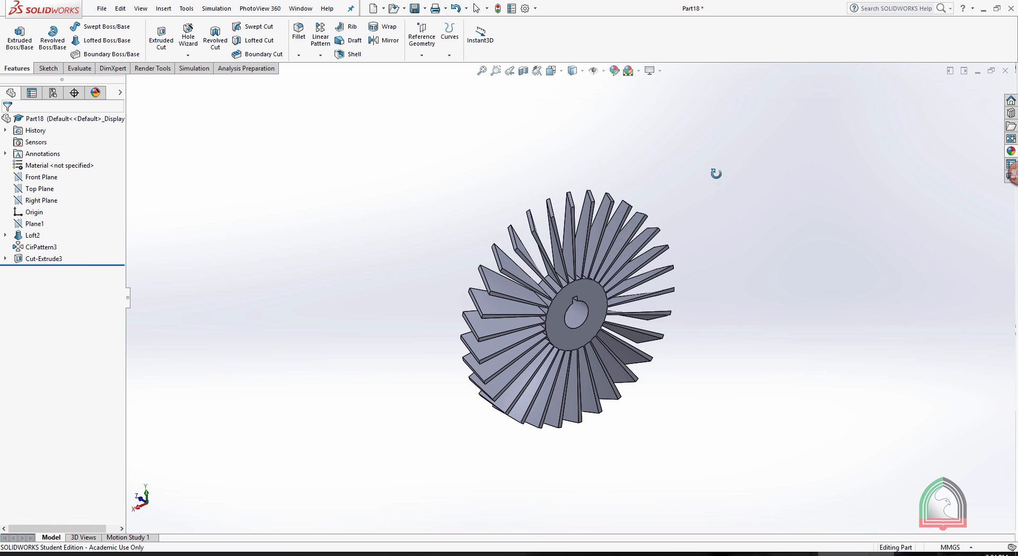
pyautogui.click(1011, 151)
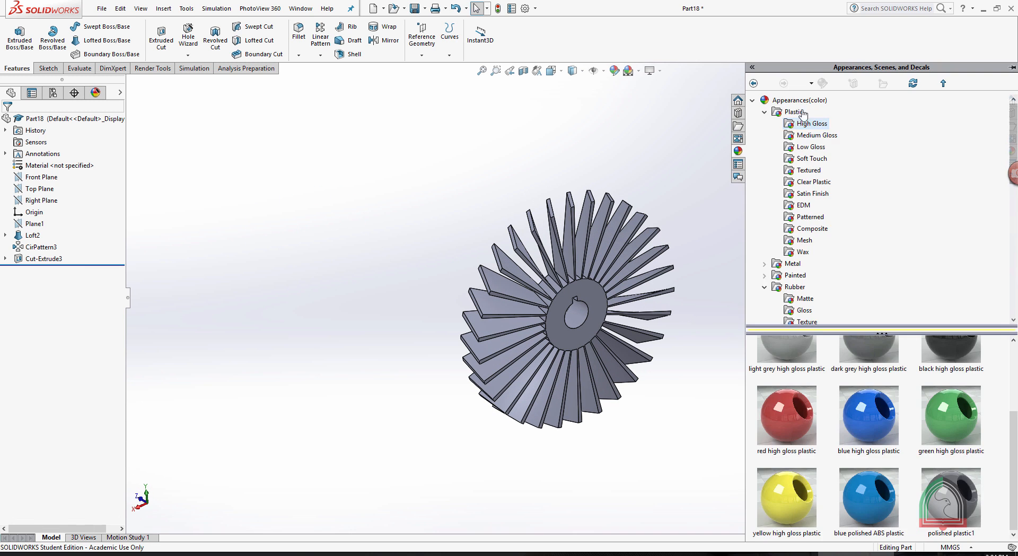
pyautogui.click(775, 113)
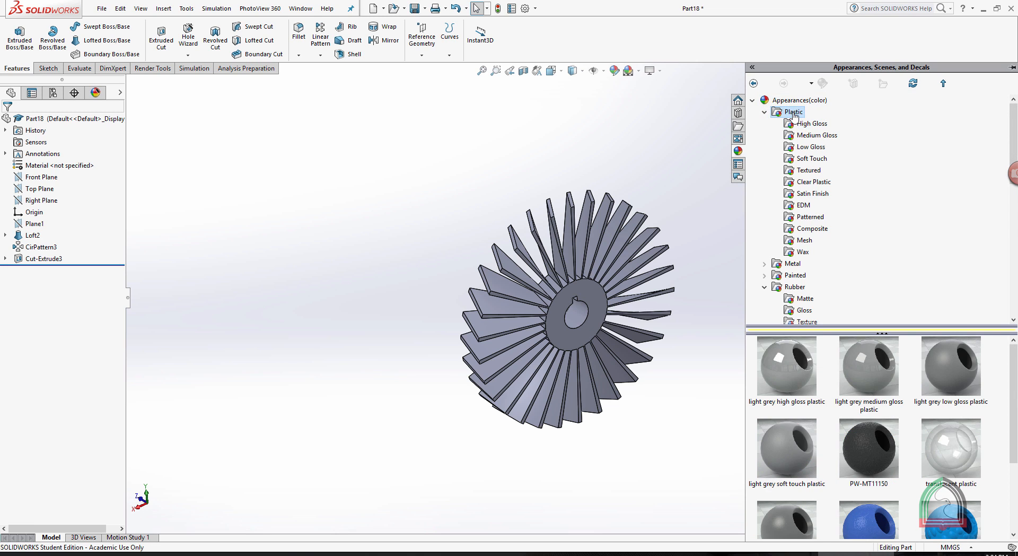
pyautogui.click(805, 124)
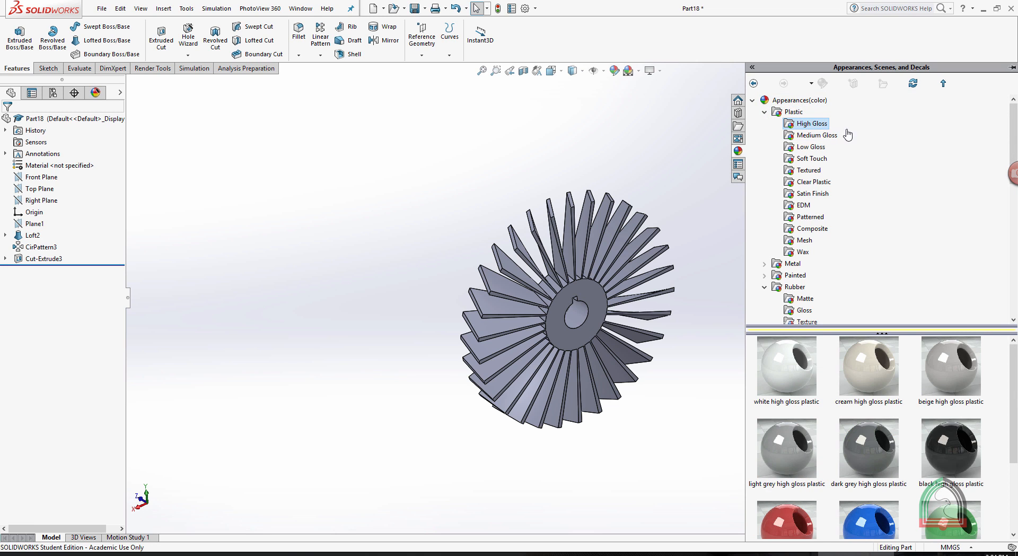
pyautogui.scroll(-2, 882, 427)
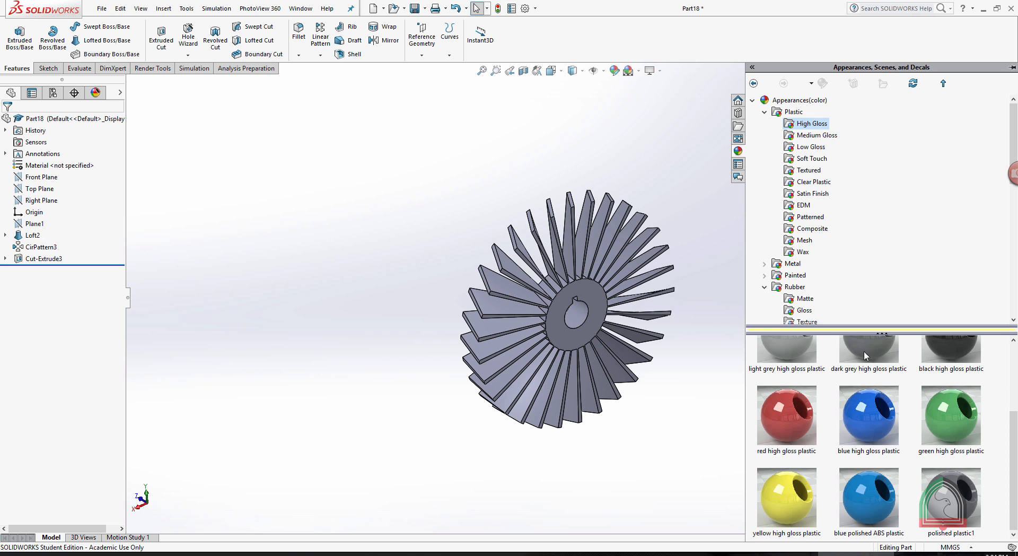
pyautogui.doubleClick(793, 493)
pyautogui.click(688, 213)
# Turn the turbine to show its bored hub face at an angle, and start a PhotoView 360 final render.
pyautogui.moveTo(726, 314); pyautogui.dragTo(661, 285, button='middle')
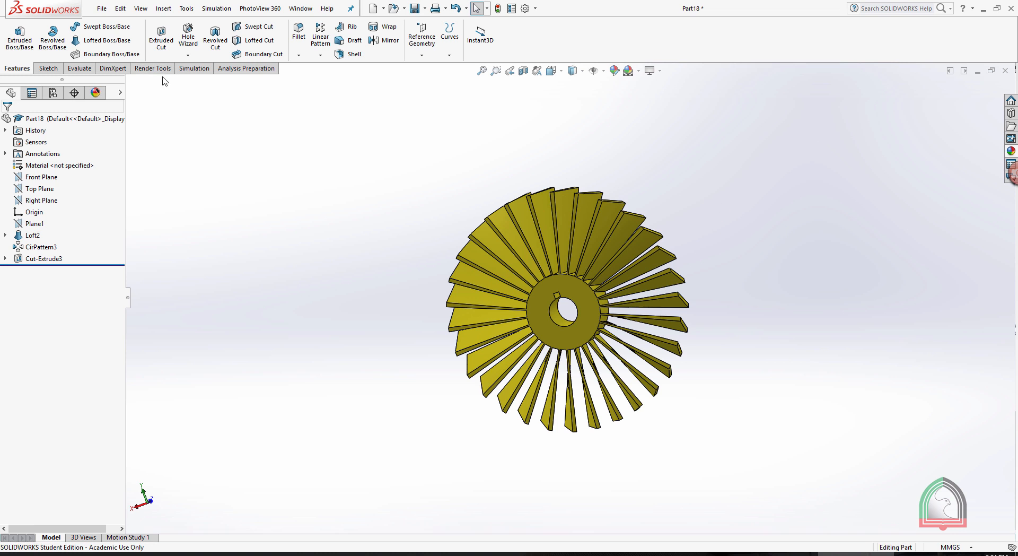
pyautogui.click(142, 69)
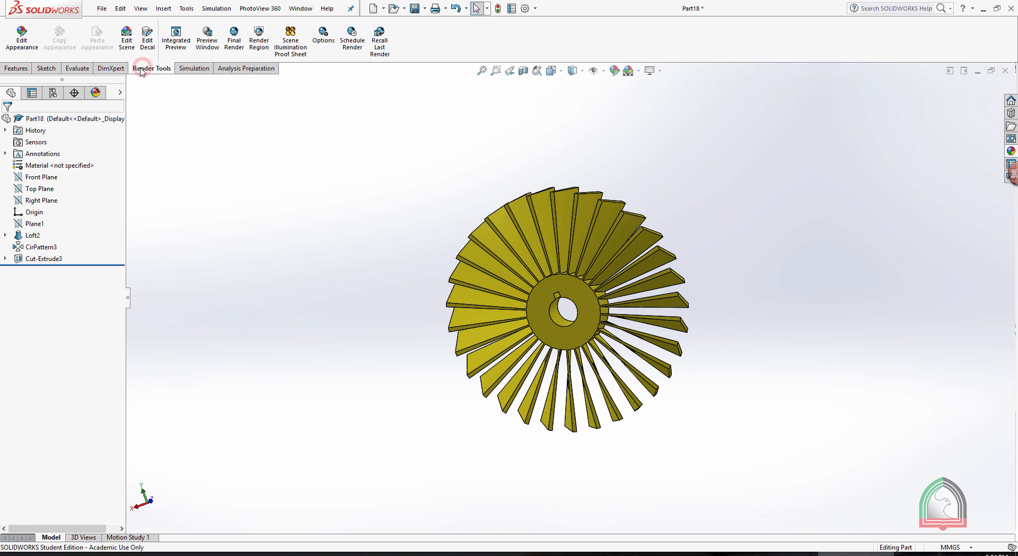
pyautogui.click(235, 33)
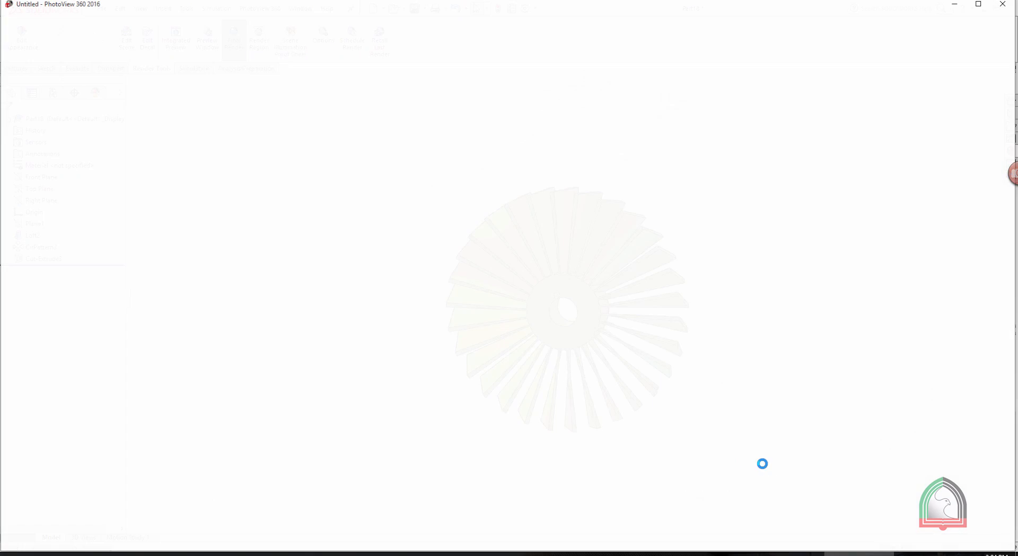
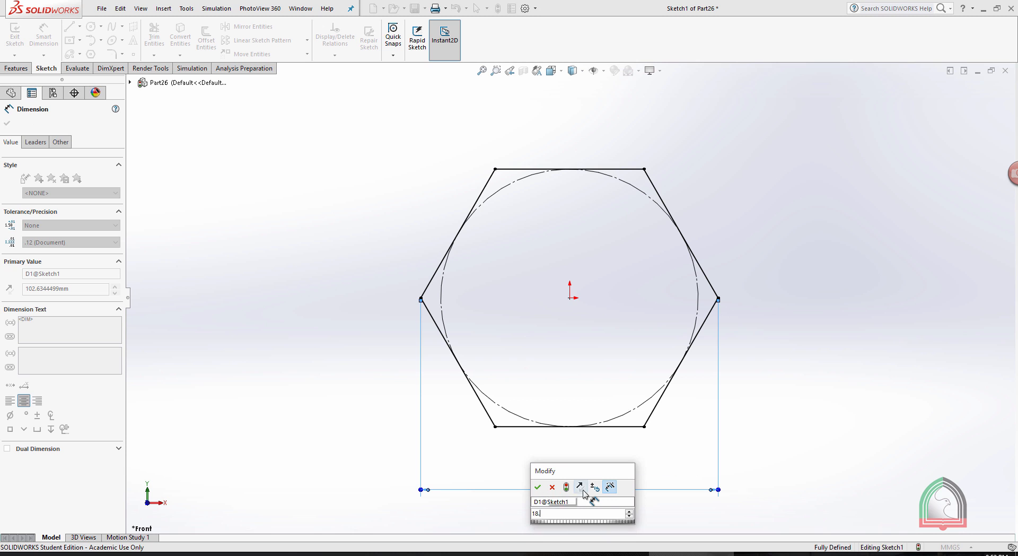
# Set the hexagon's corner-to-corner width to 18.60 mm.
pyautogui.press('Return')
pyautogui.click(926, 402)
pyautogui.press('Escape')
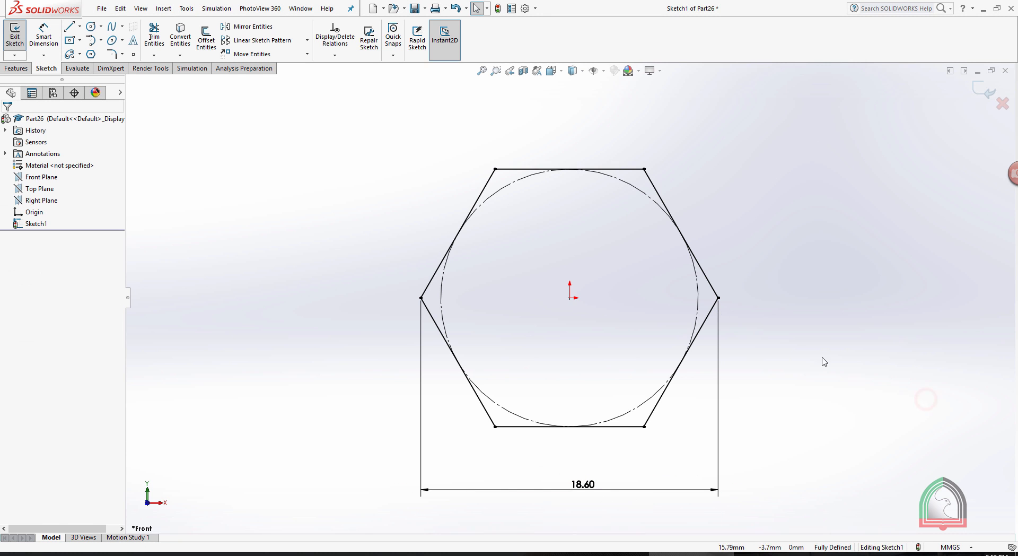
# Check the bolt head's thickness on the Exercise 03 drawing, and extrude the hexagon sketch 7 mm.
pyautogui.click(613, 553)
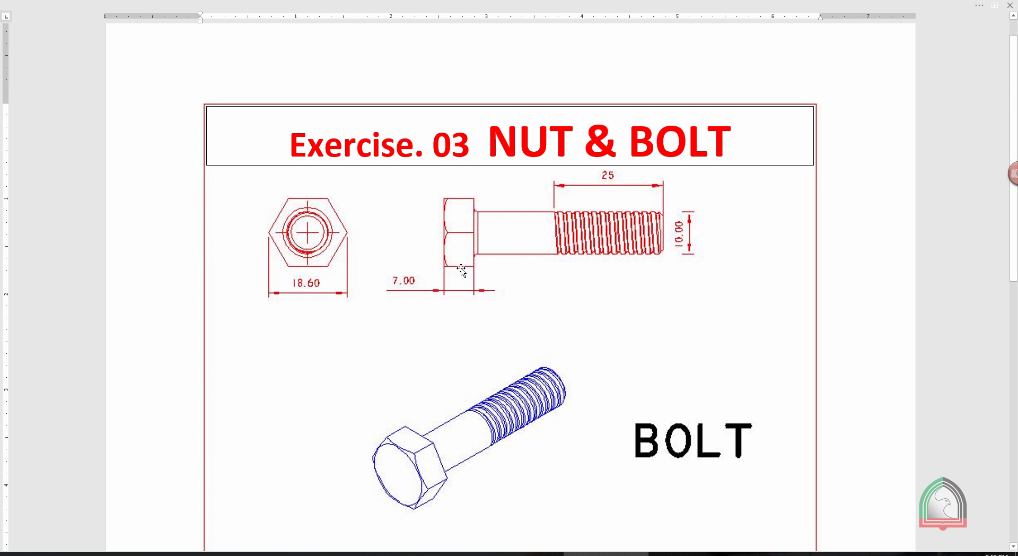
pyautogui.click(691, 553)
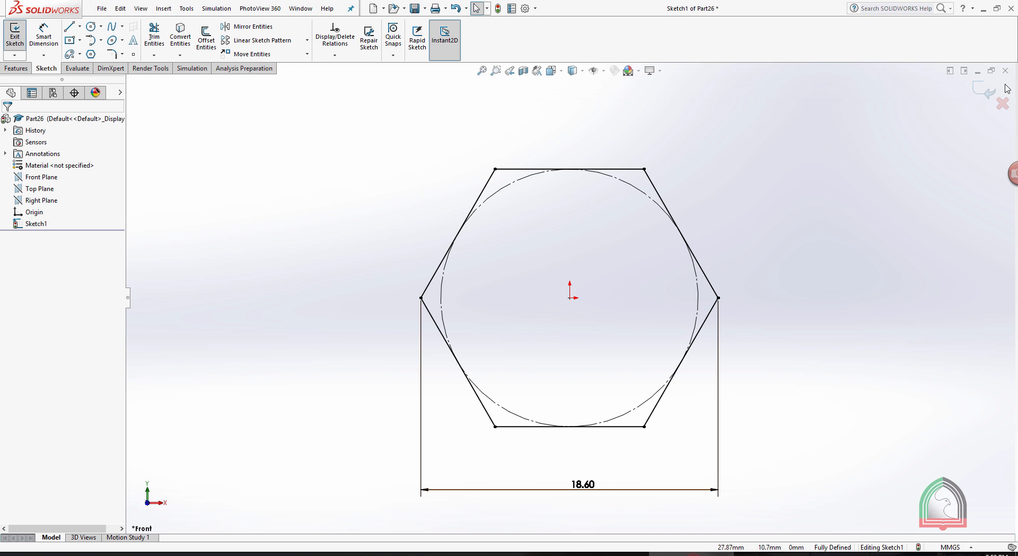
pyautogui.click(979, 94)
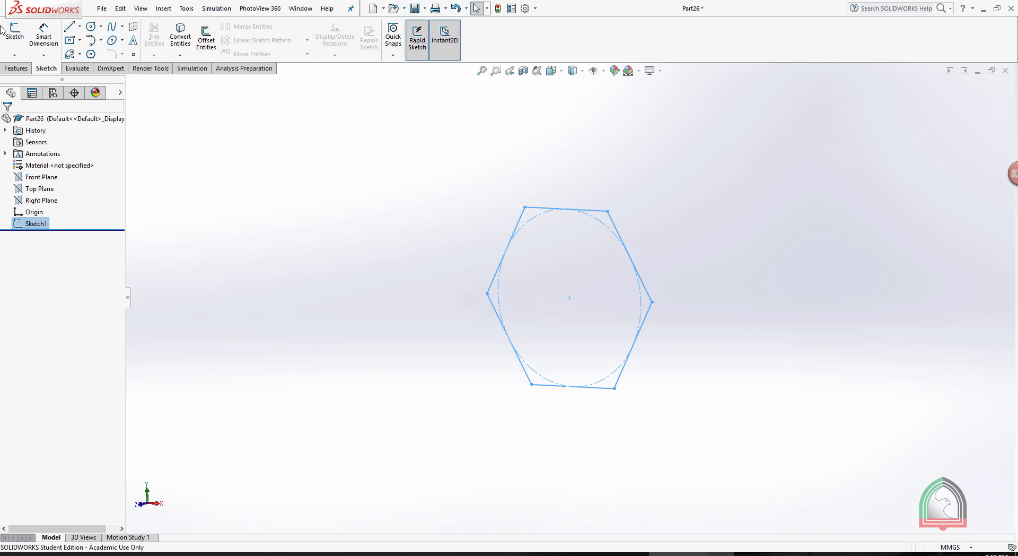
pyautogui.click(8, 67)
pyautogui.click(21, 37)
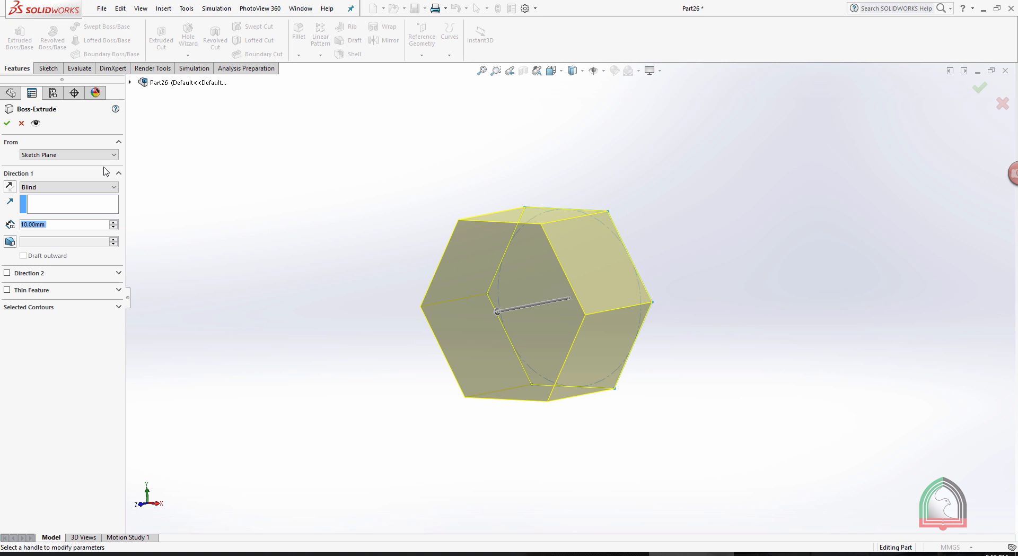
pyautogui.write('7')
pyautogui.press('Return')
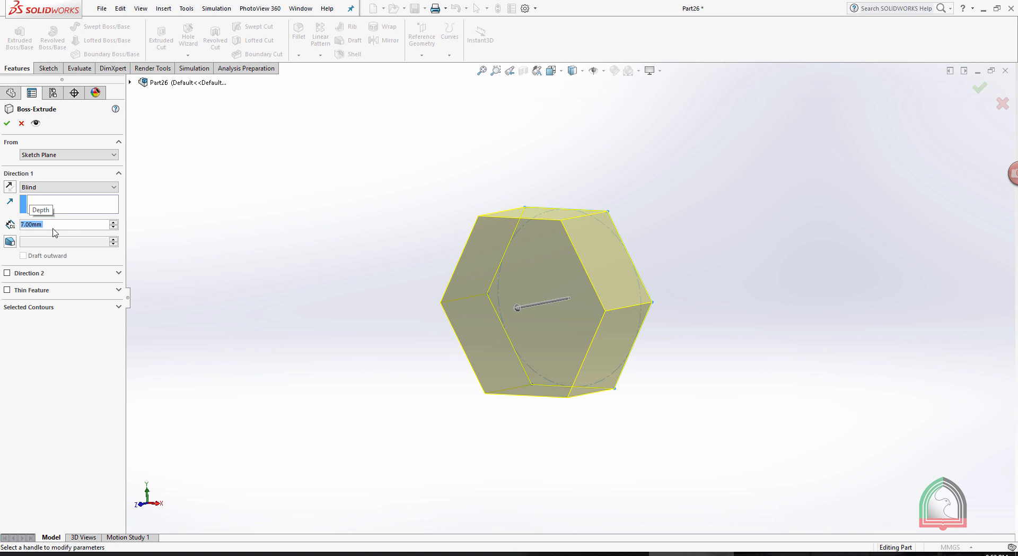
pyautogui.click(7, 123)
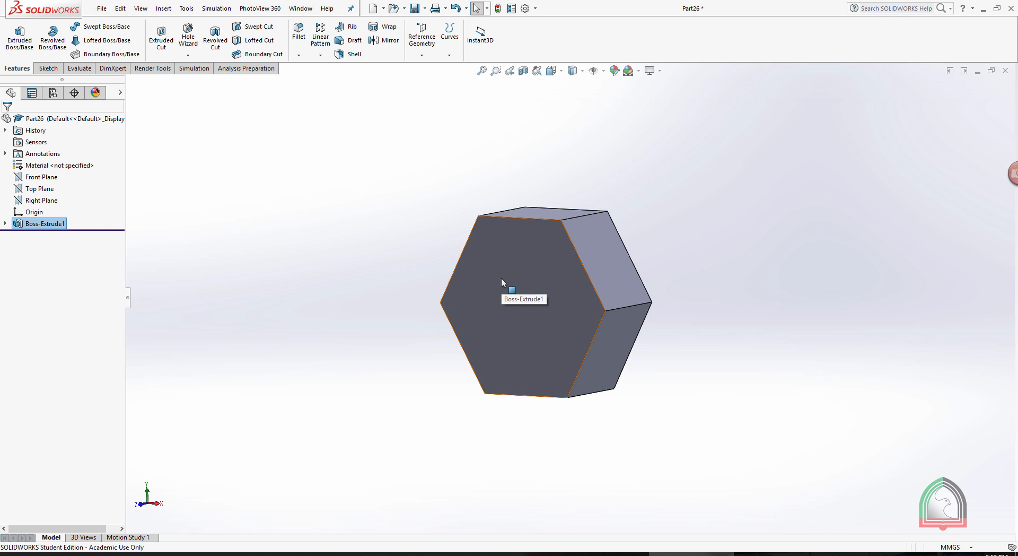
# Examine the Exercise 03 bolt drawing, and play the earlier YouTube tutorial's passage on the drafted cut that rounds the nut's corners.
pyautogui.click(604, 553)
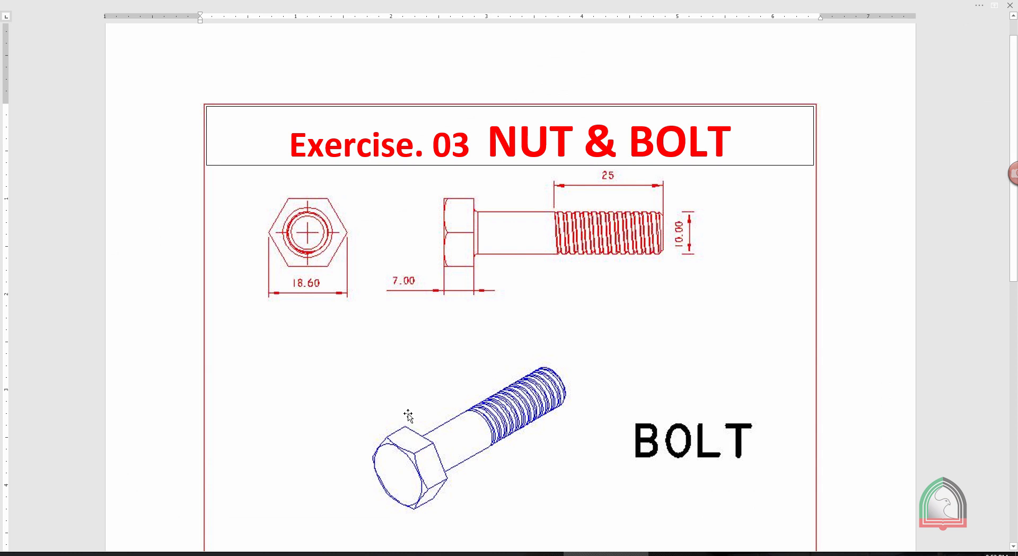
pyautogui.scroll(-2, 411, 490)
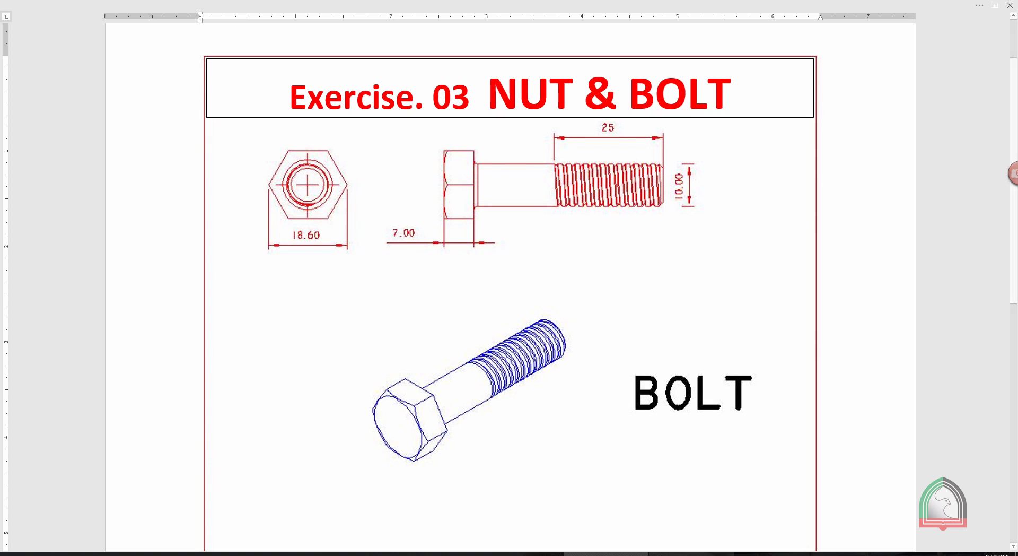
pyautogui.click(689, 553)
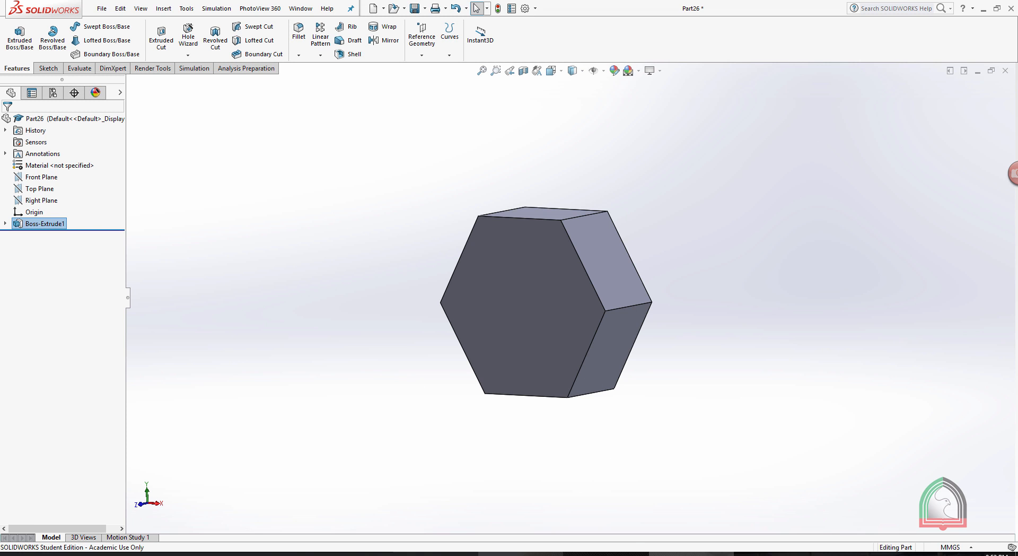
pyautogui.click(567, 518)
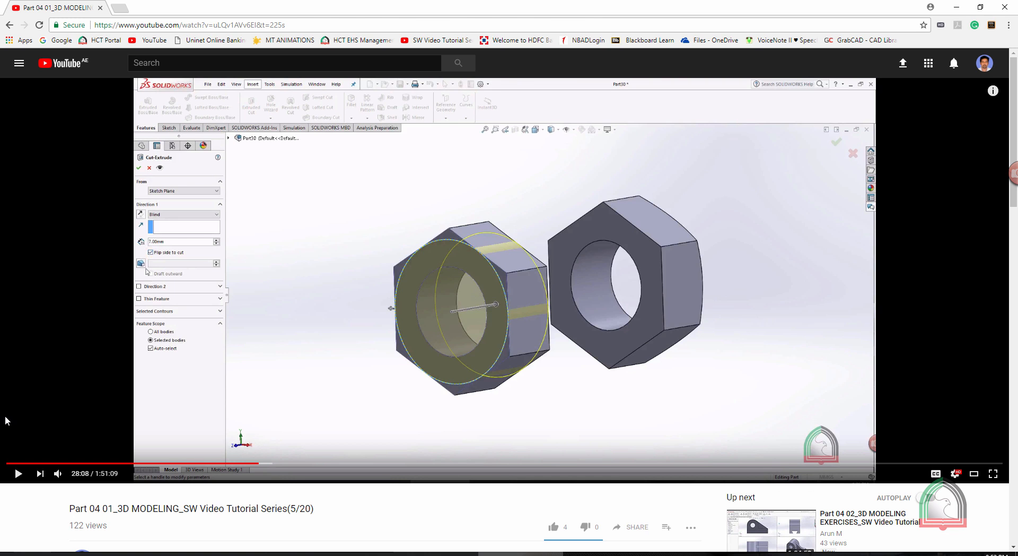
pyautogui.click(17, 473)
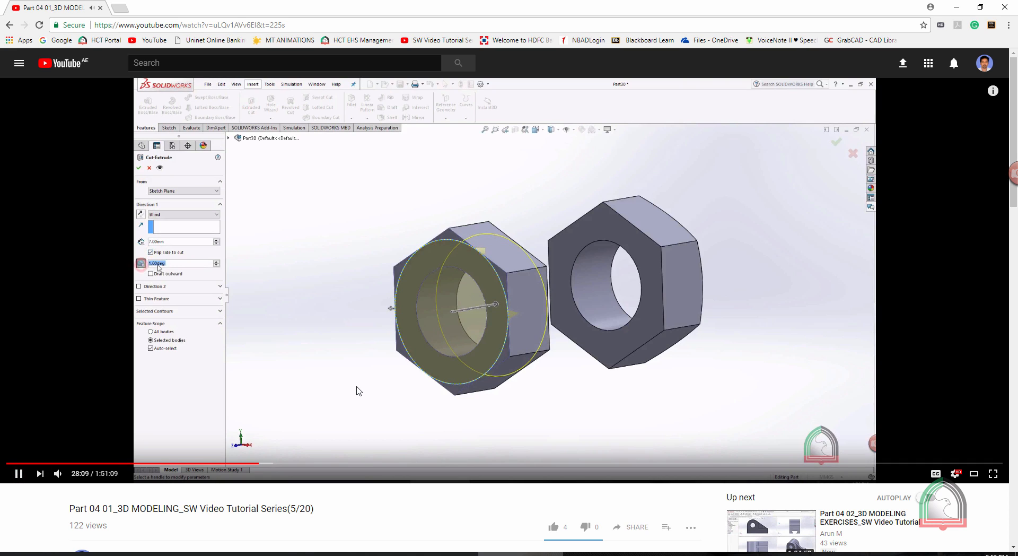
pyautogui.press('Right')
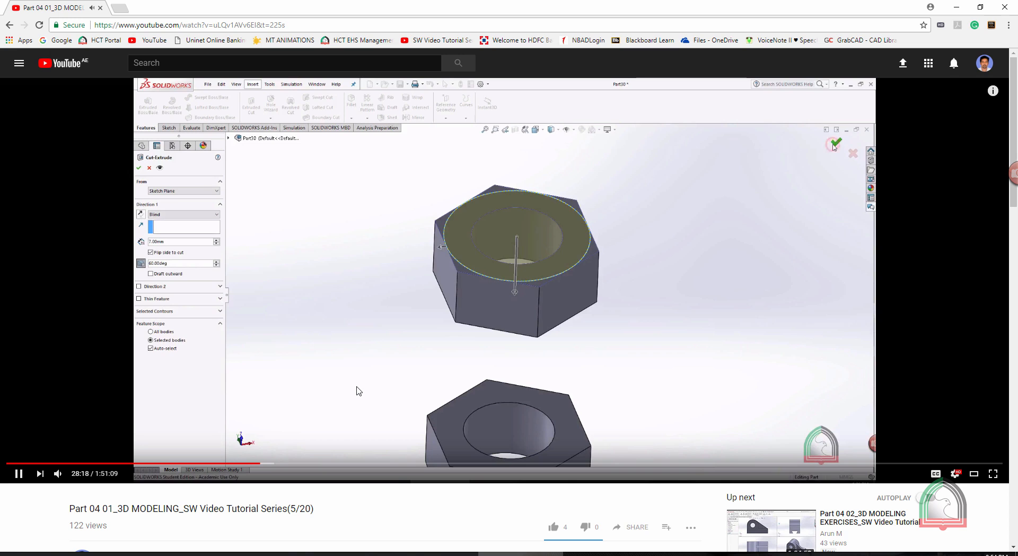
pyautogui.press('space')
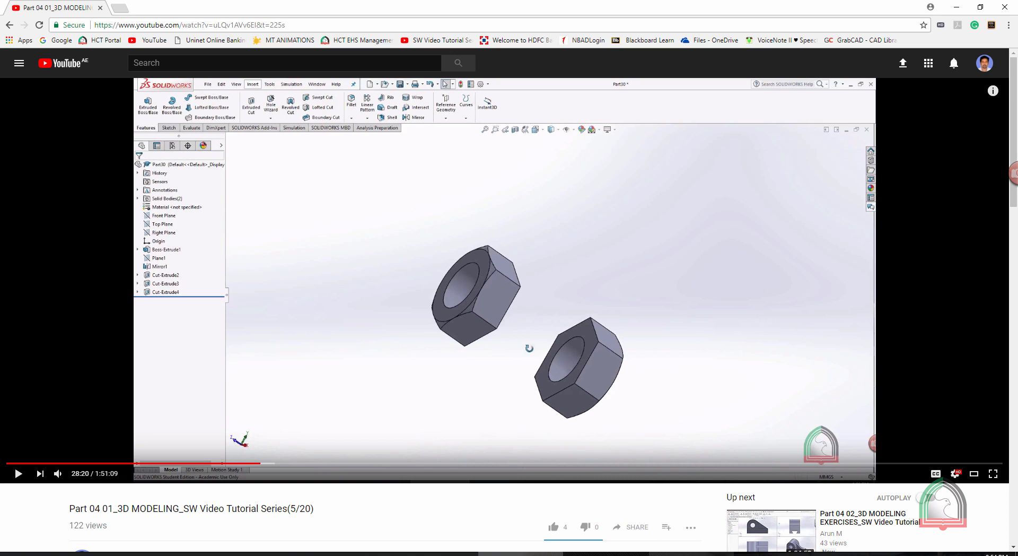
pyautogui.click(691, 554)
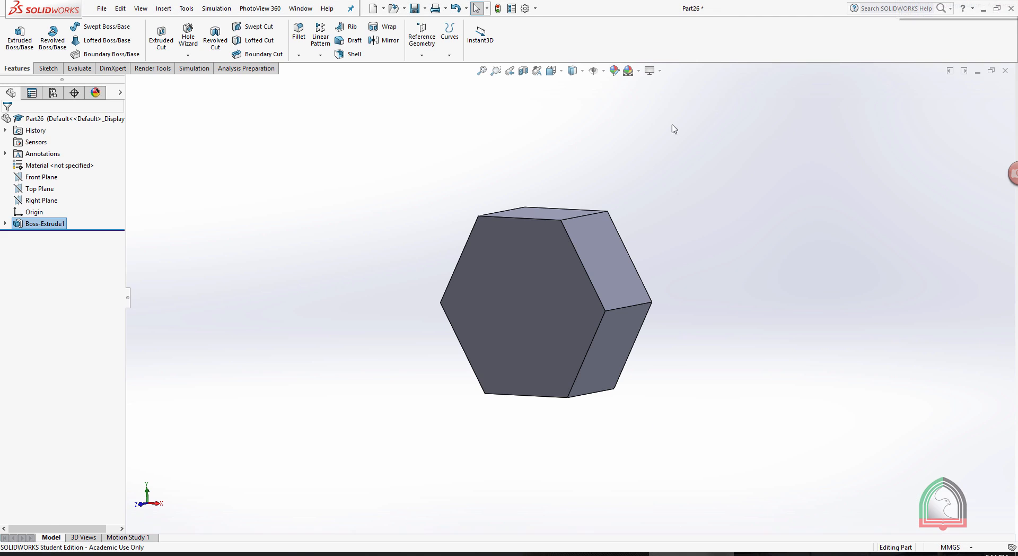
# Sketch a circle about 16 mm in diameter on the hexagonal head's front face, centred on the origin and touching the flats, and close the sketch.
pyautogui.click(520, 291)
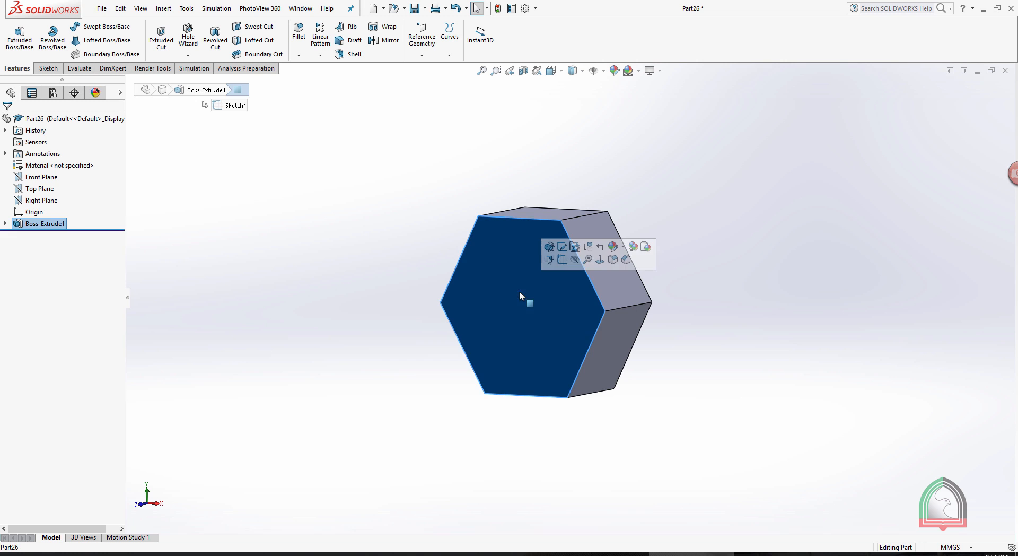
pyautogui.click(562, 261)
pyautogui.press('space')
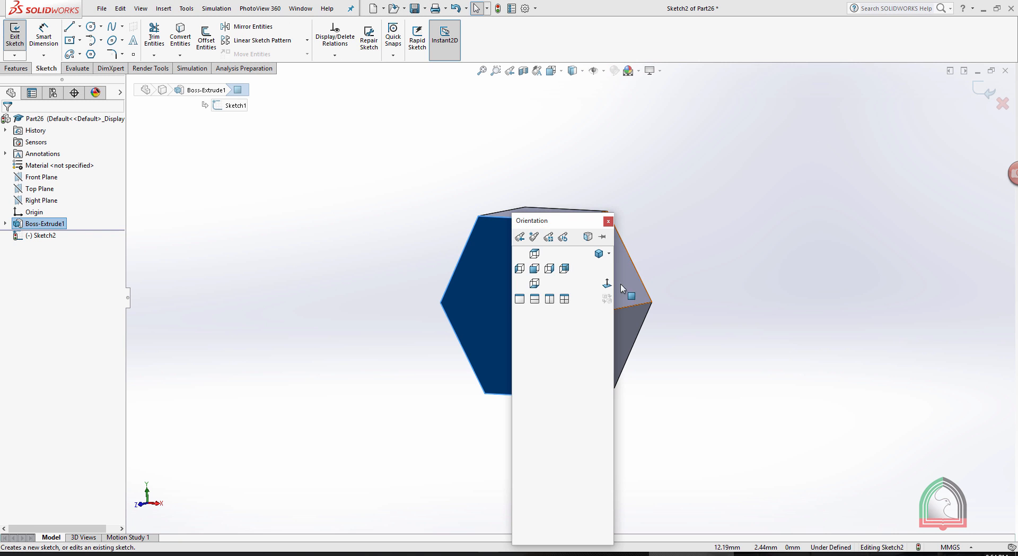
pyautogui.click(606, 284)
pyautogui.click(805, 158)
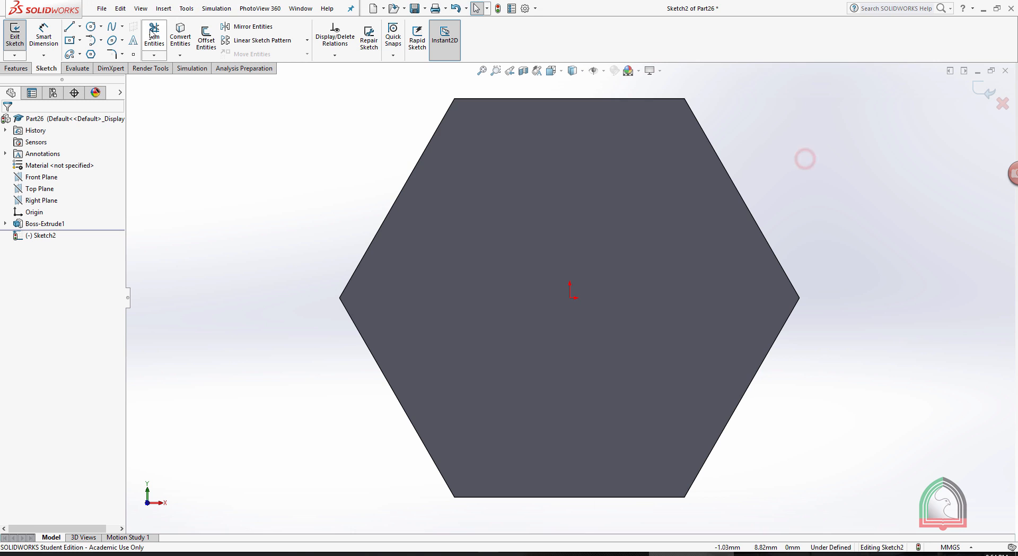
pyautogui.click(91, 28)
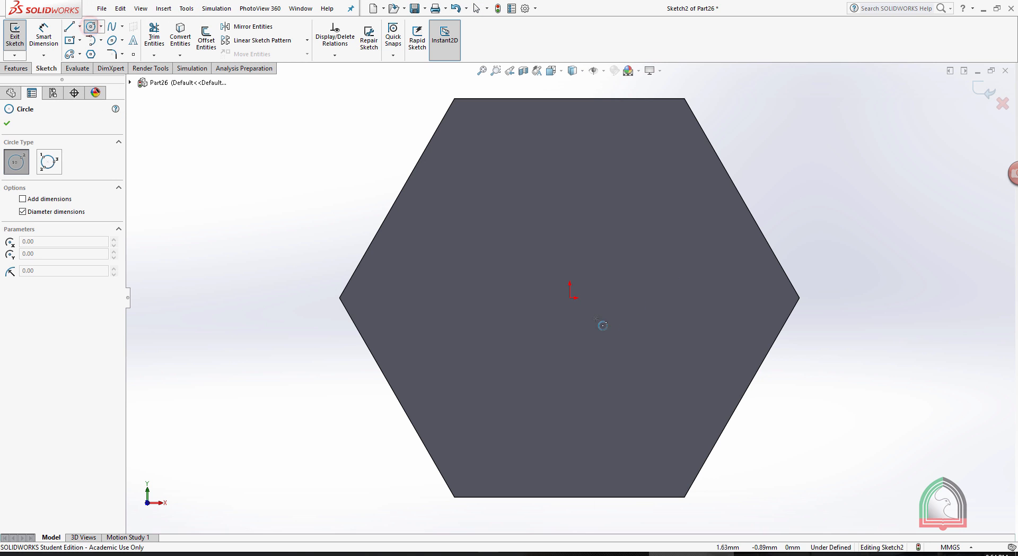
pyautogui.click(569, 298)
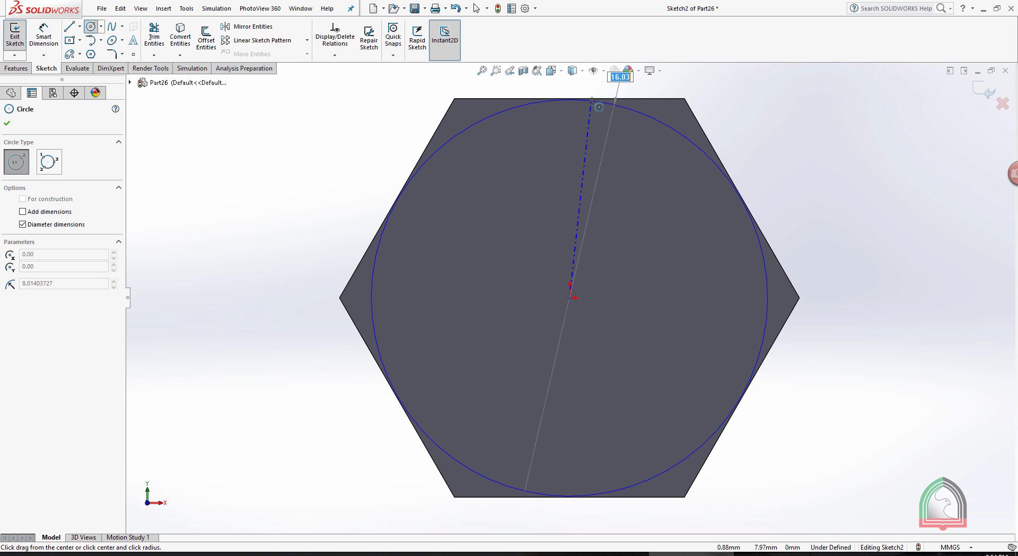
pyautogui.click(591, 99)
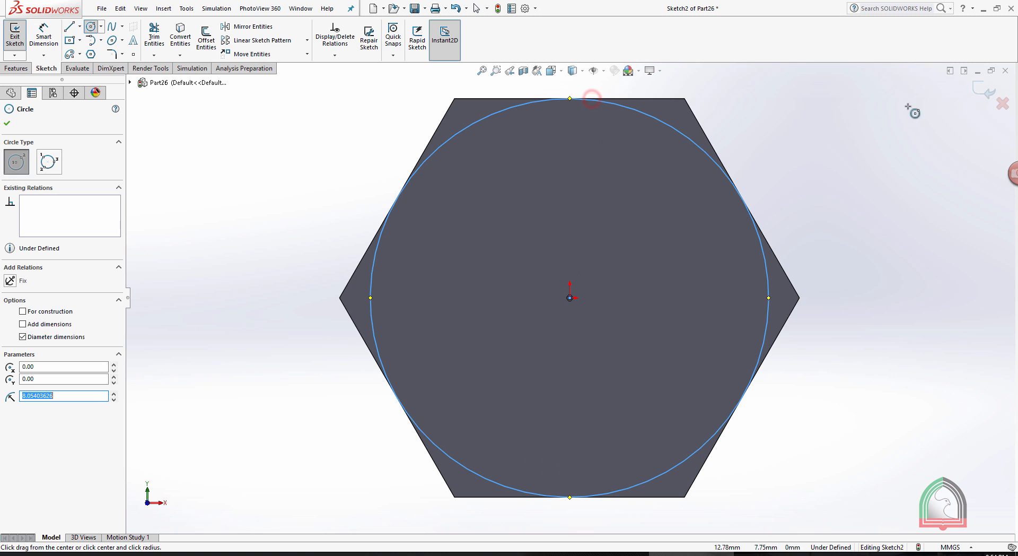
pyautogui.click(985, 92)
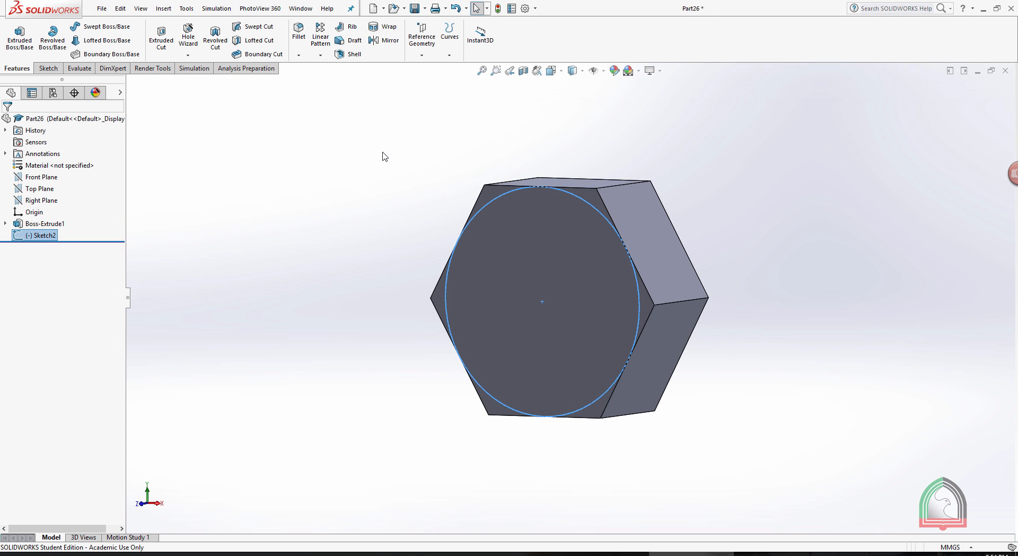
# Round off the head's corners with a 7 mm Extruded Cut of the circle, using Flip side to cut and a 60° draft.
pyautogui.click(162, 43)
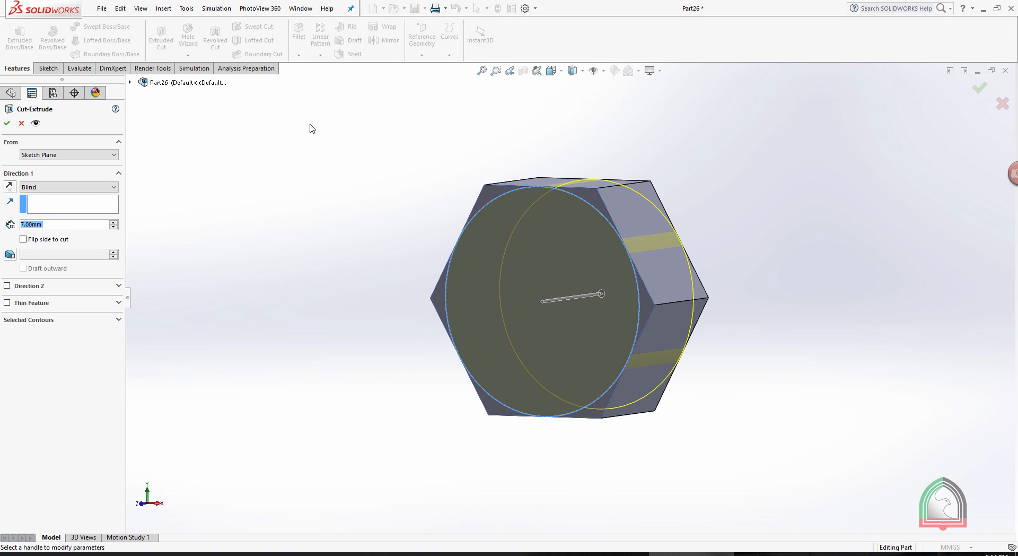
pyautogui.click(23, 239)
pyautogui.click(10, 255)
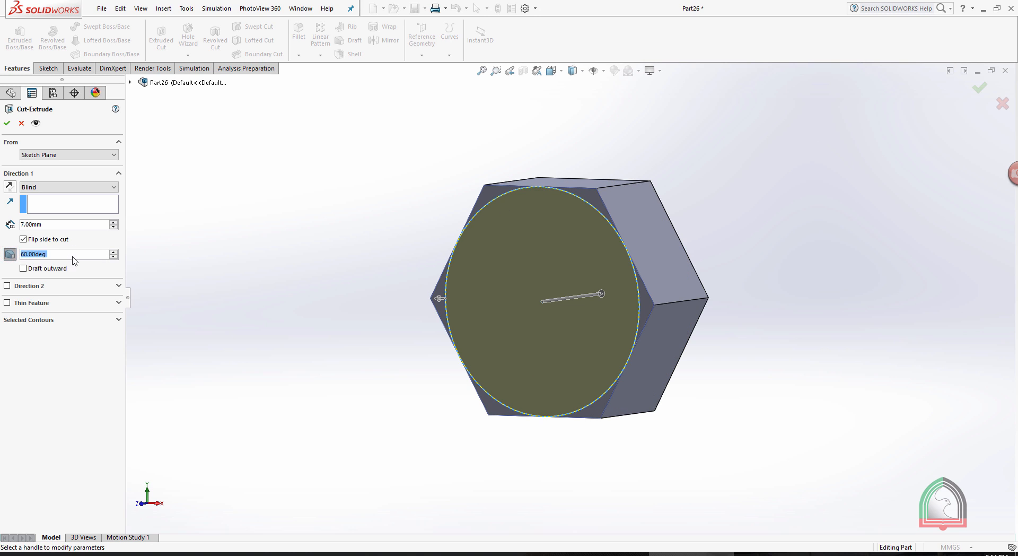
pyautogui.click(68, 257)
pyautogui.moveTo(56, 253); pyautogui.dragTo(1, 251)
pyautogui.click(261, 216)
pyautogui.click(6, 123)
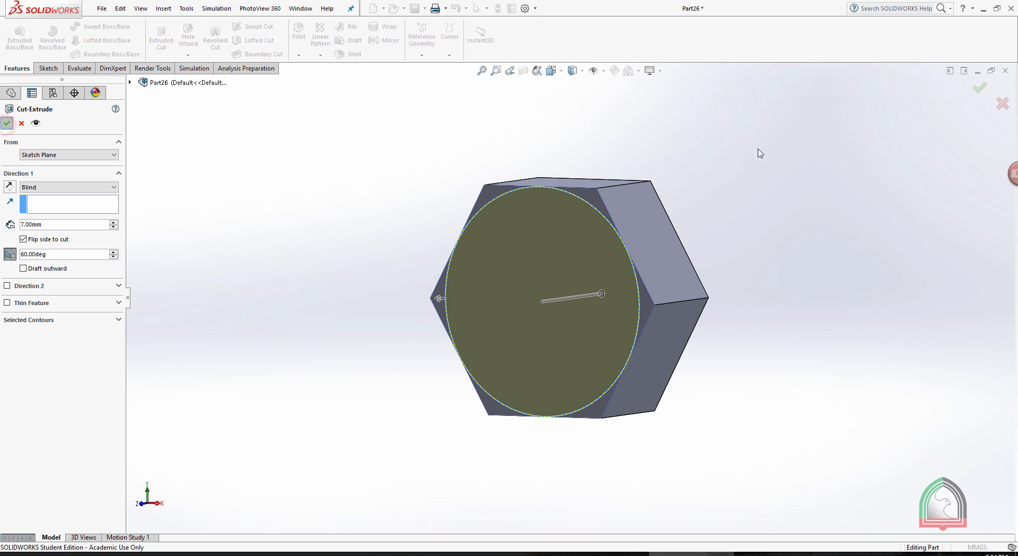
# Sketch a 10 mm diameter circle centred on the origin on the head's uncut back face, and close the sketch.
pyautogui.moveTo(709, 154)
pyautogui.mouseDown(button='middle')
pyautogui.moveTo(647, 163)
pyautogui.moveTo(745, 141)
pyautogui.moveTo(681, 138)
pyautogui.moveTo(700, 184)
pyautogui.moveTo(457, 303)
pyautogui.moveTo(698, 442)
pyautogui.moveTo(777, 390)
pyautogui.moveTo(797, 188)
pyautogui.moveTo(766, 312)
pyautogui.moveTo(622, 295)
pyautogui.mouseUp(button='middle')
pyautogui.click(580, 306)
pyautogui.click(622, 272)
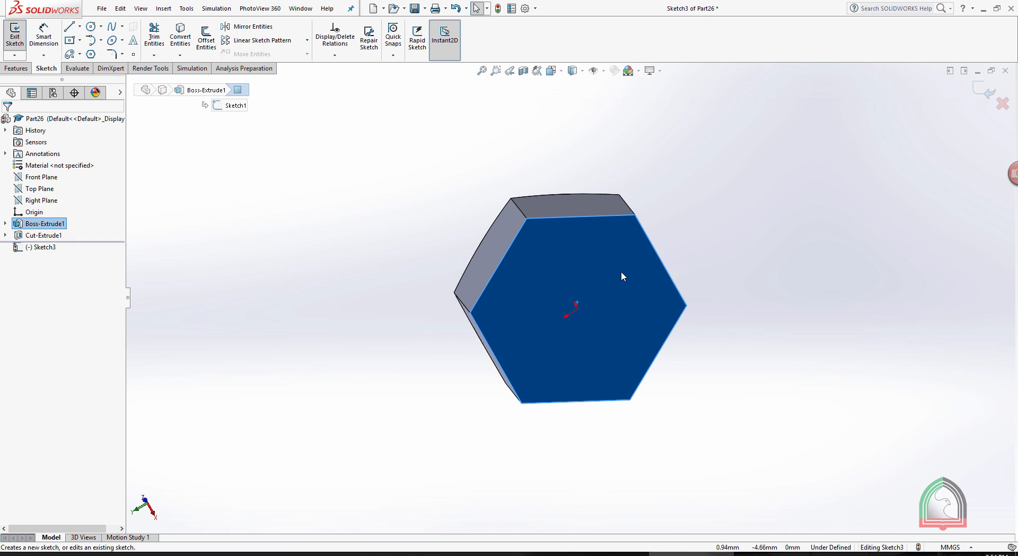
pyautogui.press('space')
pyautogui.click(667, 283)
pyautogui.click(824, 186)
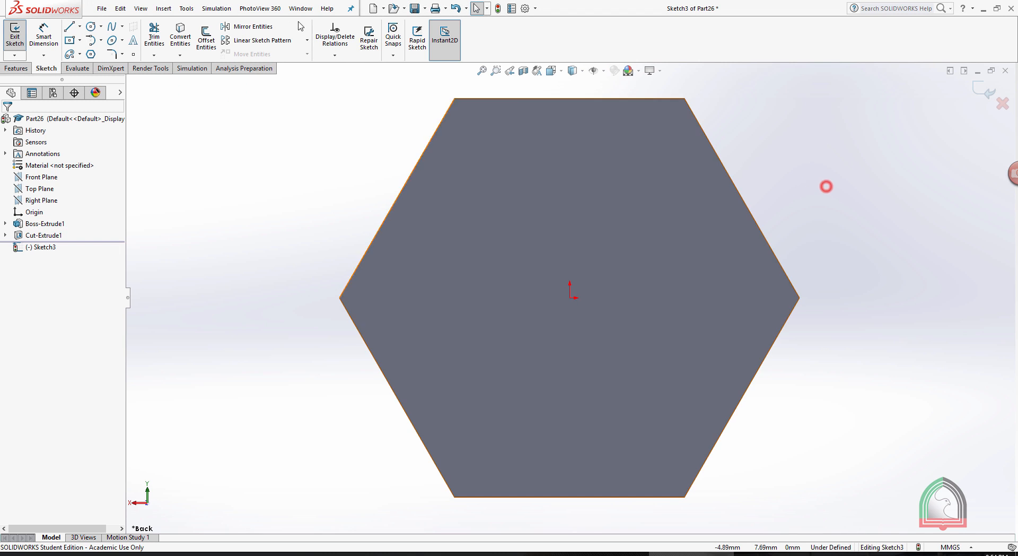
pyautogui.click(90, 27)
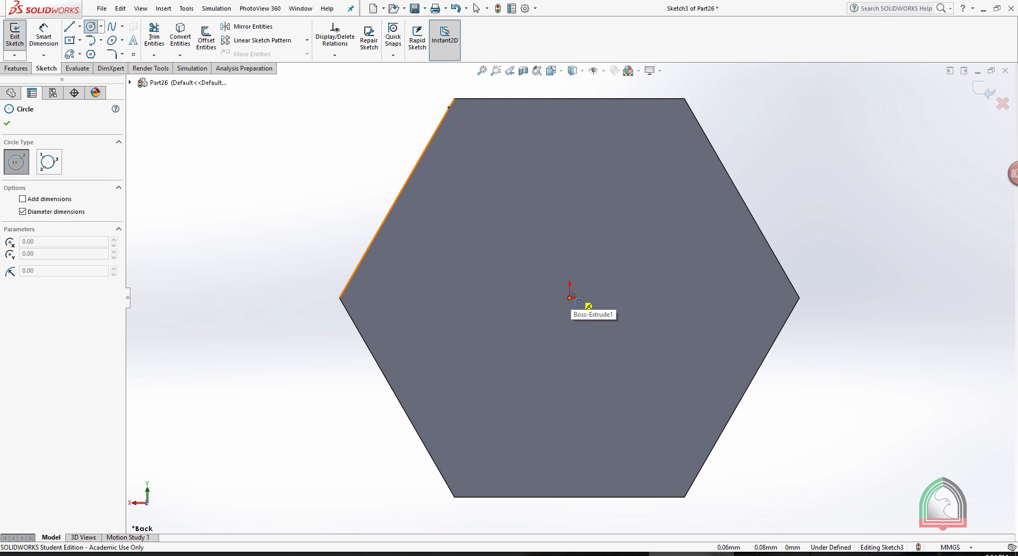
pyautogui.click(571, 297)
pyautogui.write('10')
pyautogui.press('Return')
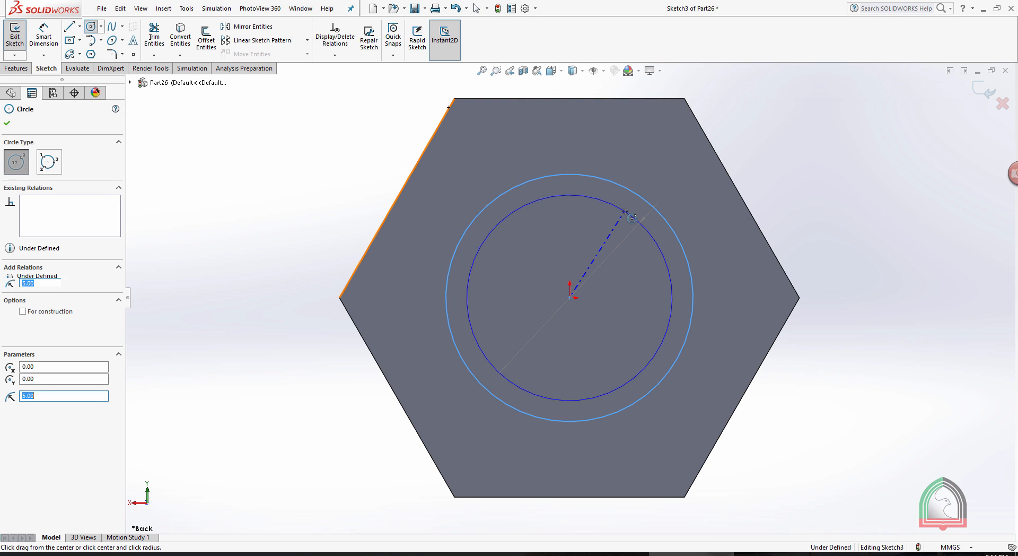
pyautogui.moveTo(801, 176); pyautogui.dragTo(734, 195, button='middle')
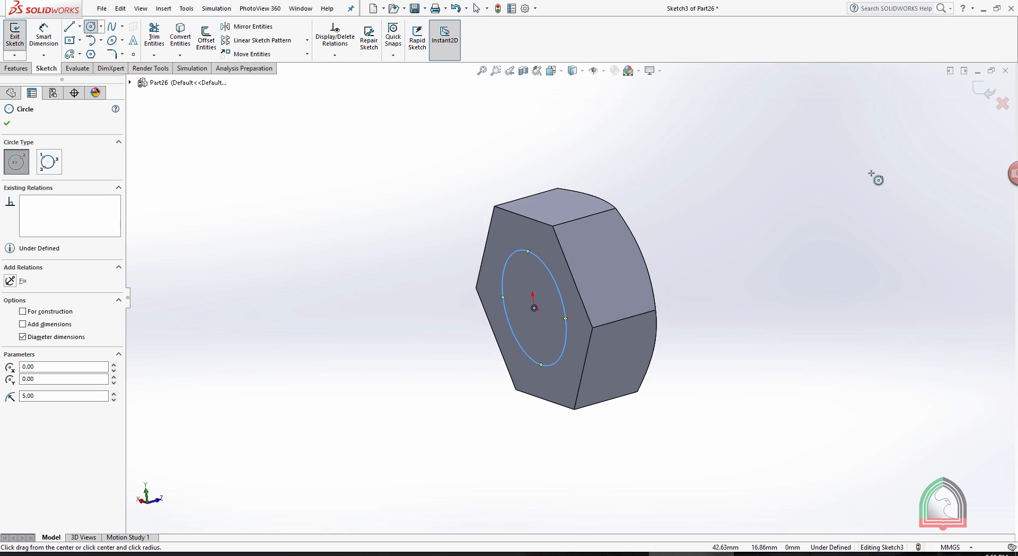
pyautogui.click(984, 90)
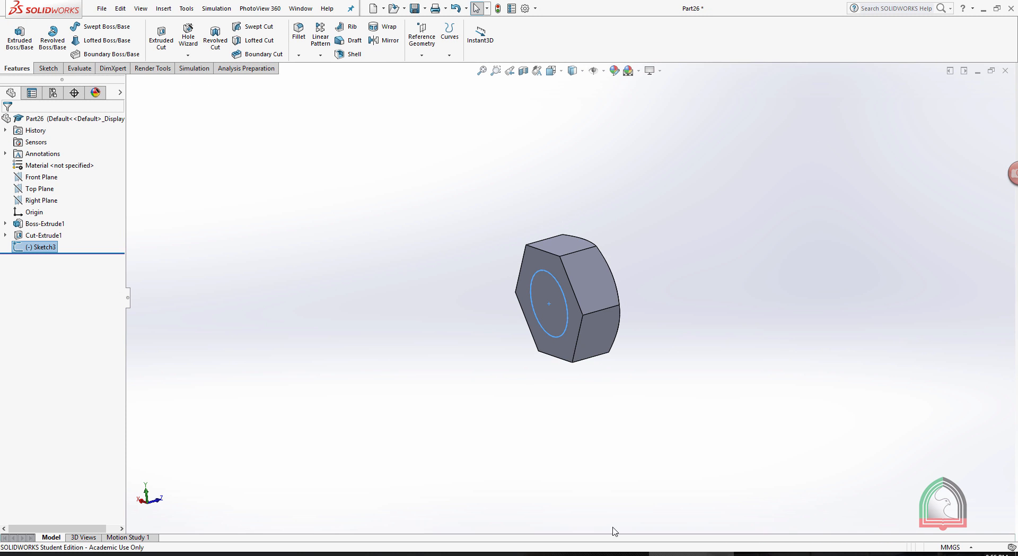
# Check the Exercise 03 bolt drawing, and extrude the 10 mm circle 45 mm away from the head as the bolt's shank.
pyautogui.click(605, 553)
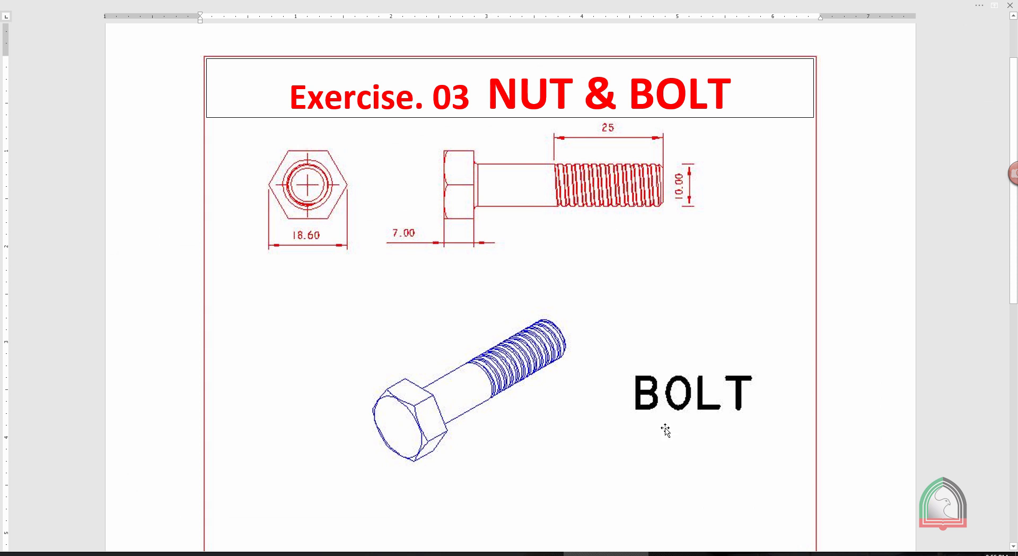
pyautogui.click(679, 553)
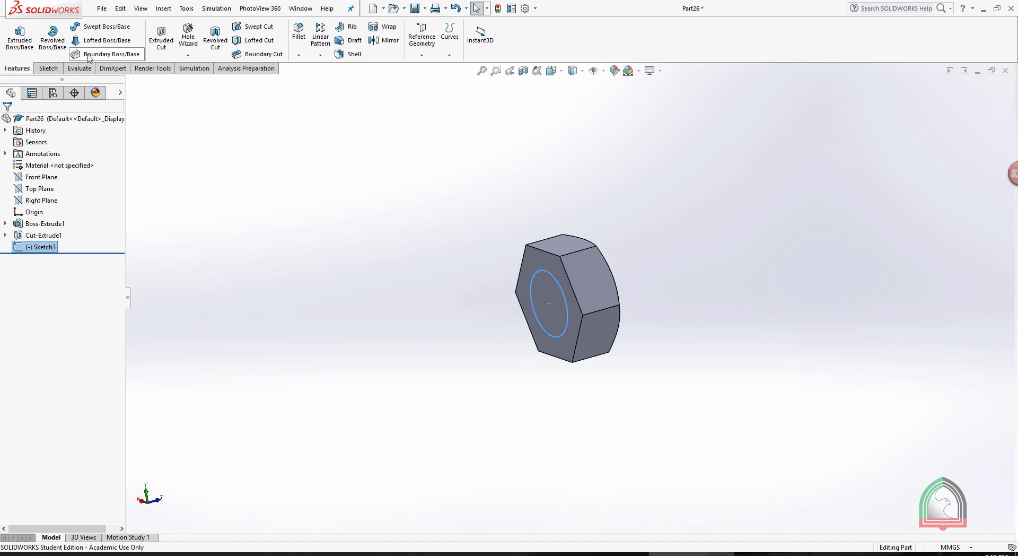
pyautogui.click(16, 43)
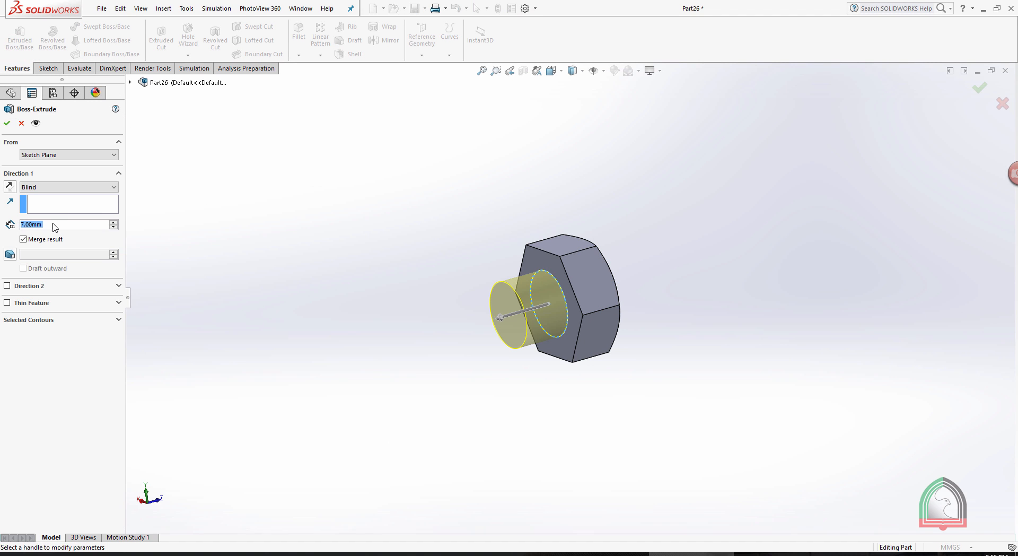
pyautogui.write('45')
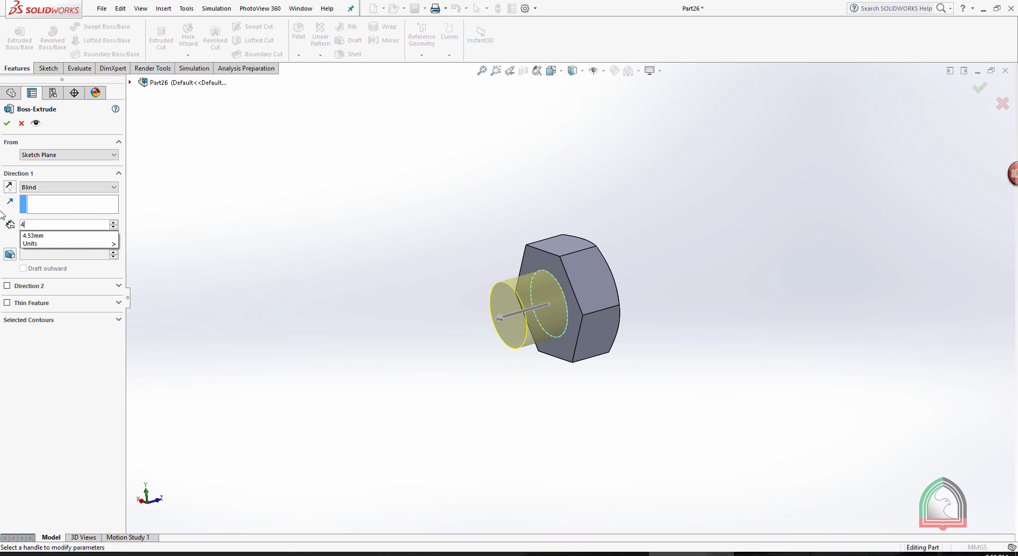
pyautogui.press('Return')
pyautogui.click(6, 124)
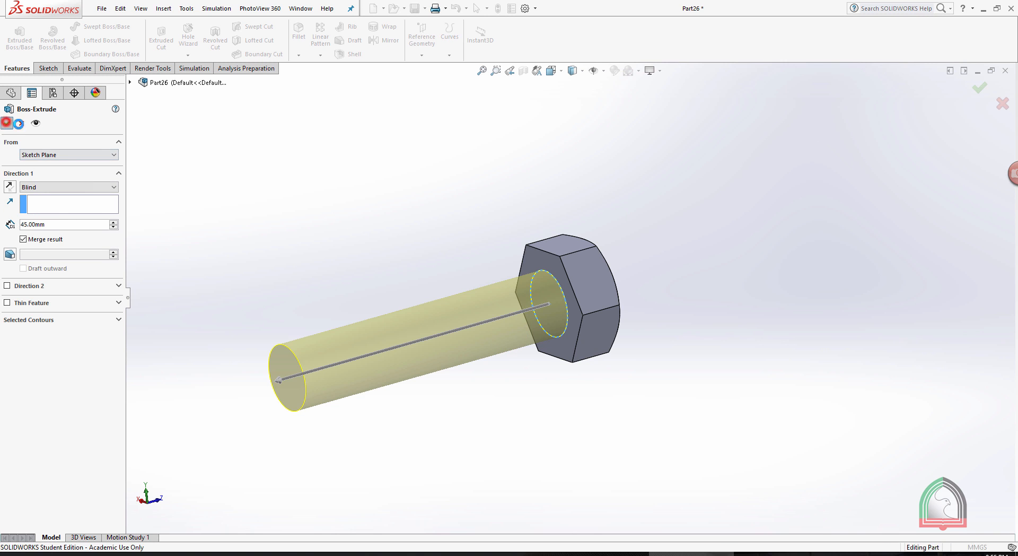
pyautogui.click(357, 181)
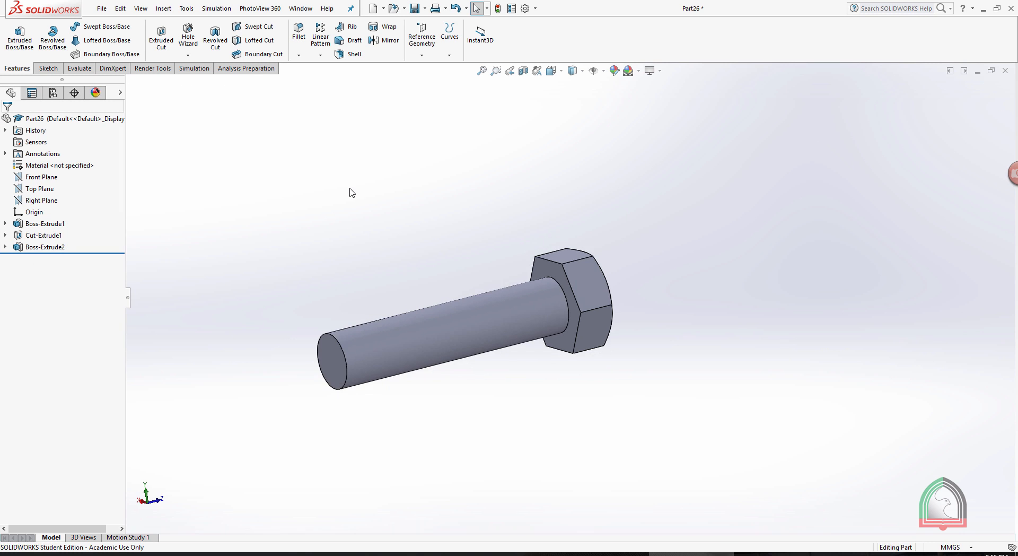
# Fillet the circular edge where the shank meets the head with a 1 mm radius.
pyautogui.moveTo(349, 191); pyautogui.dragTo(429, 230, button='middle')
pyautogui.scroll(-2, 341, 221)
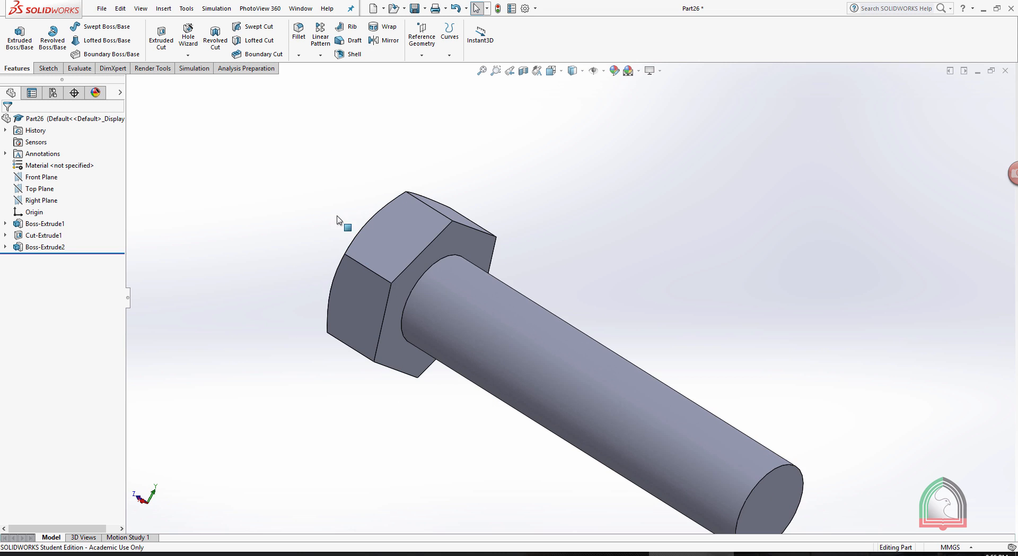
pyautogui.click(298, 55)
pyautogui.click(305, 68)
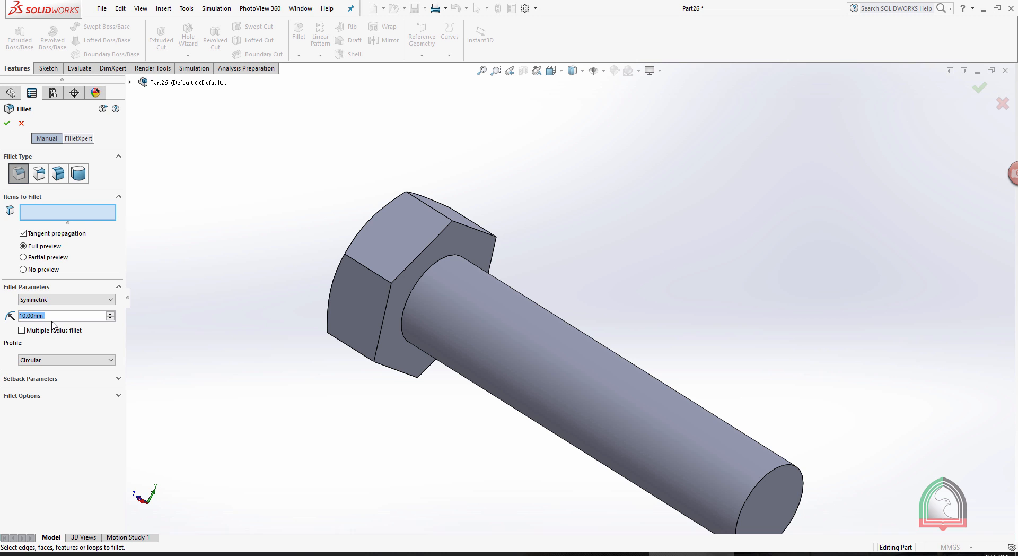
pyautogui.write('1')
pyautogui.click(272, 221)
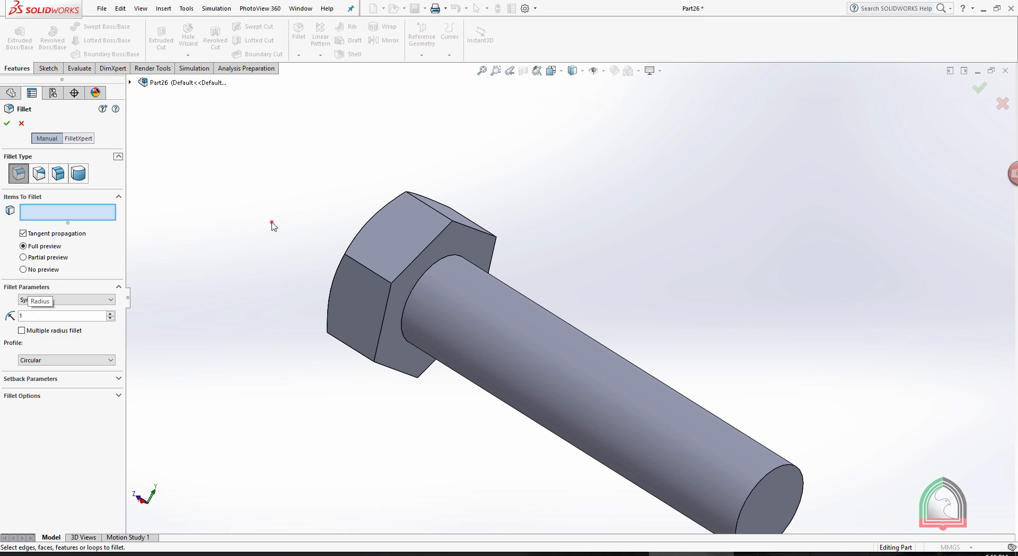
pyautogui.click(431, 265)
pyautogui.click(6, 125)
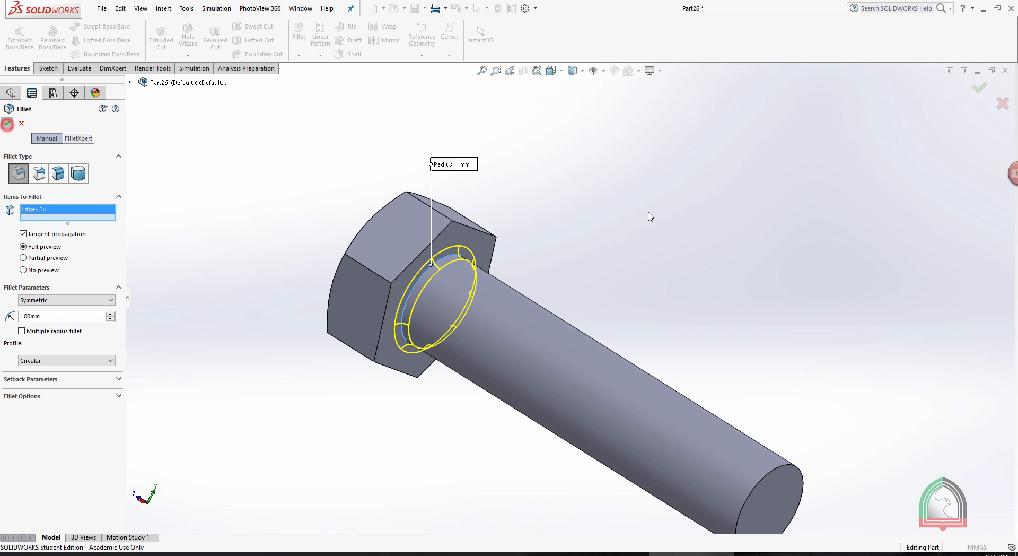
# Chamfer the circular edge at the shank's free end by 1 mm at 45°.
pyautogui.press('z')
pyautogui.scroll(-3, 763, 469)
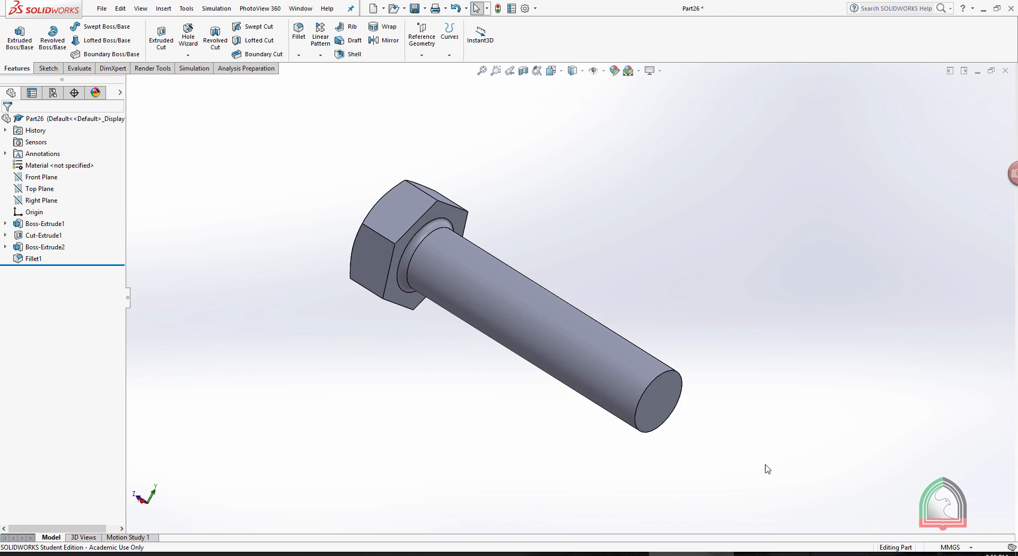
pyautogui.click(299, 55)
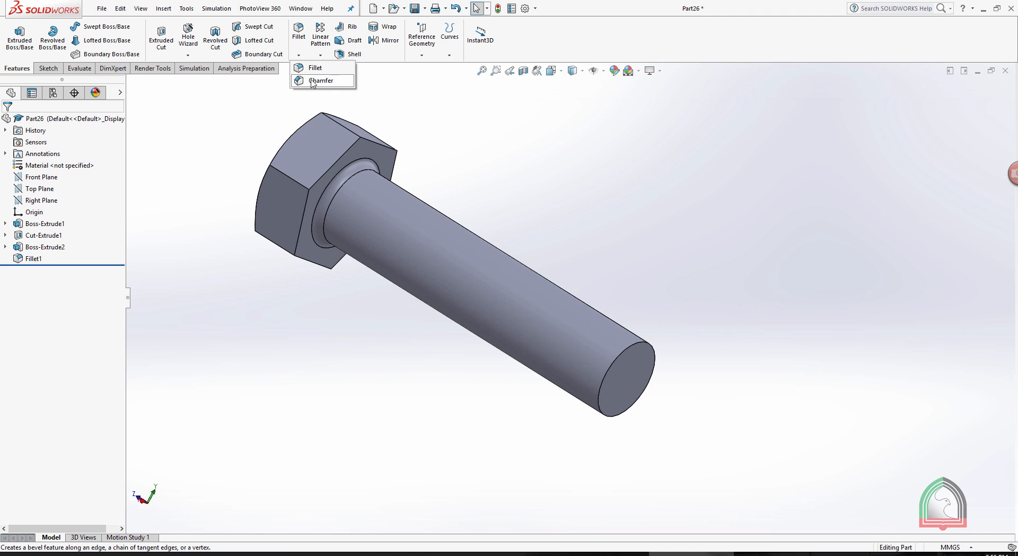
pyautogui.click(312, 80)
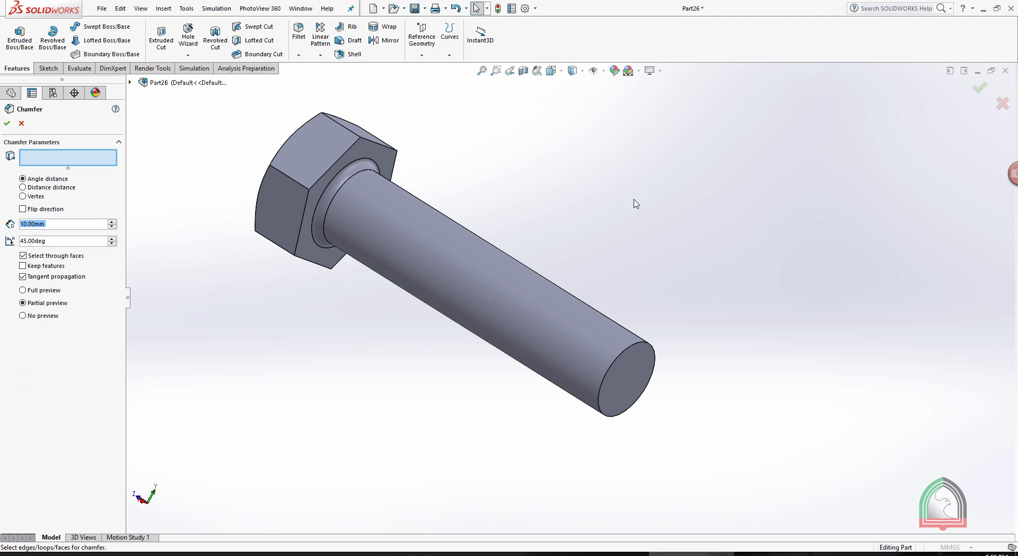
pyautogui.click(621, 358)
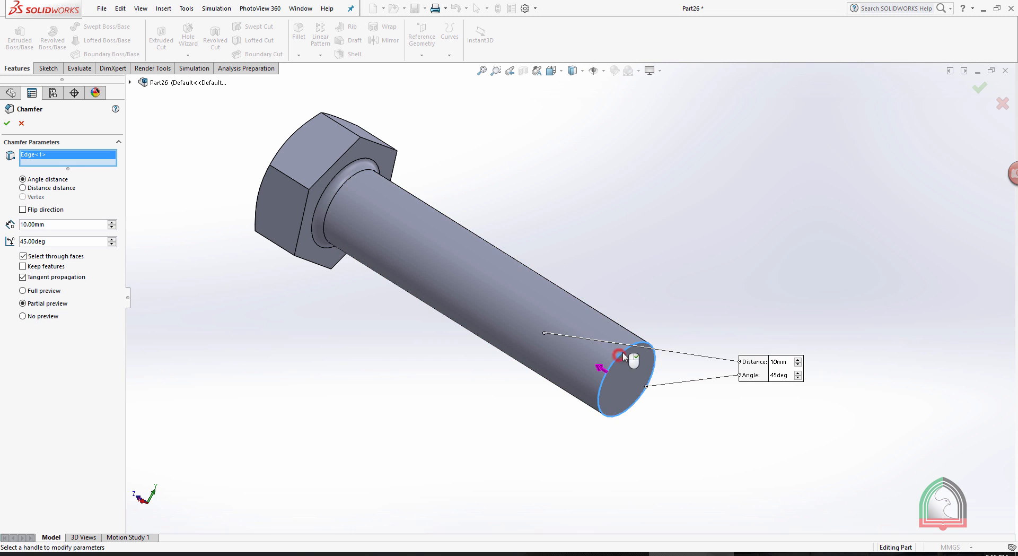
pyautogui.doubleClick(53, 224)
pyautogui.write('1')
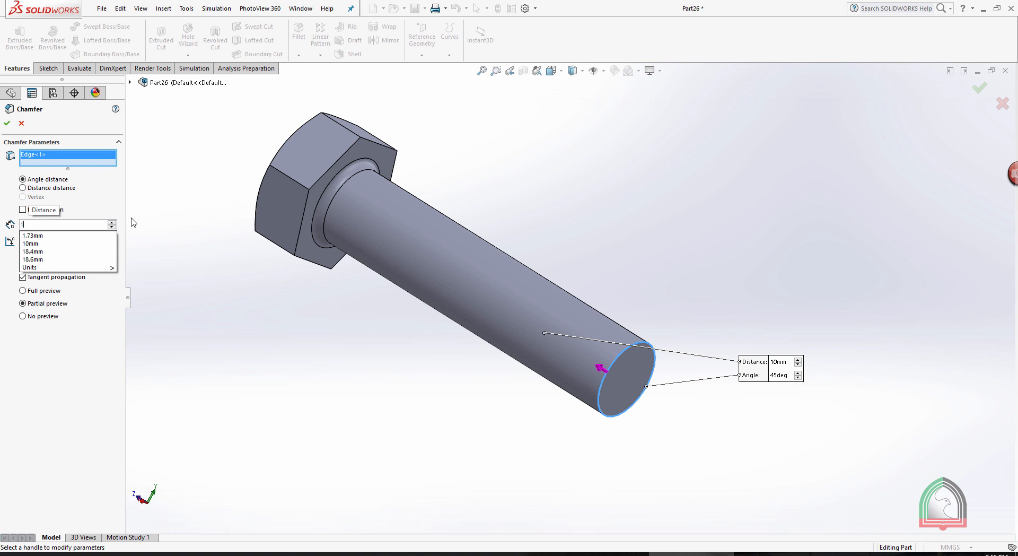
pyautogui.click(177, 143)
pyautogui.click(9, 125)
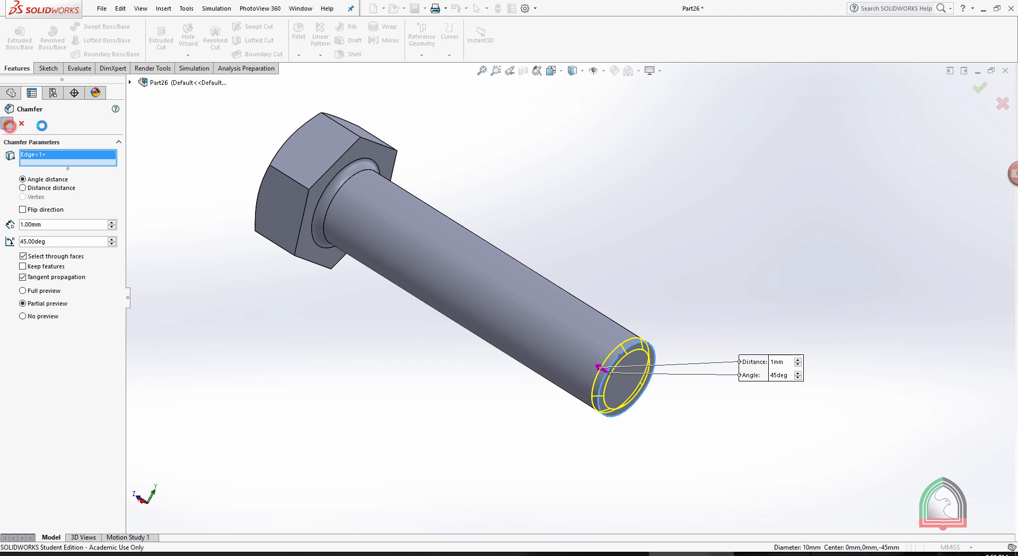
pyautogui.click(555, 187)
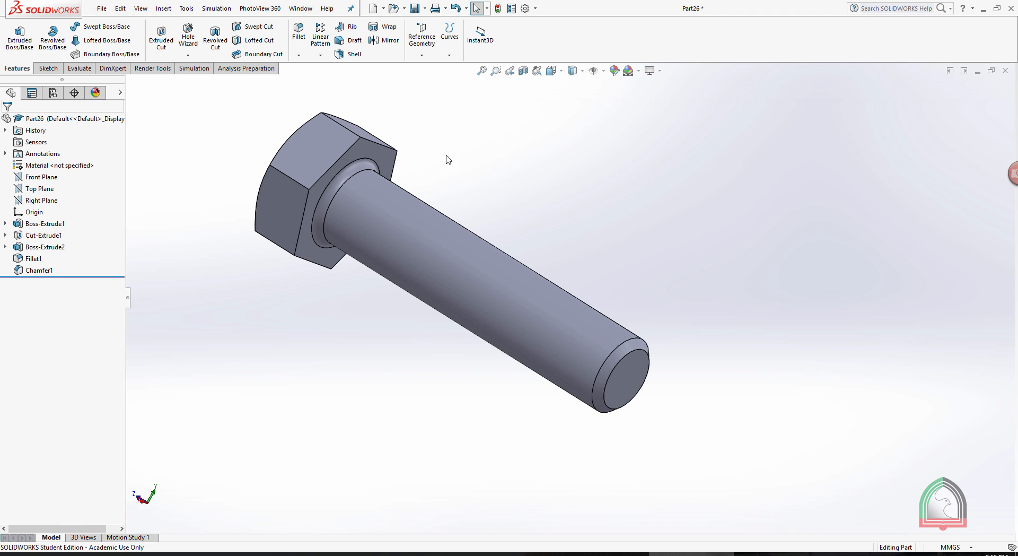
pyautogui.scroll(-2, 397, 139)
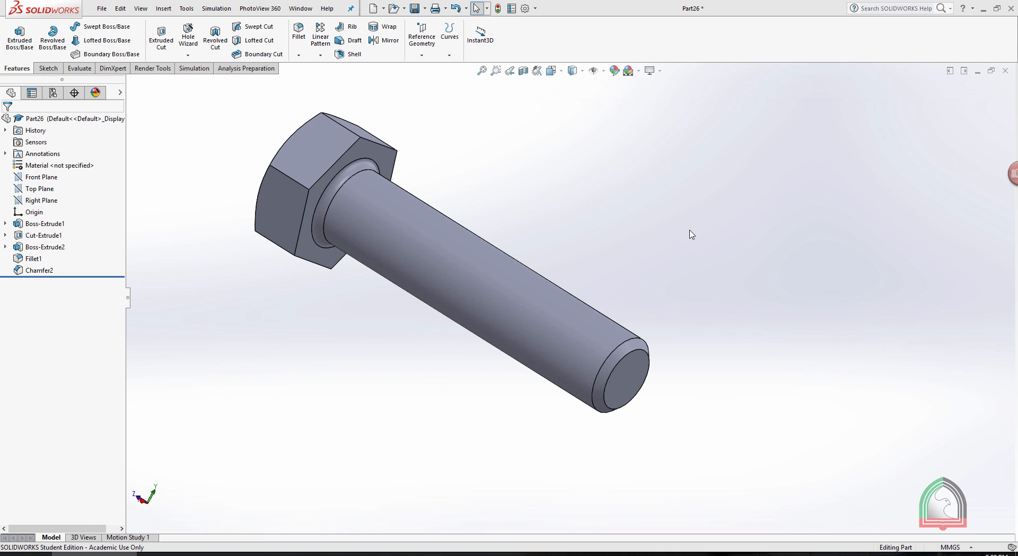
pyautogui.click(450, 56)
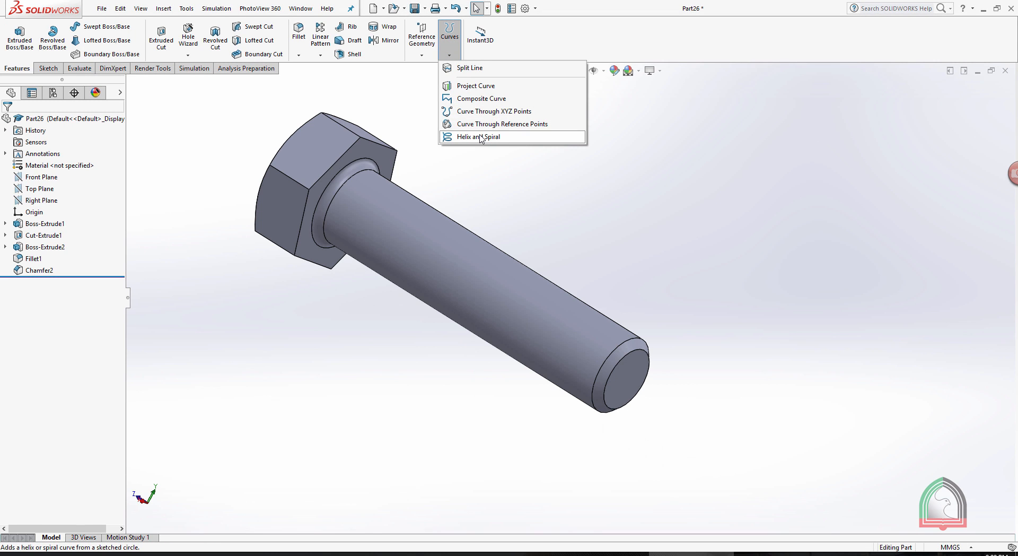
pyautogui.click(631, 172)
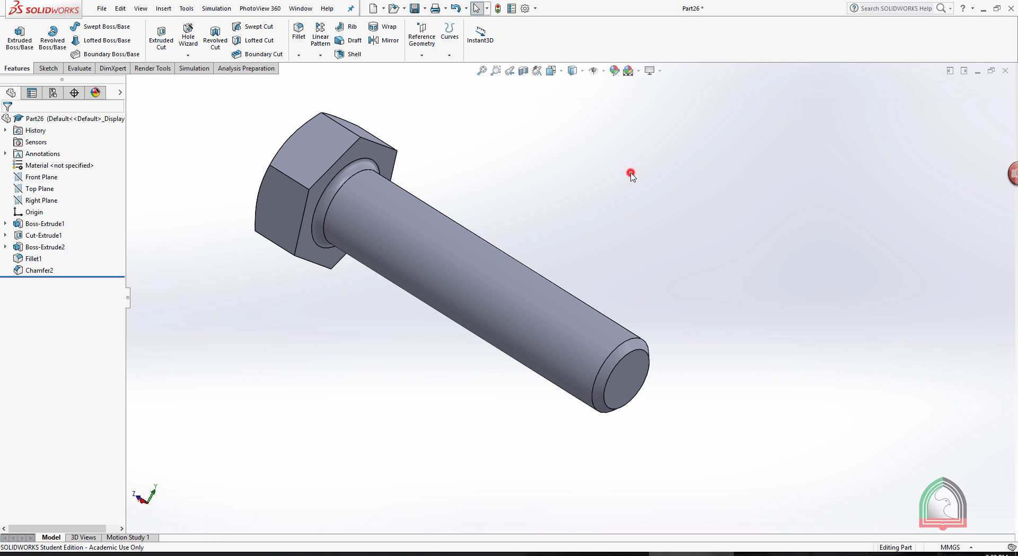
pyautogui.click(628, 374)
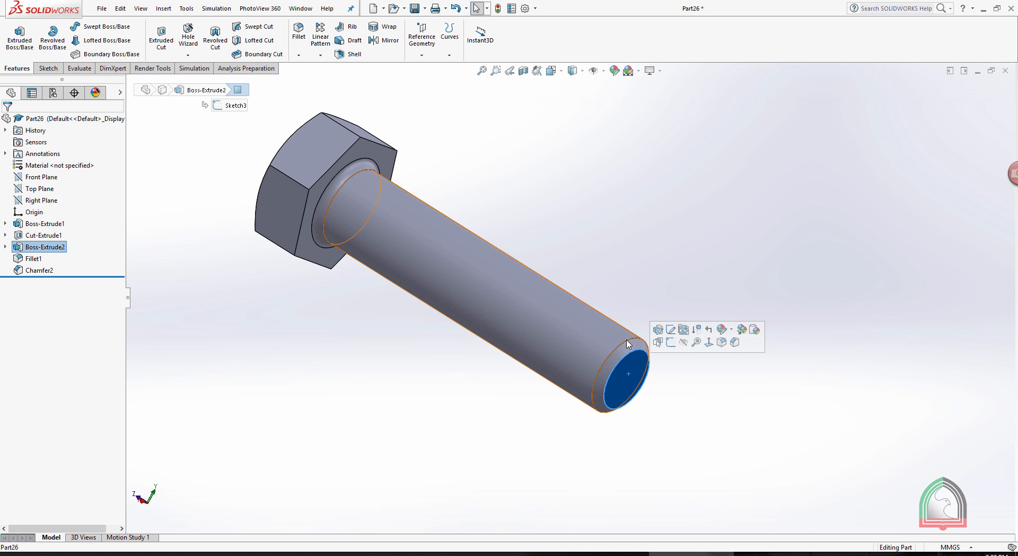
pyautogui.click(724, 371)
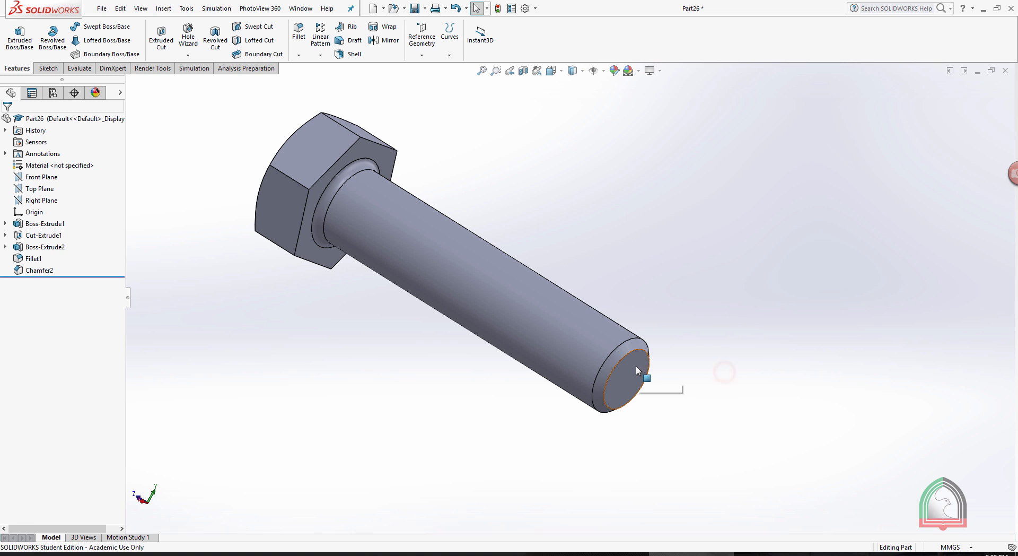
# Sketch on the shank's end face by converting the chamfer's outer 10 mm circular edge into a circle, and close the sketch.
pyautogui.click(635, 365)
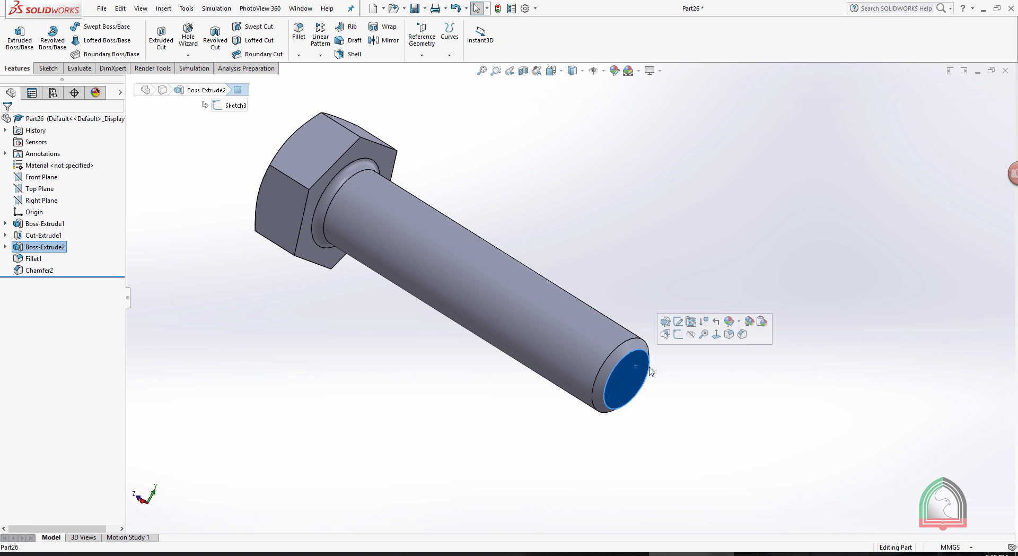
pyautogui.click(678, 335)
pyautogui.click(695, 199)
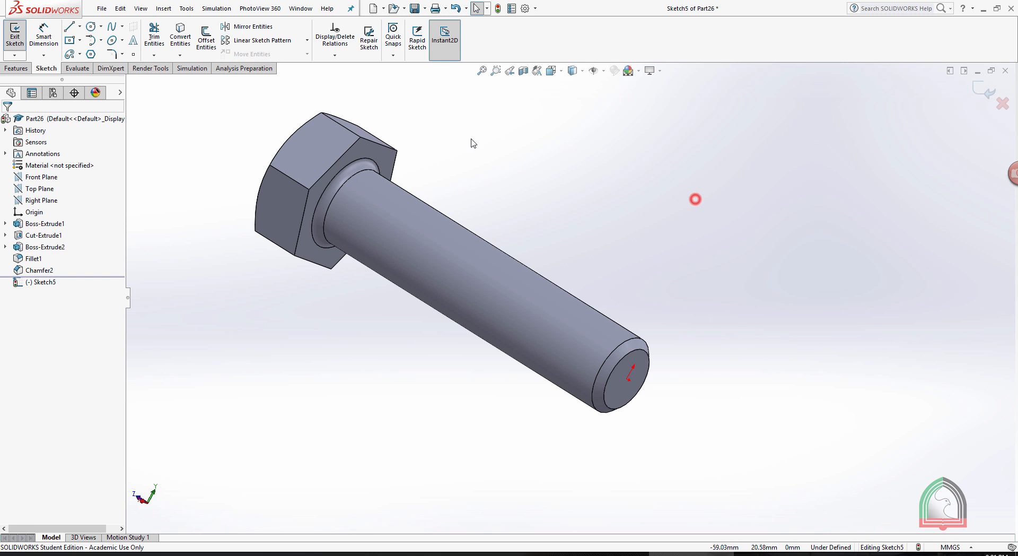
pyautogui.click(181, 32)
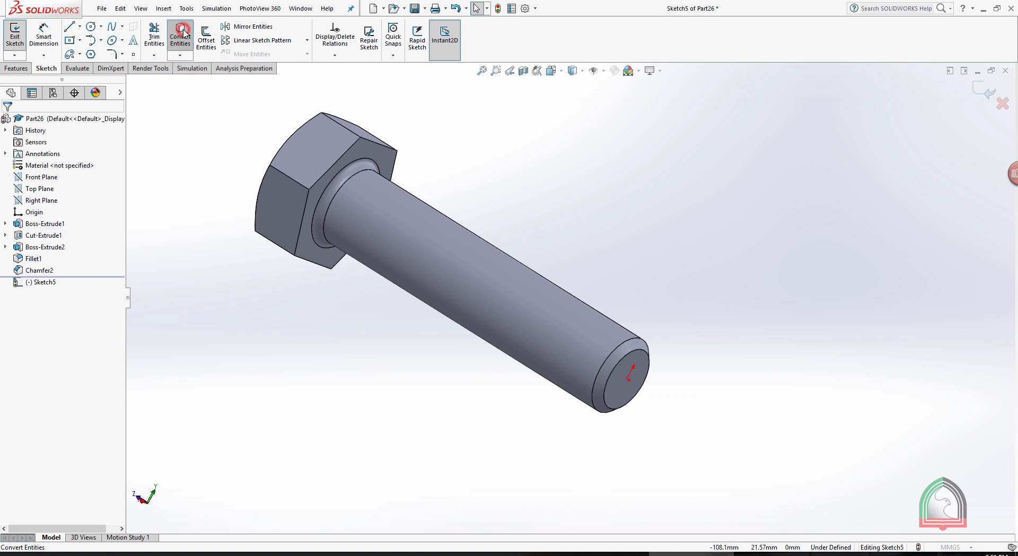
pyautogui.click(636, 339)
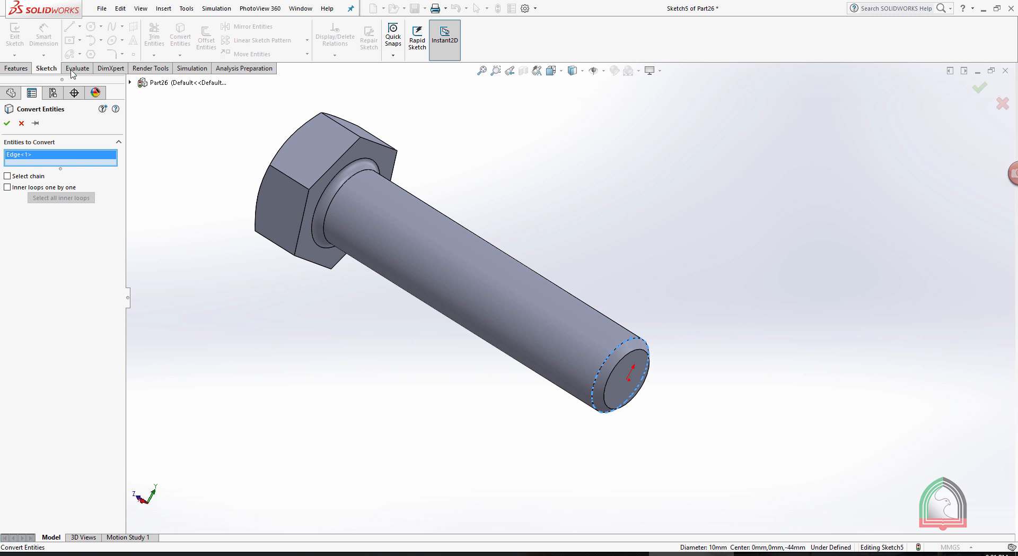
pyautogui.click(6, 124)
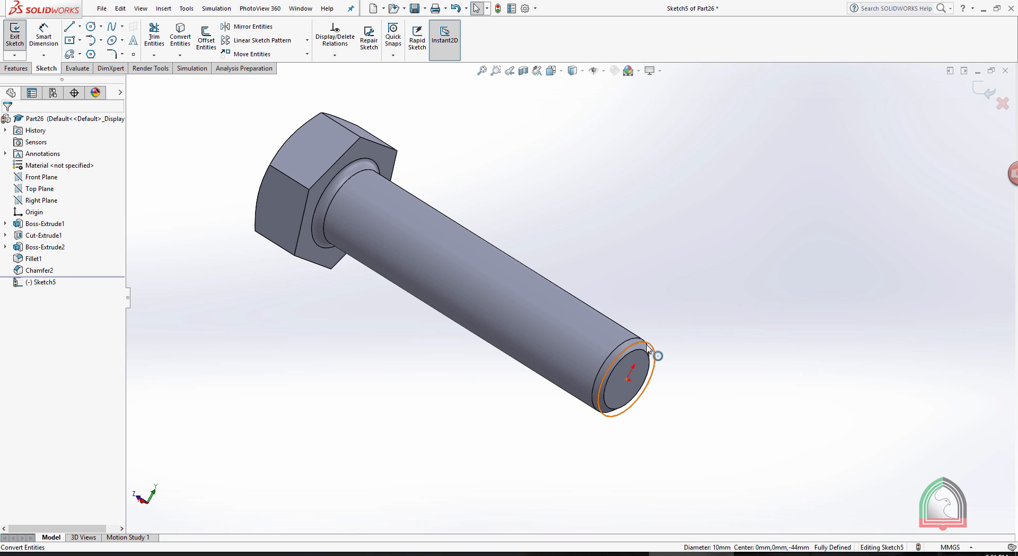
pyautogui.click(976, 89)
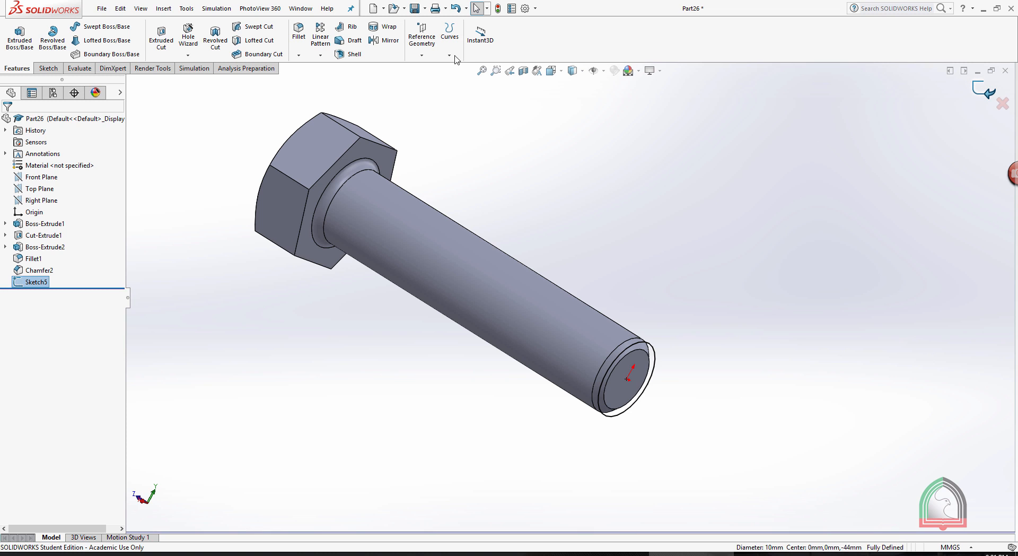
# Start a variable-pitch helix on the end-face circle, defined by Height and Pitch, with 2 mm pitch at the 0 mm and 25 mm heights.
pyautogui.click(450, 55)
pyautogui.click(459, 135)
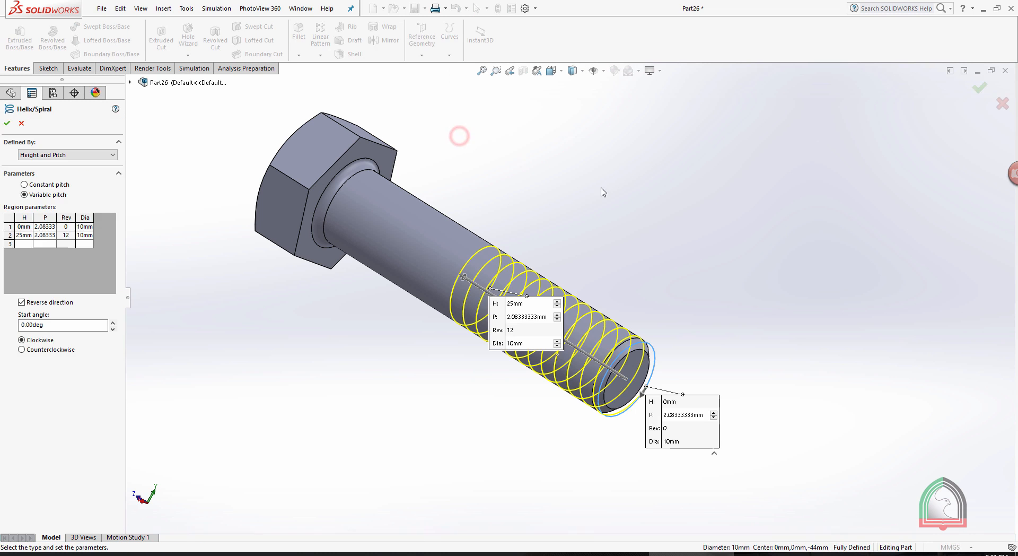
pyautogui.click(606, 554)
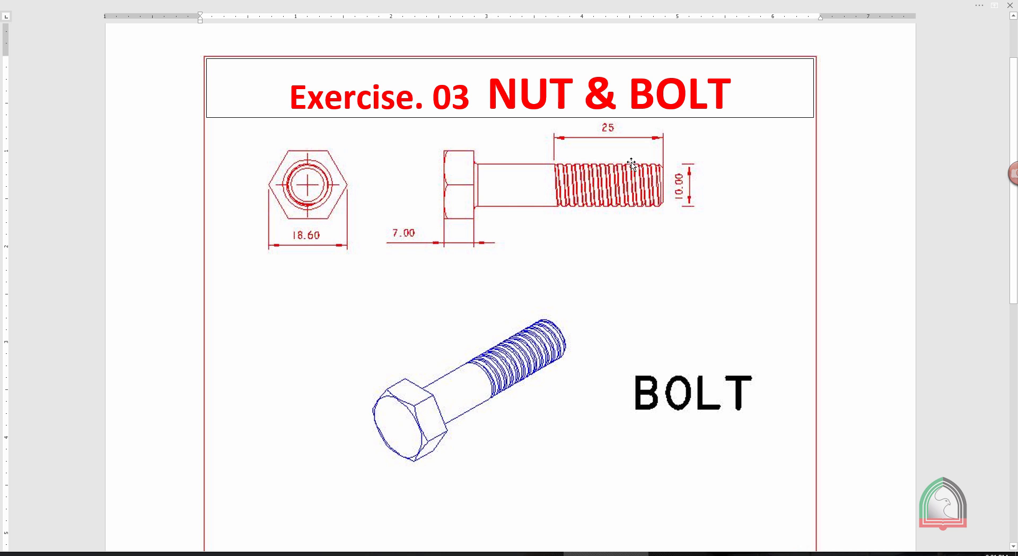
pyautogui.hotkey('alt', 'Tab')
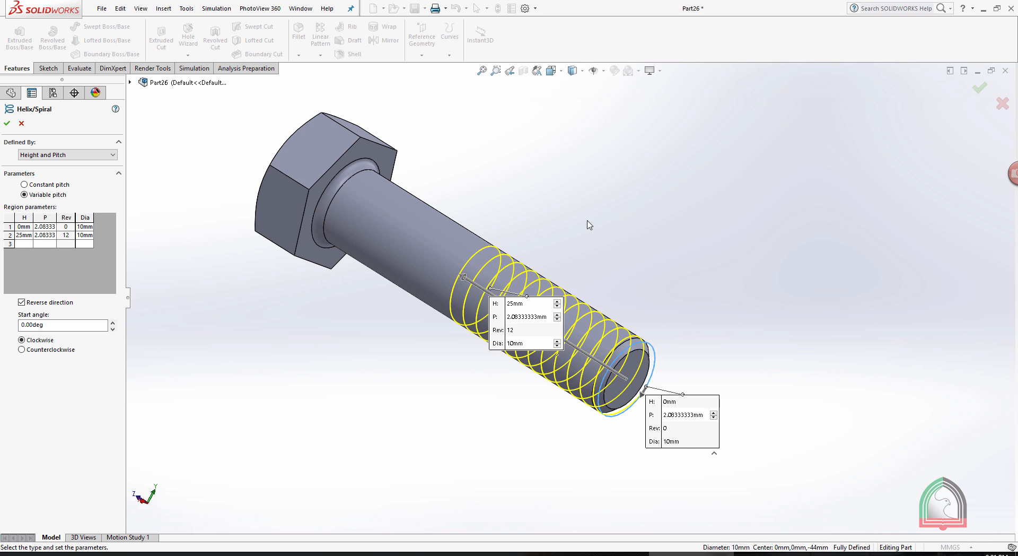
pyautogui.click(75, 155)
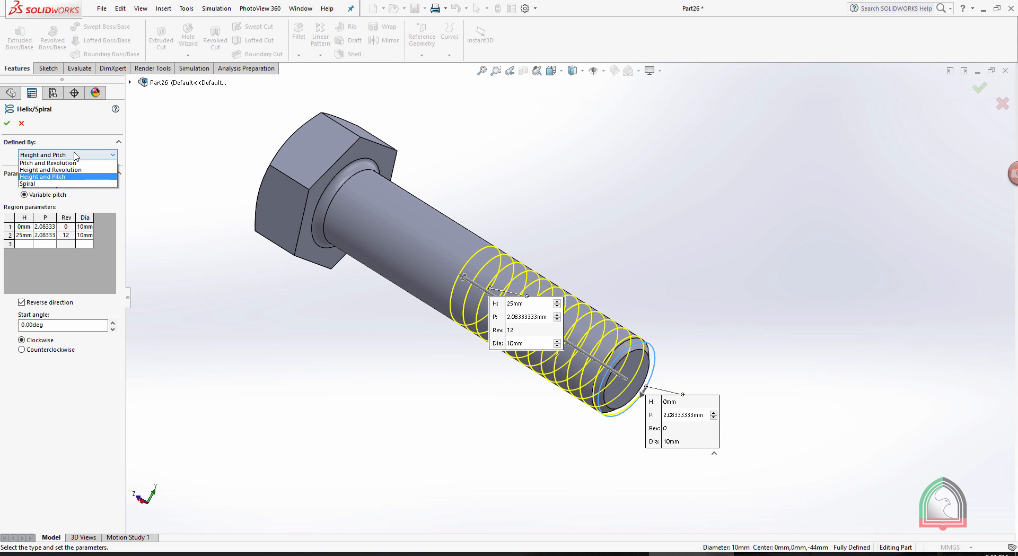
pyautogui.click(58, 179)
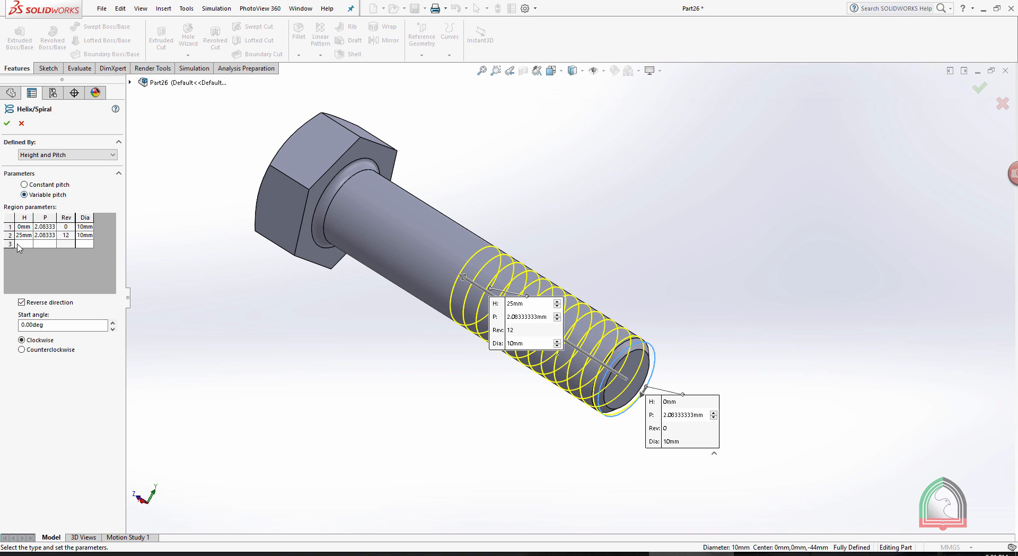
pyautogui.click(44, 227)
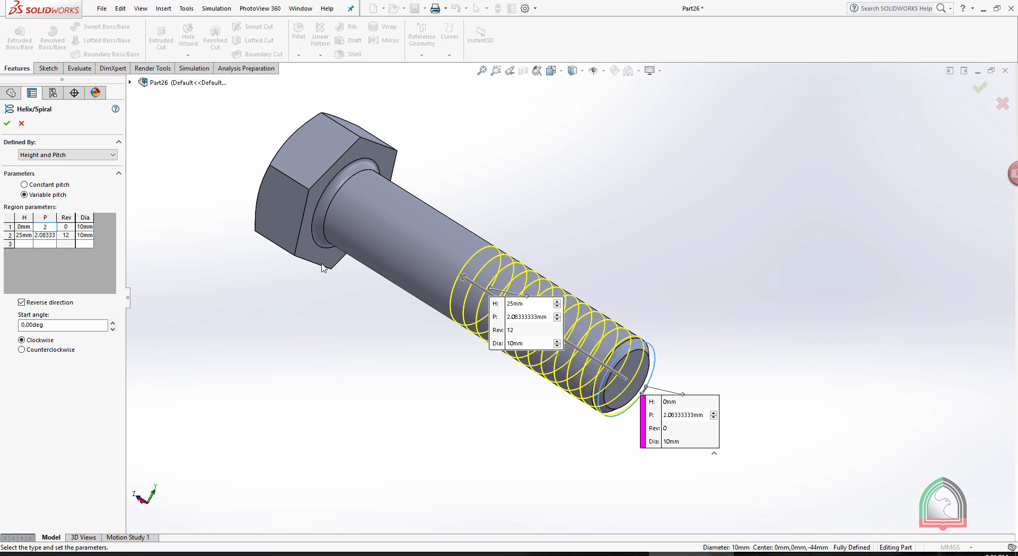
pyautogui.click(293, 329)
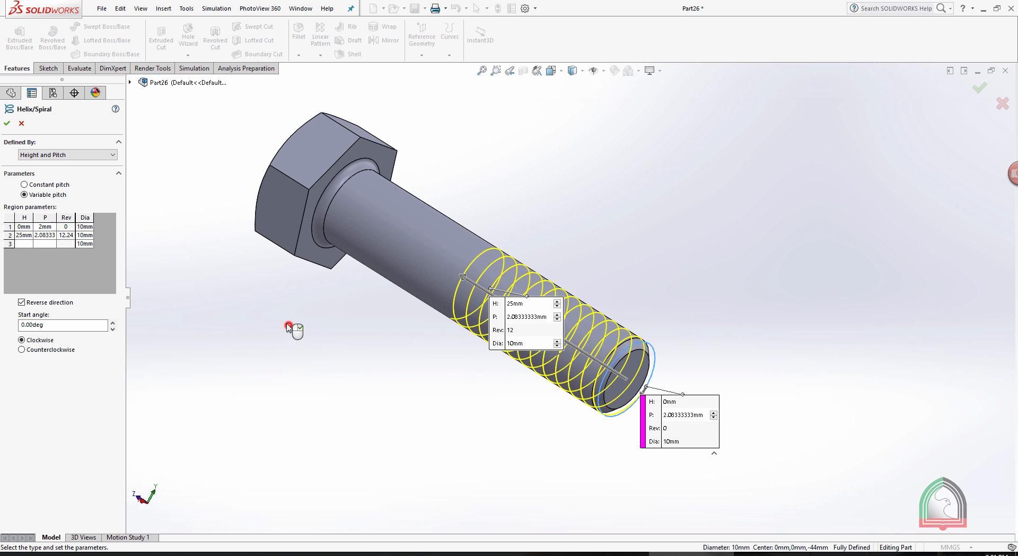
pyautogui.click(43, 237)
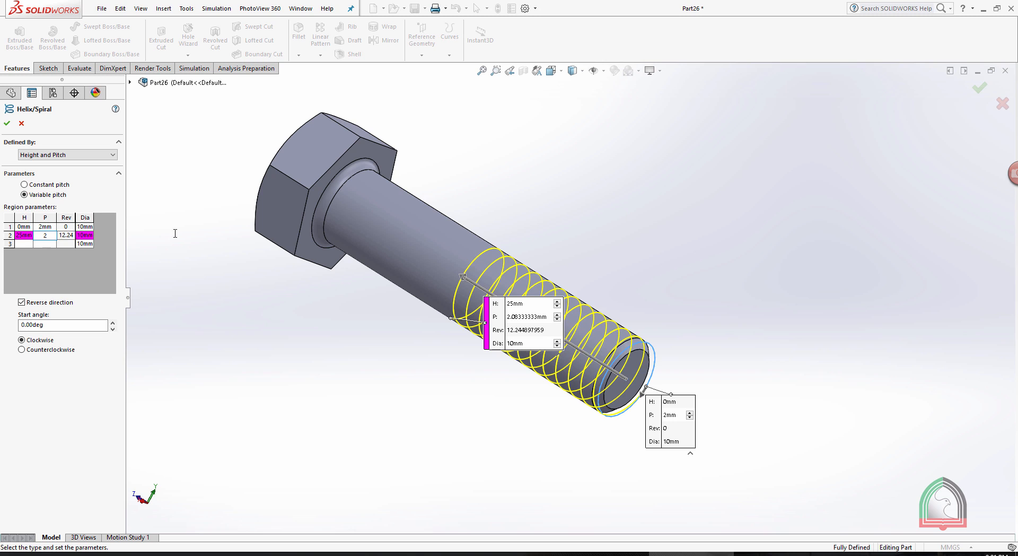
pyautogui.write('2')
pyautogui.click(200, 279)
# Add a third helix region at 27 mm height with 2 mm pitch and 12 mm diameter, and create the helix.
pyautogui.click(24, 244)
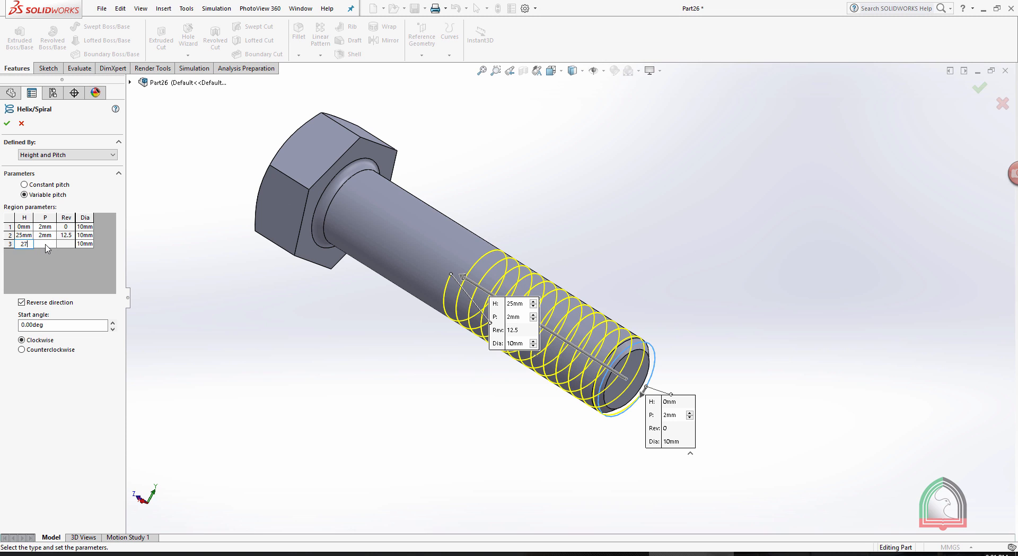
pyautogui.click(45, 244)
pyautogui.click(87, 244)
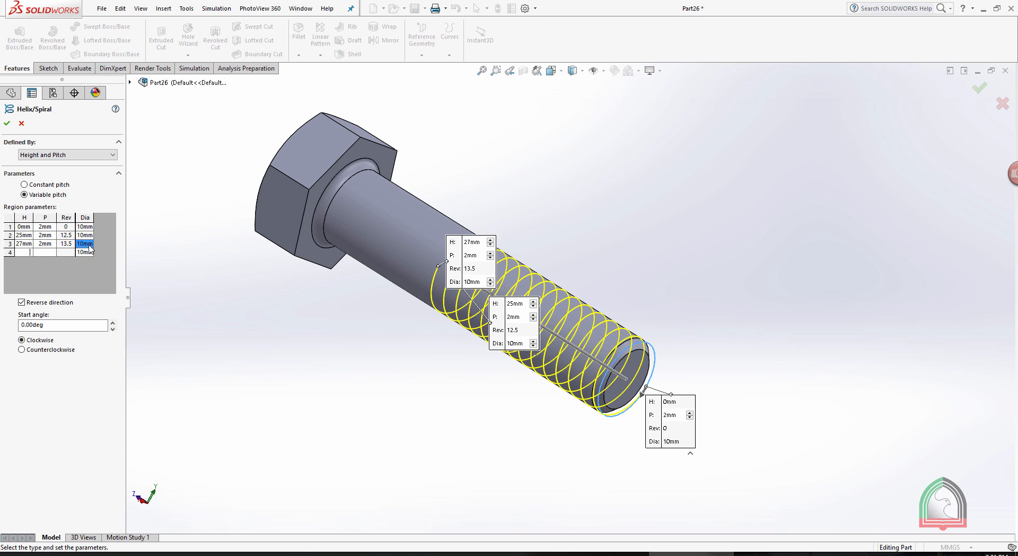
pyautogui.click(88, 244)
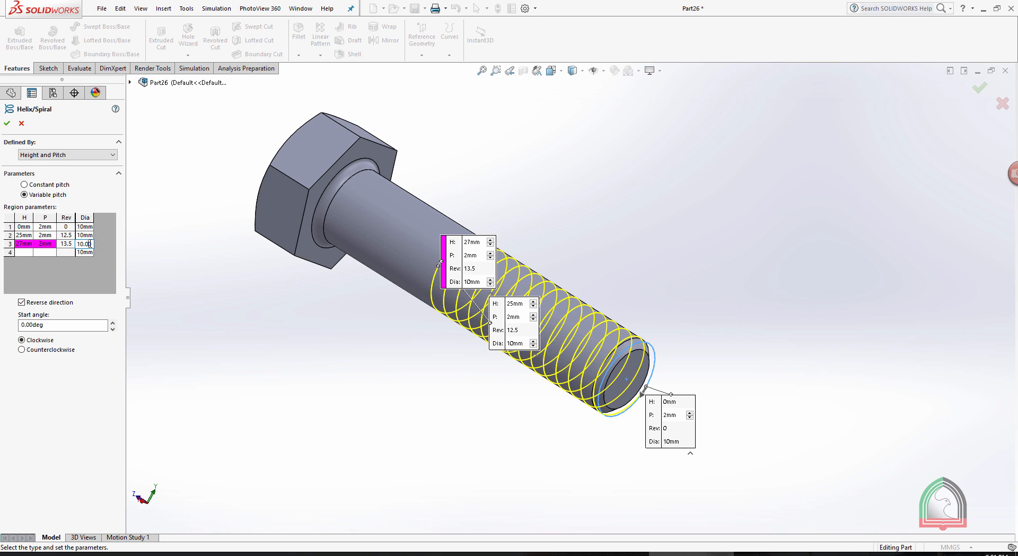
pyautogui.moveTo(81, 244); pyautogui.dragTo(78, 244)
pyautogui.write('12')
pyautogui.click(170, 283)
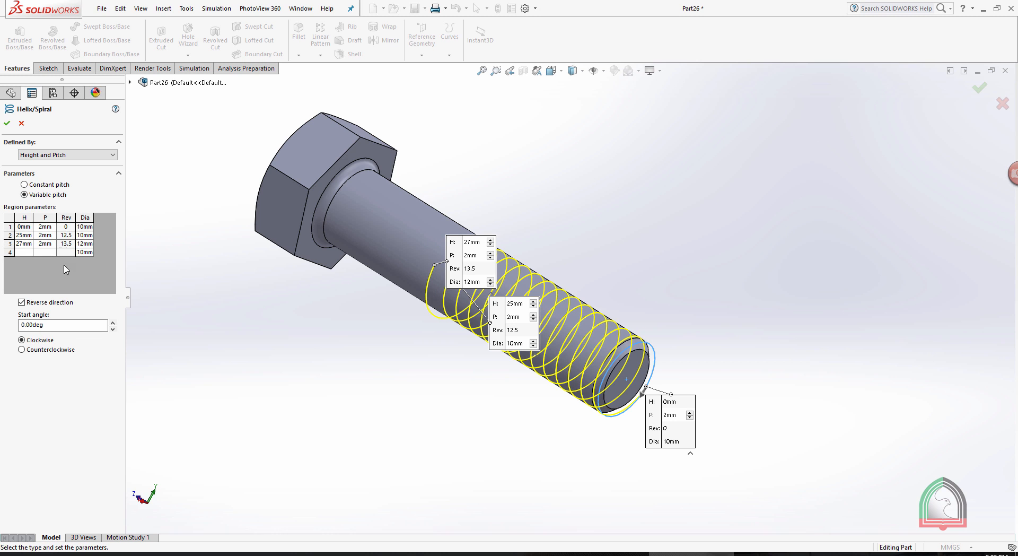
pyautogui.moveTo(488, 190); pyautogui.dragTo(499, 233, button='middle')
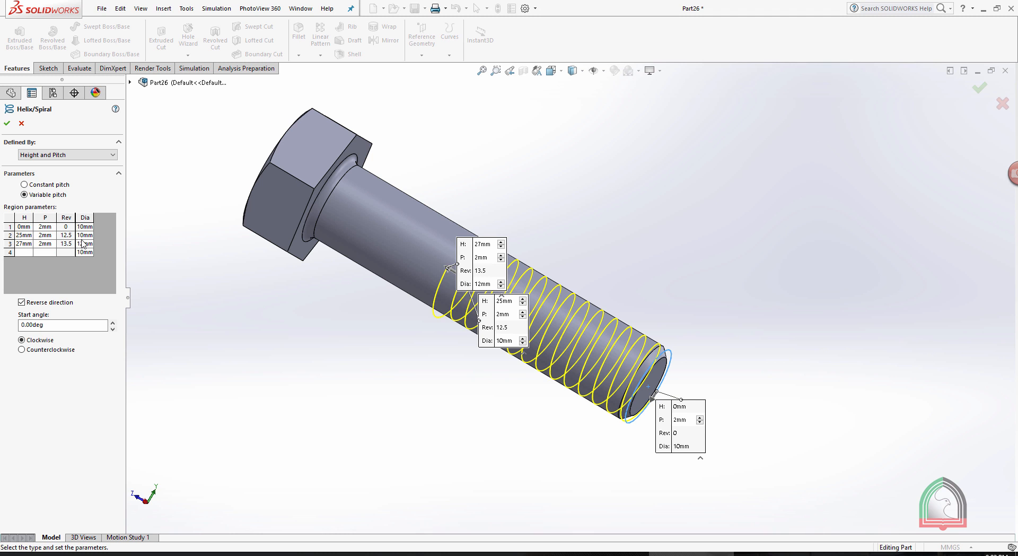
pyautogui.moveTo(572, 216); pyautogui.dragTo(649, 345, button='middle')
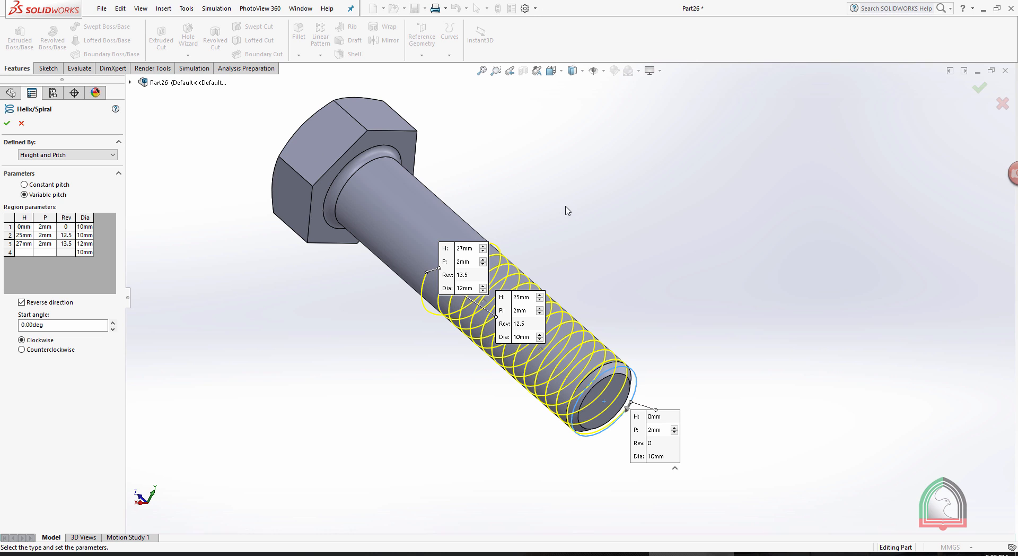
pyautogui.click(7, 124)
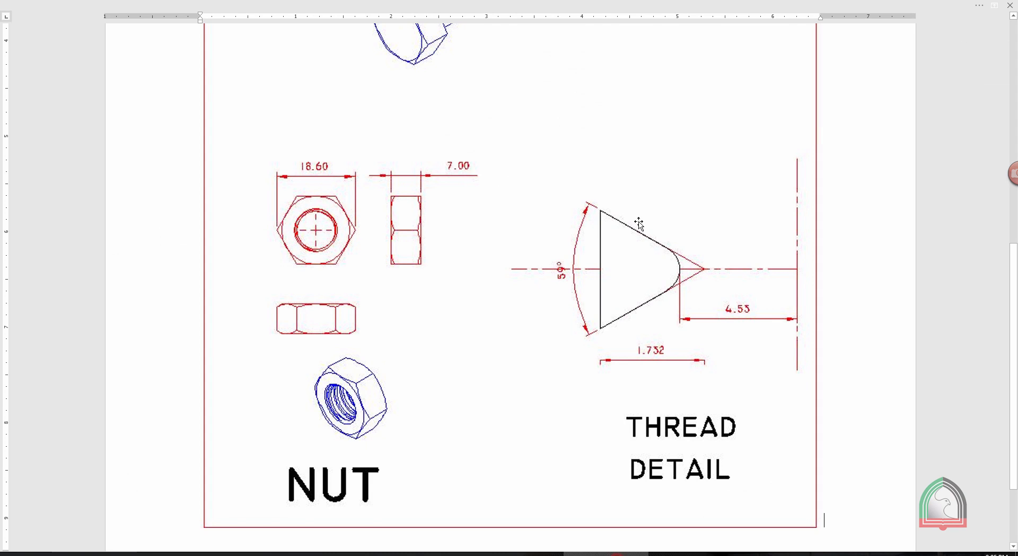
# Check the thread detail drawing, and open a new sketch on the Top Plane, viewed from the top at the shank's free end.
pyautogui.scroll(2, 636, 222)
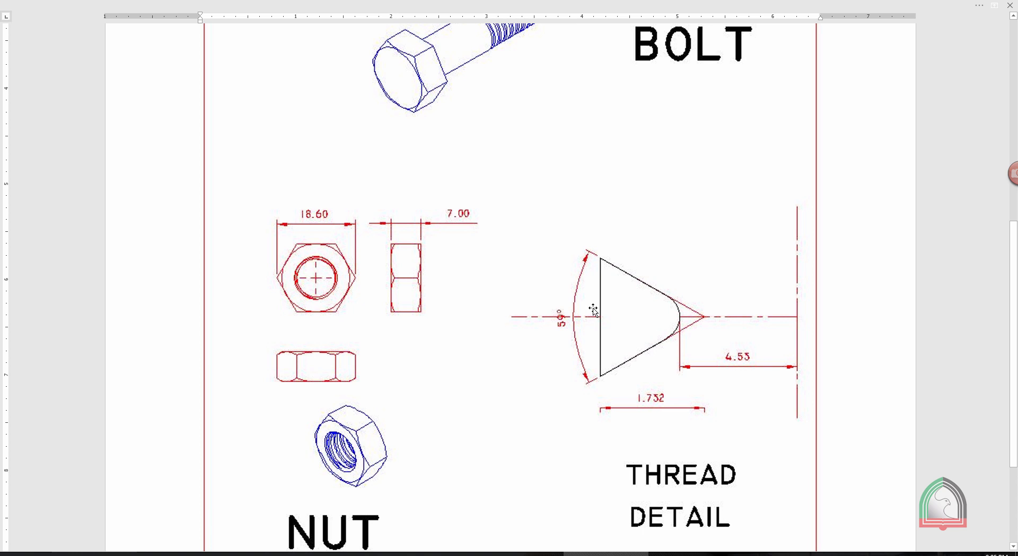
pyautogui.click(687, 551)
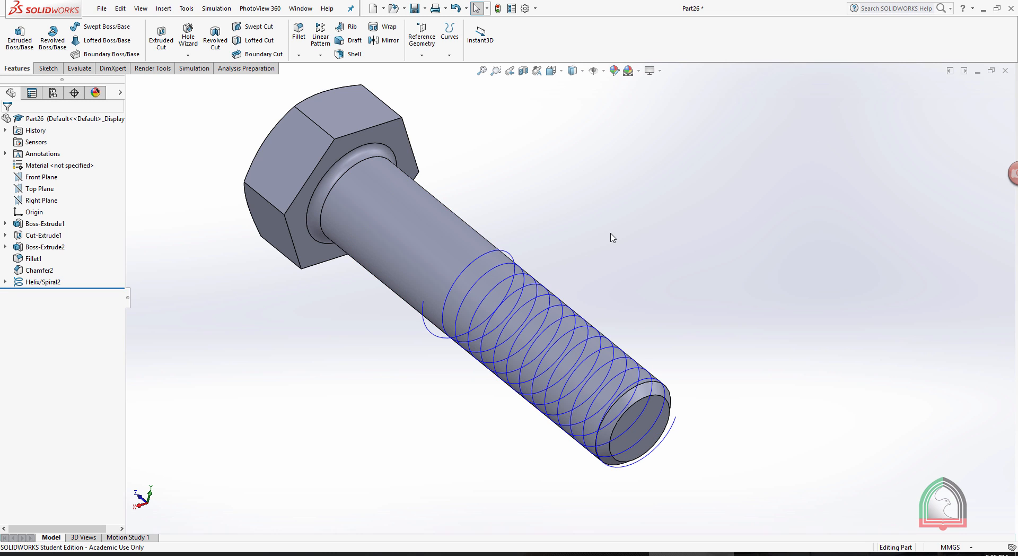
pyautogui.click(39, 188)
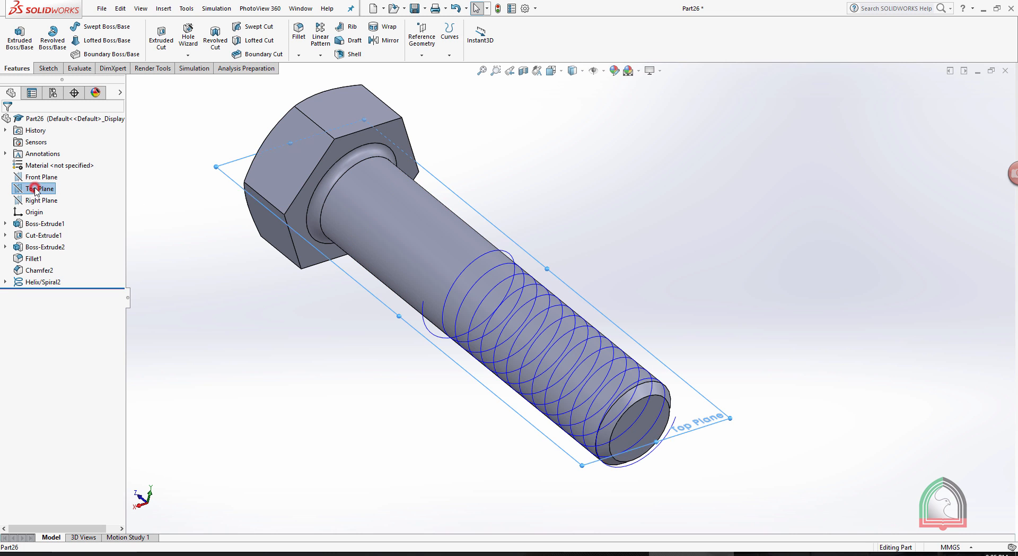
pyautogui.click(42, 174)
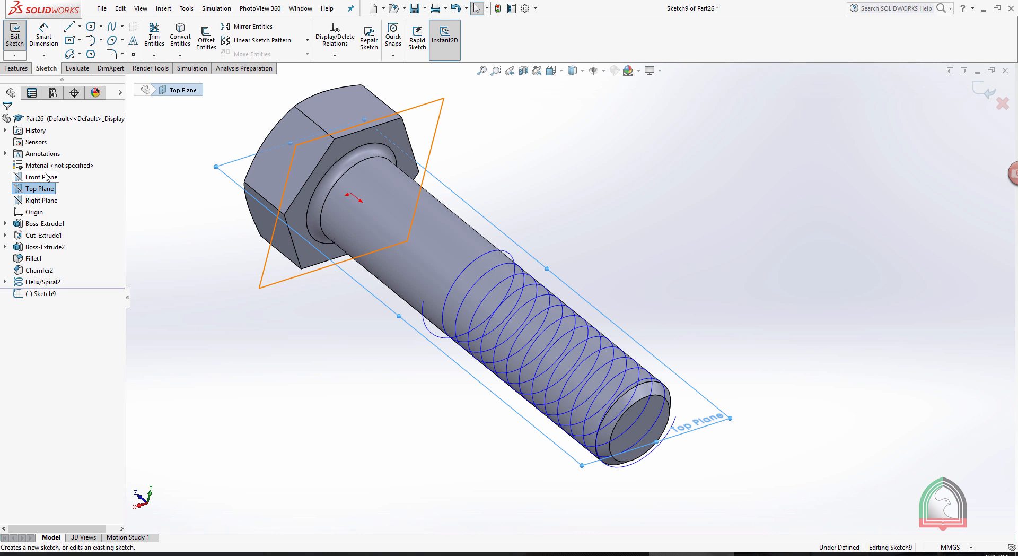
pyautogui.press('space')
pyautogui.click(102, 243)
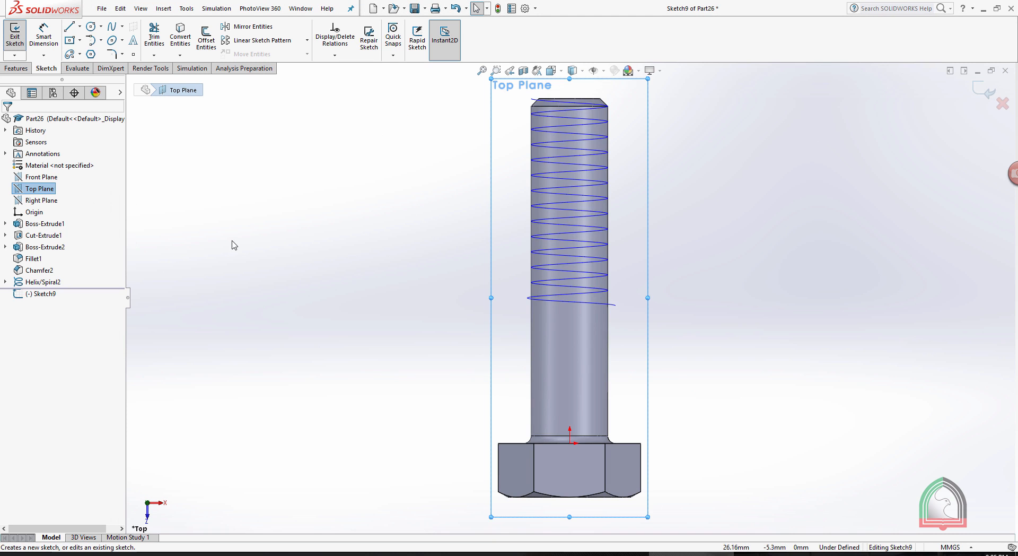
pyautogui.scroll(-2, 522, 150)
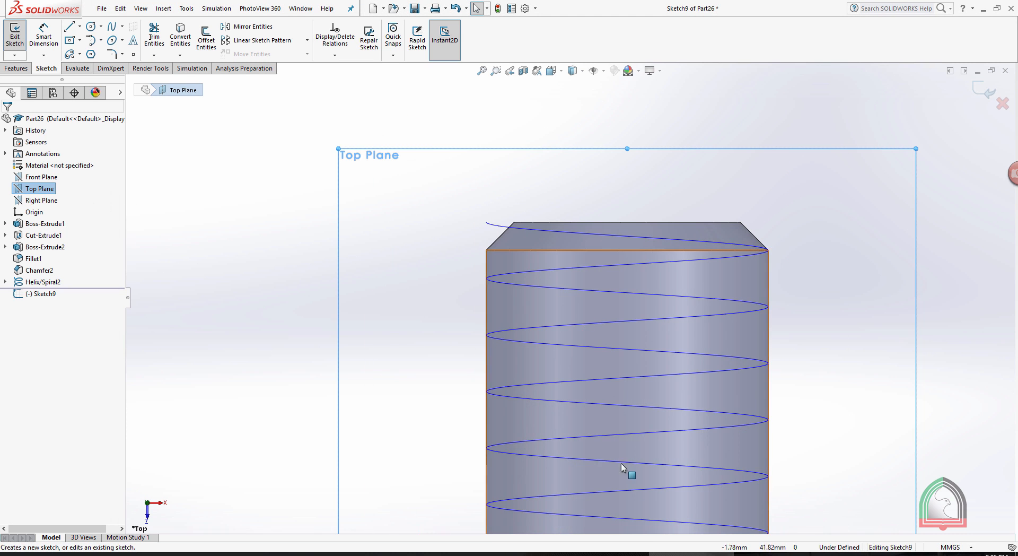
# Consult the thread detail, and sketch a closed triangle about 2 mm wide and 2.15 mm tall beside the shank's free end, its apex facing the shank.
pyautogui.click(606, 554)
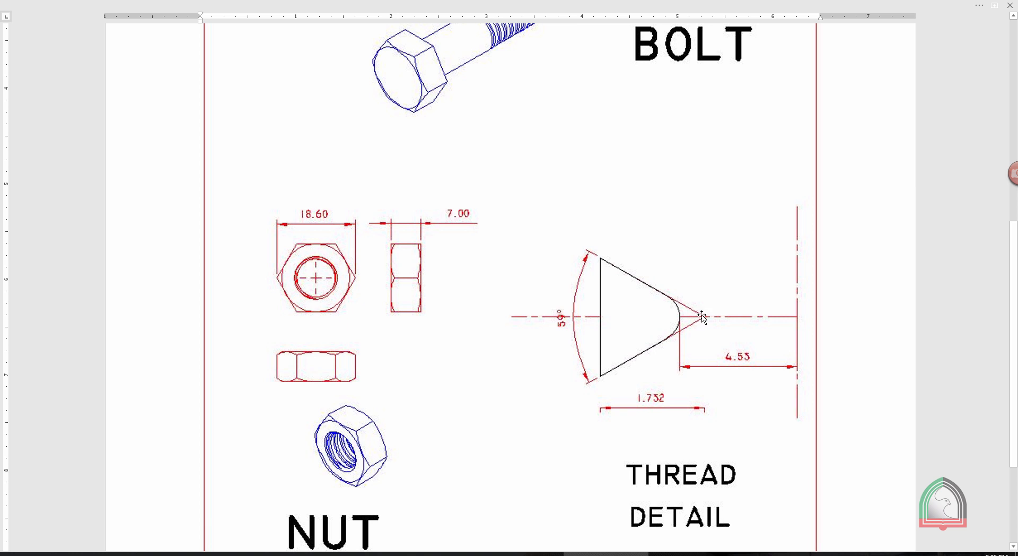
pyautogui.click(692, 553)
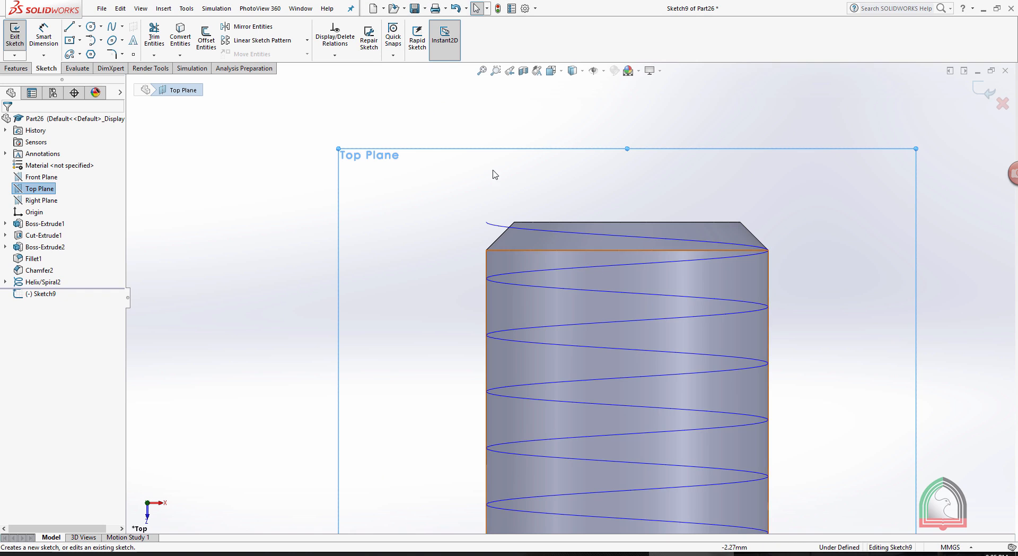
pyautogui.click(69, 26)
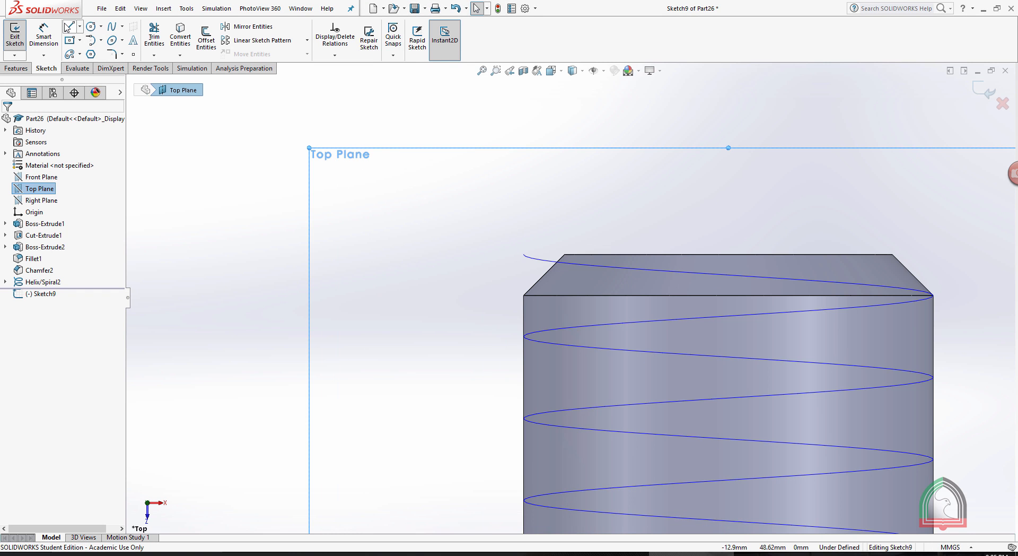
pyautogui.click(409, 210)
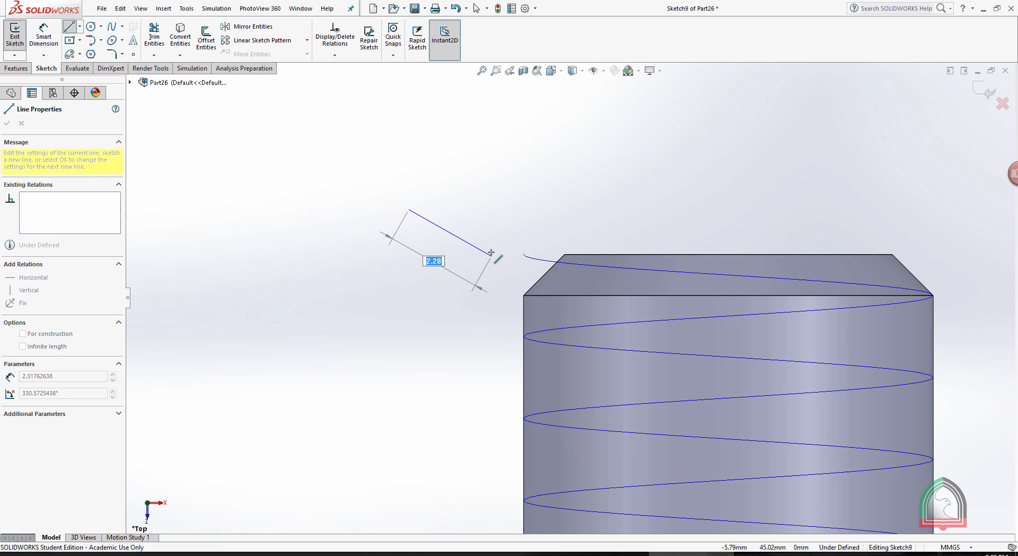
pyautogui.click(491, 251)
pyautogui.click(408, 297)
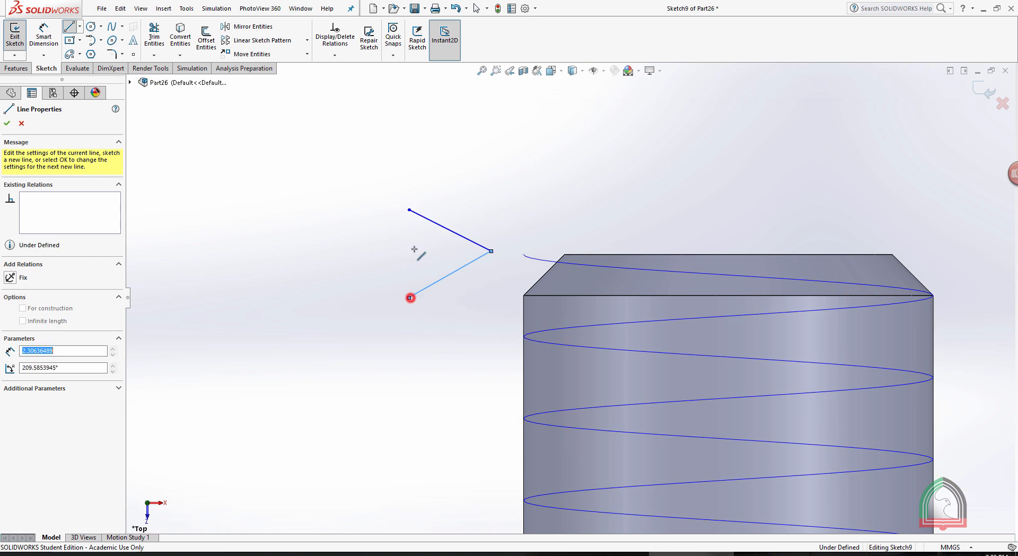
pyautogui.click(408, 210)
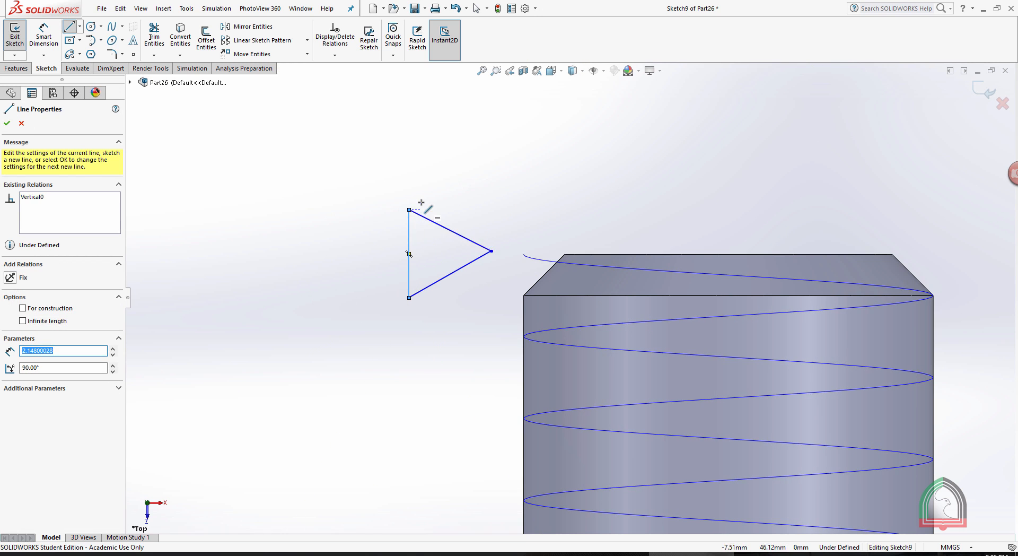
pyautogui.press('Escape')
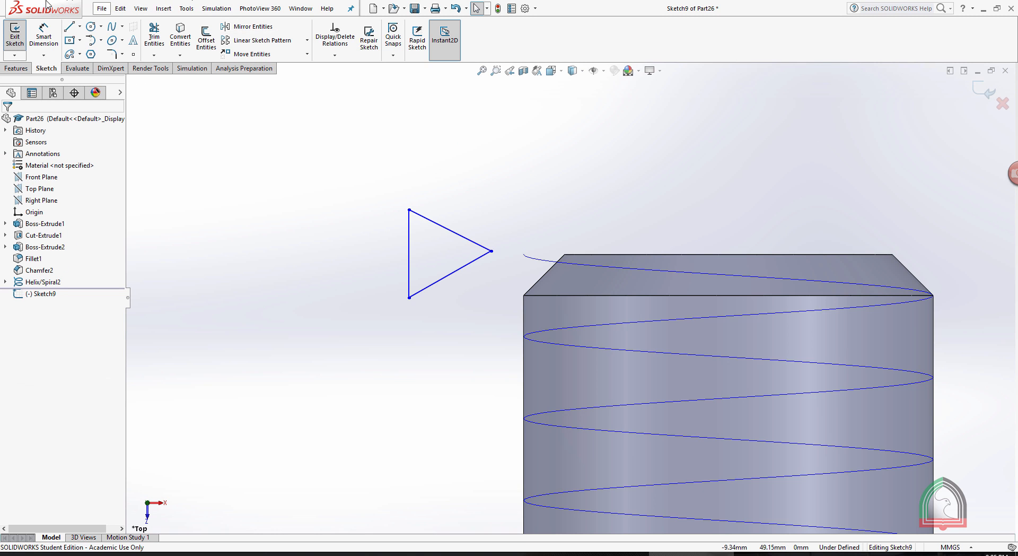
# Draw a centerline from the triangle's apex to the midpoint of its vertical side.
pyautogui.click(80, 26)
pyautogui.click(87, 53)
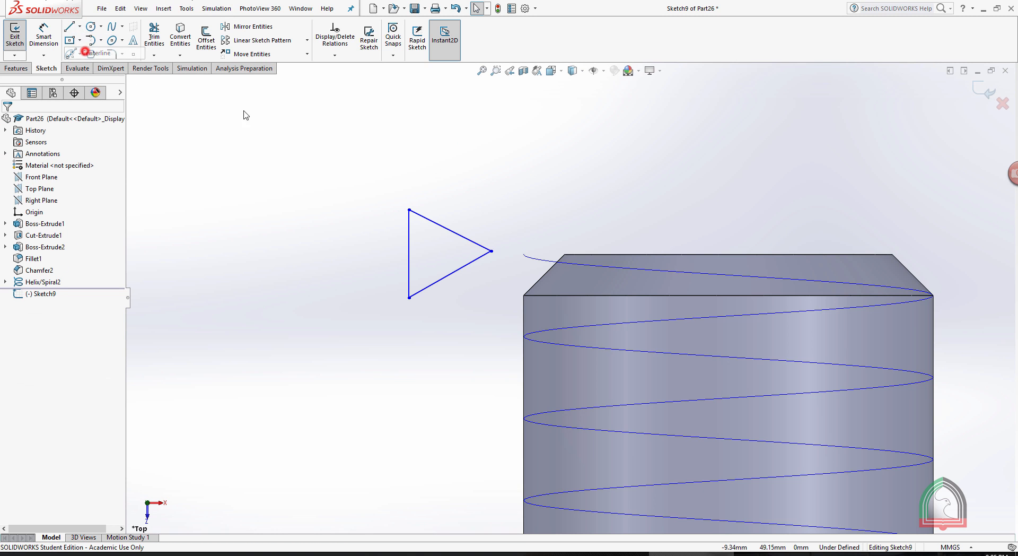
pyautogui.click(491, 251)
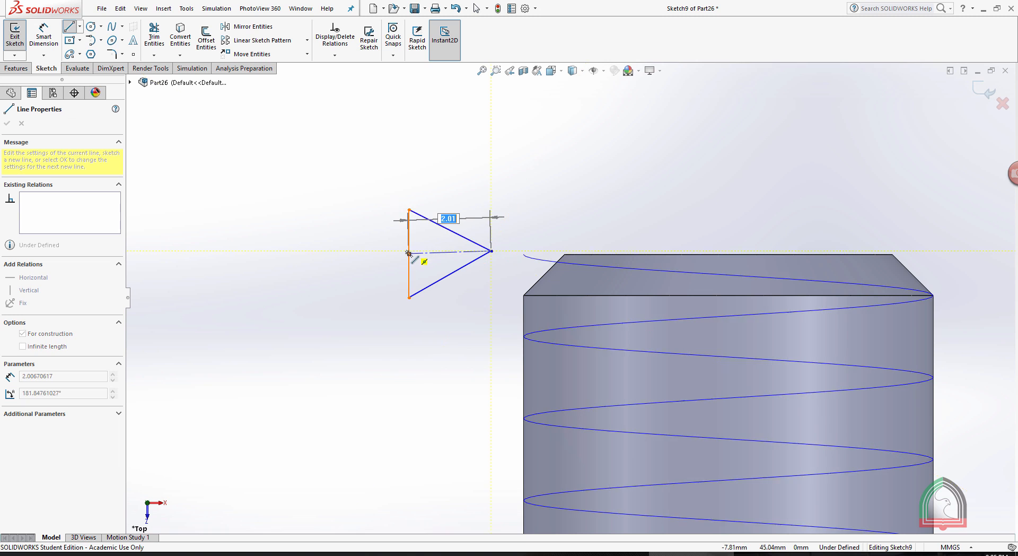
pyautogui.click(409, 253)
pyautogui.press('Escape')
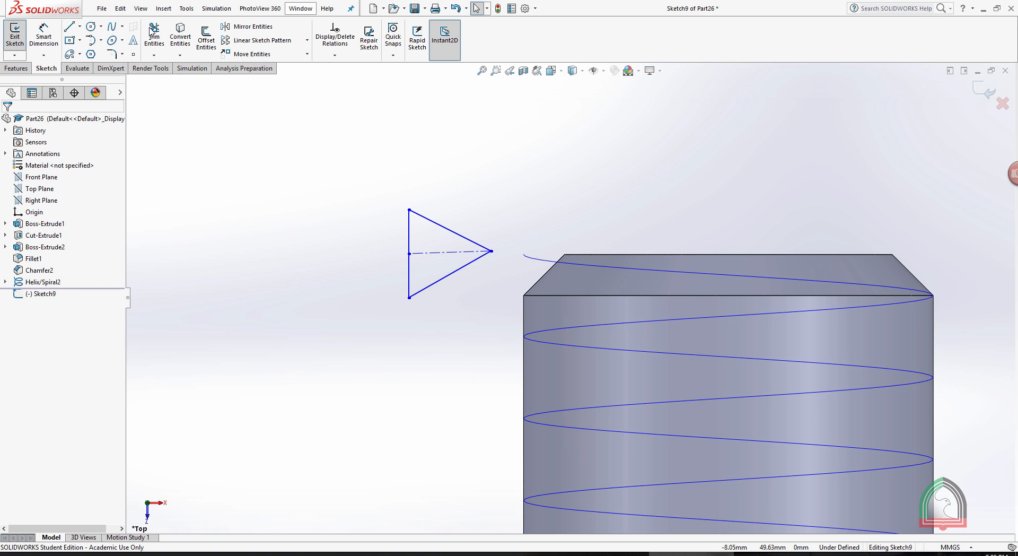
# Dimension the angle between the triangle's two slanted sides as 59°.
pyautogui.click(41, 36)
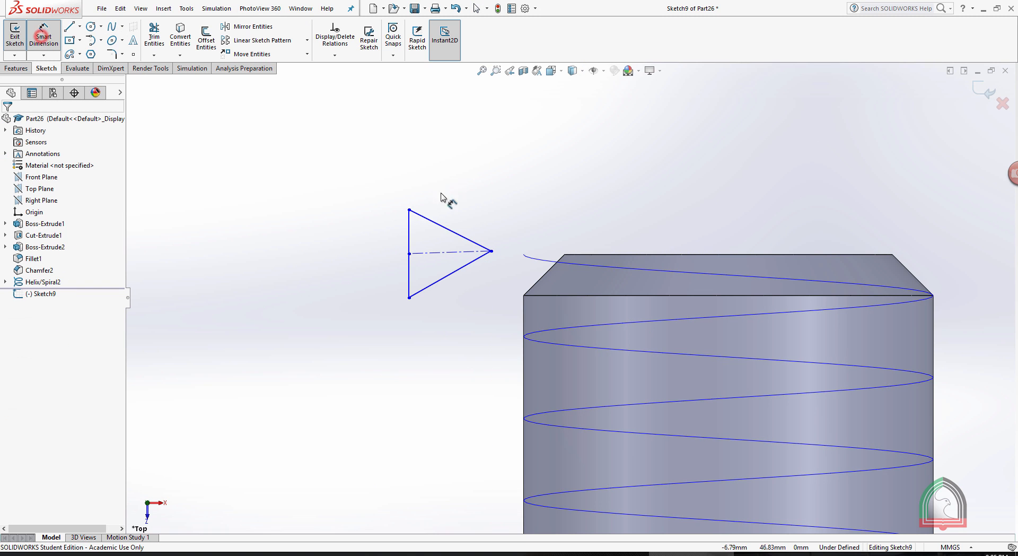
pyautogui.click(448, 230)
pyautogui.click(435, 284)
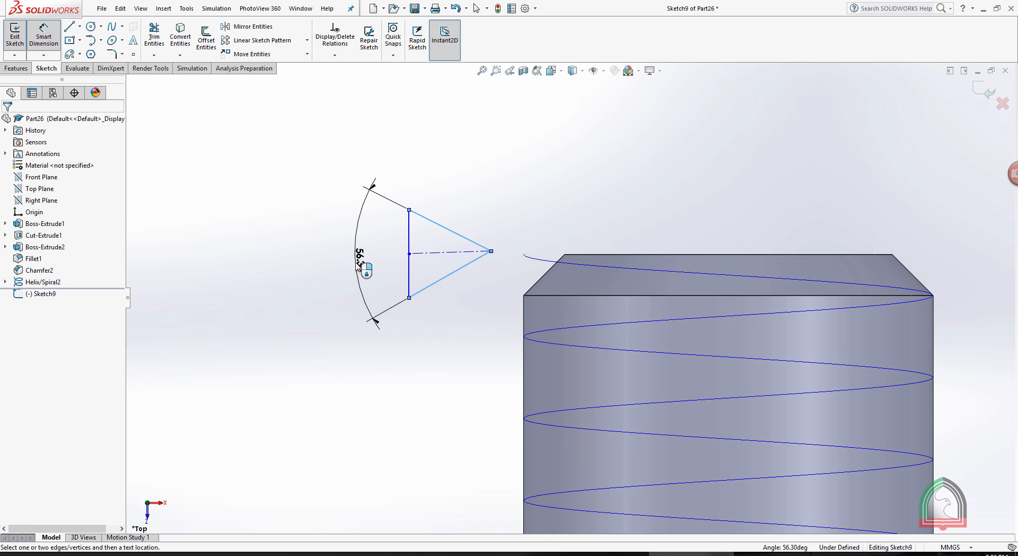
pyautogui.click(359, 262)
pyautogui.write('59')
pyautogui.press('Return')
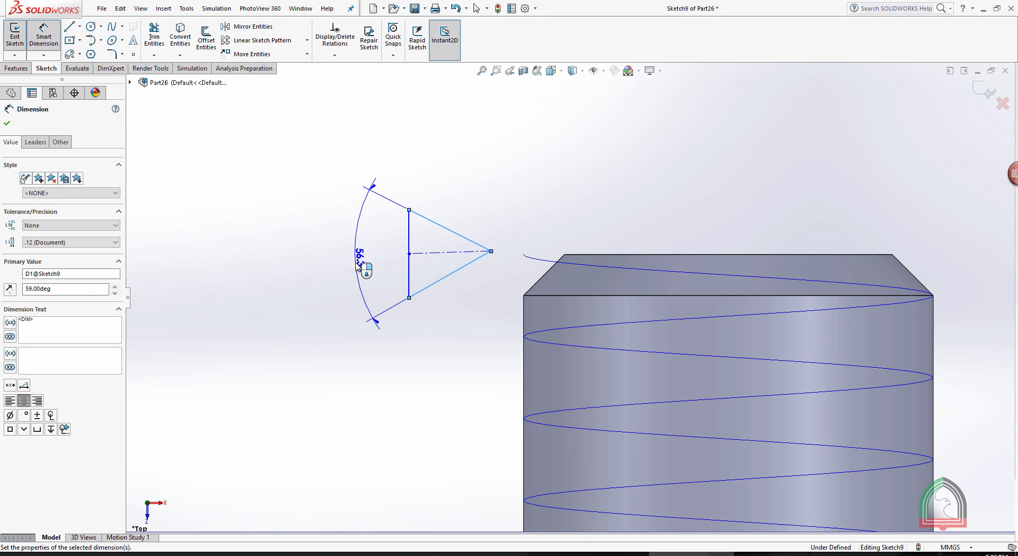
# Check the thread detail drawing, and dimension the horizontal distance from the triangle's apex to its vertical side as 1.732 mm.
pyautogui.click(491, 251)
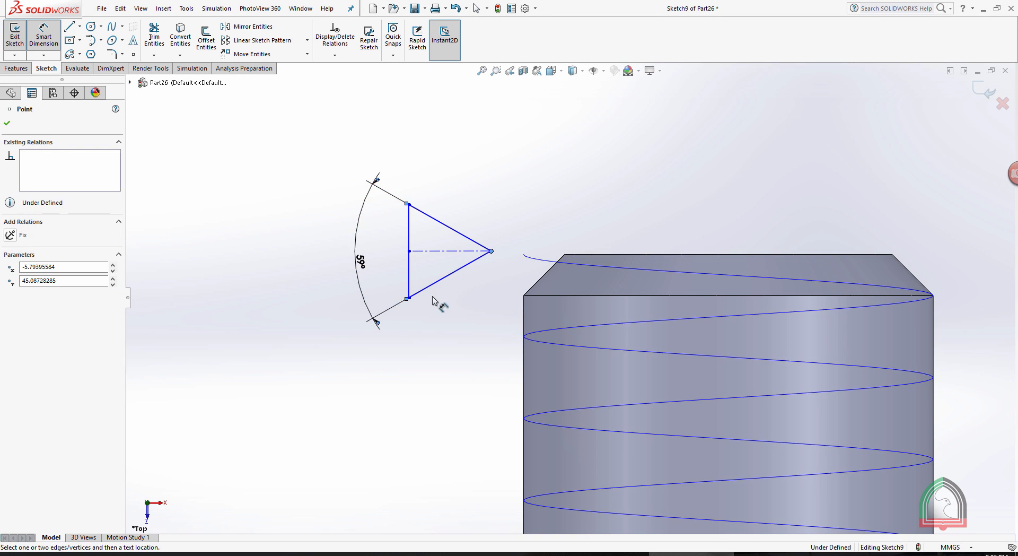
pyautogui.click(408, 298)
pyautogui.click(441, 352)
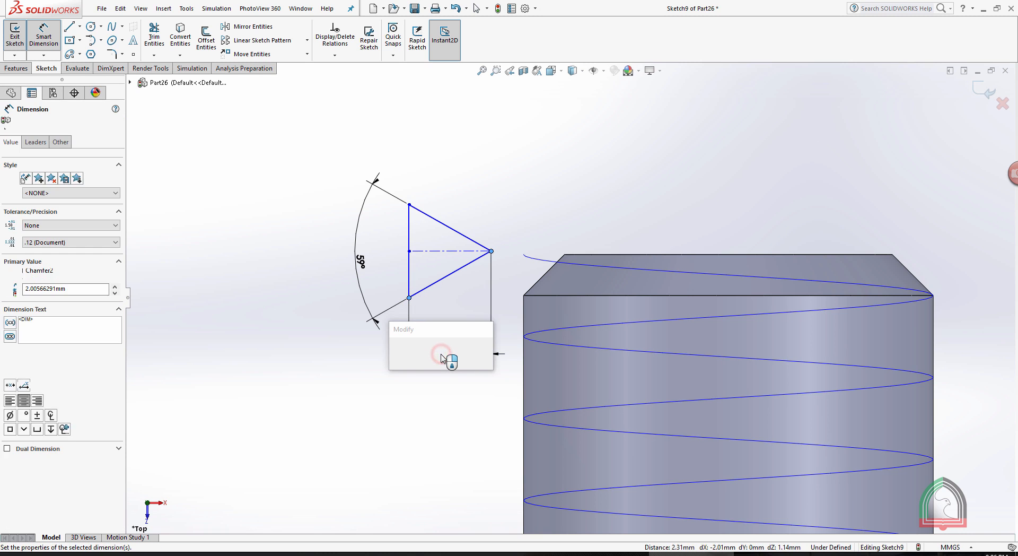
pyautogui.click(594, 553)
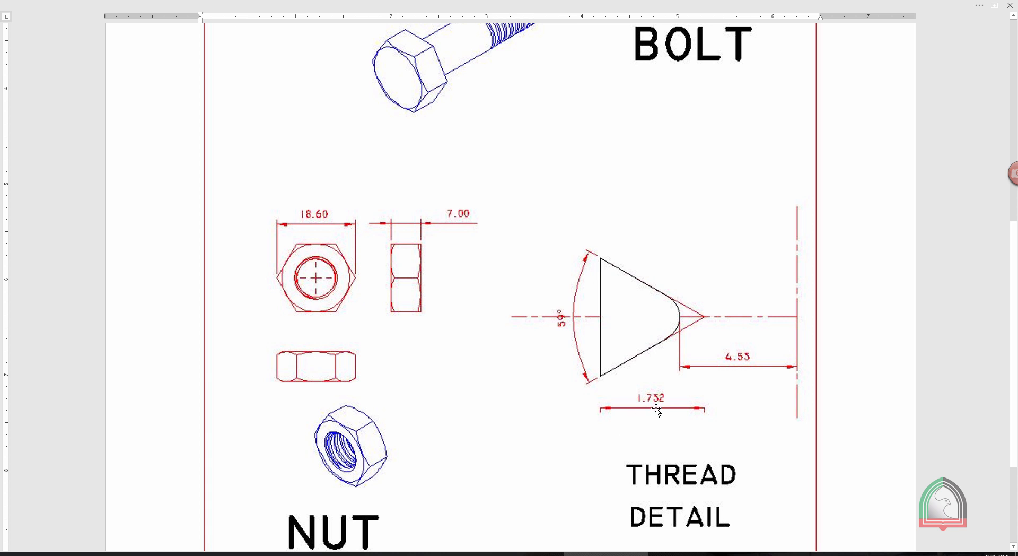
pyautogui.click(669, 553)
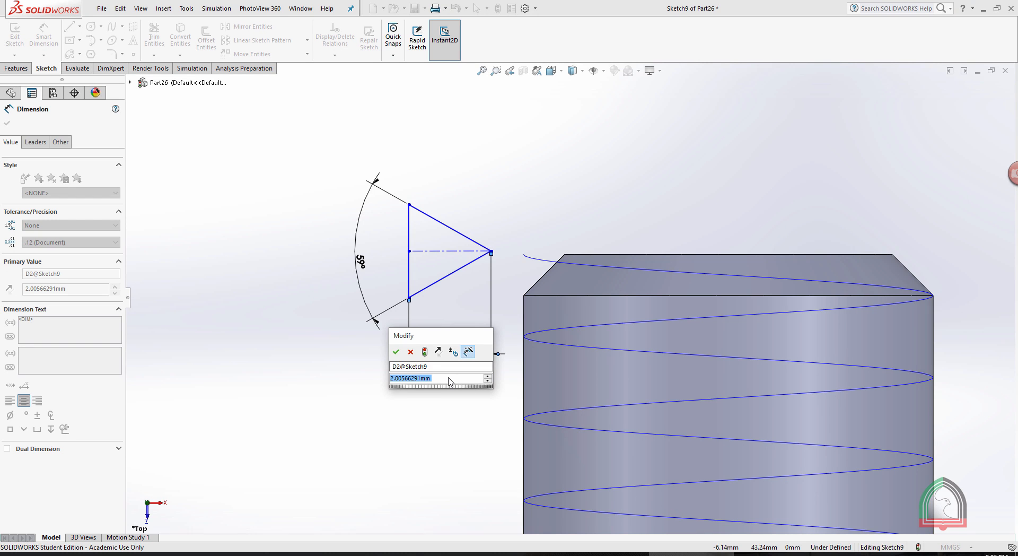
pyautogui.write('1.732')
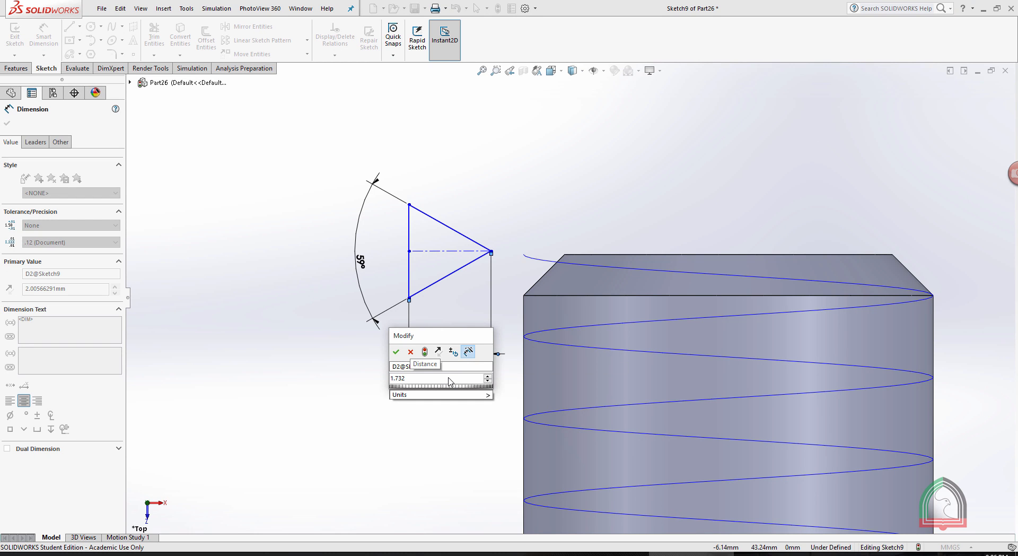
pyautogui.click(396, 351)
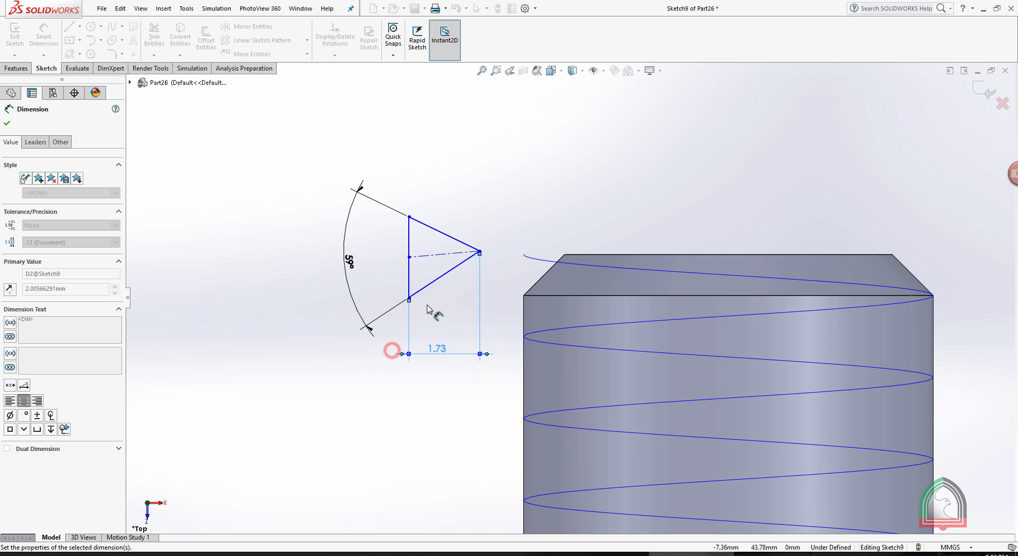
pyautogui.click(484, 206)
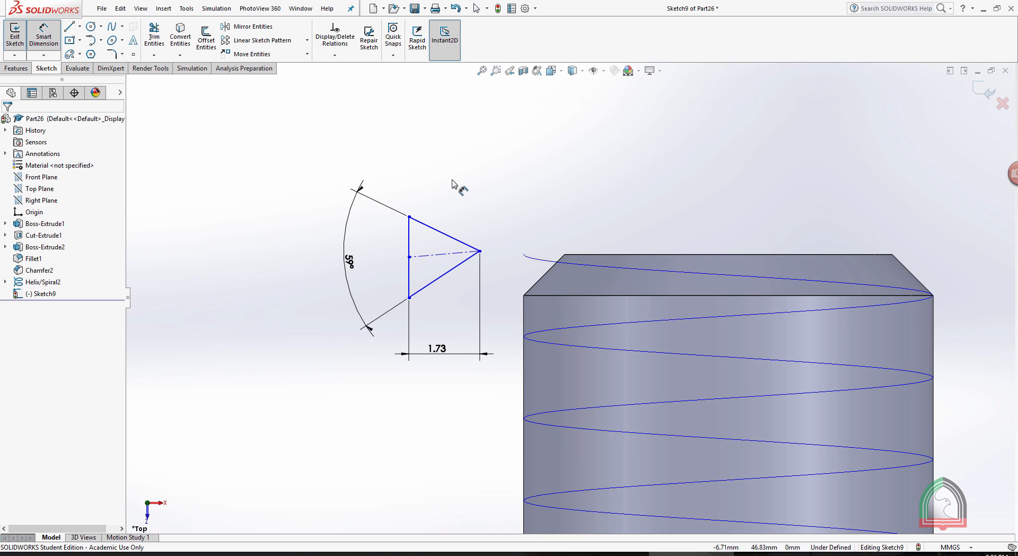
pyautogui.press('Escape')
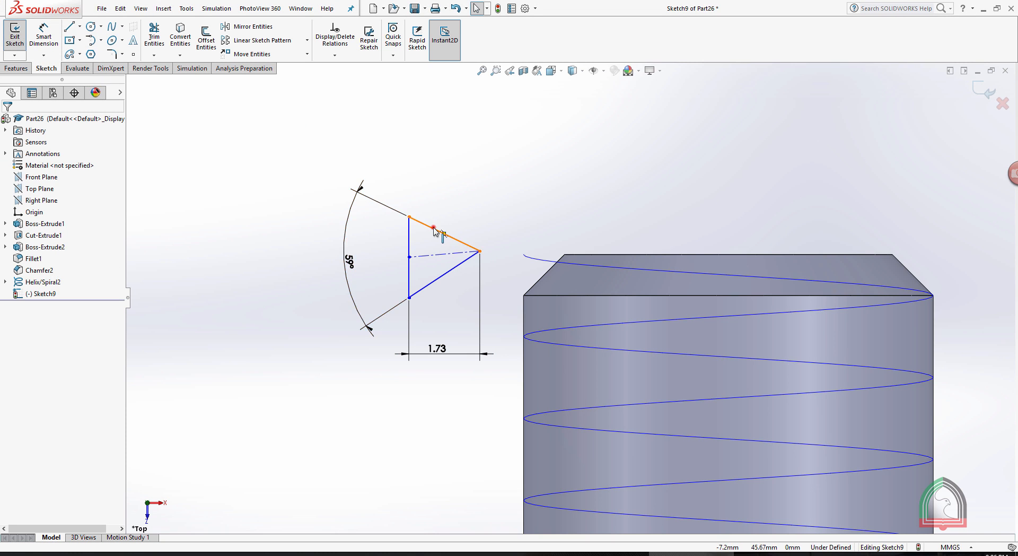
# Make the triangle's two slanted sides symmetric about its horizontal centerline.
pyautogui.click(433, 227)
pyautogui.keyDown('ctrl'); pyautogui.click(420, 254); pyautogui.keyUp('ctrl')
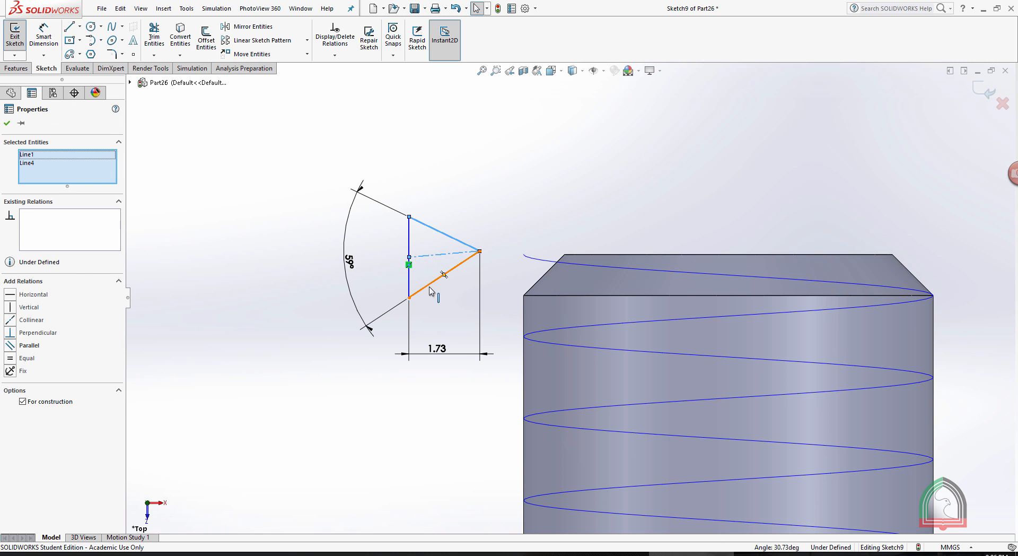
pyautogui.click(429, 287)
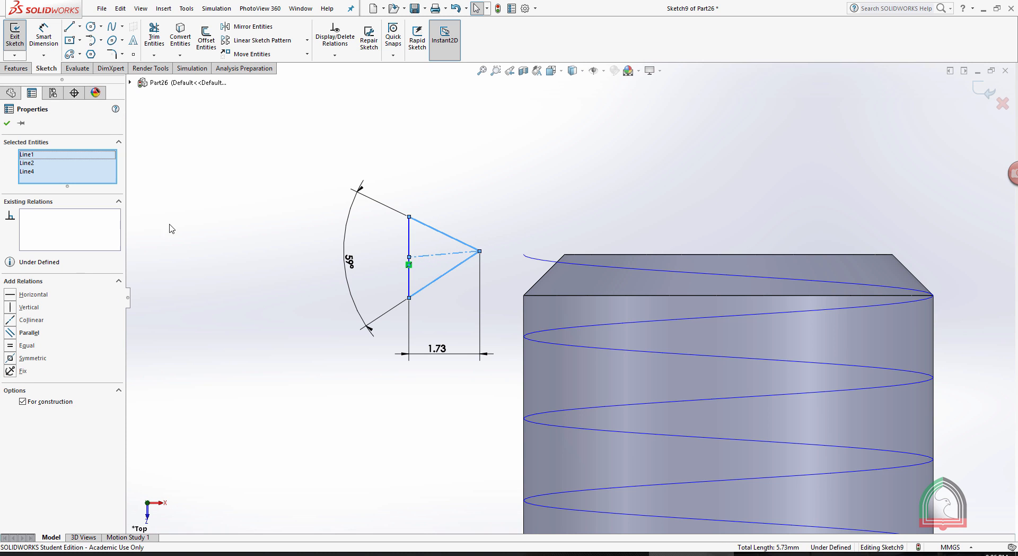
pyautogui.click(10, 358)
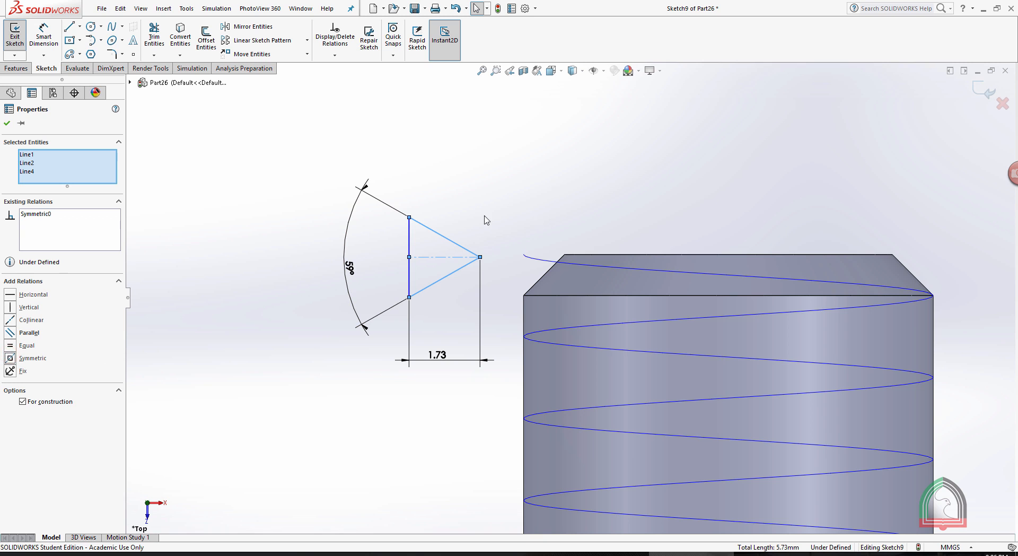
pyautogui.scroll(-3, 459, 265)
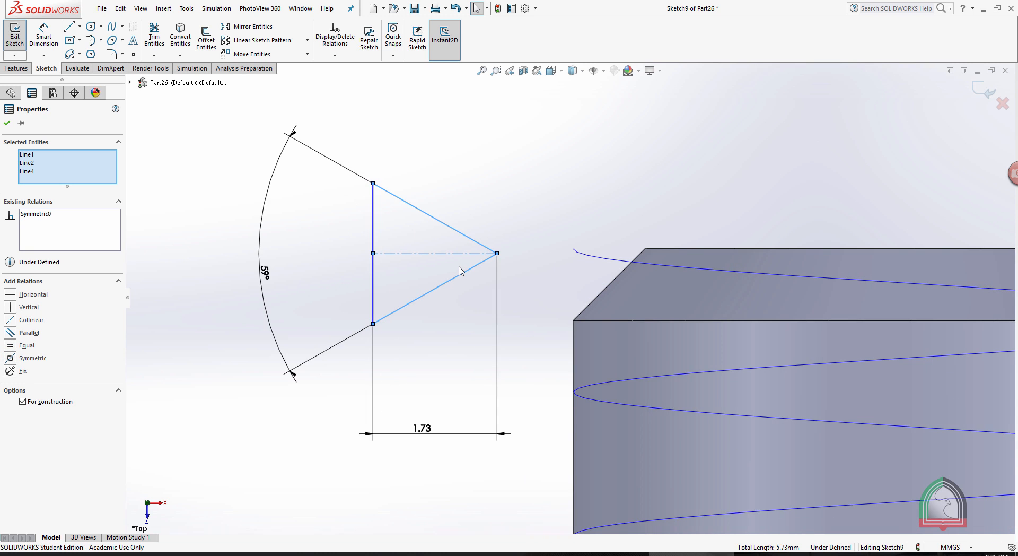
pyautogui.scroll(-2, 461, 268)
pyautogui.press('Escape')
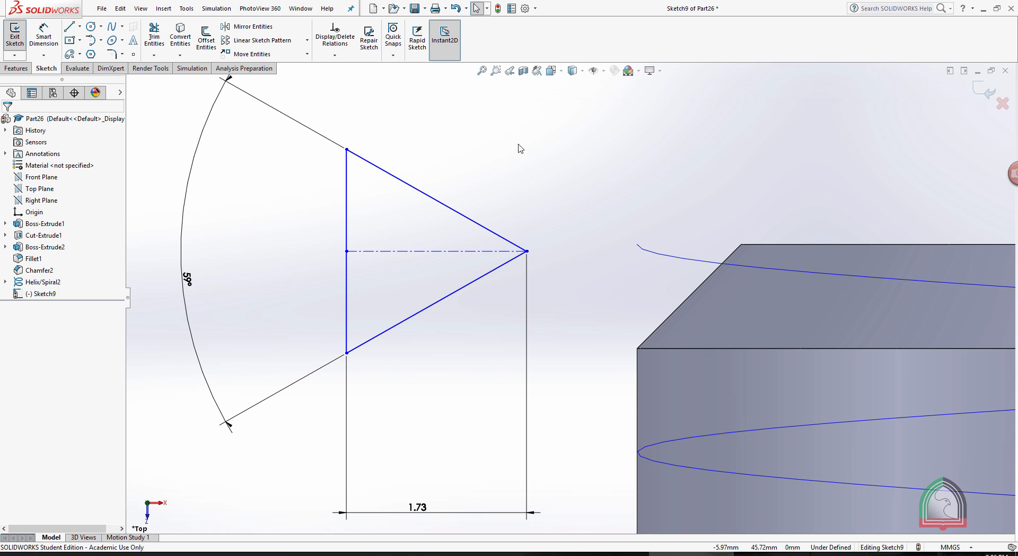
# Draw a vertical centerline joining the midpoints of the triangle's two slanted sides.
pyautogui.click(79, 27)
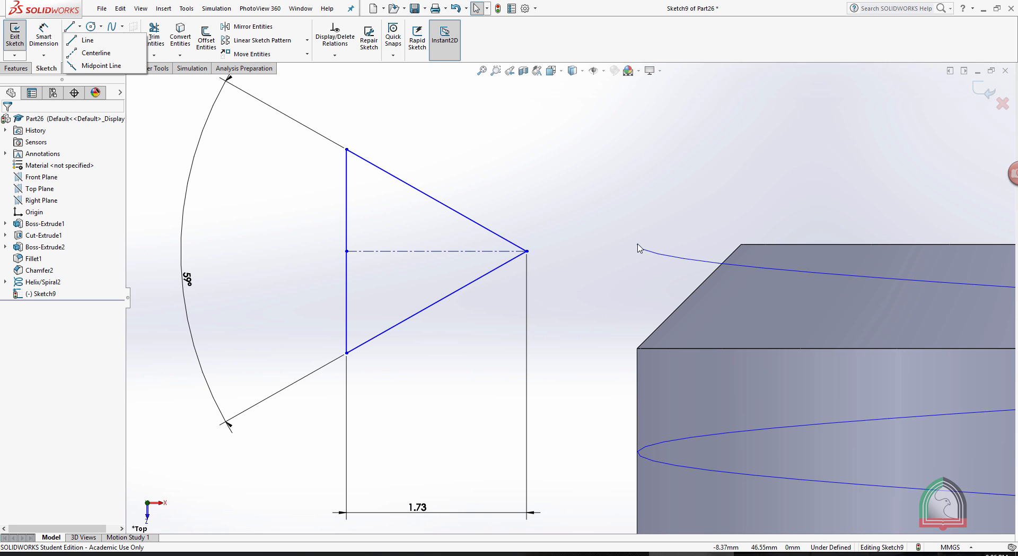
pyautogui.click(91, 52)
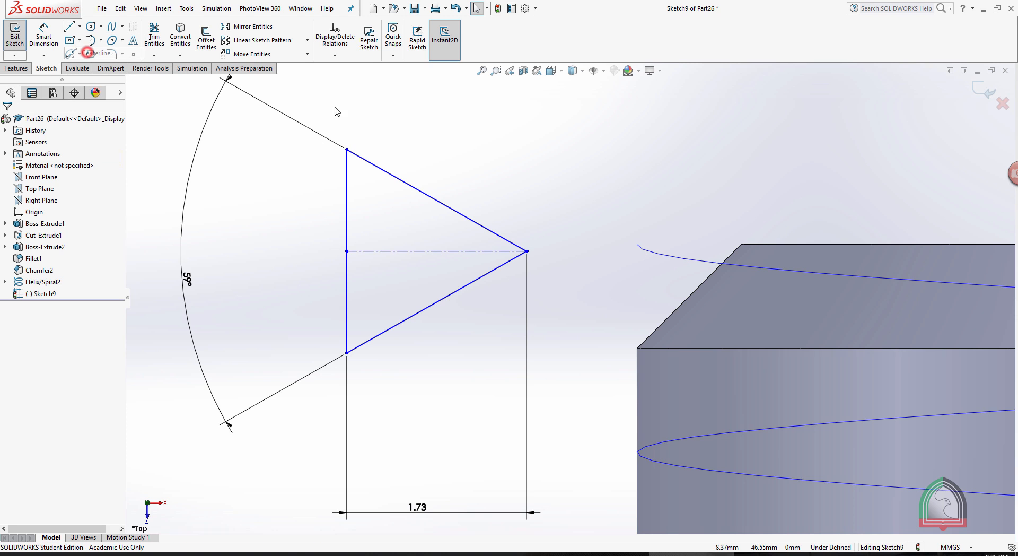
pyautogui.click(437, 200)
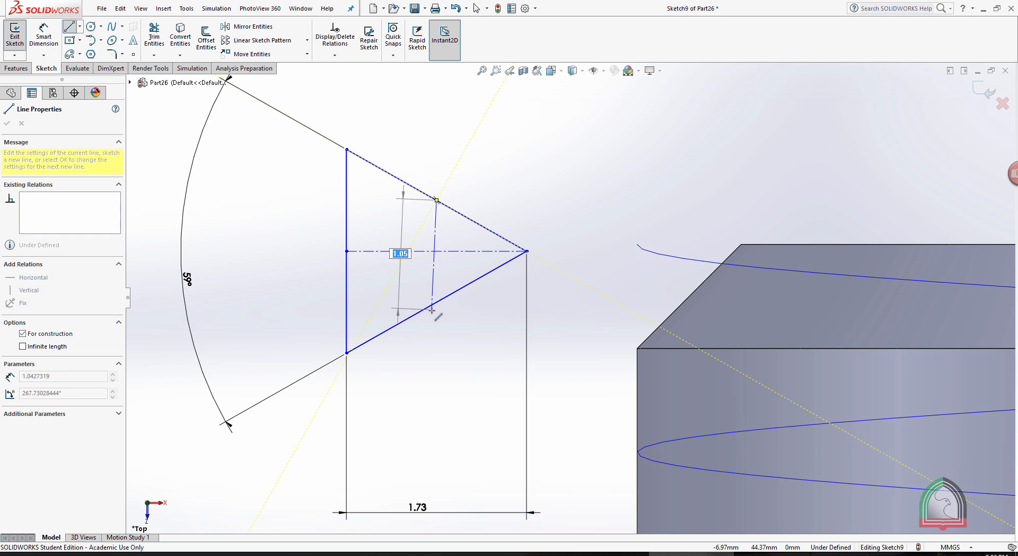
pyautogui.click(436, 302)
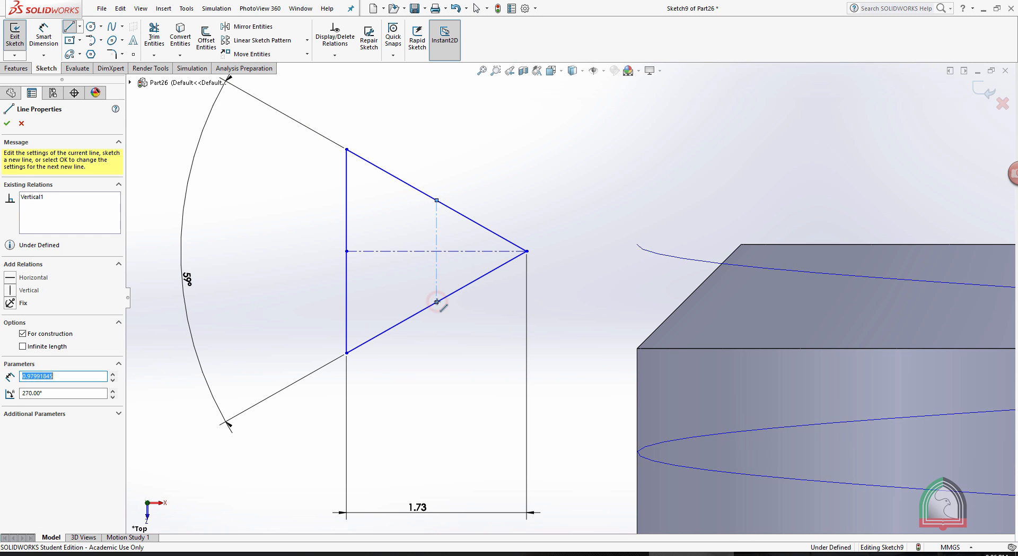
pyautogui.press('Escape')
pyautogui.press('Escape')
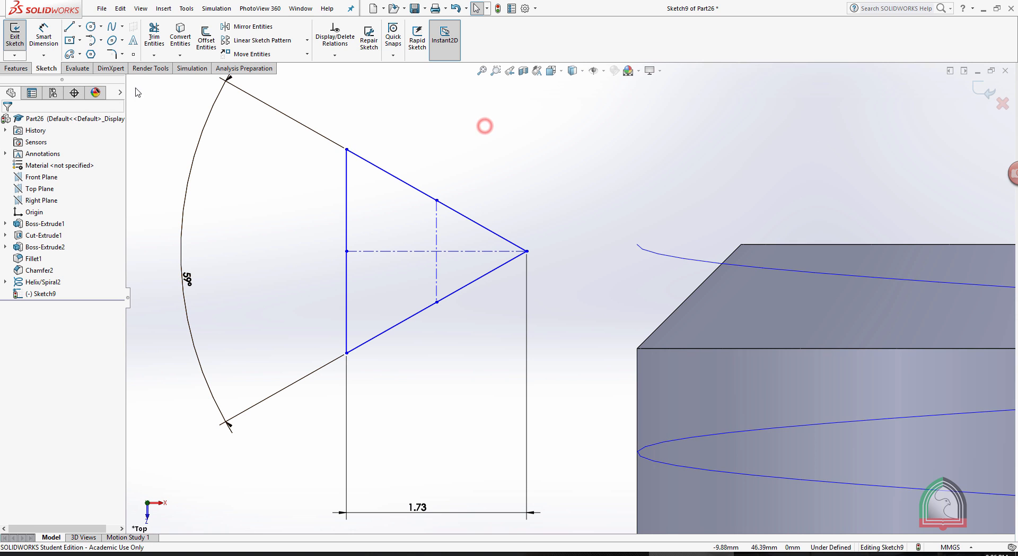
# Place a sketch point where the triangle's two centerlines cross, and delete the stray point outside the triangle.
pyautogui.click(134, 55)
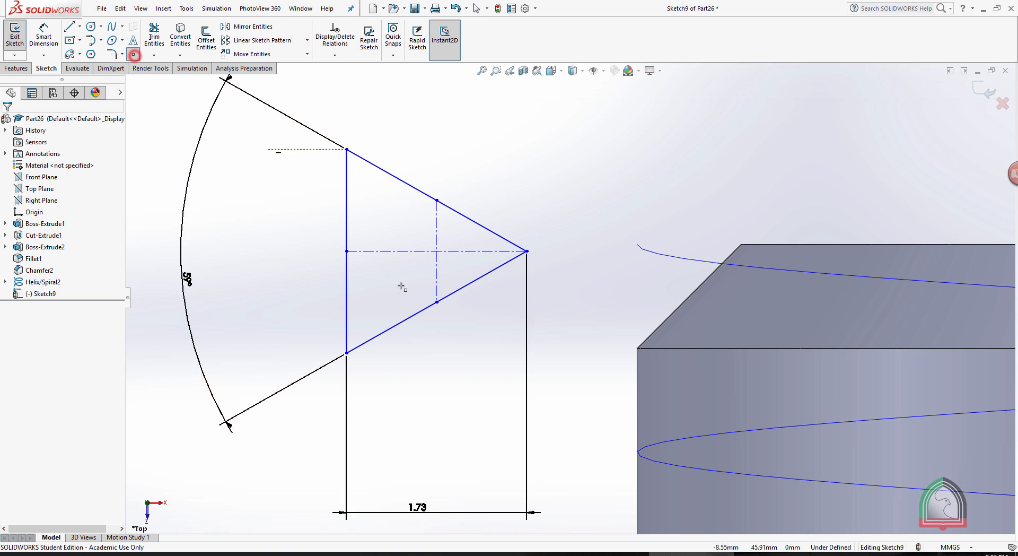
pyautogui.click(435, 251)
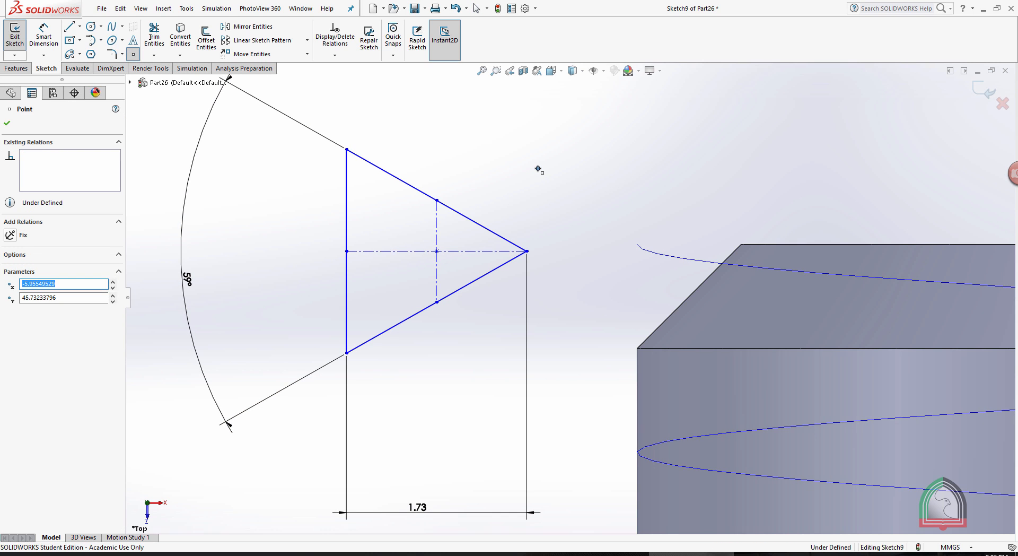
pyautogui.press('Escape')
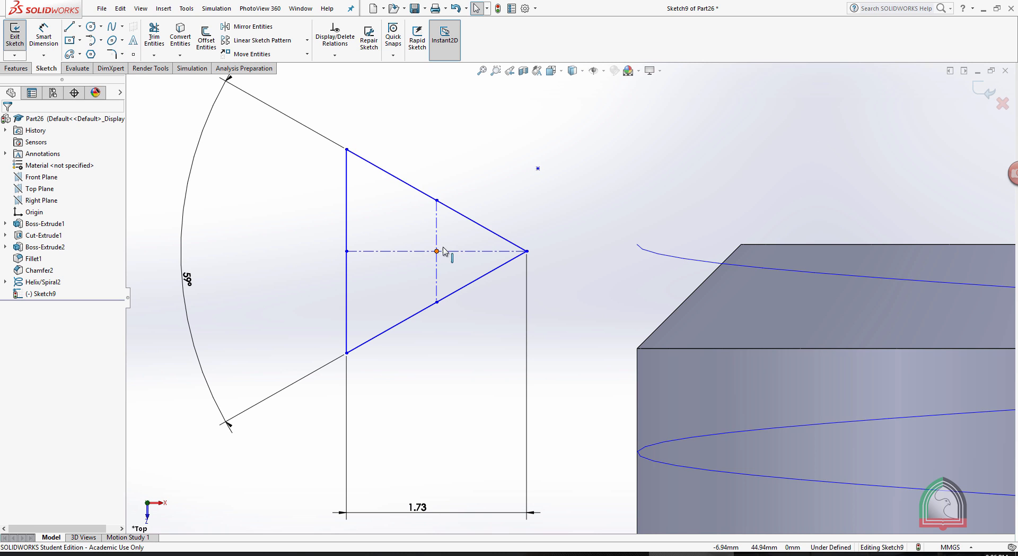
pyautogui.moveTo(583, 193); pyautogui.dragTo(518, 152)
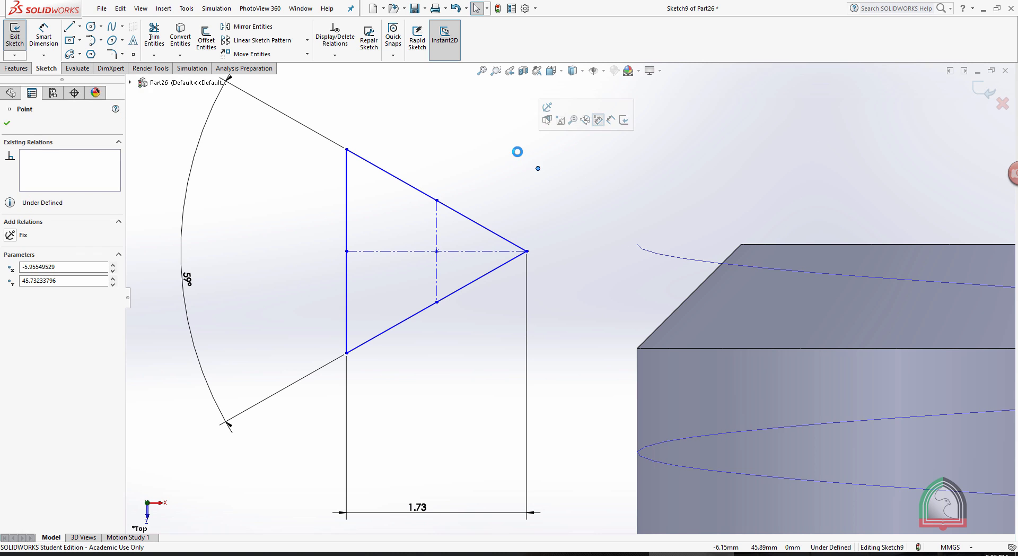
pyautogui.click(517, 151)
pyautogui.click(611, 168)
pyautogui.moveTo(588, 190); pyautogui.dragTo(518, 141)
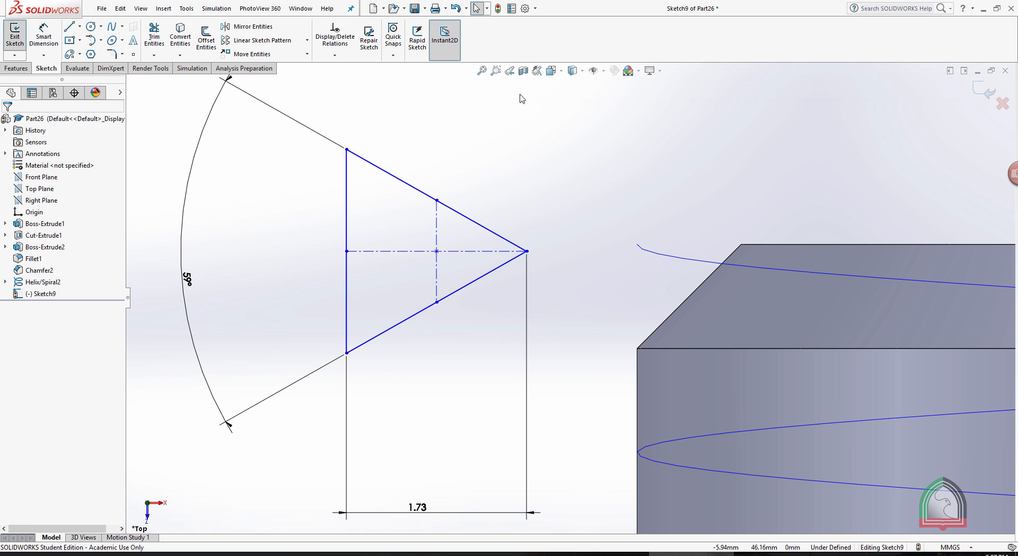
# Add a Pierce relation between the point at the centerlines' crossing and the helix.
pyautogui.click(436, 250)
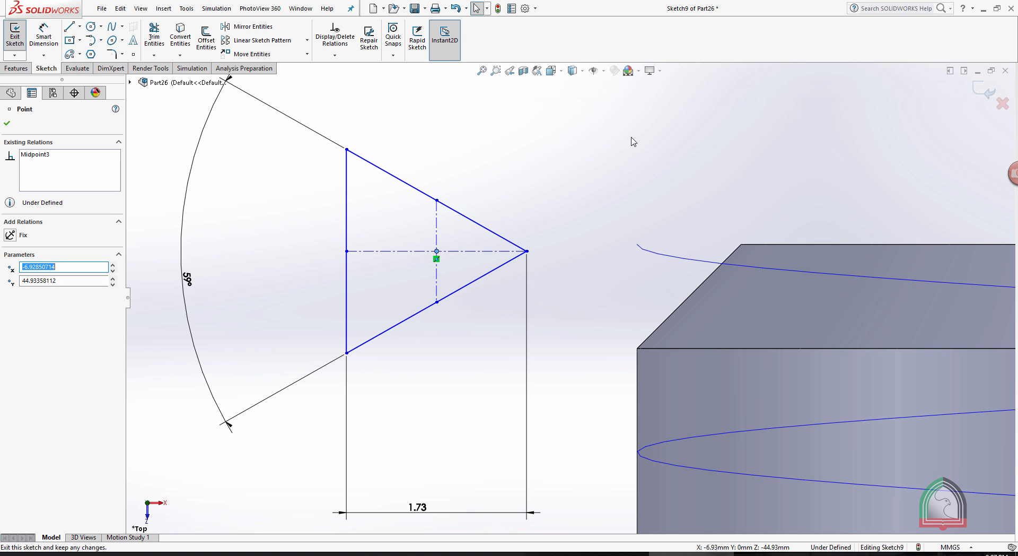
pyautogui.keyDown('ctrl'); pyautogui.click(694, 262); pyautogui.keyUp('ctrl')
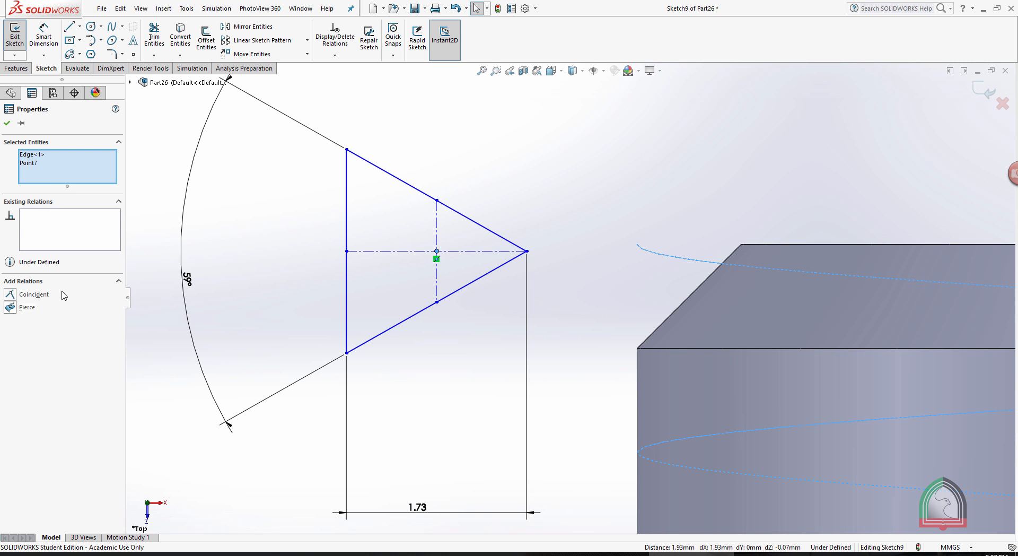
pyautogui.click(13, 305)
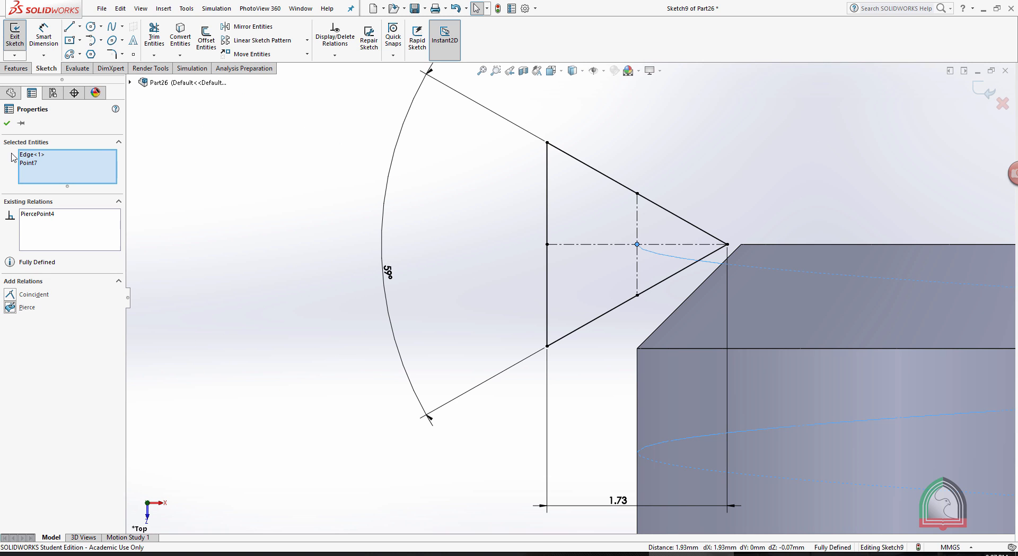
pyautogui.click(7, 123)
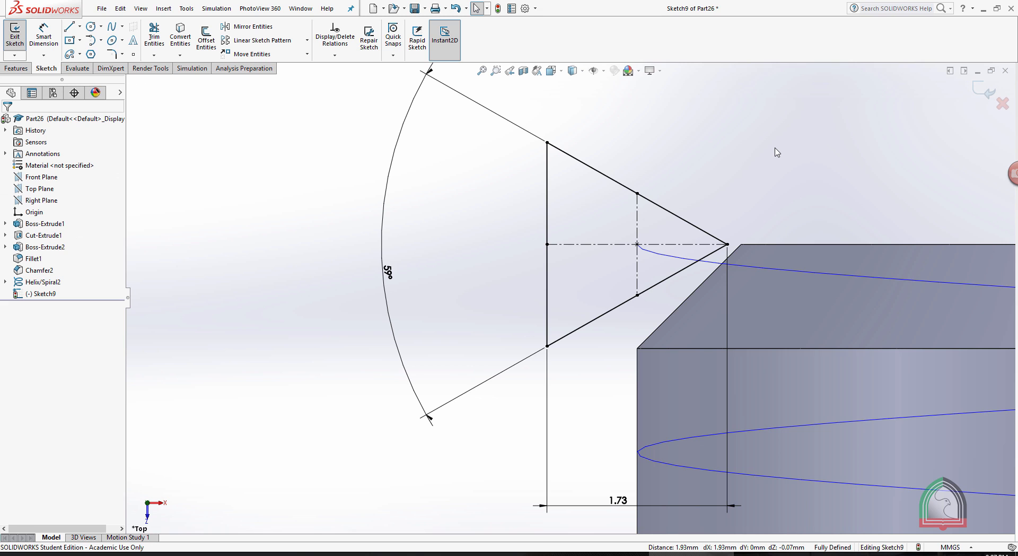
# Place a second sketch point on the triangle's horizontal centerline, between the centerlines' crossing and the apex.
pyautogui.scroll(3, 775, 148)
pyautogui.scroll(-2, 765, 251)
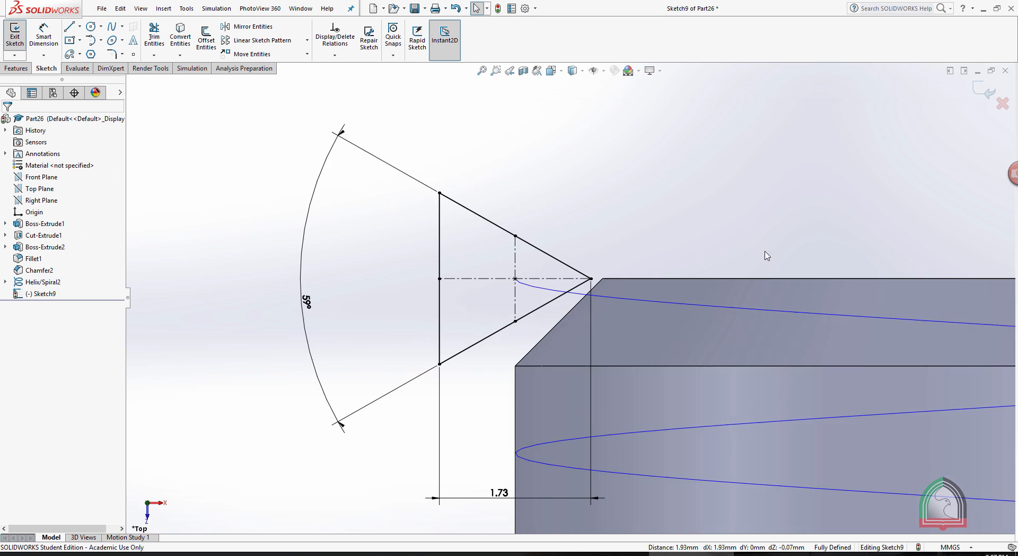
pyautogui.scroll(-4, 553, 281)
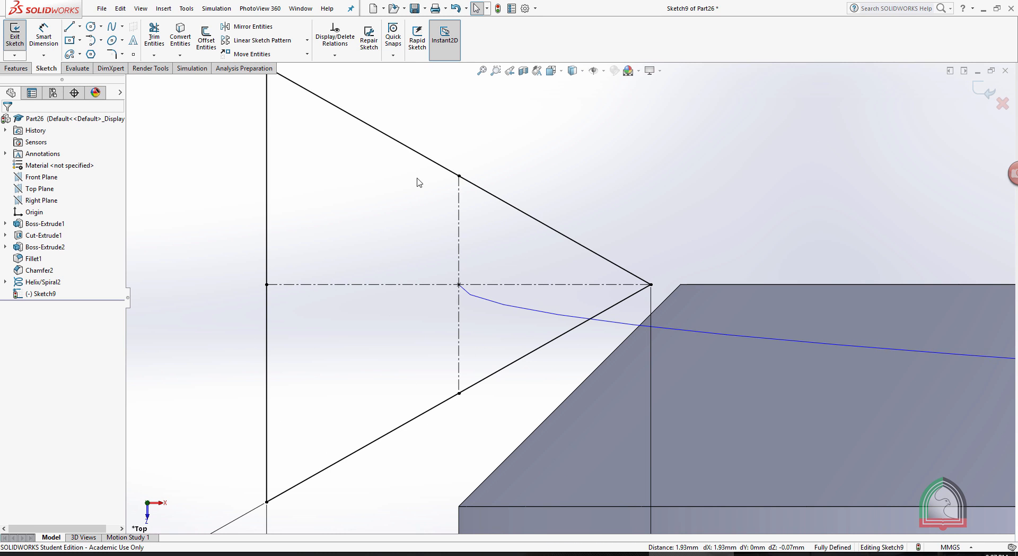
pyautogui.click(132, 56)
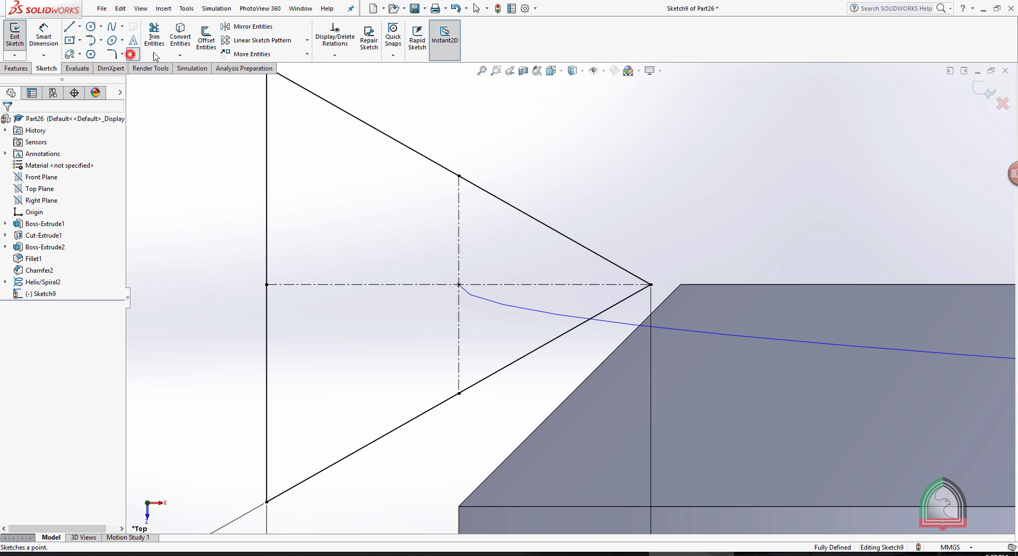
pyautogui.click(540, 284)
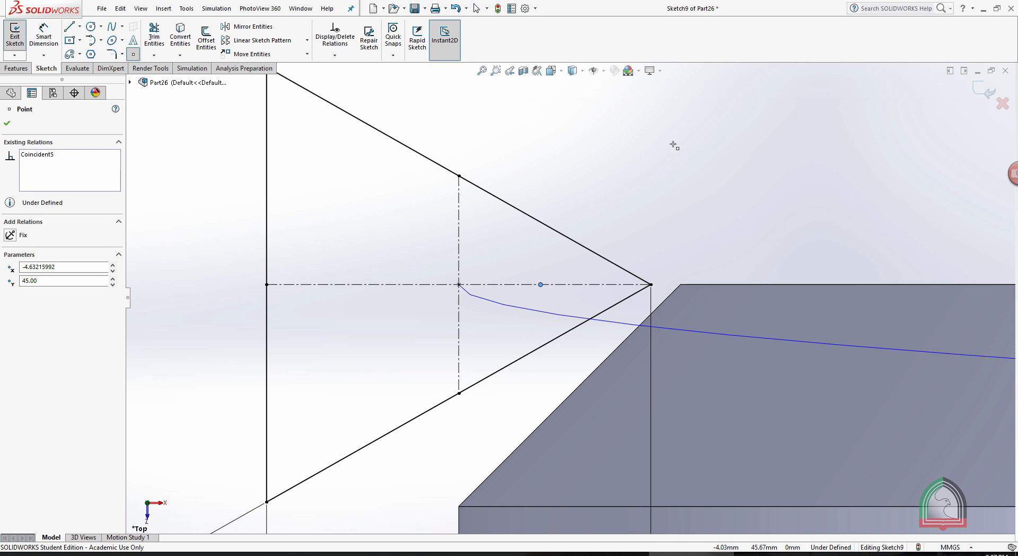
pyautogui.press('Escape')
# Draw a vertical centerline about 3 mm long upward from the midpoint of the bolt shank's end edge.
pyautogui.scroll(3, 675, 150)
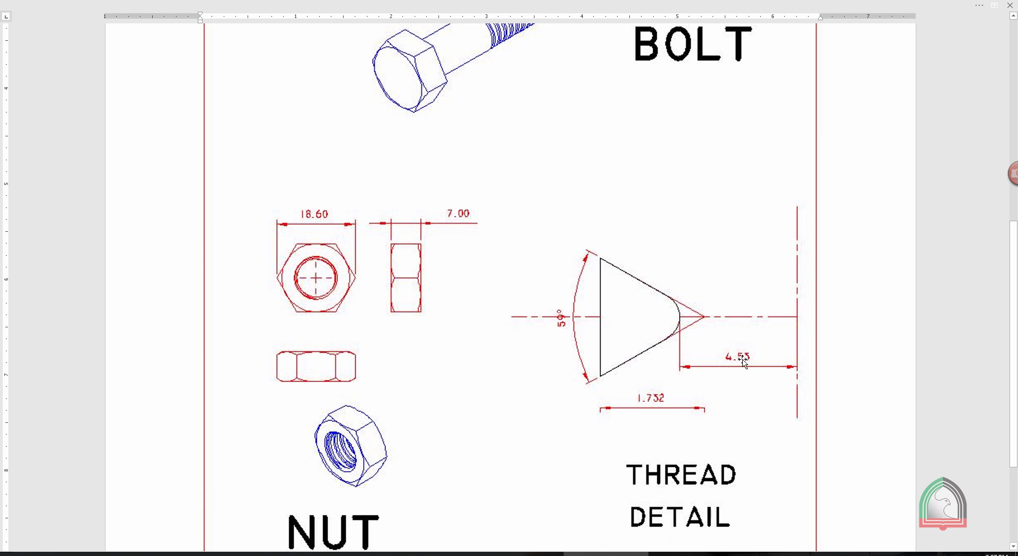
pyautogui.click(695, 554)
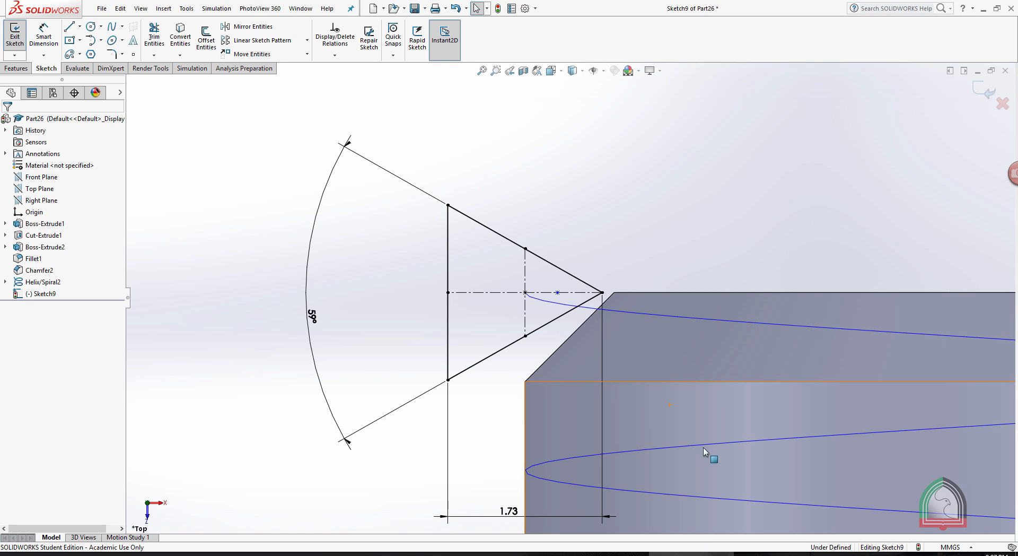
pyautogui.scroll(3, 782, 286)
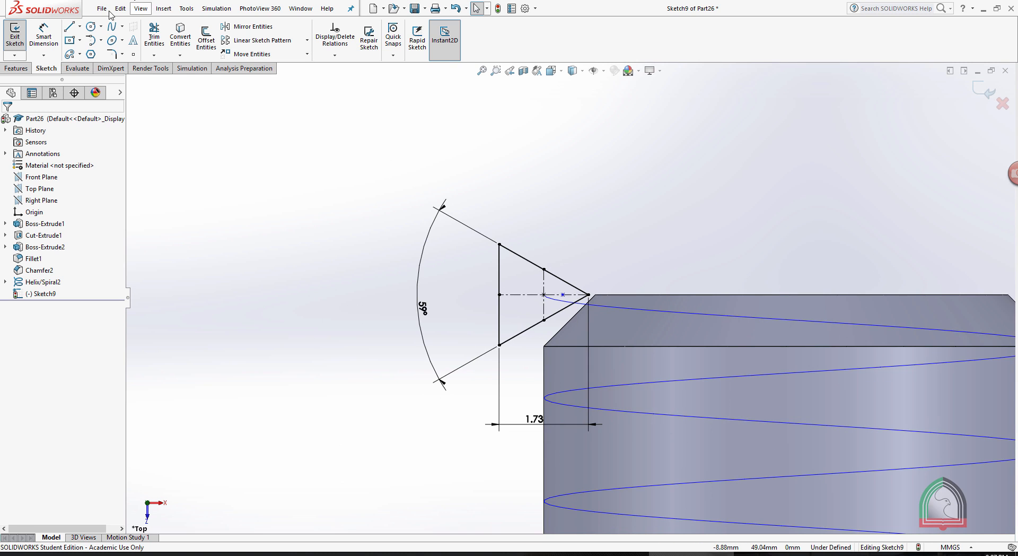
pyautogui.click(80, 26)
pyautogui.click(91, 50)
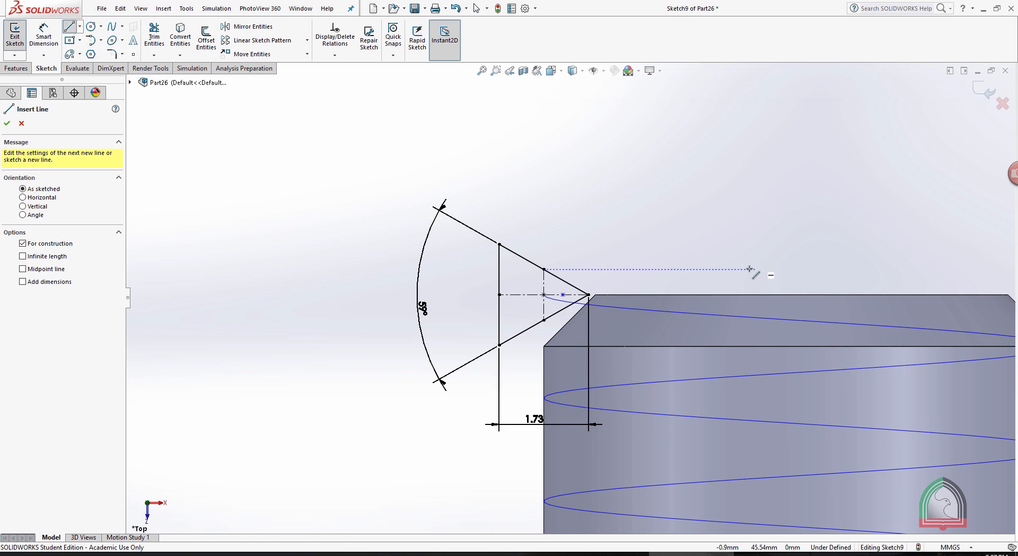
pyautogui.click(799, 294)
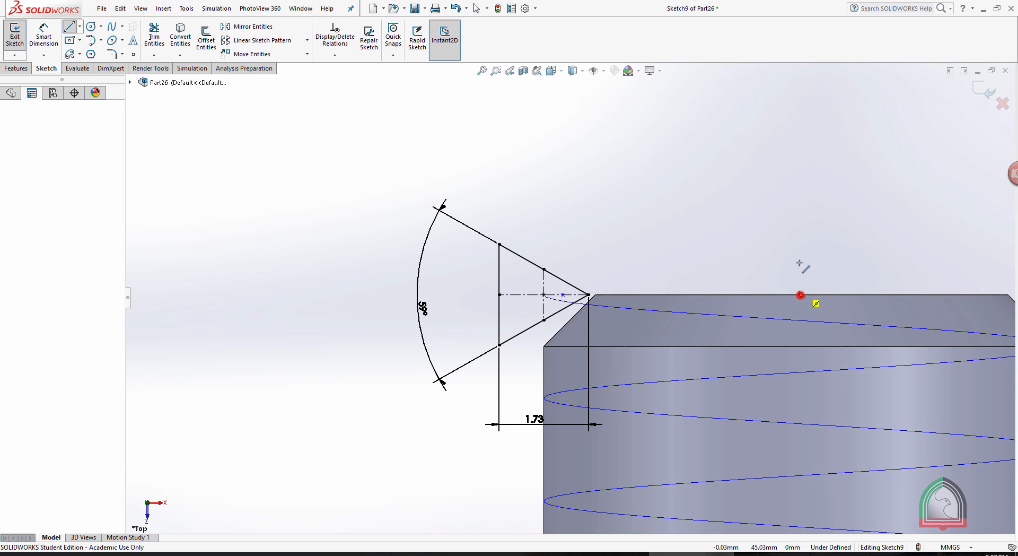
pyautogui.click(801, 139)
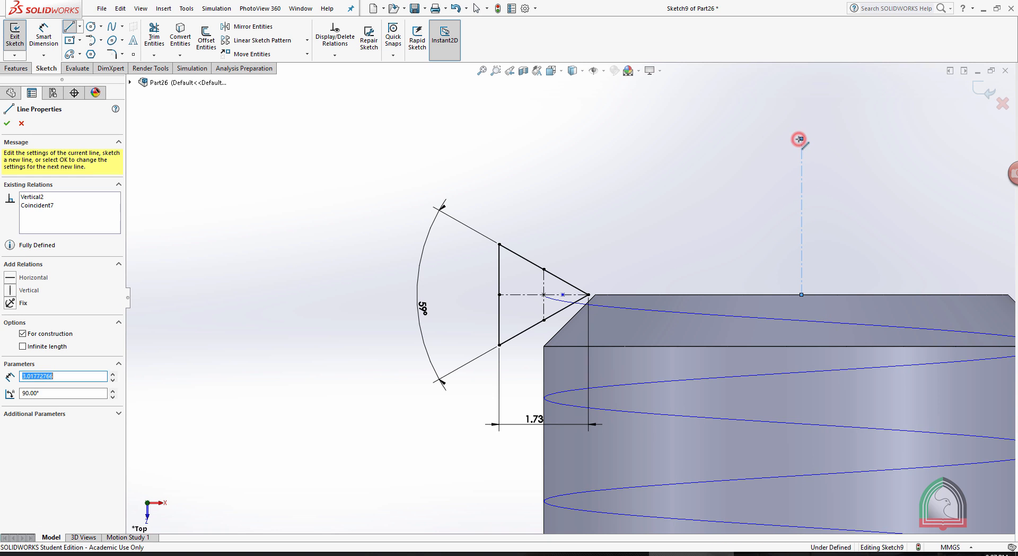
pyautogui.press('Escape')
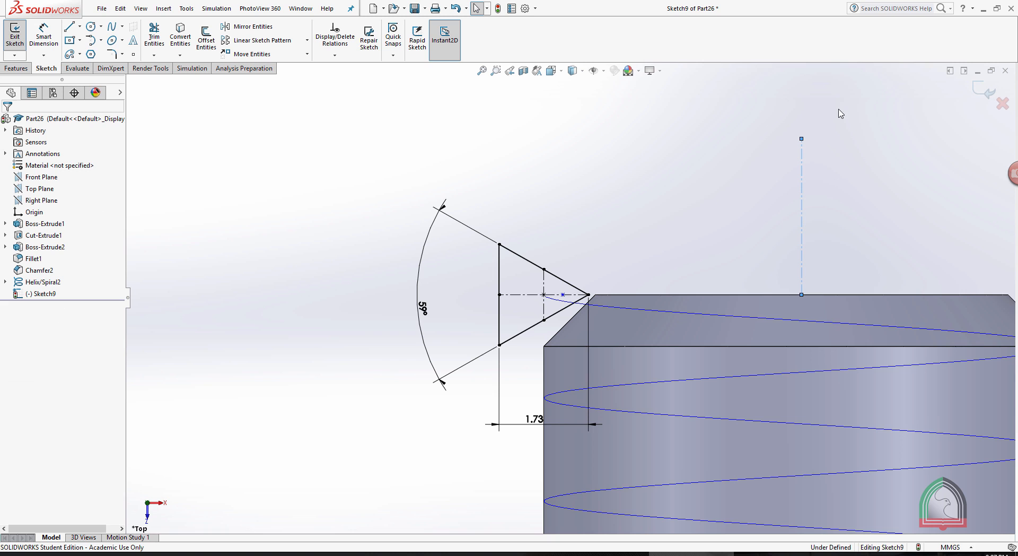
pyautogui.click(802, 177)
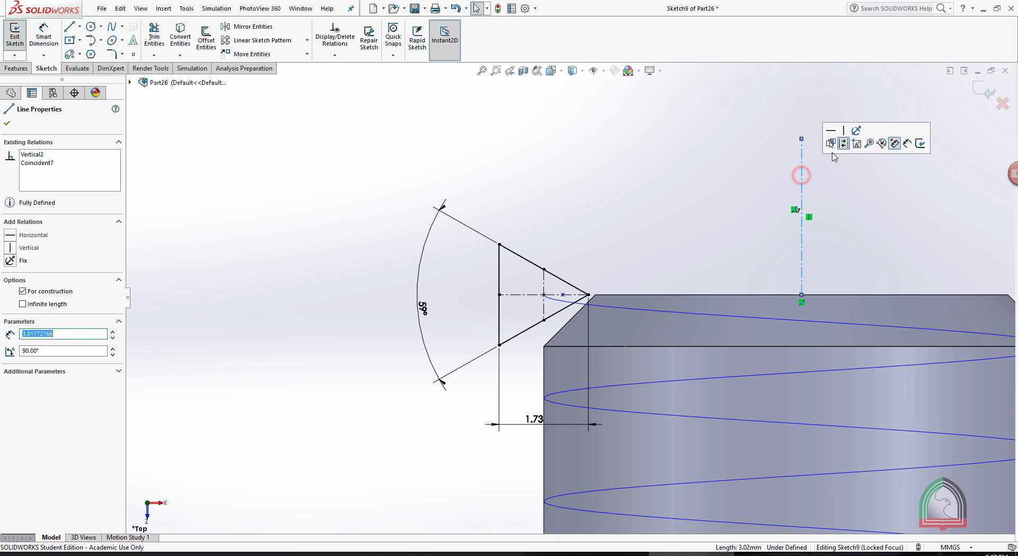
pyautogui.click(833, 94)
# Dimension the distance from the second sketch point to the vertical centerline above the bolt as 4.53 mm.
pyautogui.click(43, 35)
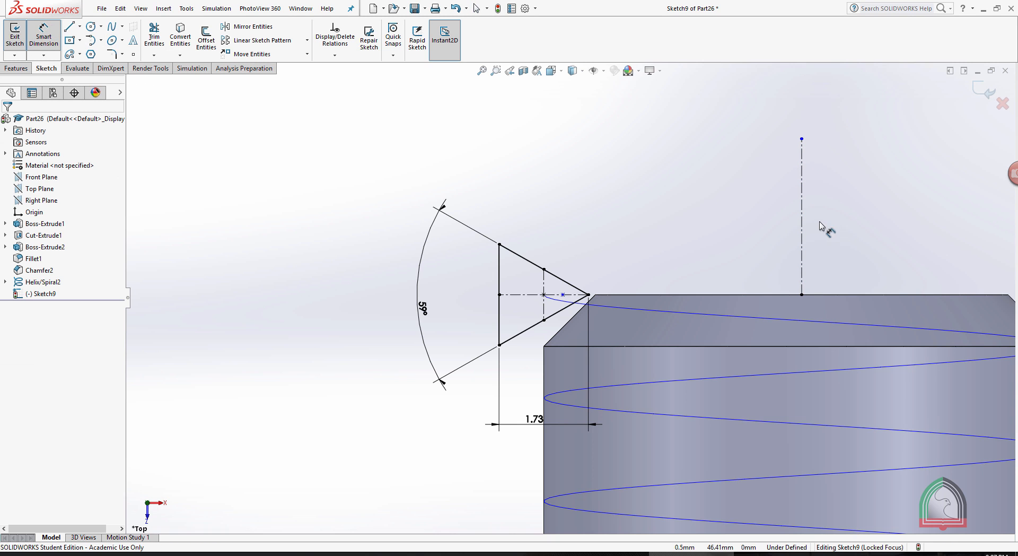
pyautogui.click(802, 217)
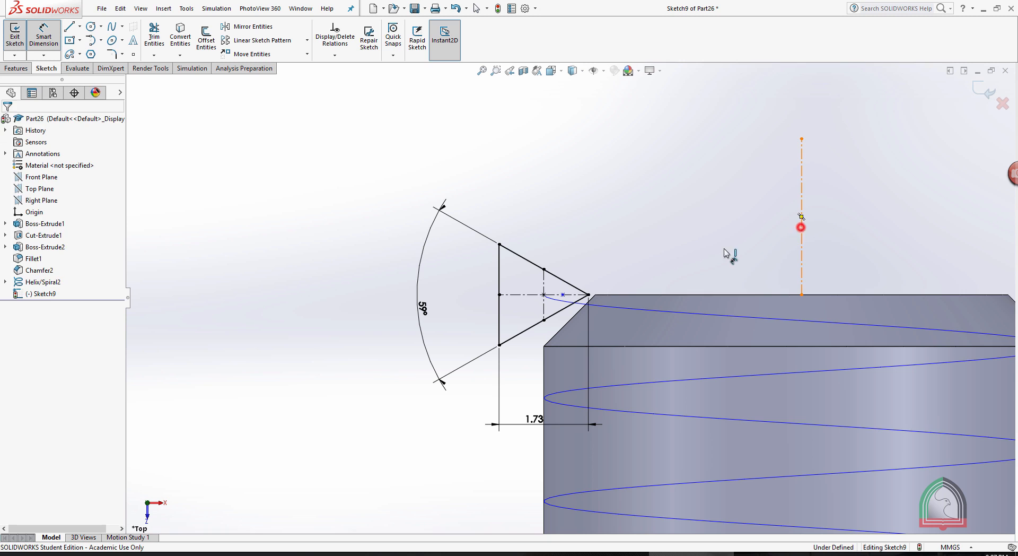
pyautogui.click(563, 294)
pyautogui.click(659, 190)
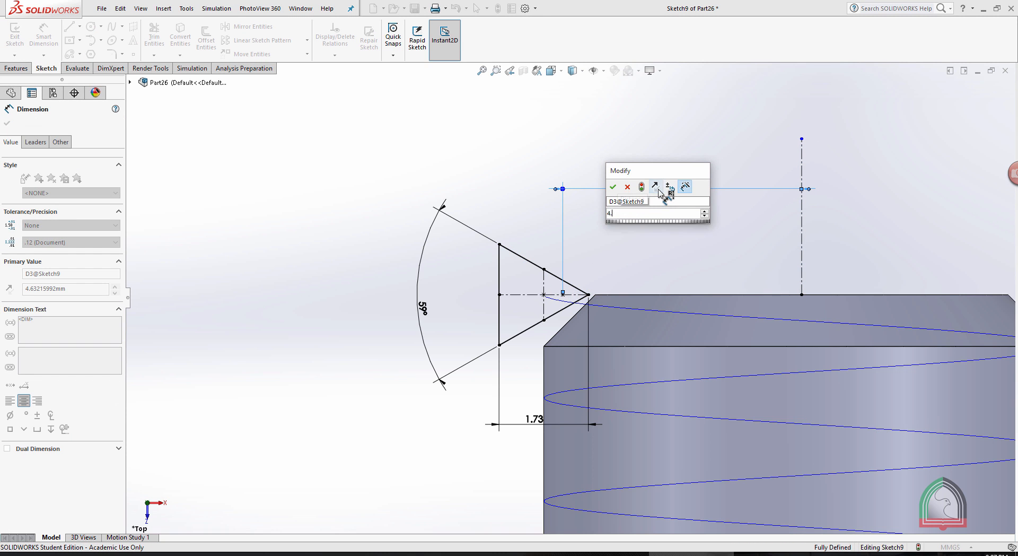
pyautogui.write('4.53')
pyautogui.click(606, 554)
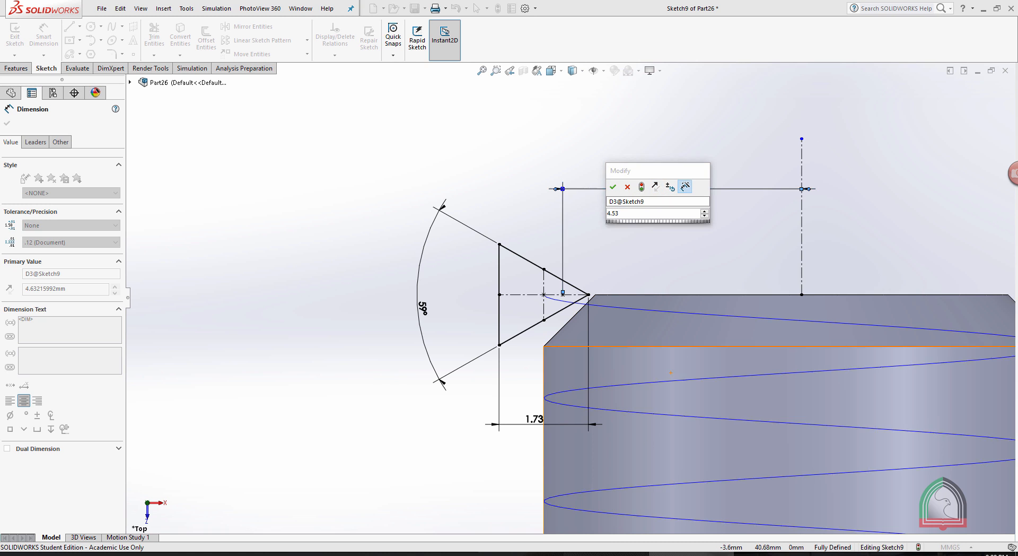
pyautogui.click(691, 554)
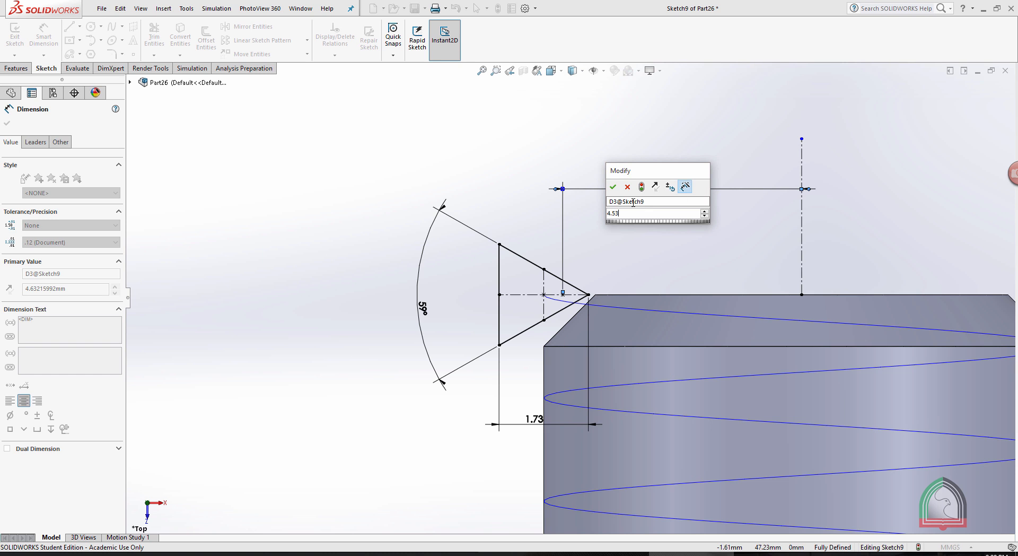
pyautogui.click(612, 189)
pyautogui.click(634, 220)
# Draw a circle about 0.7 mm in diameter, centered on the triangle's horizontal centerline and passing through the dimensioned point.
pyautogui.scroll(-6, 582, 291)
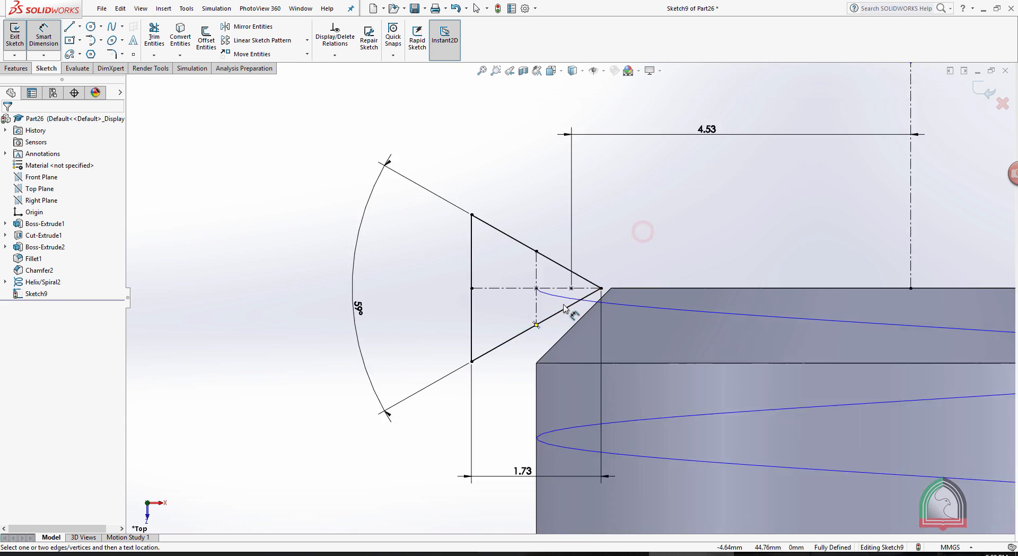
pyautogui.click(91, 26)
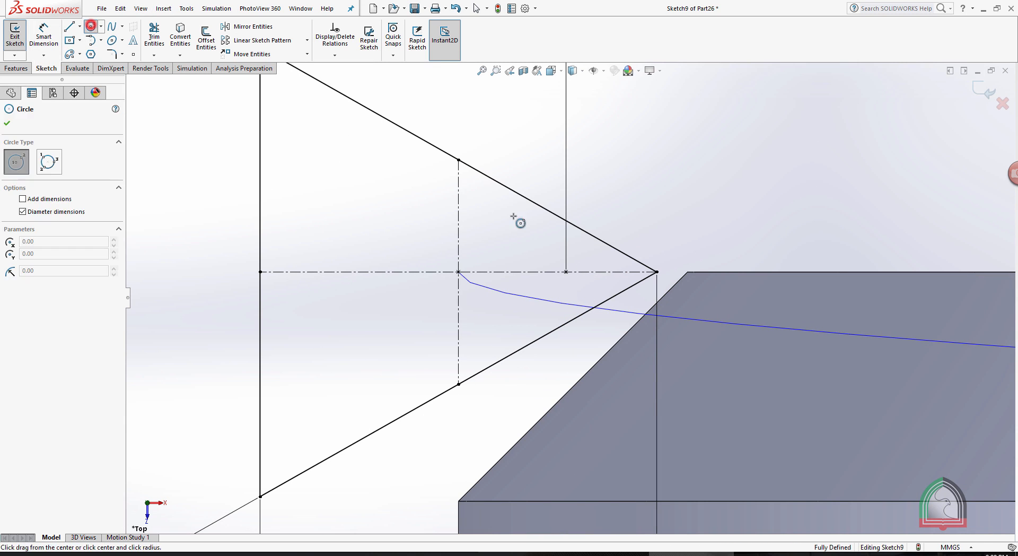
pyautogui.click(483, 271)
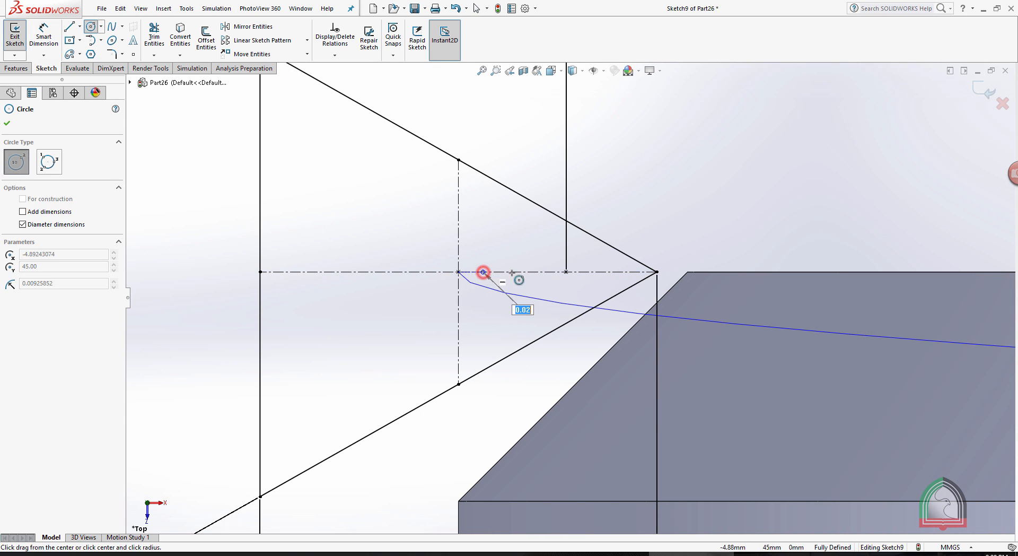
pyautogui.click(566, 271)
pyautogui.press('Escape')
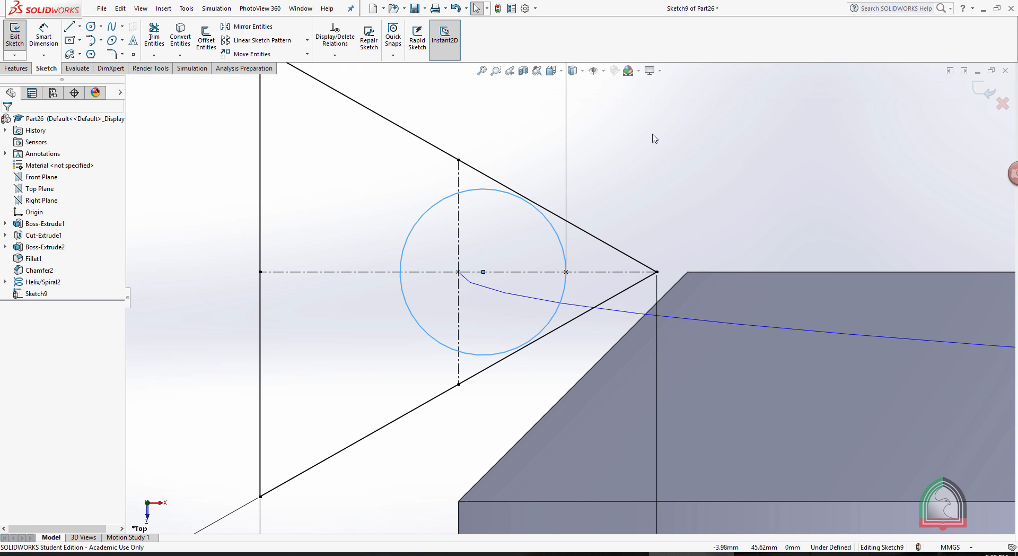
# Add Tangent relations between the circle and both slanted sides of the triangle.
pyautogui.click(596, 236)
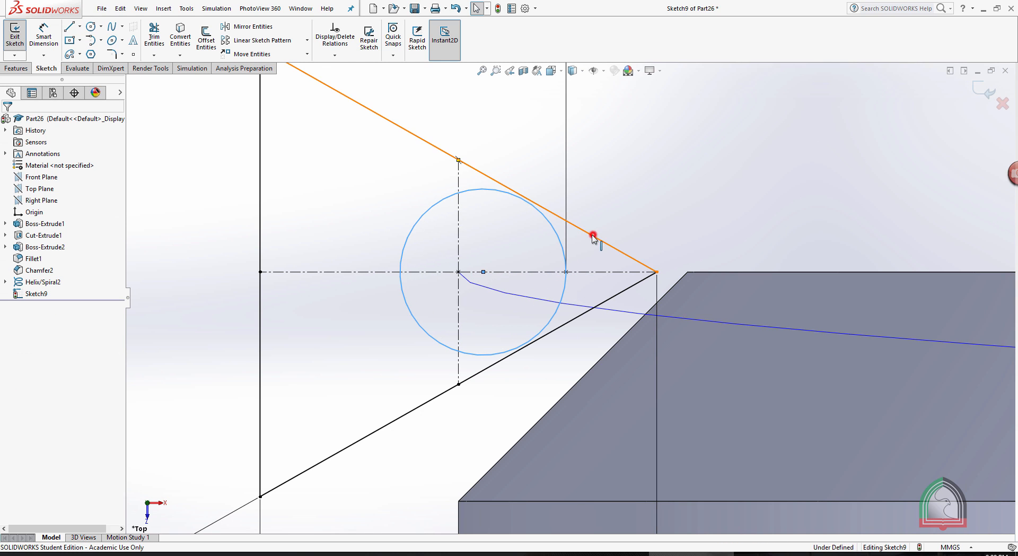
pyautogui.keyDown('ctrl'); pyautogui.click(541, 220); pyautogui.keyUp('ctrl')
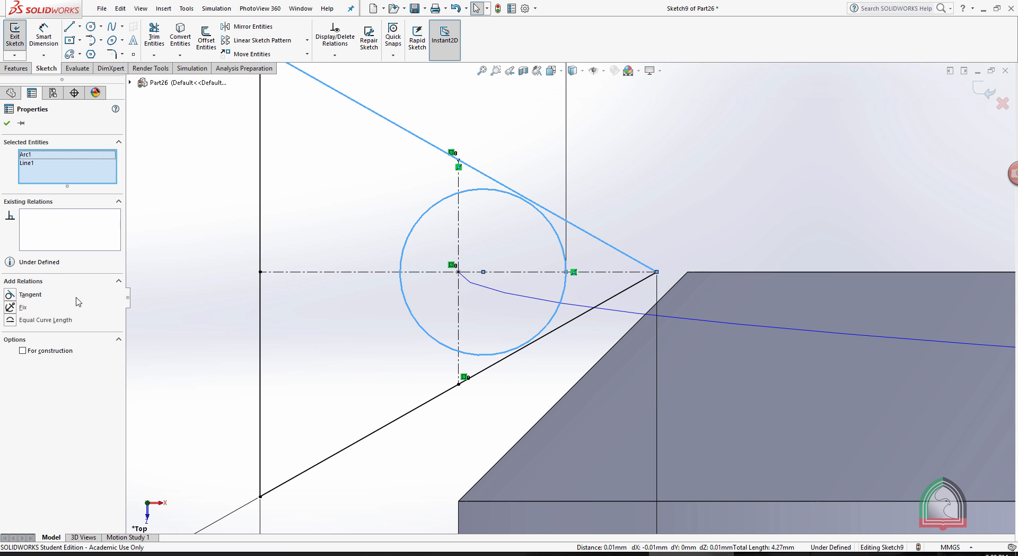
pyautogui.click(11, 295)
pyautogui.click(7, 123)
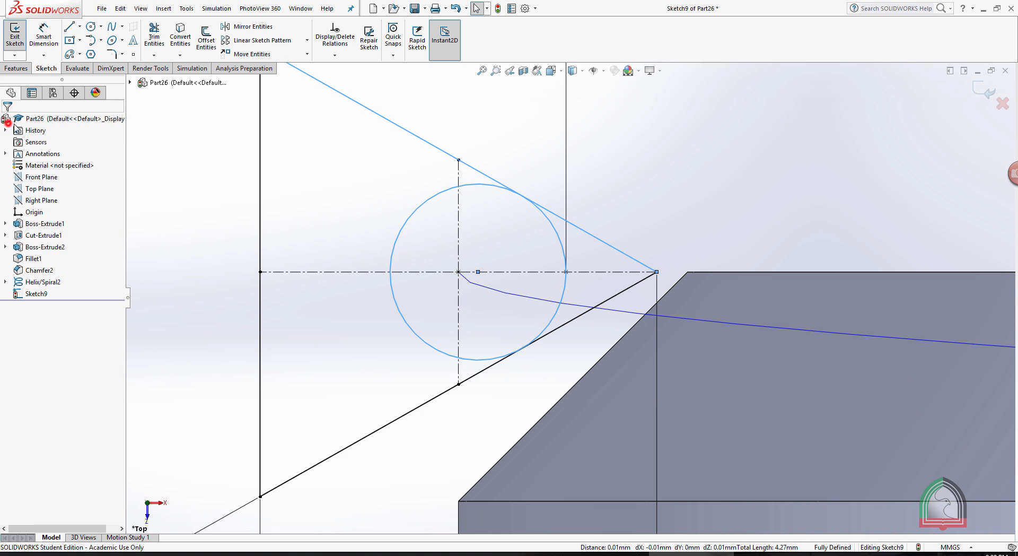
pyautogui.click(572, 321)
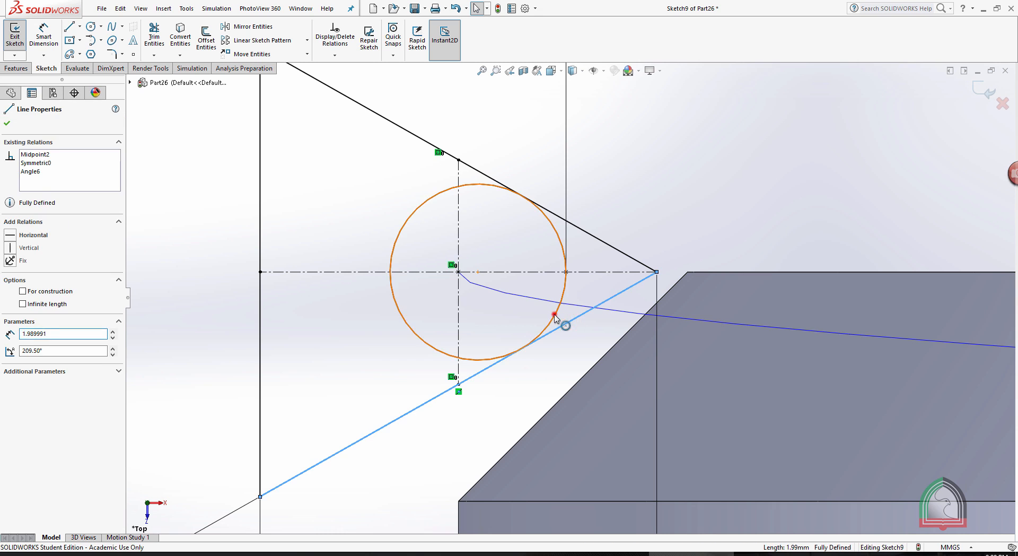
pyautogui.keyDown('ctrl'); pyautogui.click(552, 312); pyautogui.keyUp('ctrl')
pyautogui.click(12, 295)
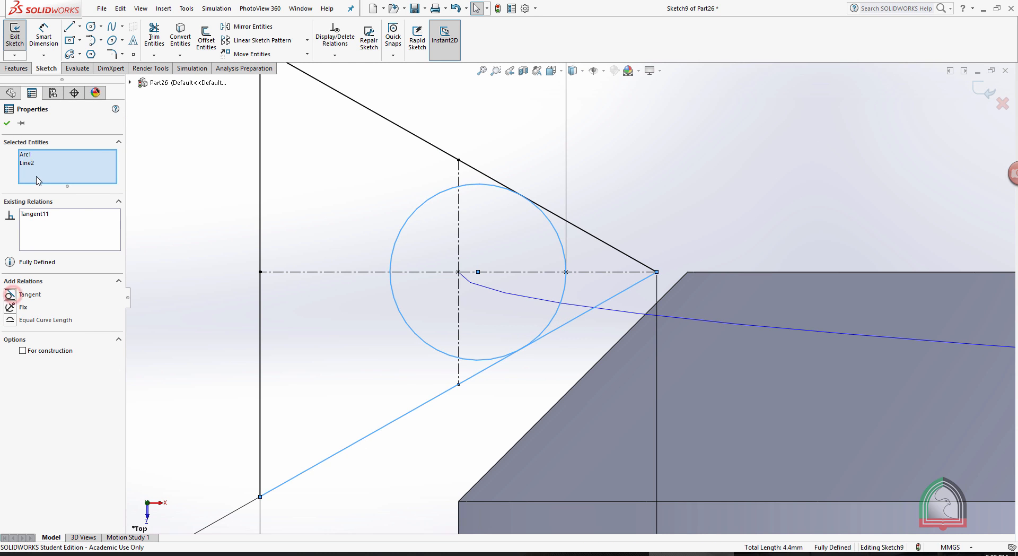
pyautogui.click(7, 123)
# Power trim the triangle's tip and the inner part of the circle, leaving a rounded nose on the thread profile.
pyautogui.scroll(1, 535, 137)
pyautogui.scroll(2, 535, 136)
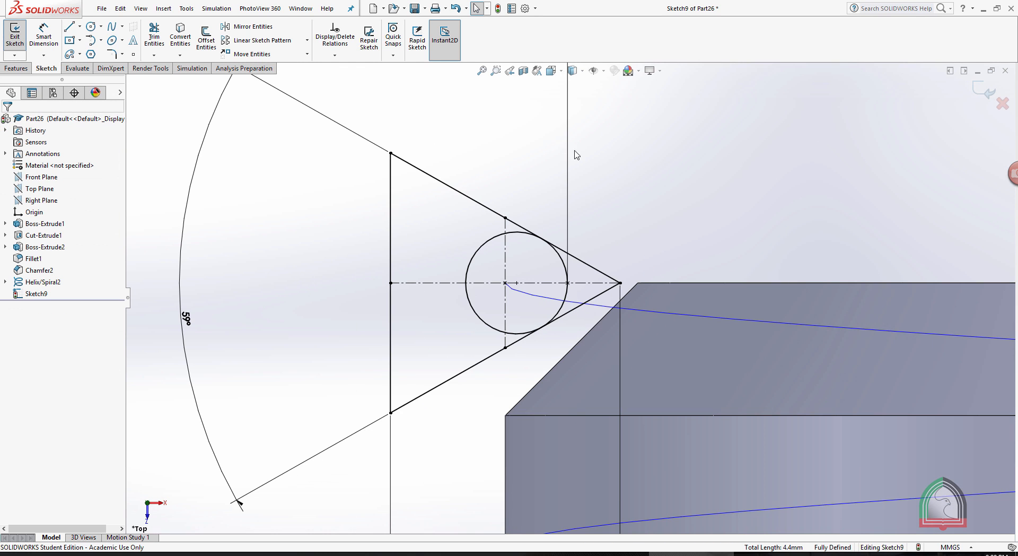
pyautogui.click(154, 38)
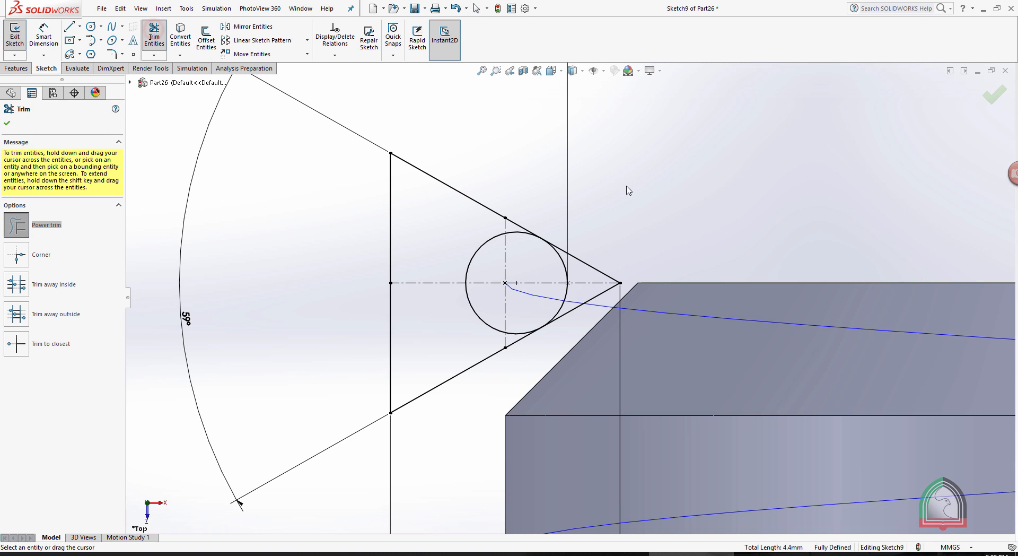
pyautogui.moveTo(595, 181)
pyautogui.mouseDown()
pyautogui.moveTo(594, 299)
pyautogui.moveTo(604, 296)
pyautogui.mouseUp()
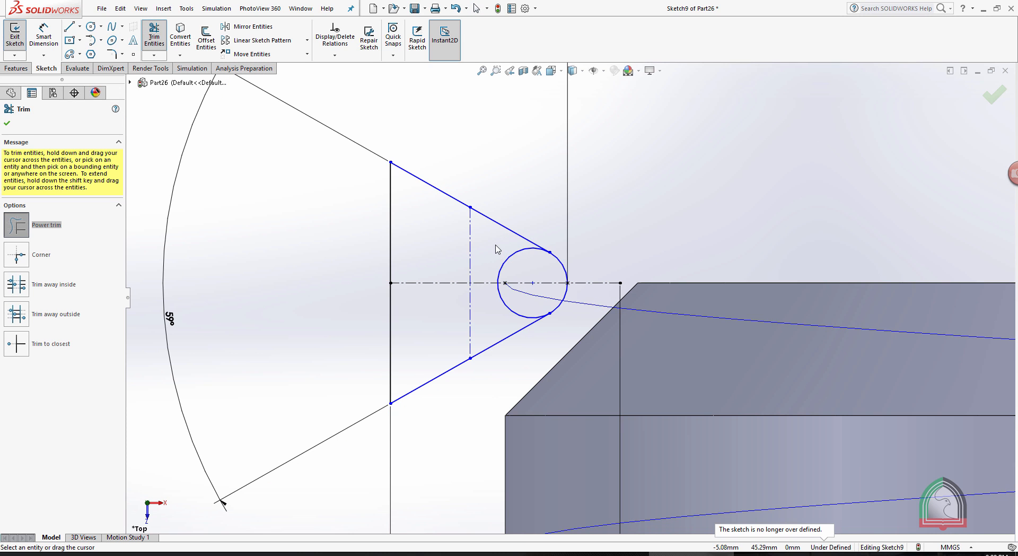
pyautogui.moveTo(495, 244); pyautogui.dragTo(523, 266)
pyautogui.moveTo(497, 324); pyautogui.dragTo(495, 318)
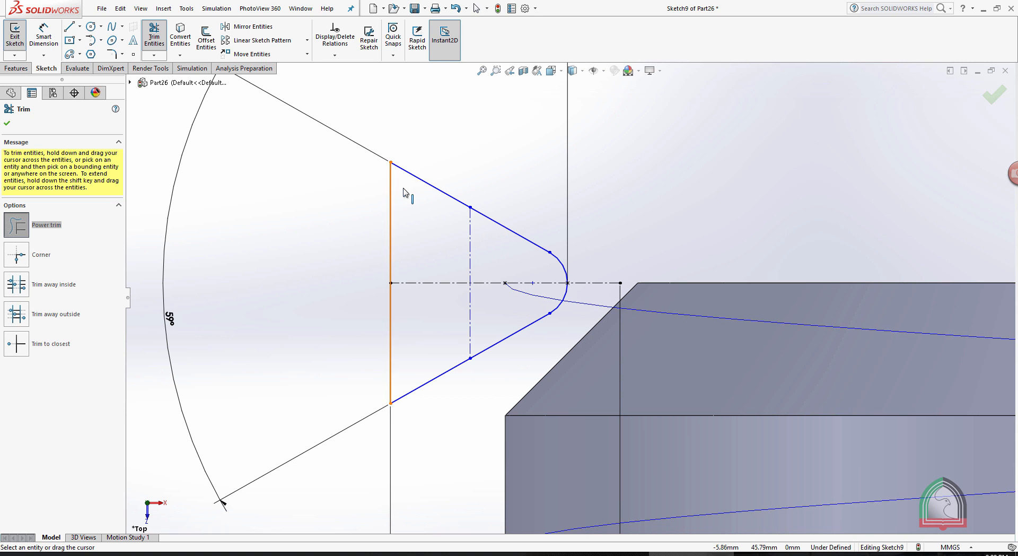
pyautogui.scroll(5, 597, 200)
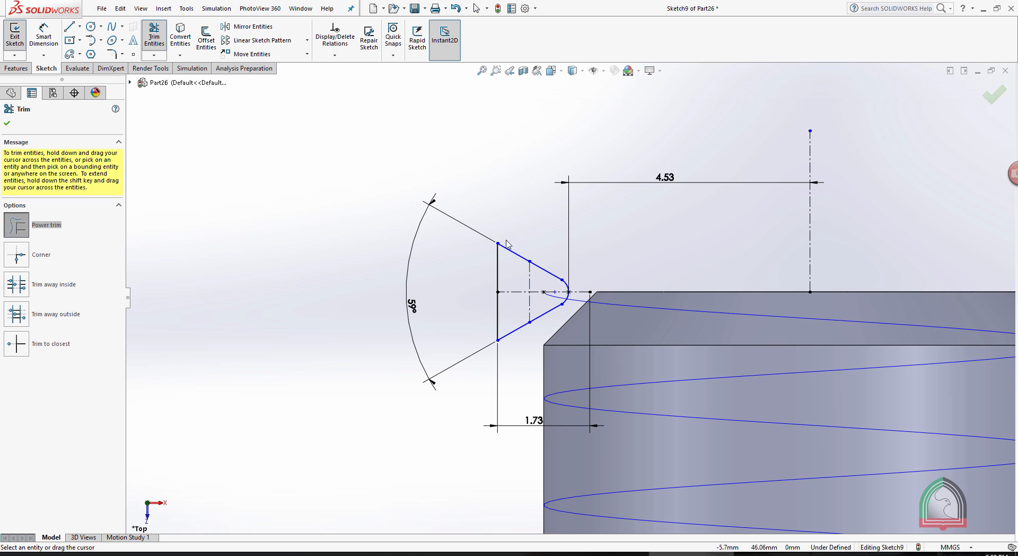
pyautogui.click(6, 125)
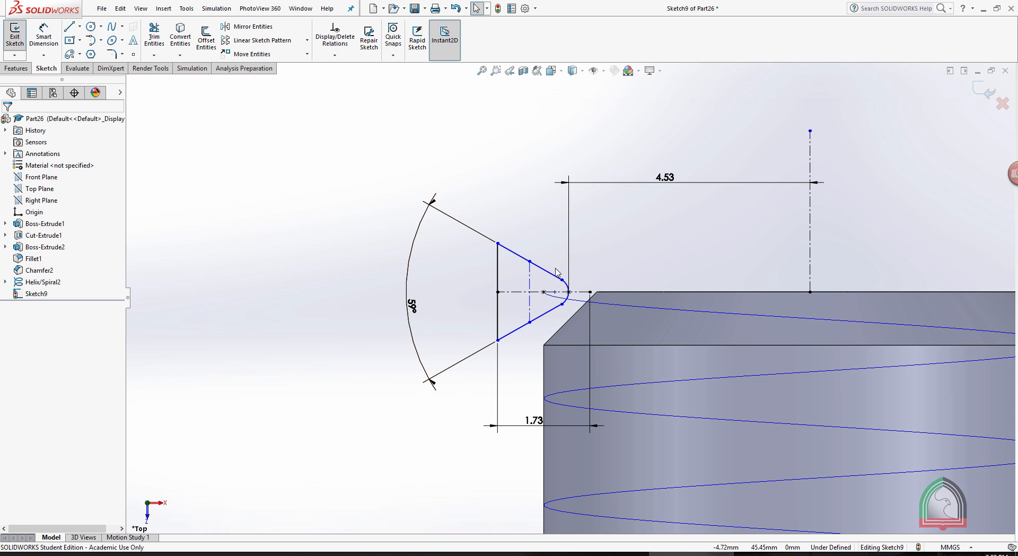
# Exit the thread profile sketch.
pyautogui.scroll(2, 588, 245)
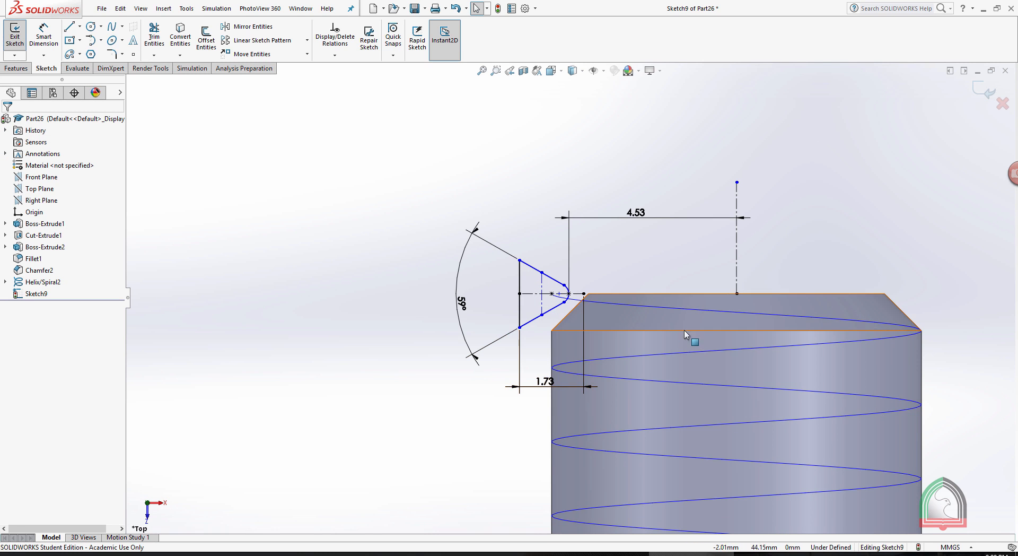
pyautogui.scroll(5, 913, 319)
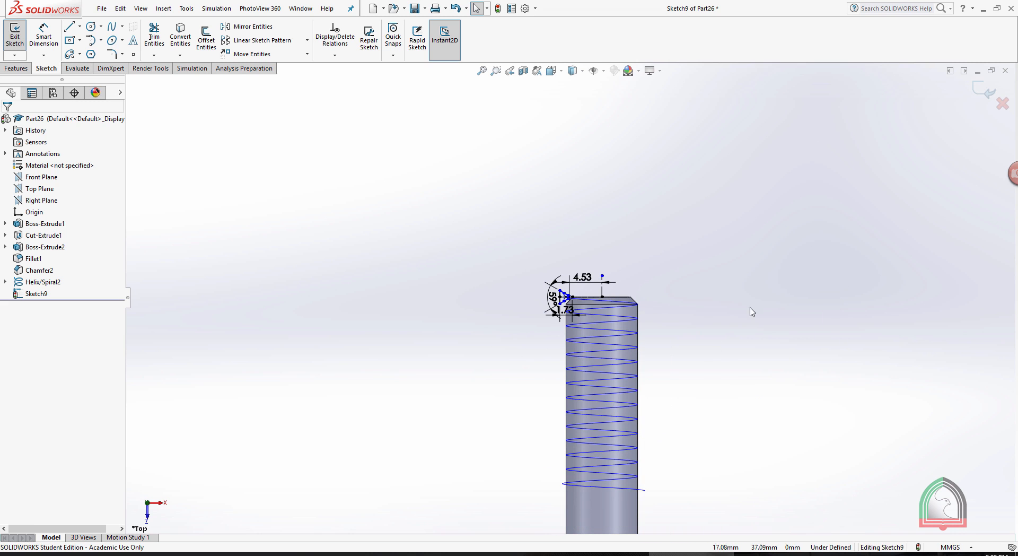
pyautogui.scroll(-3, 571, 449)
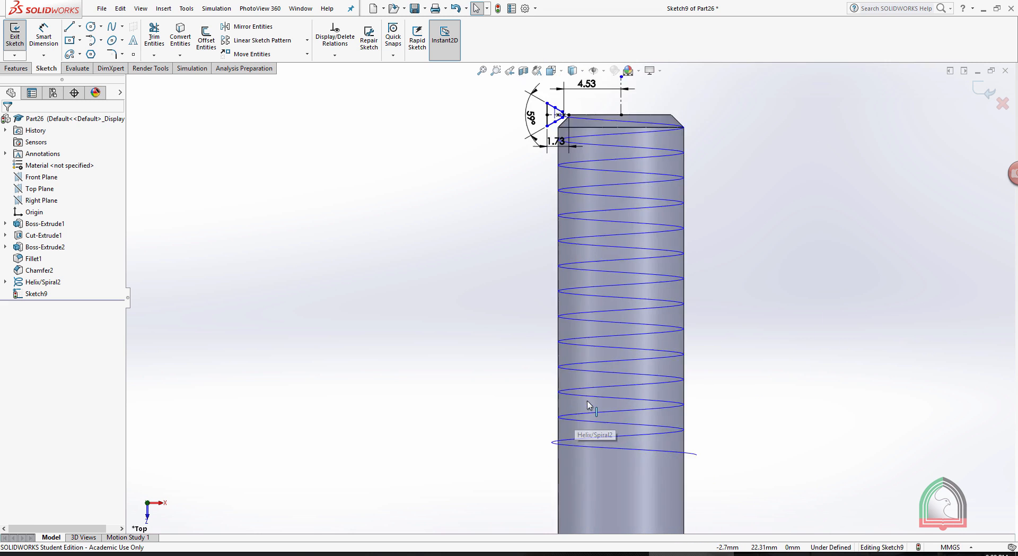
pyautogui.click(978, 93)
pyautogui.click(881, 121)
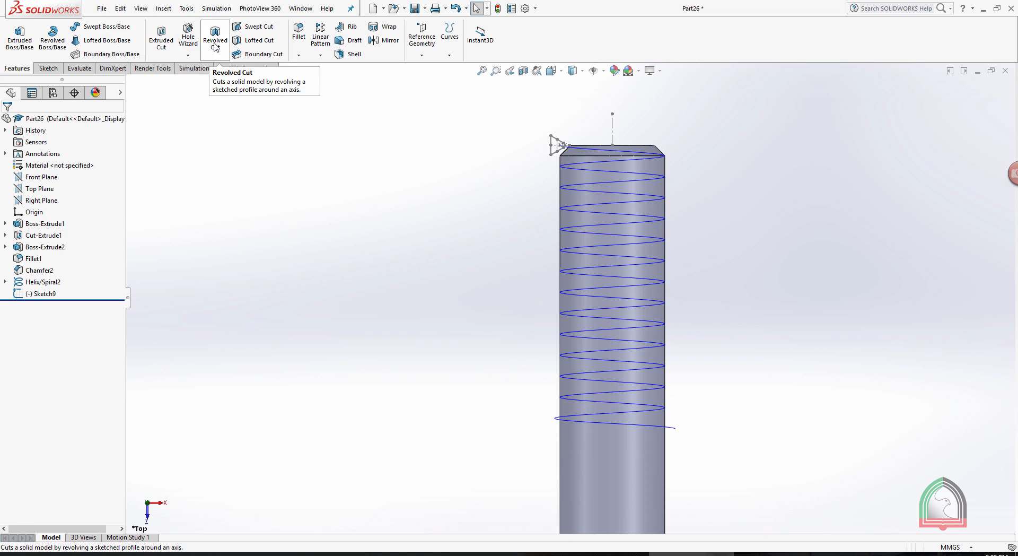
# Create a swept cut with the rounded triangular thread sketch as profile and the helix as path.
pyautogui.click(243, 29)
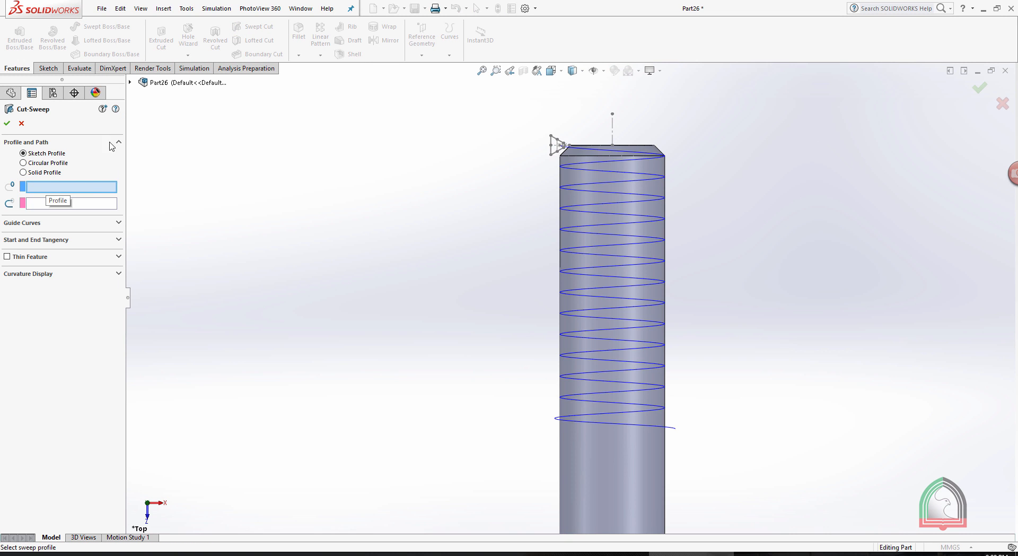
pyautogui.click(130, 82)
pyautogui.click(130, 82)
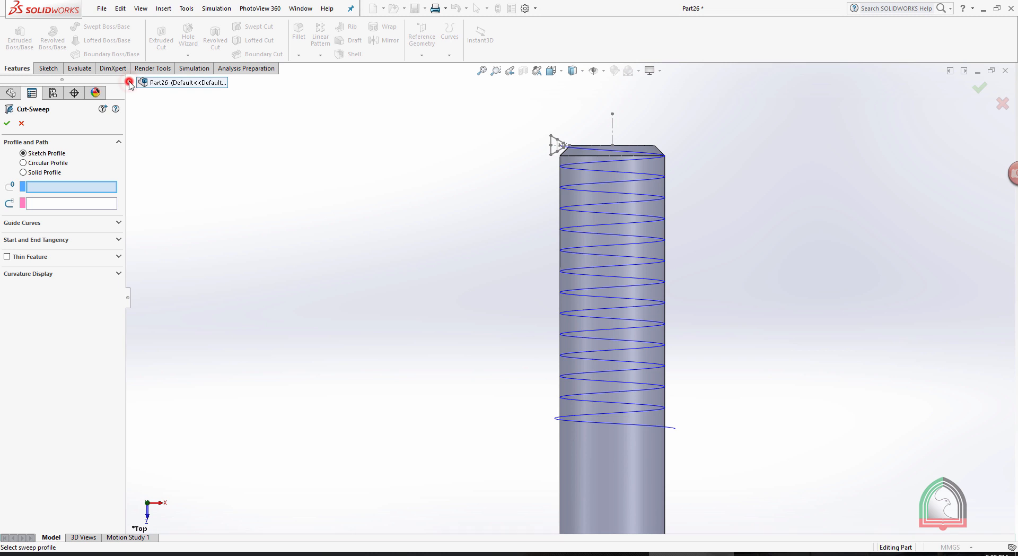
pyautogui.click(130, 83)
pyautogui.click(178, 257)
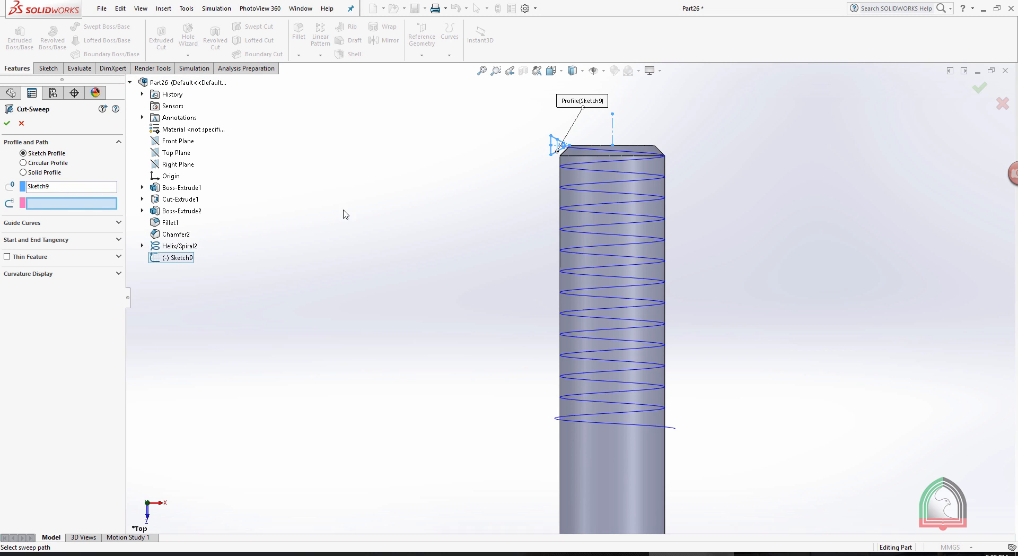
pyautogui.click(639, 157)
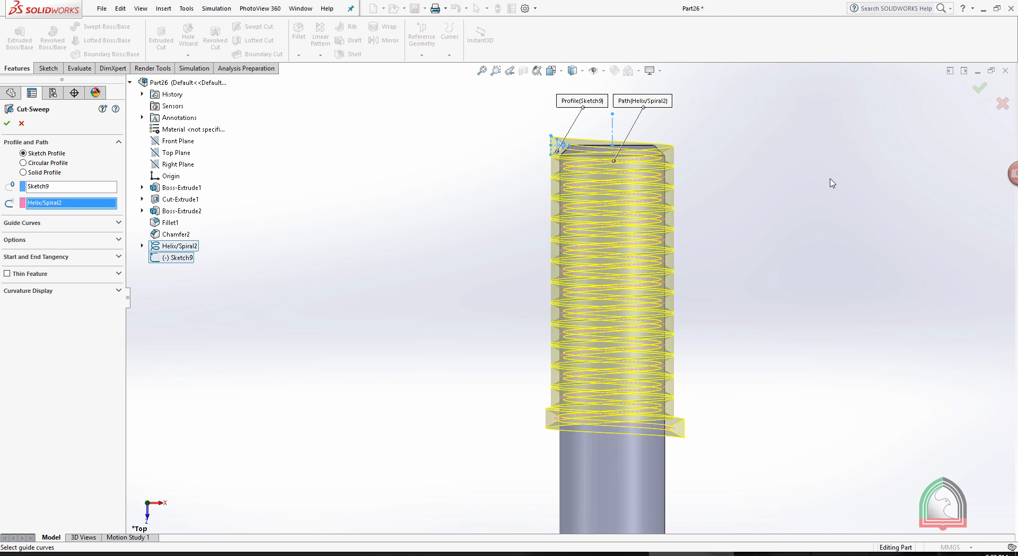
pyautogui.click(7, 125)
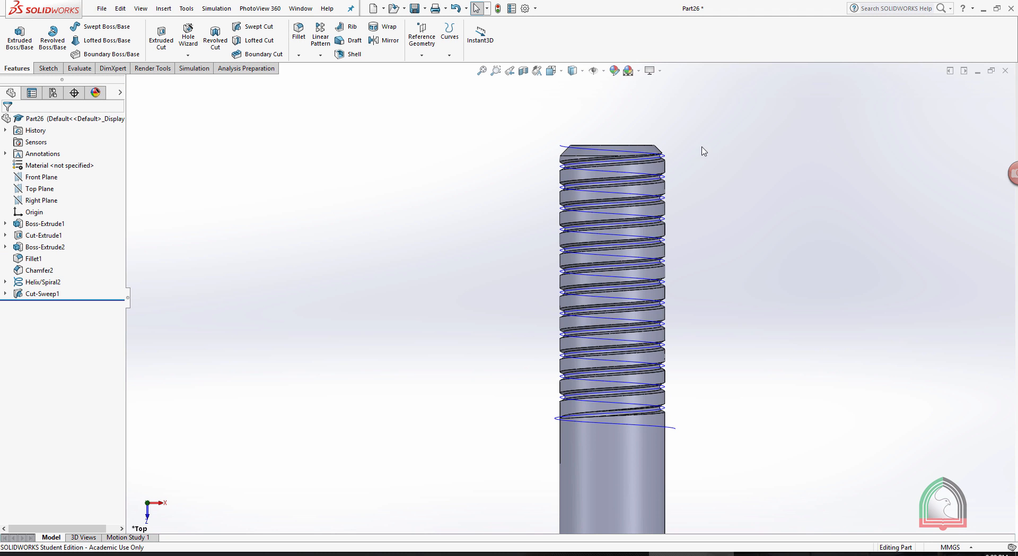
# Hide the helix curve on the threaded shank.
pyautogui.click(32, 281)
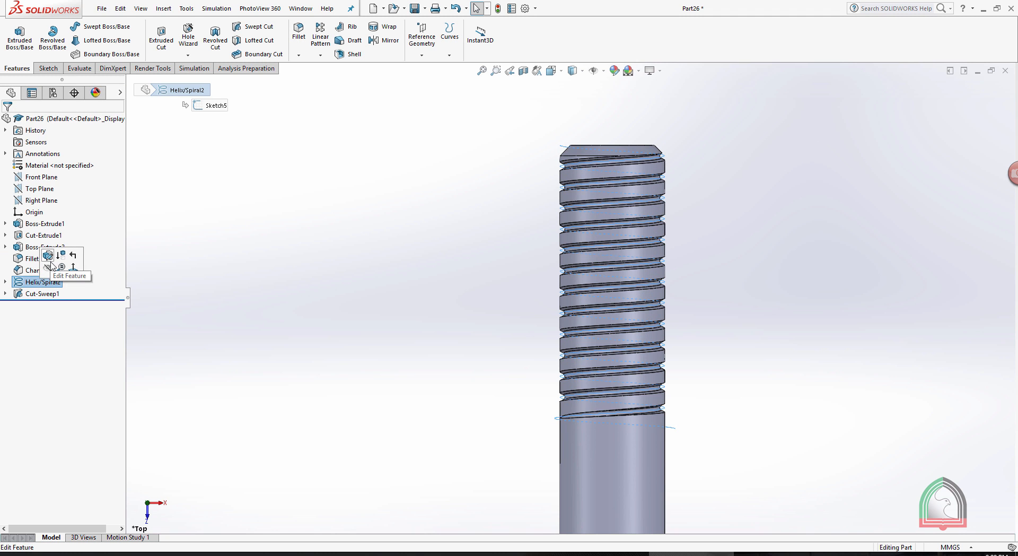
pyautogui.click(374, 194)
pyautogui.moveTo(372, 191); pyautogui.dragTo(613, 265, button='middle')
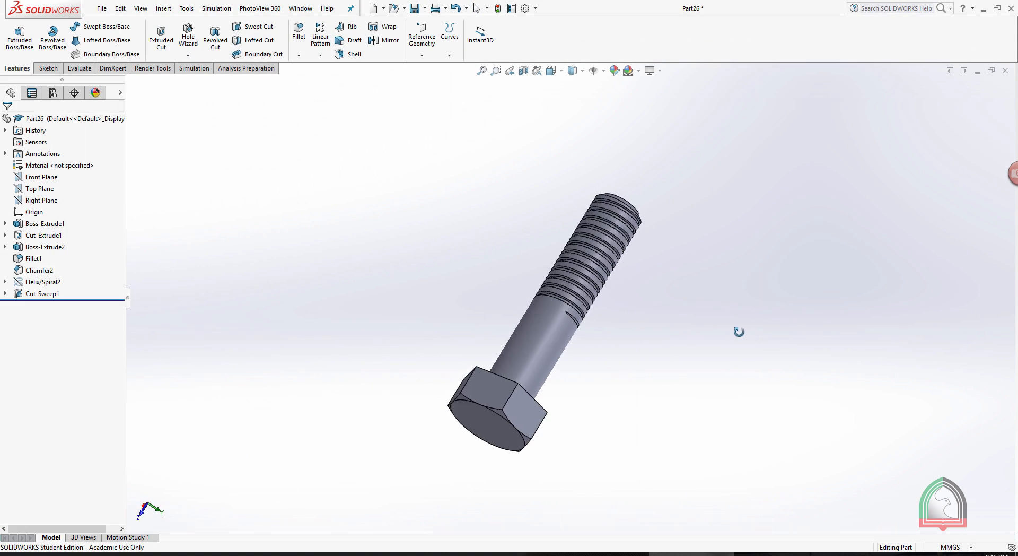
pyautogui.moveTo(739, 332); pyautogui.dragTo(669, 426, button='middle')
pyautogui.scroll(-2, 563, 315)
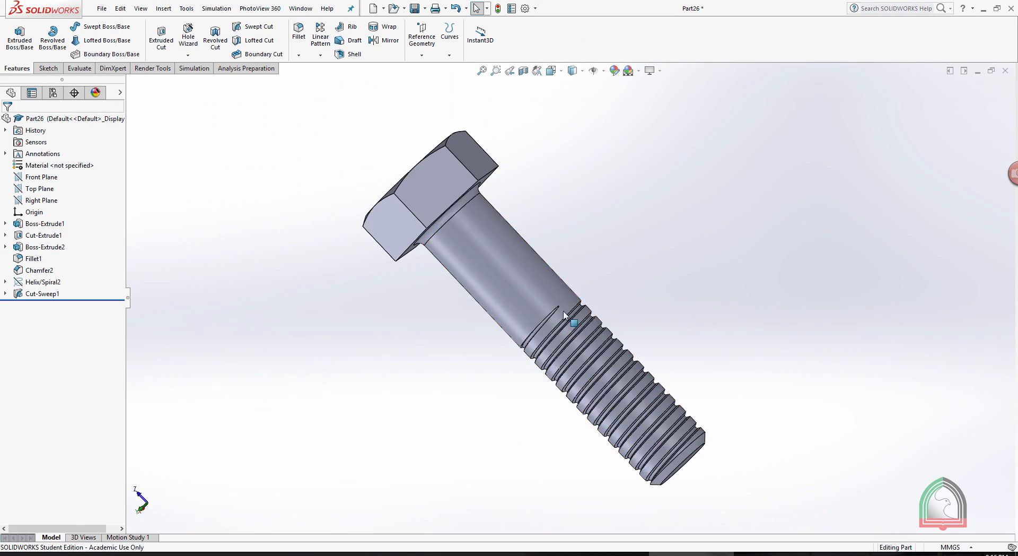
# Open the helix's definition, review its variable-pitch region parameters, and close it.
pyautogui.click(37, 282)
pyautogui.click(44, 256)
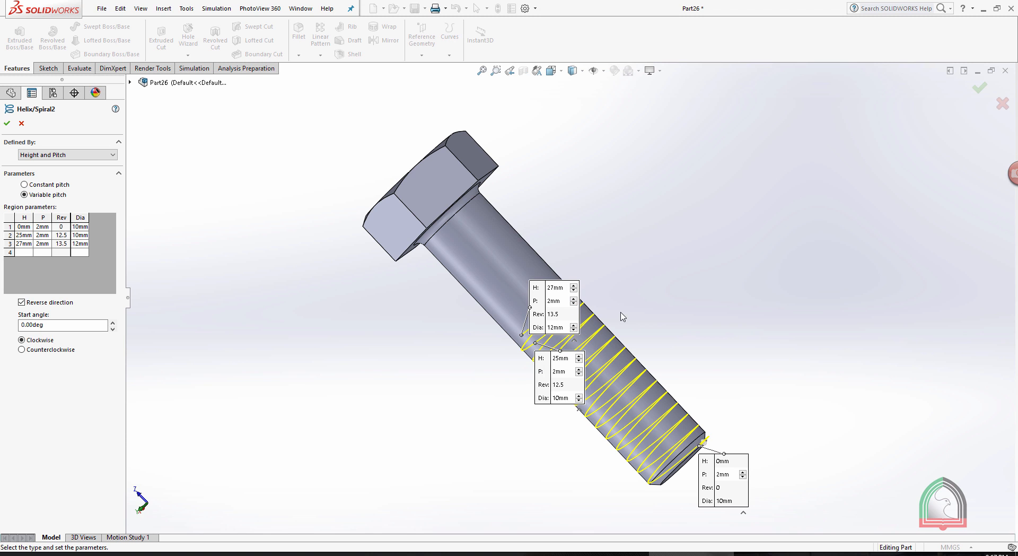
pyautogui.click(7, 126)
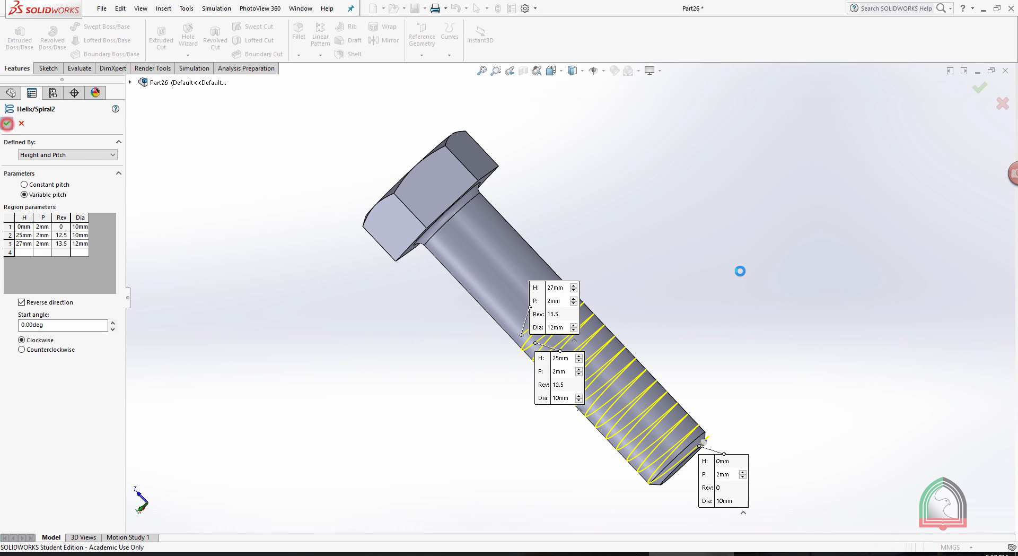
# Examine the finished bolt, including the thread run-out on the shank.
pyautogui.moveTo(688, 219); pyautogui.dragTo(672, 219, button='middle')
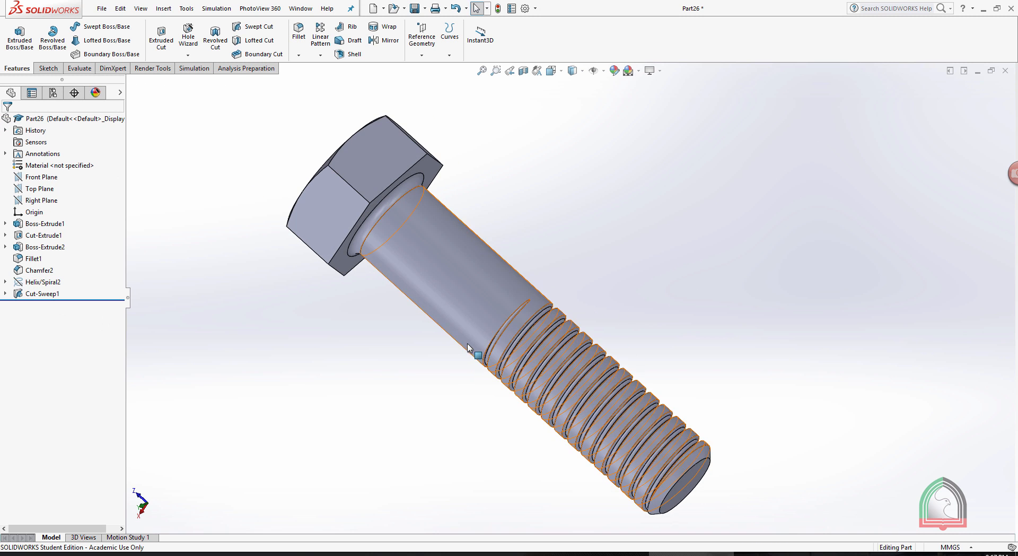
pyautogui.moveTo(614, 279); pyautogui.dragTo(605, 279, button='middle')
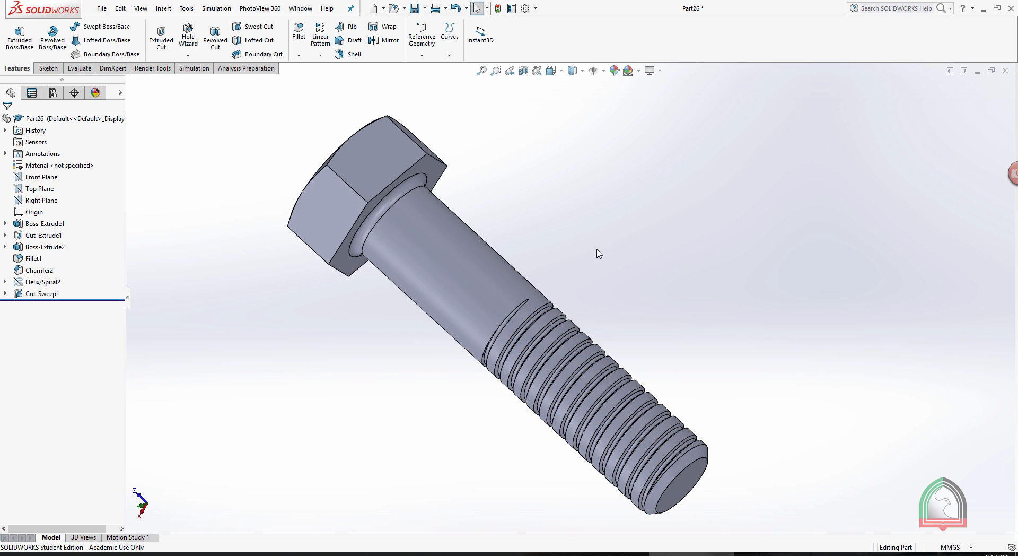
pyautogui.scroll(-5, 498, 330)
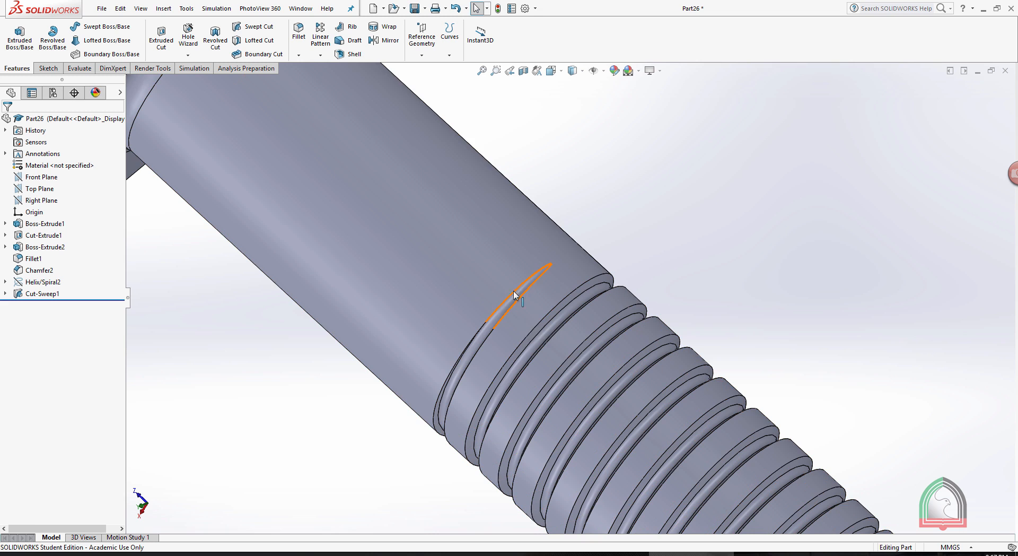
pyautogui.scroll(5, 551, 281)
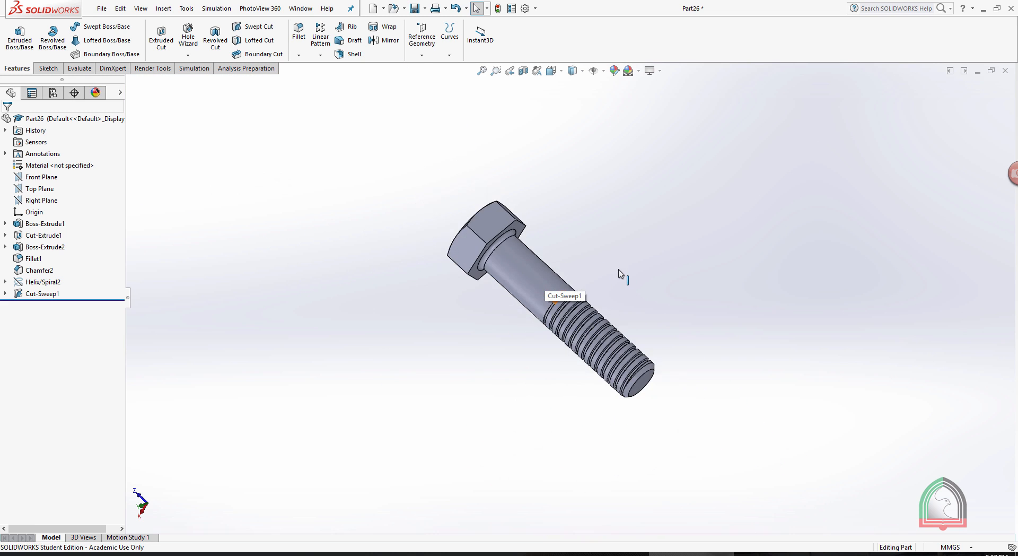
pyautogui.moveTo(647, 273); pyautogui.dragTo(574, 262, button='middle')
pyautogui.scroll(-2, 574, 262)
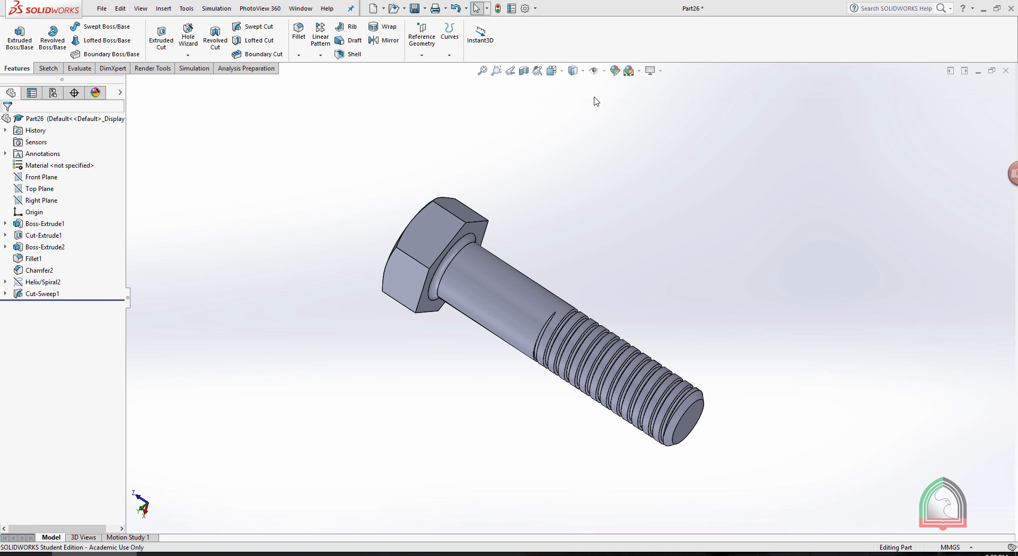
pyautogui.scroll(-2, 543, 319)
pyautogui.click(653, 214)
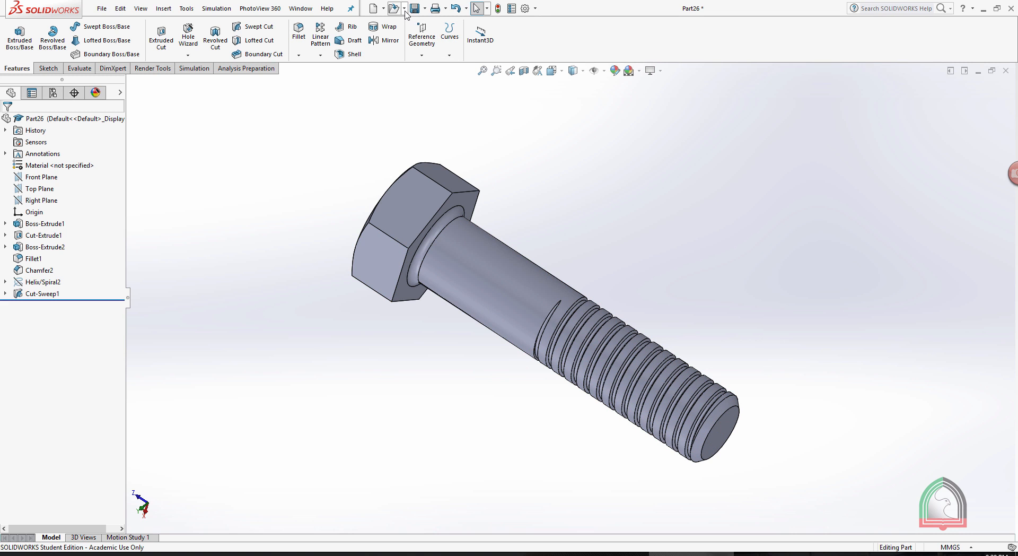
# Save the part under the new name bolt in the New folder directory and close it.
pyautogui.click(425, 8)
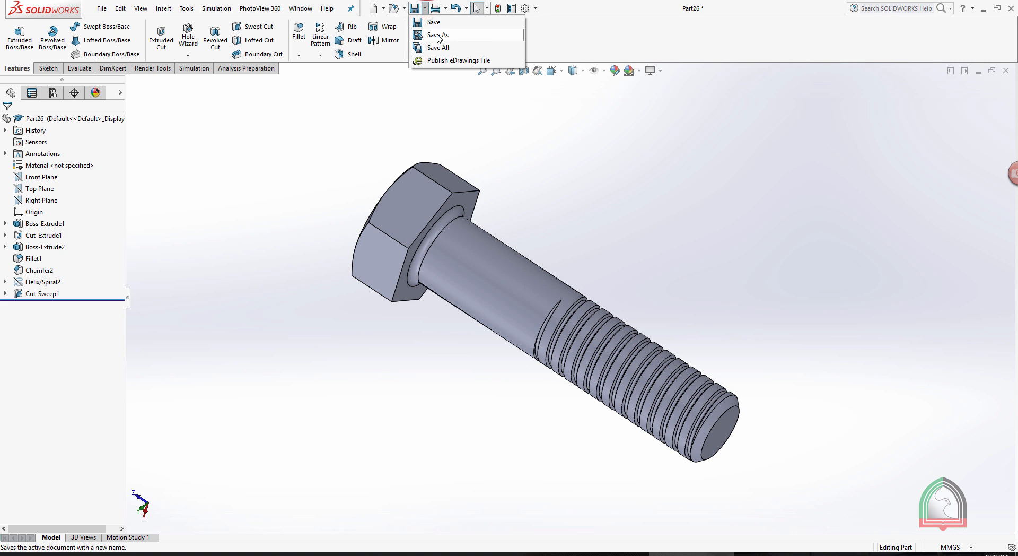
pyautogui.click(438, 35)
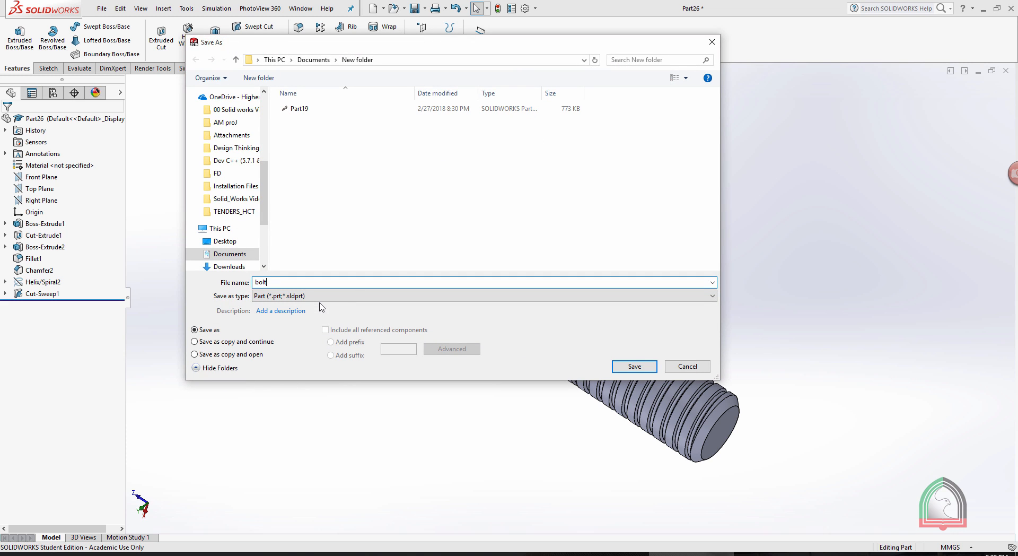
pyautogui.click(617, 366)
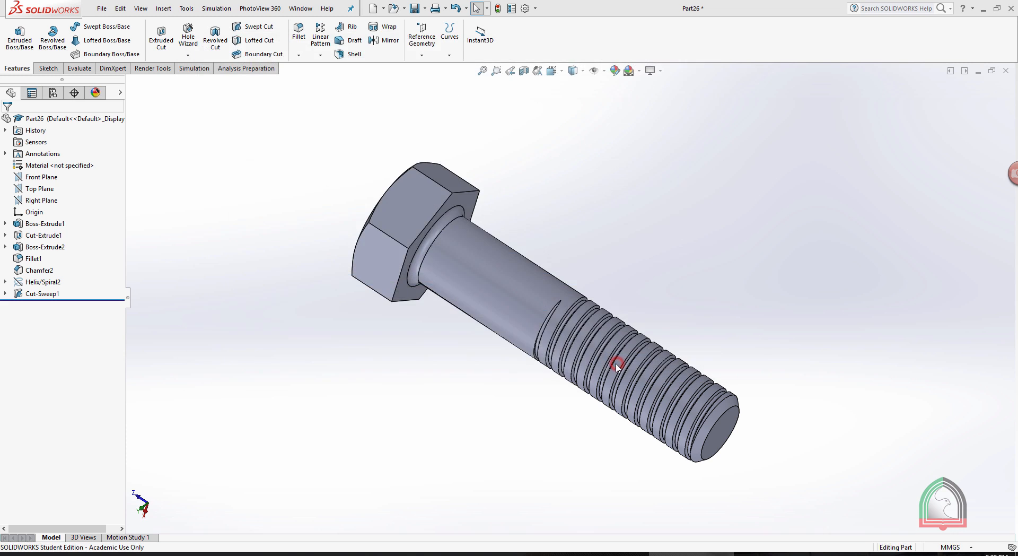
pyautogui.click(1005, 71)
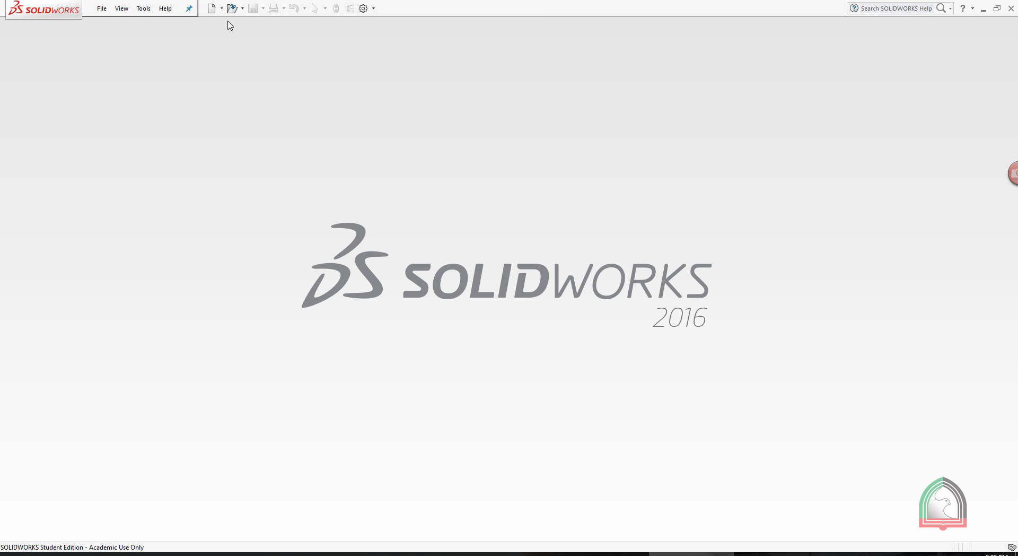
# Create a new part document and consult the nut dimensions in the Exercise 03 drawing.
pyautogui.click(211, 9)
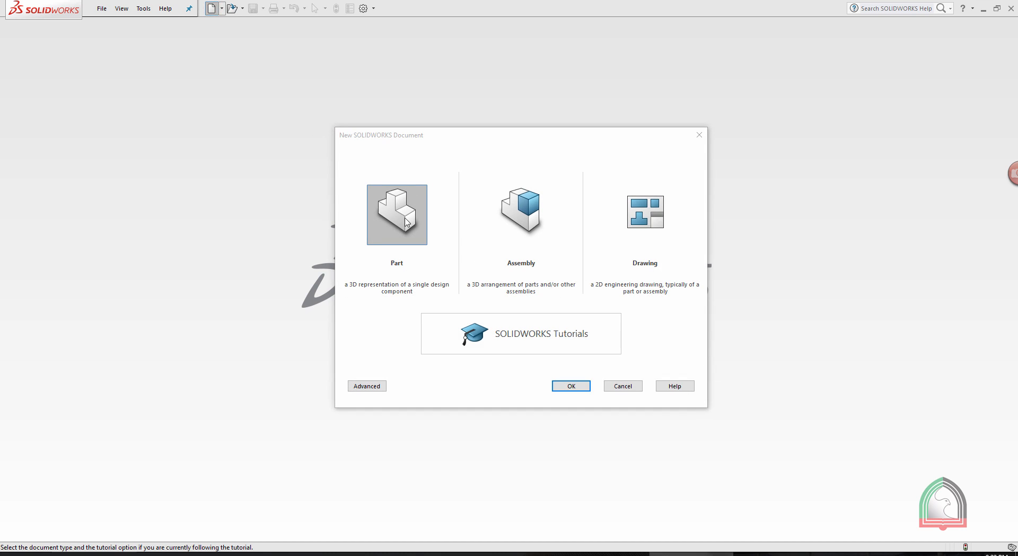
pyautogui.click(571, 386)
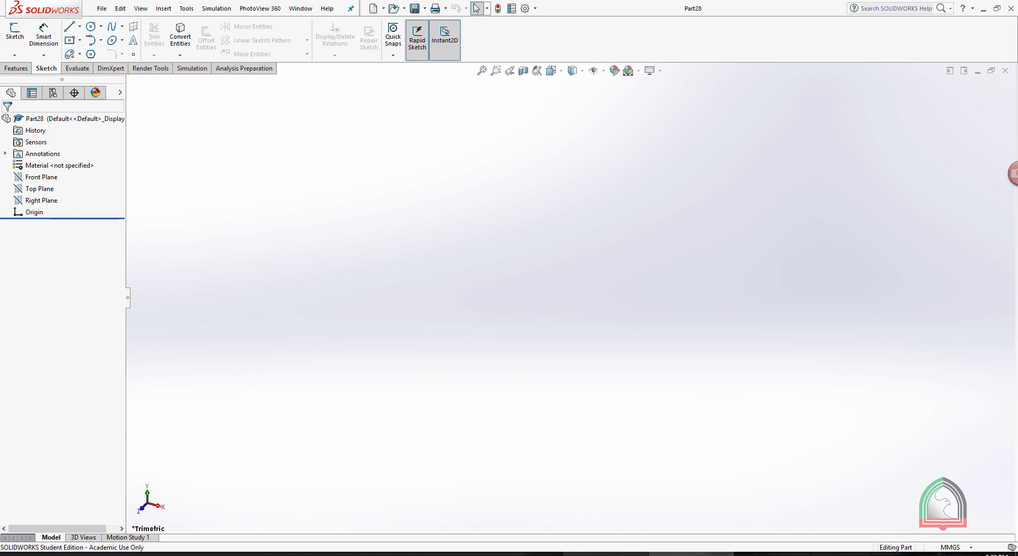
pyautogui.click(606, 554)
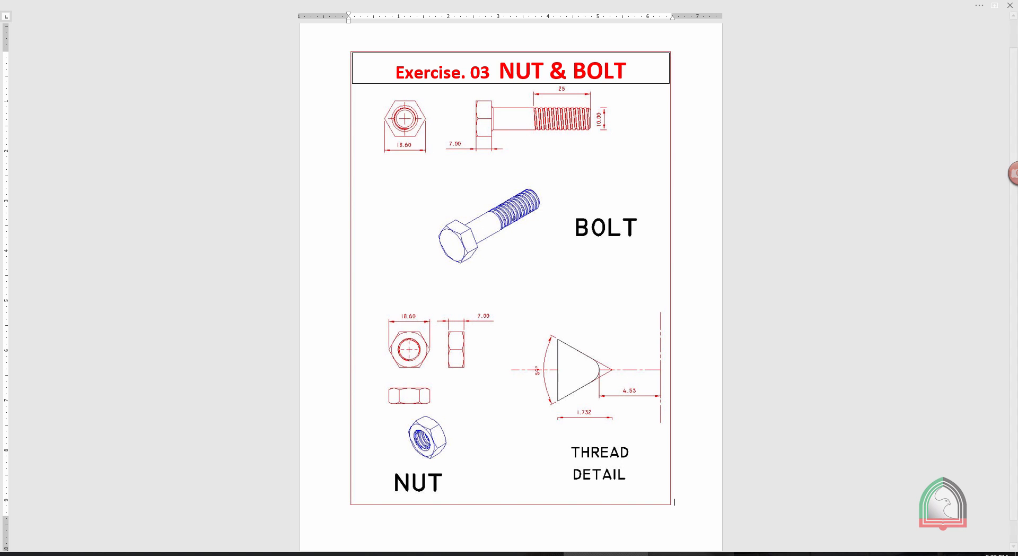
pyautogui.click(690, 553)
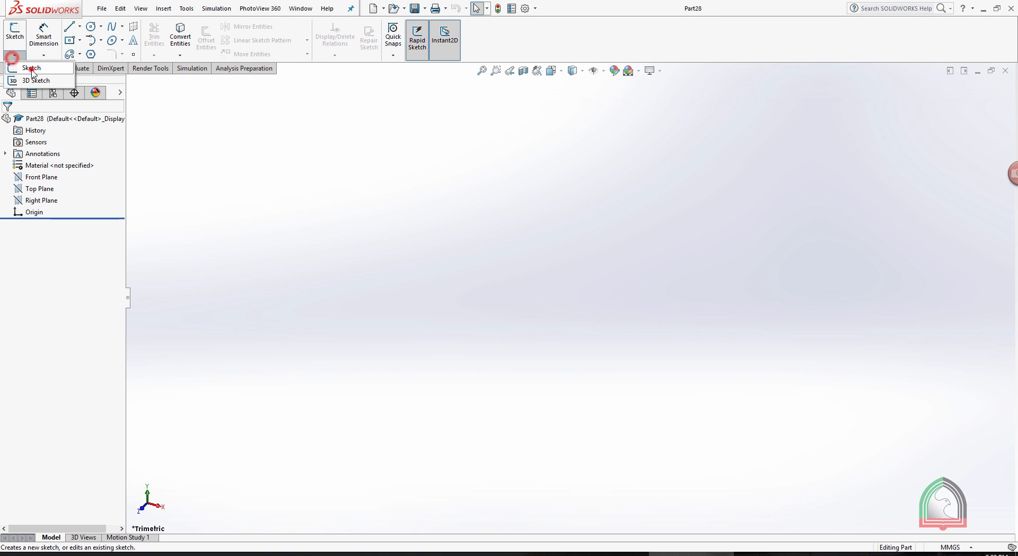
# Sketch a six-sided inscribed-circle polygon on the Front Plane, centered on the origin, about 110 mm across corners, with one corner level with the origin.
pyautogui.click(15, 32)
pyautogui.click(438, 165)
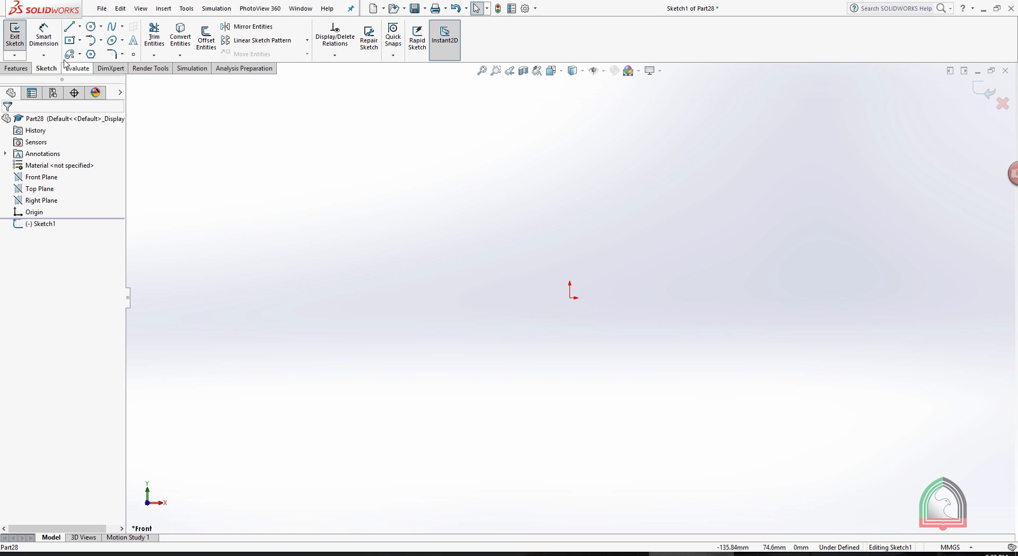
pyautogui.click(91, 54)
pyautogui.click(533, 301)
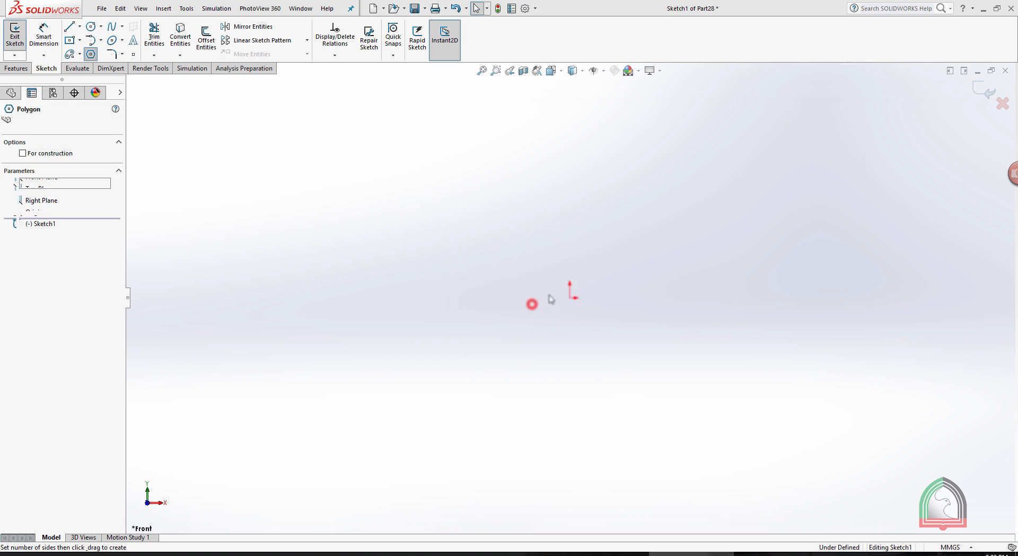
pyautogui.click(571, 297)
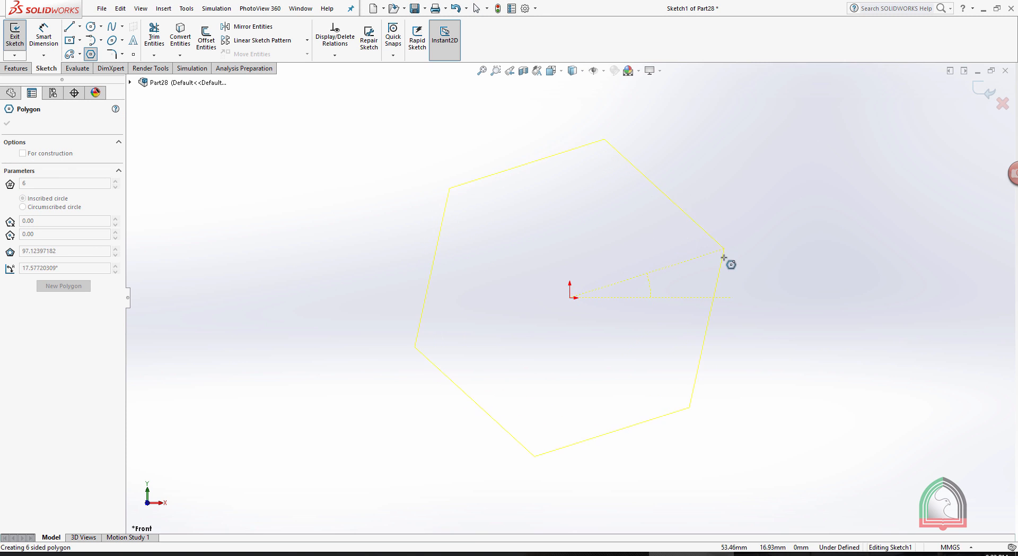
pyautogui.click(730, 297)
pyautogui.press('Escape')
# Make the hexagon's upper side horizontal and dimension the corner-to-corner width to 18.6 mm.
pyautogui.click(644, 159)
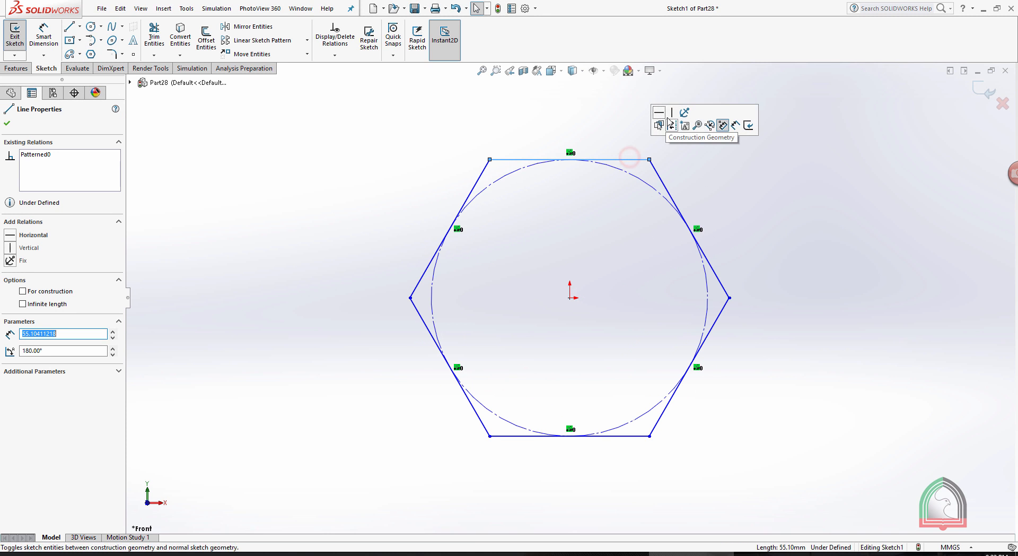
pyautogui.click(662, 112)
pyautogui.click(52, 35)
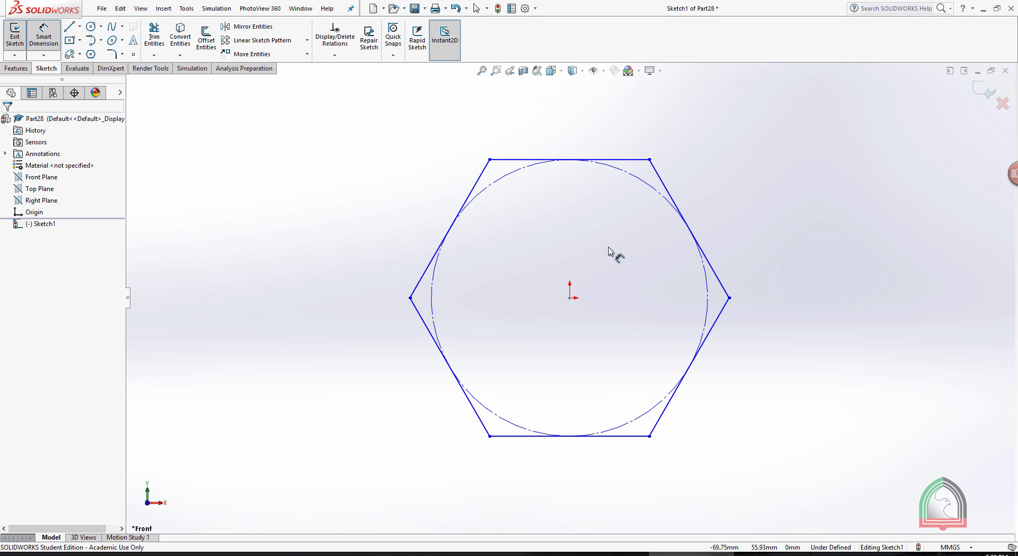
pyautogui.click(408, 296)
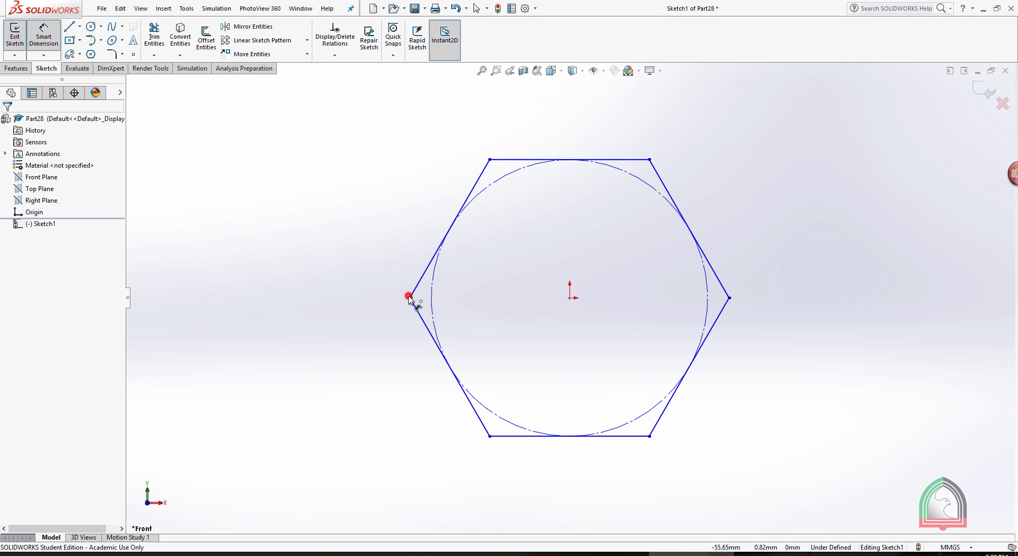
pyautogui.click(729, 297)
pyautogui.click(577, 488)
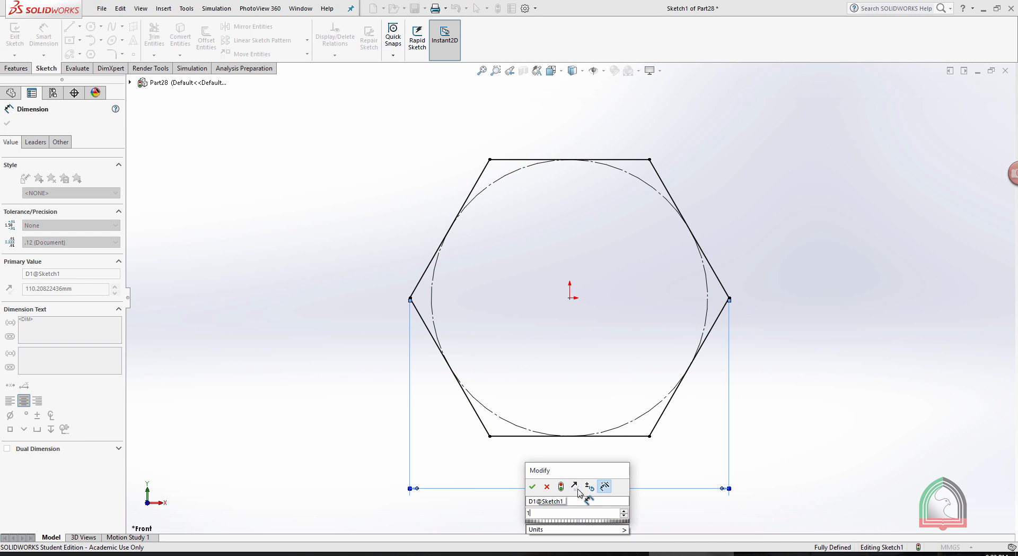
pyautogui.write('18.6')
pyautogui.press('Return')
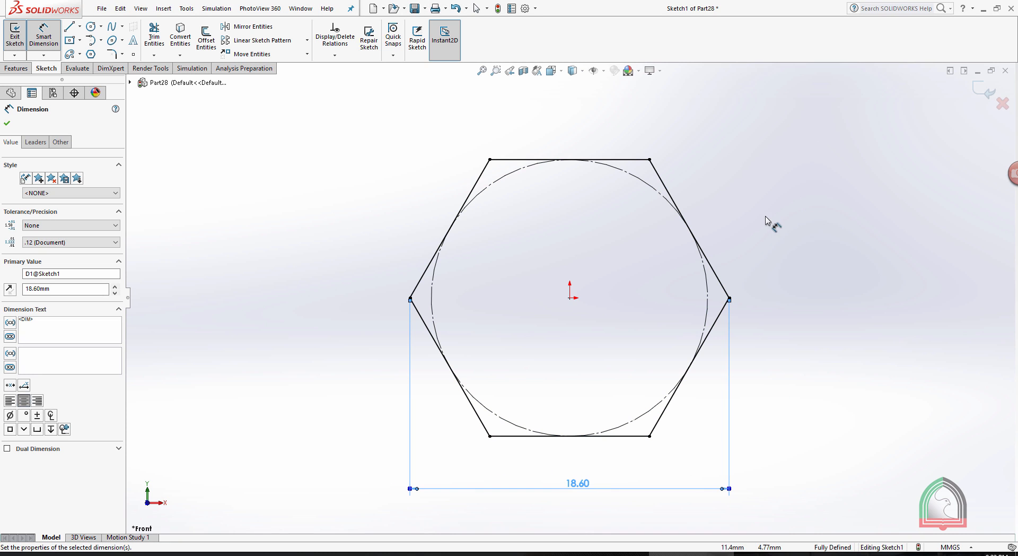
# Draw a circle centered on the origin inside the hexagon, a little under half the hexagon's width in diameter.
pyautogui.click(90, 27)
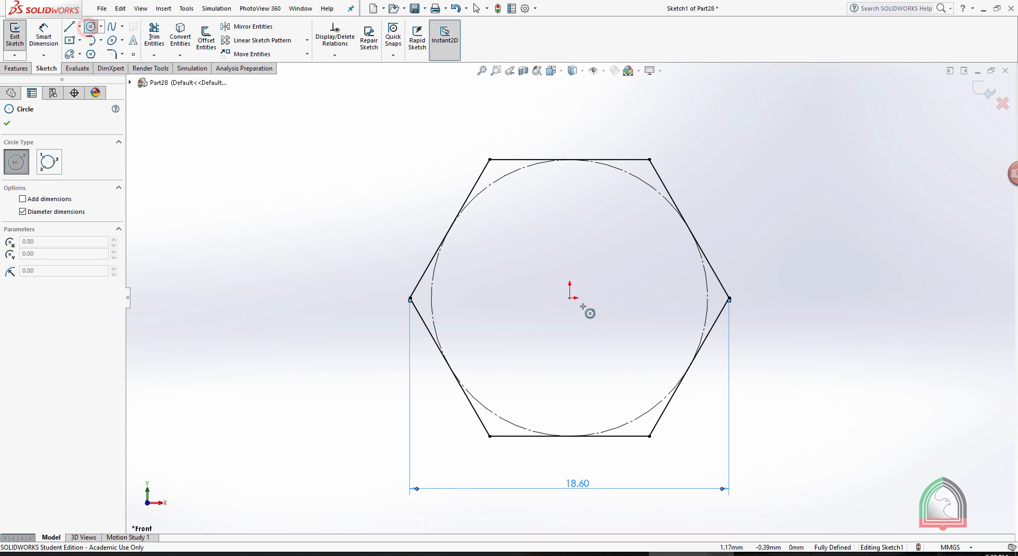
pyautogui.click(571, 296)
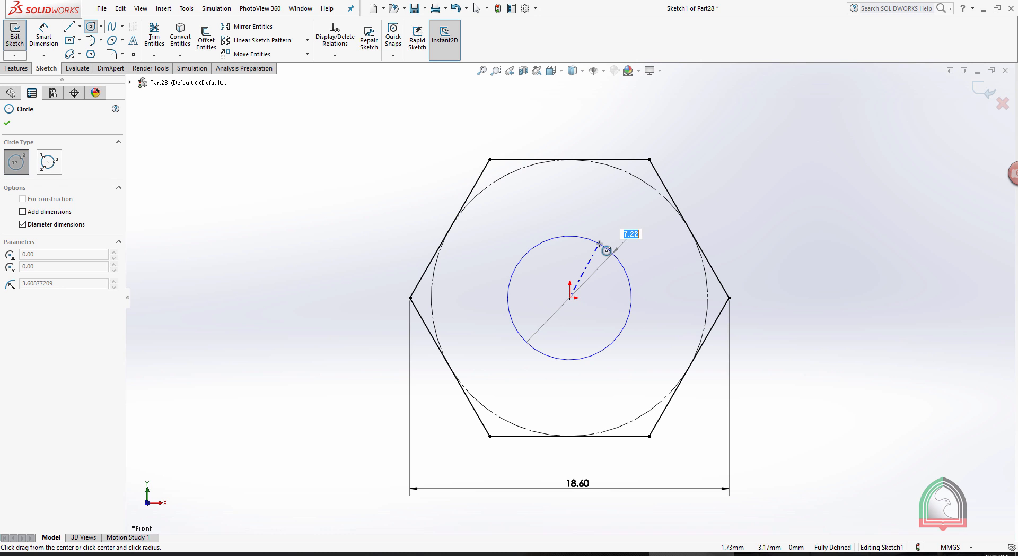
pyautogui.click(607, 246)
pyautogui.press('Escape')
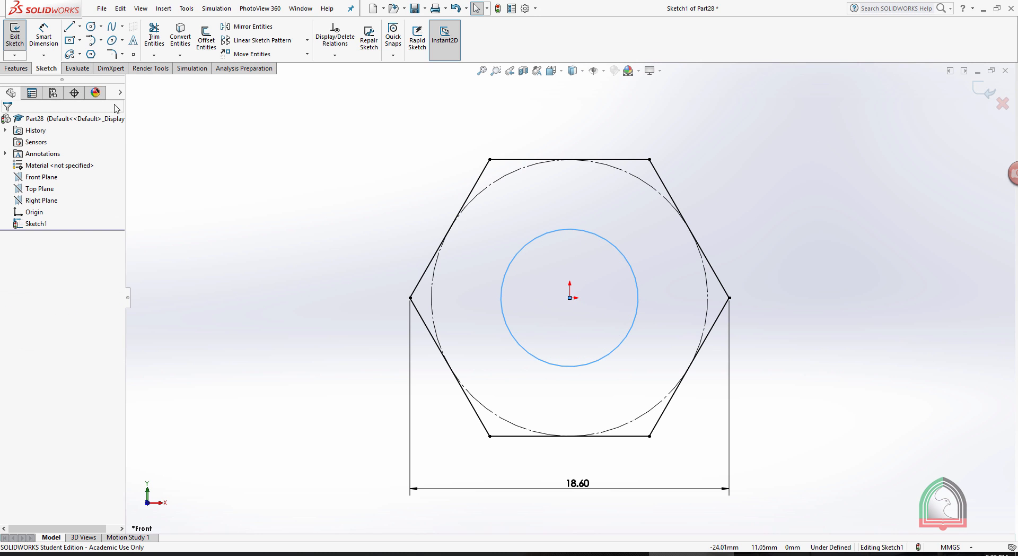
# Dimension the central circle's diameter to 8 mm and finish the hexagon sketch.
pyautogui.click(43, 34)
pyautogui.click(623, 255)
pyautogui.click(782, 313)
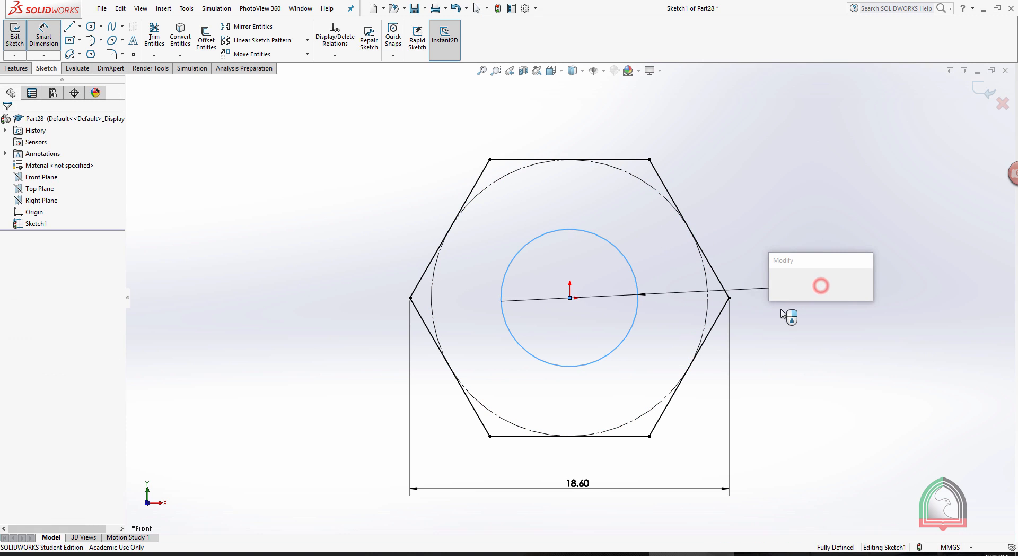
pyautogui.click(778, 284)
pyautogui.click(893, 182)
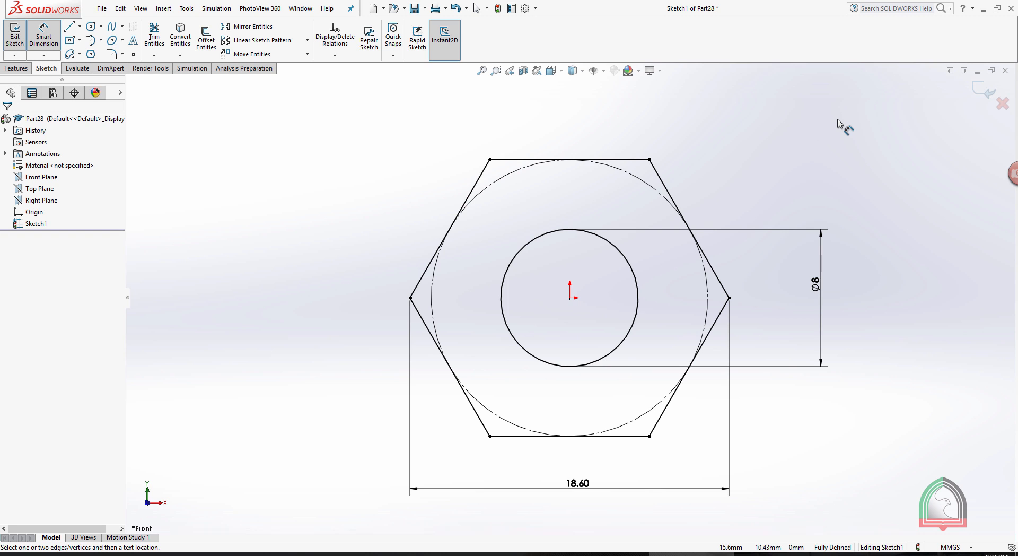
pyautogui.click(984, 89)
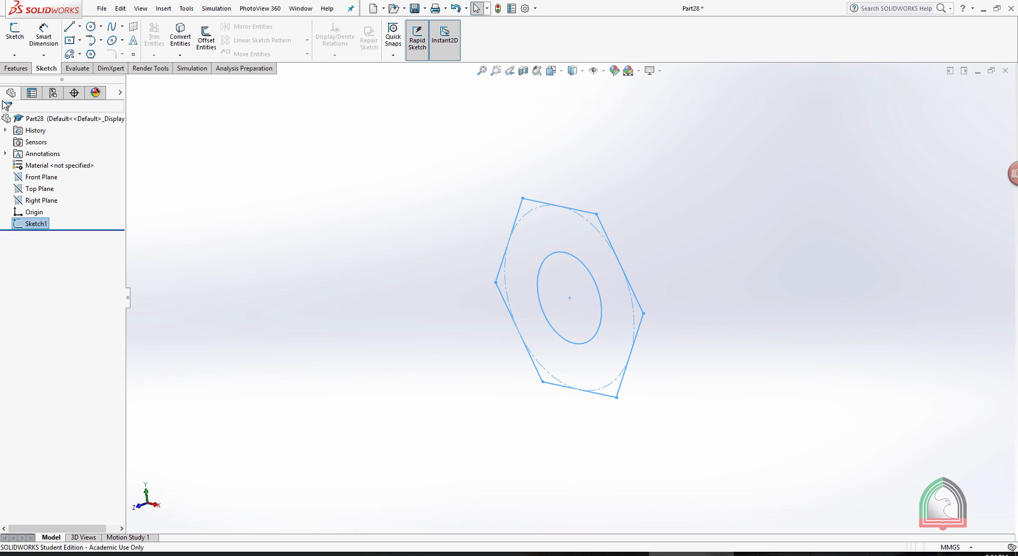
# Extrude the hexagon profile with its central hole to a blind depth of 7 mm.
pyautogui.click(16, 68)
pyautogui.click(20, 38)
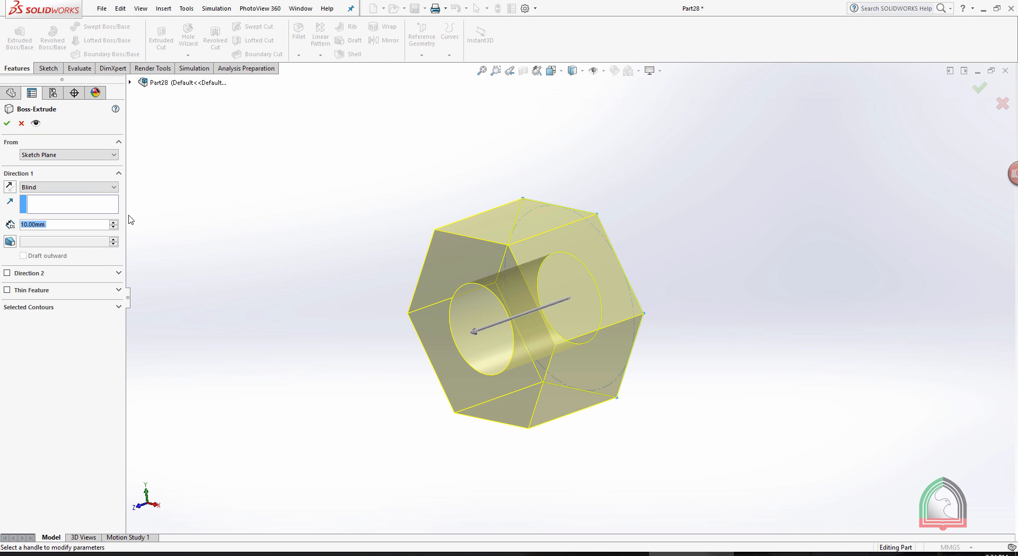
pyautogui.write('7')
pyautogui.press('Return')
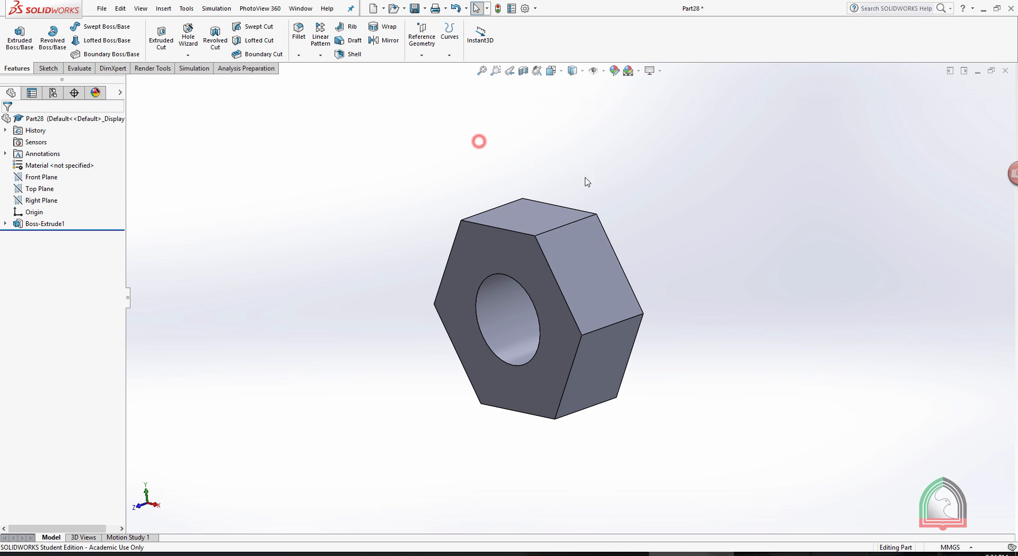
# Sketch a circle on the nut's front hexagonal face, centered on the origin and touching the hexagon's flat sides.
pyautogui.click(475, 251)
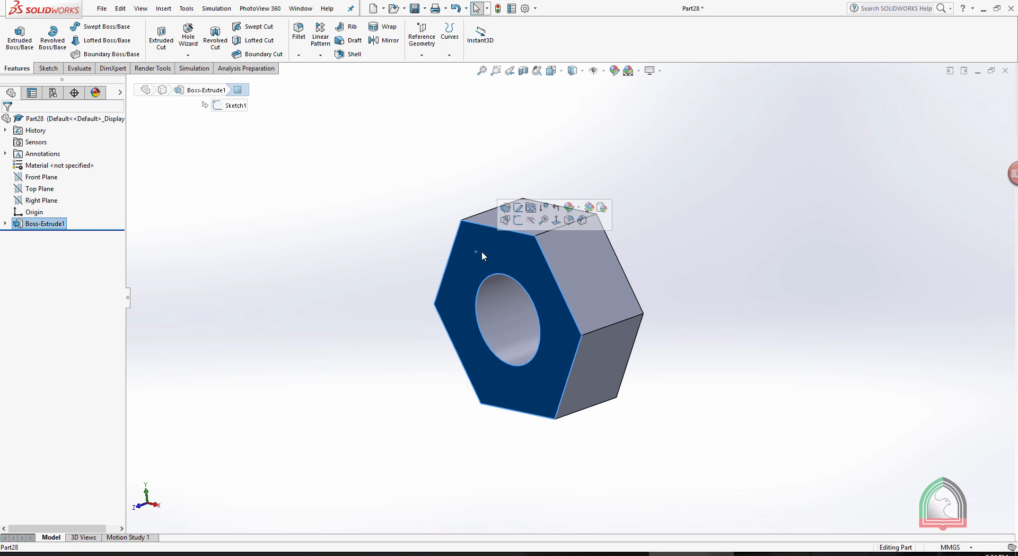
pyautogui.click(513, 221)
pyautogui.press('space')
pyautogui.click(558, 273)
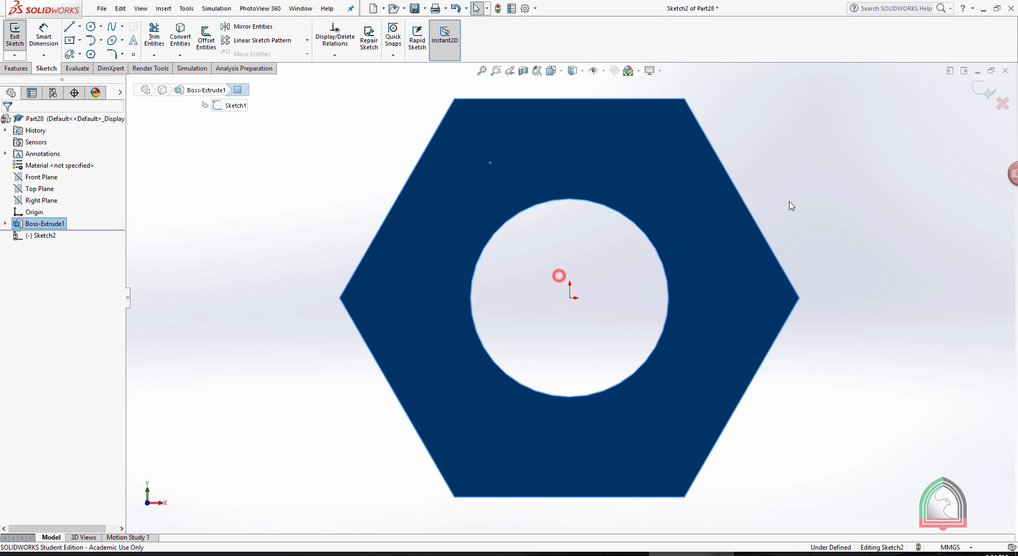
pyautogui.click(91, 26)
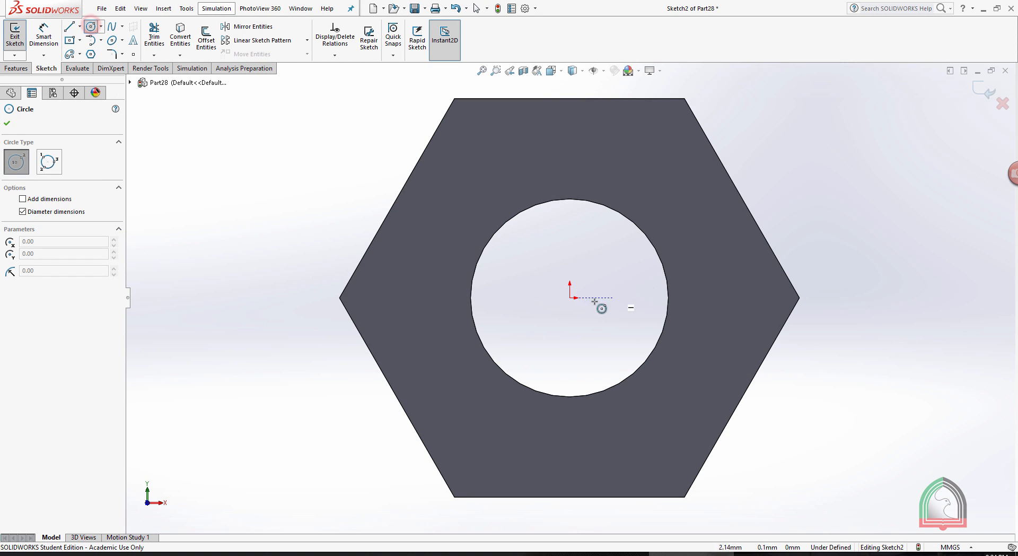
pyautogui.click(570, 297)
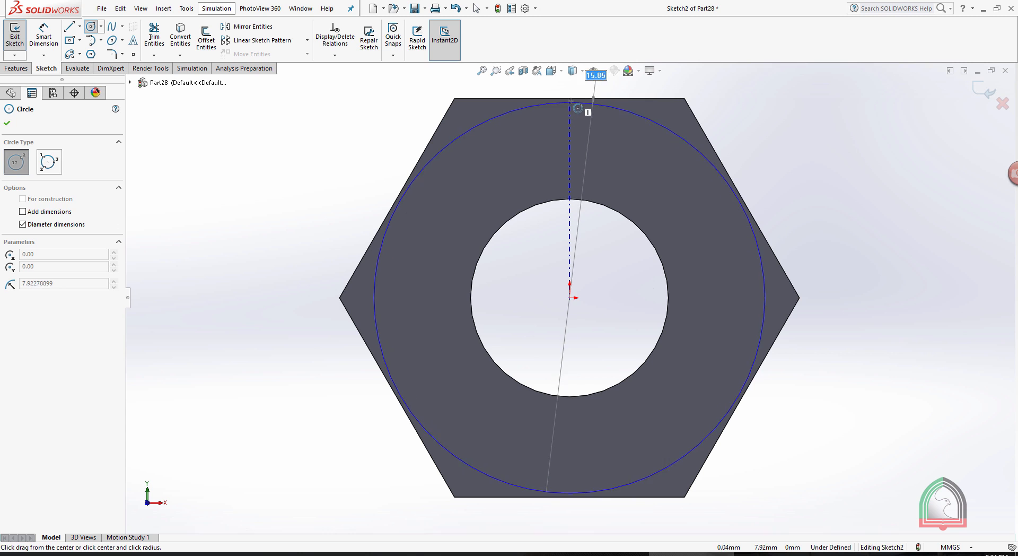
pyautogui.click(592, 110)
pyautogui.click(984, 91)
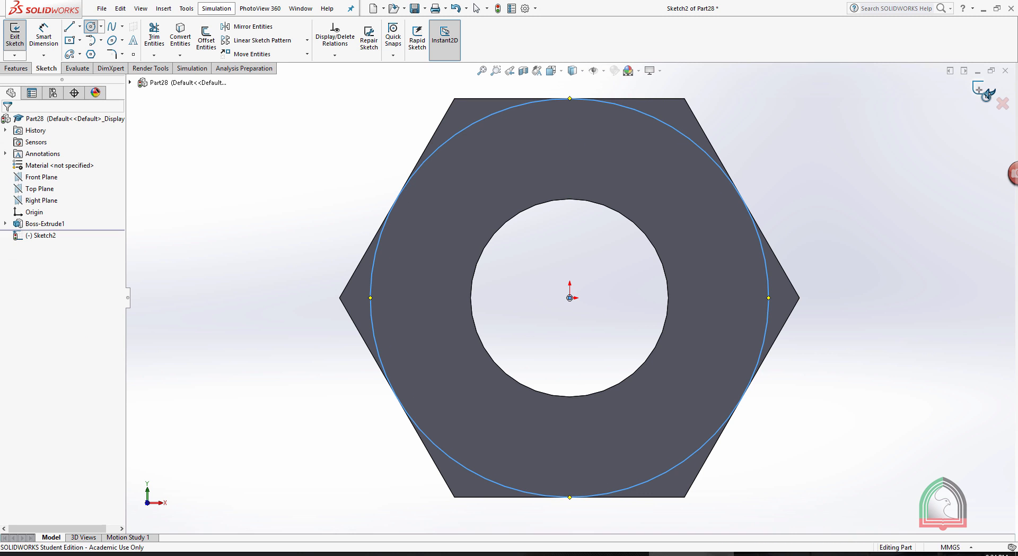
# Cut-extrude outside the circle to a blind depth of 7 mm with the side flipped and a 60° draft, beveling the nut's corners.
pyautogui.moveTo(851, 146); pyautogui.dragTo(281, 192, button='middle')
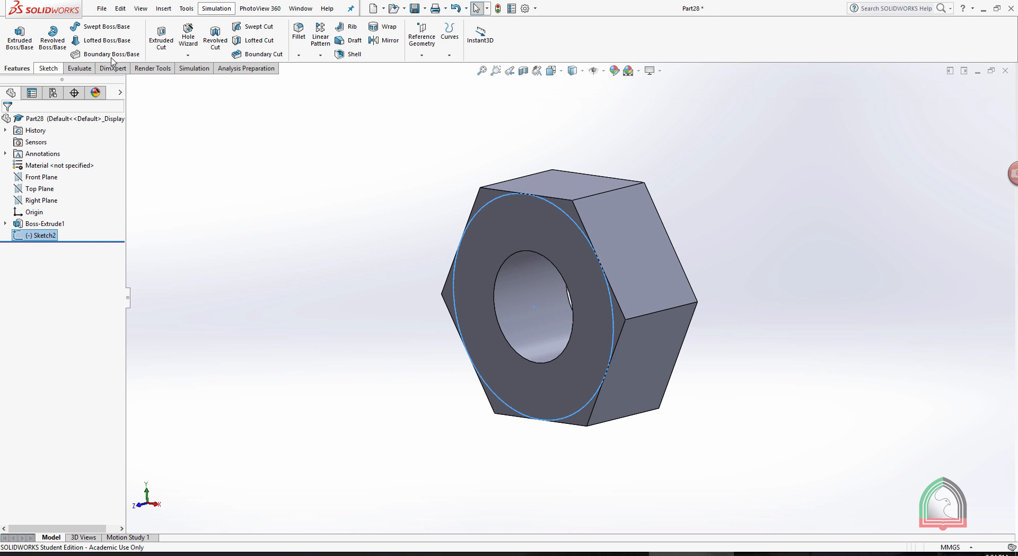
pyautogui.click(161, 42)
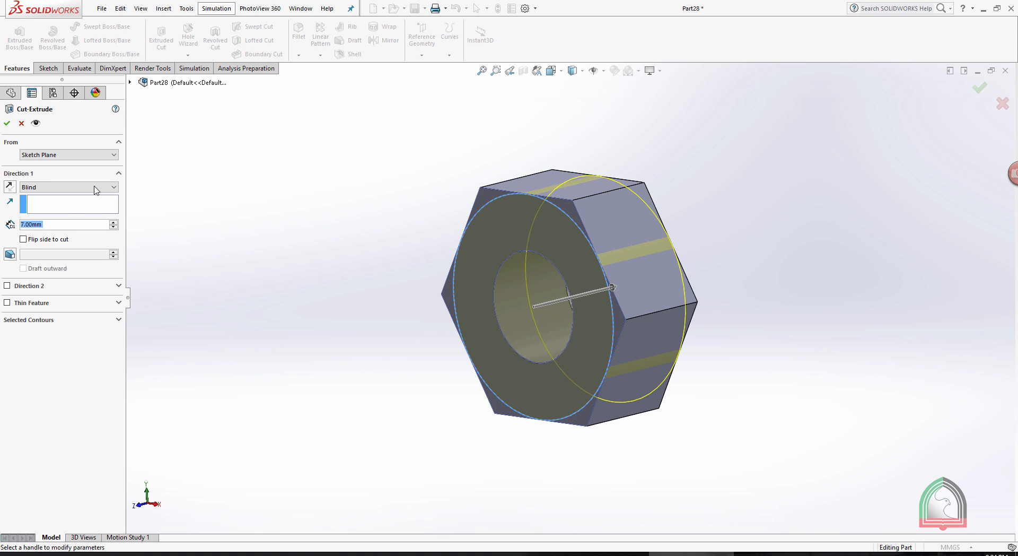
pyautogui.click(23, 239)
pyautogui.click(9, 254)
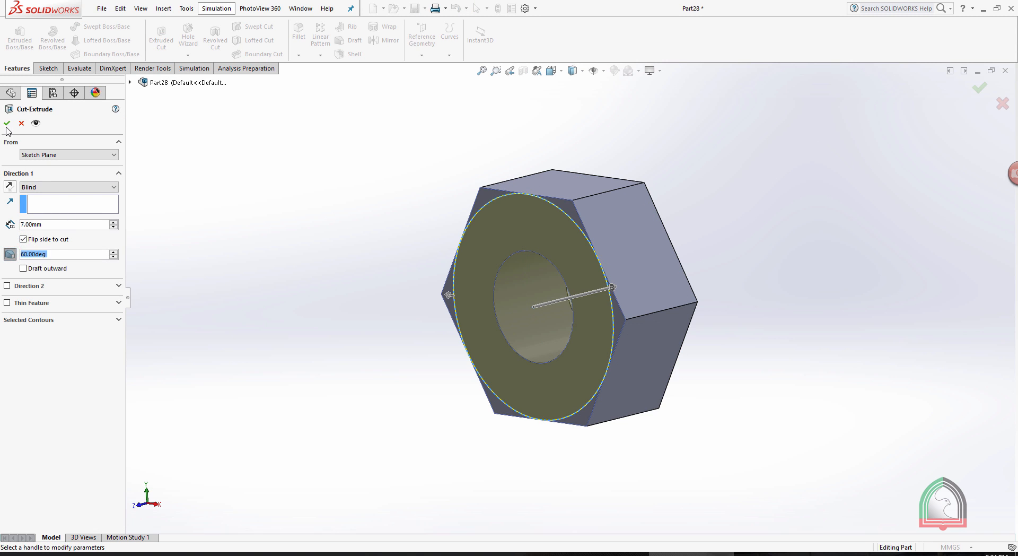
pyautogui.click(7, 123)
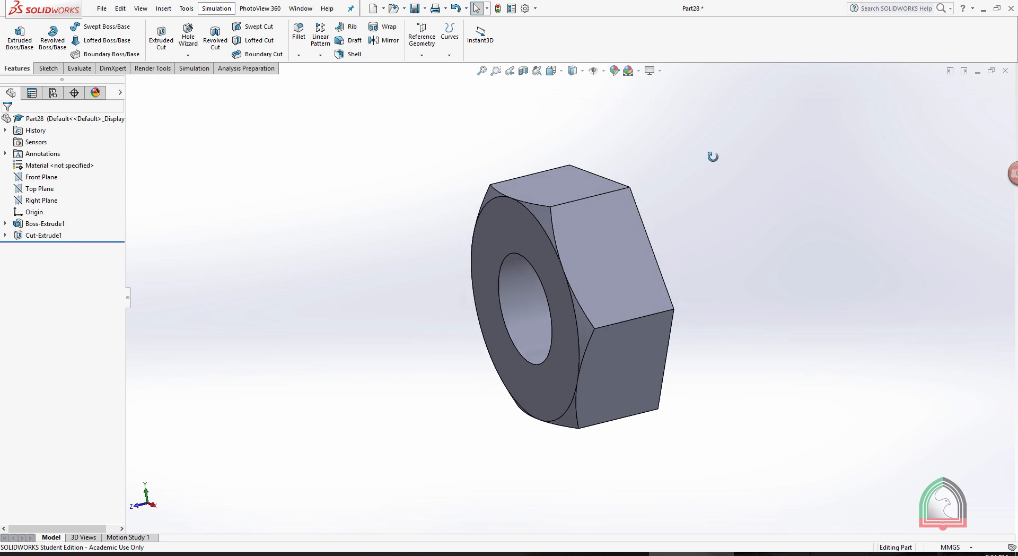
# Create a reference plane midway between the nut's front and back faces.
pyautogui.moveTo(712, 157); pyautogui.dragTo(717, 163, button='middle')
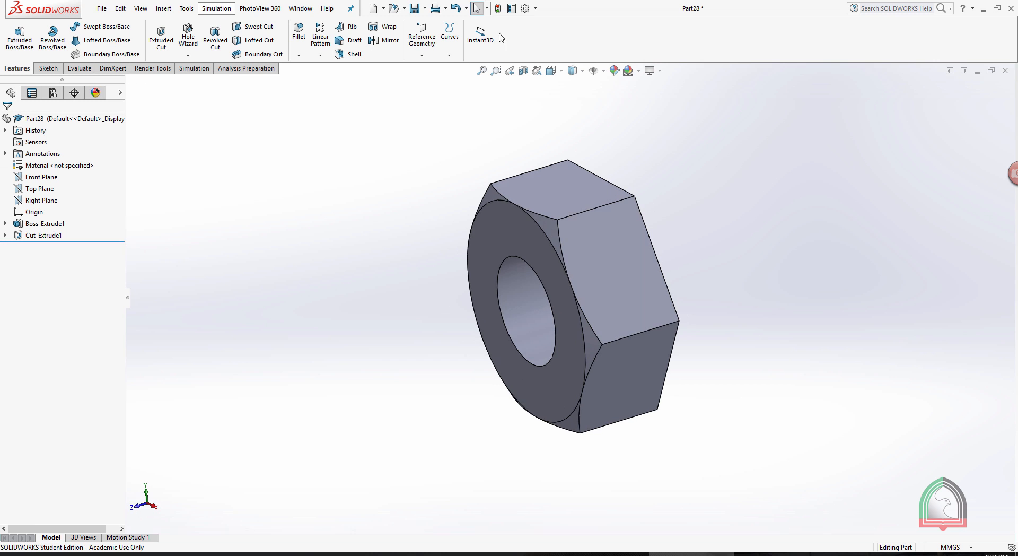
pyautogui.click(420, 55)
pyautogui.click(425, 68)
pyautogui.moveTo(686, 170); pyautogui.dragTo(599, 200, button='middle')
pyautogui.click(545, 230)
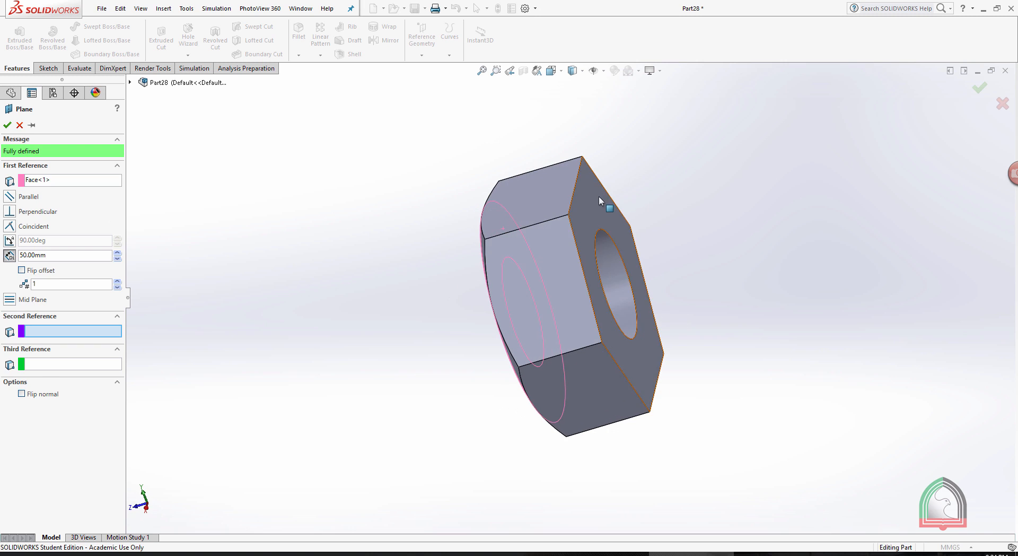
pyautogui.click(599, 197)
pyautogui.moveTo(684, 163); pyautogui.dragTo(330, 143, button='middle')
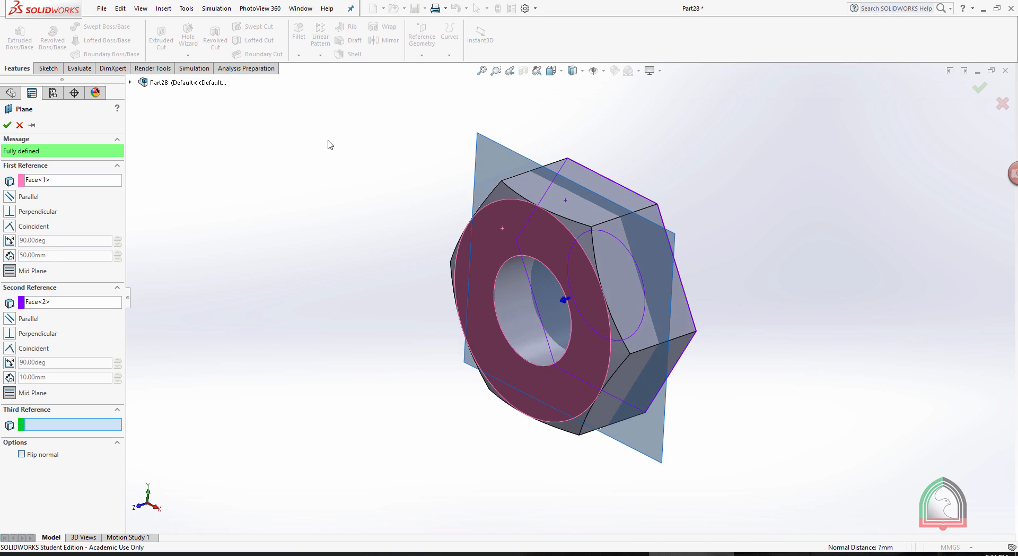
pyautogui.click(7, 125)
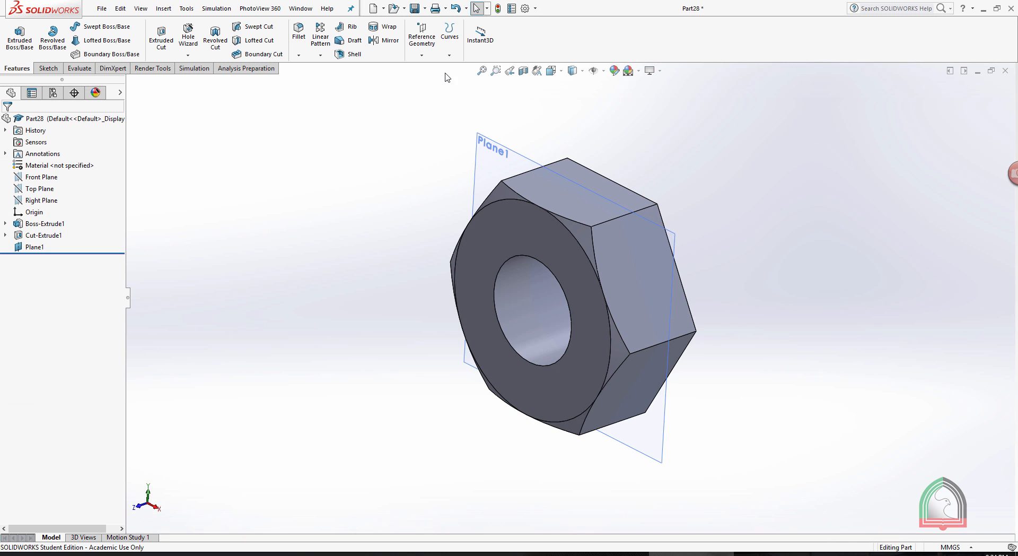
# Mirror the corner-beveling cut about the mid plane and hide that plane.
pyautogui.click(385, 40)
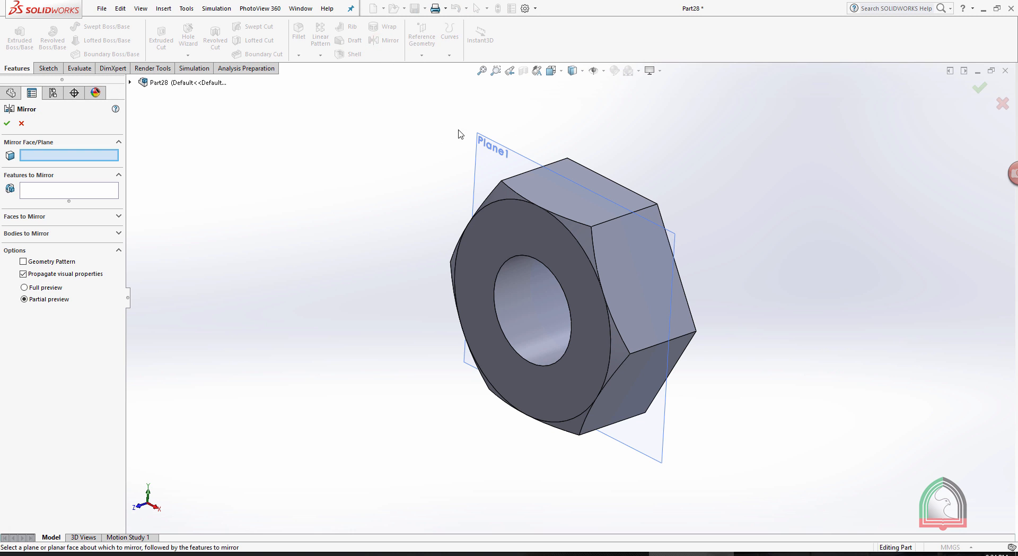
pyautogui.click(489, 140)
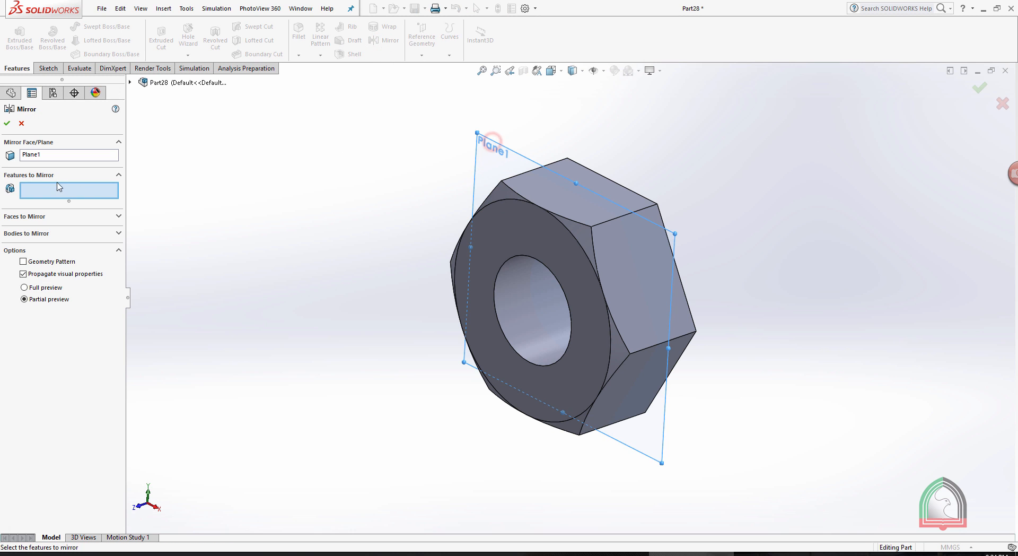
pyautogui.click(510, 196)
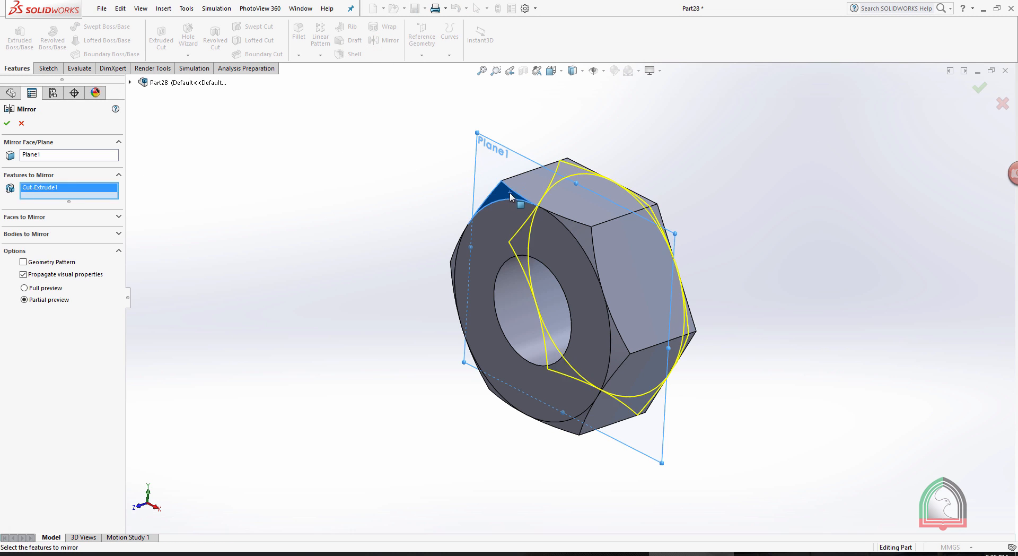
pyautogui.click(7, 123)
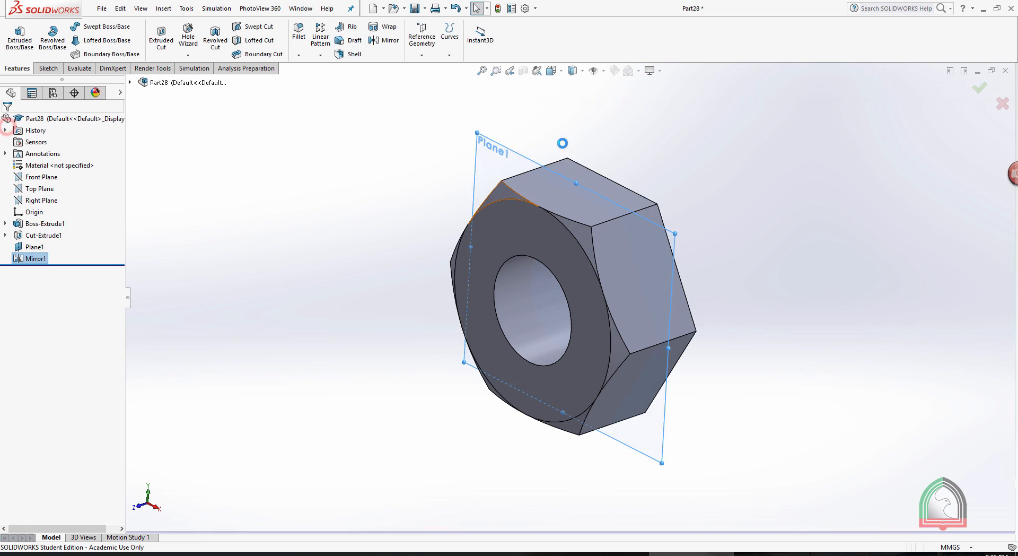
pyautogui.click(506, 151)
pyautogui.click(561, 120)
# Chamfer the hole's circular edges on both faces of the nut with a 1 mm distance at 45°.
pyautogui.moveTo(558, 120); pyautogui.dragTo(783, 187, button='middle')
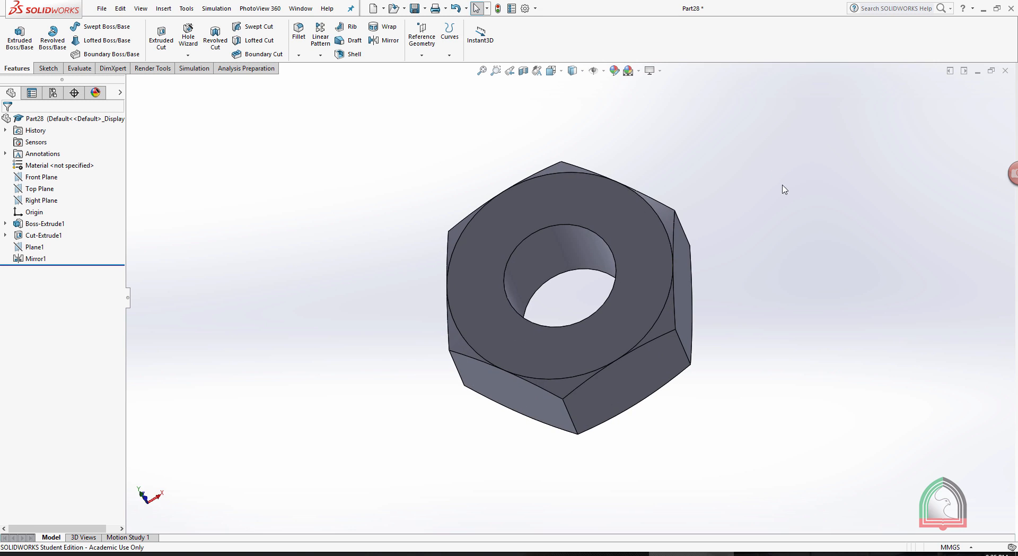
pyautogui.click(298, 54)
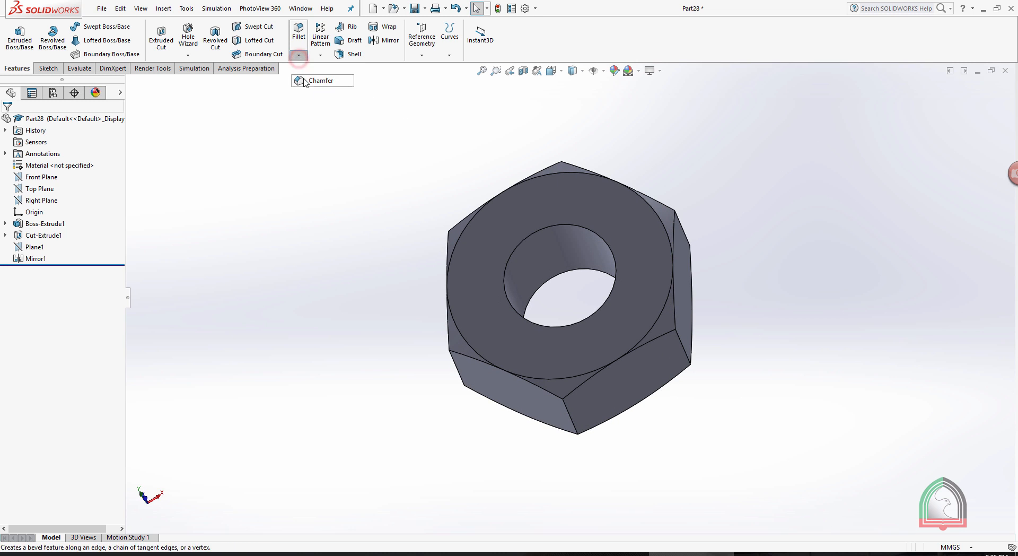
pyautogui.click(317, 79)
pyautogui.click(539, 230)
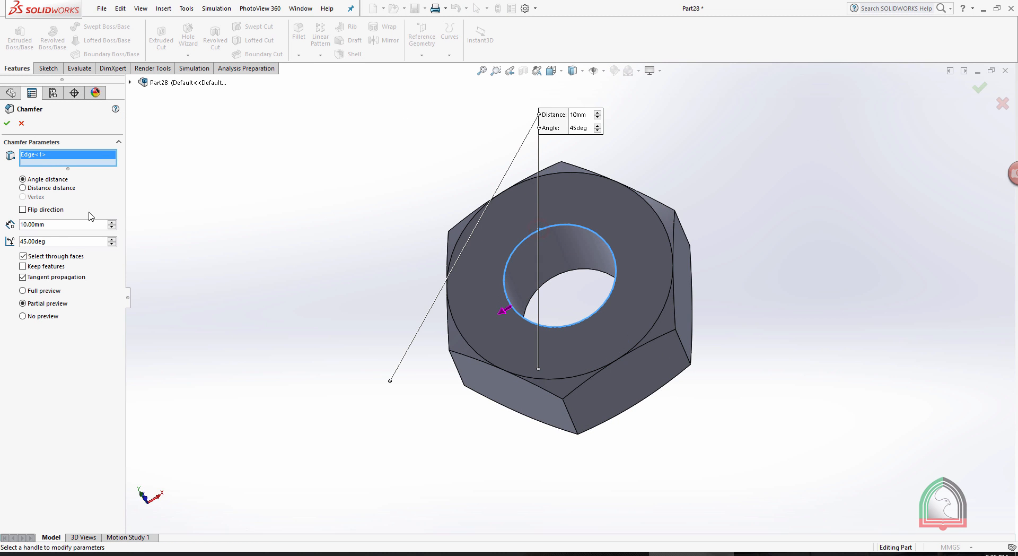
pyautogui.click(57, 224)
pyautogui.write('1')
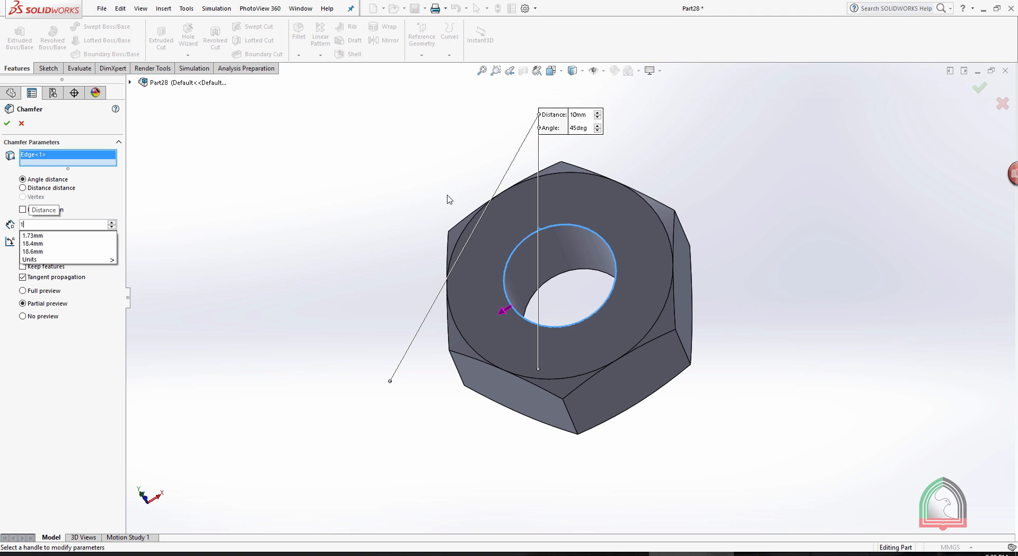
pyautogui.click(804, 149)
pyautogui.moveTo(726, 202); pyautogui.dragTo(552, 250, button='middle')
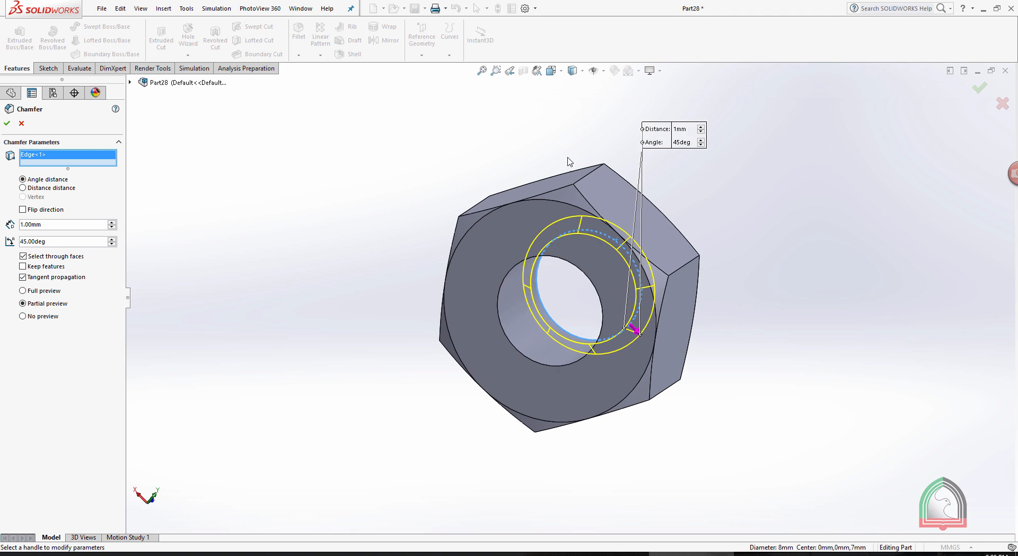
pyautogui.click(510, 269)
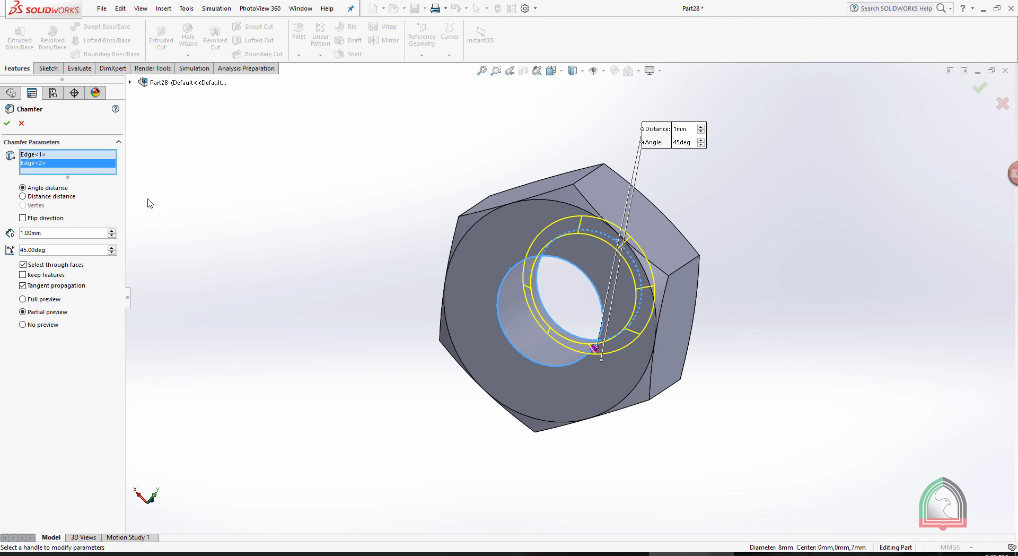
pyautogui.click(7, 123)
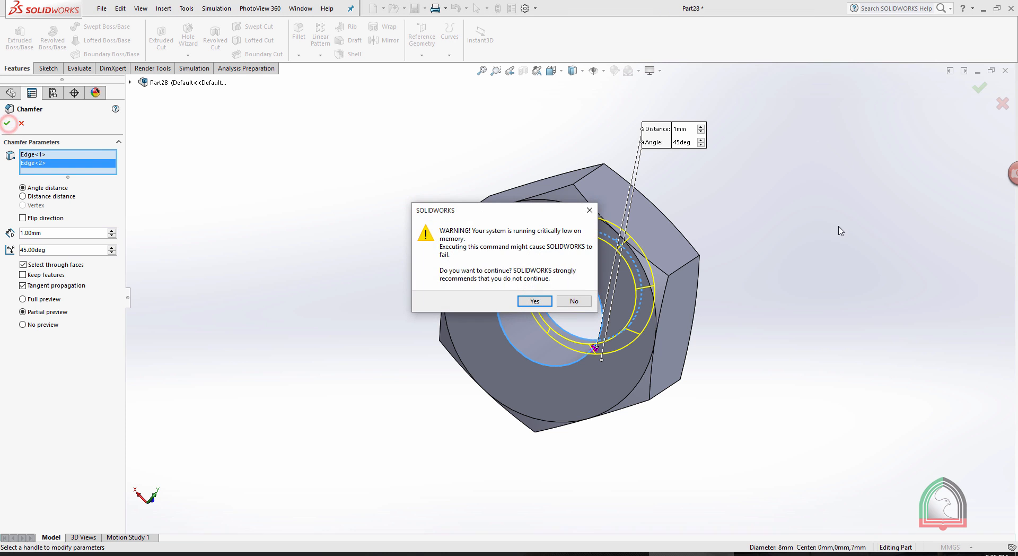
pyautogui.click(533, 300)
pyautogui.moveTo(765, 218); pyautogui.dragTo(685, 234, button='middle')
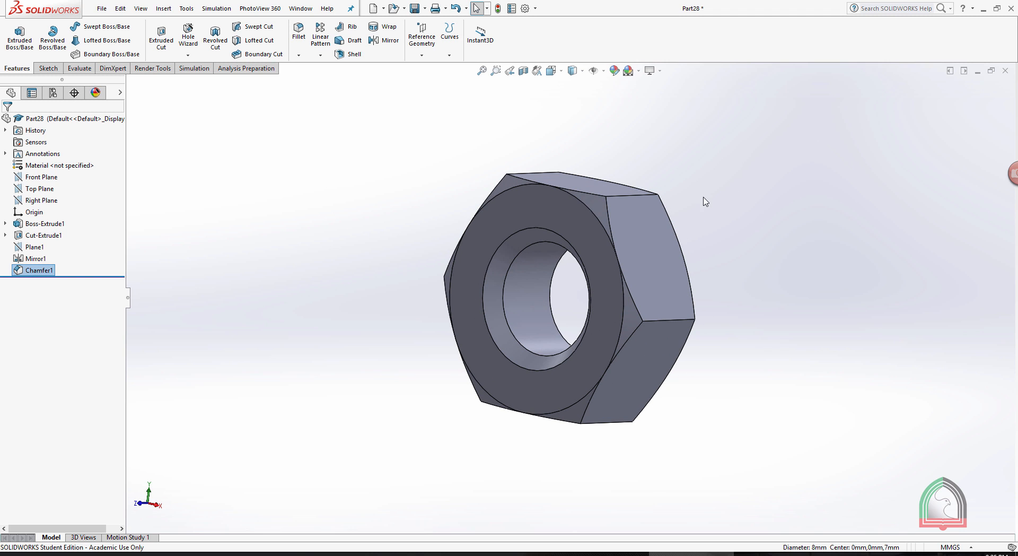
pyautogui.press('z')
pyautogui.moveTo(475, 186); pyautogui.dragTo(475, 233, button='middle')
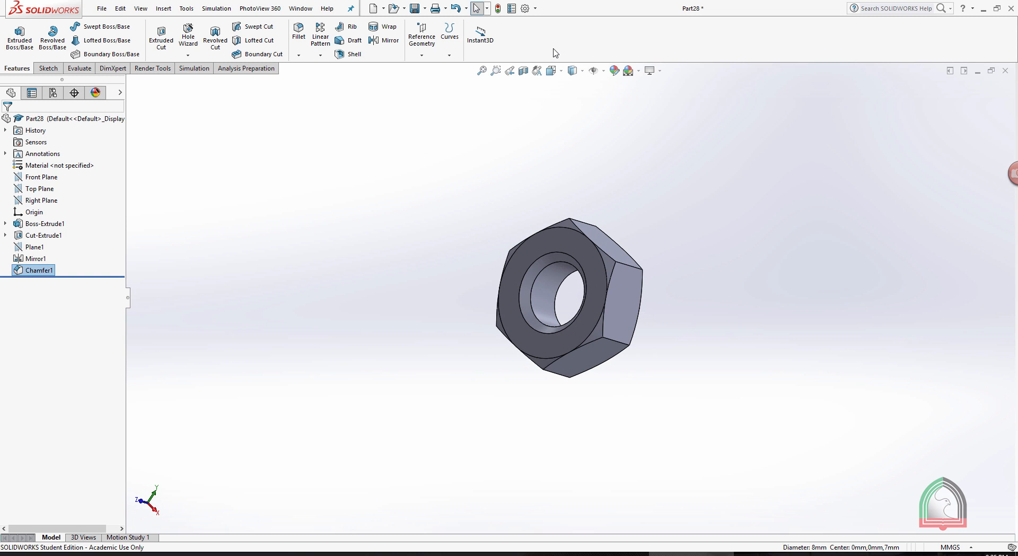
# Customize the interface so the Combine command from the Features category is available among the Features commands.
pyautogui.rightClick(583, 37)
pyautogui.click(617, 65)
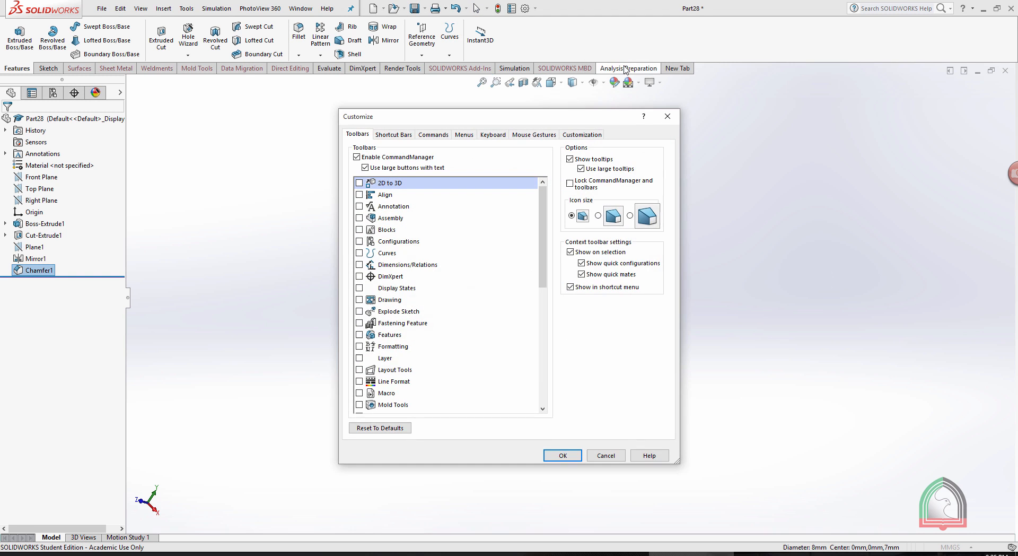
pyautogui.moveTo(492, 119); pyautogui.dragTo(672, 46)
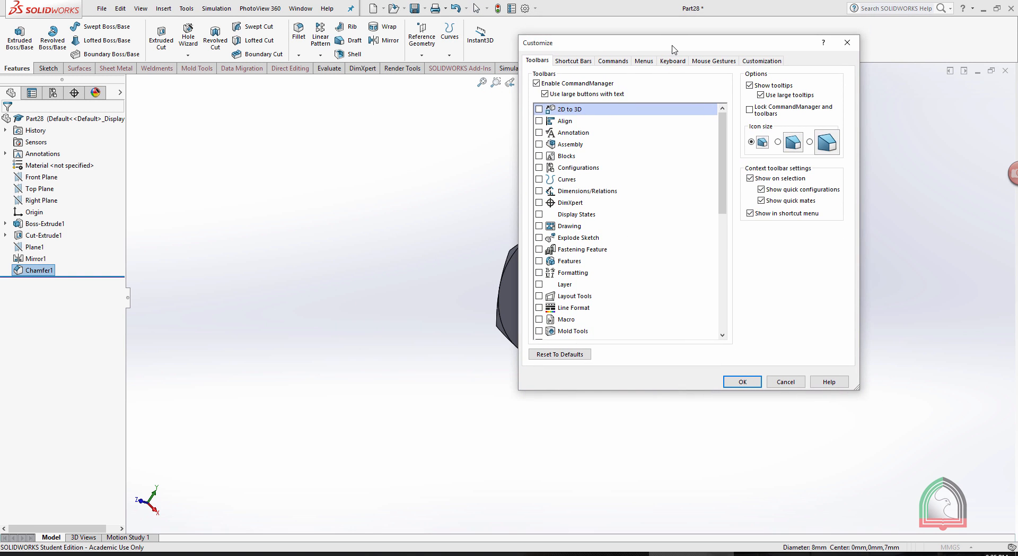
pyautogui.click(613, 61)
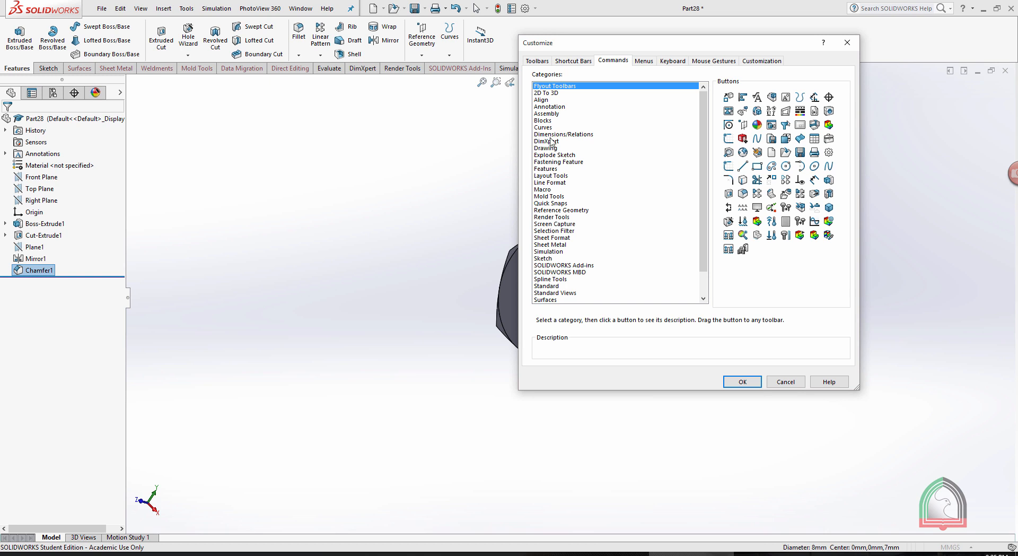
pyautogui.click(544, 168)
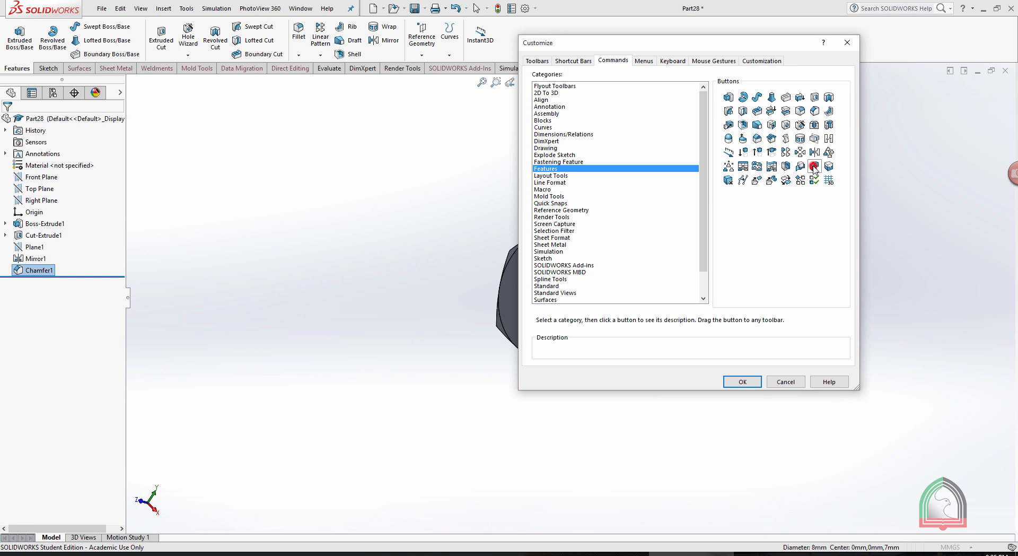
pyautogui.moveTo(814, 169); pyautogui.dragTo(507, 36)
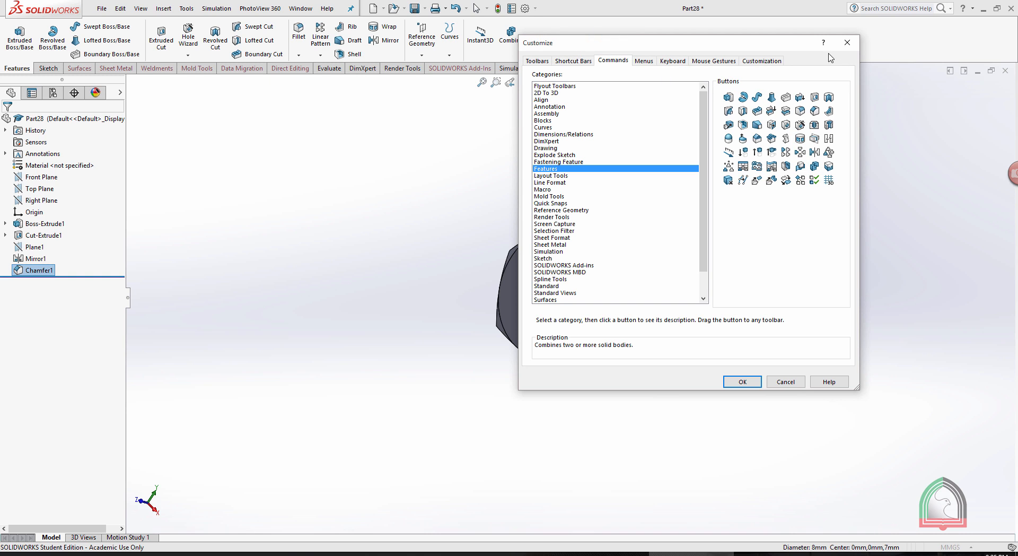
pyautogui.moveTo(772, 38); pyautogui.dragTo(793, 77)
pyautogui.click(764, 418)
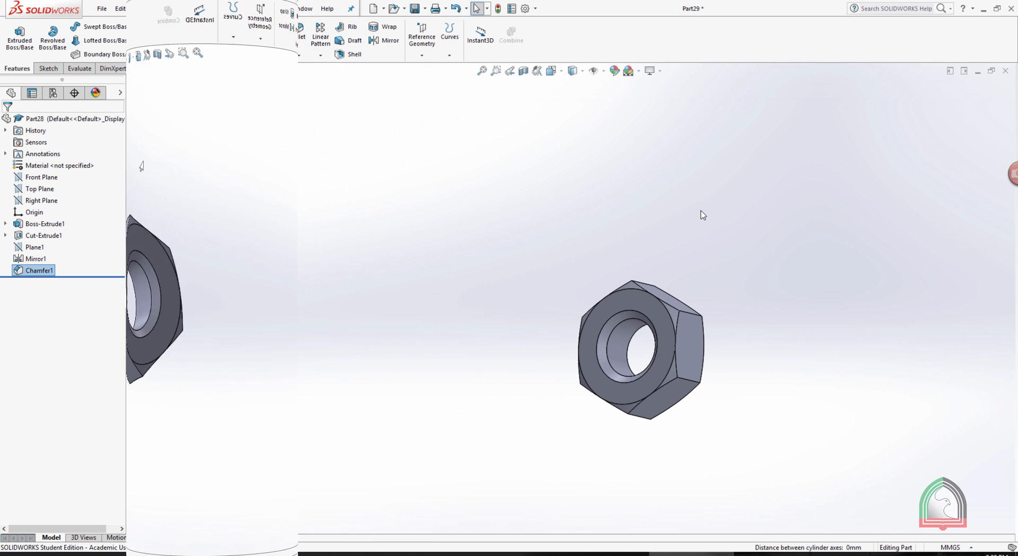
# Insert the saved bolt part into the nut's part and place it freely beside the nut.
pyautogui.scroll(-3, 623, 406)
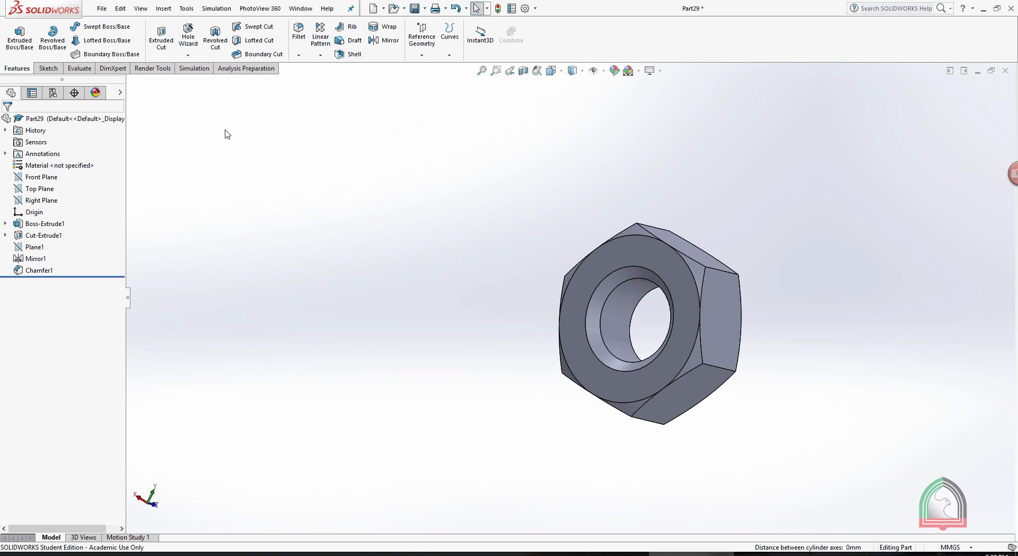
pyautogui.click(163, 9)
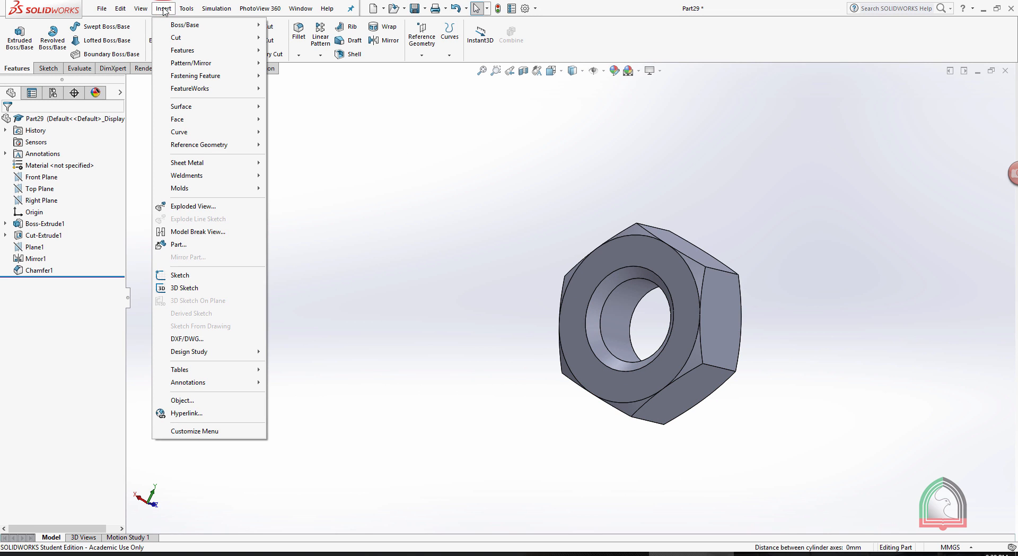
pyautogui.click(180, 246)
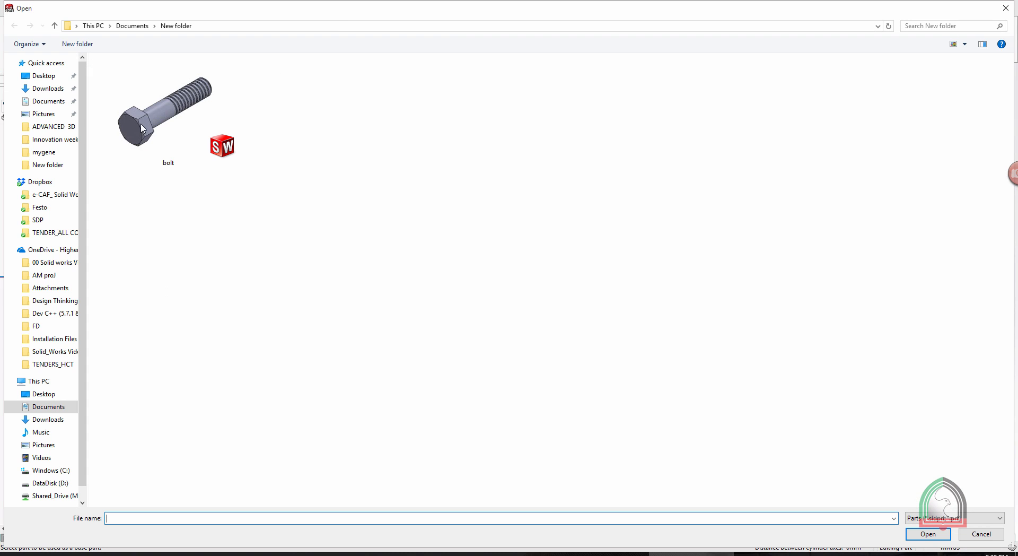
pyautogui.doubleClick(171, 132)
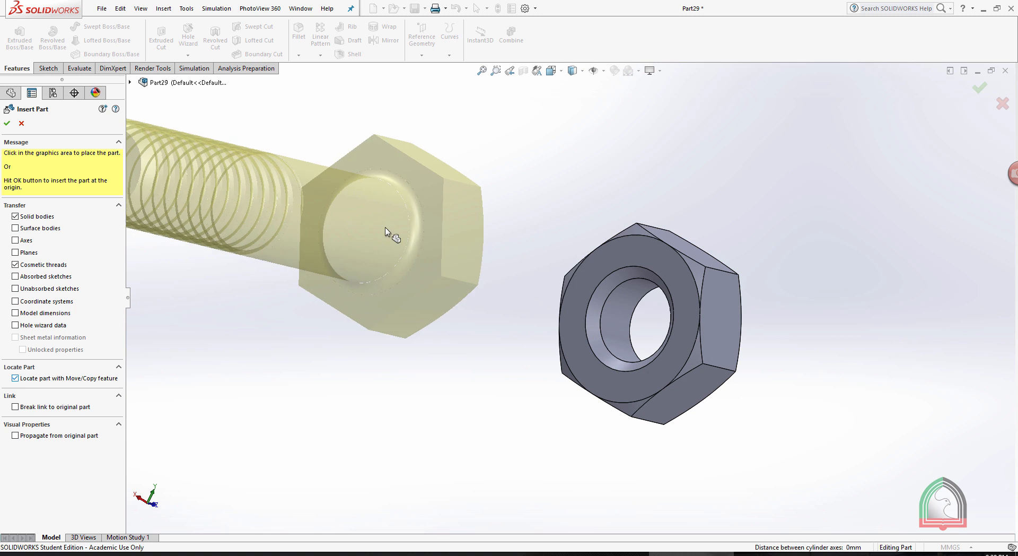
pyautogui.click(837, 216)
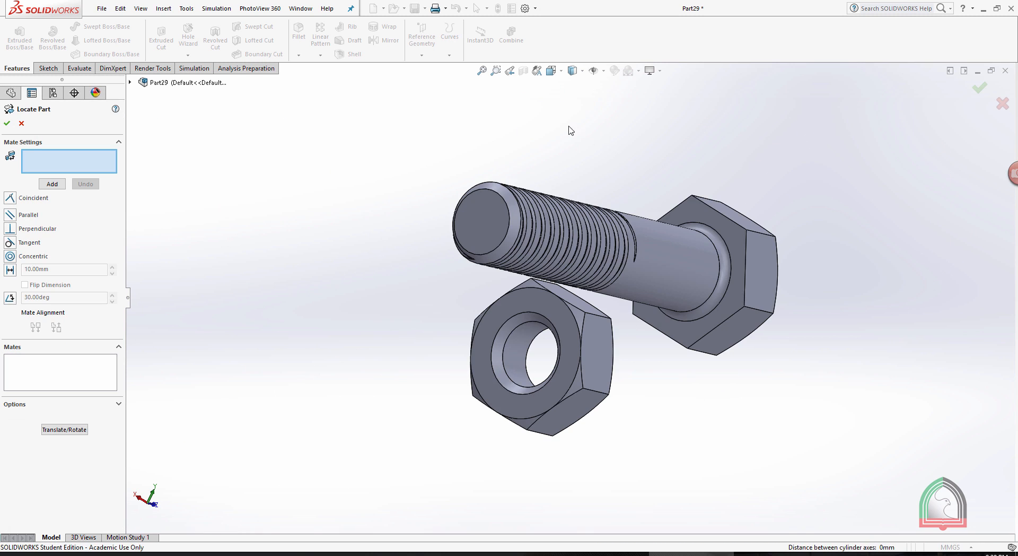
# Add a concentric mate between the bolt's cylindrical shank face and the circular edge of the nut's hole.
pyautogui.moveTo(568, 127); pyautogui.dragTo(674, 186, button='middle')
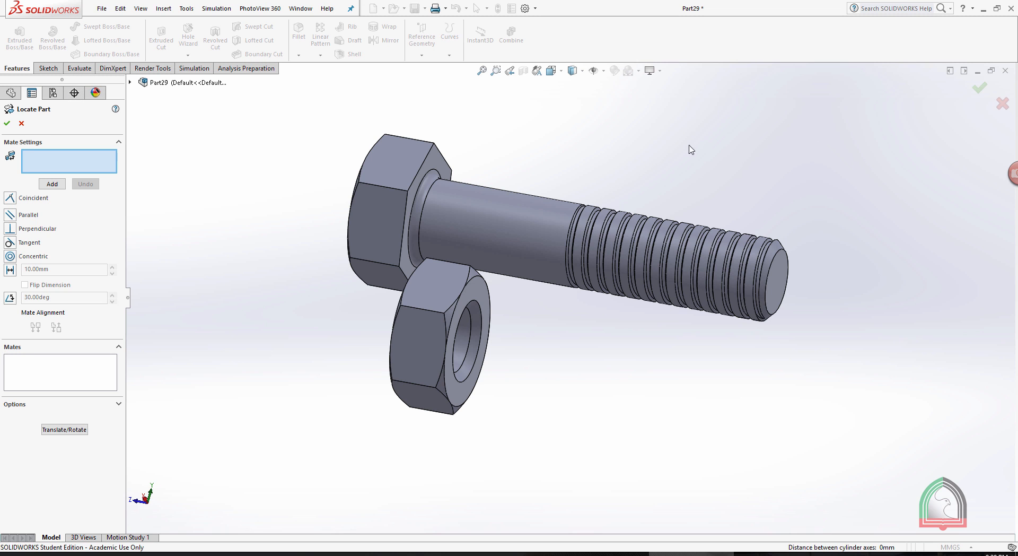
pyautogui.moveTo(691, 149); pyautogui.dragTo(660, 155, button='middle')
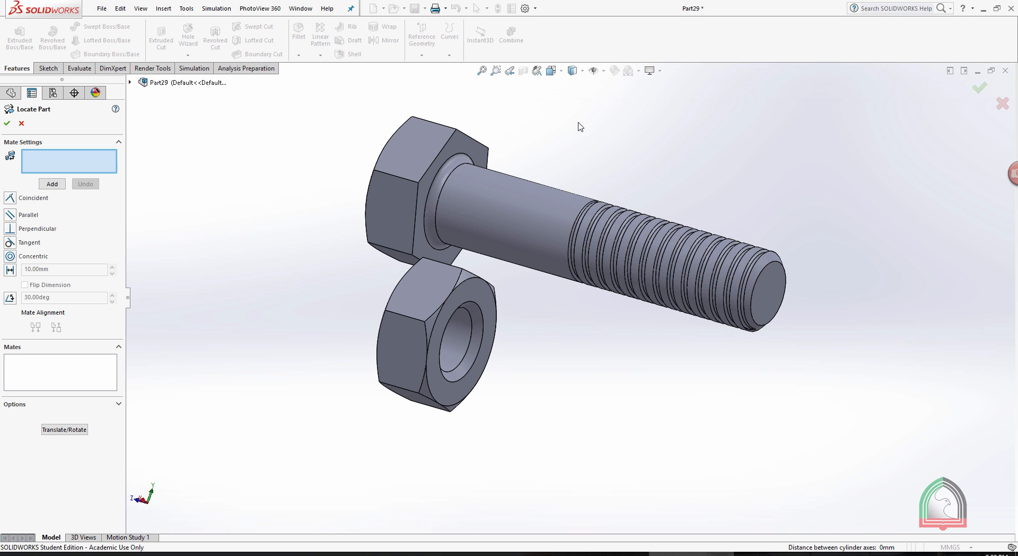
pyautogui.moveTo(580, 126); pyautogui.dragTo(592, 163, button='middle')
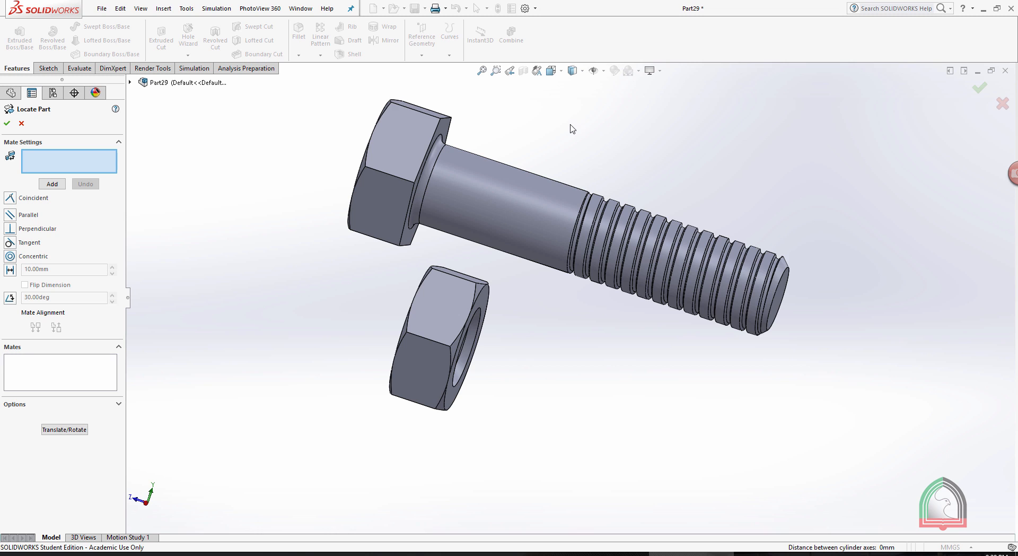
pyautogui.click(10, 256)
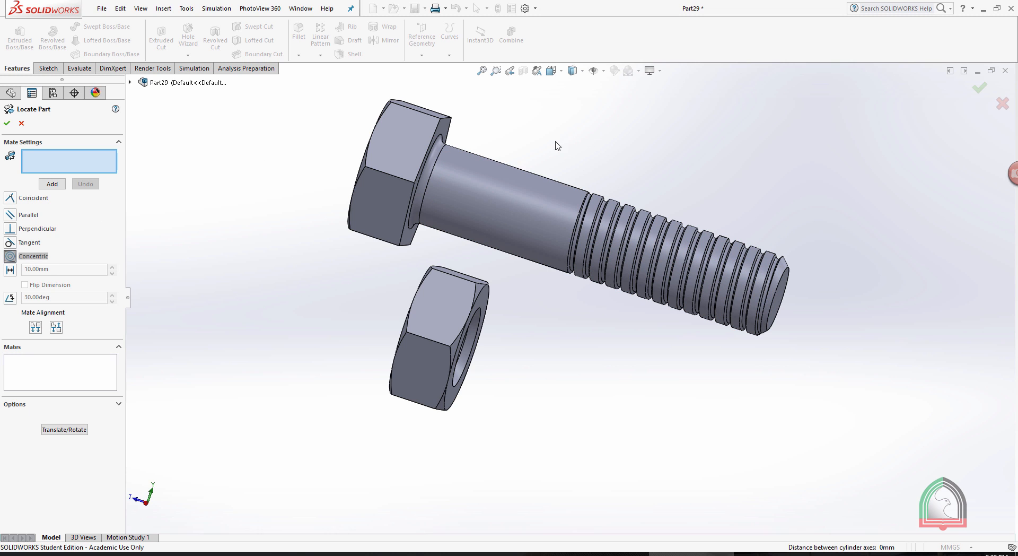
pyautogui.click(515, 213)
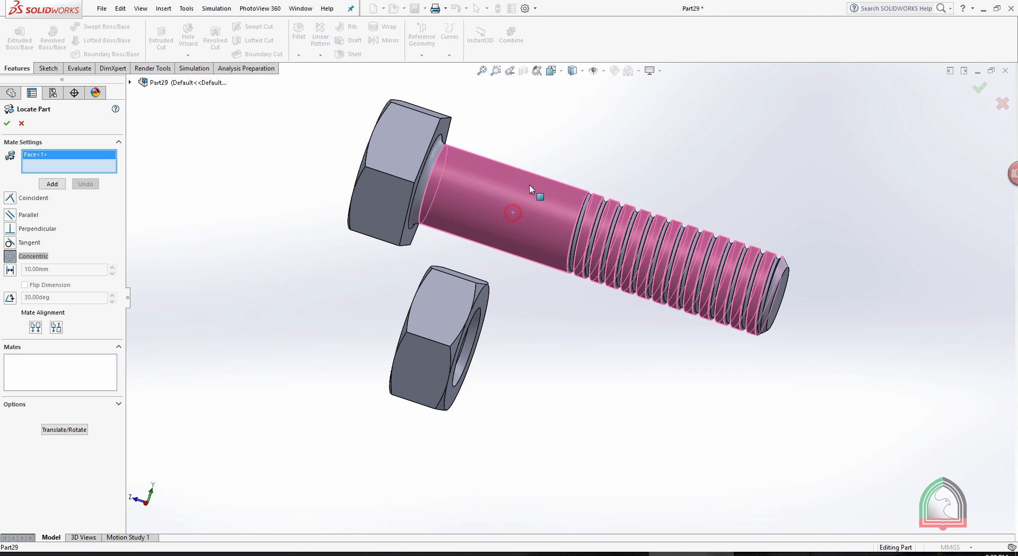
pyautogui.moveTo(529, 185); pyautogui.dragTo(574, 188, button='middle')
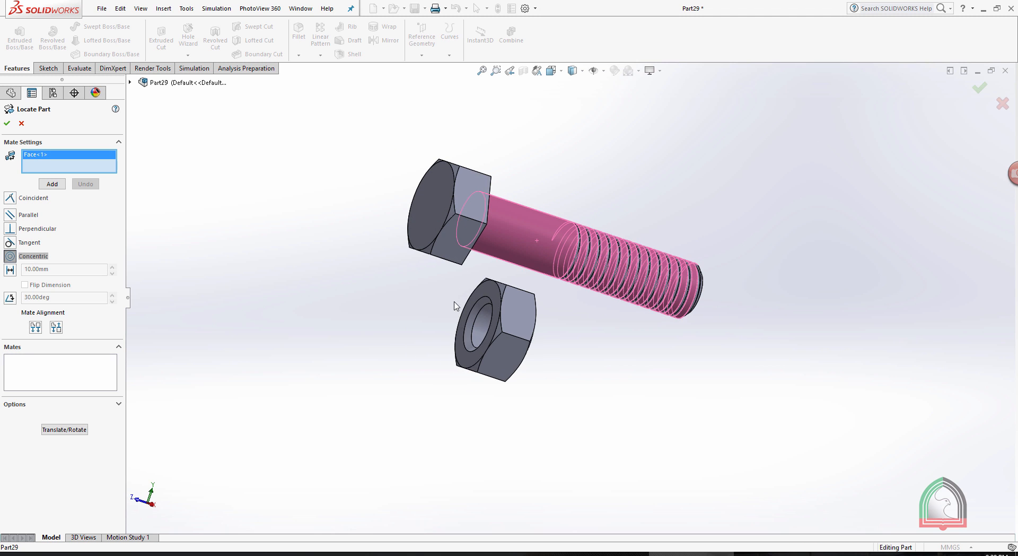
pyautogui.click(478, 307)
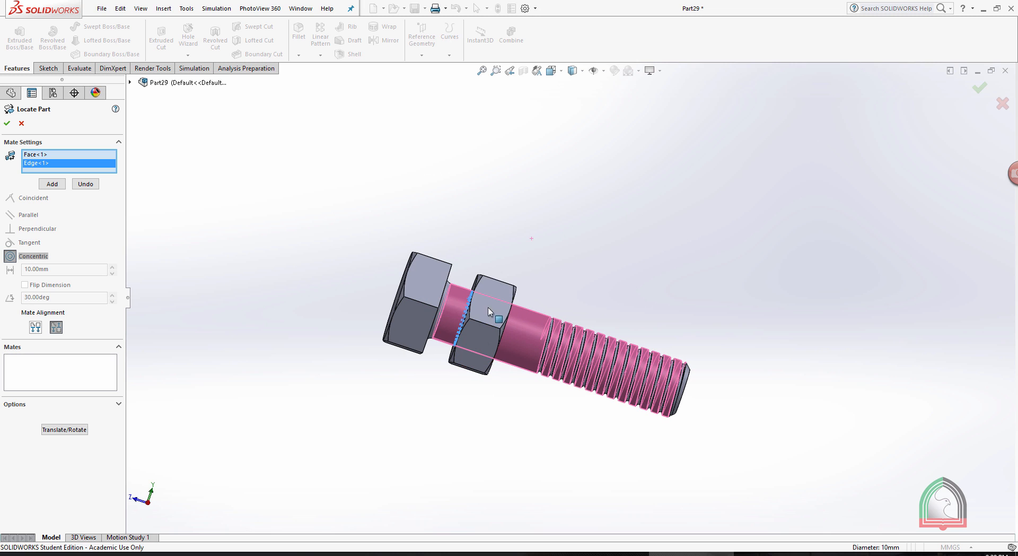
pyautogui.click(52, 183)
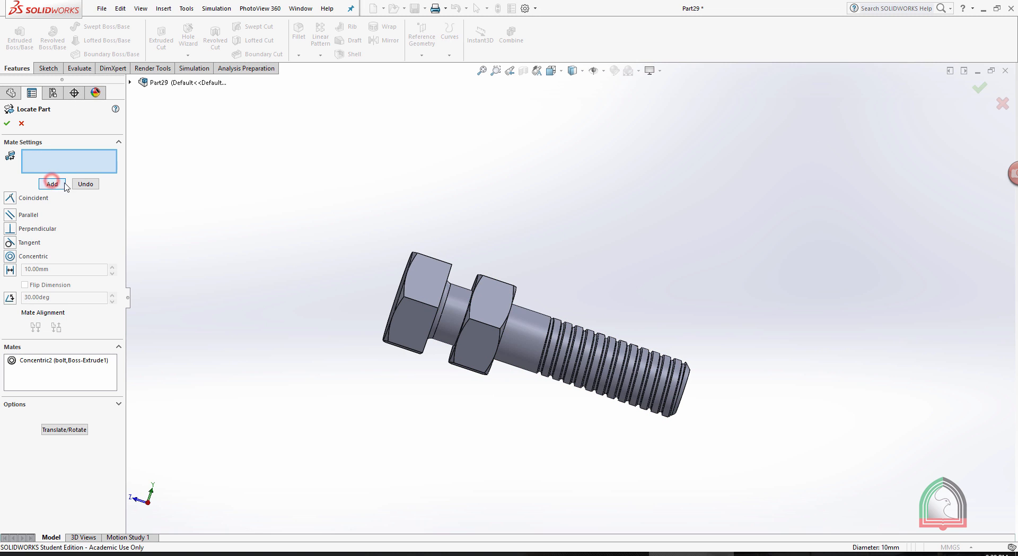
# Add a flipped 10 mm distance mate between the bolt's threaded end face and the nut's outer face, and finish locating the bolt.
pyautogui.scroll(3, 587, 217)
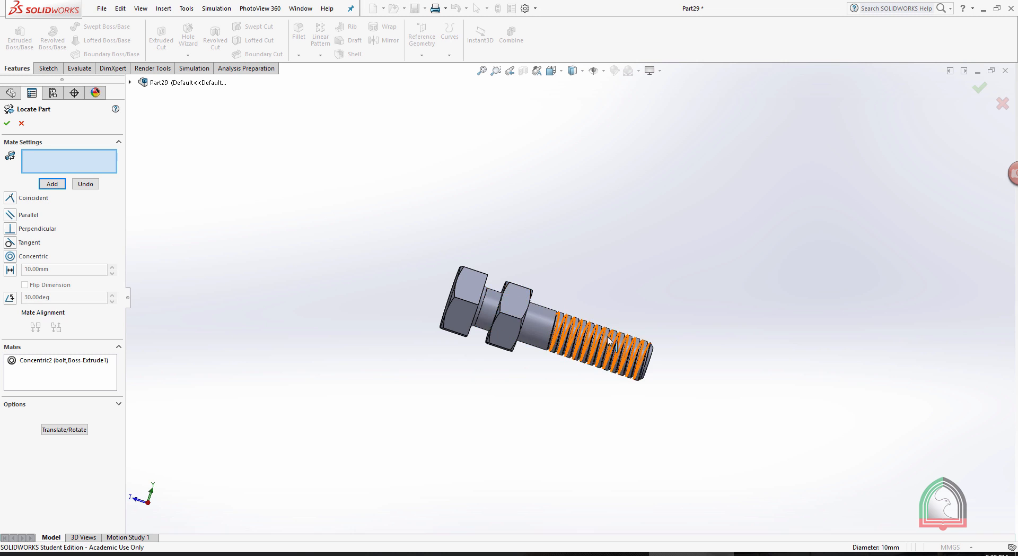
pyautogui.moveTo(688, 266); pyautogui.dragTo(653, 207, button='middle')
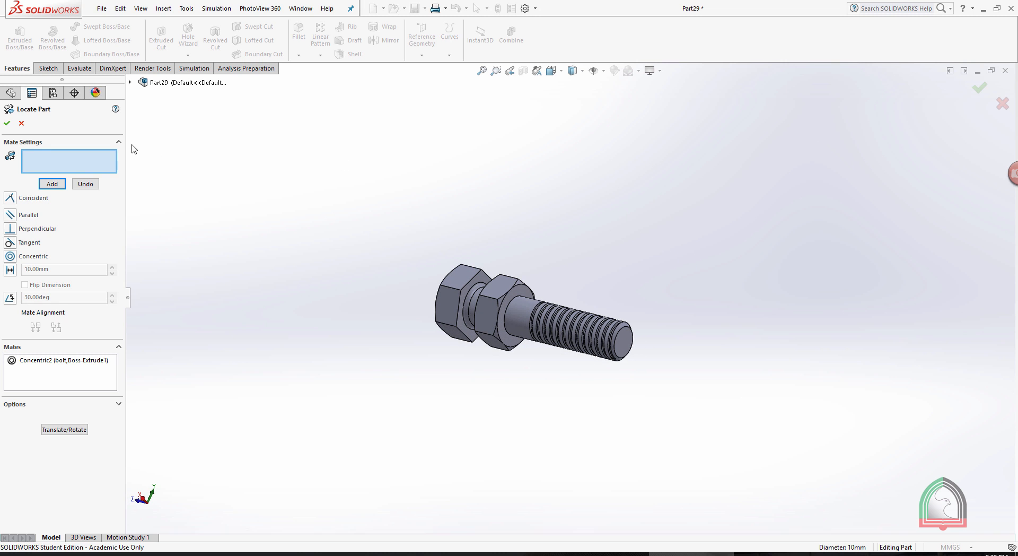
pyautogui.click(637, 346)
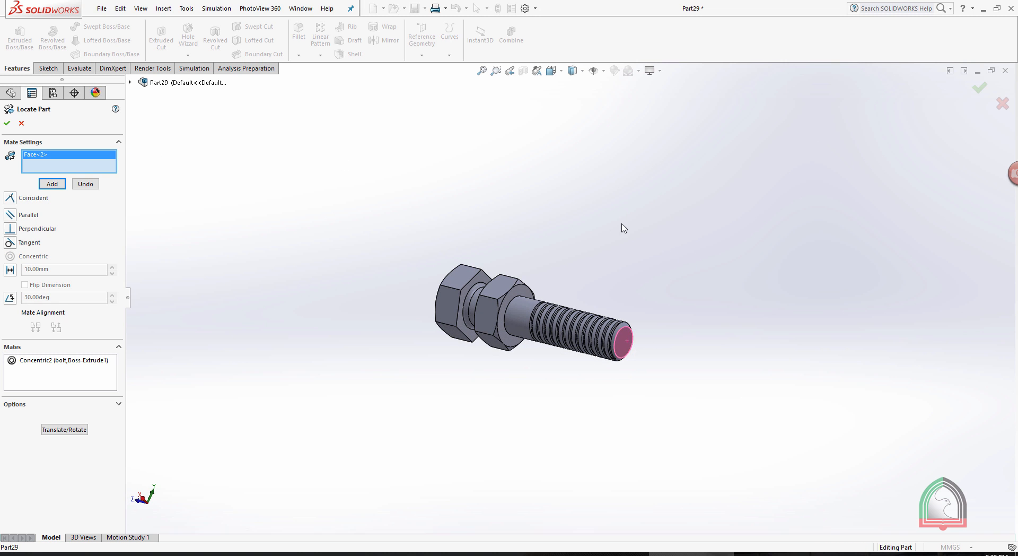
pyautogui.click(521, 290)
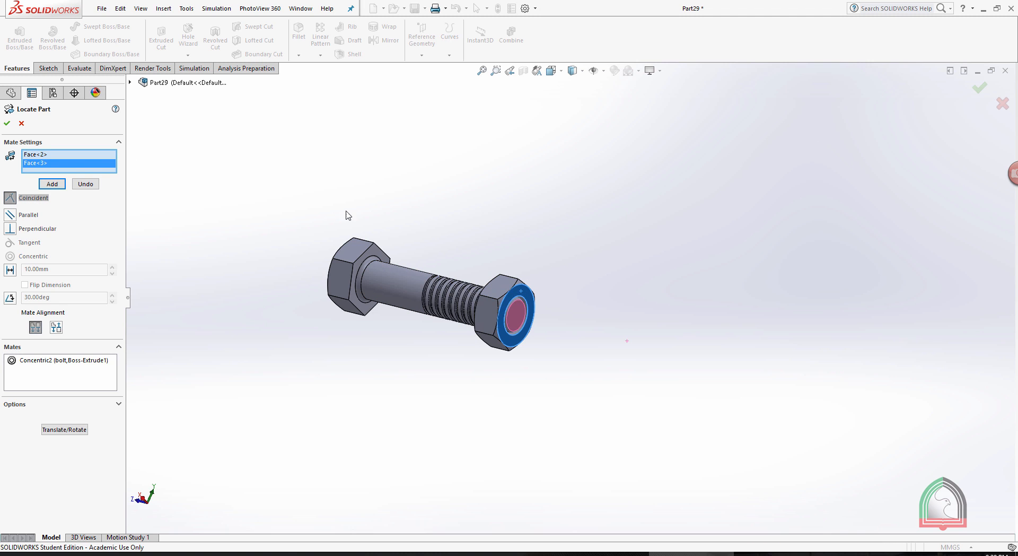
pyautogui.click(10, 270)
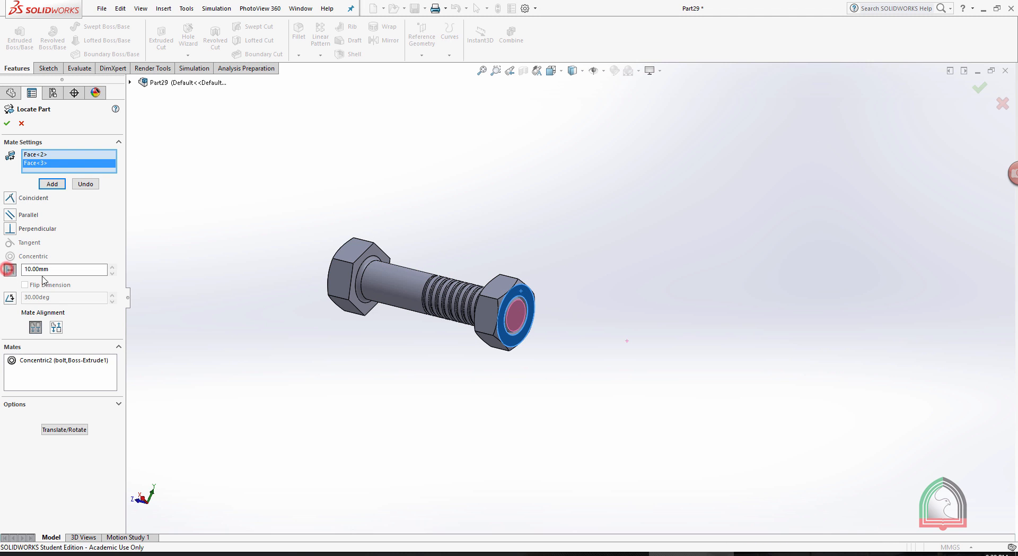
pyautogui.click(60, 270)
pyautogui.doubleClick(60, 270)
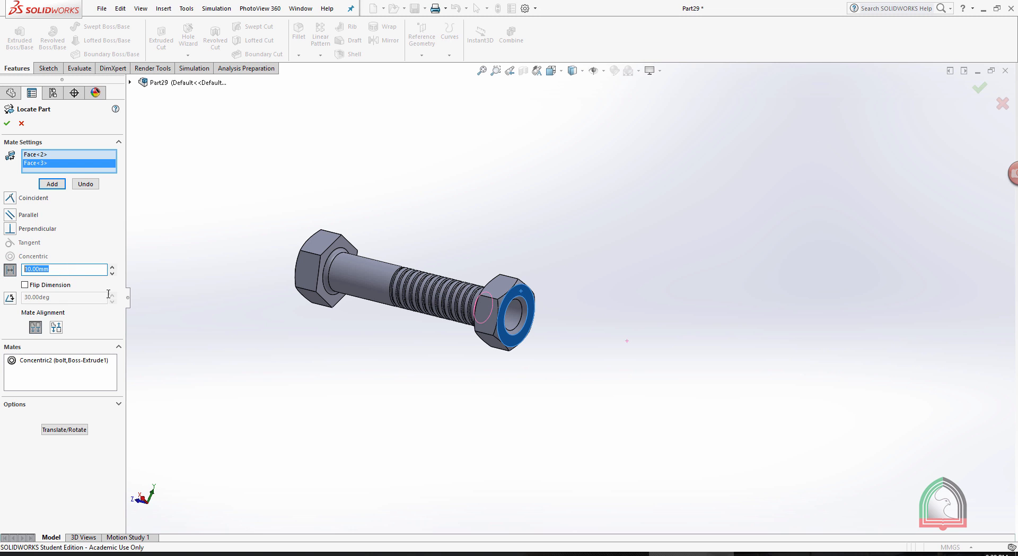
pyautogui.click(25, 287)
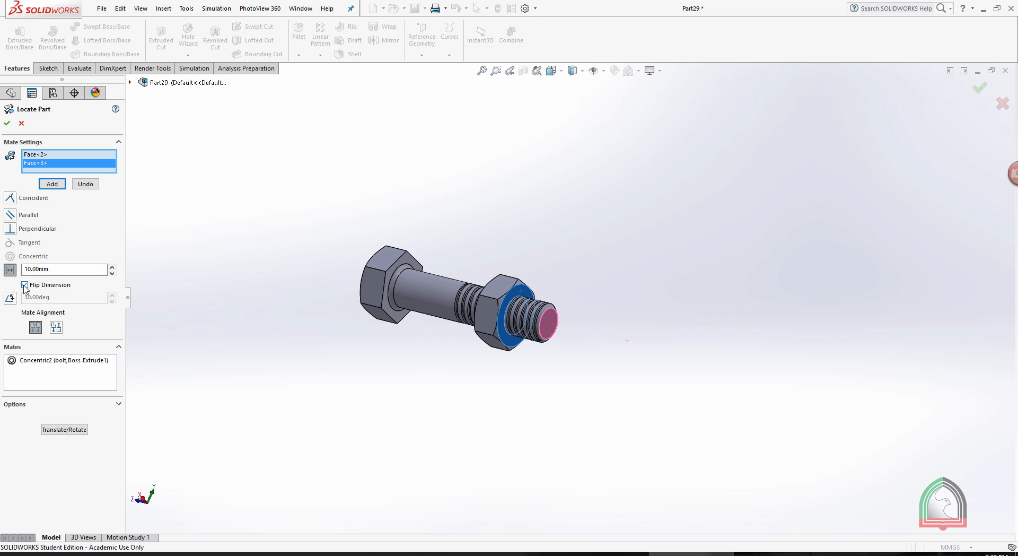
pyautogui.click(46, 185)
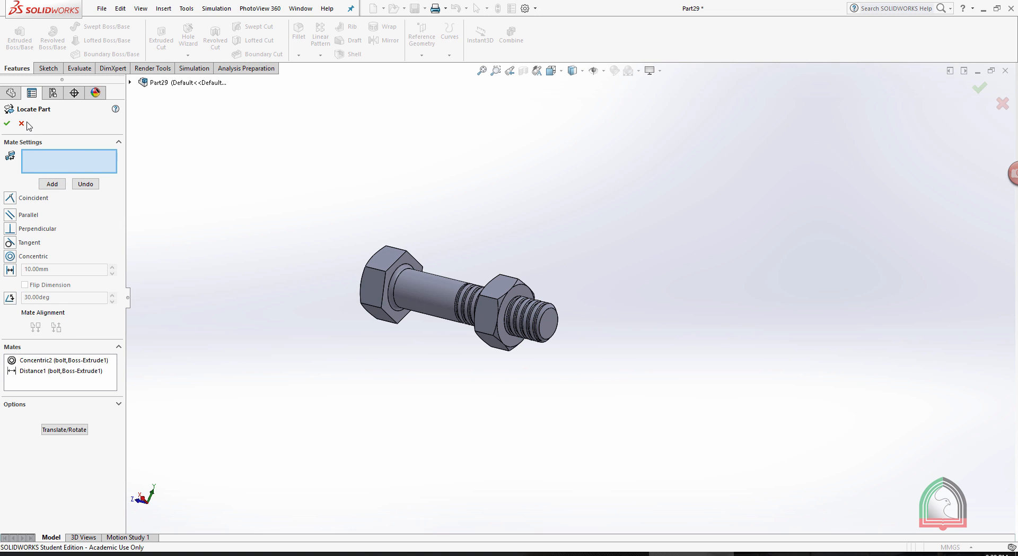
pyautogui.click(7, 124)
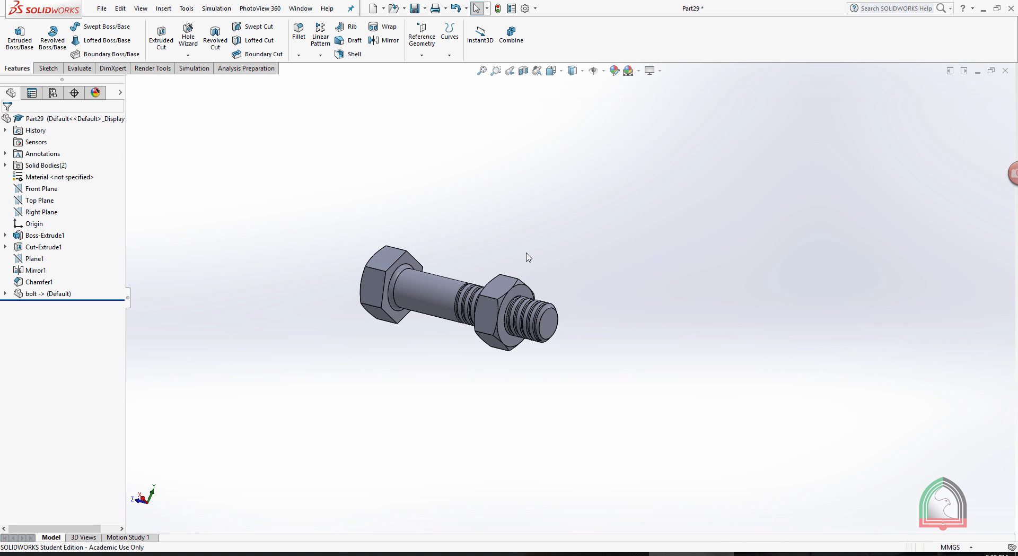
# Subtract the bolt body from the nut body with the Combine command, previewing the result before accepting it.
pyautogui.scroll(-3, 450, 317)
pyautogui.click(708, 139)
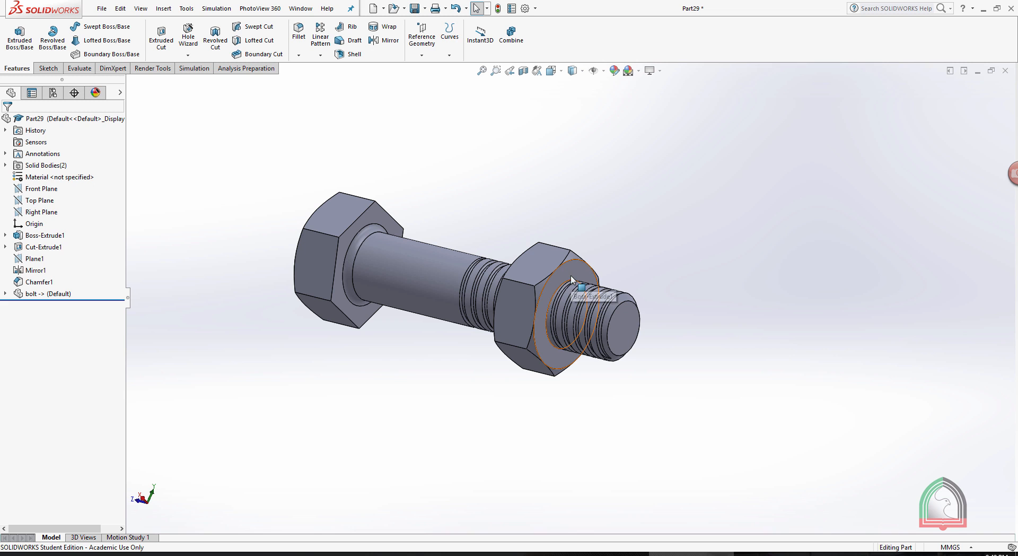
pyautogui.scroll(-3, 565, 249)
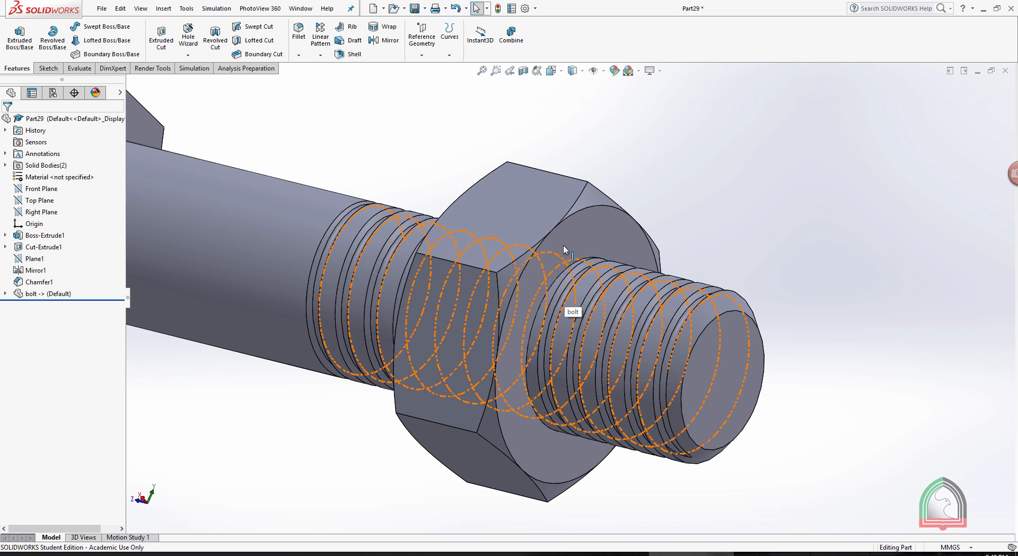
pyautogui.scroll(3, 666, 184)
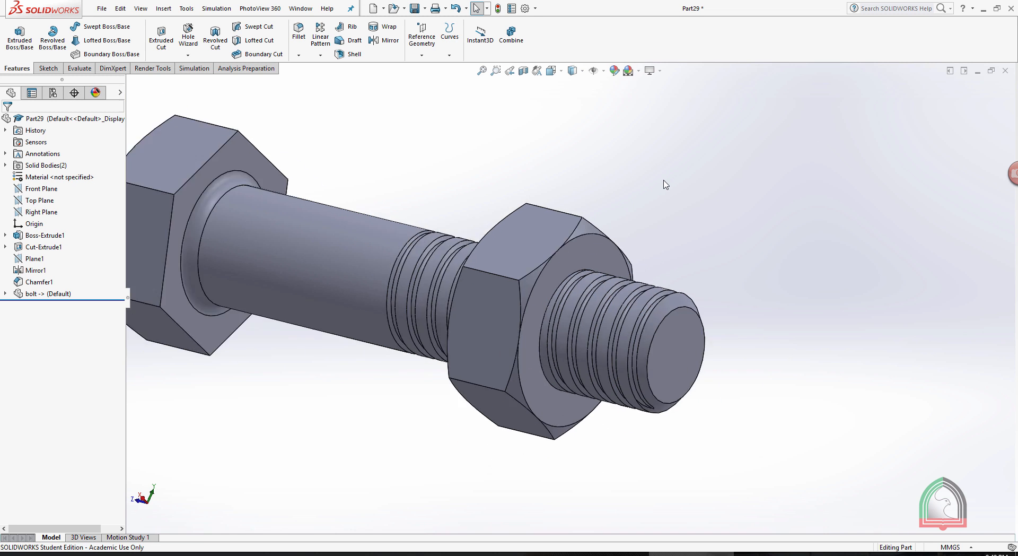
pyautogui.scroll(3, 663, 183)
pyautogui.click(511, 34)
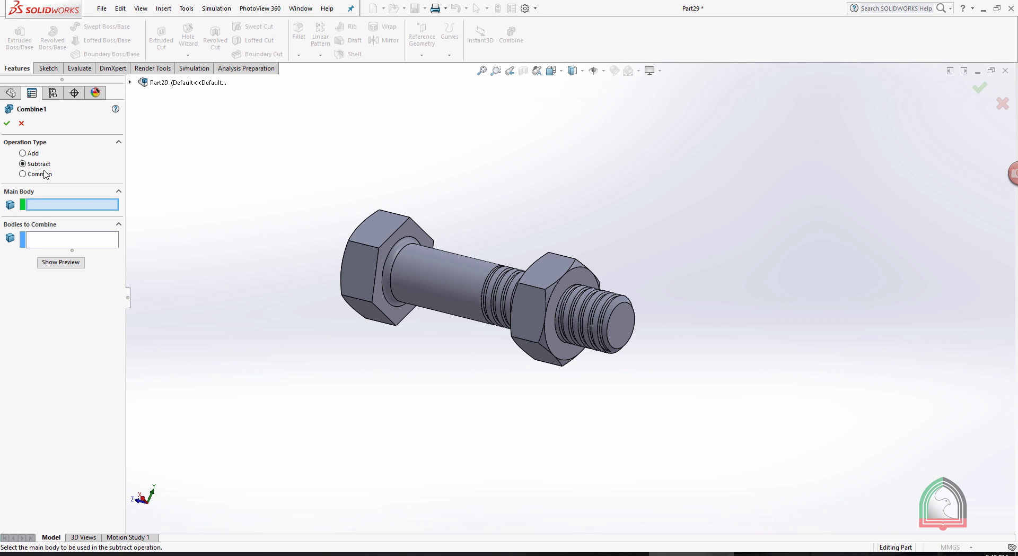
pyautogui.moveTo(480, 157); pyautogui.dragTo(525, 193, button='middle')
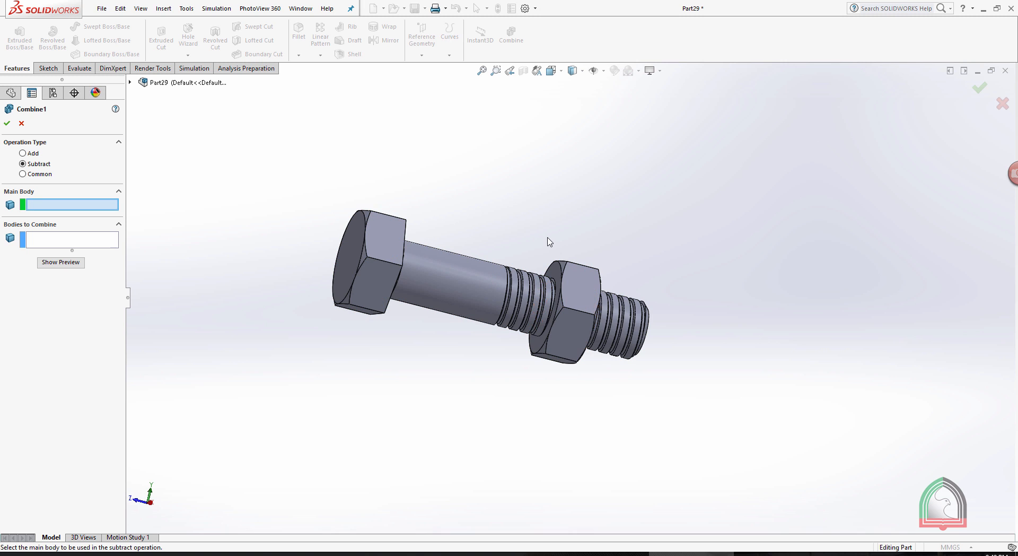
pyautogui.click(572, 273)
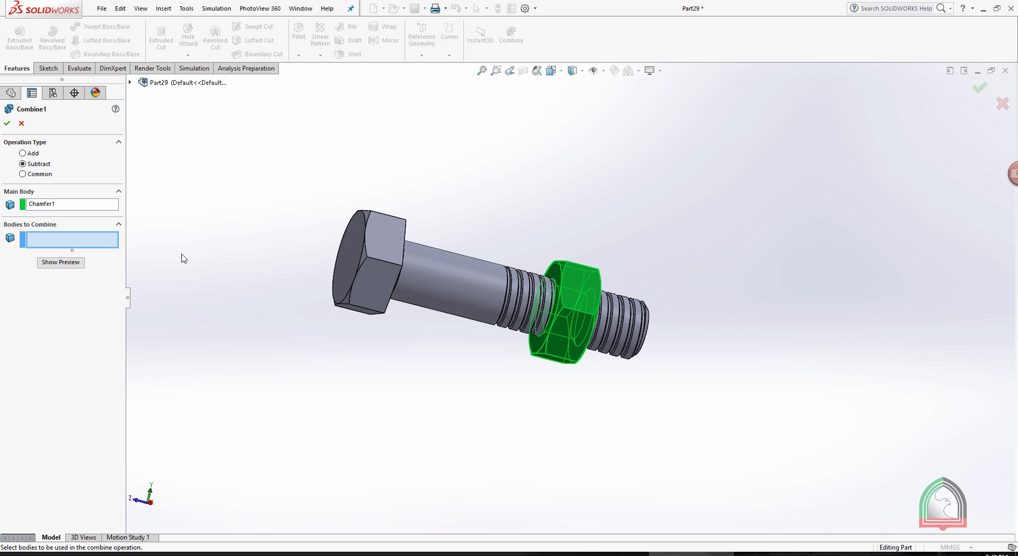
pyautogui.click(420, 272)
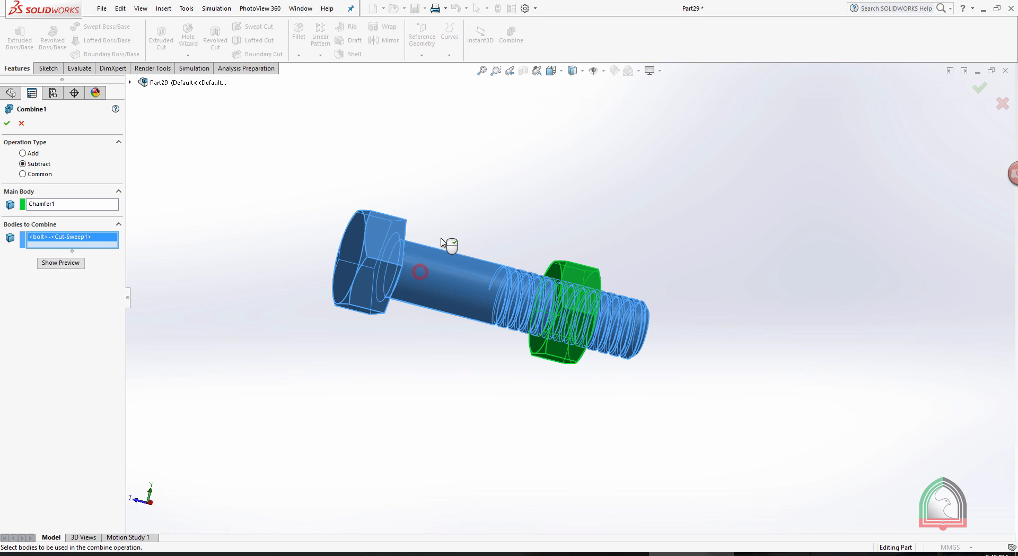
pyautogui.click(61, 263)
pyautogui.scroll(-3, 507, 363)
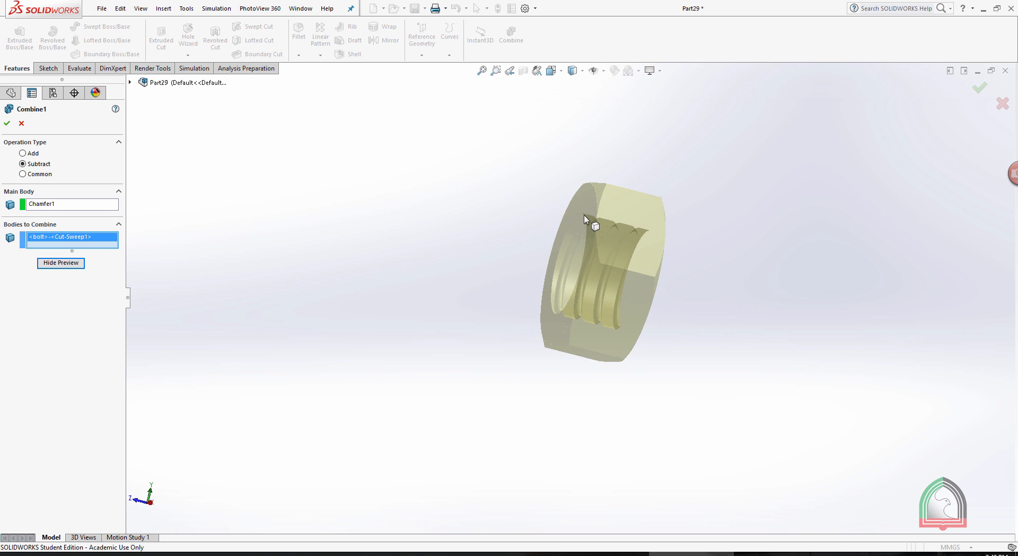
pyautogui.click(7, 124)
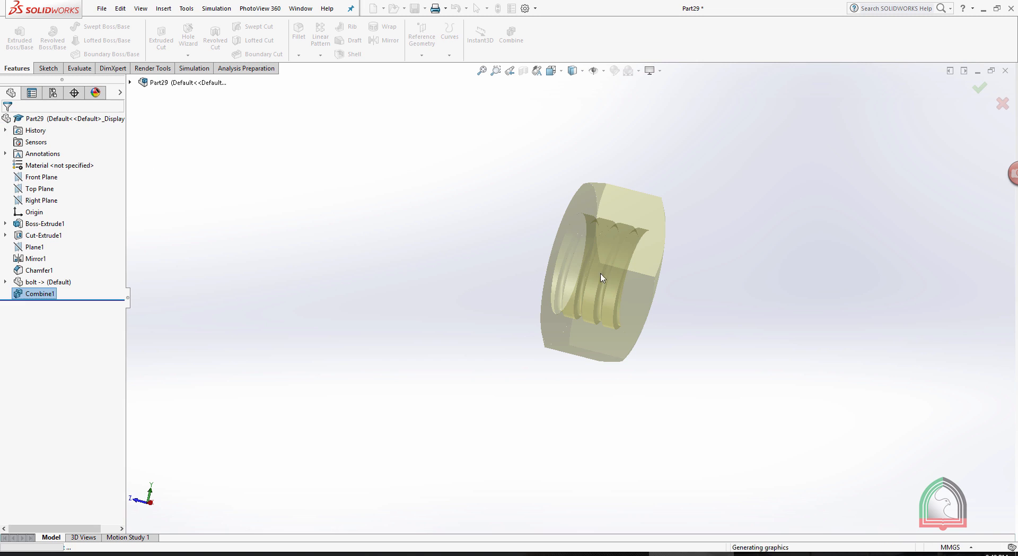
# Inspect the nut's internal thread and insert the saved bolt part again, placing it freely above the nut.
pyautogui.scroll(2, 661, 142)
pyautogui.moveTo(597, 192); pyautogui.dragTo(637, 215, button='middle')
pyautogui.scroll(-4, 586, 263)
pyautogui.click(766, 150)
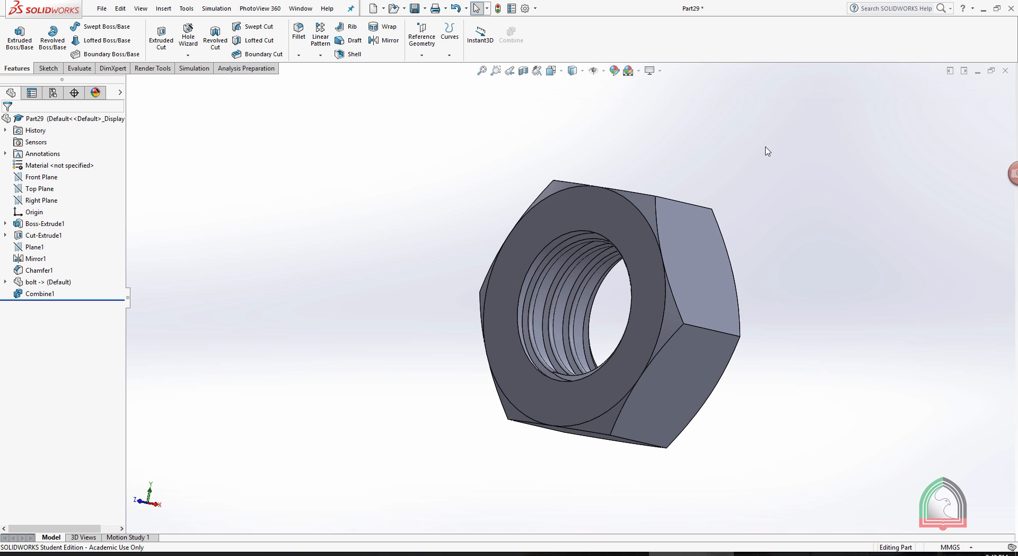
pyautogui.scroll(4, 771, 164)
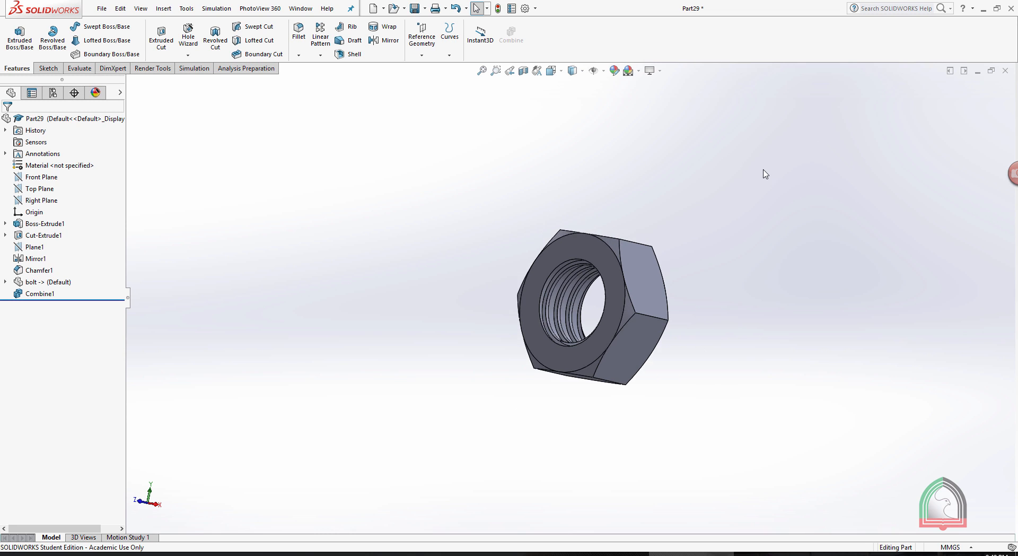
pyautogui.click(163, 8)
pyautogui.click(180, 245)
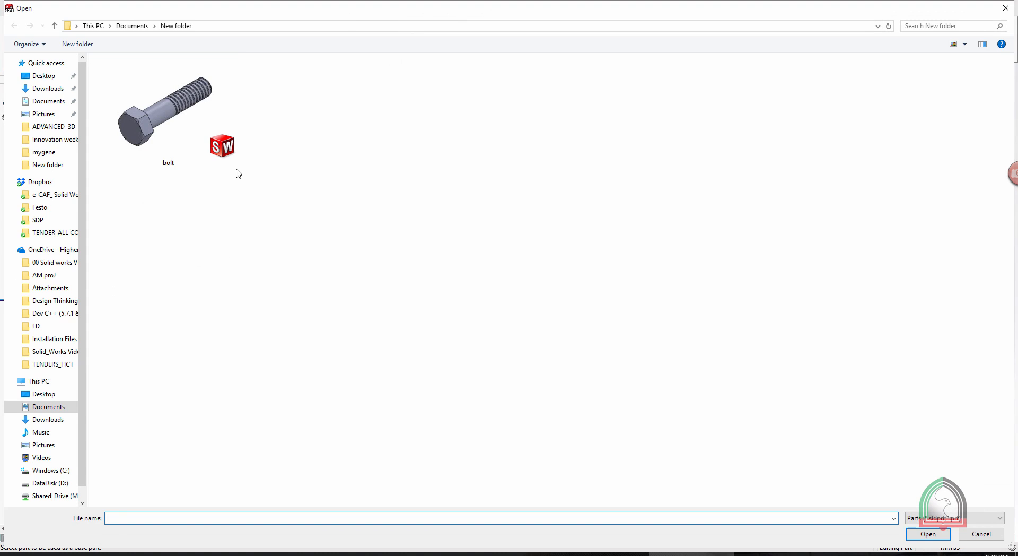
pyautogui.doubleClick(189, 120)
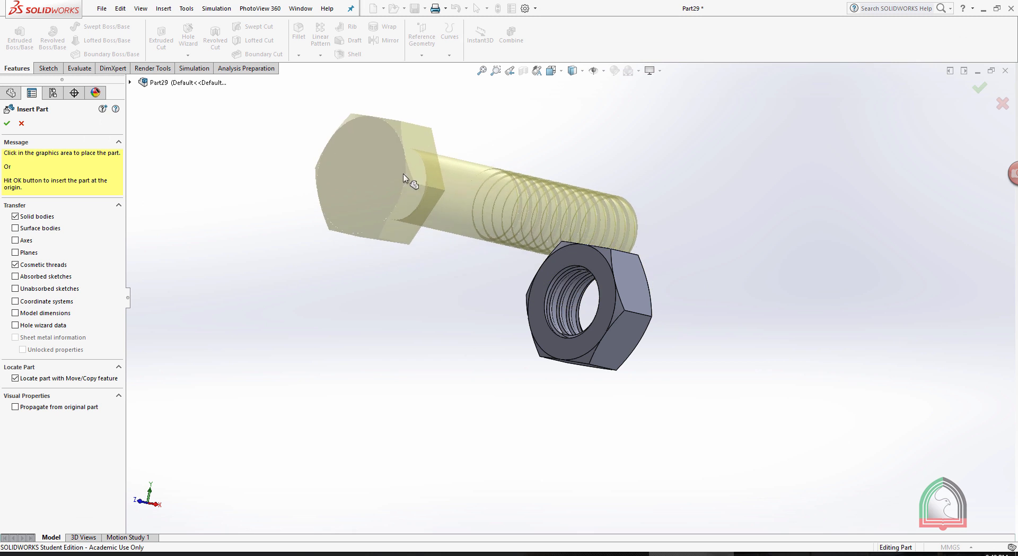
pyautogui.click(396, 158)
# Define a concentric mate between the inserted bolt's cylindrical shank face and the nut's threaded hole.
pyautogui.scroll(-1, 636, 139)
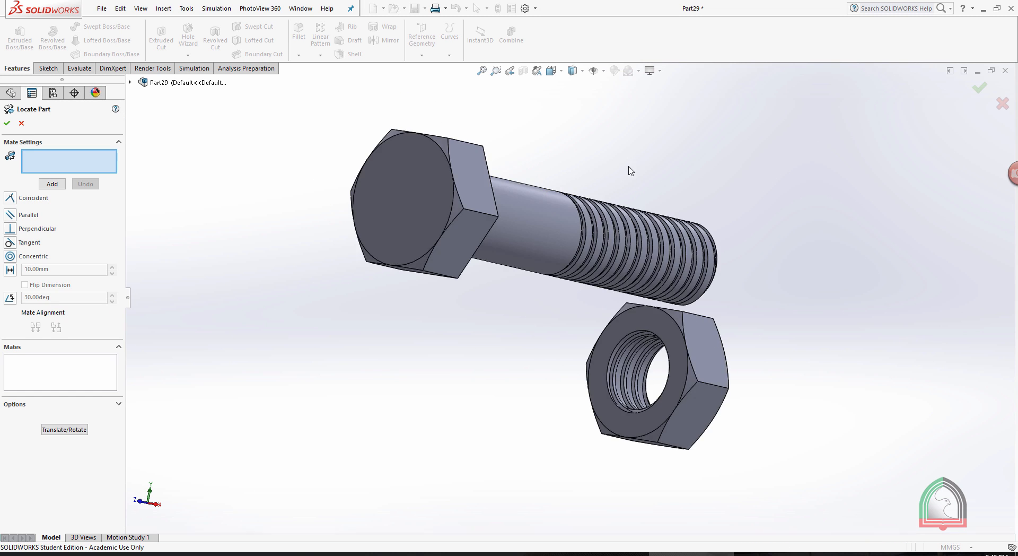
pyautogui.scroll(1, 633, 167)
pyautogui.moveTo(710, 208); pyautogui.dragTo(691, 210, button='middle')
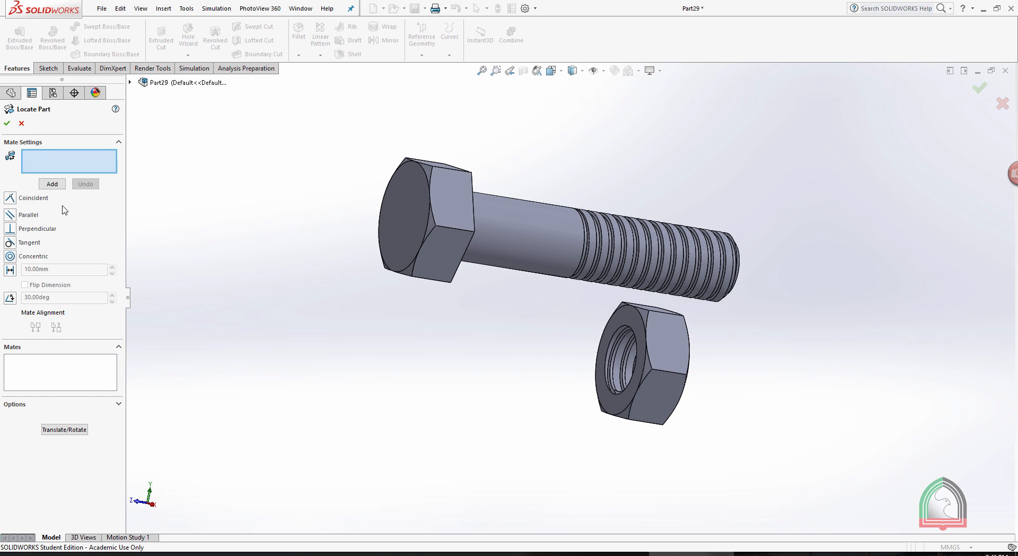
pyautogui.click(26, 258)
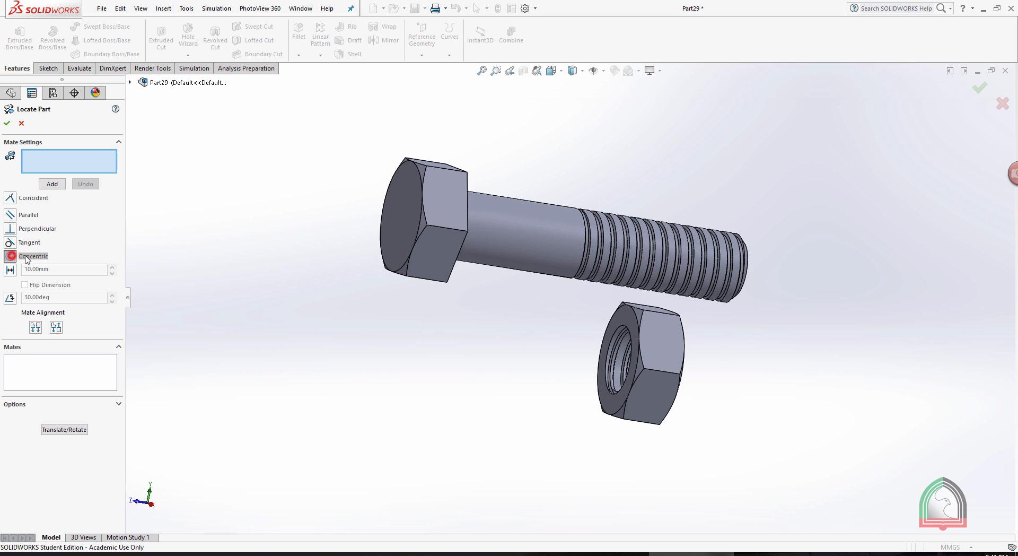
pyautogui.moveTo(657, 134); pyautogui.dragTo(618, 157, button='middle')
pyautogui.click(556, 234)
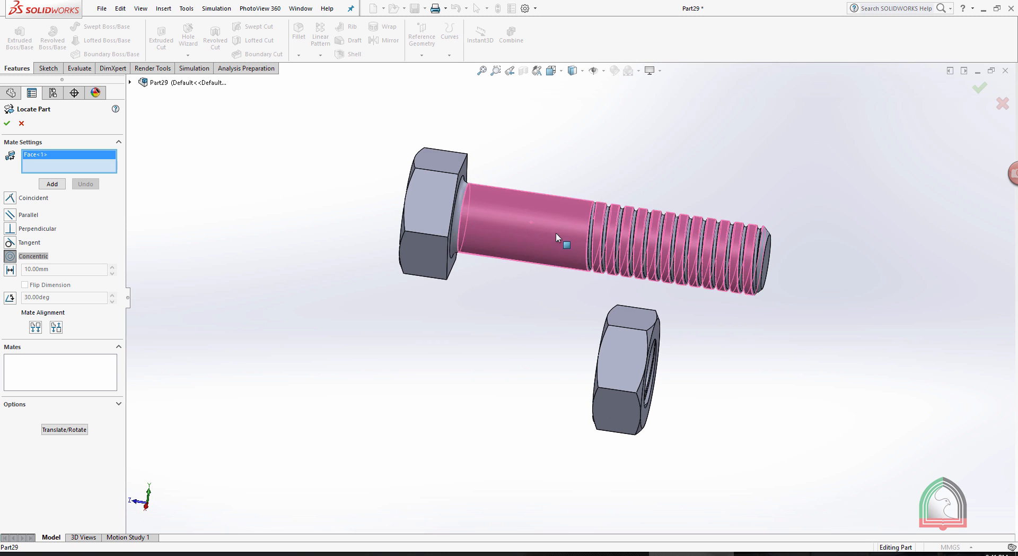
pyautogui.moveTo(899, 388); pyautogui.dragTo(796, 358, button='middle')
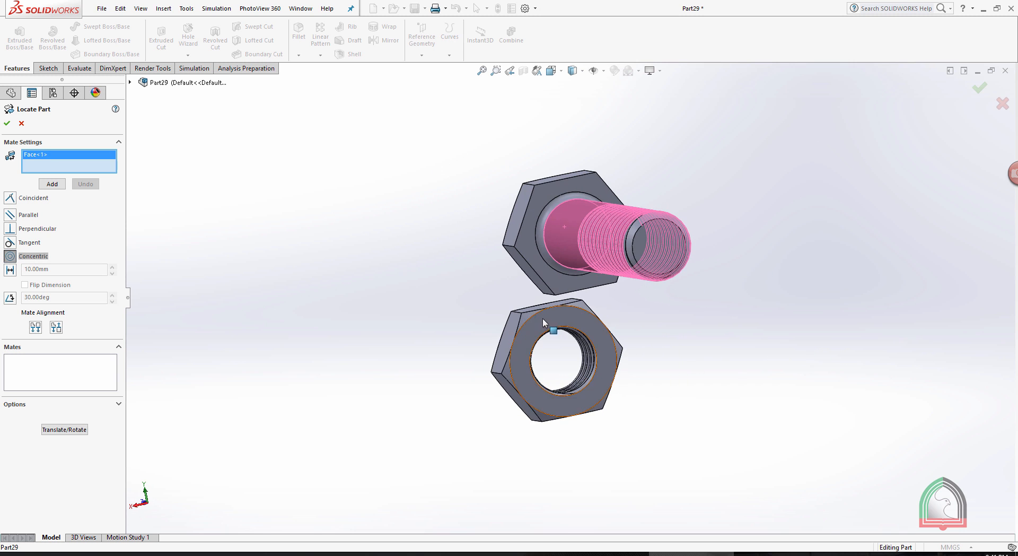
pyautogui.click(589, 328)
# Apply the brushed steel appearance from the metal steel library to the whole bolt-and-nut part.
pyautogui.moveTo(672, 222); pyautogui.dragTo(759, 277, button='middle')
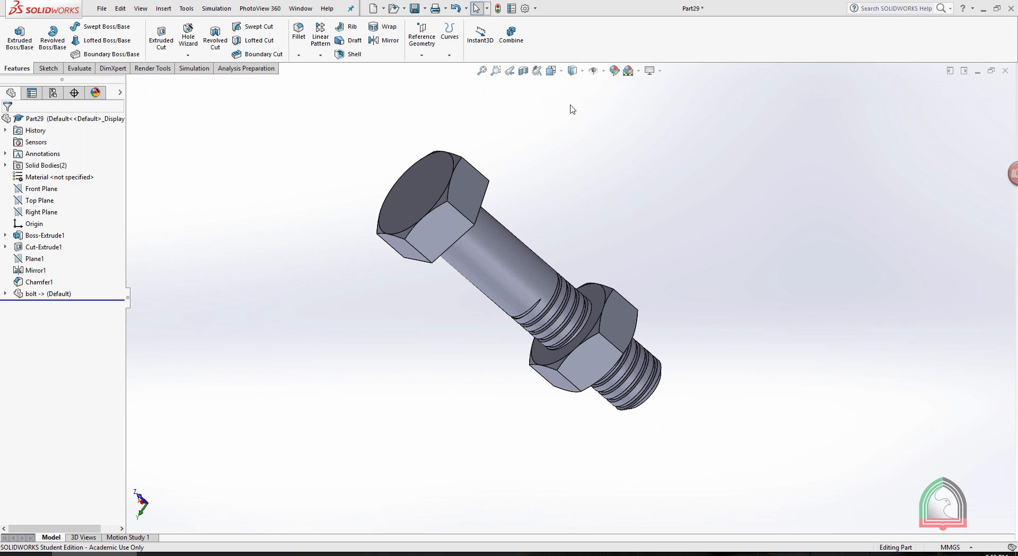
pyautogui.click(157, 70)
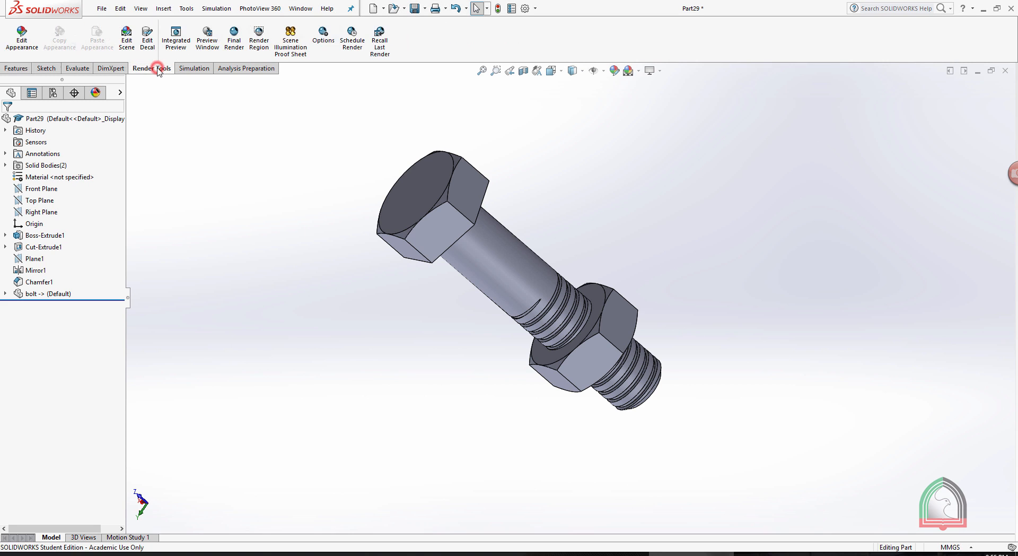
pyautogui.click(21, 37)
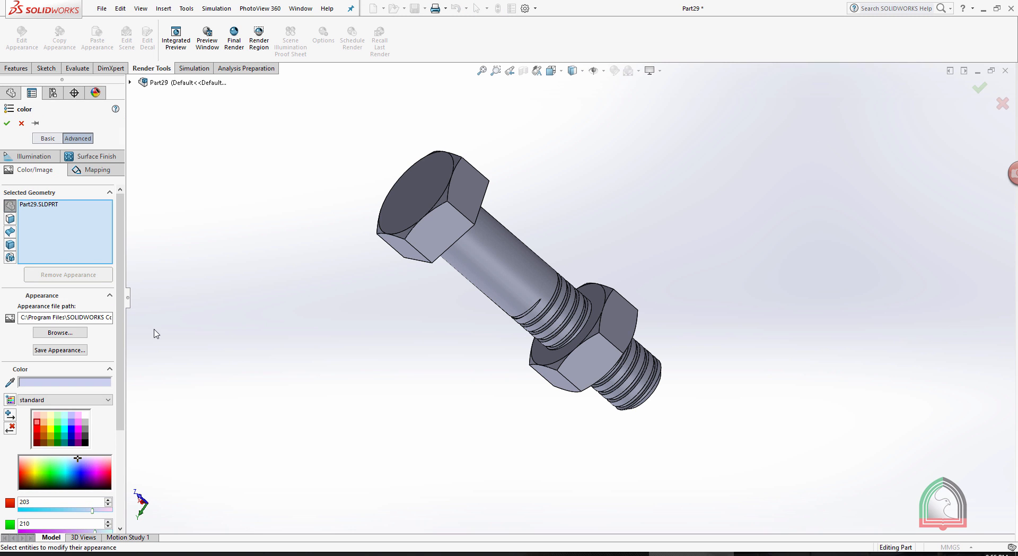
pyautogui.click(59, 333)
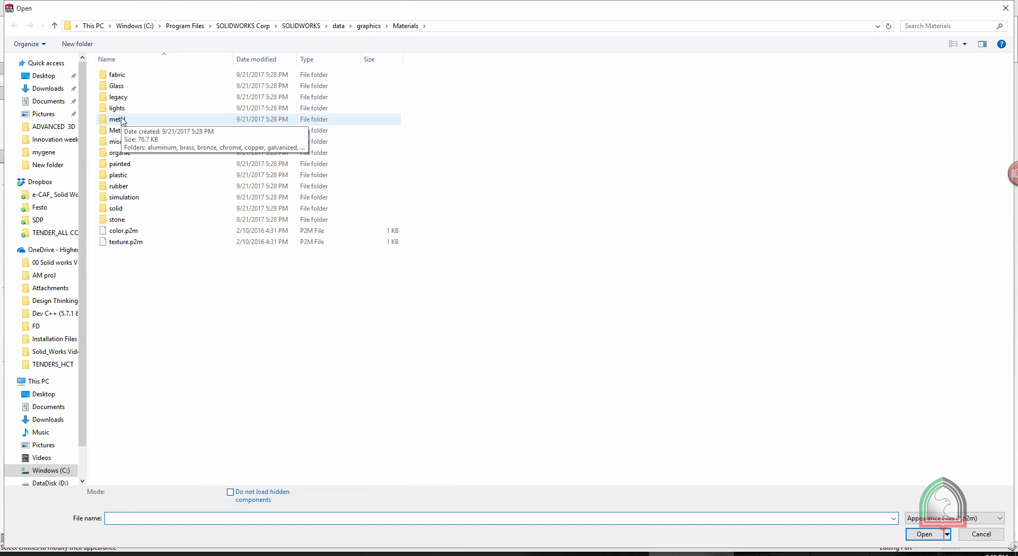
pyautogui.doubleClick(122, 120)
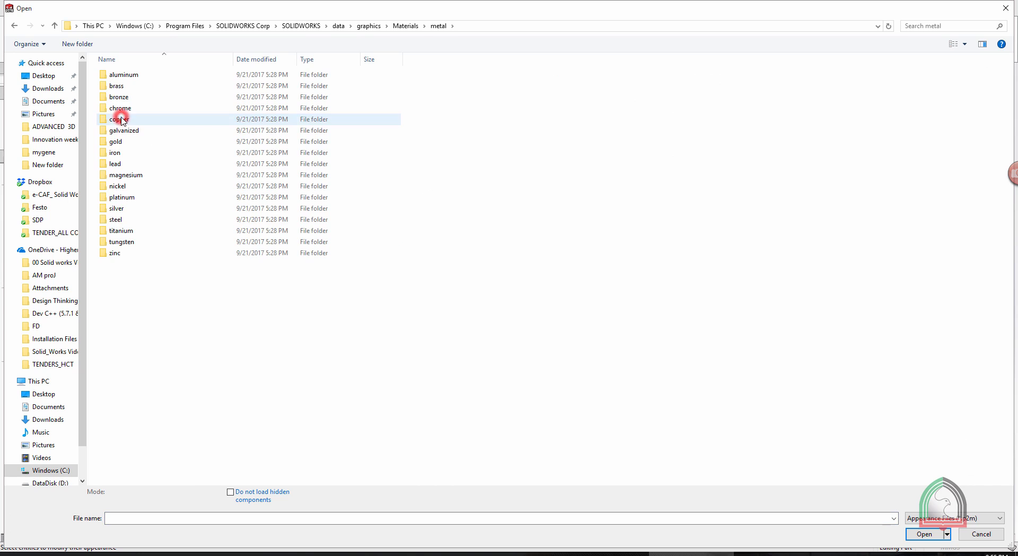
pyautogui.click(116, 222)
pyautogui.doubleClick(133, 222)
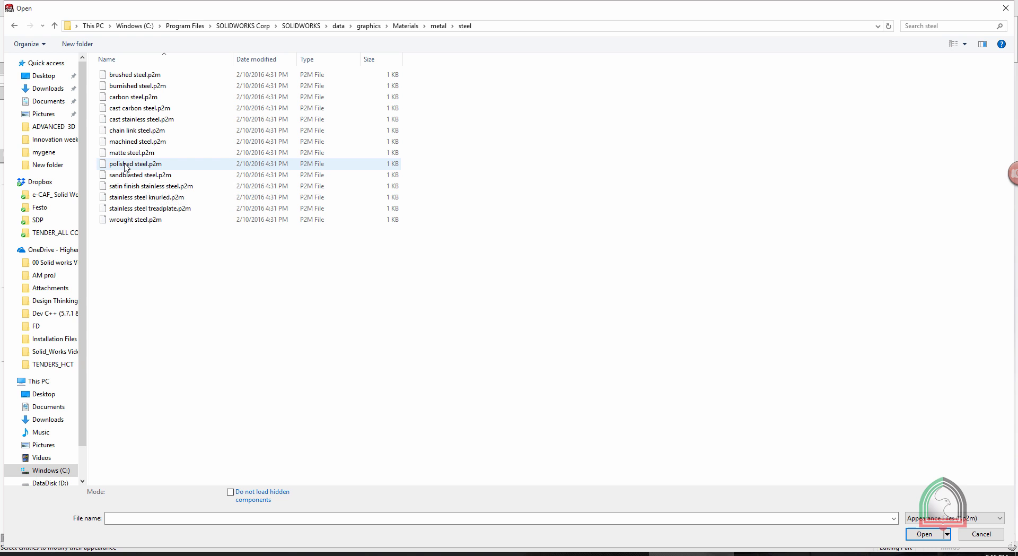
pyautogui.click(120, 75)
pyautogui.click(121, 75)
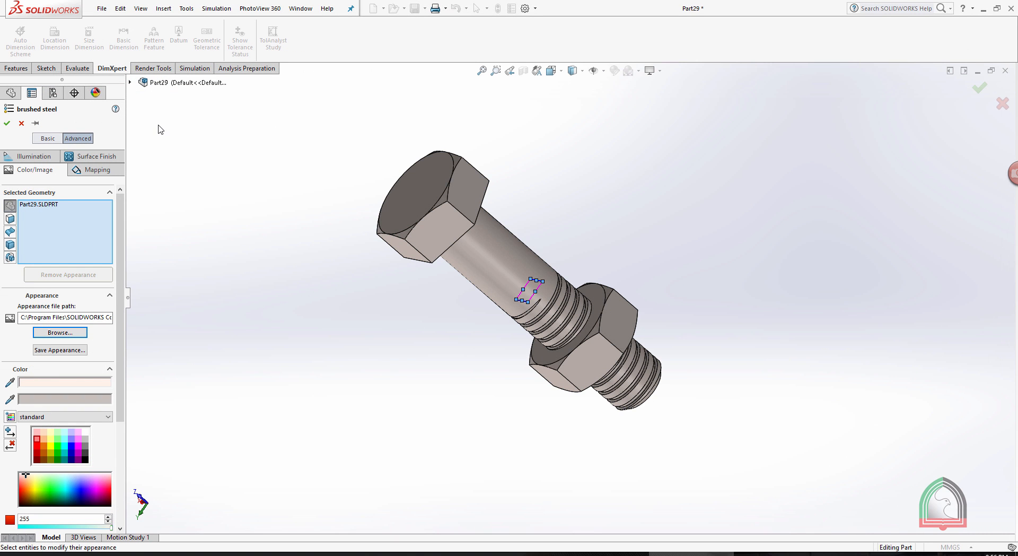
pyautogui.click(7, 123)
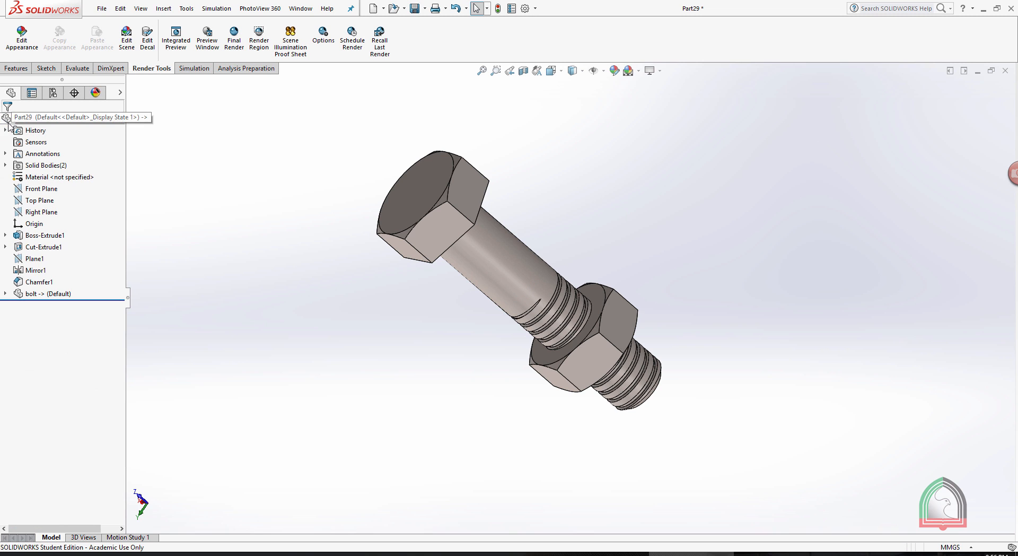
# Run a final render of the bolt and nut and set the rendered image's zoom to 100%.
pyautogui.click(236, 33)
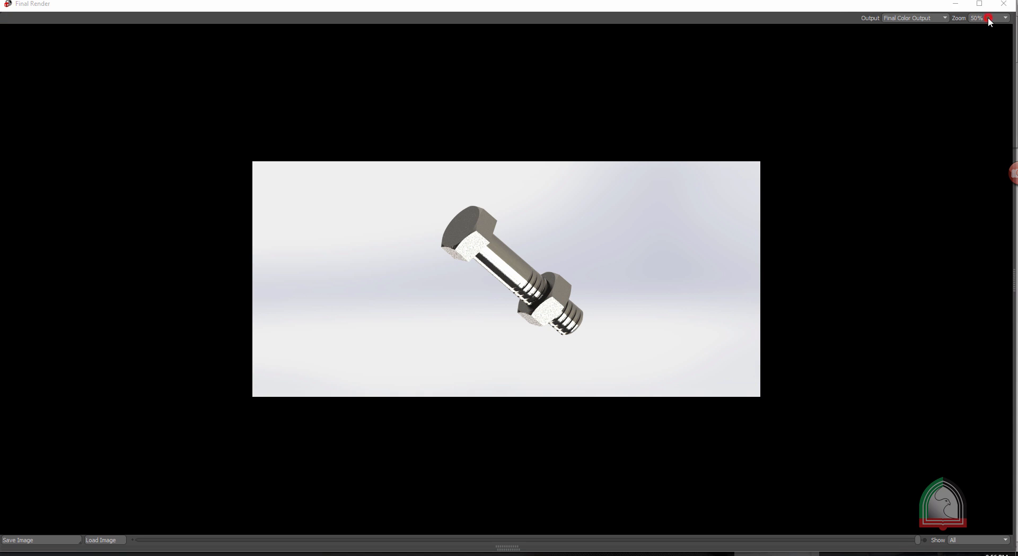
pyautogui.click(988, 17)
pyautogui.click(981, 30)
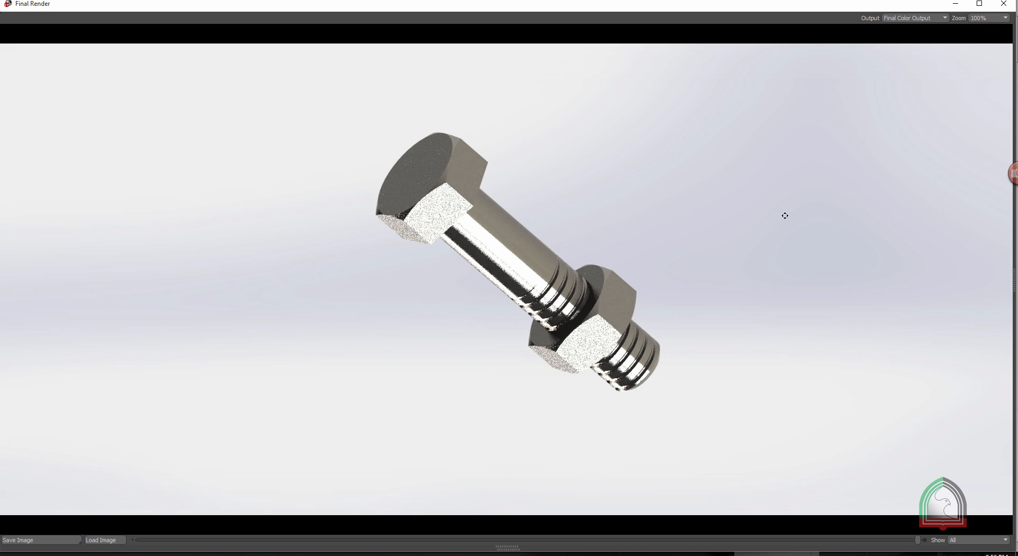
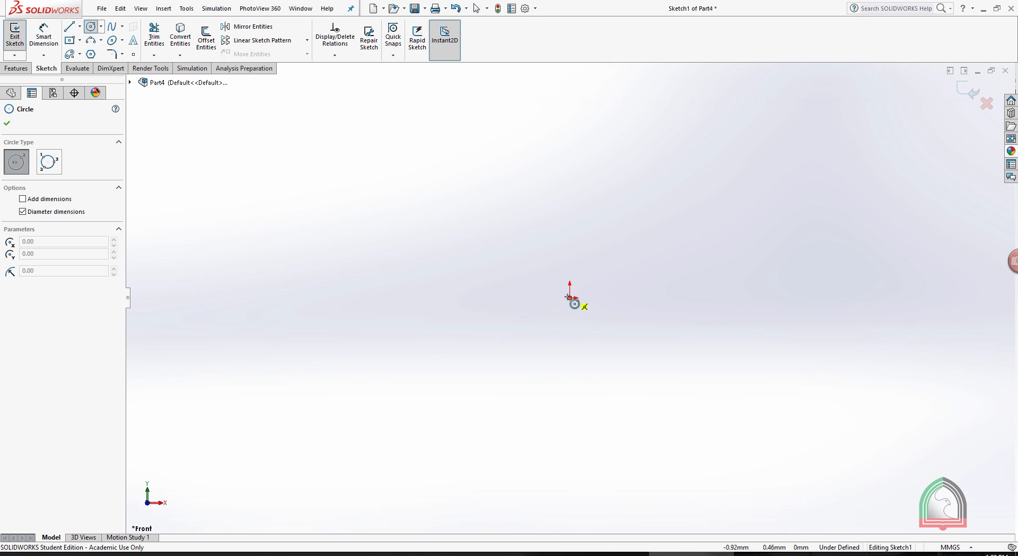
# Sketch three concentric circles centred on the origin, about 179, 114 and 69 mm in diameter, and convert them to construction geometry.
pyautogui.click(569, 297)
pyautogui.click(785, 159)
pyautogui.click(569, 298)
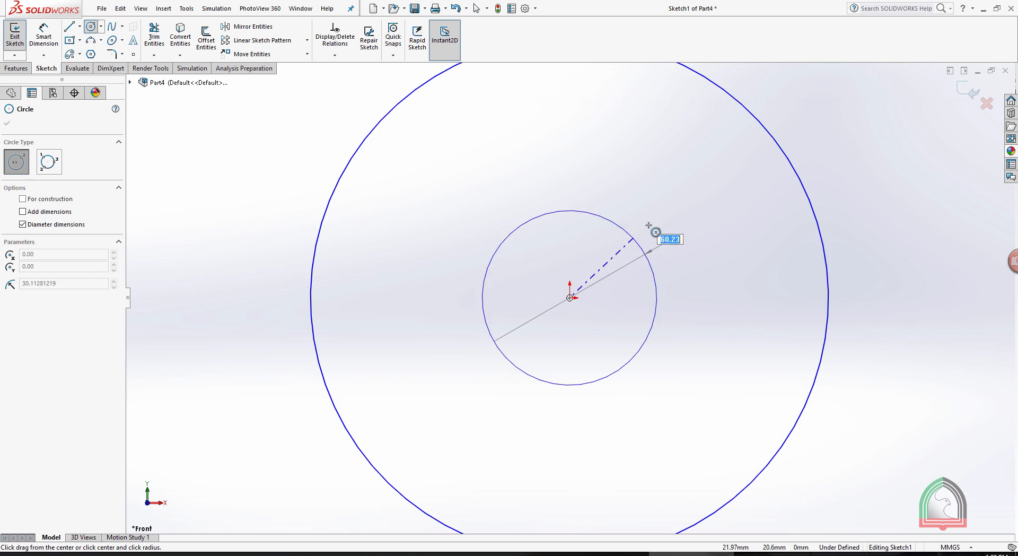
pyautogui.click(693, 191)
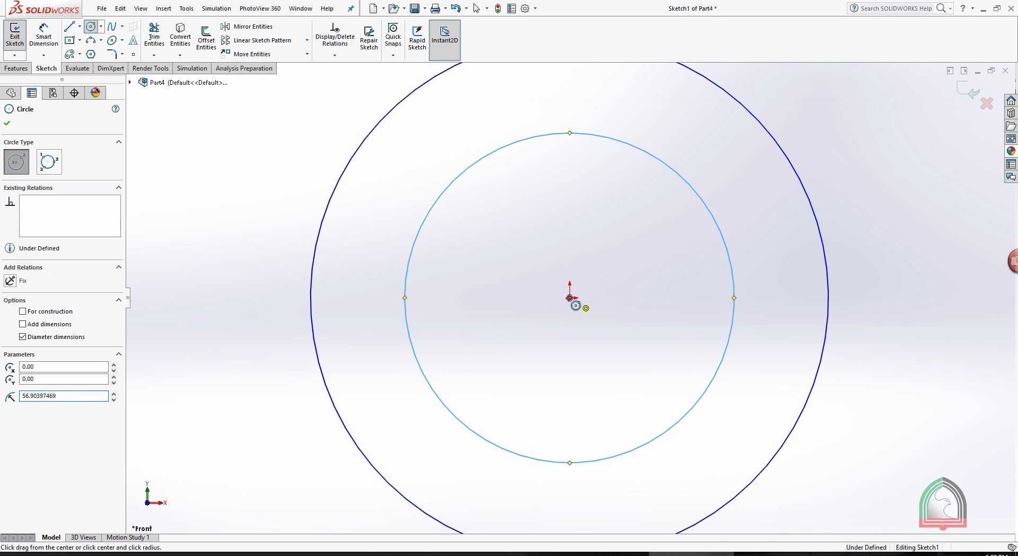
pyautogui.click(570, 297)
pyautogui.click(636, 224)
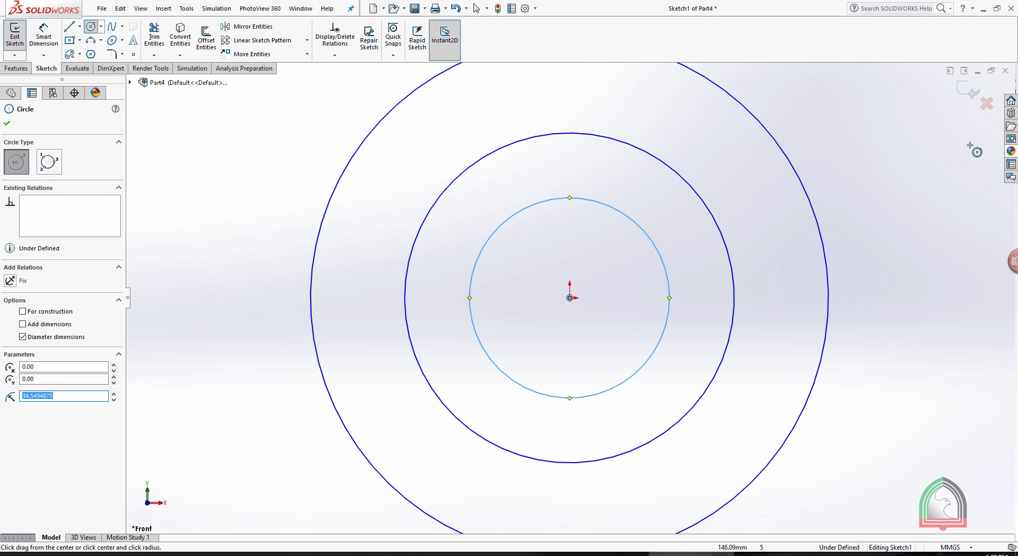
pyautogui.press('Escape')
pyautogui.moveTo(881, 379); pyautogui.dragTo(566, 249)
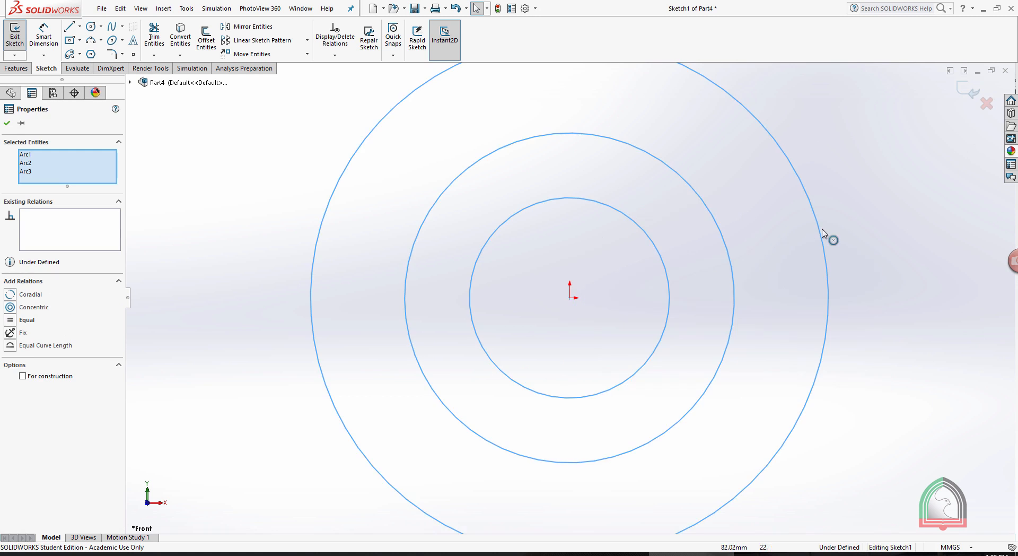
pyautogui.click(847, 161)
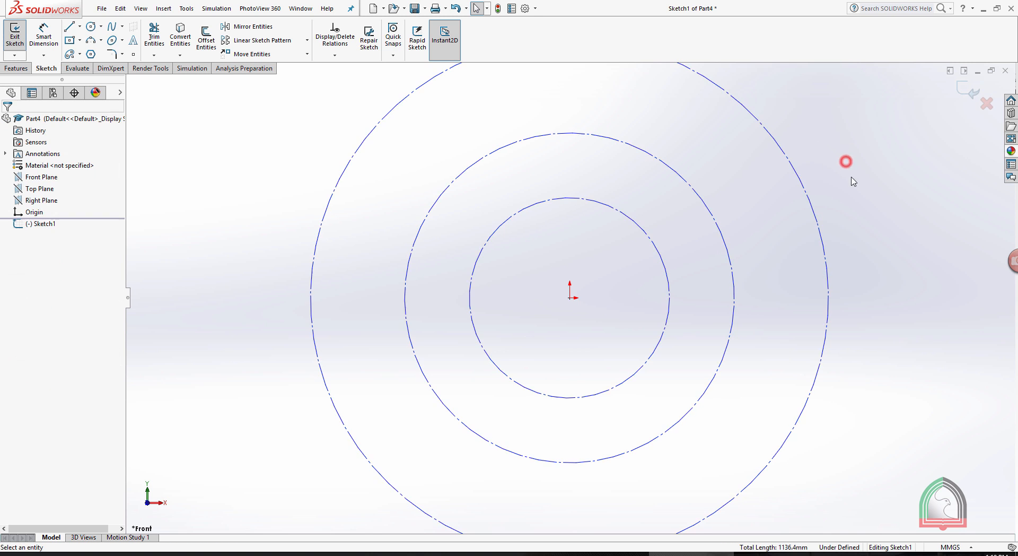
# Dimension the outermost construction circle's diameter to 100 mm as the addendum circle.
pyautogui.scroll(4, 883, 224)
pyautogui.click(47, 42)
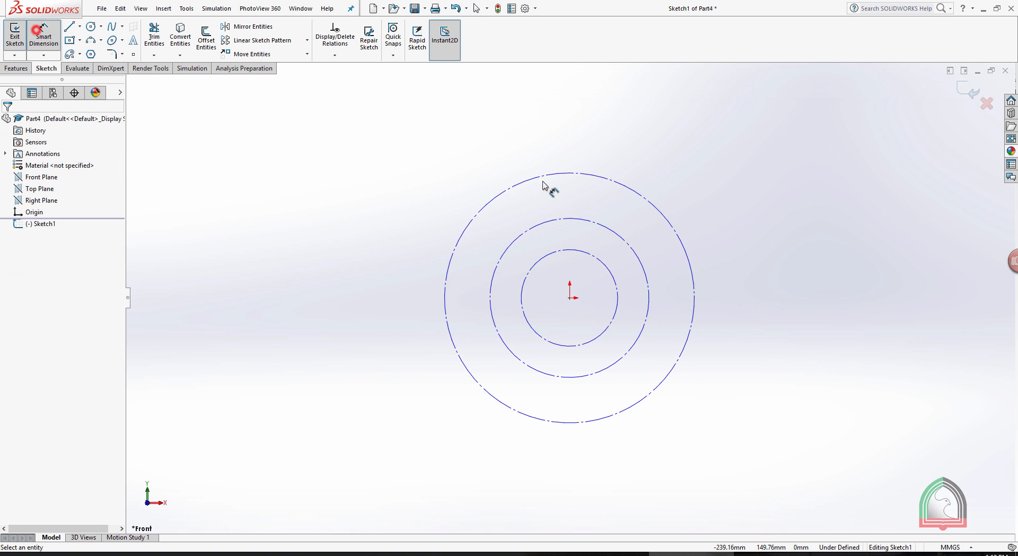
pyautogui.click(678, 235)
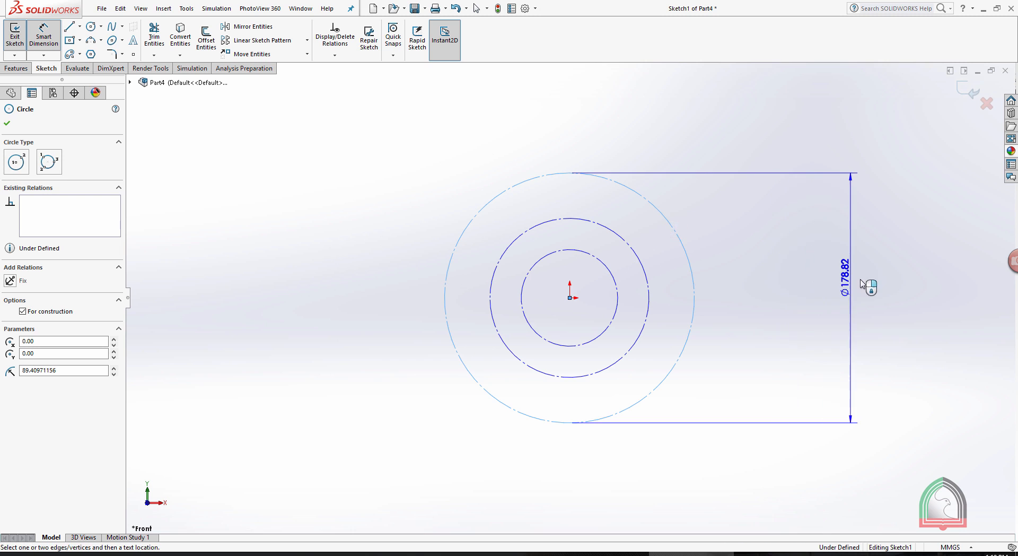
pyautogui.click(860, 280)
pyautogui.write('100')
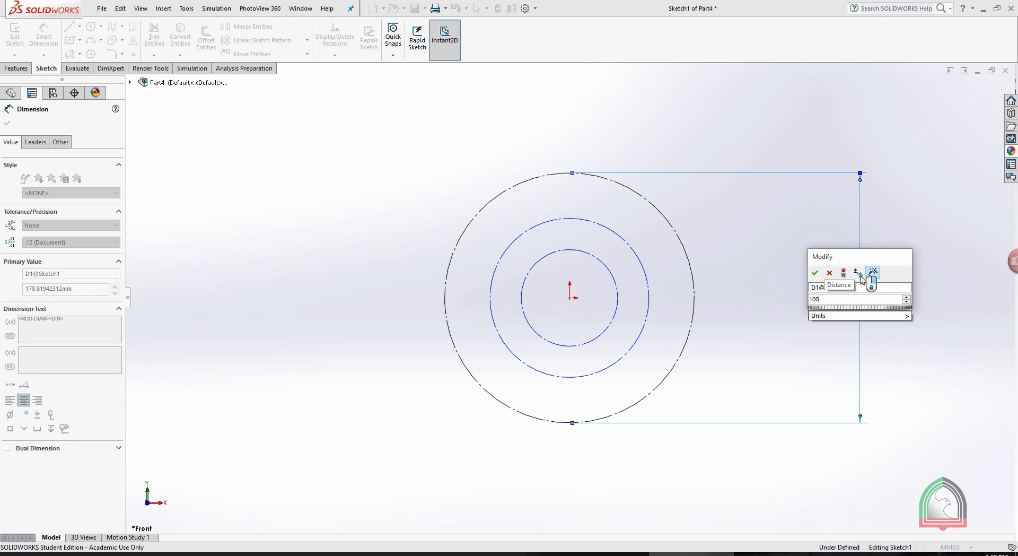
pyautogui.press('Return')
pyautogui.click(908, 357)
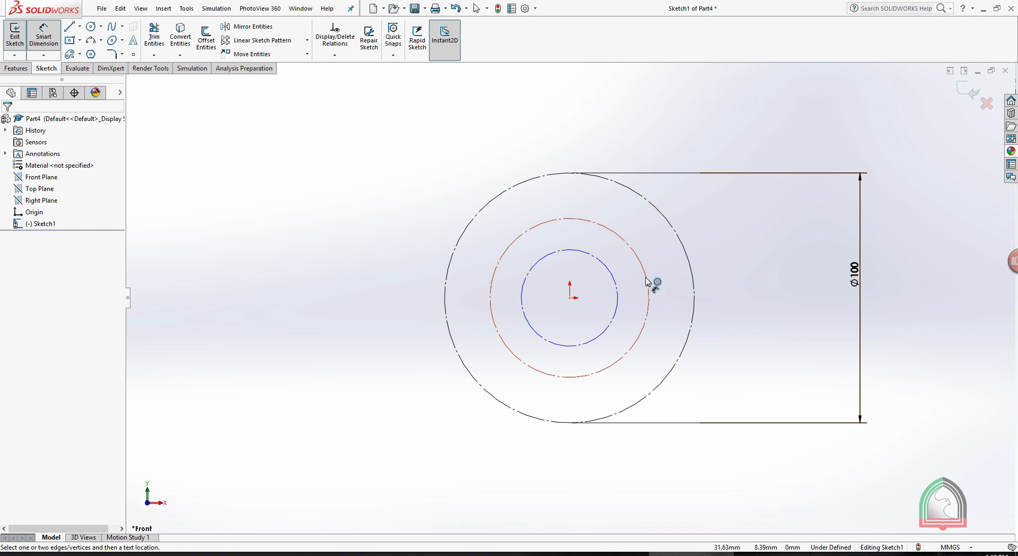
# Dimension the middle construction circle's diameter to 84.57 mm as the pitch circle.
pyautogui.click(646, 281)
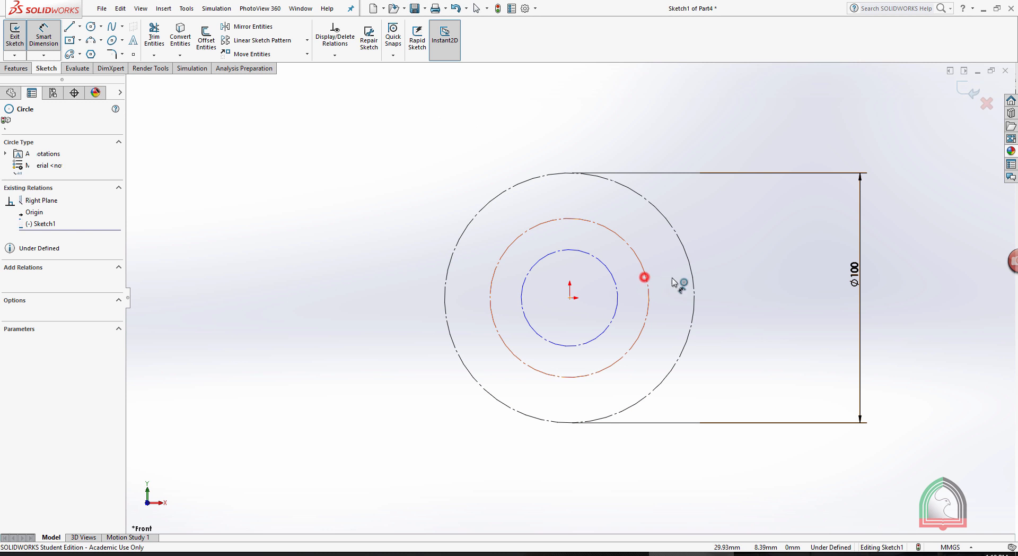
pyautogui.click(786, 281)
pyautogui.write('84.57')
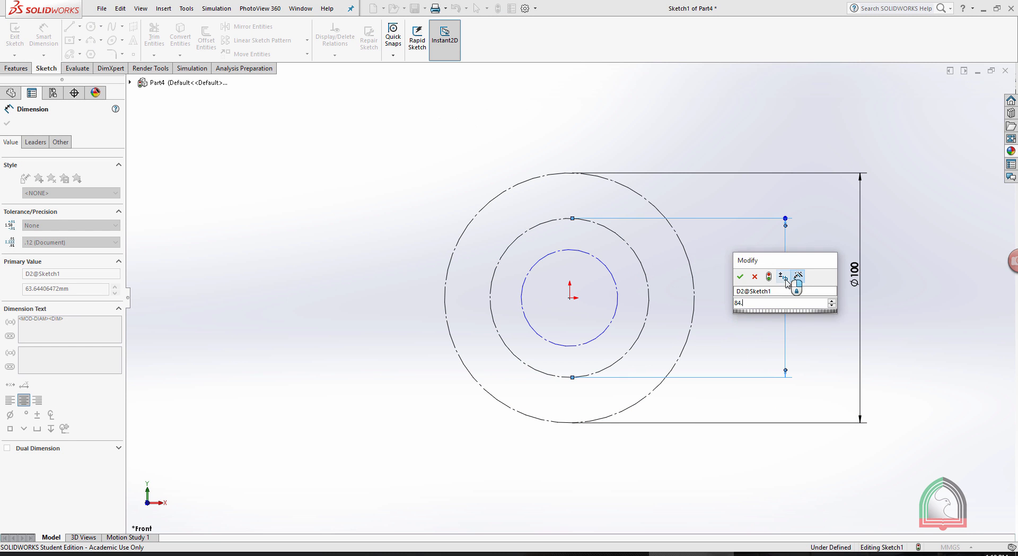
pyautogui.click(739, 276)
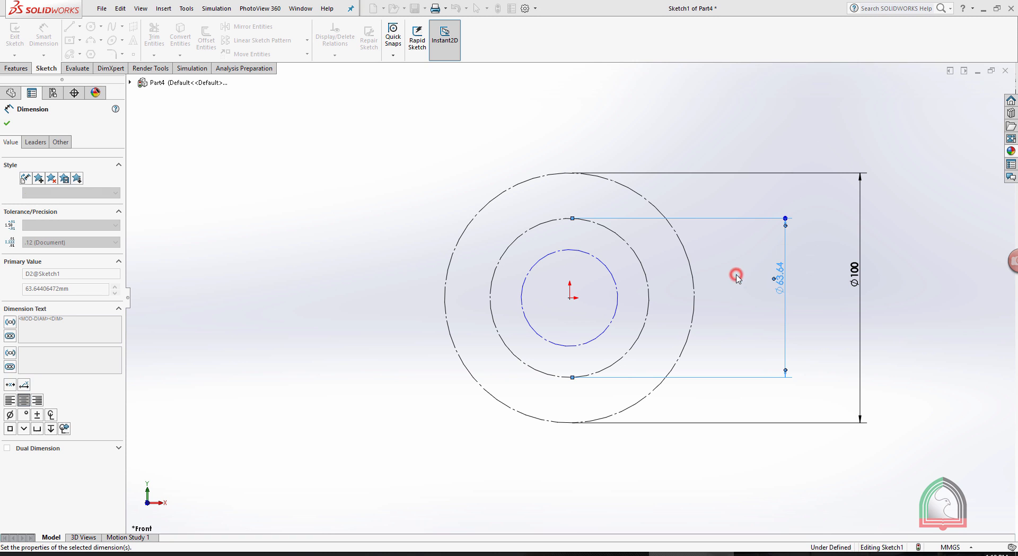
pyautogui.click(906, 279)
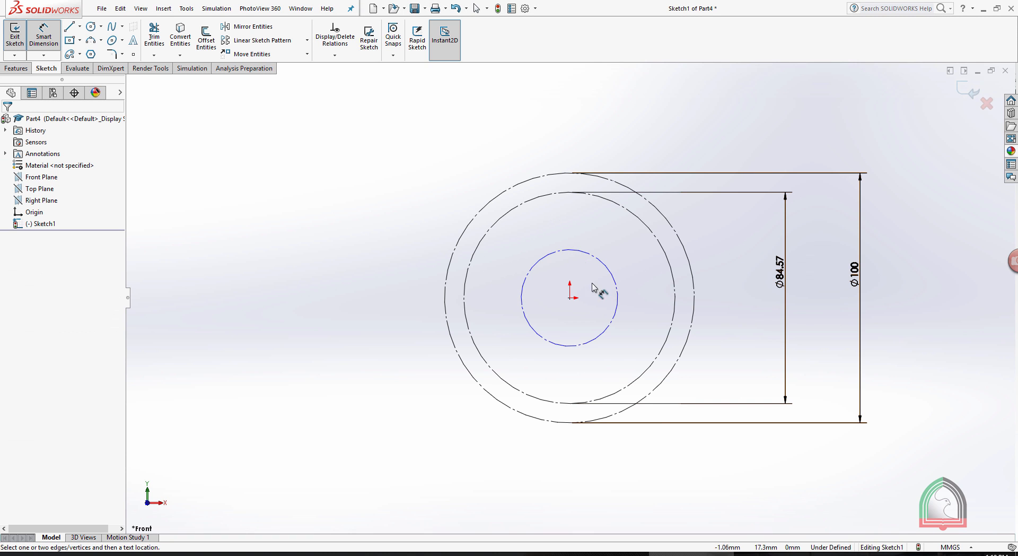
# Check the spur gear data sheet, and set the radial distance between the outermost and innermost circles to 11.25 mm.
pyautogui.click(605, 553)
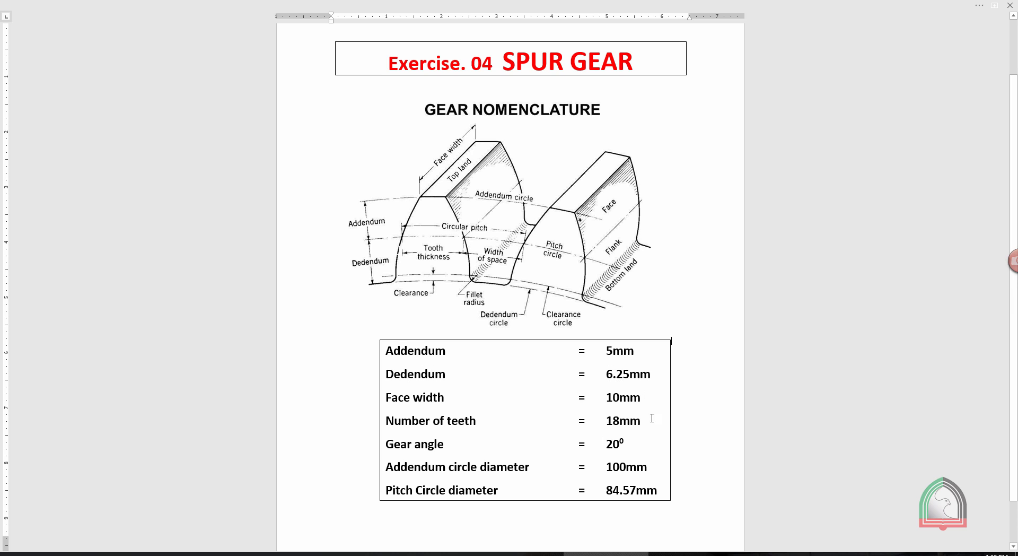
pyautogui.click(673, 554)
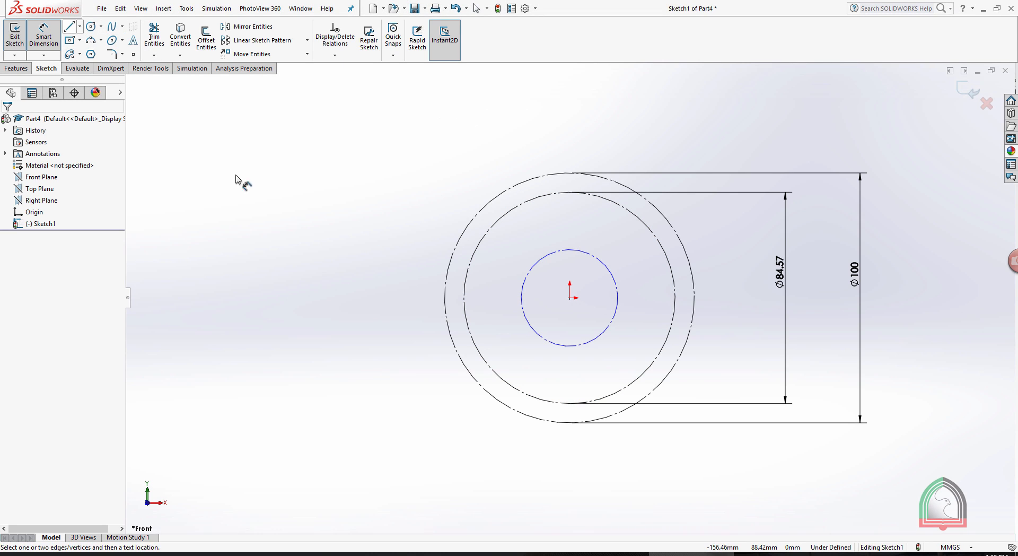
pyautogui.scroll(-2, 518, 293)
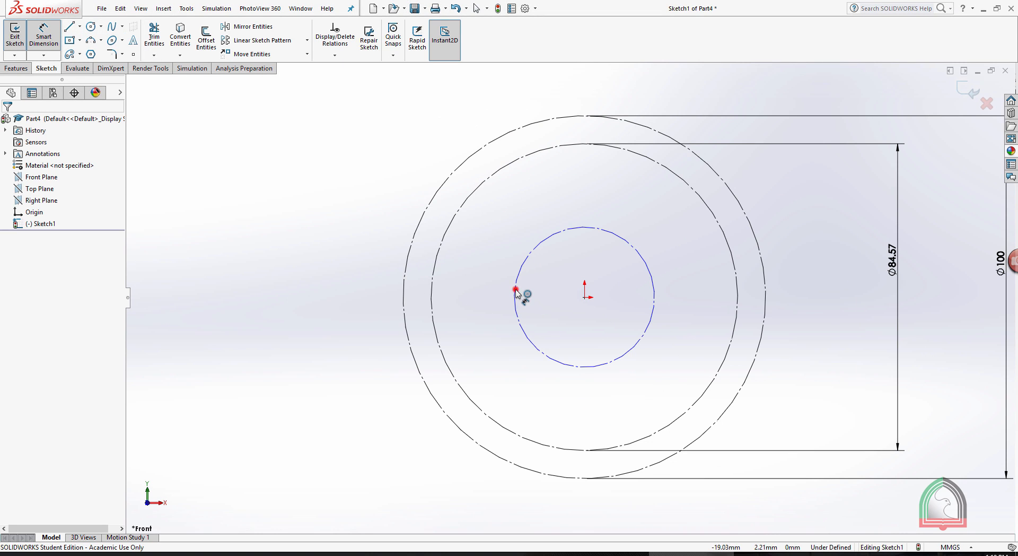
pyautogui.click(515, 291)
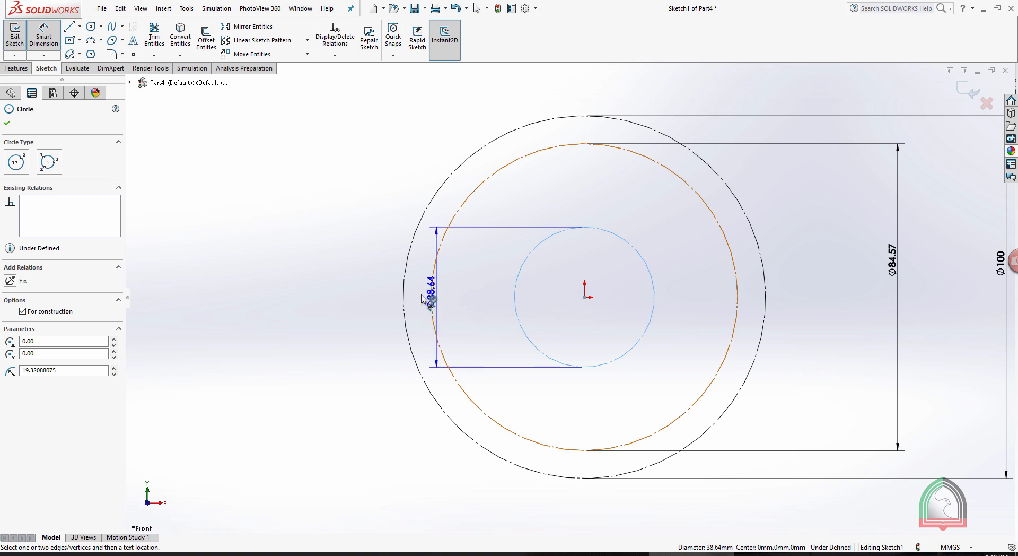
pyautogui.click(404, 291)
pyautogui.click(460, 301)
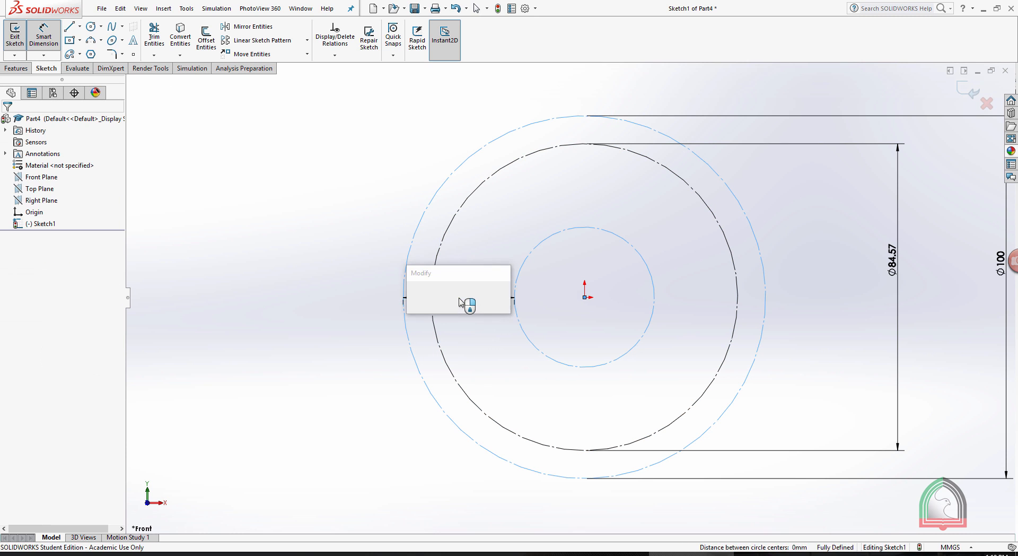
pyautogui.write('11.25')
pyautogui.press('Return')
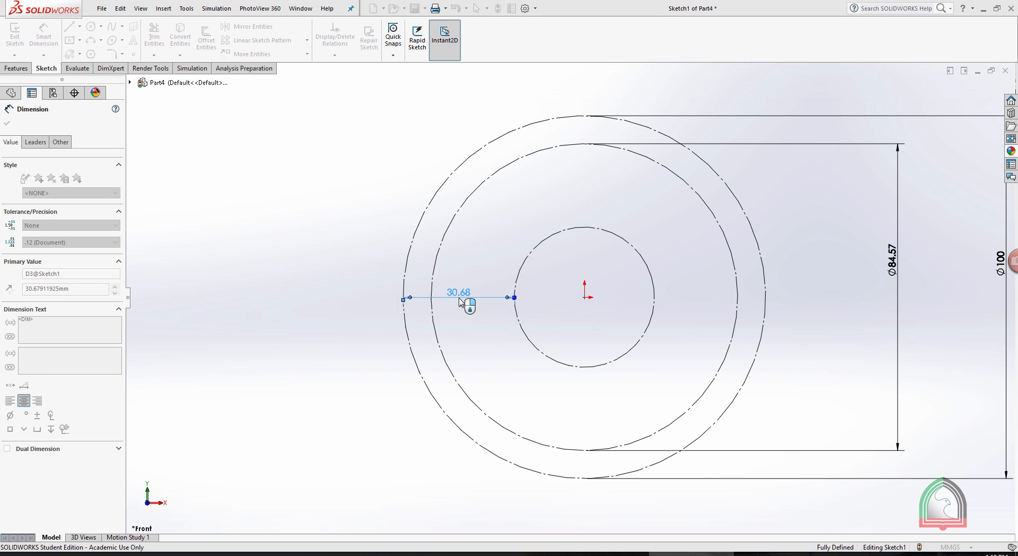
pyautogui.click(601, 341)
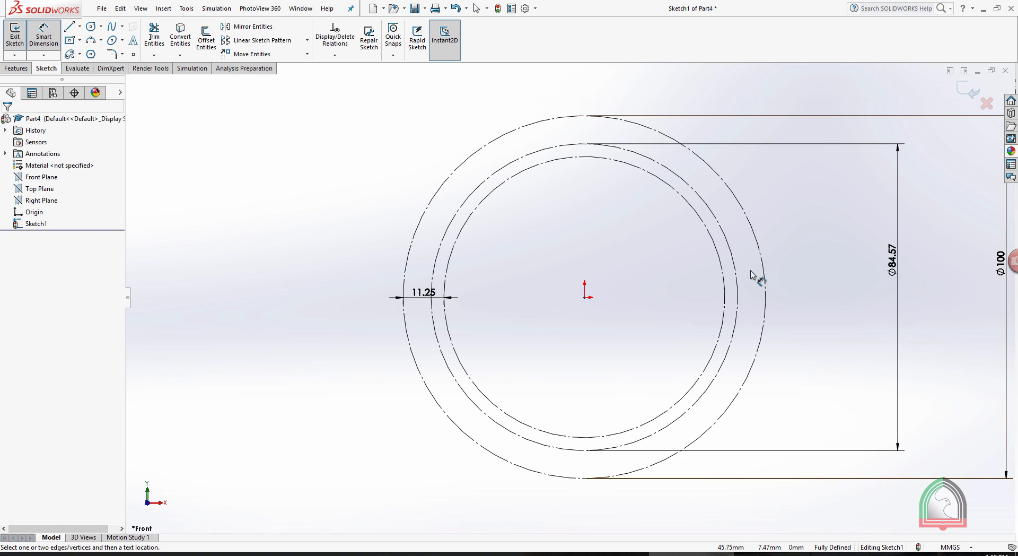
# Draw a horizontal centerline about 72 mm long from the origin outward past the outermost circle.
pyautogui.press('z')
pyautogui.scroll(3, 757, 302)
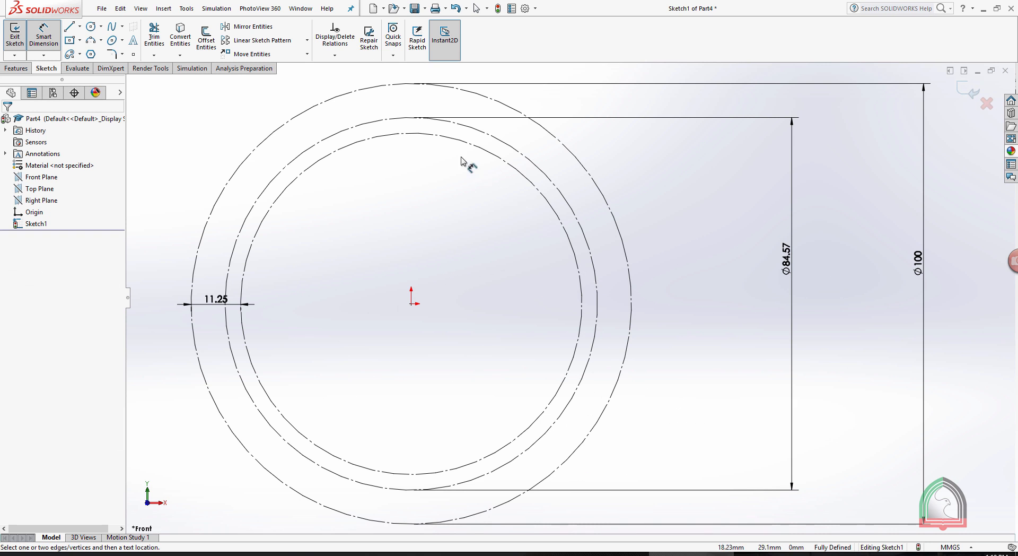
pyautogui.click(79, 26)
pyautogui.click(101, 52)
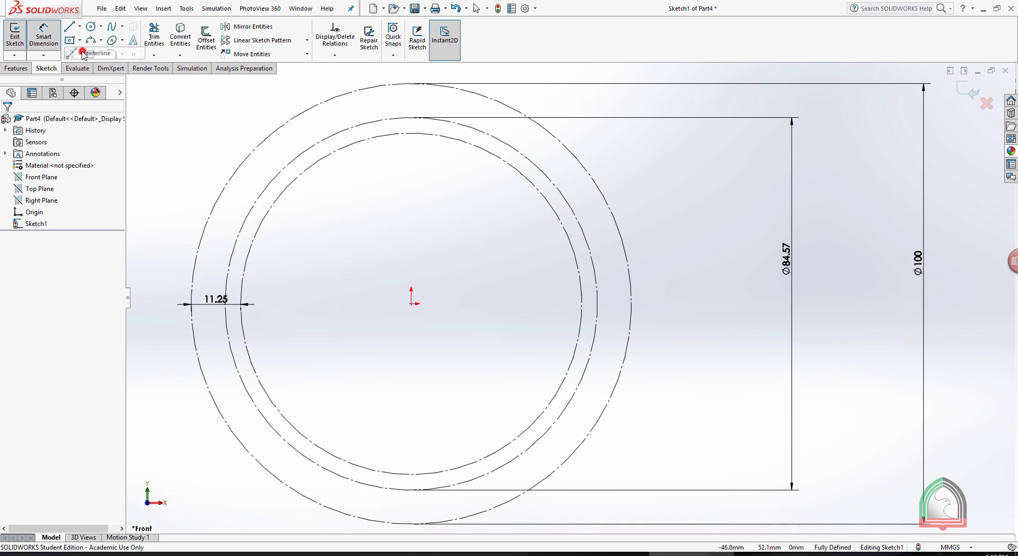
pyautogui.click(411, 304)
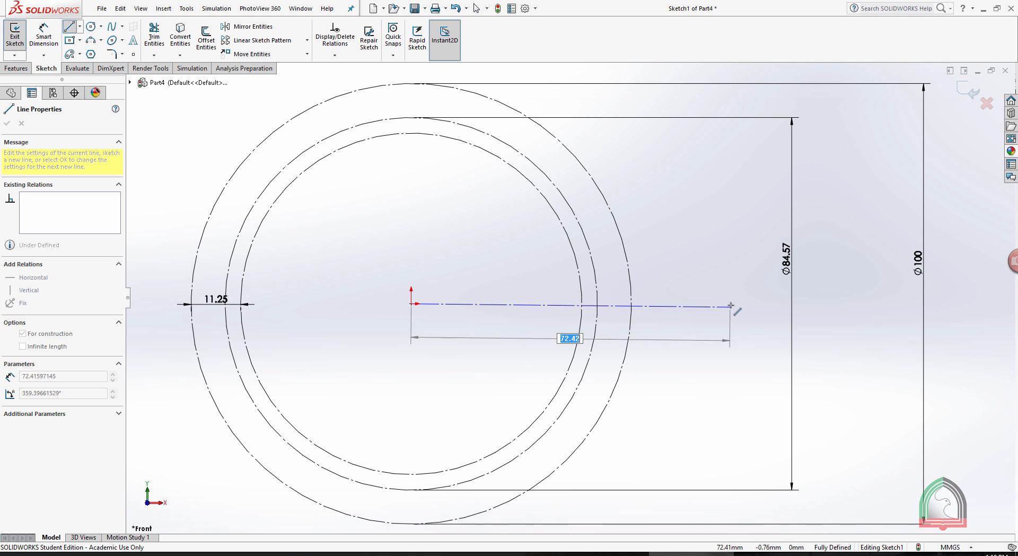
pyautogui.doubleClick(730, 303)
pyautogui.press('Escape')
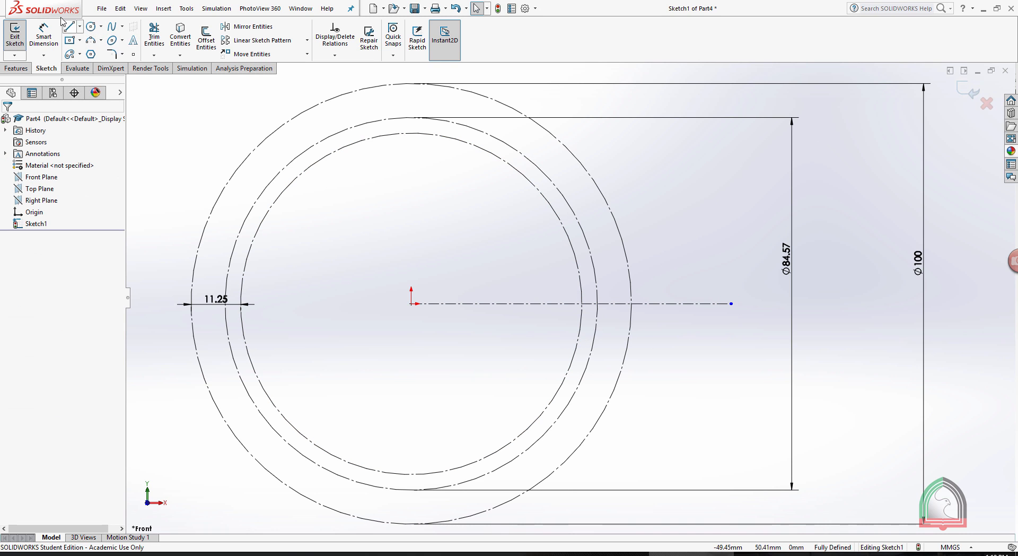
# Draw a second centerline from the origin, about 72 mm long and inclined about 14° above the horizontal one.
pyautogui.click(79, 27)
pyautogui.click(90, 52)
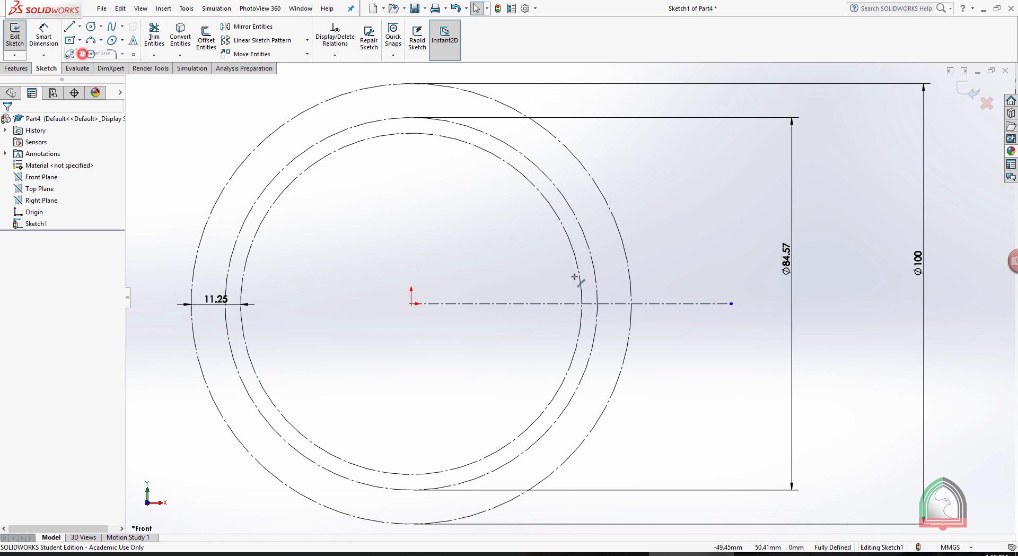
pyautogui.scroll(-4, 579, 275)
pyautogui.click(226, 361)
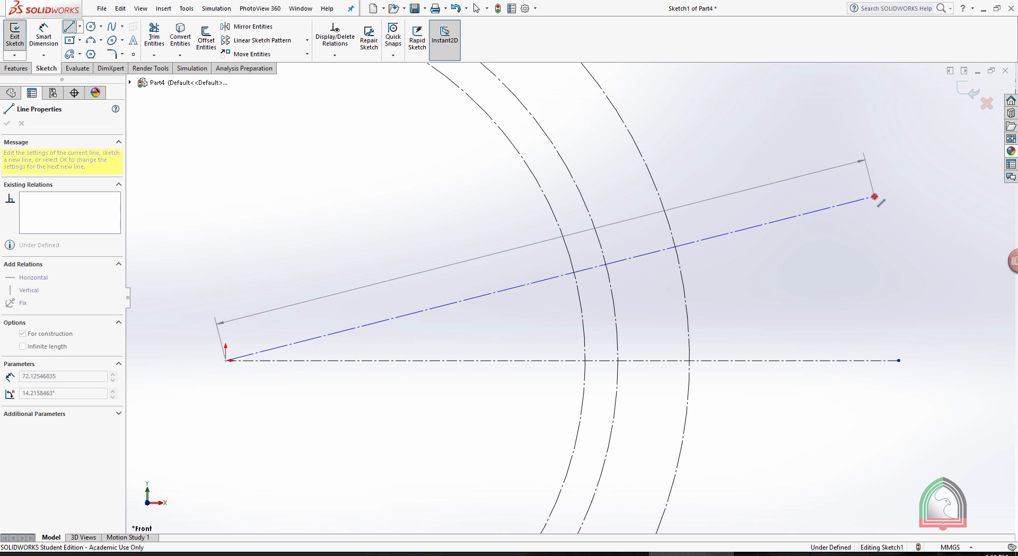
pyautogui.click(874, 197)
pyautogui.press('Escape')
# Set the angle between the inclined and horizontal centerlines to 10°.
pyautogui.click(52, 37)
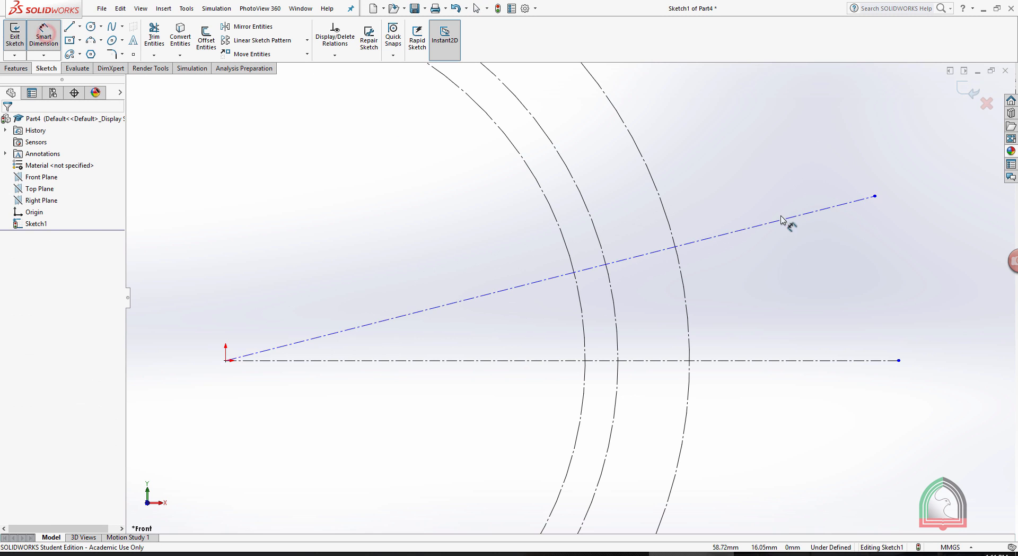
pyautogui.click(785, 221)
pyautogui.click(822, 361)
pyautogui.click(840, 306)
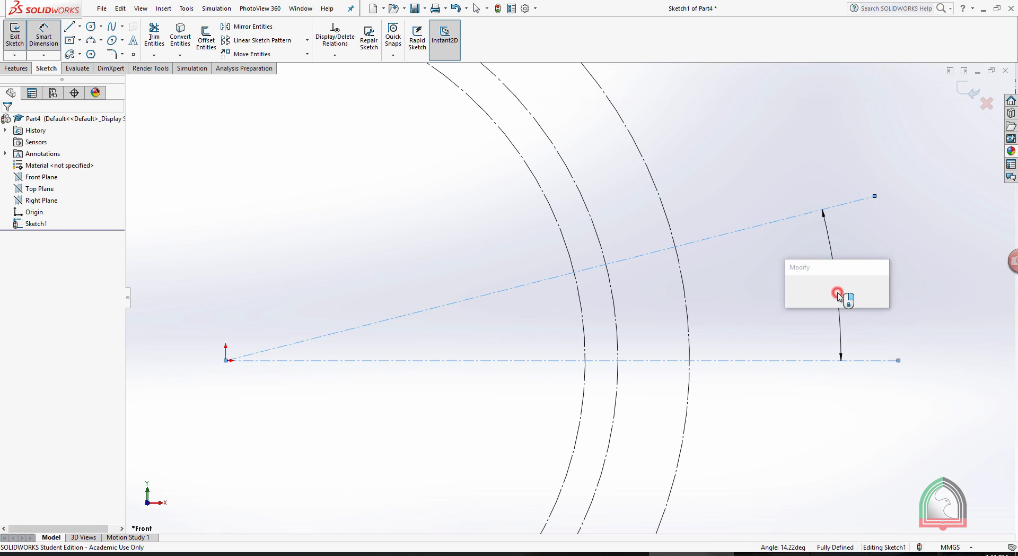
pyautogui.write('10')
pyautogui.press('Return')
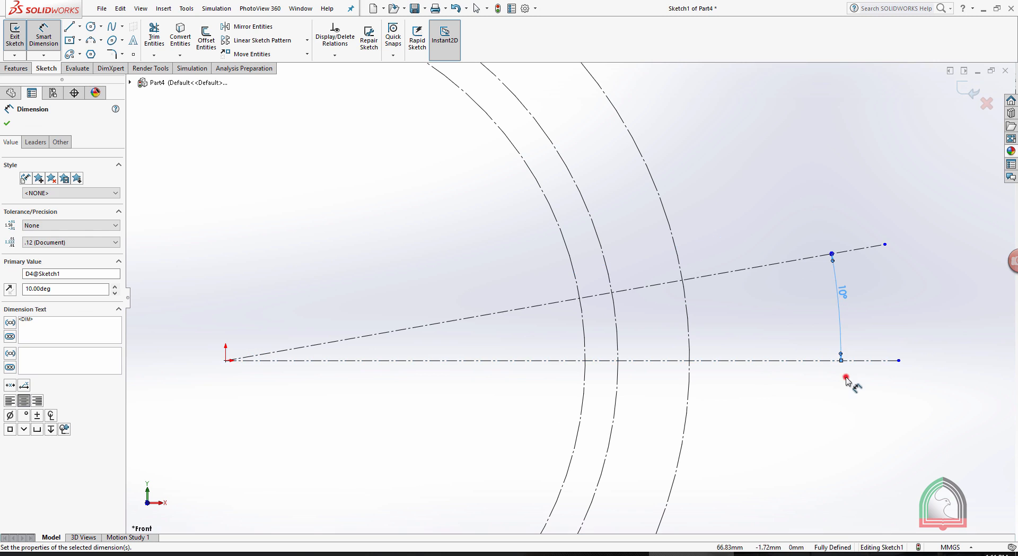
pyautogui.click(845, 379)
# Draw a third centerline from the origin between the two existing ones, about 65 mm long at about 5°.
pyautogui.scroll(-2, 764, 371)
pyautogui.scroll(3, 650, 337)
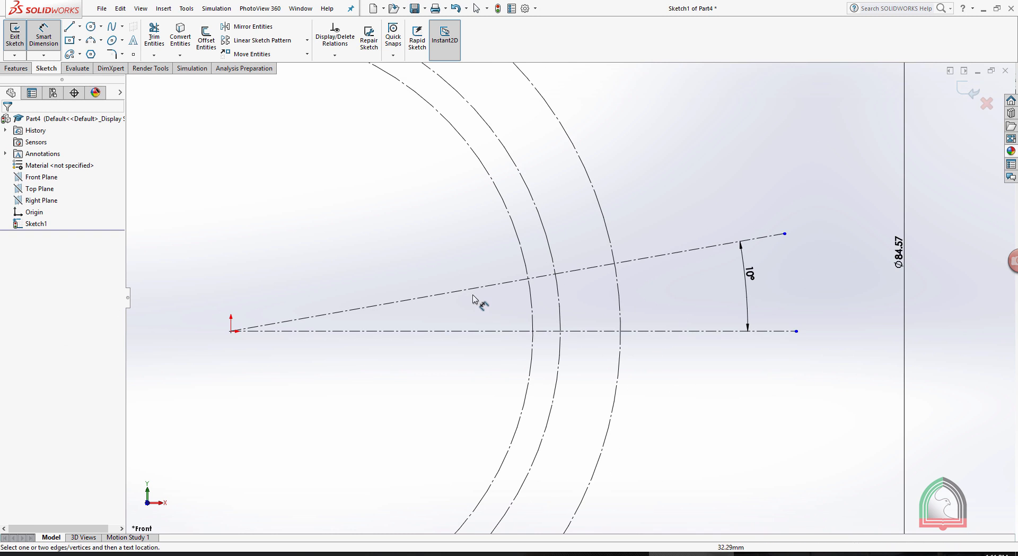
pyautogui.scroll(-2, 474, 299)
pyautogui.scroll(1, 540, 291)
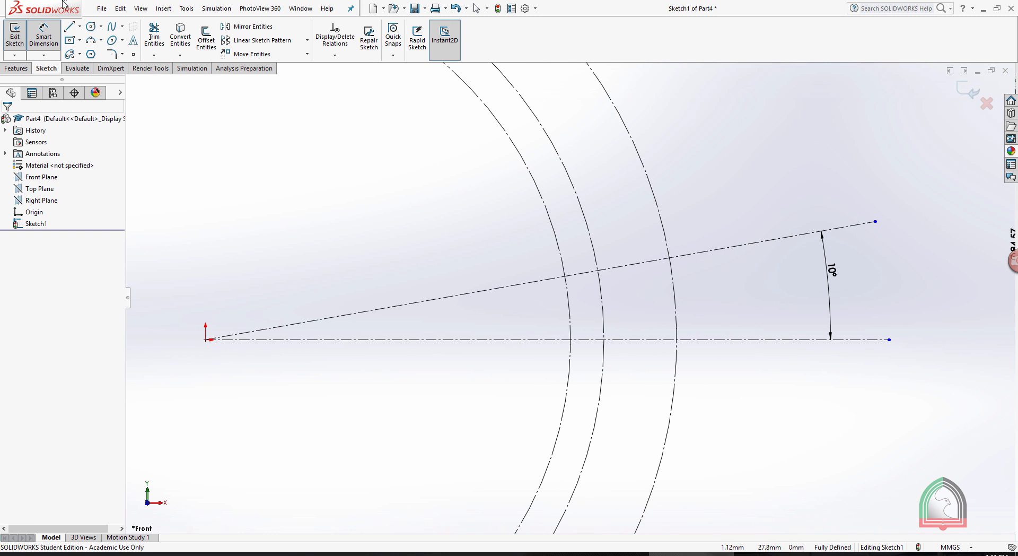
pyautogui.click(80, 26)
pyautogui.click(95, 54)
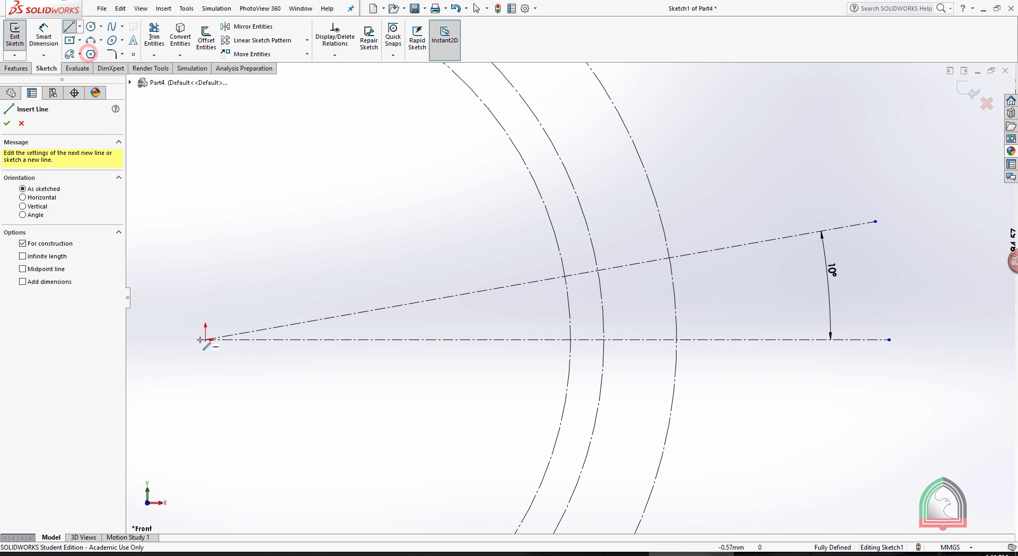
pyautogui.click(206, 339)
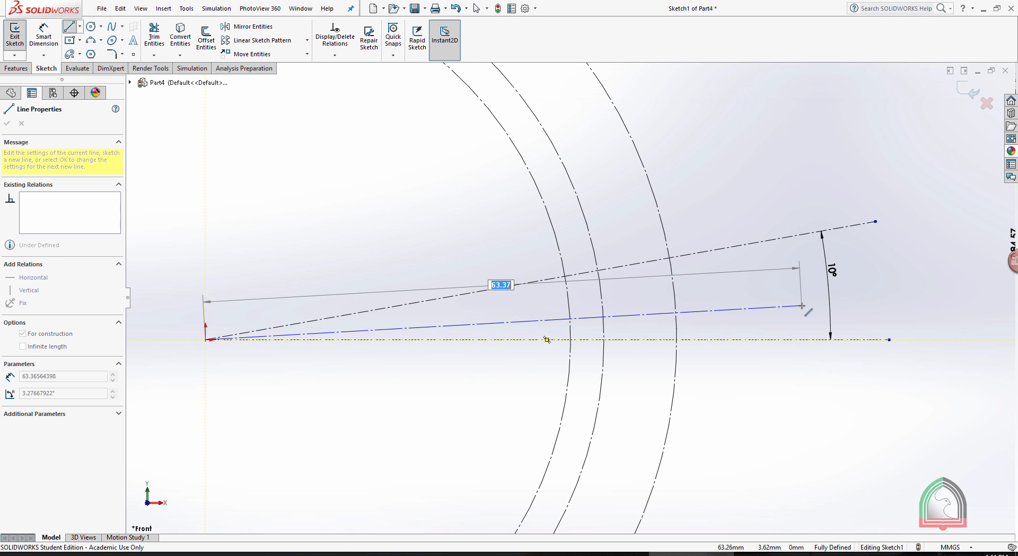
pyautogui.doubleClick(816, 284)
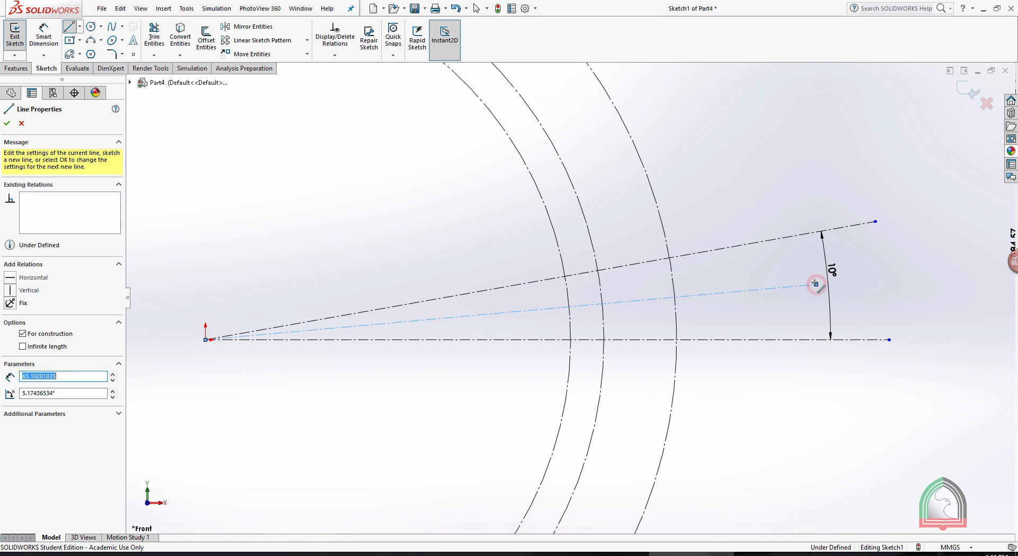
pyautogui.click(20, 45)
# Draw a fourth centerline from the origin between the horizontal and third centerlines, about 65 mm long at about 2.6°.
pyautogui.click(80, 26)
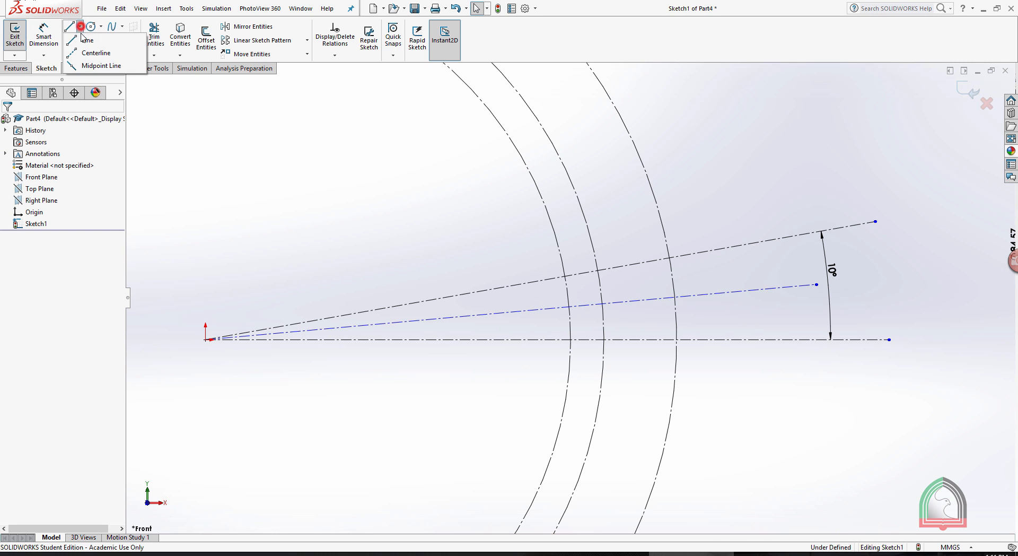
pyautogui.click(90, 53)
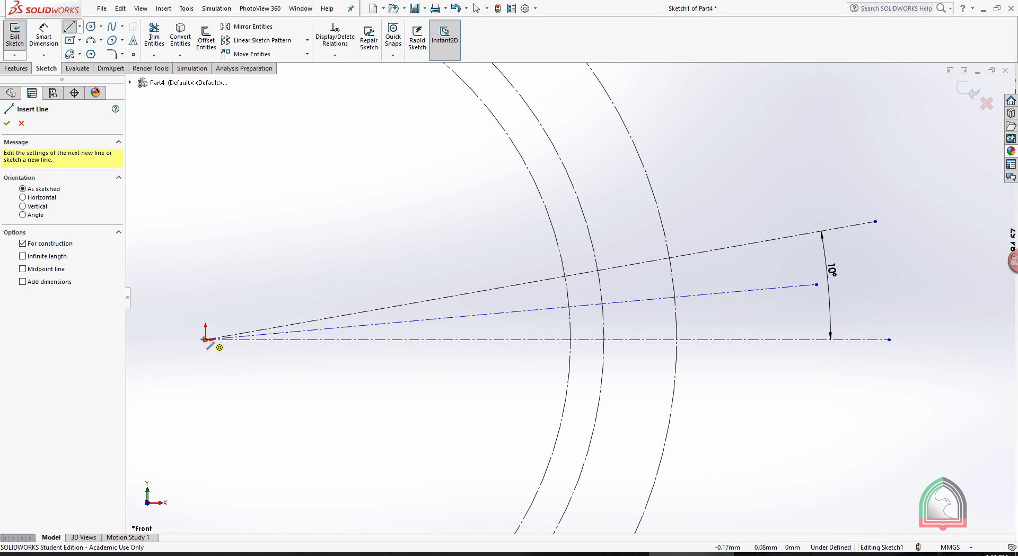
pyautogui.click(207, 339)
pyautogui.doubleClick(818, 312)
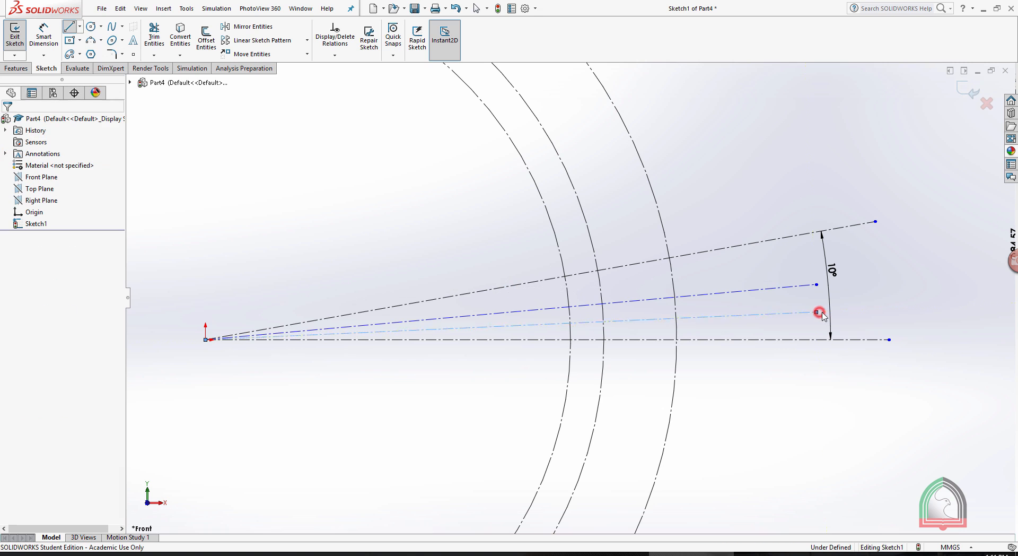
pyautogui.press('Escape')
# Set the angle between the lowest inclined centerline and the horizontal centerline to 2.5°.
pyautogui.click(45, 44)
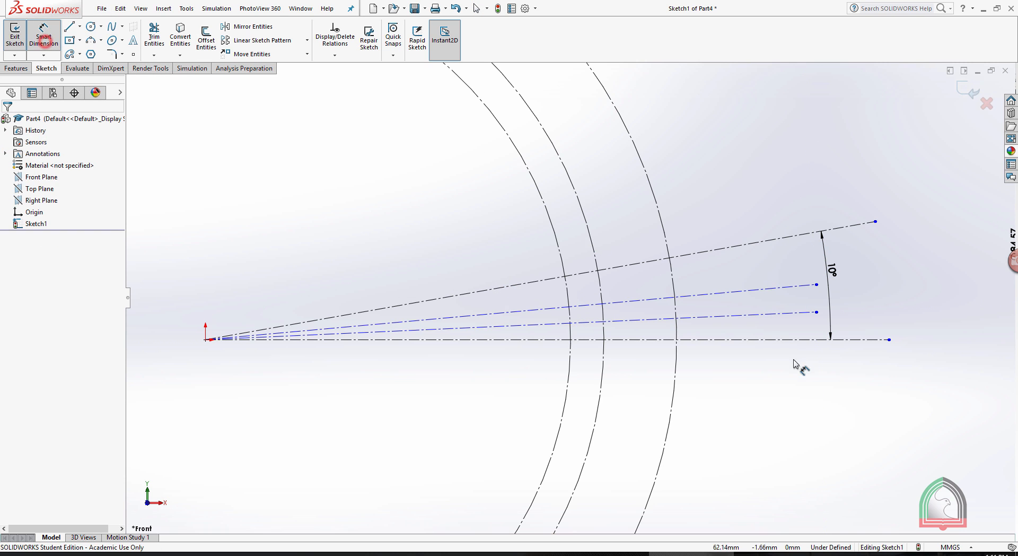
pyautogui.click(740, 317)
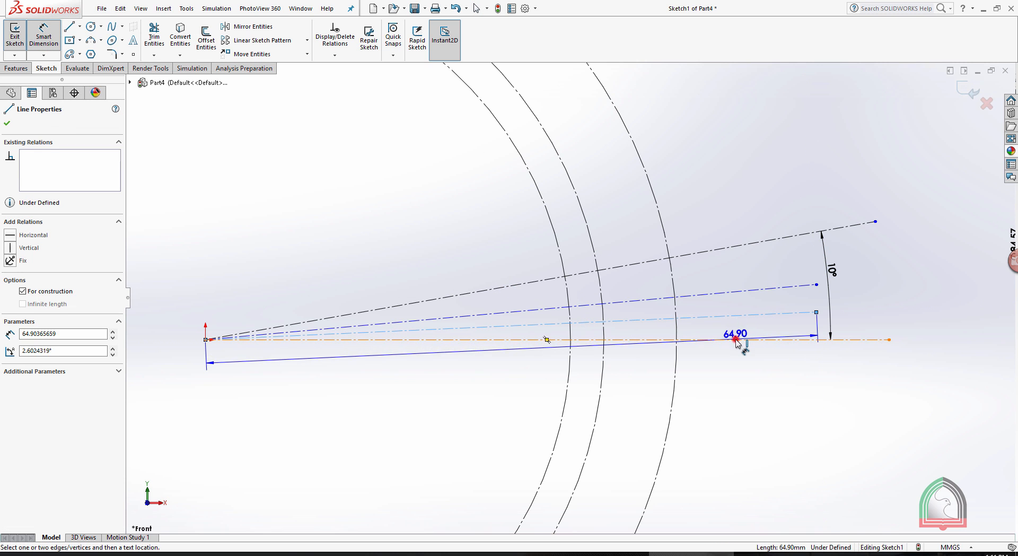
pyautogui.click(747, 338)
pyautogui.click(748, 334)
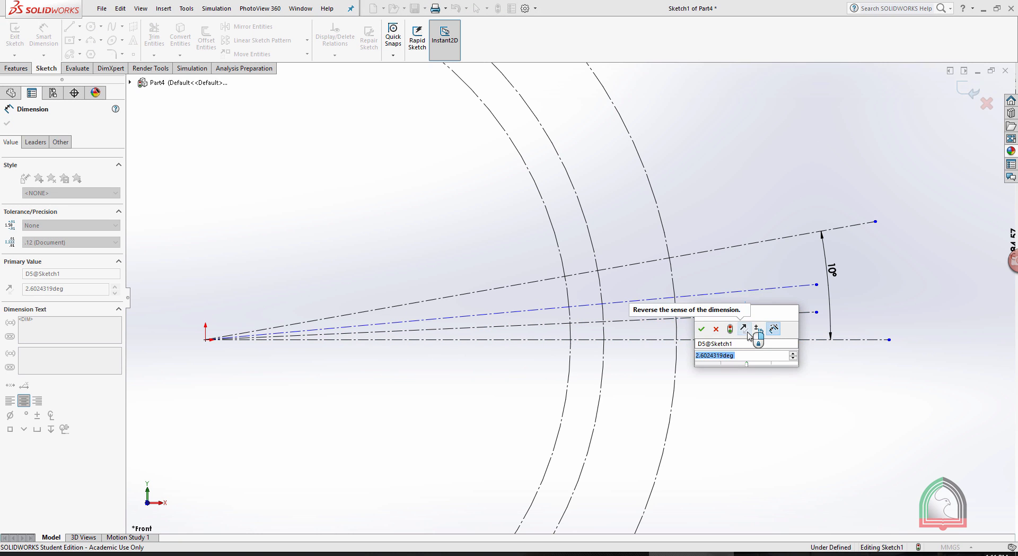
pyautogui.write('2.5')
pyautogui.press('Return')
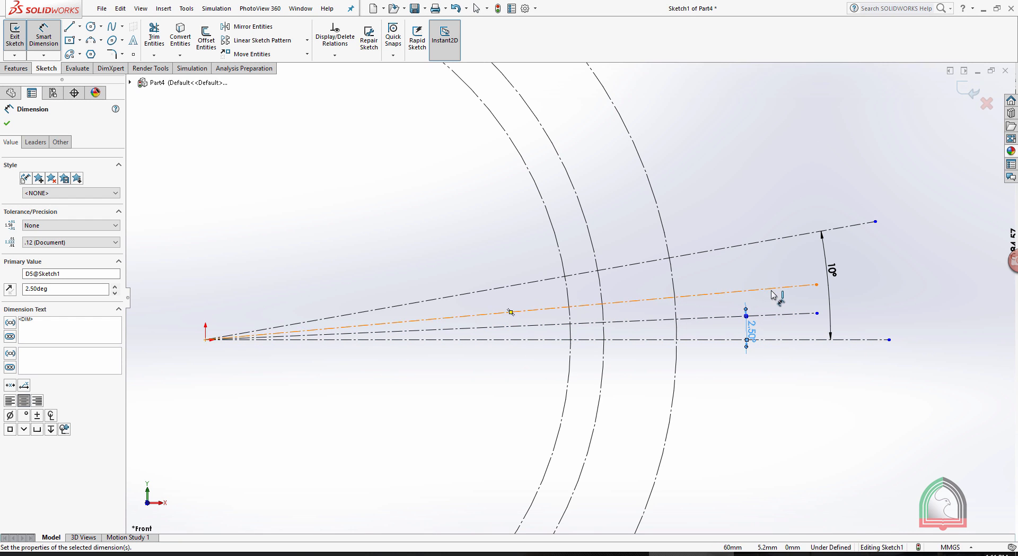
# Set the angle between the middle inclined centerline and the horizontal centerline to 5°.
pyautogui.click(773, 289)
pyautogui.click(783, 339)
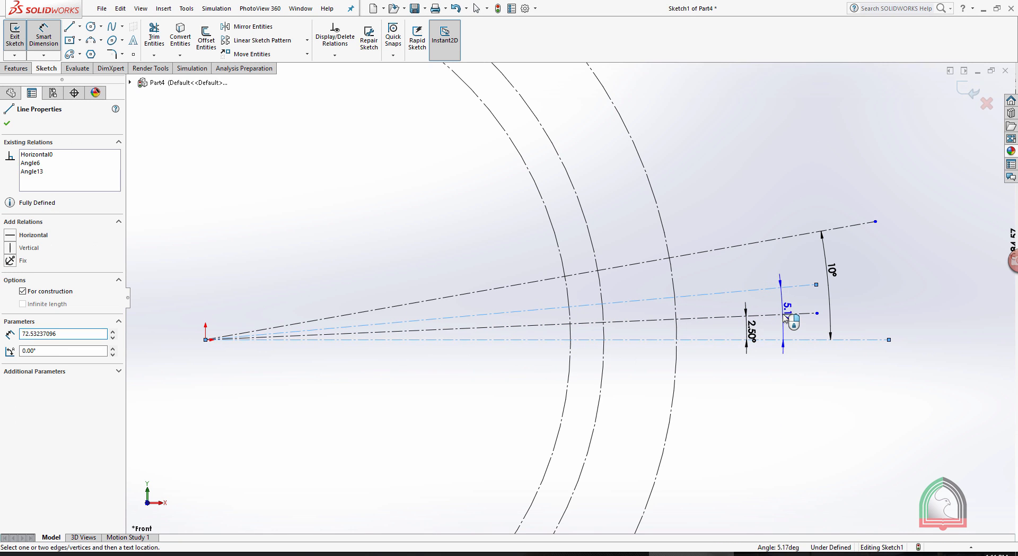
pyautogui.click(786, 317)
pyautogui.write('5.00deg')
pyautogui.press('Return')
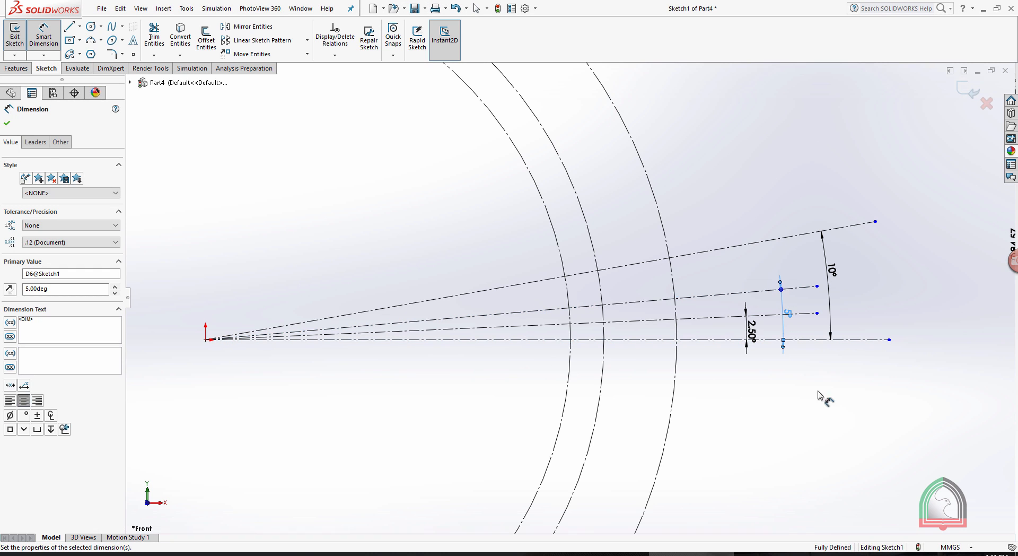
pyautogui.click(818, 413)
# Check the data sheet's tooth form and draw a three-point arc, radius about 16 mm, from the middle circle at 5° to the outer circle at 2.5°.
pyautogui.scroll(-3, 652, 313)
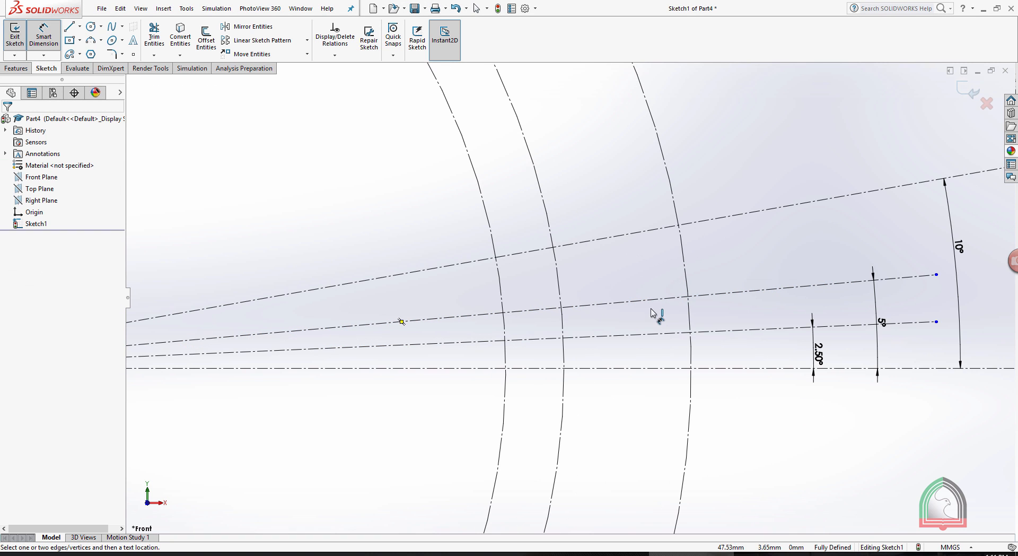
pyautogui.scroll(-2, 551, 288)
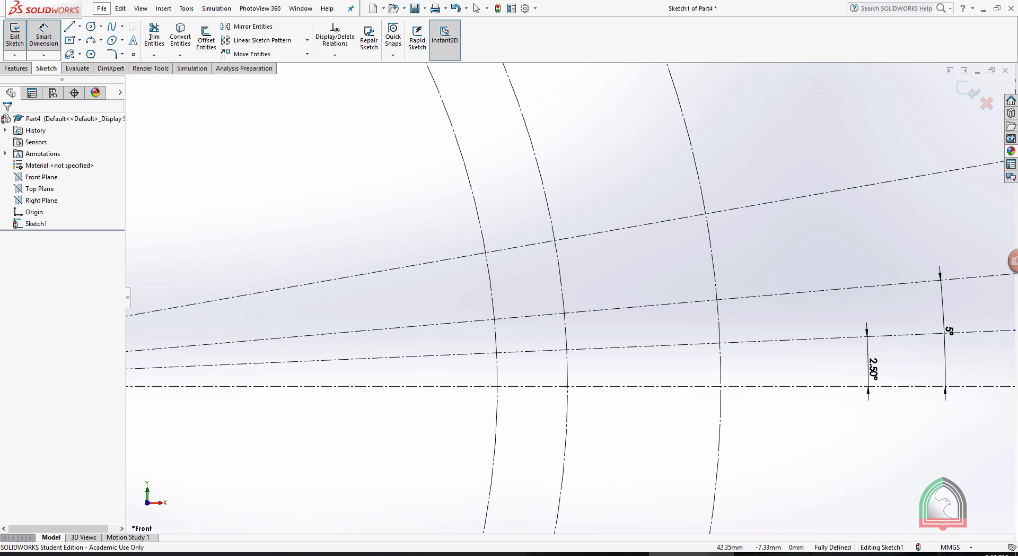
pyautogui.click(603, 554)
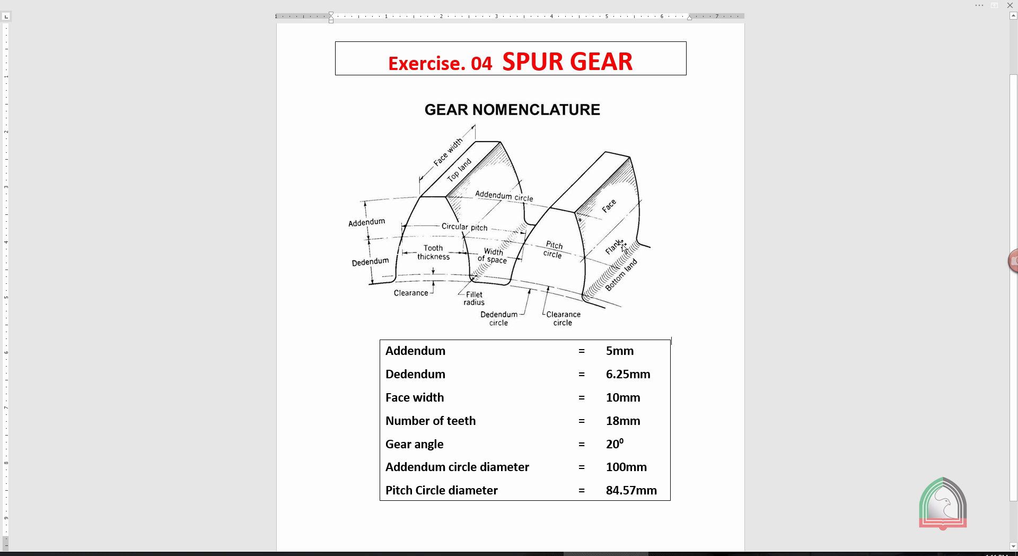
pyautogui.click(680, 553)
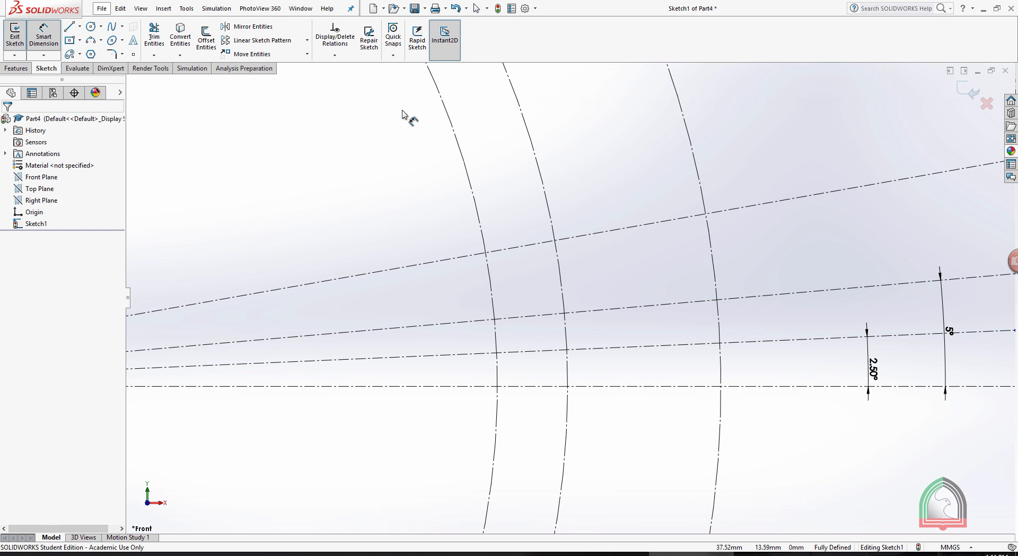
pyautogui.click(94, 41)
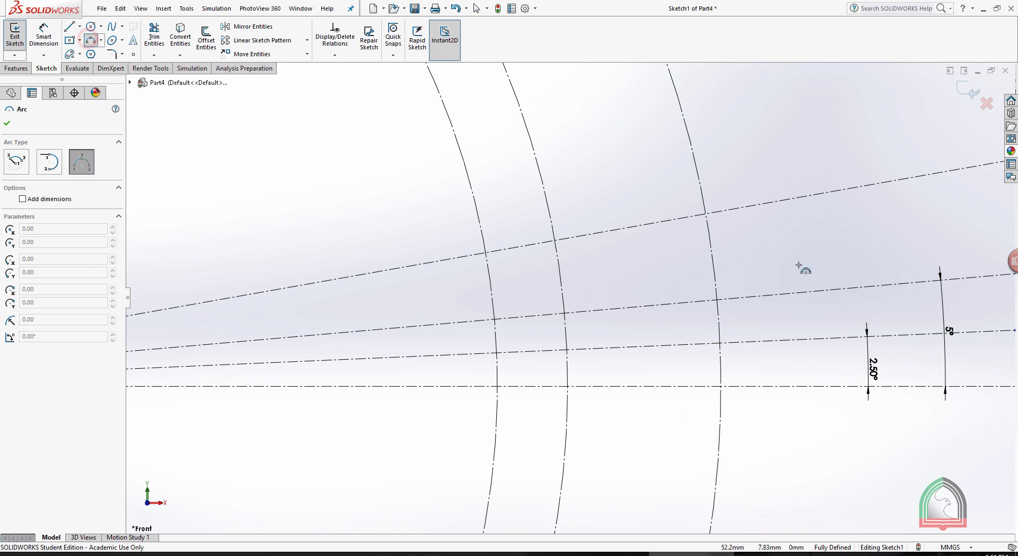
pyautogui.click(564, 313)
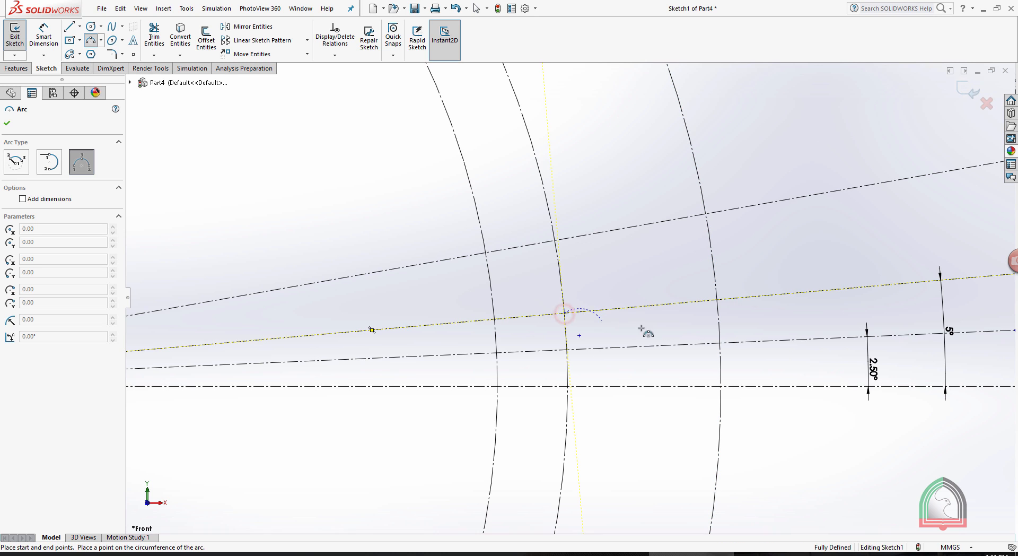
pyautogui.click(719, 342)
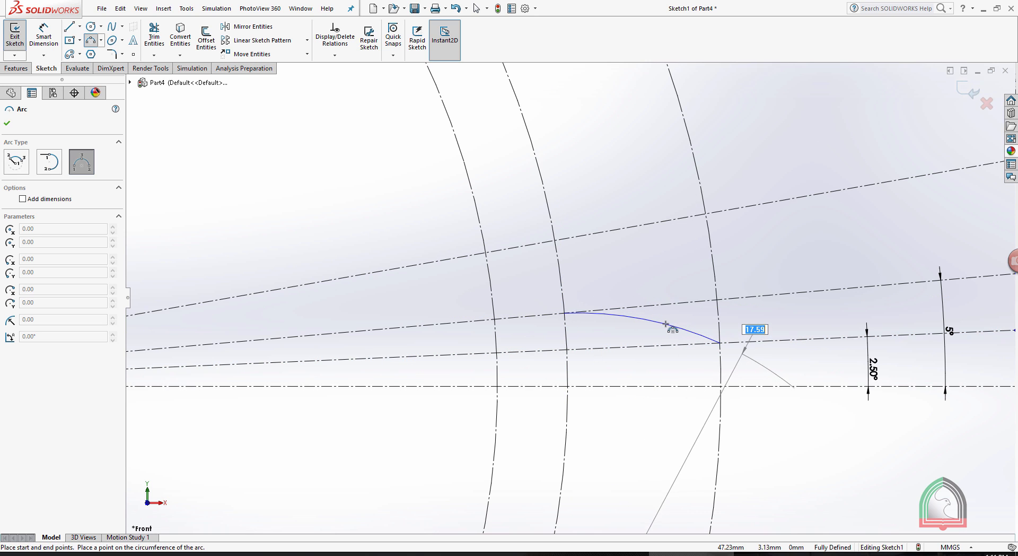
pyautogui.click(667, 324)
pyautogui.press('Escape')
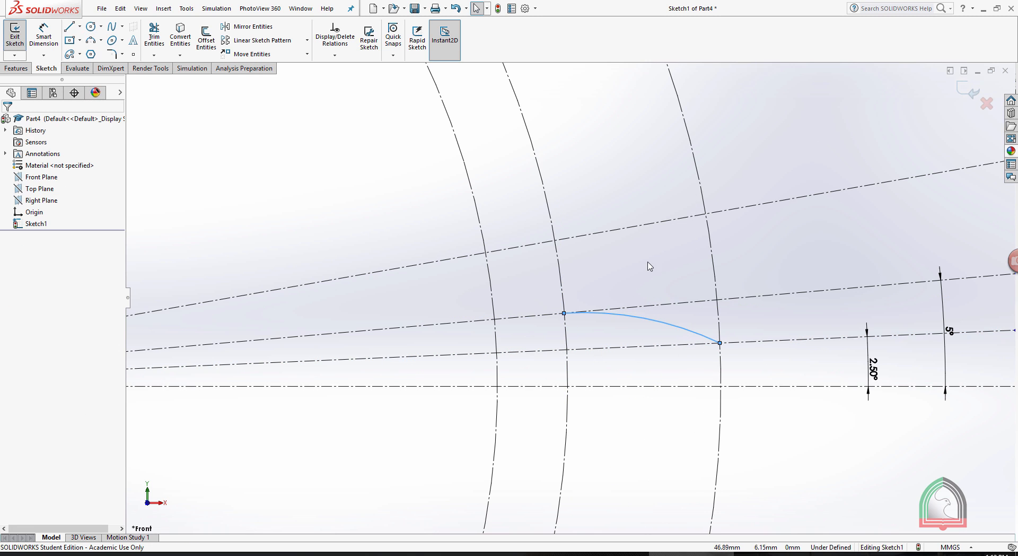
# Draw a line about 3.5 mm long from the arc's inner end along the 5° centerline to the inner circle.
pyautogui.click(70, 29)
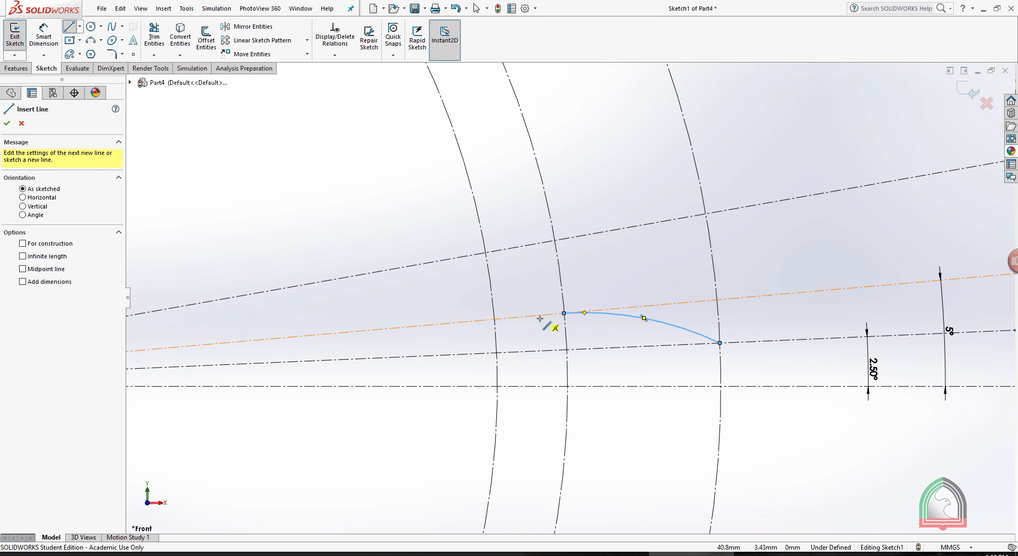
pyautogui.click(563, 313)
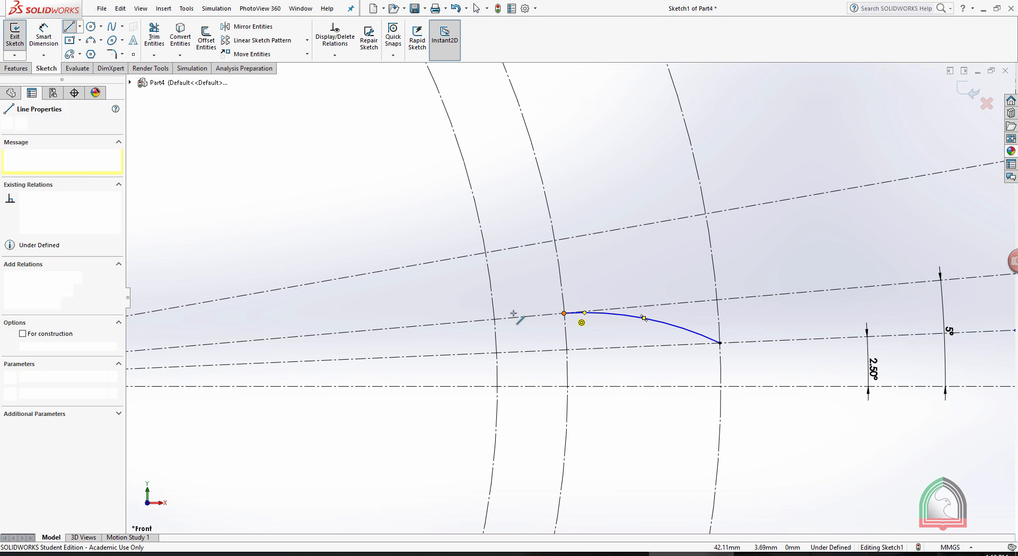
pyautogui.click(494, 318)
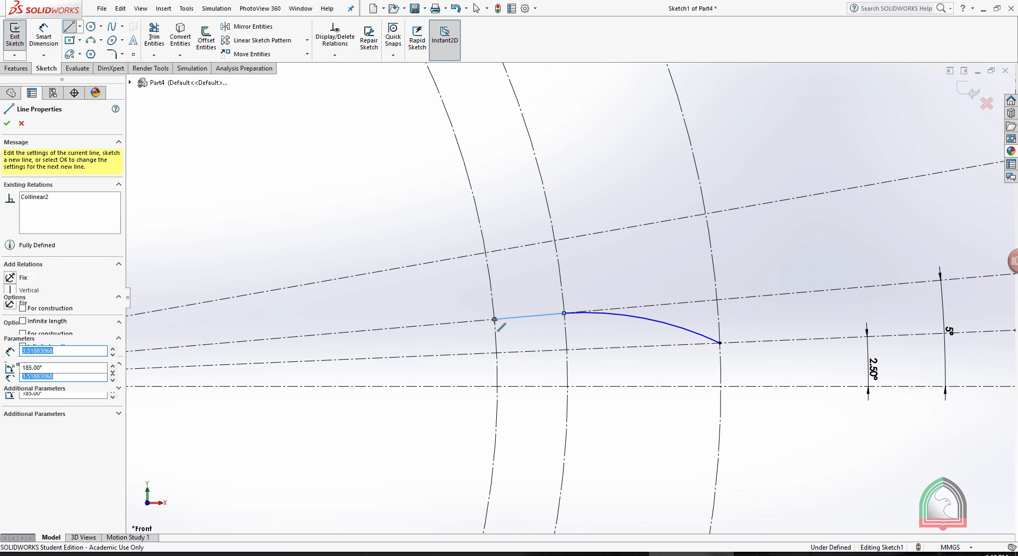
pyautogui.press('Escape')
# Make the tooth flank arc and the short line on the 5° centerline tangent.
pyautogui.click(605, 315)
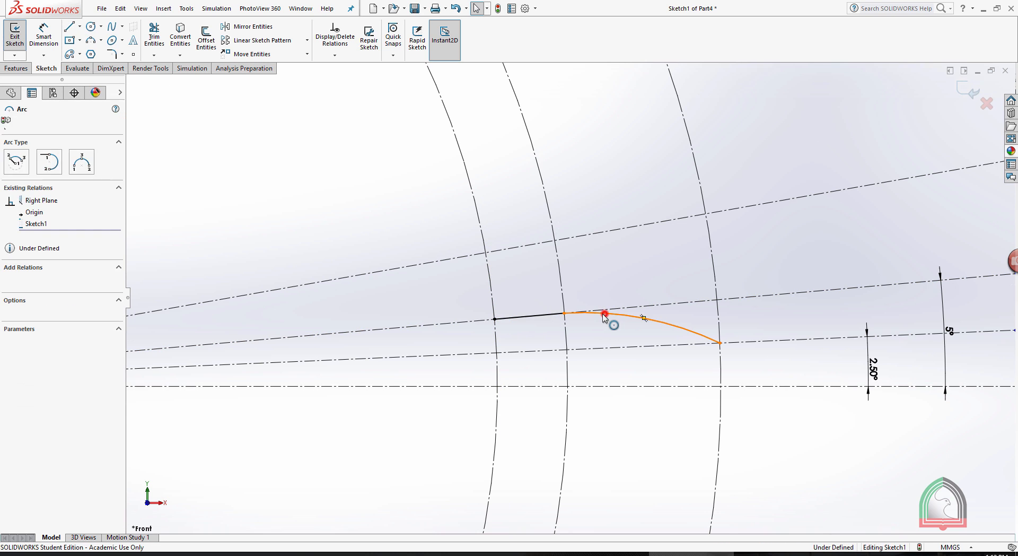
pyautogui.keyDown('ctrl'); pyautogui.click(533, 315); pyautogui.keyUp('ctrl')
pyautogui.click(9, 295)
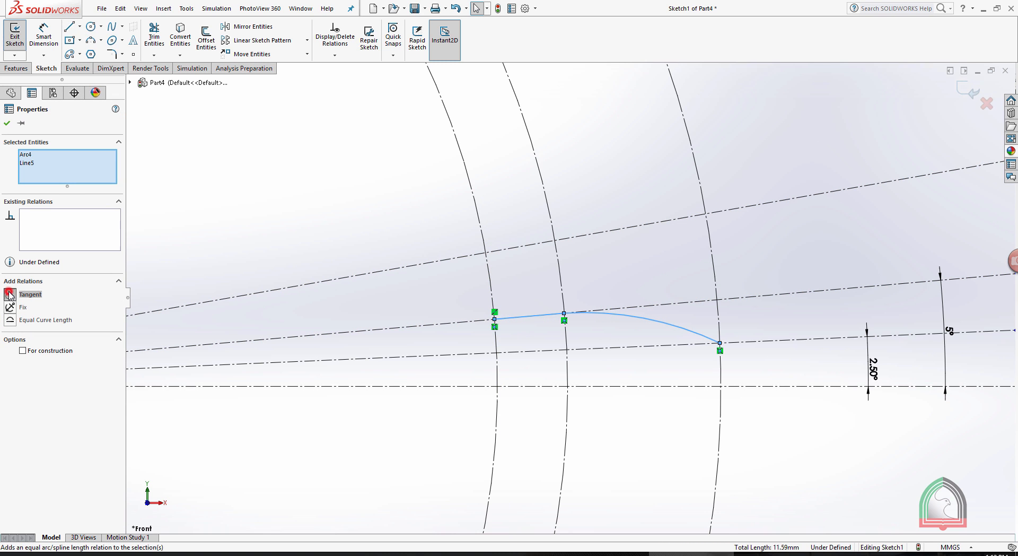
pyautogui.click(7, 122)
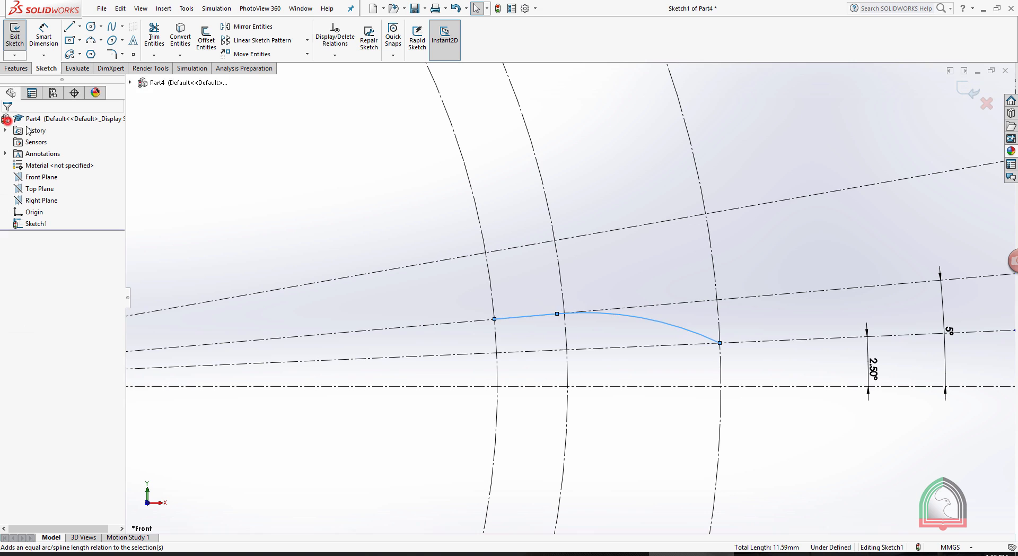
pyautogui.click(556, 314)
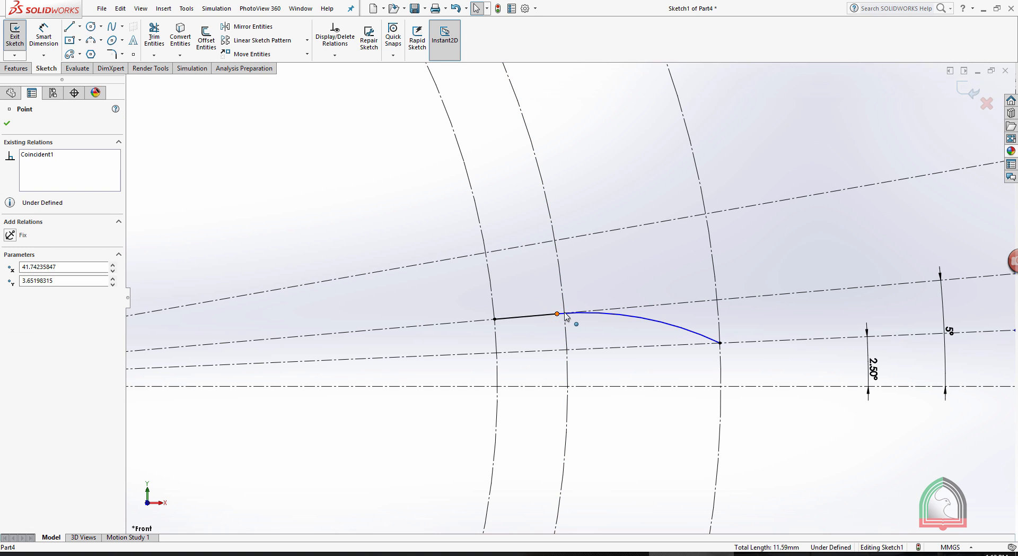
pyautogui.click(557, 314)
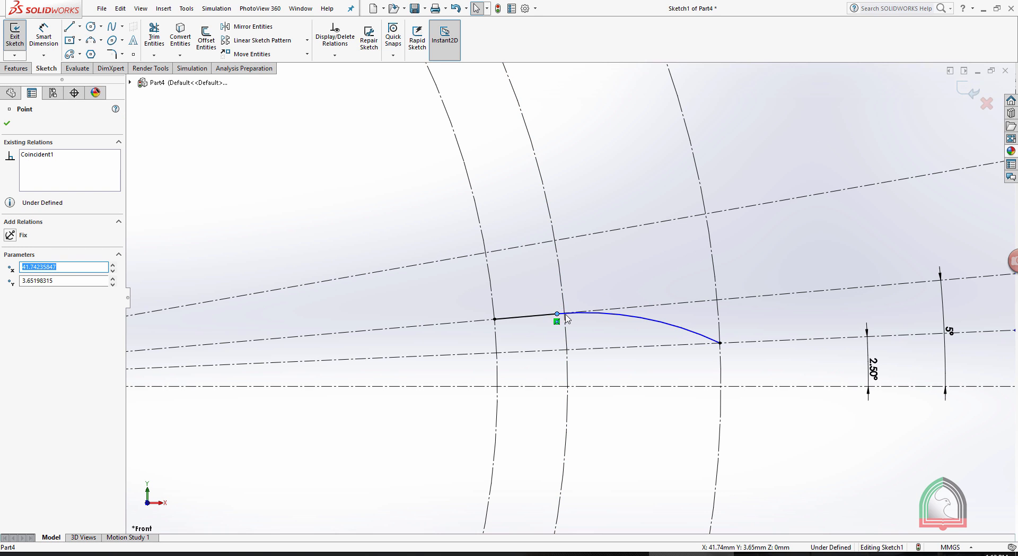
pyautogui.click(594, 326)
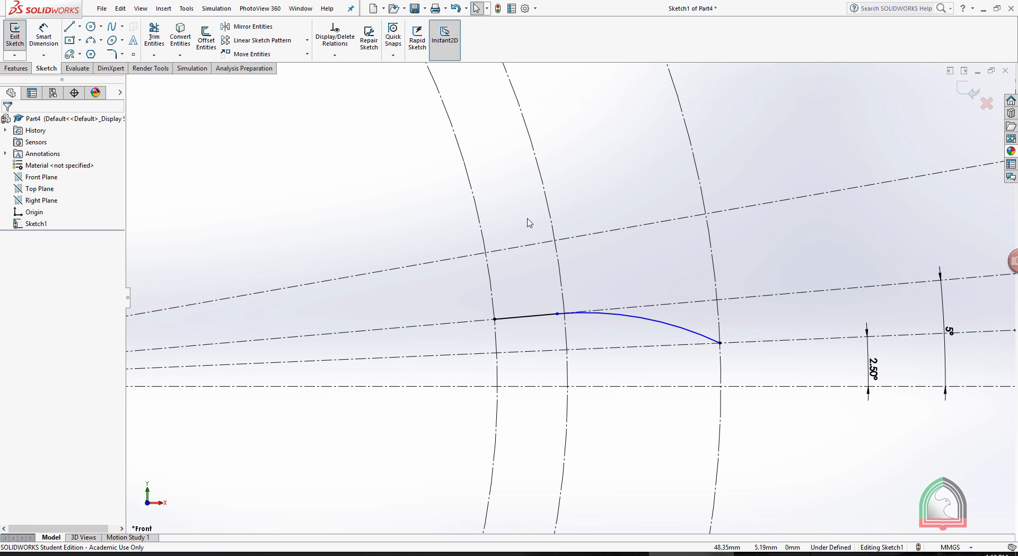
# Draw a centerpoint arc about the origin on the outer circle, from the flank arc's outer end to the horizontal centerline.
pyautogui.click(69, 27)
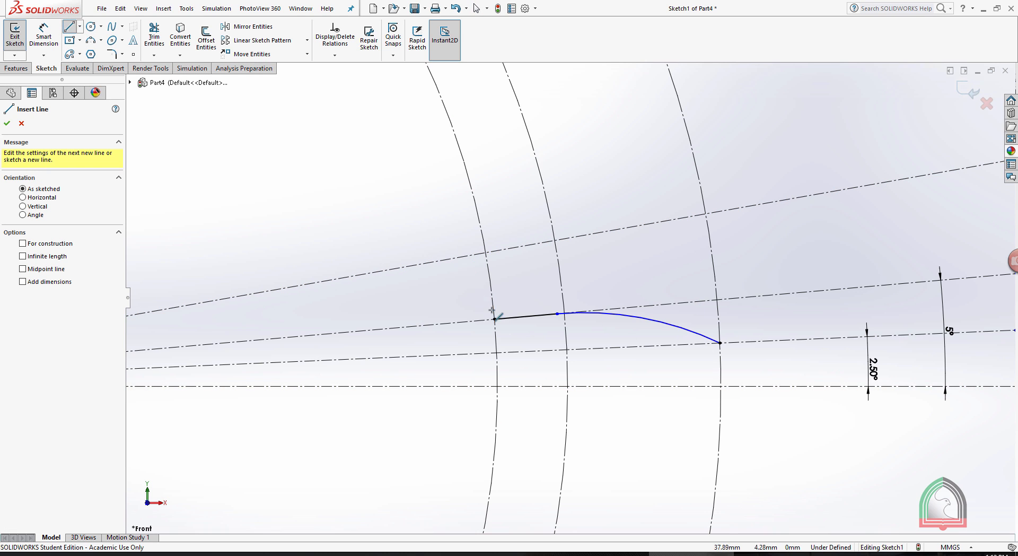
pyautogui.press('Escape')
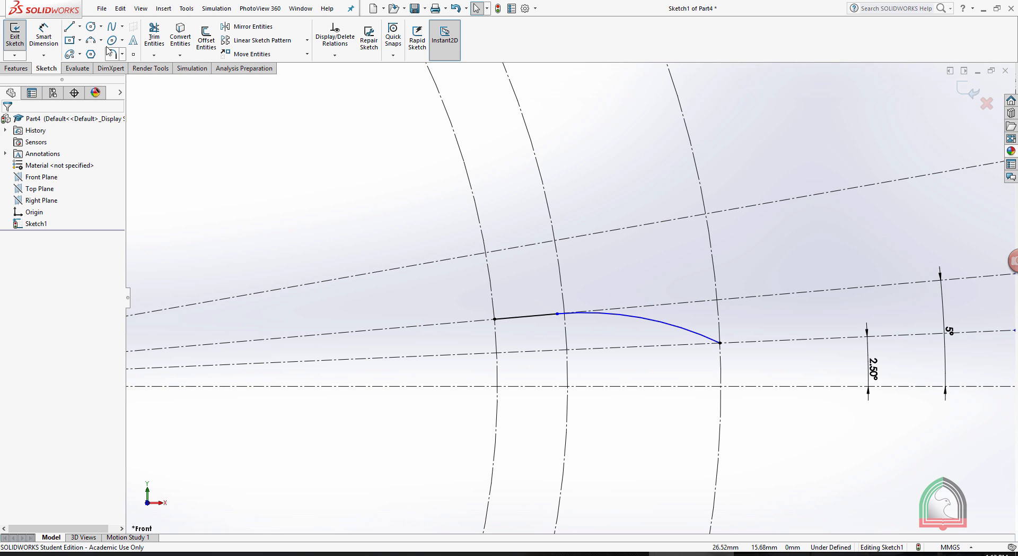
pyautogui.click(100, 40)
pyautogui.press('f')
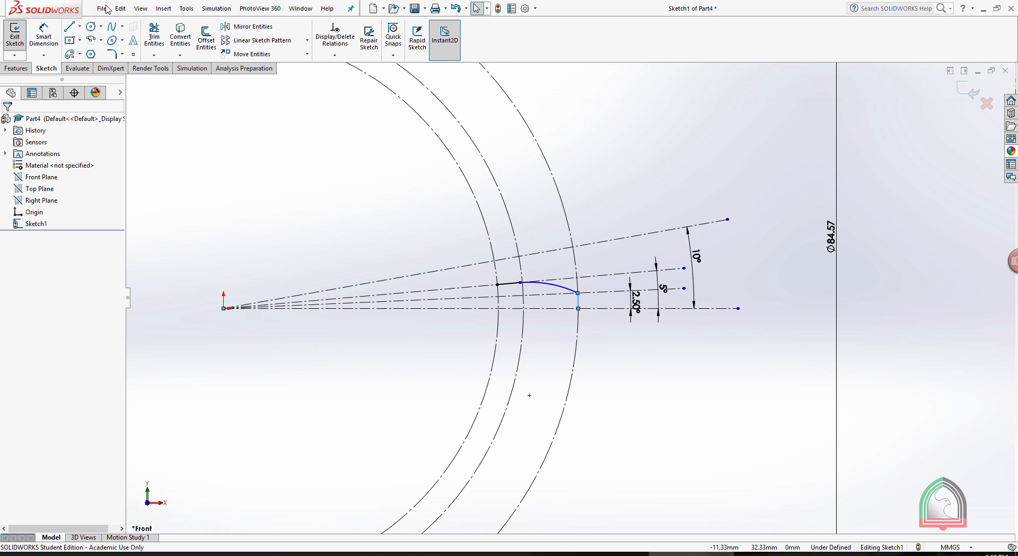
# Draw a centerpoint arc about the origin on the inner circle, from the short line's inner end to the 10° centerline.
pyautogui.click(91, 41)
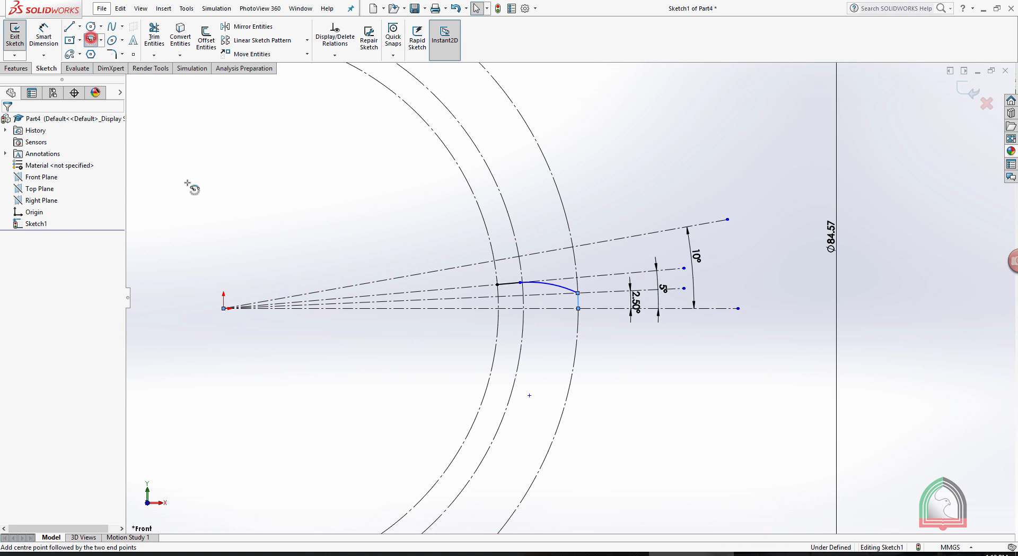
pyautogui.click(224, 308)
pyautogui.scroll(-8, 573, 308)
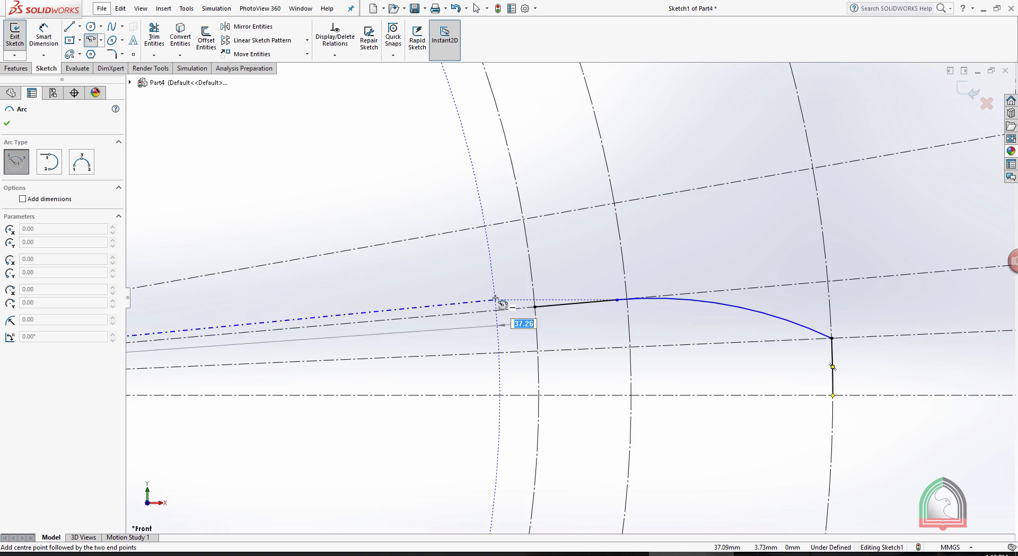
pyautogui.click(623, 320)
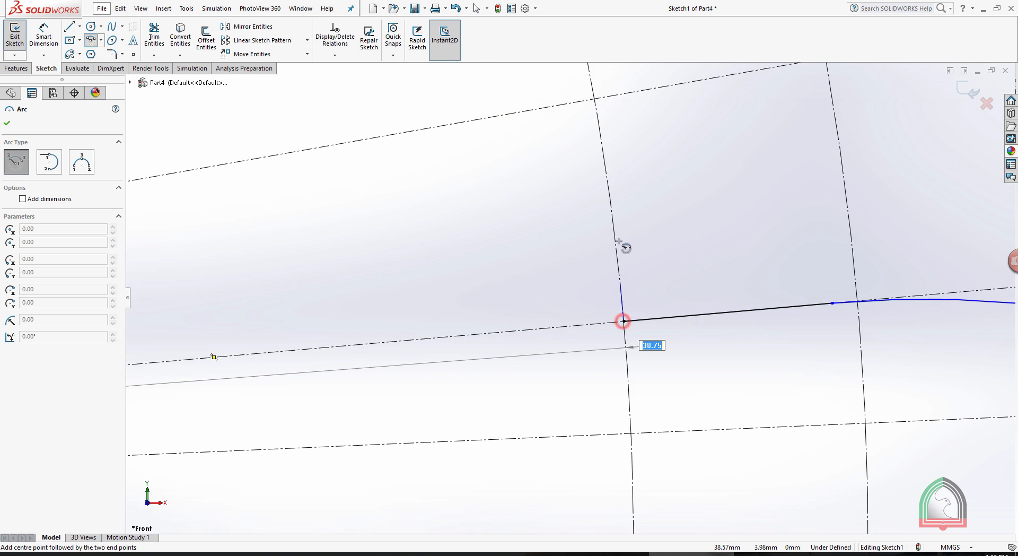
pyautogui.click(595, 99)
pyautogui.press('Escape')
pyautogui.scroll(5, 599, 143)
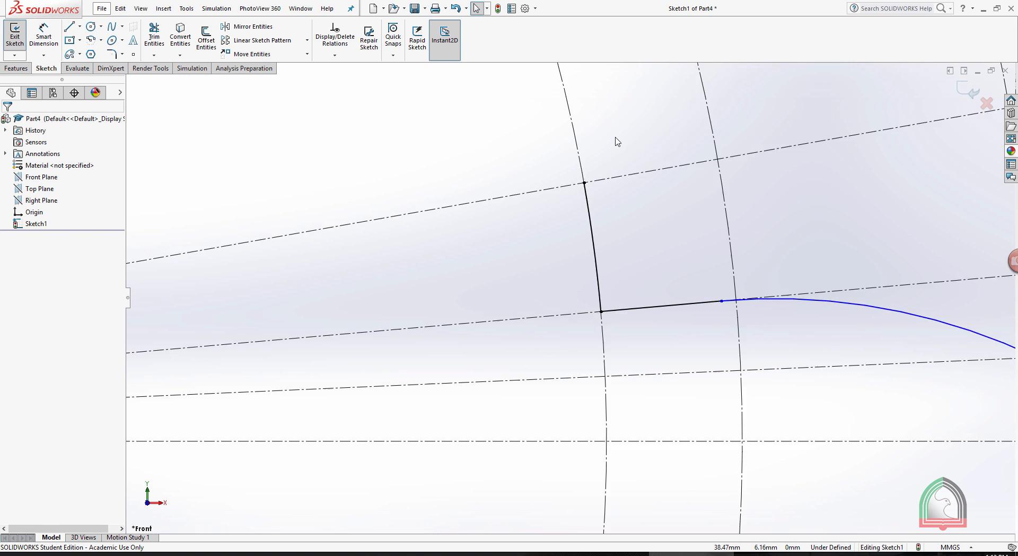
pyautogui.scroll(6, 772, 342)
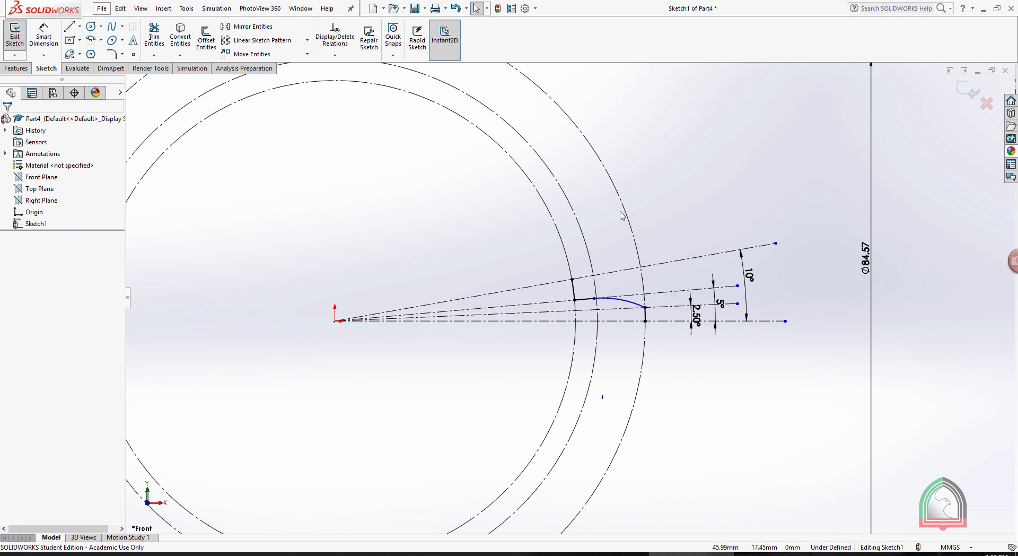
# Draw a line along the 10° centerline from the inner-circle arc's end to the origin.
pyautogui.click(71, 27)
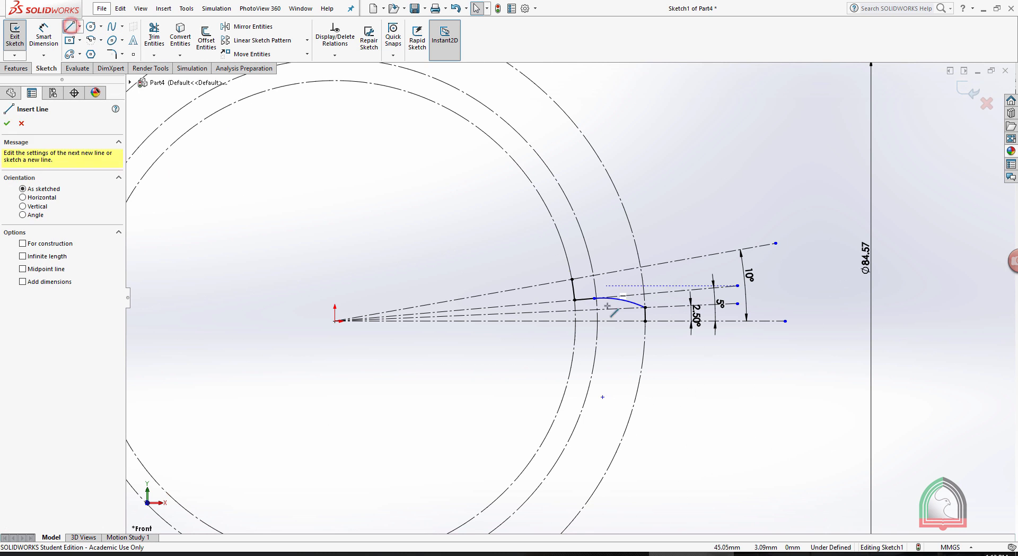
pyautogui.moveTo(570, 278)
pyautogui.mouseDown()
pyautogui.moveTo(577, 286)
pyautogui.moveTo(335, 321)
pyautogui.mouseUp()
pyautogui.press('Escape')
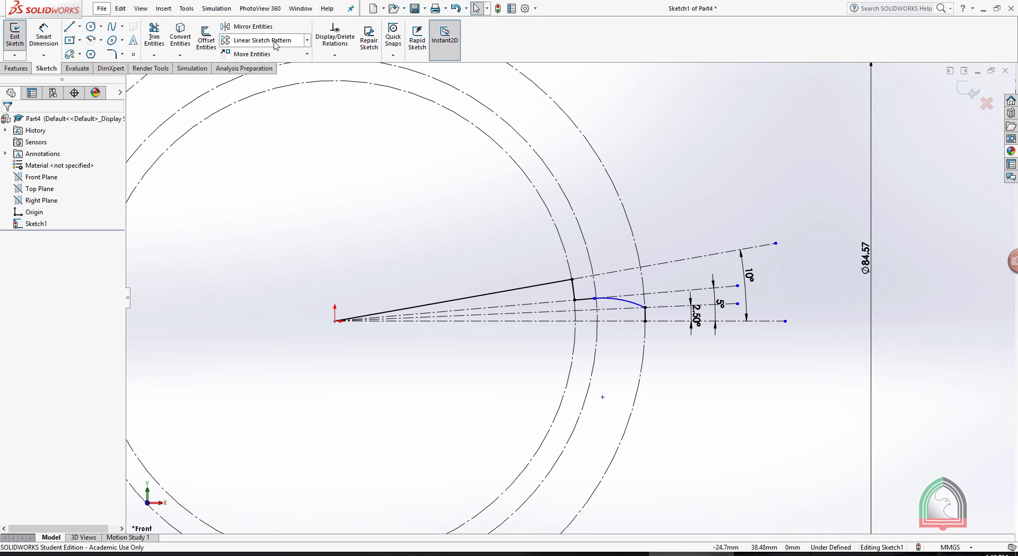
# Mirror the three arcs and two lines of the half-tooth profile about the horizontal centerline.
pyautogui.click(262, 29)
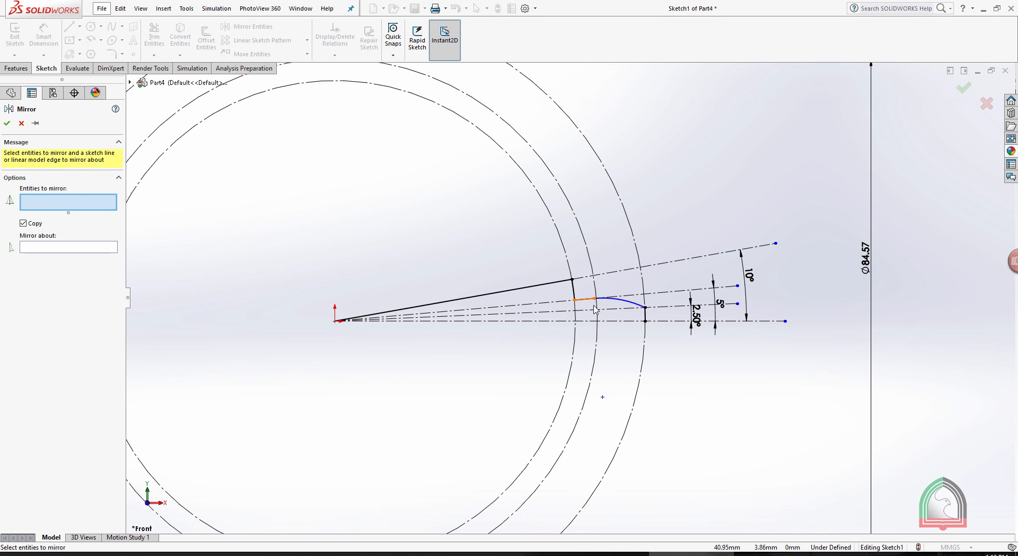
pyautogui.scroll(-5, 636, 318)
pyautogui.click(651, 249)
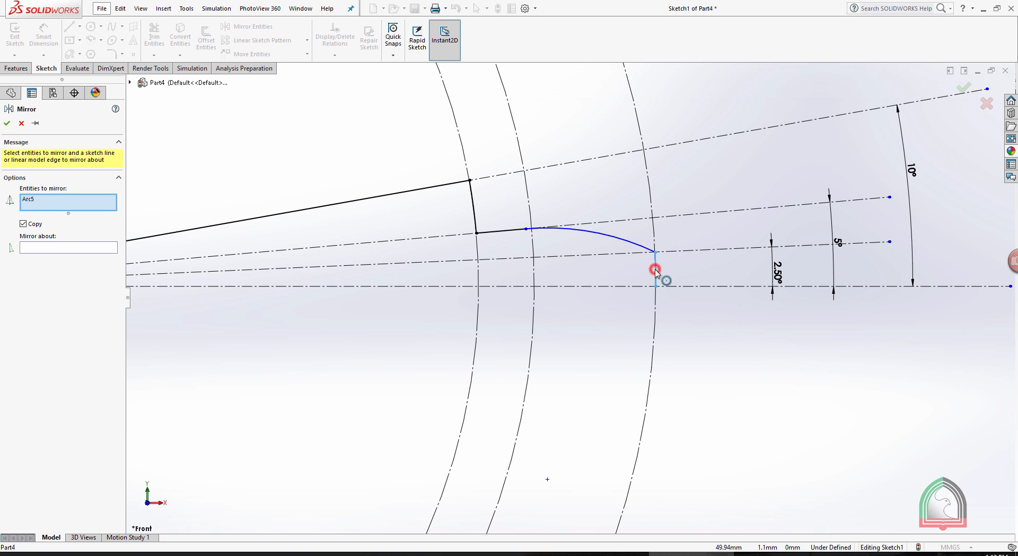
pyautogui.click(629, 245)
pyautogui.click(504, 232)
pyautogui.click(473, 202)
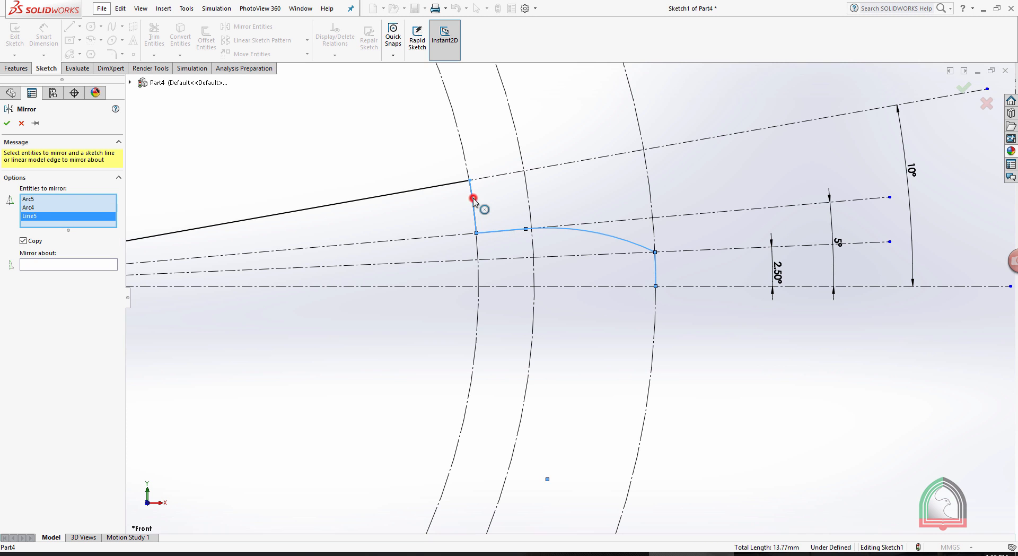
pyautogui.click(431, 188)
pyautogui.scroll(5, 352, 165)
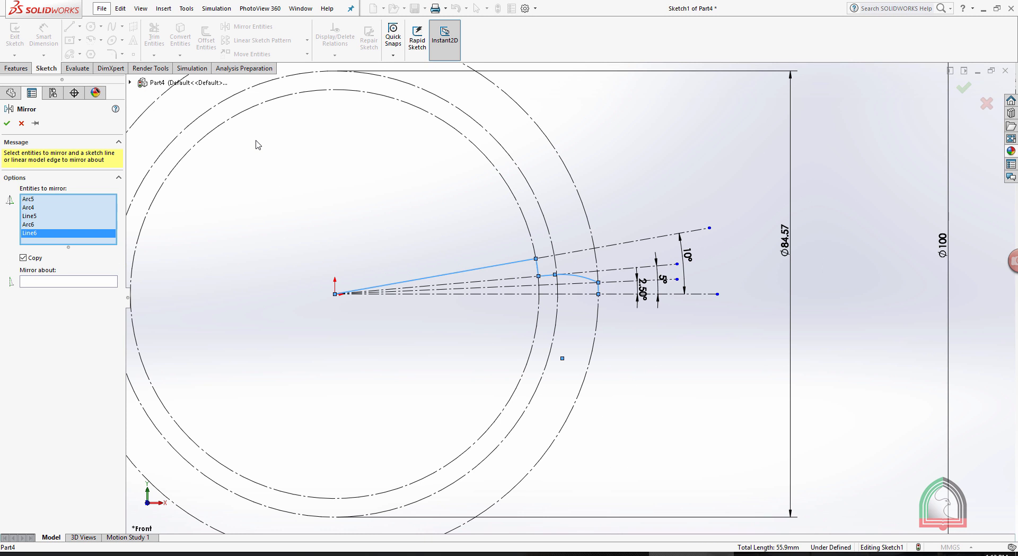
pyautogui.click(73, 280)
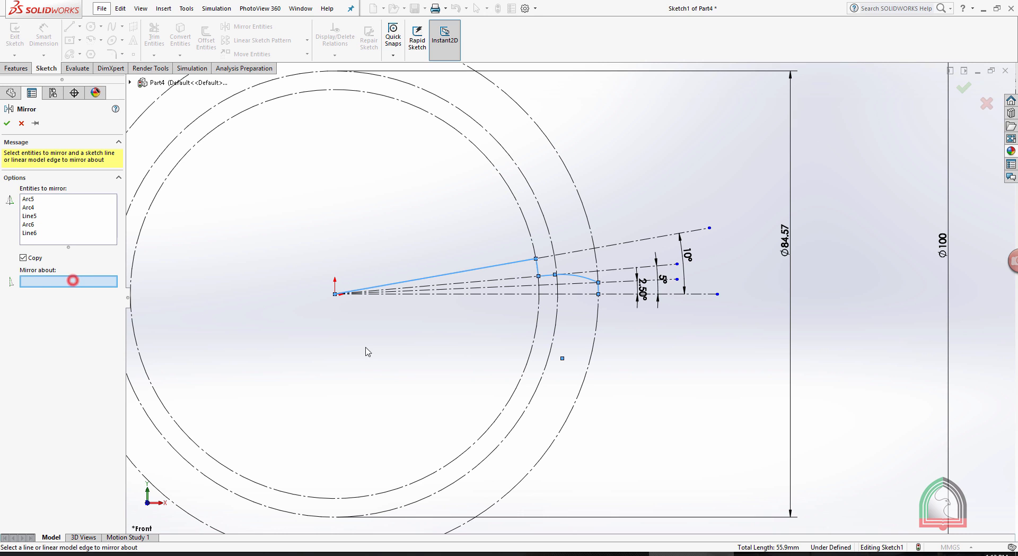
pyautogui.click(484, 296)
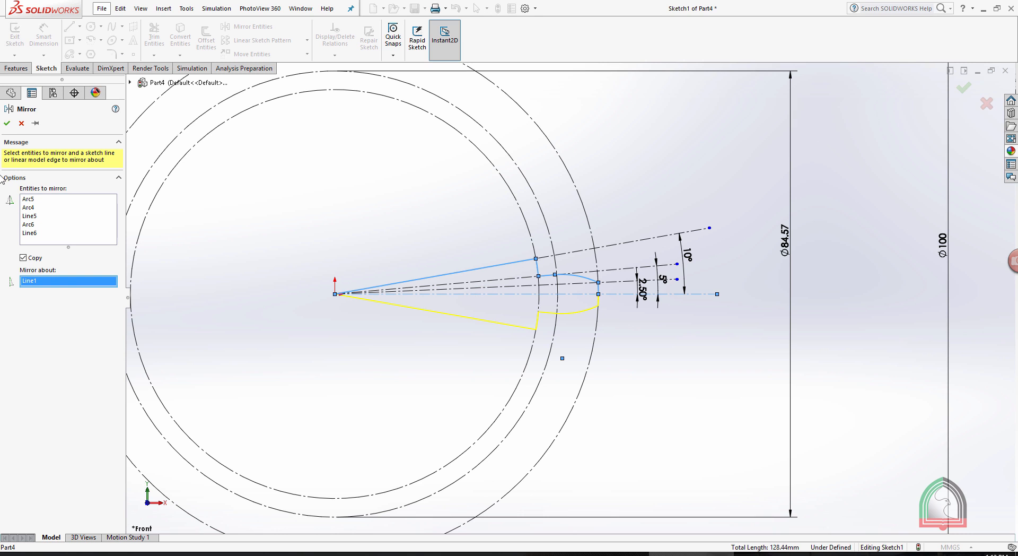
pyautogui.click(7, 124)
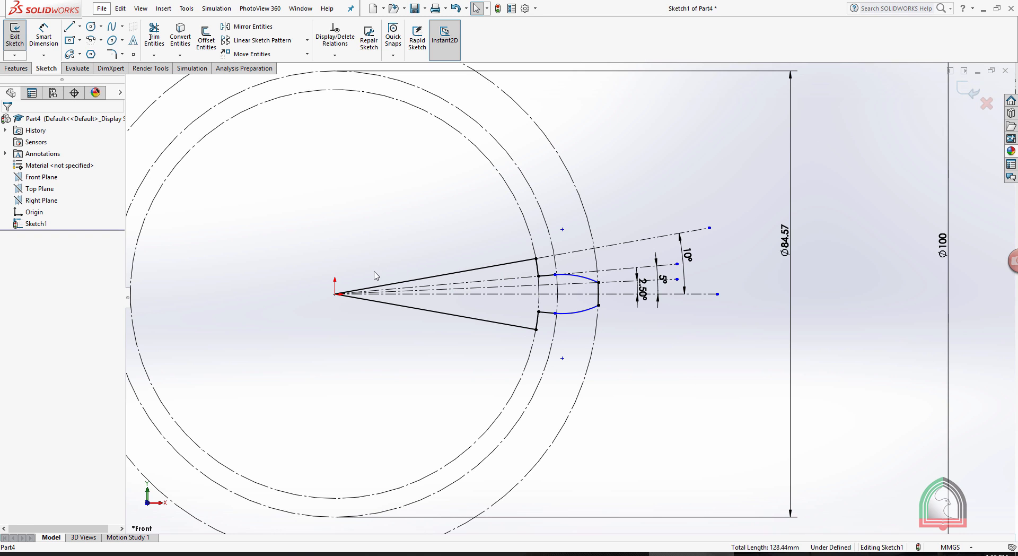
# Exit the sketch and extrude the closed tooth sector region to a blind depth of 10 mm.
pyautogui.scroll(-2, 376, 249)
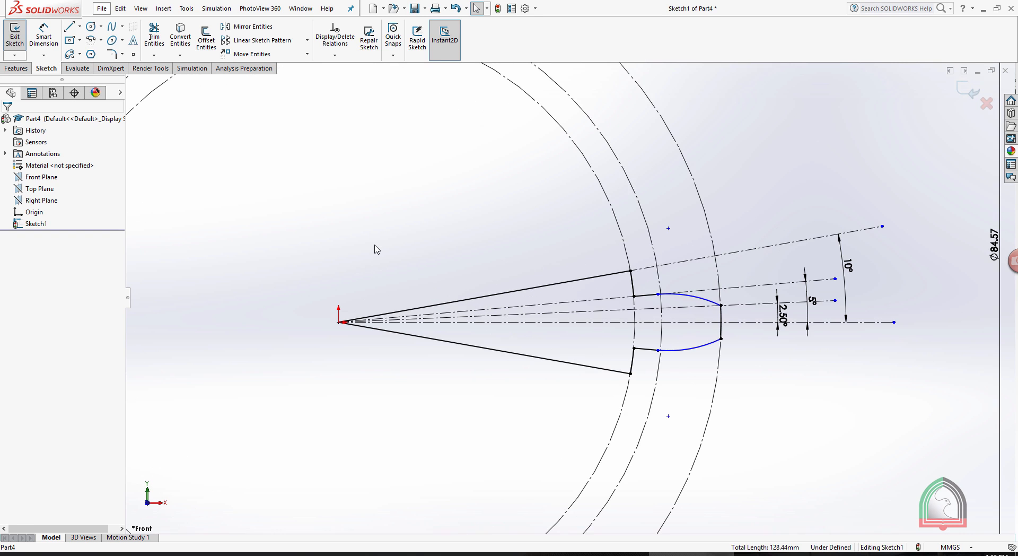
pyautogui.scroll(3, 631, 235)
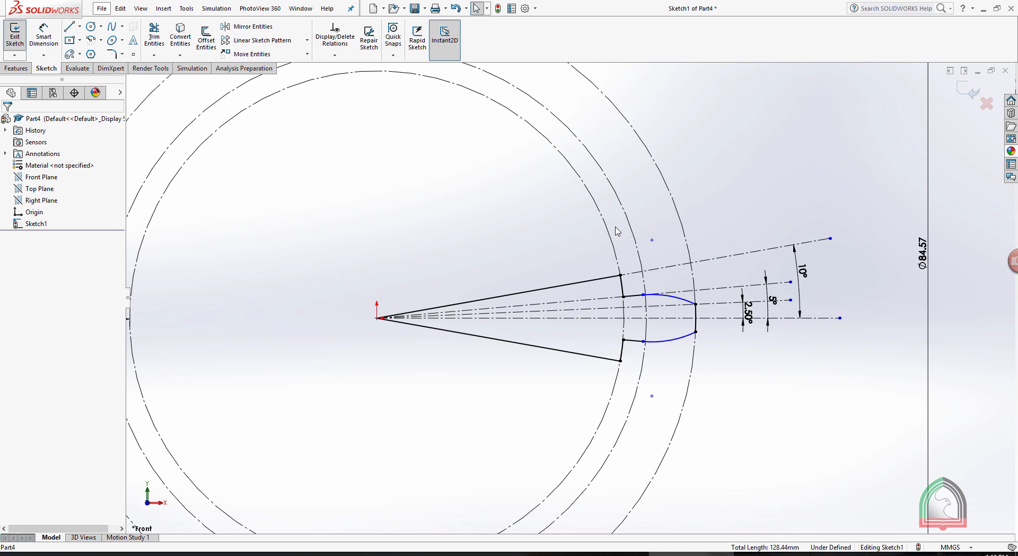
pyautogui.scroll(1, 763, 204)
pyautogui.click(971, 92)
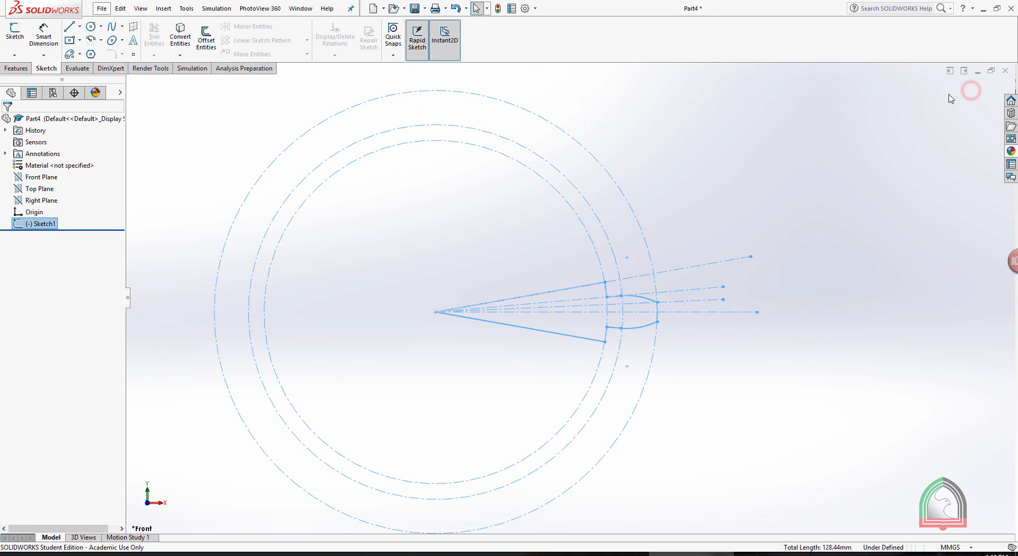
pyautogui.moveTo(972, 90); pyautogui.dragTo(771, 218, button='middle')
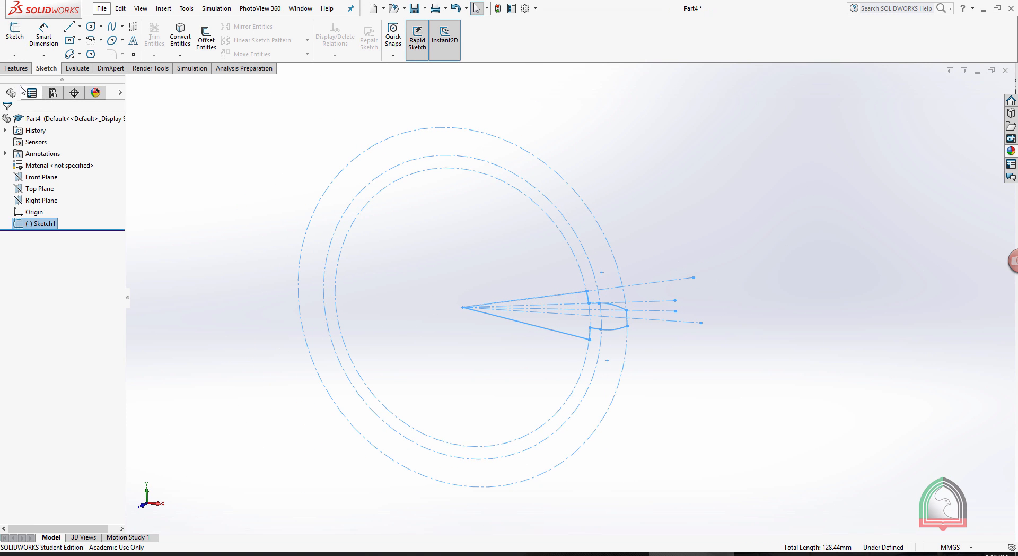
pyautogui.click(16, 68)
pyautogui.click(19, 37)
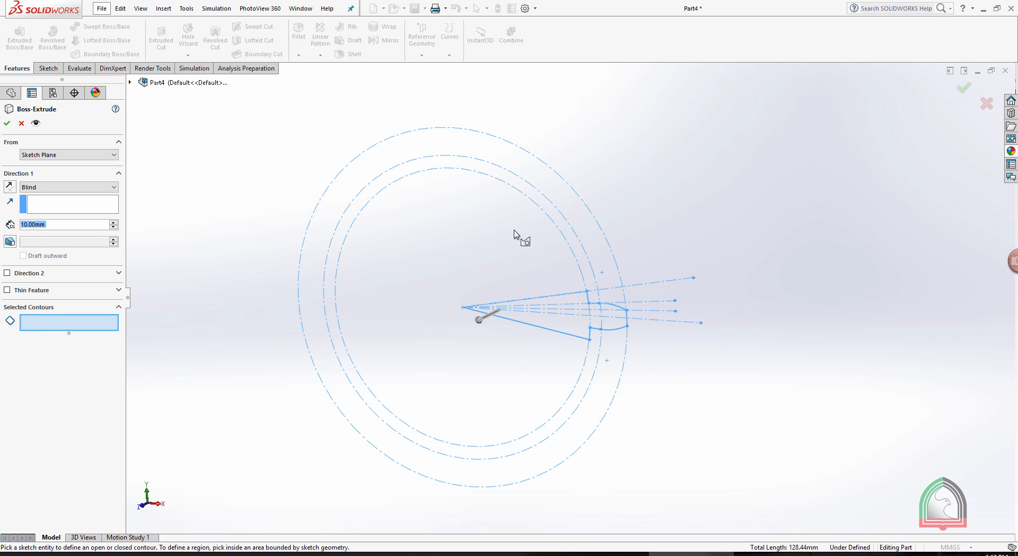
pyautogui.click(562, 324)
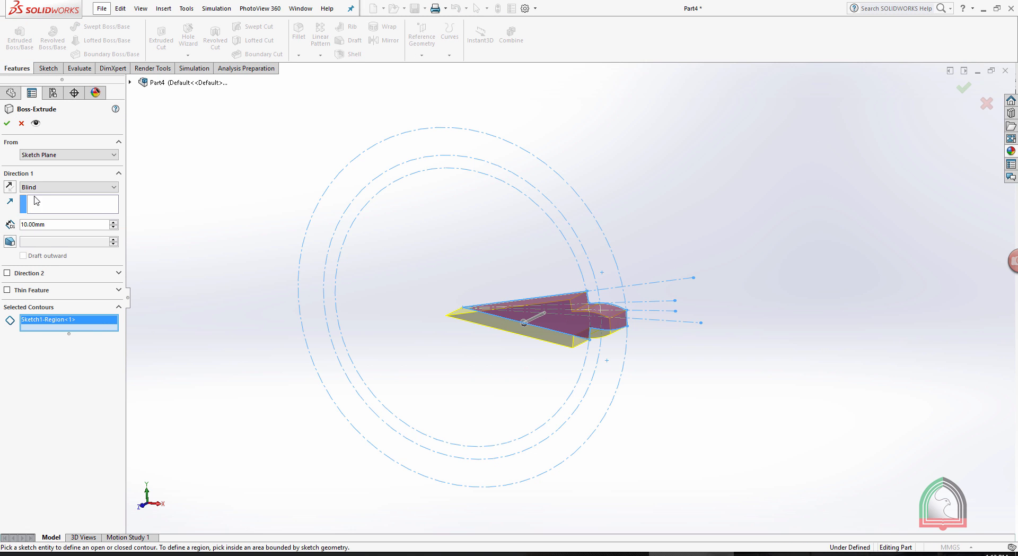
pyautogui.click(7, 123)
# Fillet the root edges on both sides of the tooth with a 1 mm symmetric radius.
pyautogui.moveTo(638, 191)
pyautogui.mouseDown(button='middle')
pyautogui.moveTo(636, 182)
pyautogui.moveTo(725, 279)
pyautogui.moveTo(656, 267)
pyautogui.mouseUp(button='middle')
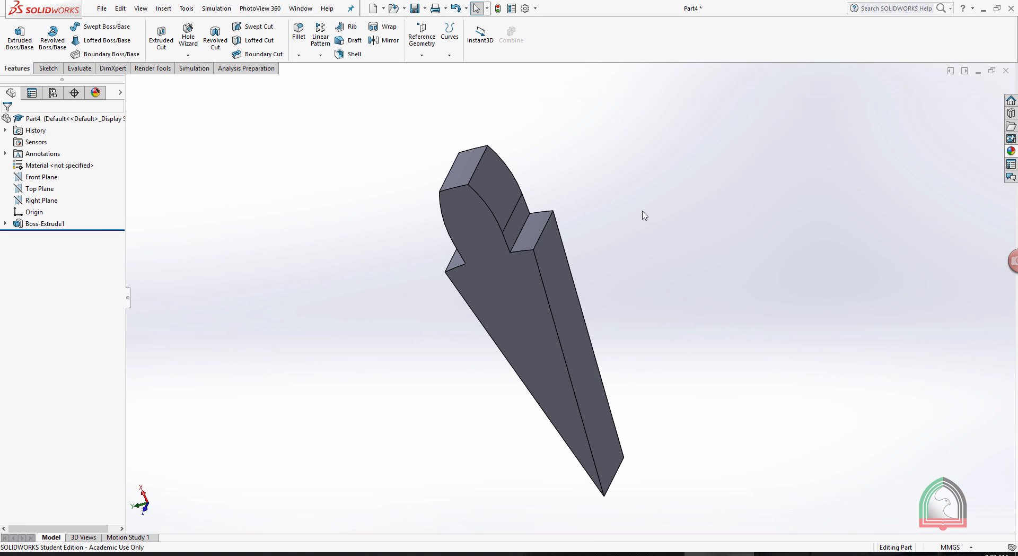
pyautogui.moveTo(643, 215); pyautogui.dragTo(592, 214, button='middle')
pyautogui.scroll(-2, 504, 233)
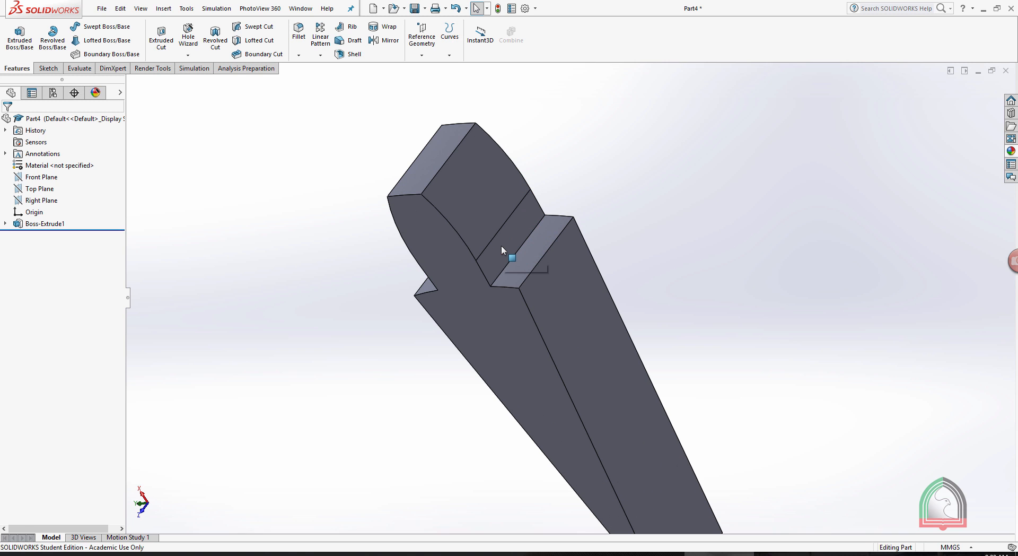
pyautogui.click(298, 54)
pyautogui.click(311, 73)
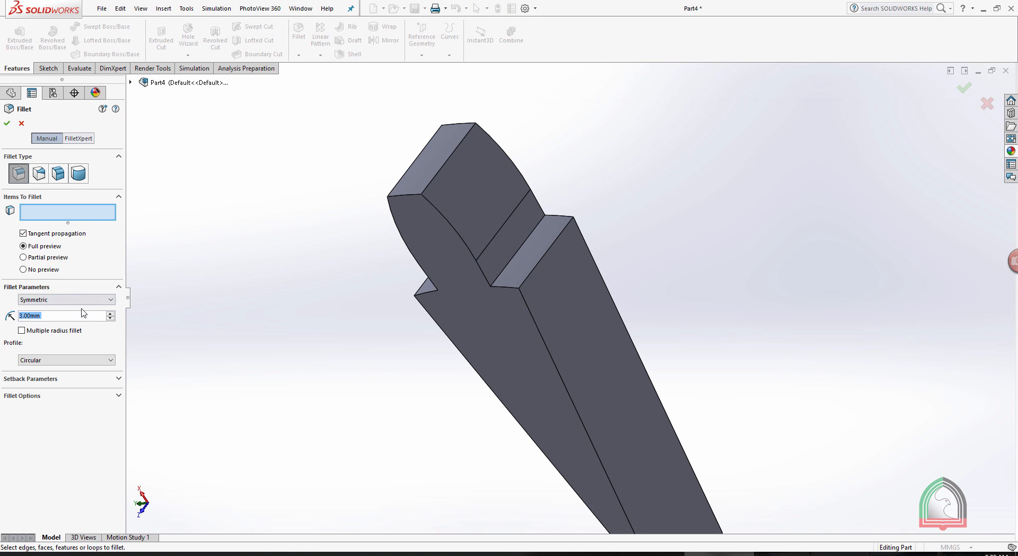
pyautogui.write('1')
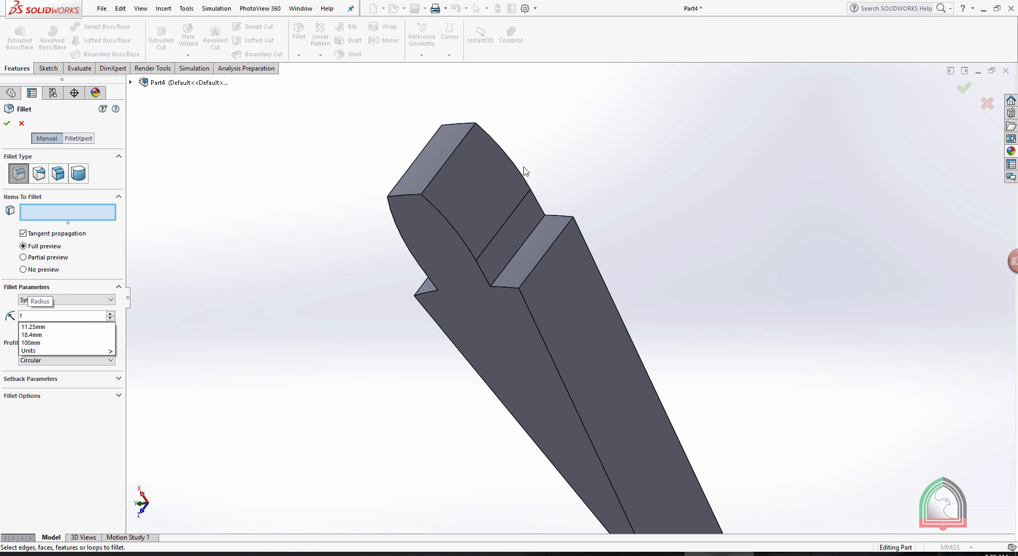
pyautogui.click(715, 139)
pyautogui.click(523, 247)
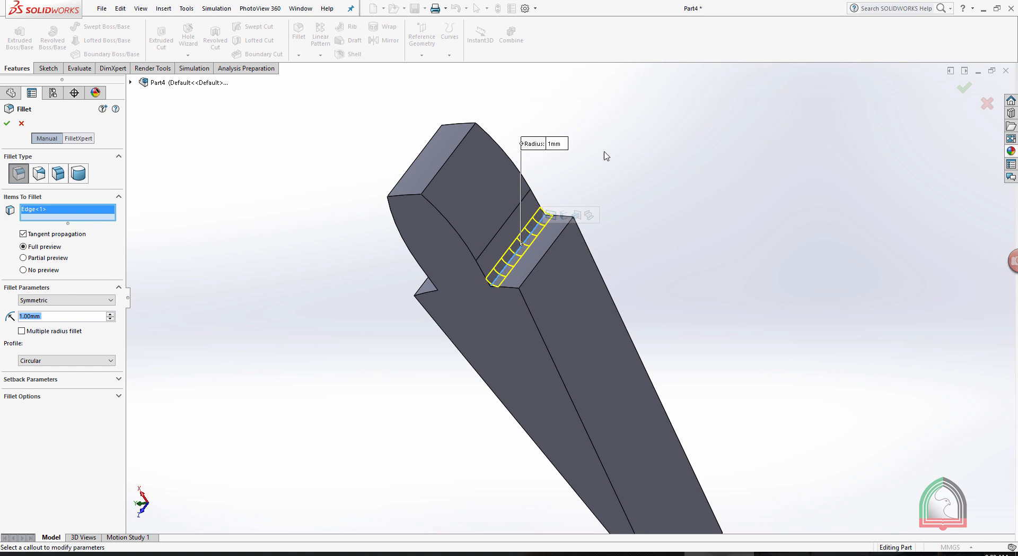
pyautogui.moveTo(522, 246); pyautogui.dragTo(816, 223, button='middle')
pyautogui.scroll(-2, 817, 223)
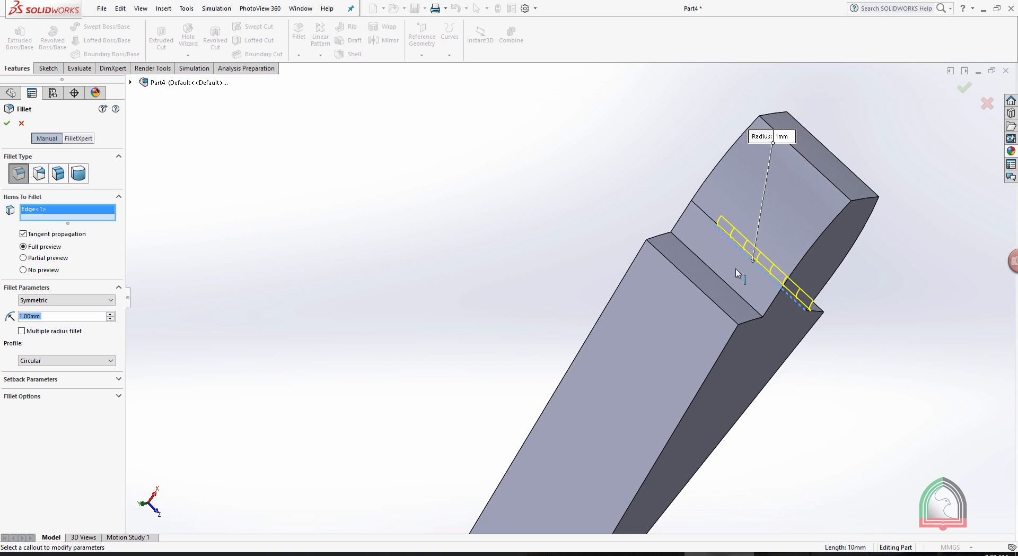
pyautogui.click(719, 283)
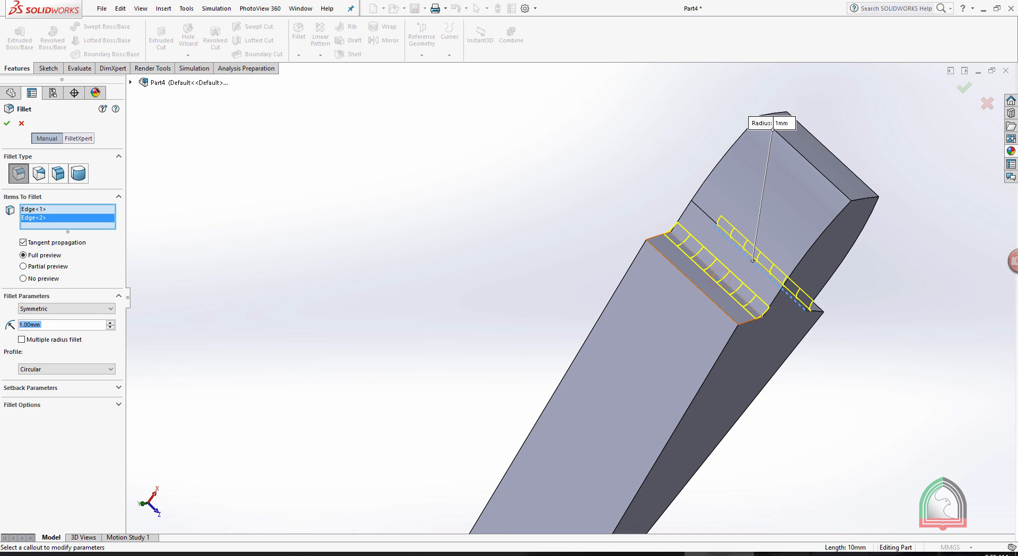
pyautogui.click(7, 123)
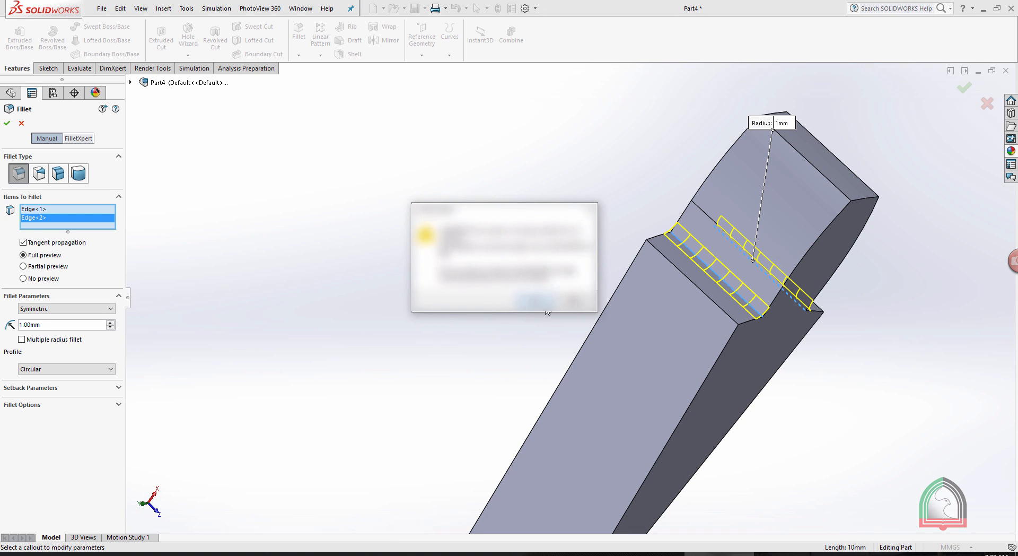
pyautogui.click(541, 303)
# Set up a circular pattern about the sector's tip edge with 18 instances and check the tooth count against the Exercise 04 data sheet.
pyautogui.moveTo(802, 300); pyautogui.dragTo(740, 284, button='middle')
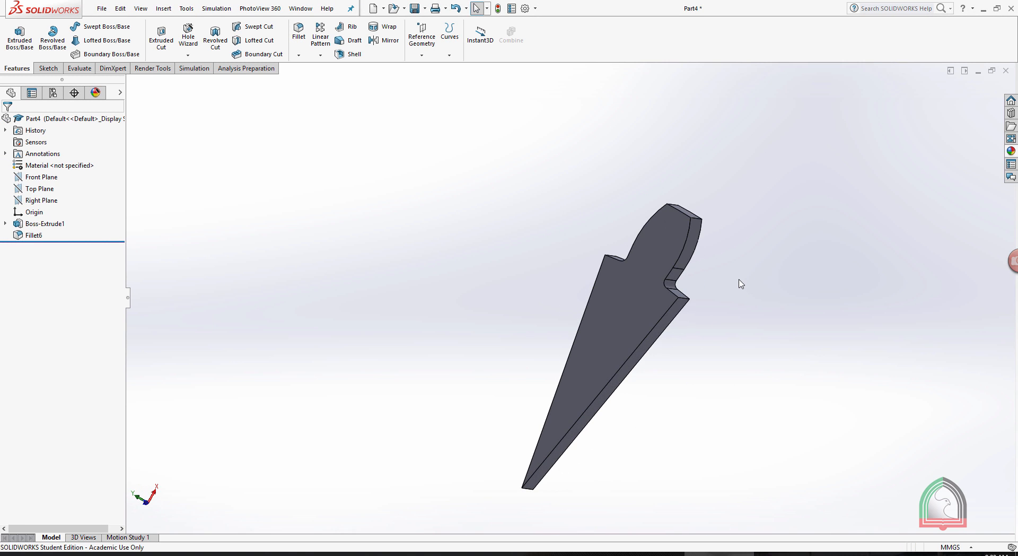
pyautogui.click(320, 55)
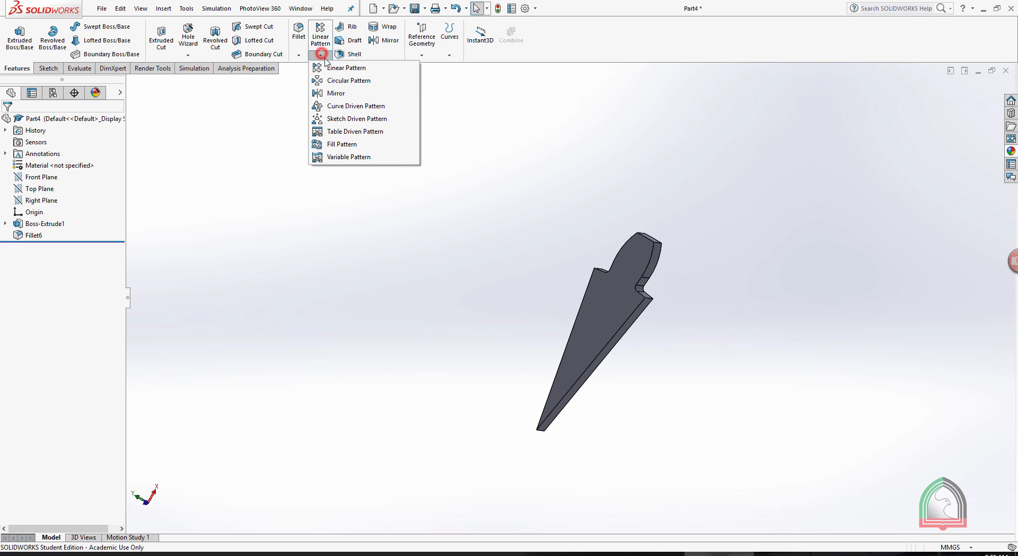
pyautogui.click(342, 82)
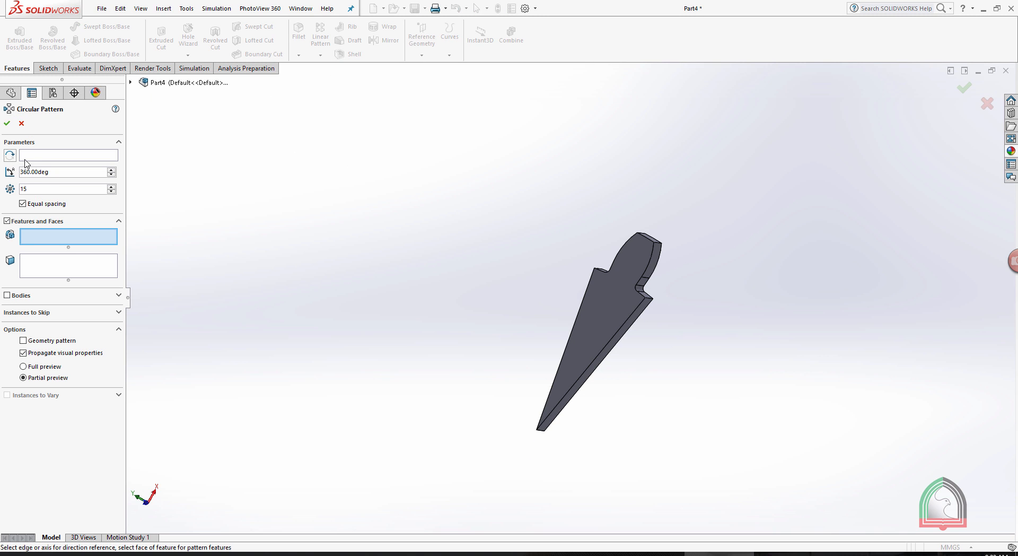
pyautogui.click(68, 155)
pyautogui.moveTo(430, 326); pyautogui.dragTo(561, 426, button='middle')
pyautogui.scroll(-3, 514, 383)
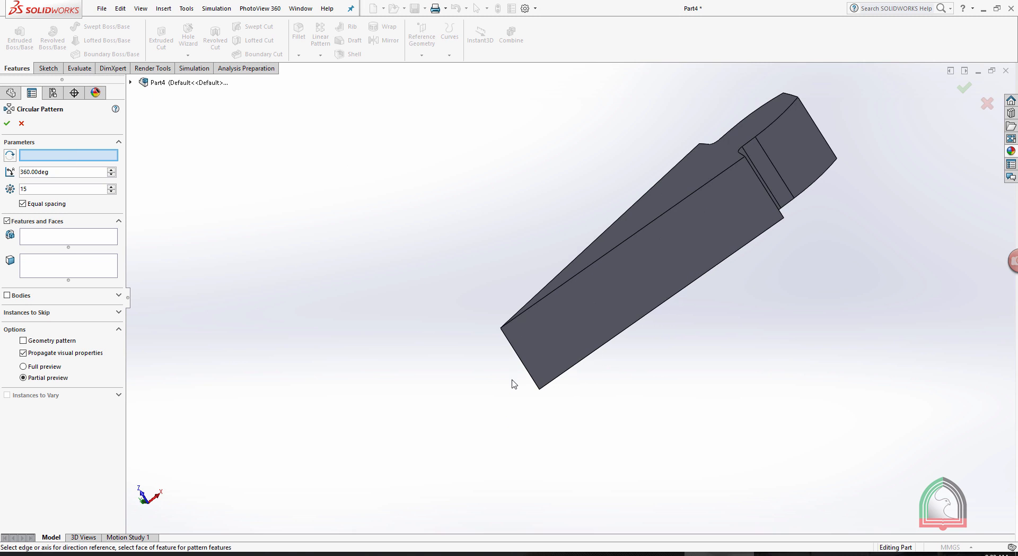
pyautogui.click(511, 352)
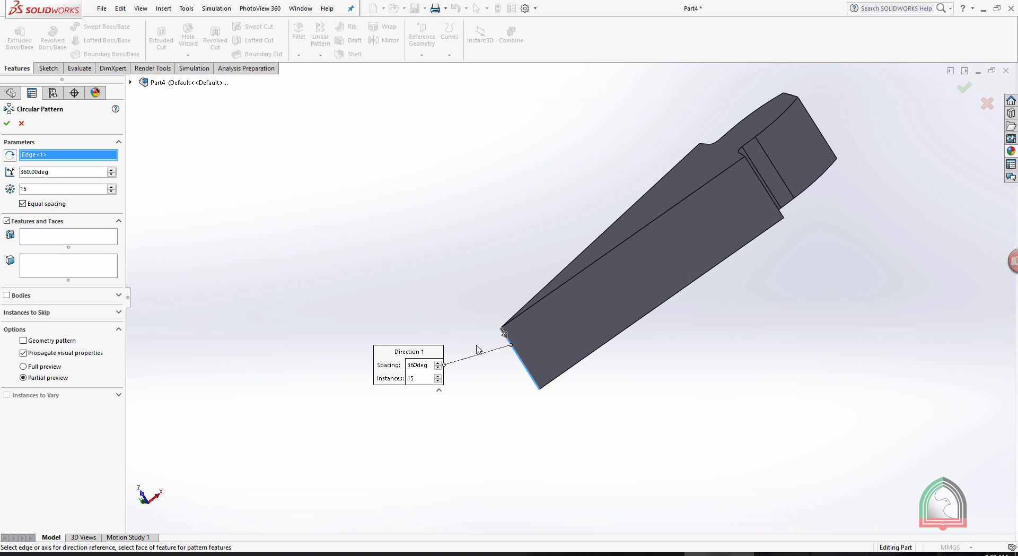
pyautogui.doubleClick(40, 189)
pyautogui.write('18')
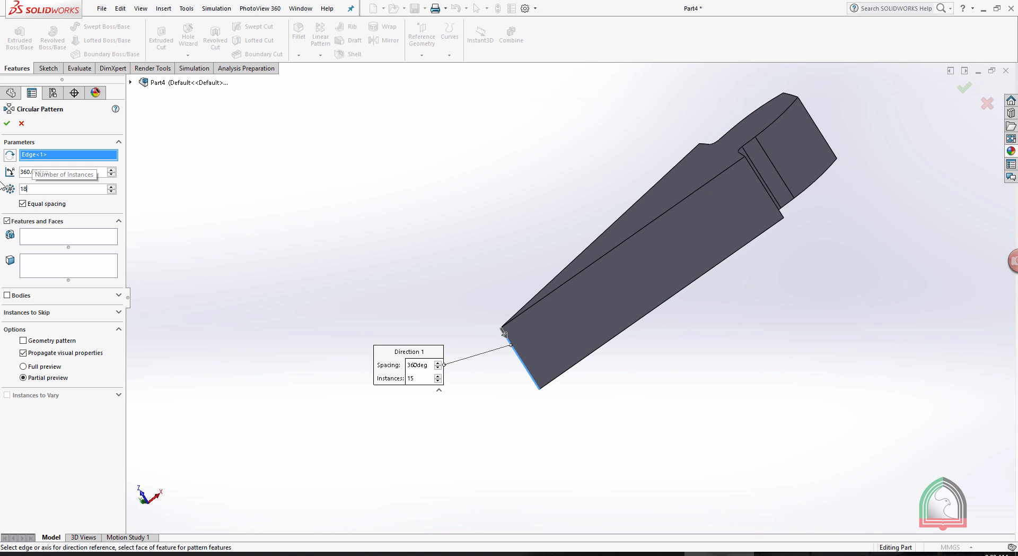
pyautogui.click(432, 235)
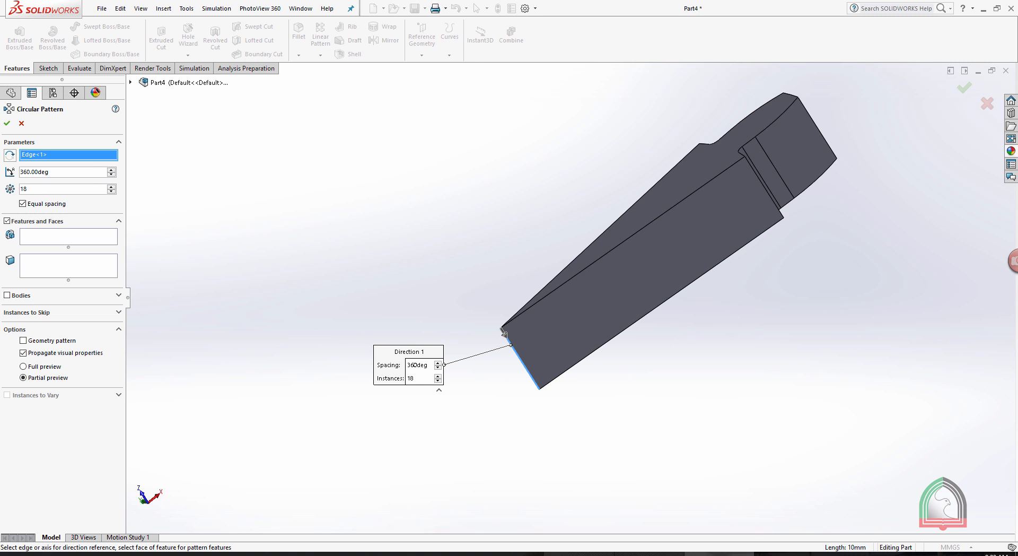
pyautogui.click(579, 554)
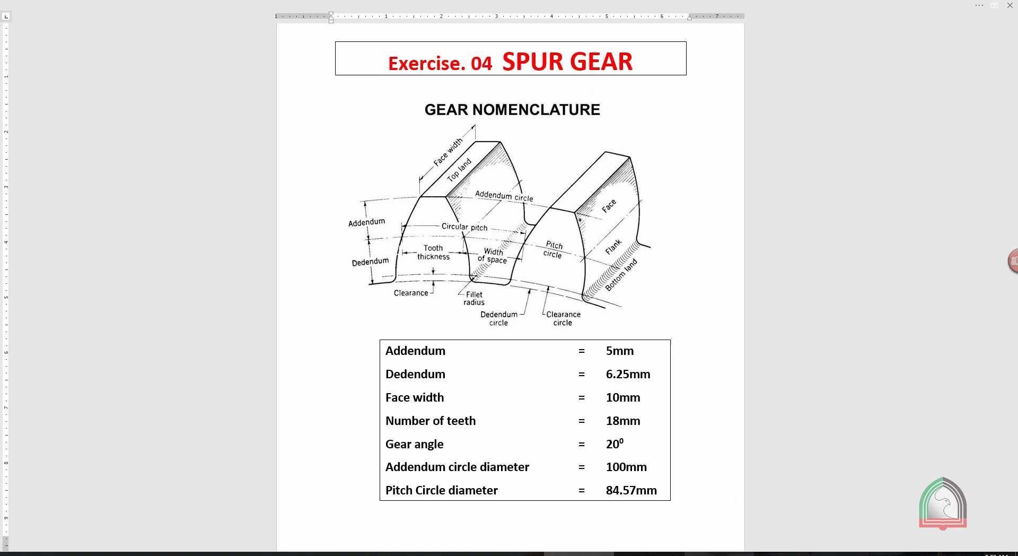
pyautogui.click(674, 553)
# Add the extruded tooth and its root fillets as the features to pattern and complete the circular pattern.
pyautogui.click(79, 239)
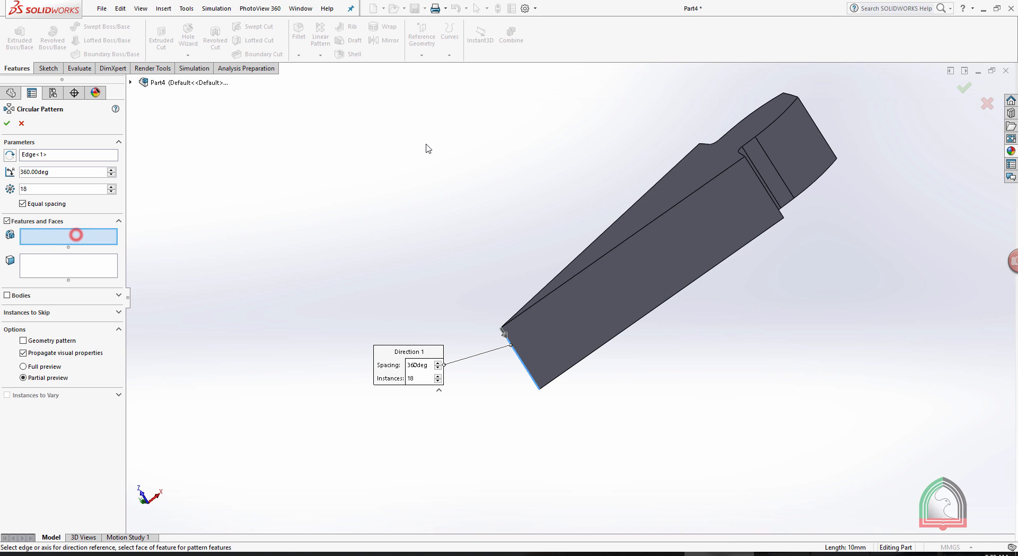
pyautogui.moveTo(425, 148); pyautogui.dragTo(462, 413, button='middle')
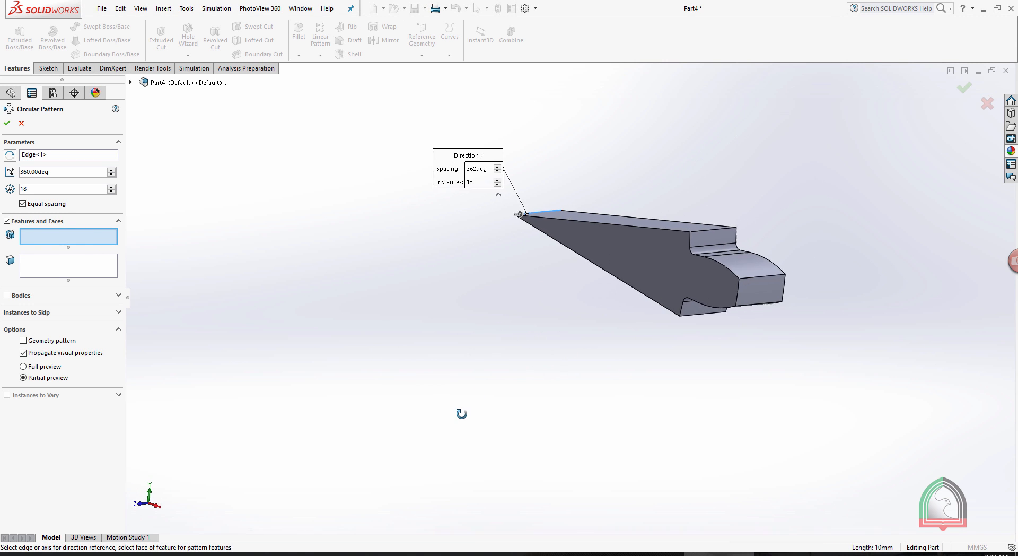
pyautogui.click(758, 265)
pyautogui.scroll(-5, 767, 245)
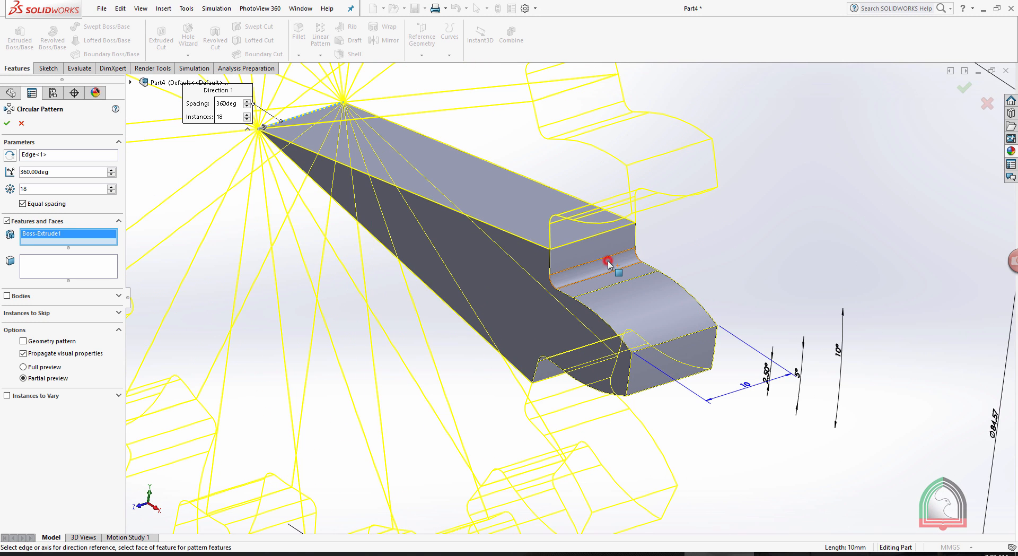
pyautogui.click(608, 264)
pyautogui.click(7, 124)
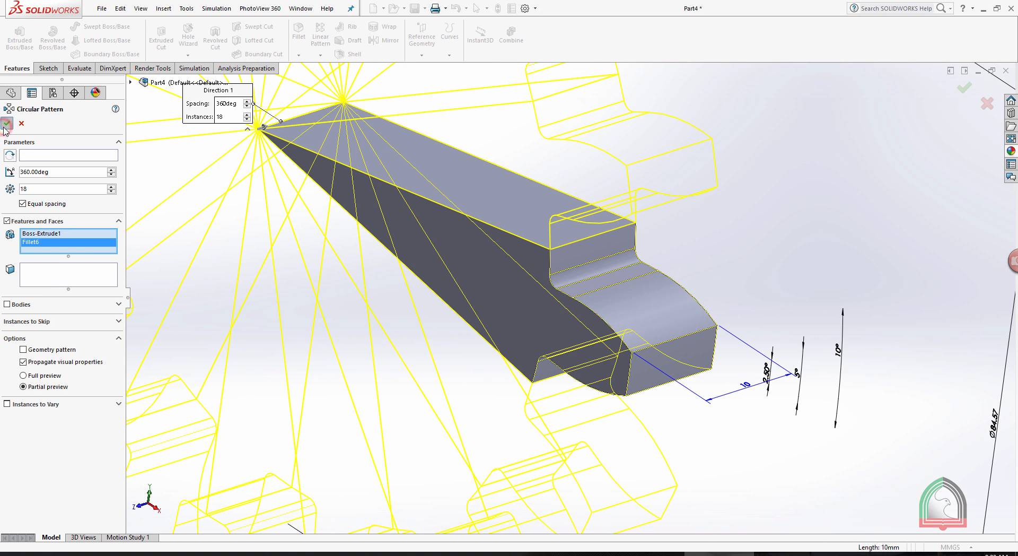
# Sketch a 25 mm diameter circle centred on the origin on the gear's flat front face.
pyautogui.scroll(6, 528, 337)
pyautogui.scroll(5, 751, 229)
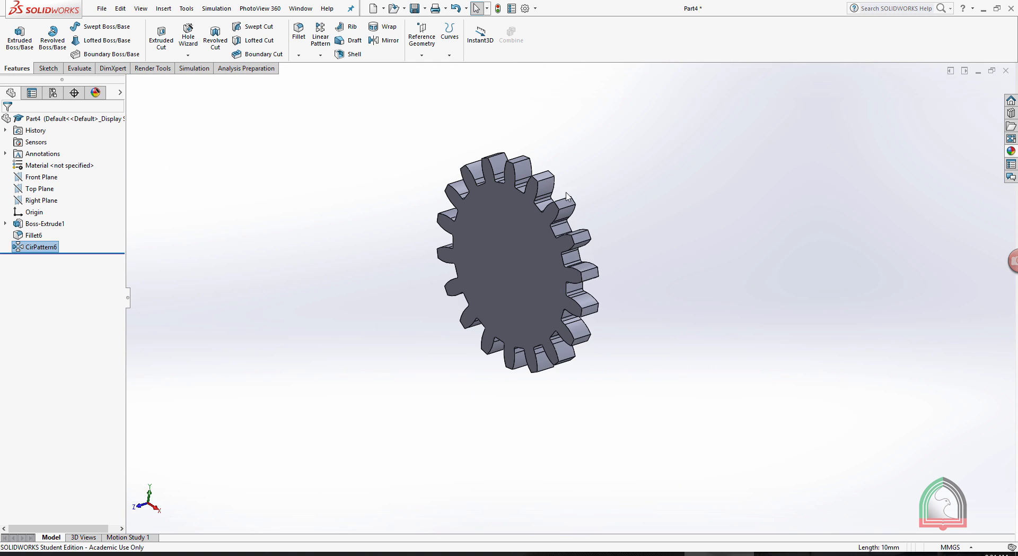
pyautogui.moveTo(567, 195); pyautogui.dragTo(607, 163, button='middle')
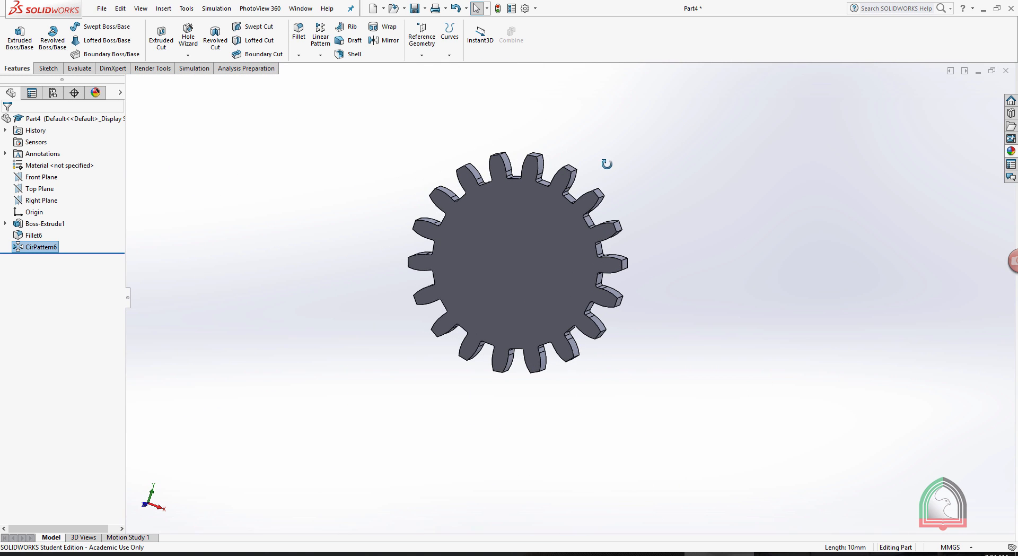
pyautogui.click(514, 253)
pyautogui.click(562, 223)
pyautogui.press('space')
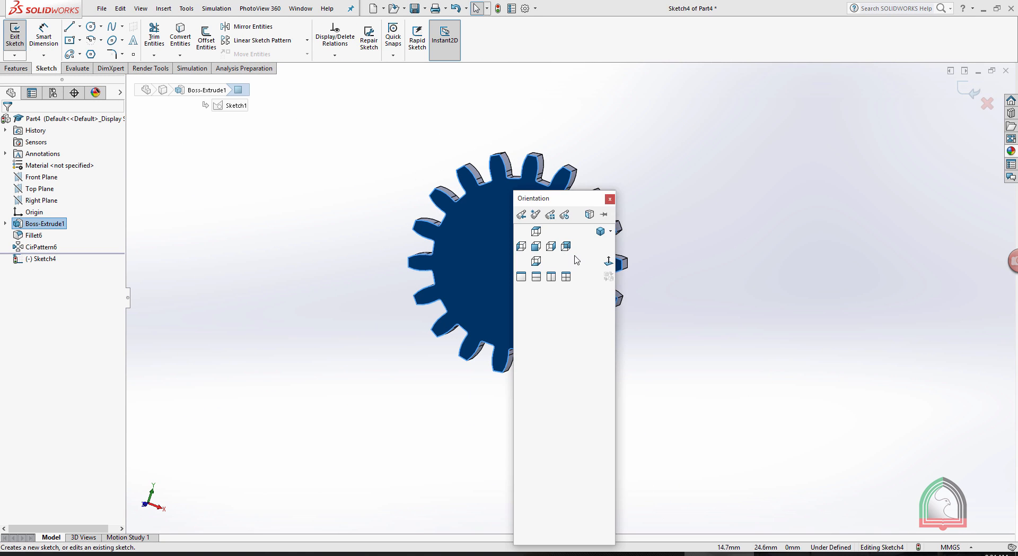
pyautogui.click(608, 261)
pyautogui.scroll(-1, 617, 322)
pyautogui.scroll(-2, 616, 326)
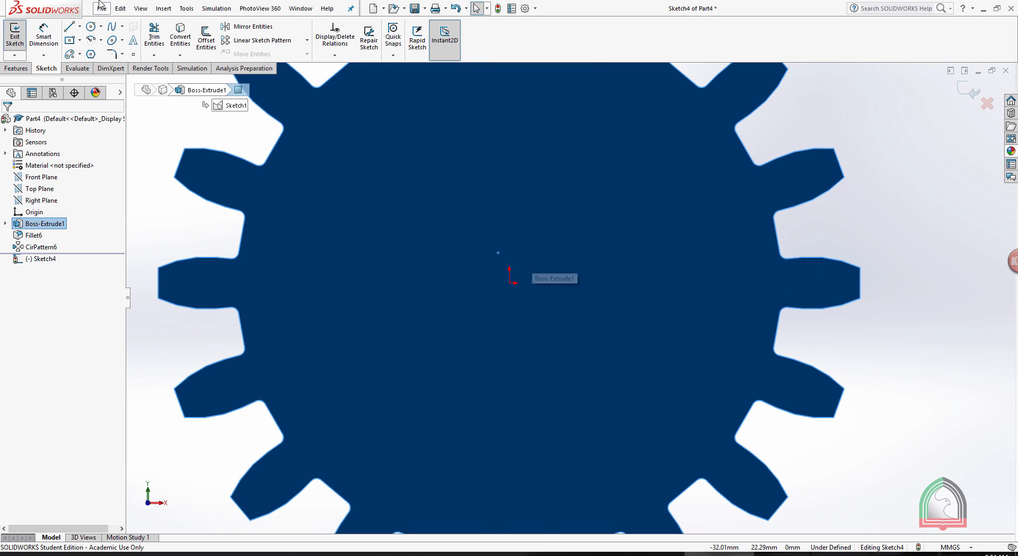
pyautogui.click(92, 26)
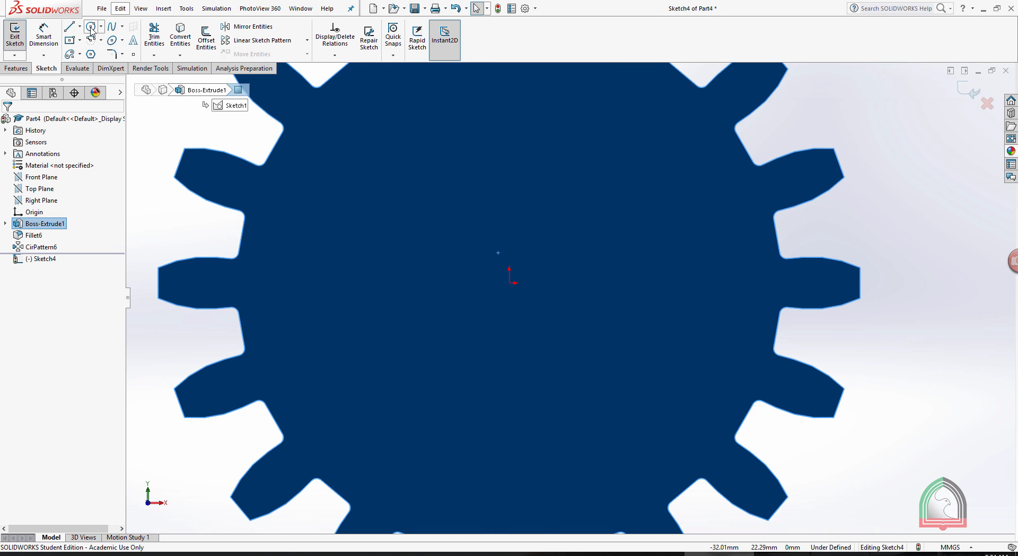
pyautogui.click(510, 282)
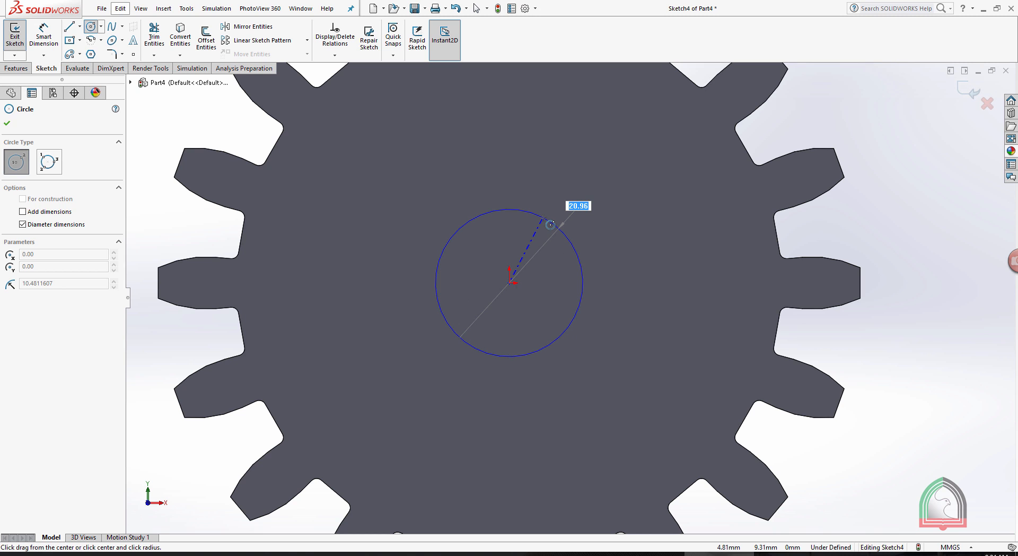
pyautogui.write('25')
pyautogui.press('Return')
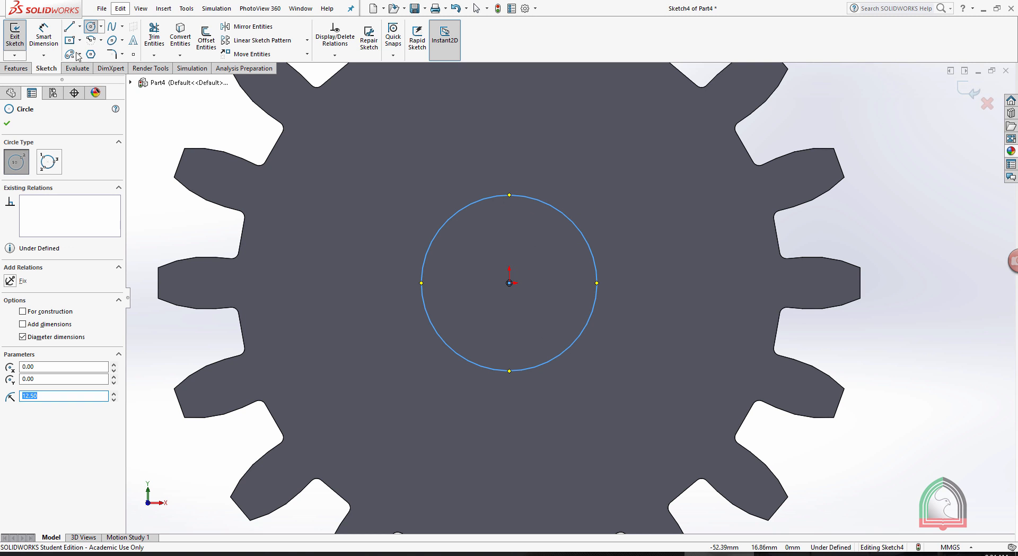
# Draw a 6 mm by 6 mm center rectangle centred on the circle's uppermost quadrant point.
pyautogui.click(80, 41)
pyautogui.click(87, 66)
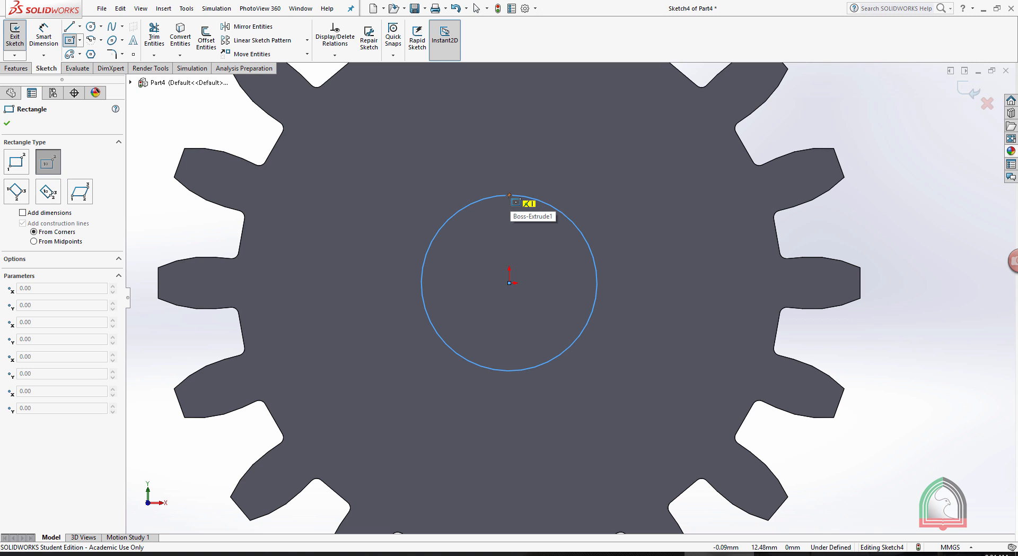
pyautogui.click(508, 195)
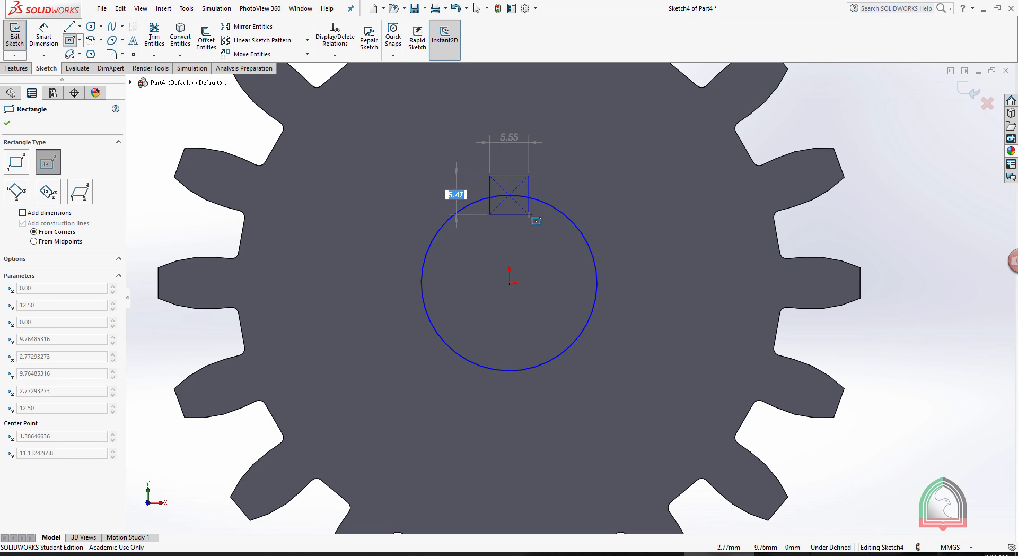
pyautogui.write('6')
pyautogui.press('Tab')
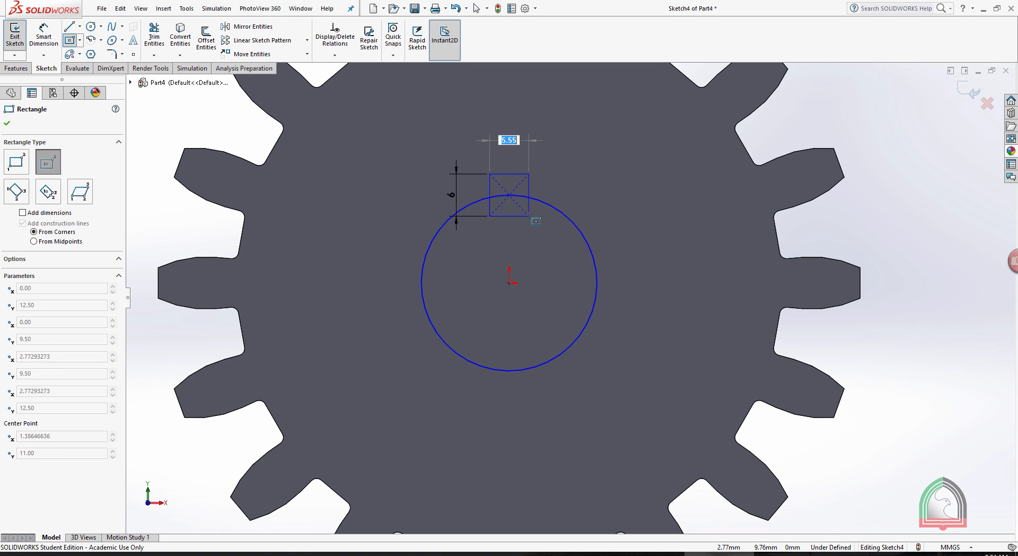
pyautogui.write('6')
pyautogui.press('Return')
pyautogui.scroll(-3, 541, 217)
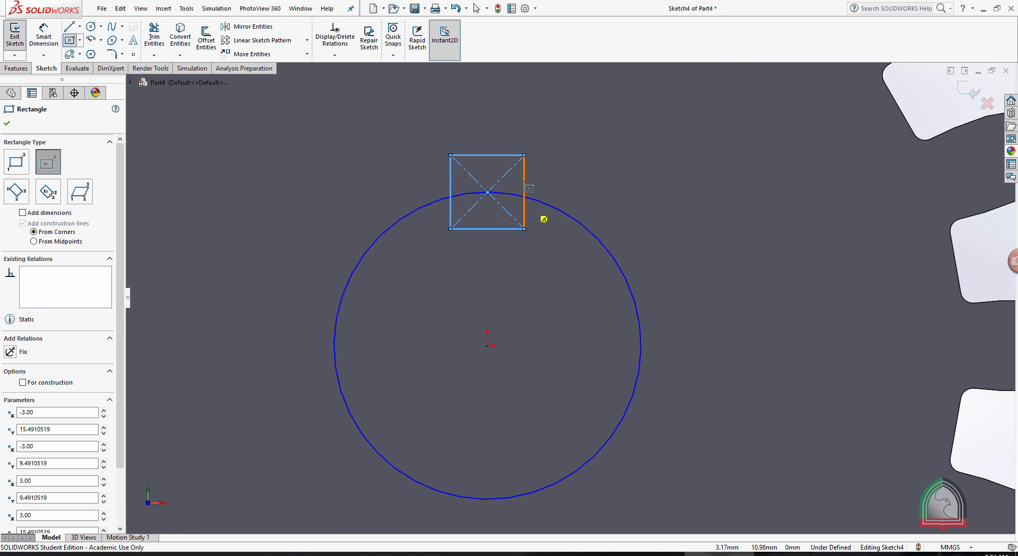
# Power-trim the overlapping parts of the circle and square to leave a single bore-and-keyway outline.
pyautogui.click(158, 37)
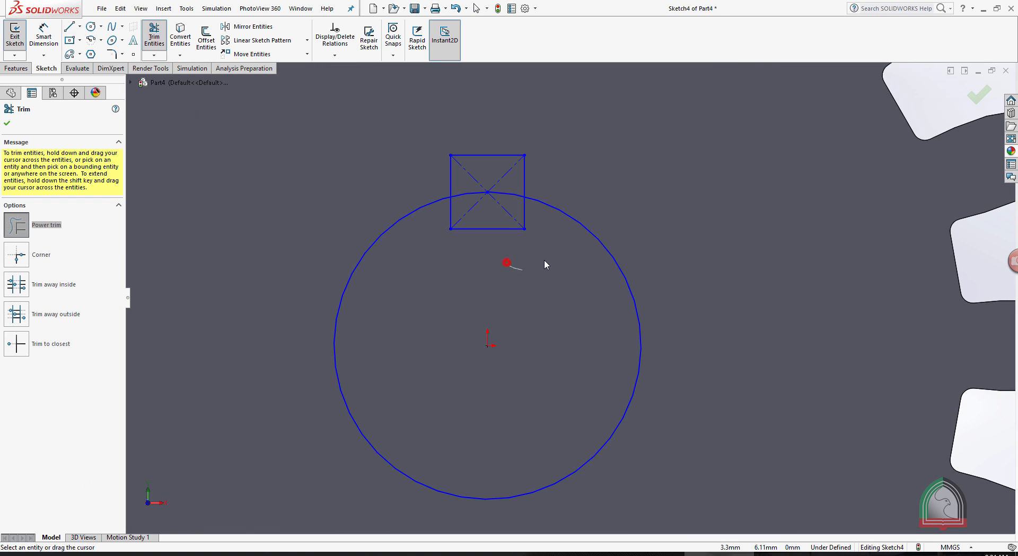
pyautogui.moveTo(493, 219)
pyautogui.mouseDown()
pyautogui.moveTo(470, 192)
pyautogui.moveTo(507, 222)
pyautogui.mouseUp()
pyautogui.click(8, 121)
pyautogui.scroll(-6, 567, 174)
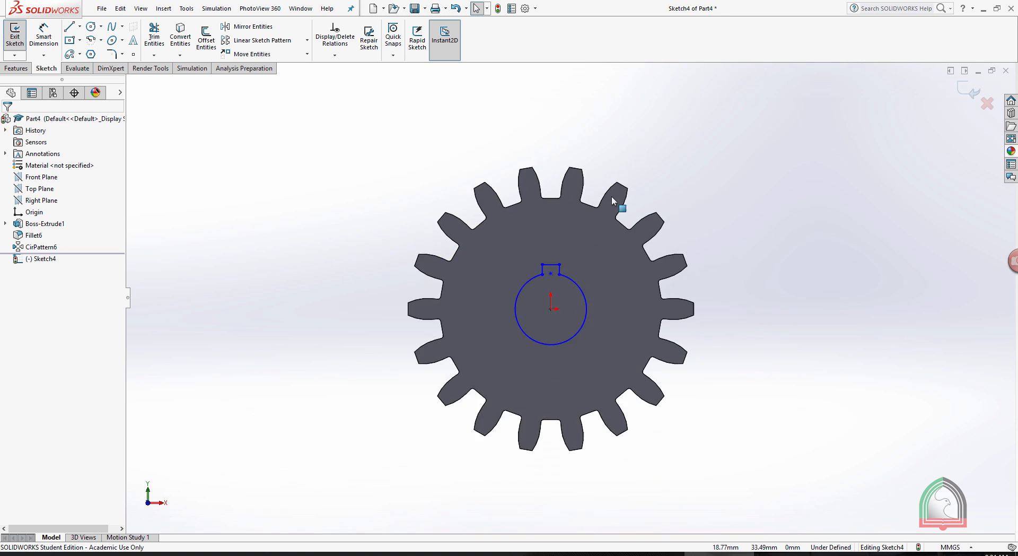
# Exit the sketch and cut the bore-and-keyway profile through the gear to a blind depth of 10 mm.
pyautogui.moveTo(731, 211); pyautogui.dragTo(683, 250, button='middle')
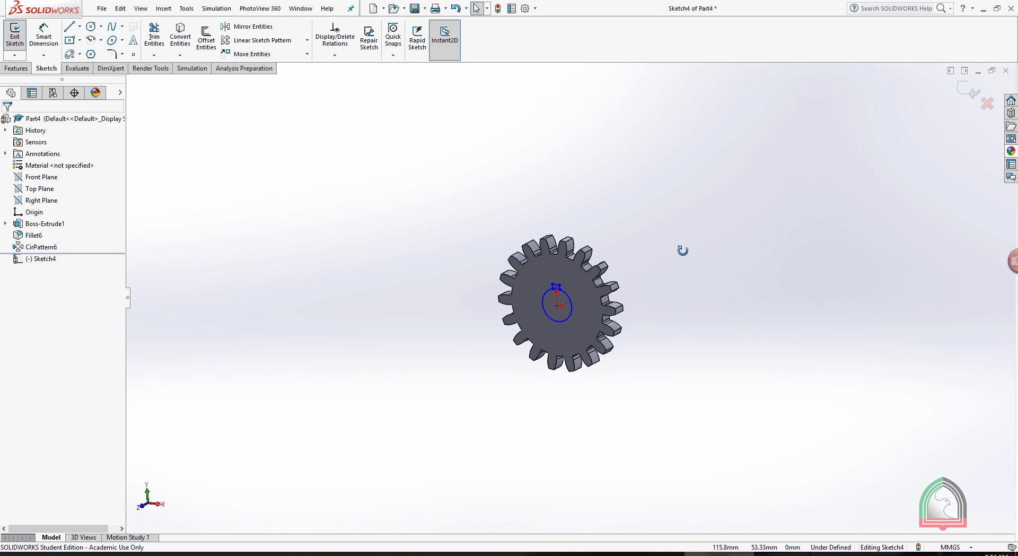
pyautogui.click(969, 90)
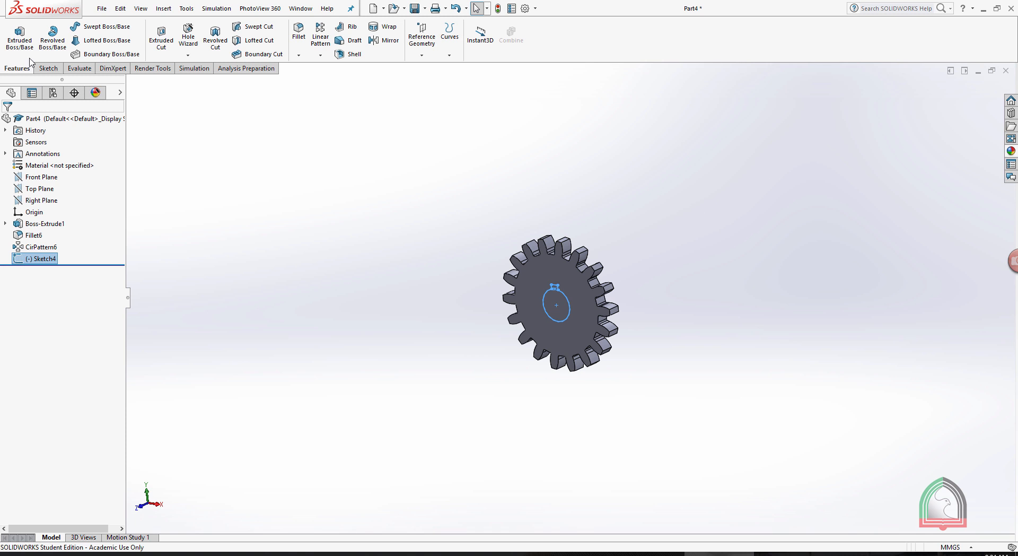
pyautogui.click(162, 38)
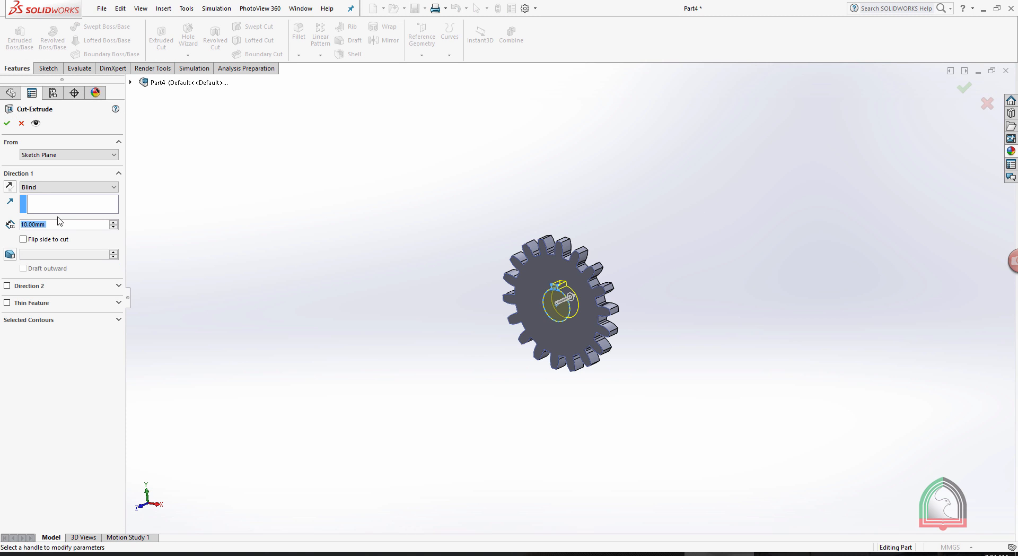
pyautogui.click(6, 123)
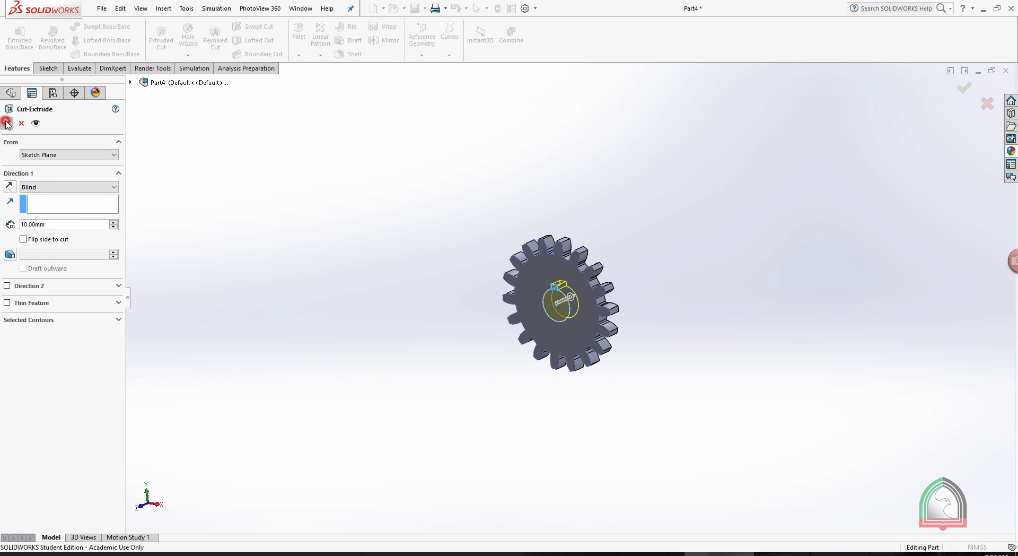
pyautogui.click(655, 195)
pyautogui.scroll(-4, 617, 265)
pyautogui.scroll(4, 608, 288)
pyautogui.scroll(-2, 608, 289)
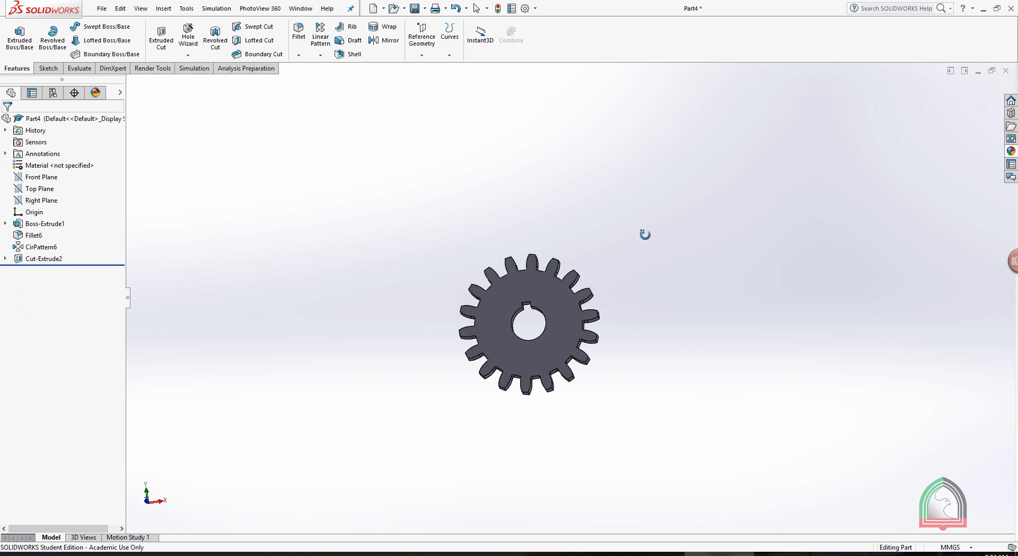
pyautogui.scroll(3, 609, 274)
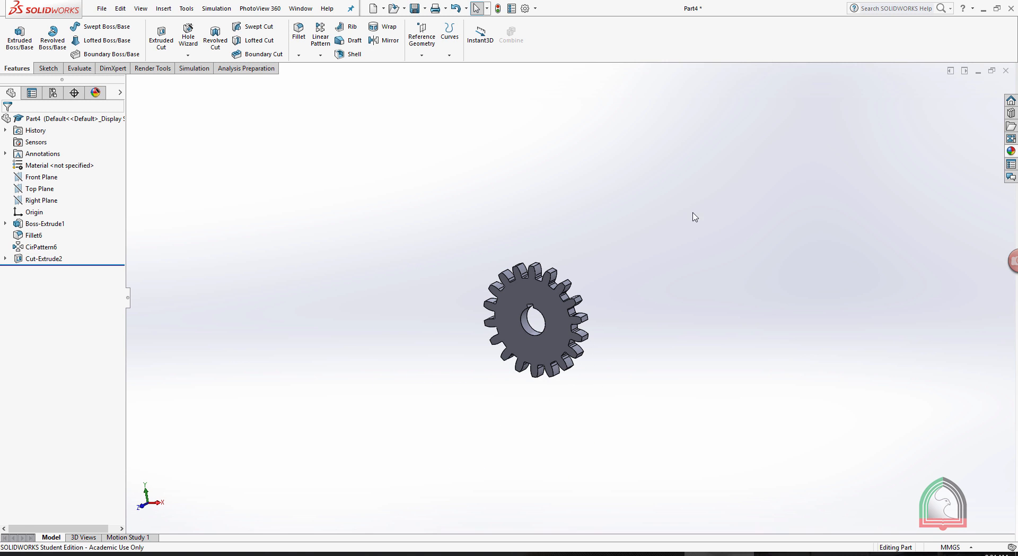
# Apply the red high gloss plastic appearance to the whole gear.
pyautogui.click(1010, 151)
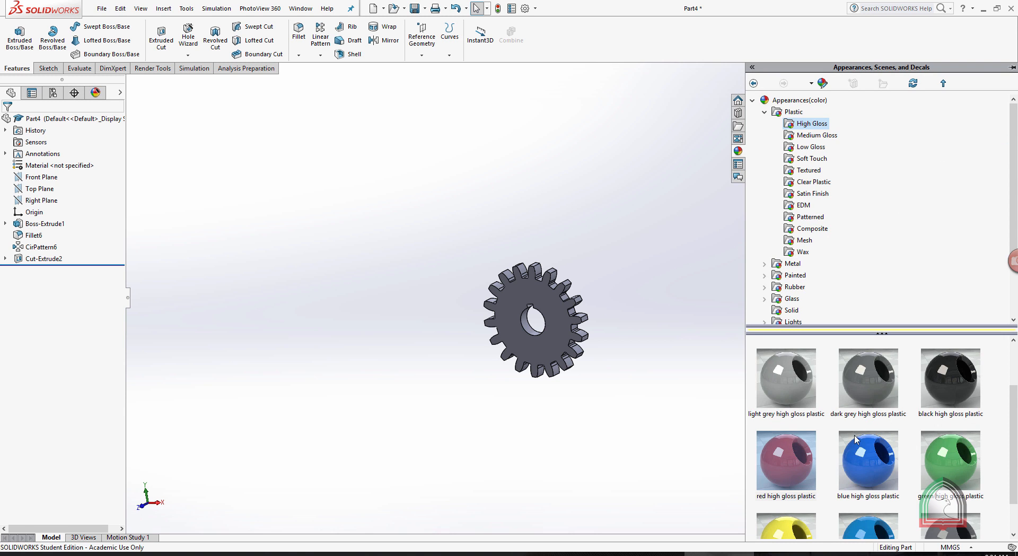
pyautogui.doubleClick(787, 459)
pyautogui.click(650, 266)
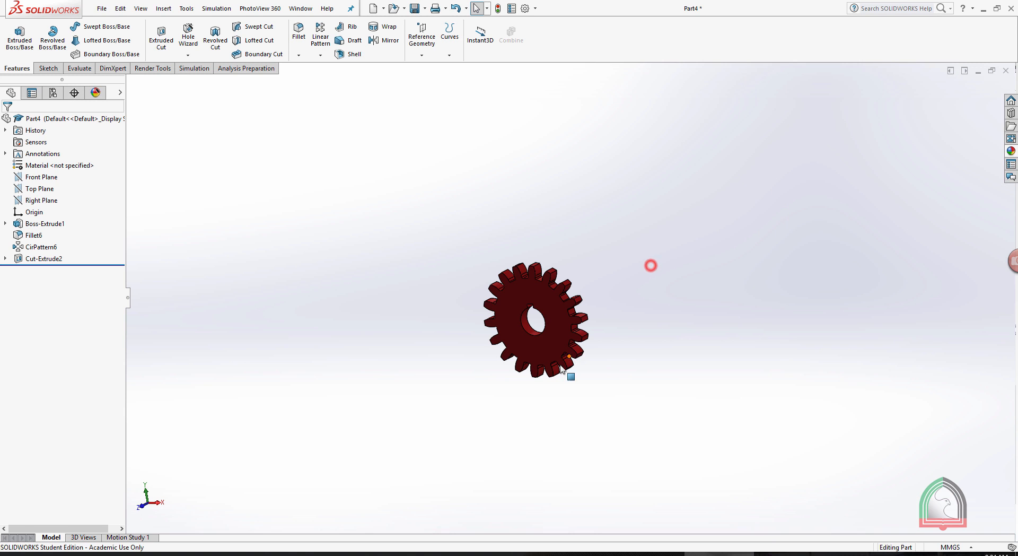
pyautogui.scroll(-4, 550, 321)
pyautogui.scroll(1, 563, 312)
pyautogui.scroll(-1, 562, 312)
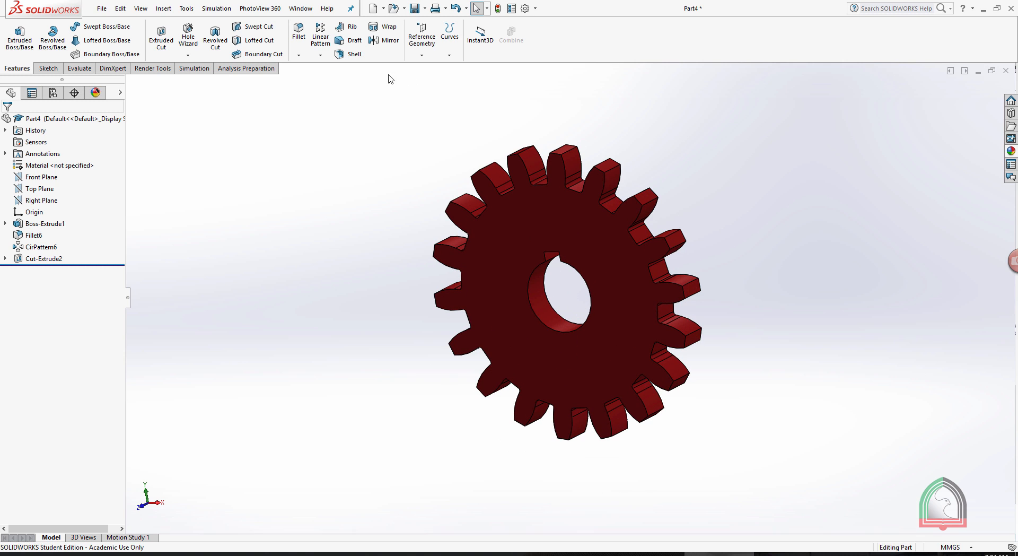
# Run a final render of the gear and change the zoom of the rendered image.
pyautogui.click(149, 69)
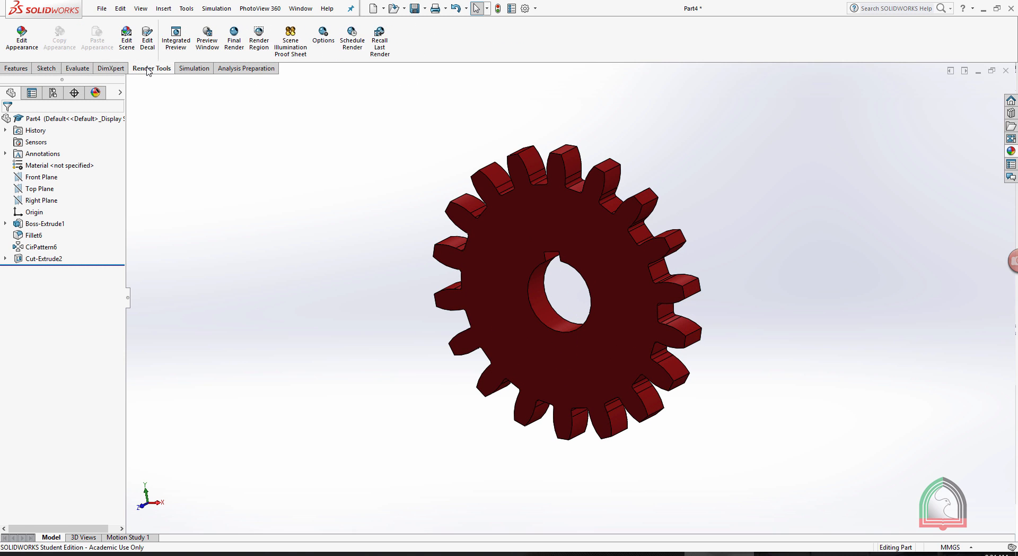
pyautogui.click(235, 34)
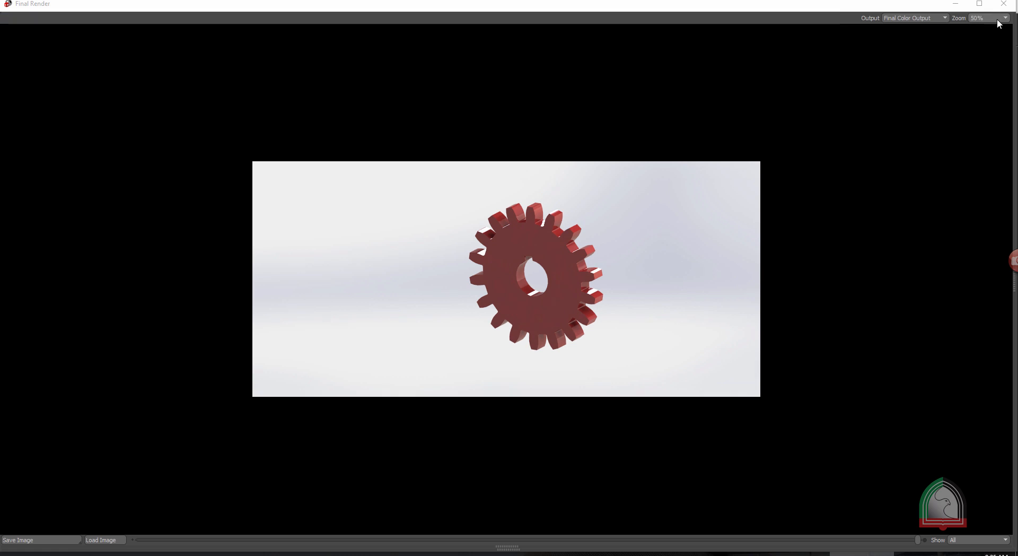
pyautogui.click(999, 18)
pyautogui.click(984, 29)
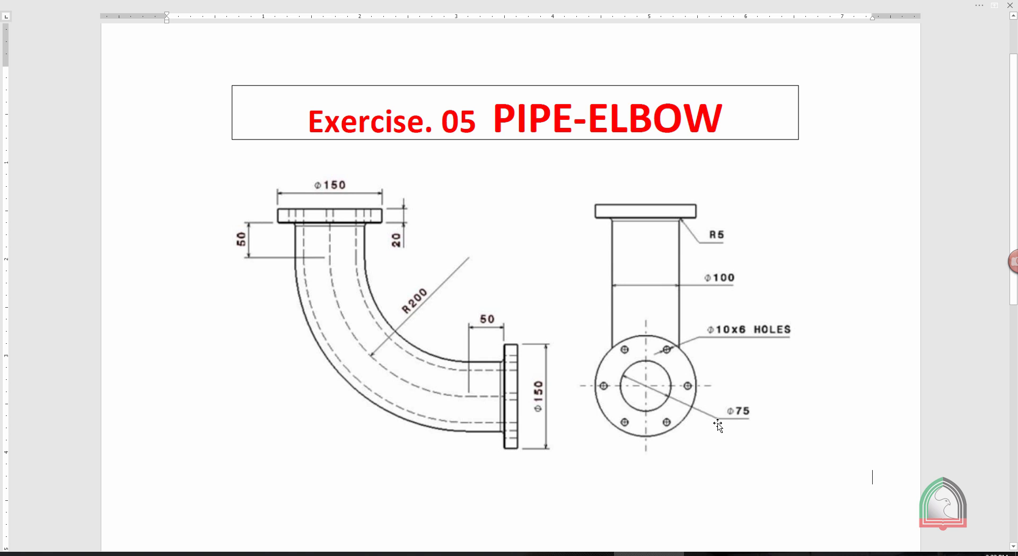
# Switch from the Exercise 05 drawing to SOLIDWORKS, create a new part and start a sketch on the Front Plane.
pyautogui.click(719, 553)
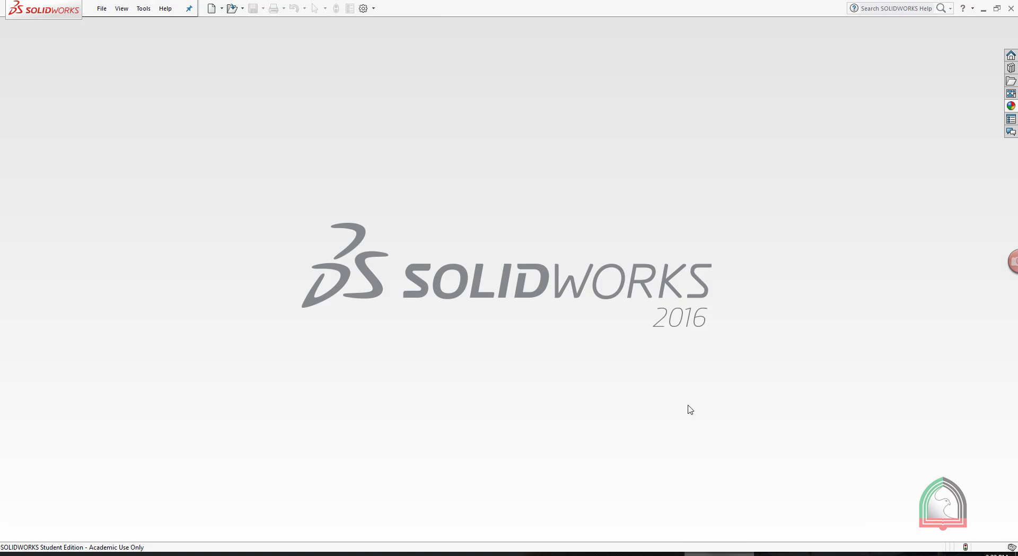
pyautogui.click(212, 9)
pyautogui.doubleClick(395, 216)
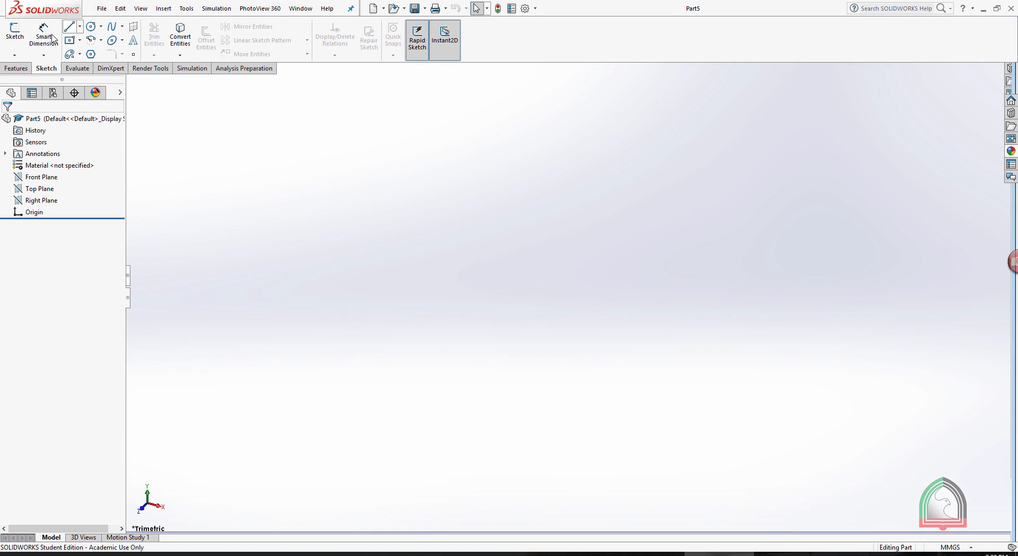
pyautogui.click(13, 55)
pyautogui.click(29, 68)
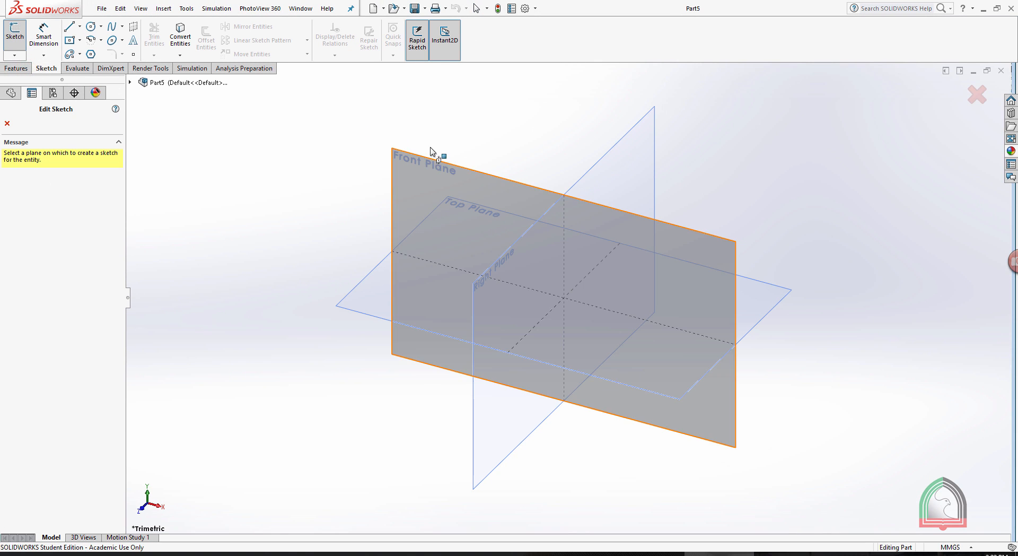
pyautogui.click(429, 161)
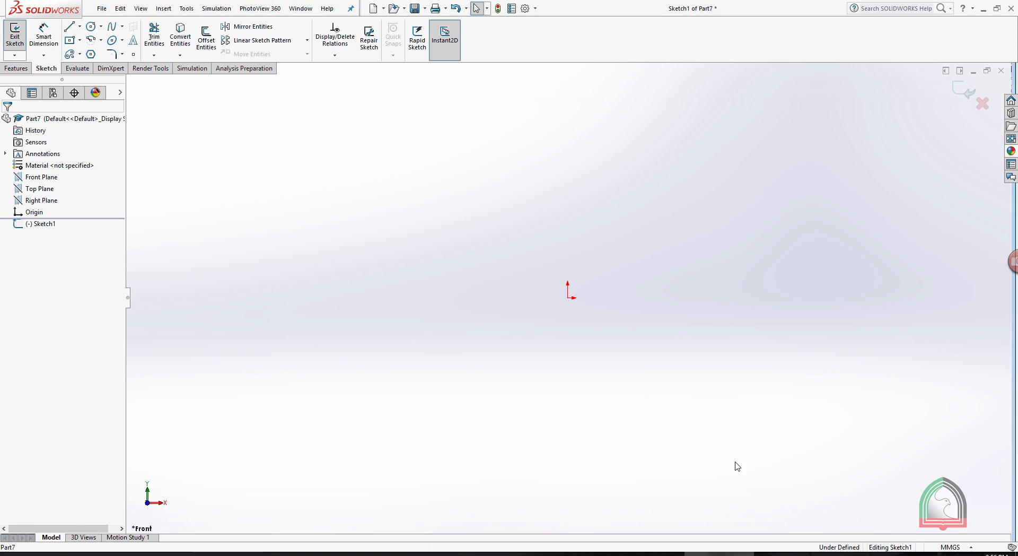
# Check the Exercise 05 pipe-elbow drawing and sketch a 200 mm horizontal line from the origin in the negative X direction.
pyautogui.click(641, 553)
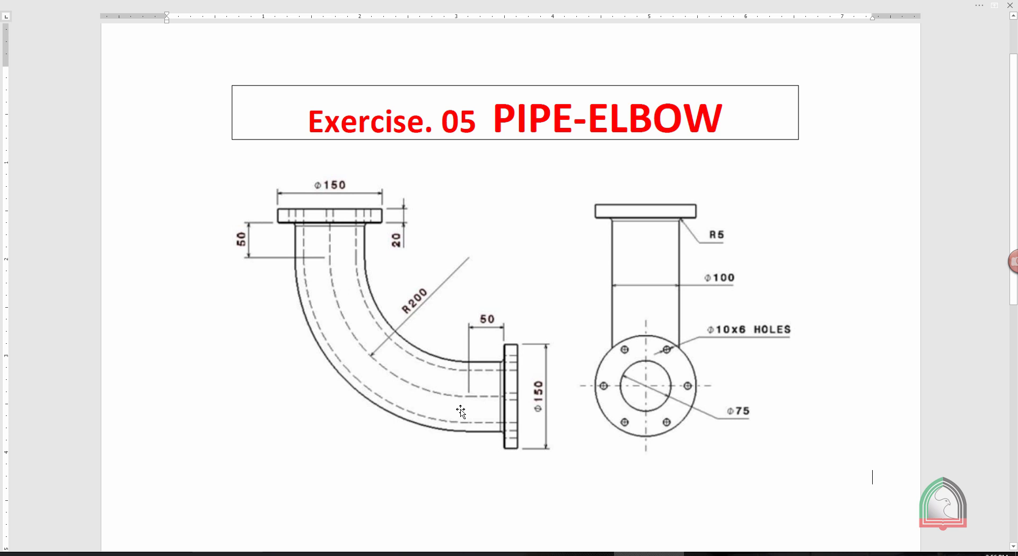
pyautogui.click(715, 553)
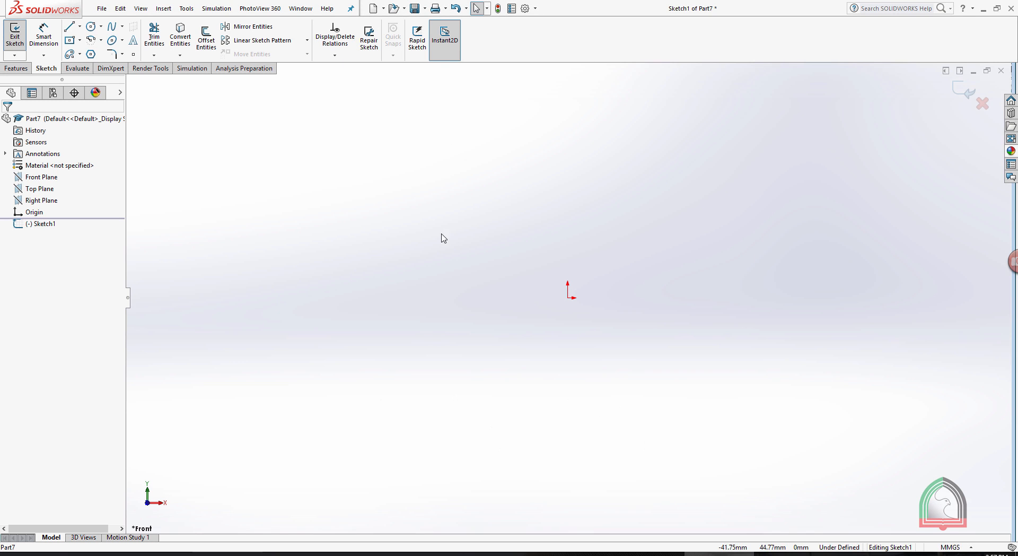
pyautogui.click(69, 28)
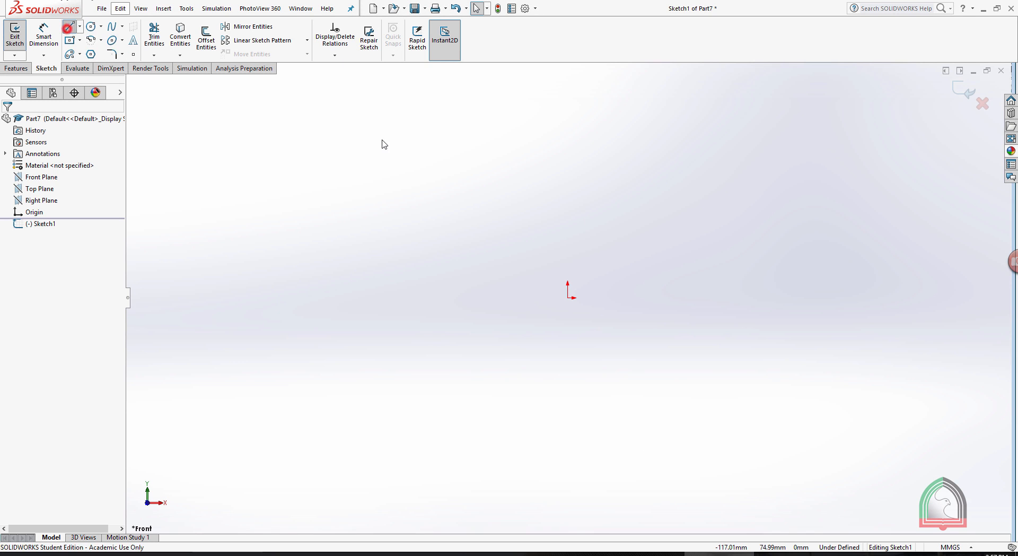
pyautogui.click(567, 298)
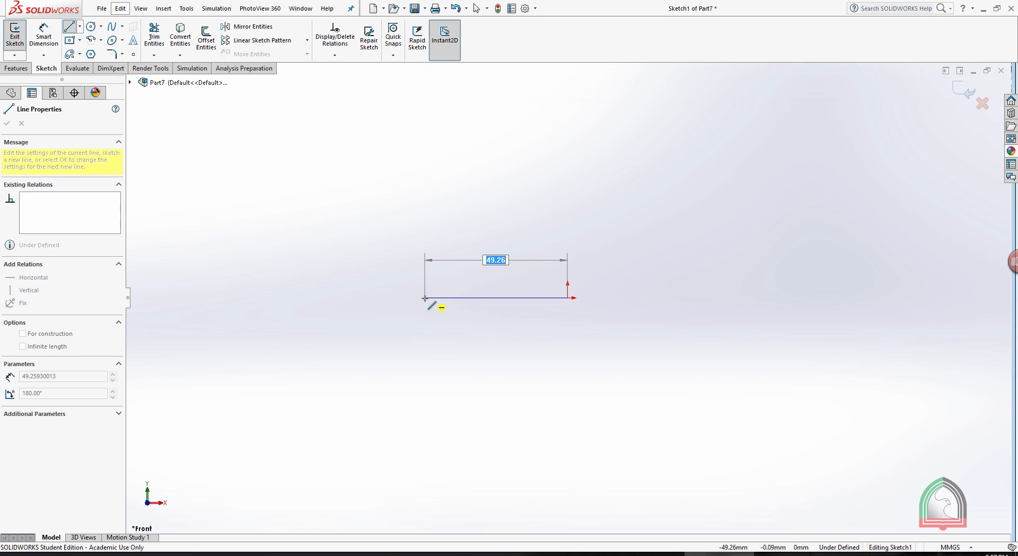
pyautogui.write('200')
pyautogui.press('Return')
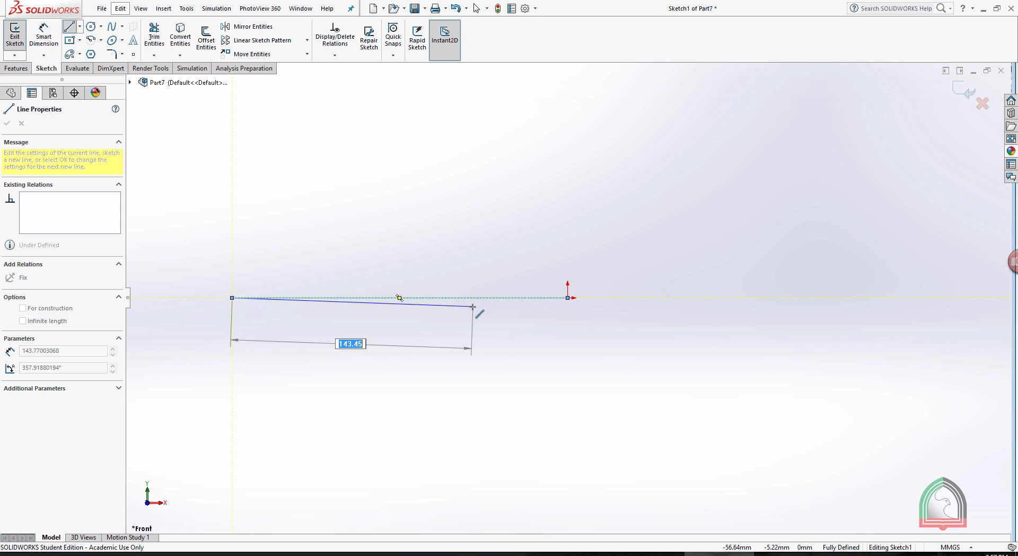
pyautogui.press('Escape')
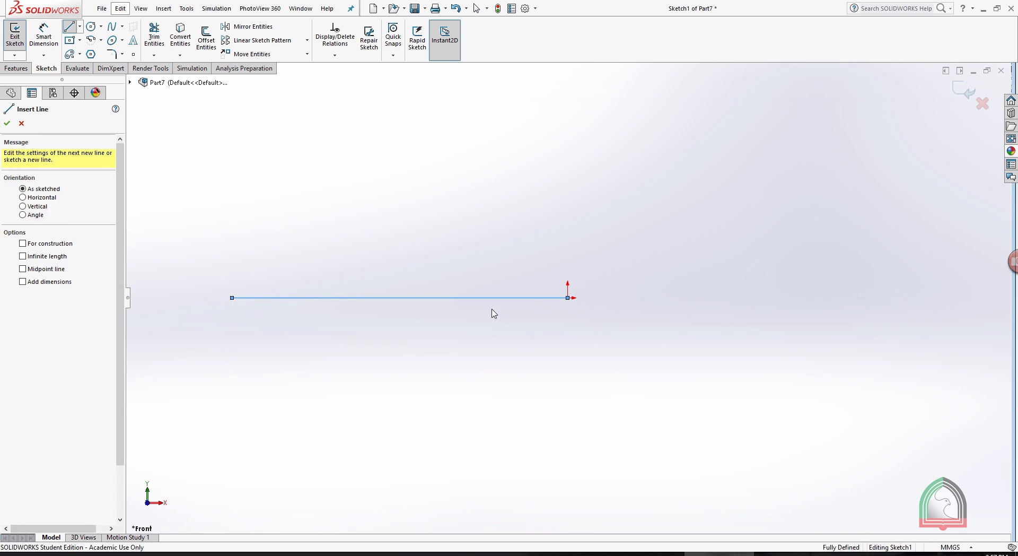
# Sketch a 200 mm vertical line from the origin in the negative Y direction.
pyautogui.press('Escape')
pyautogui.scroll(4, 350, 159)
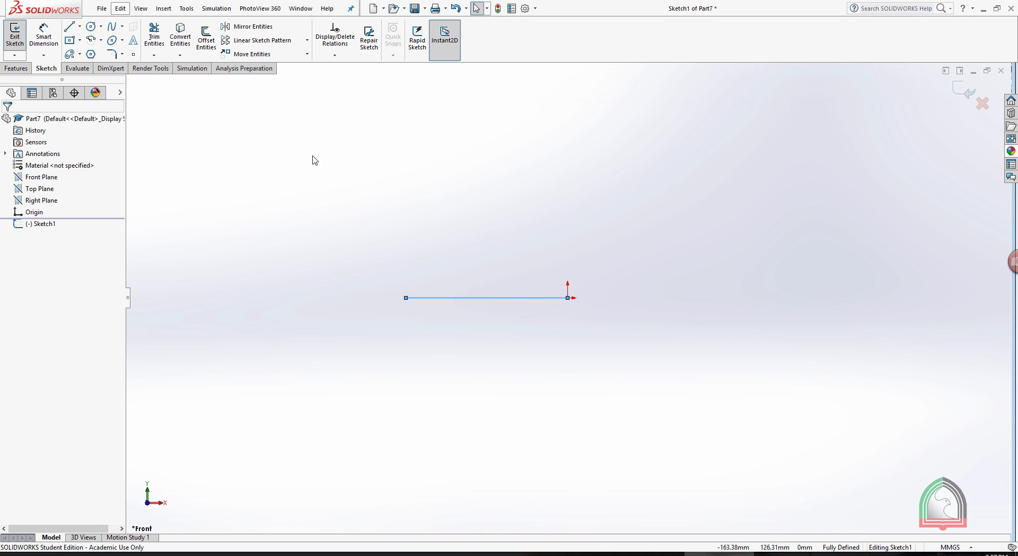
pyautogui.click(69, 26)
pyautogui.click(567, 297)
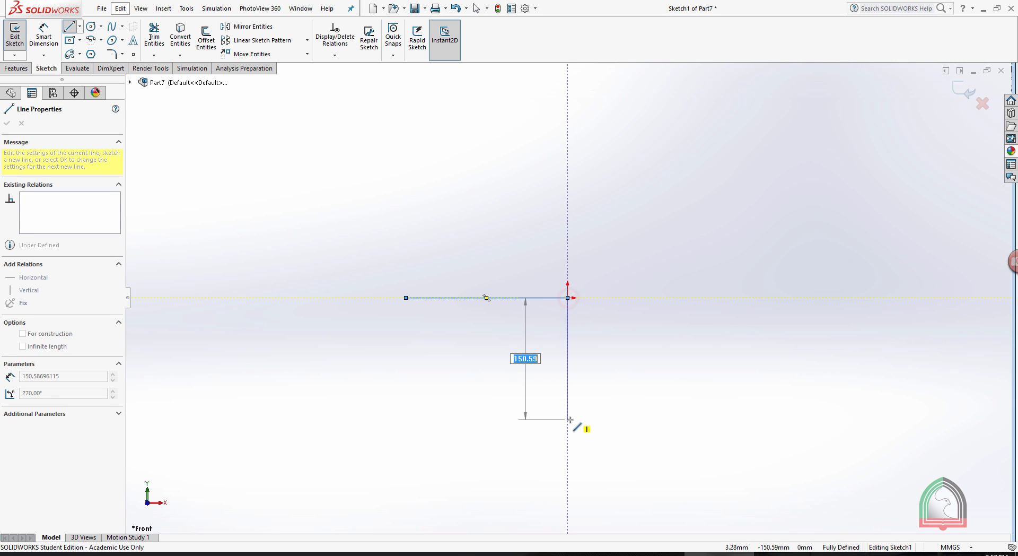
pyautogui.write('200')
pyautogui.press('Return')
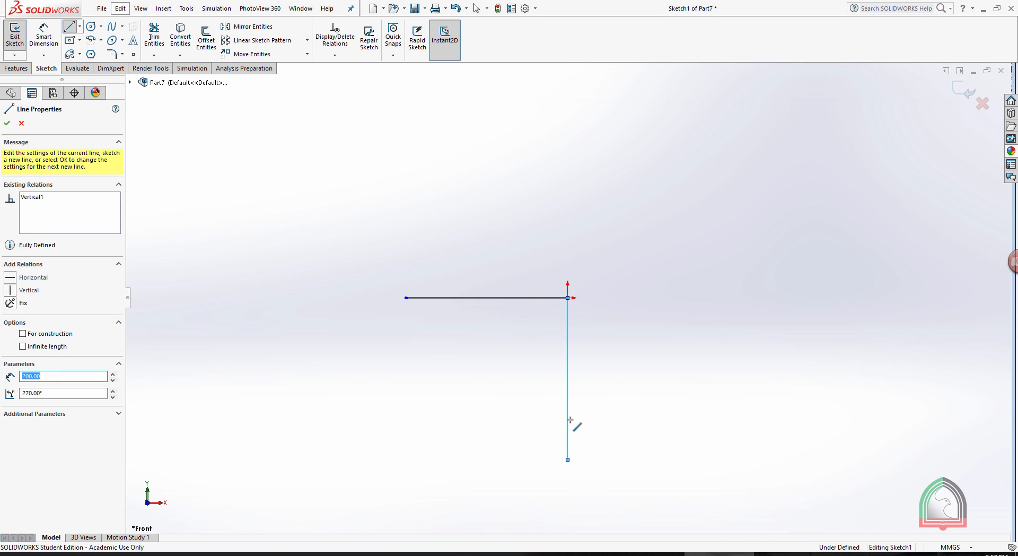
pyautogui.press('Escape')
# Draw a centerpoint arc about the origin joining the free ends of the two lines, and delete both lines.
pyautogui.click(101, 40)
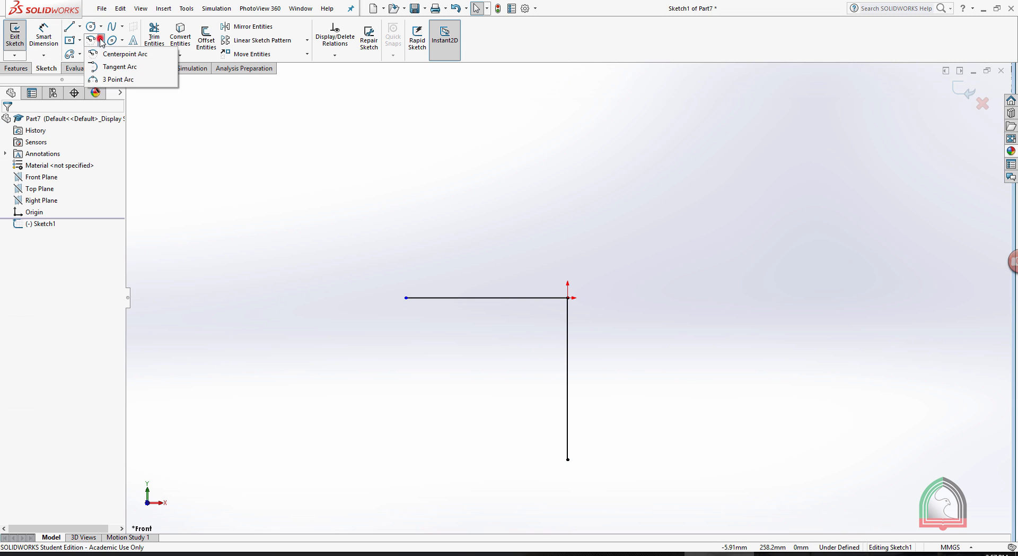
pyautogui.click(112, 54)
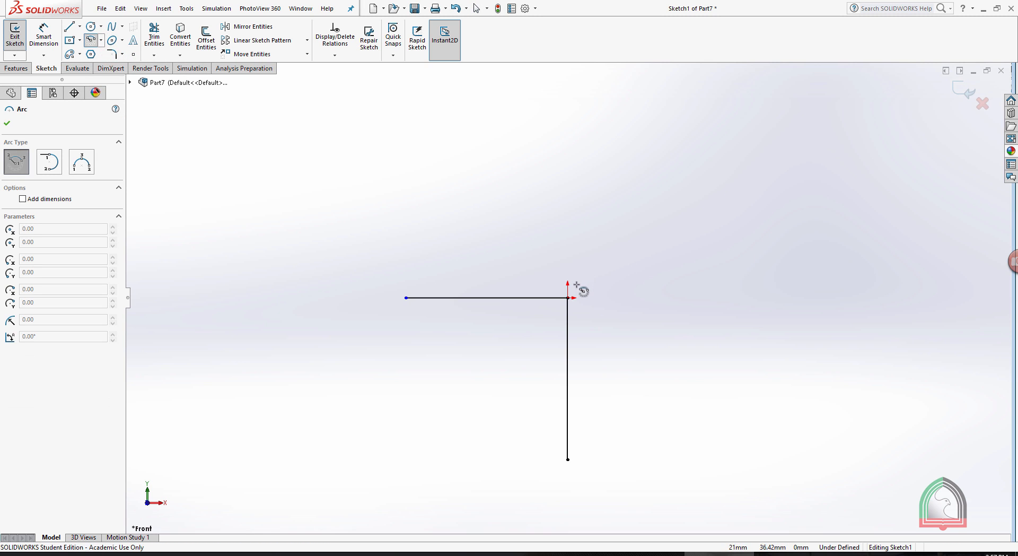
pyautogui.click(567, 297)
pyautogui.click(568, 459)
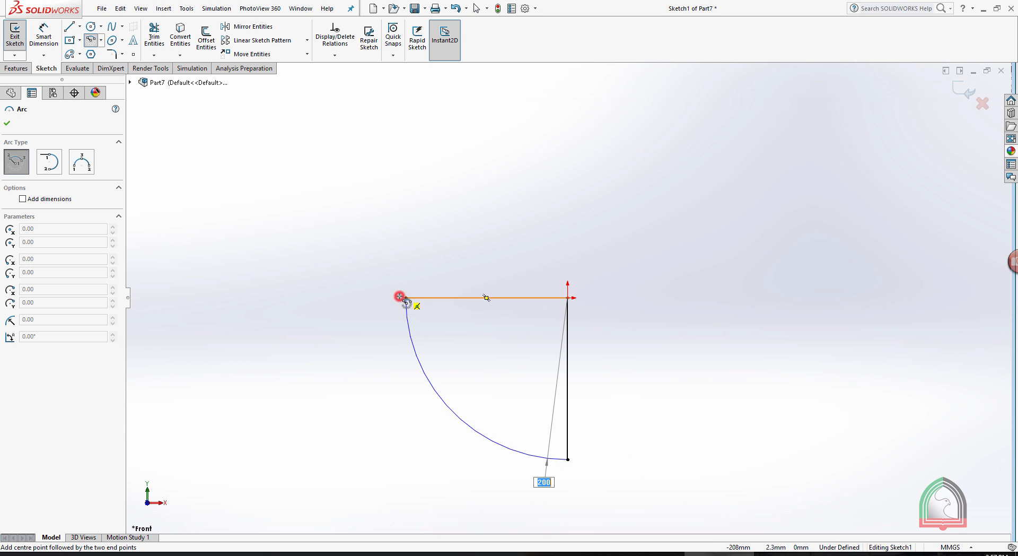
pyautogui.click(405, 298)
pyautogui.press('Escape')
pyautogui.moveTo(636, 380); pyautogui.dragTo(469, 182)
pyautogui.press('Delete')
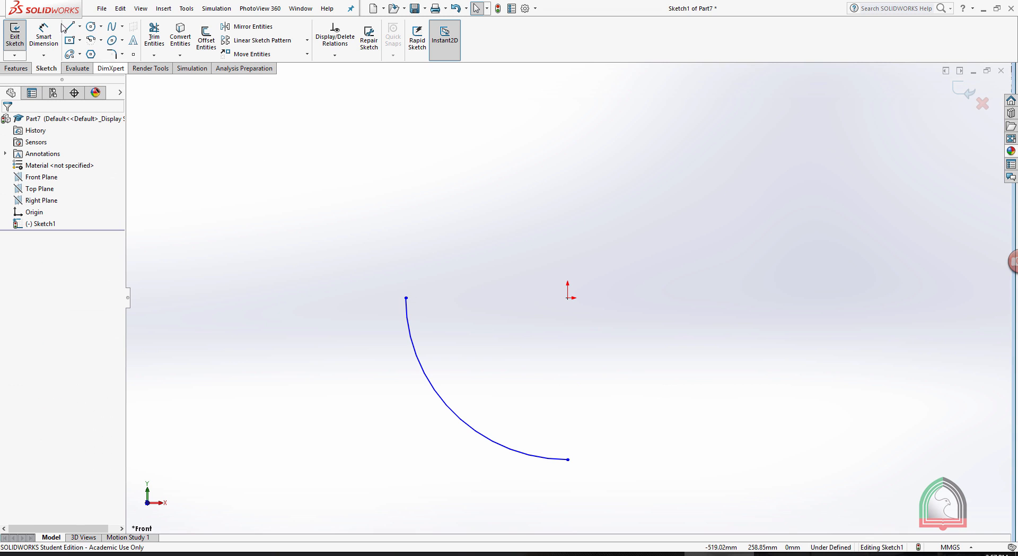
# Add a radius dimension to the arc.
pyautogui.click(44, 36)
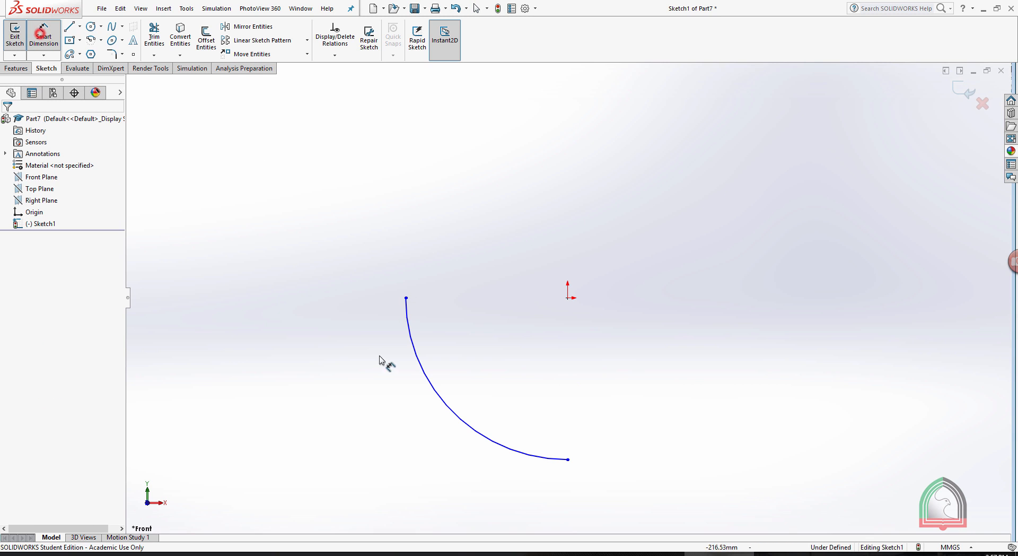
pyautogui.click(445, 406)
pyautogui.click(405, 432)
pyautogui.click(356, 427)
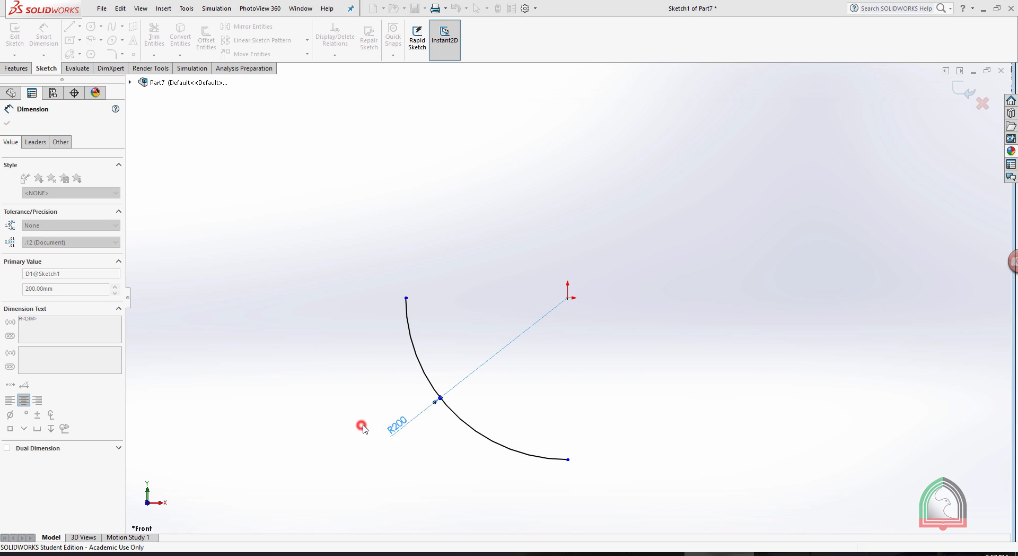
pyautogui.click(745, 275)
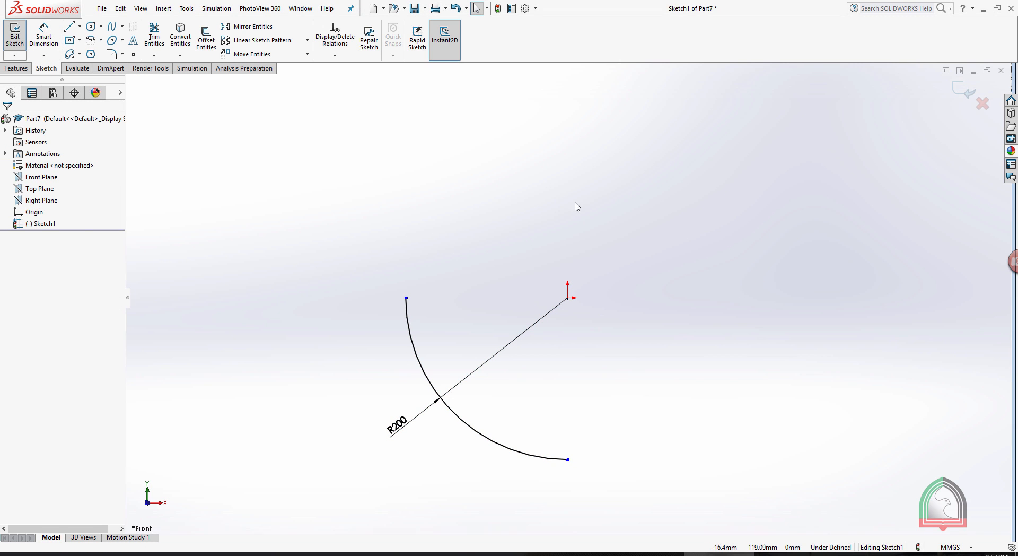
# Check the Exercise 05 pipe-elbow drawing, return to SOLIDWORKS and exit the arc sketch.
pyautogui.click(649, 554)
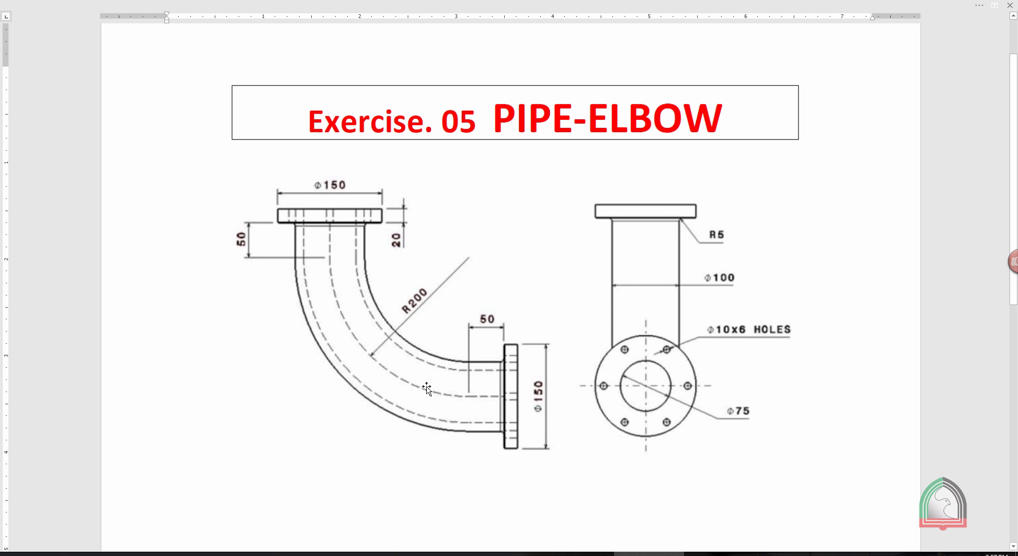
pyautogui.click(789, 553)
pyautogui.click(717, 554)
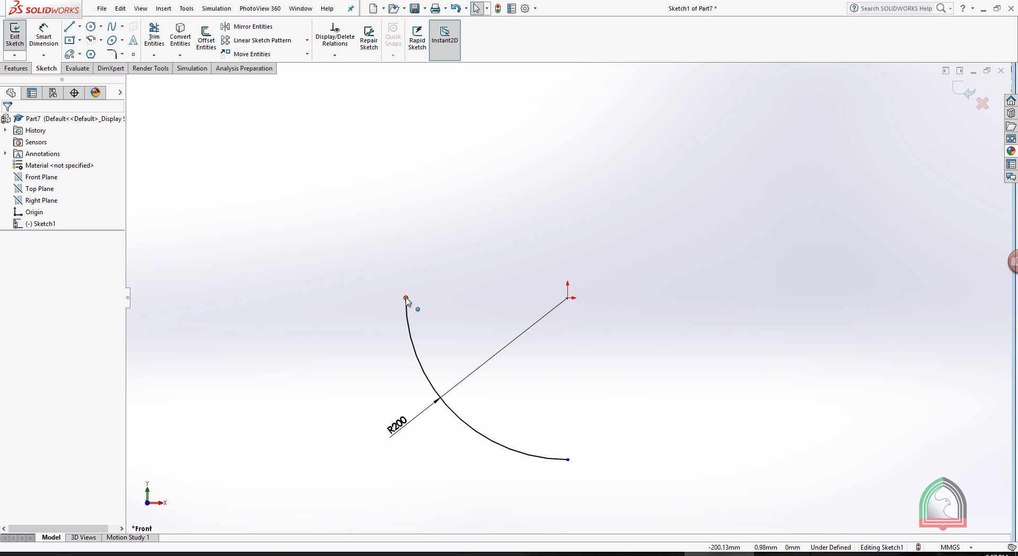
pyautogui.click(967, 92)
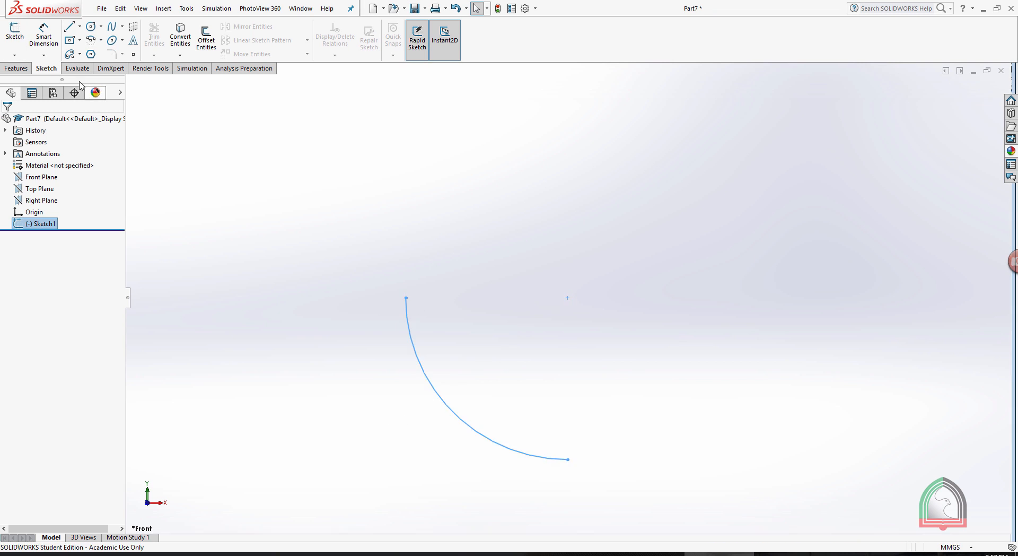
# Create a reference plane through the arc's upper end point, perpendicular to the arc.
pyautogui.click(16, 68)
pyautogui.click(420, 41)
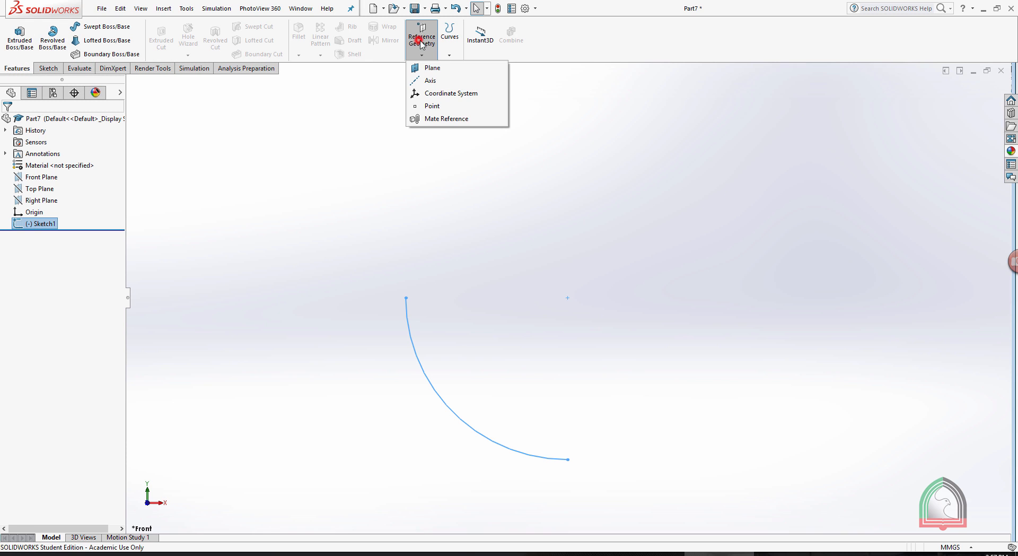
pyautogui.click(425, 67)
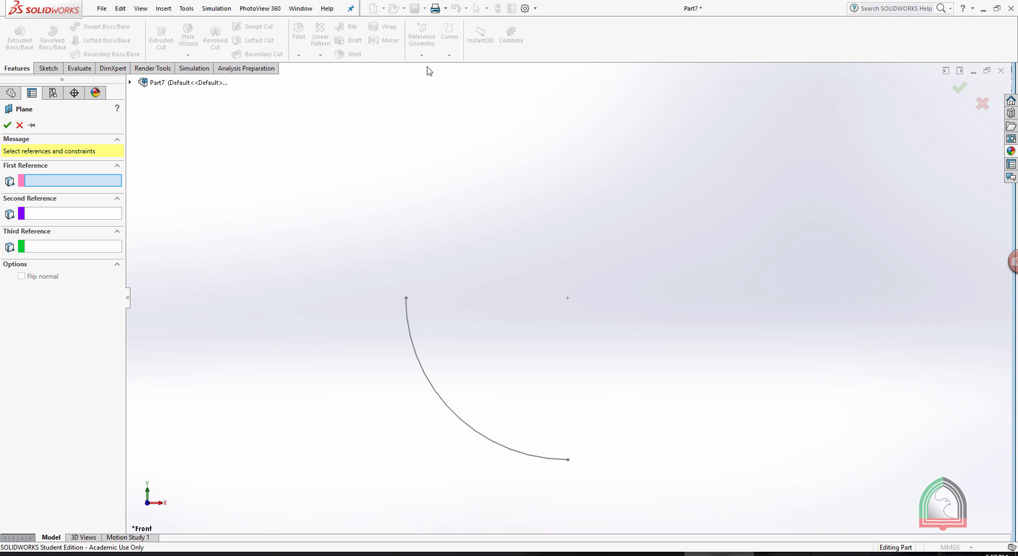
pyautogui.click(406, 298)
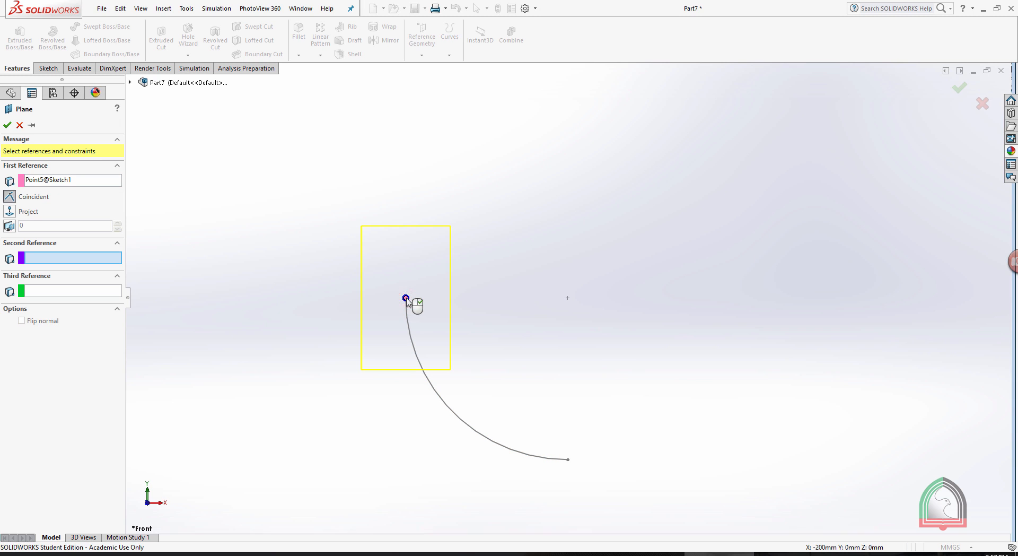
pyautogui.click(410, 325)
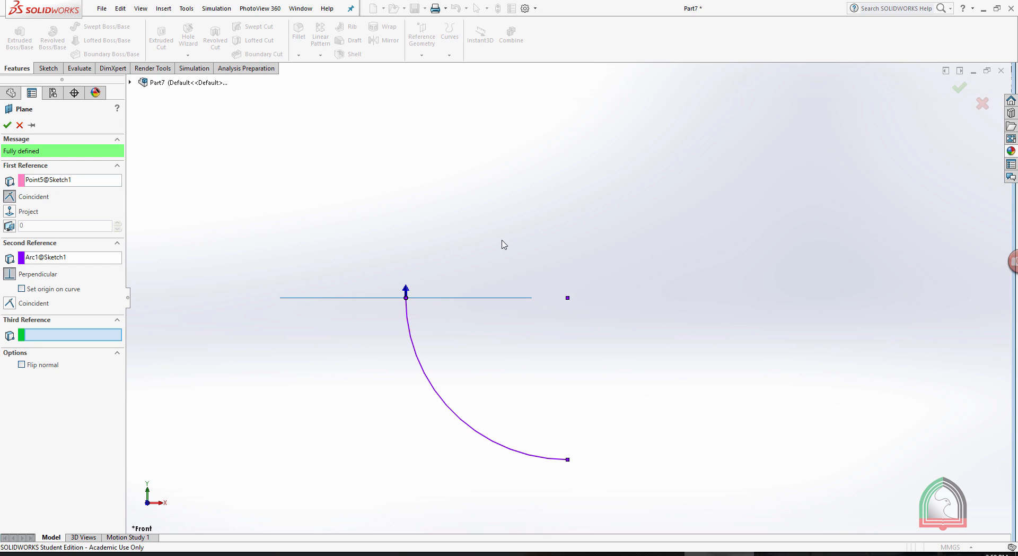
pyautogui.click(8, 125)
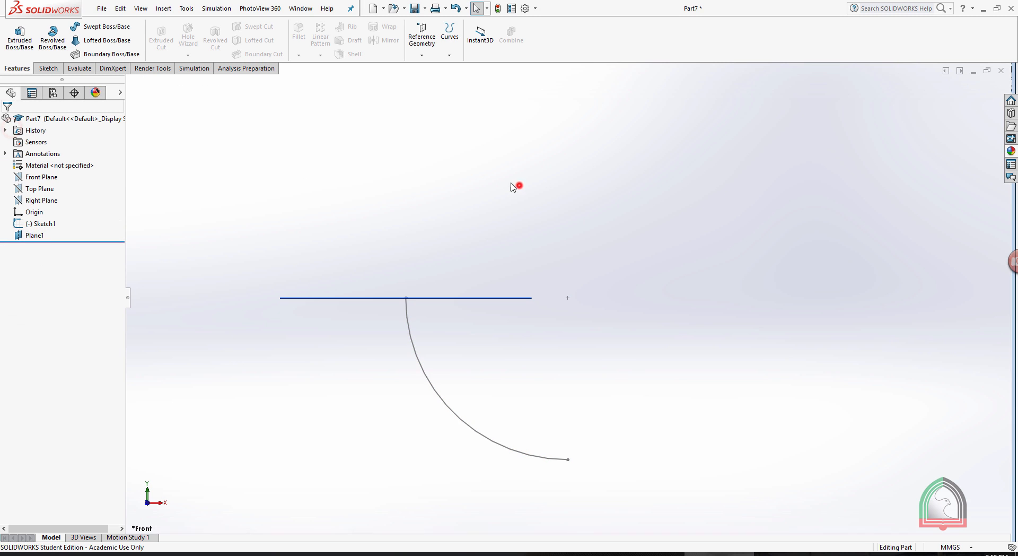
# Sketch a 100 mm diameter circle centred on the arc's end point on the new plane, and exit the sketch.
pyautogui.moveTo(517, 187); pyautogui.dragTo(457, 226, button='middle')
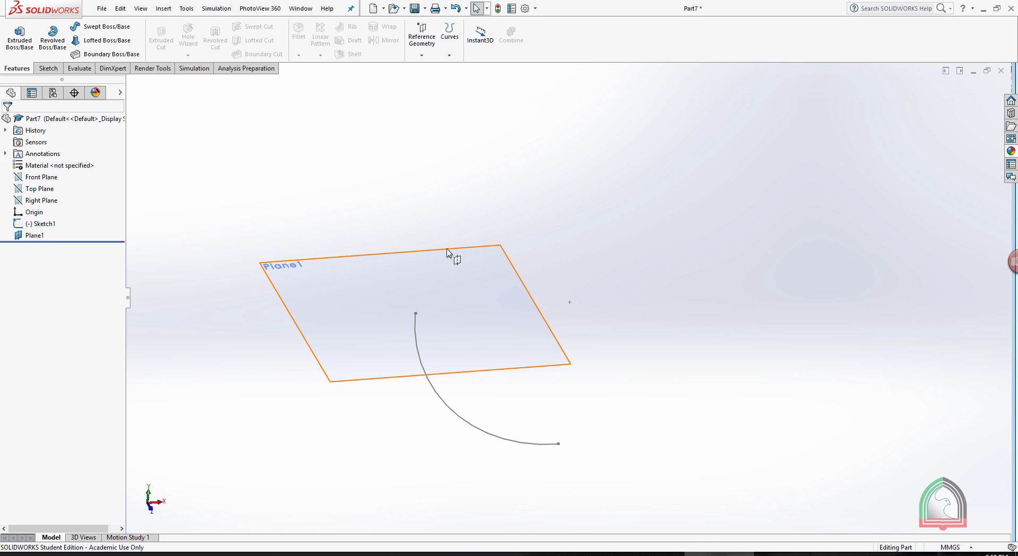
pyautogui.click(454, 250)
pyautogui.click(488, 217)
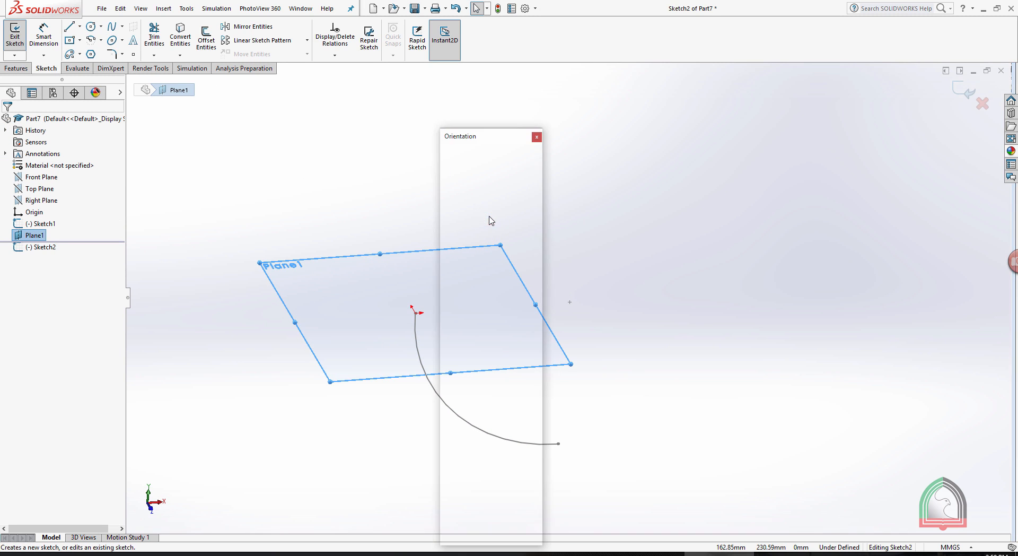
pyautogui.click(729, 160)
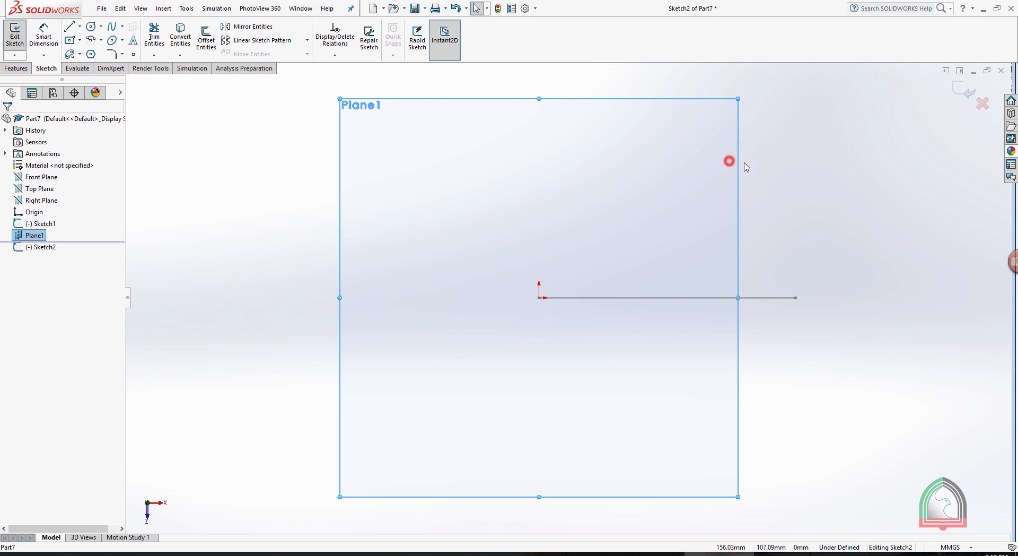
pyautogui.click(817, 180)
pyautogui.click(91, 26)
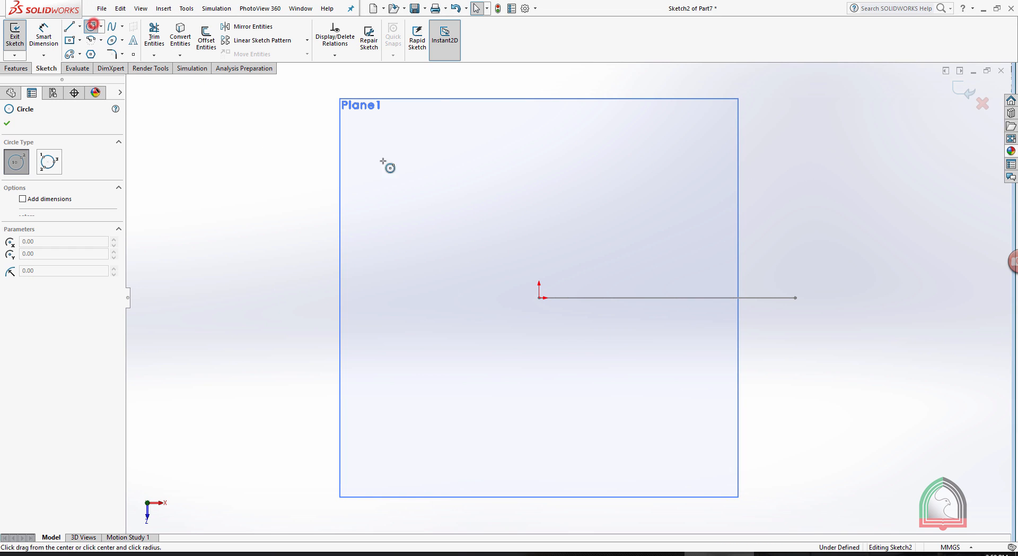
pyautogui.click(538, 297)
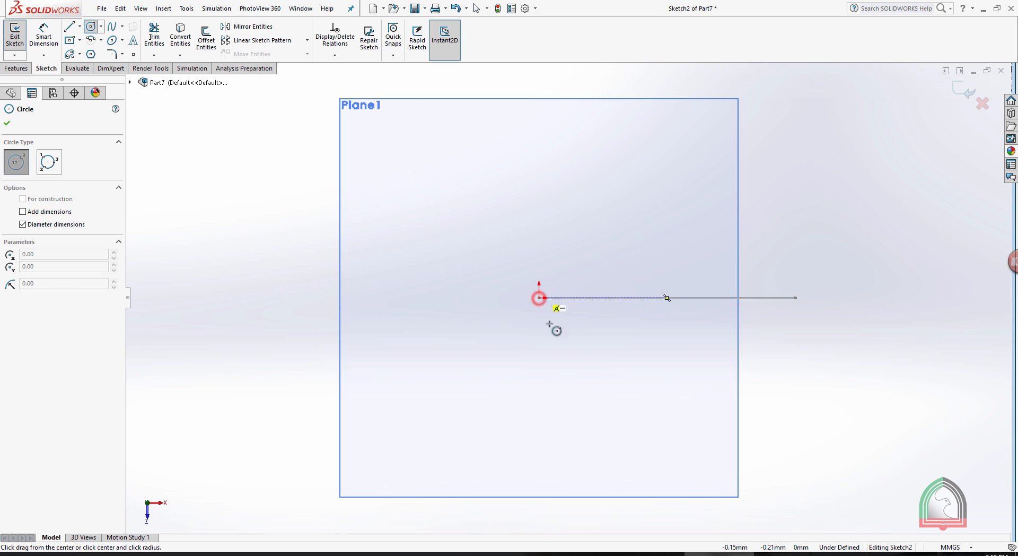
pyautogui.write('100')
pyautogui.press('Return')
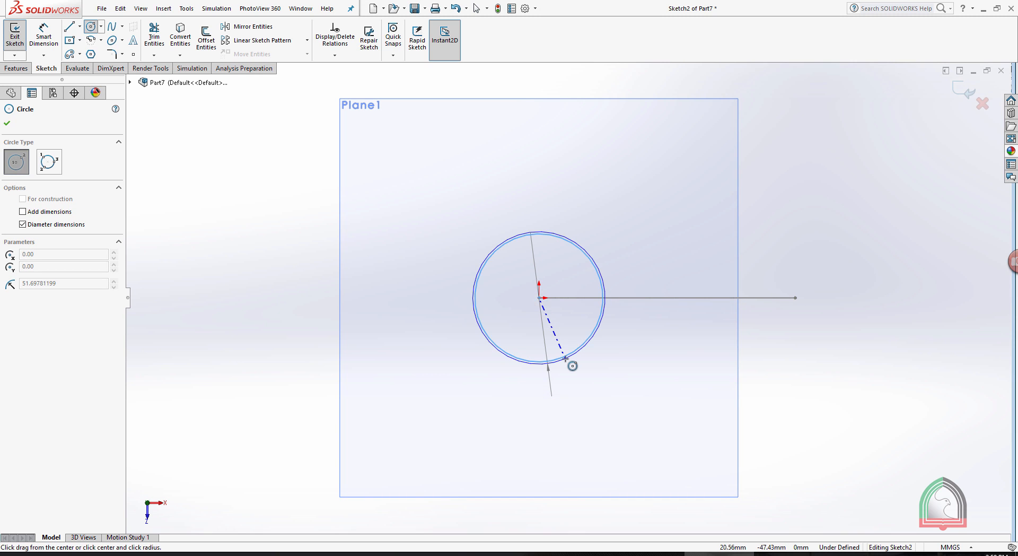
pyautogui.click(960, 86)
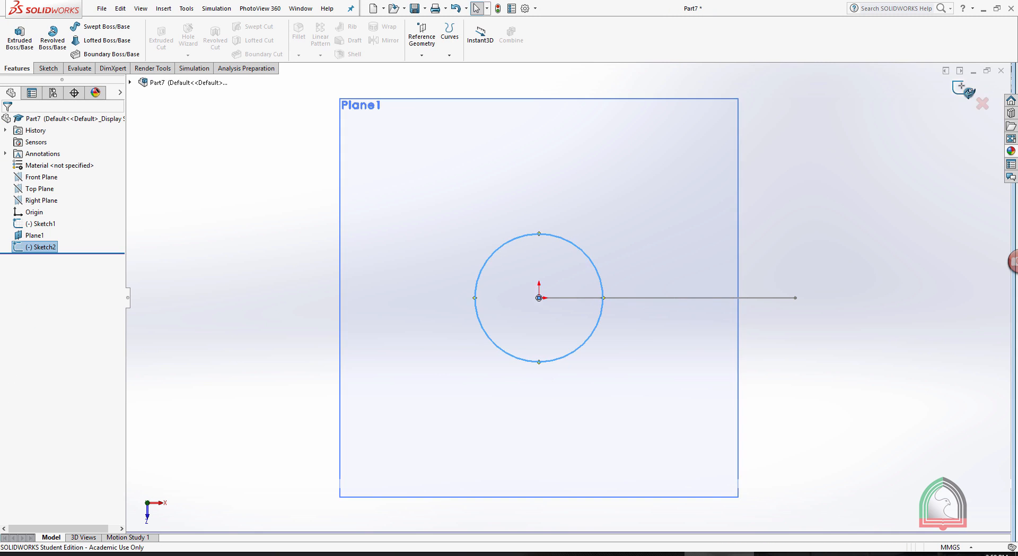
# Create a Swept Boss/Base with the circle as profile and the arc as path.
pyautogui.scroll(4, 841, 165)
pyautogui.moveTo(804, 244)
pyautogui.mouseDown(button='middle')
pyautogui.moveTo(787, 117)
pyautogui.moveTo(768, 211)
pyautogui.mouseUp(button='middle')
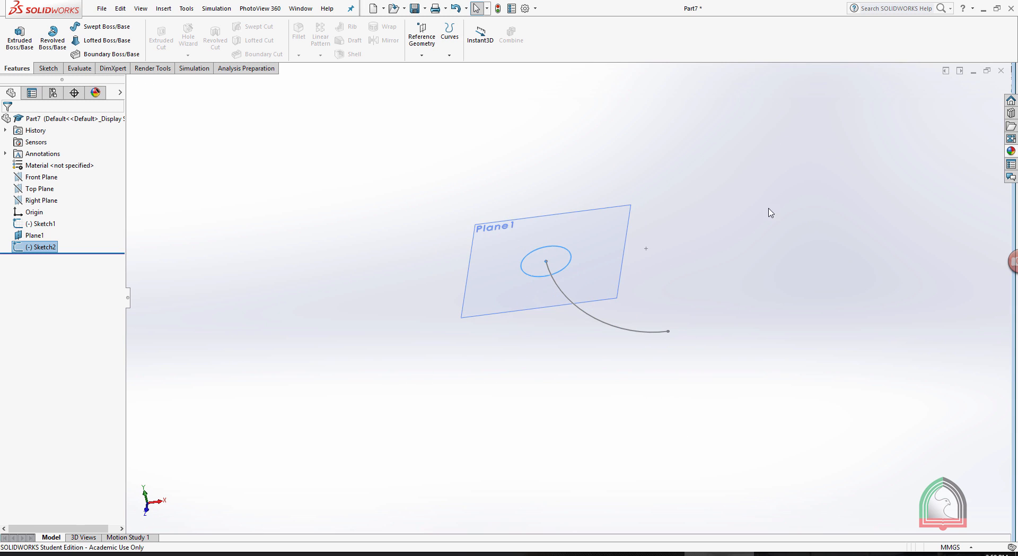
pyautogui.click(92, 28)
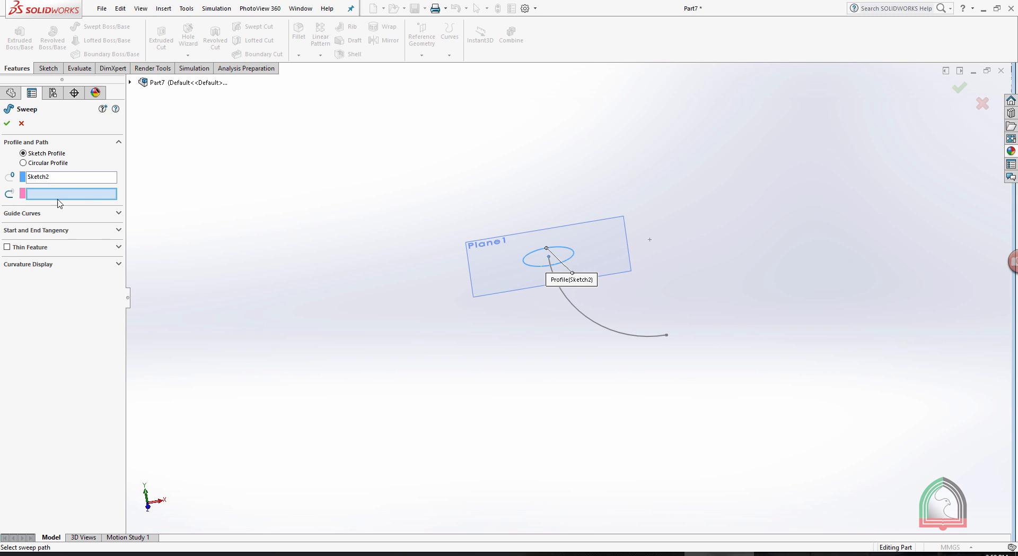
pyautogui.click(579, 313)
pyautogui.click(7, 123)
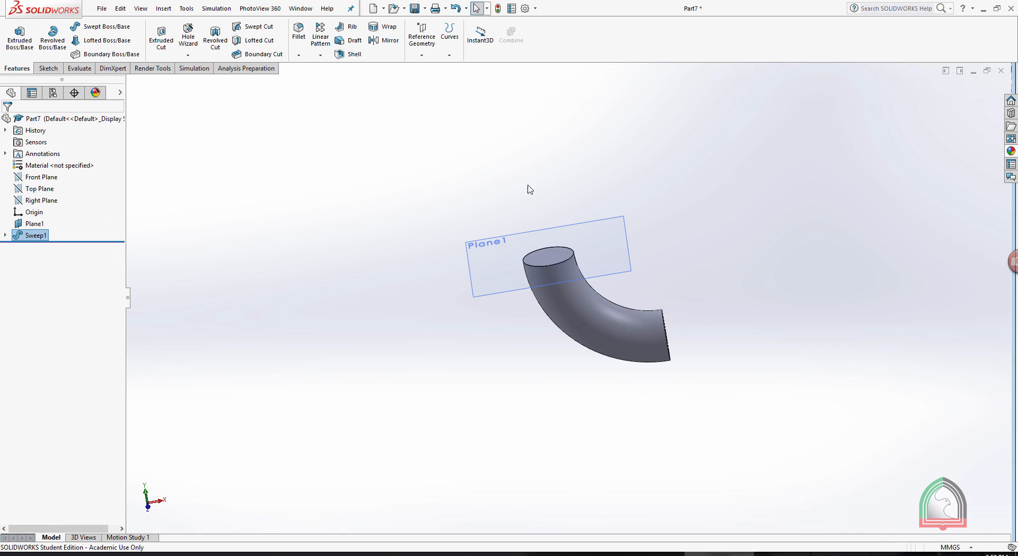
# Hide the reference plane at the upper end of the swept pipe.
pyautogui.click(589, 217)
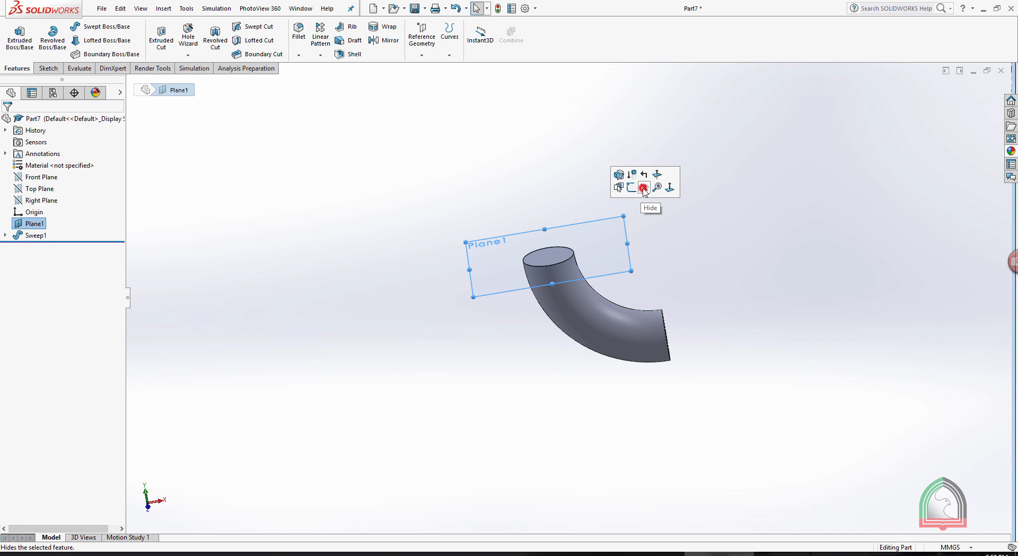
pyautogui.click(643, 188)
pyautogui.moveTo(654, 204); pyautogui.dragTo(667, 227, button='middle')
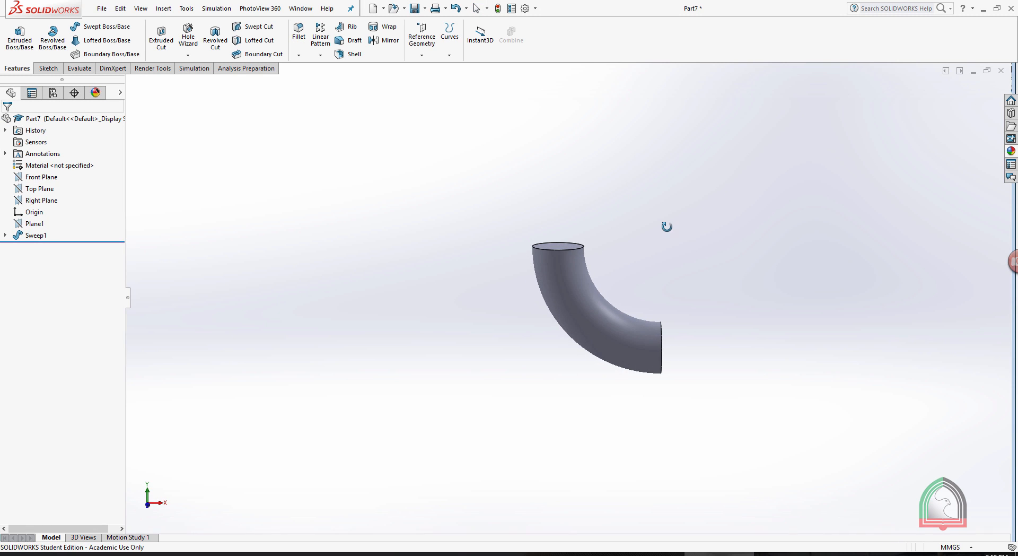
# Check the straight-end and flange dimensions on the Exercise 05 pipe-elbow drawing, and return to SOLIDWORKS.
pyautogui.click(650, 554)
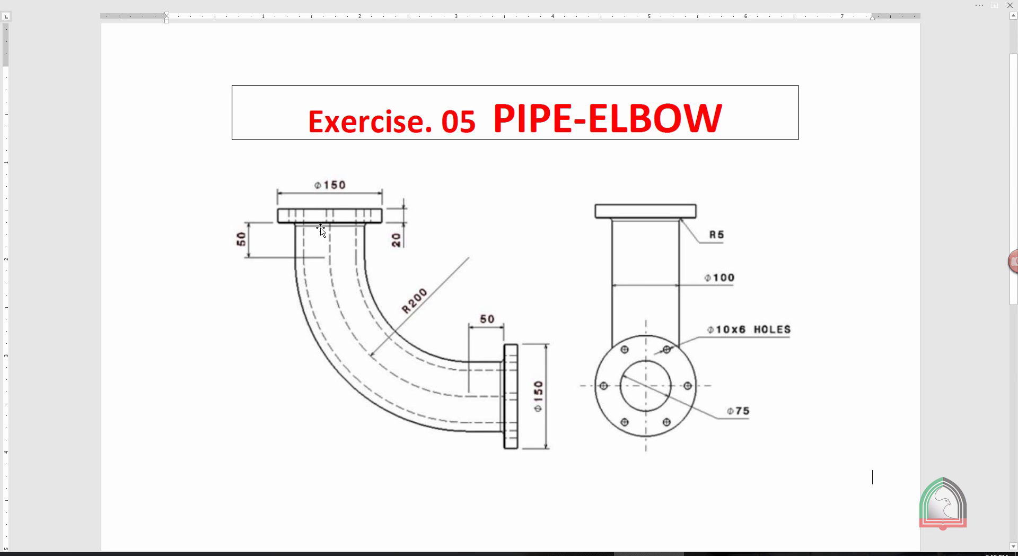
pyautogui.click(719, 553)
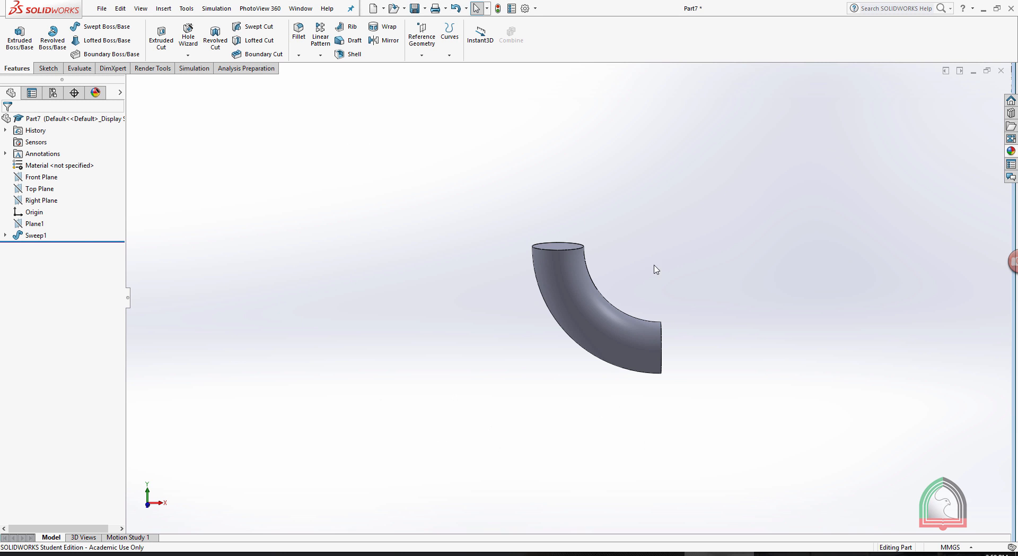
pyautogui.click(649, 553)
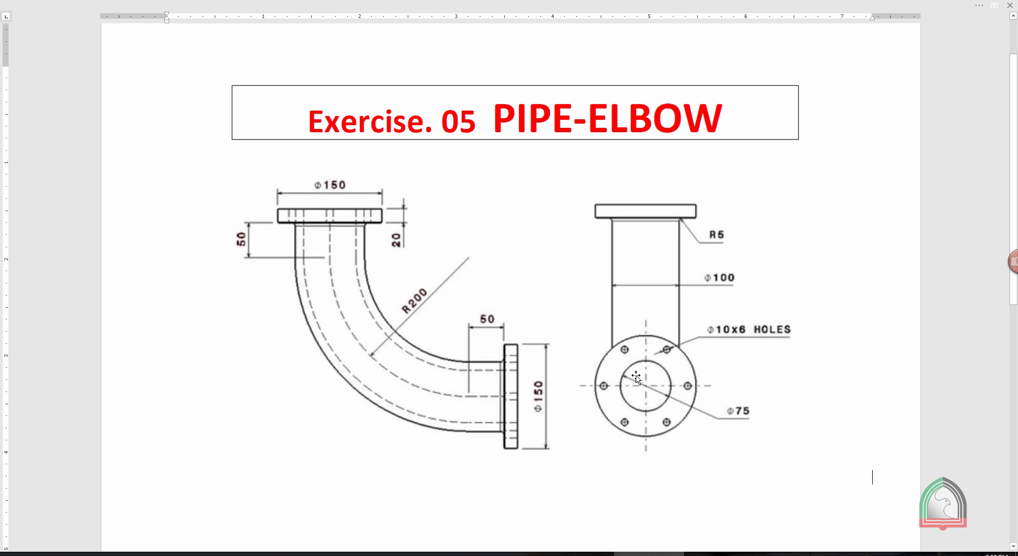
pyautogui.click(707, 553)
# Create a reference plane midway between the two circular end faces of the swept pipe.
pyautogui.moveTo(759, 281)
pyautogui.mouseDown(button='middle')
pyautogui.moveTo(784, 280)
pyautogui.moveTo(595, 243)
pyautogui.mouseUp(button='middle')
pyautogui.click(422, 44)
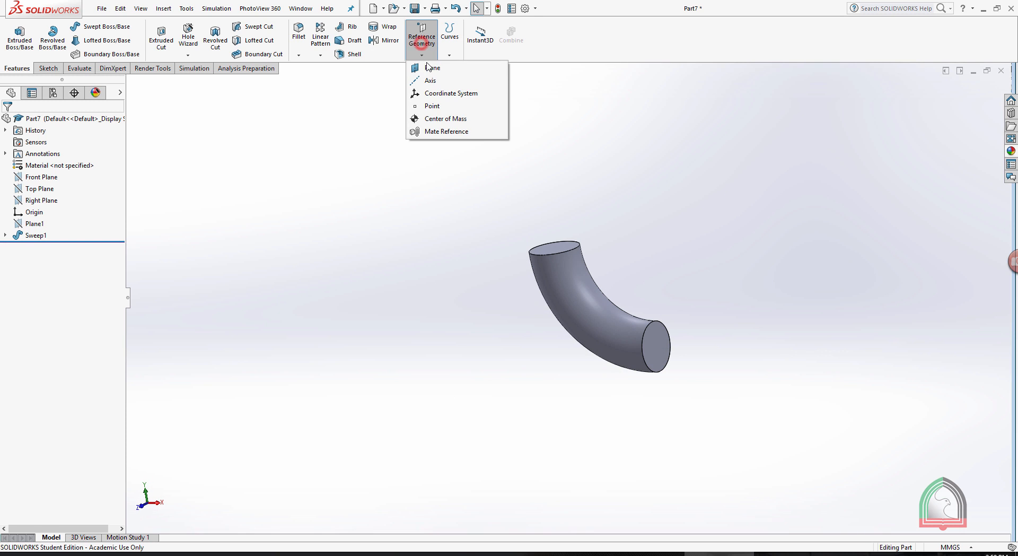
pyautogui.click(430, 67)
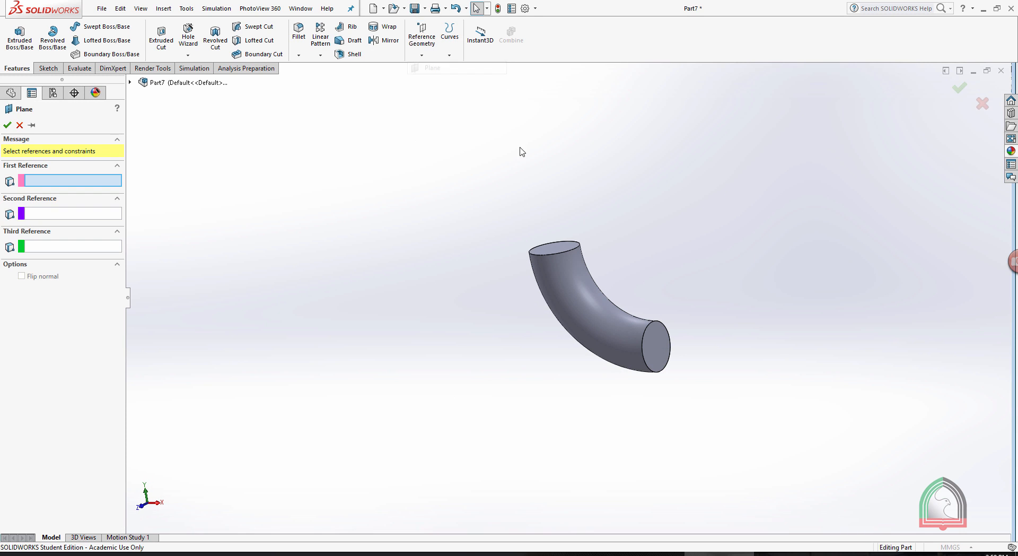
pyautogui.click(558, 247)
pyautogui.click(656, 352)
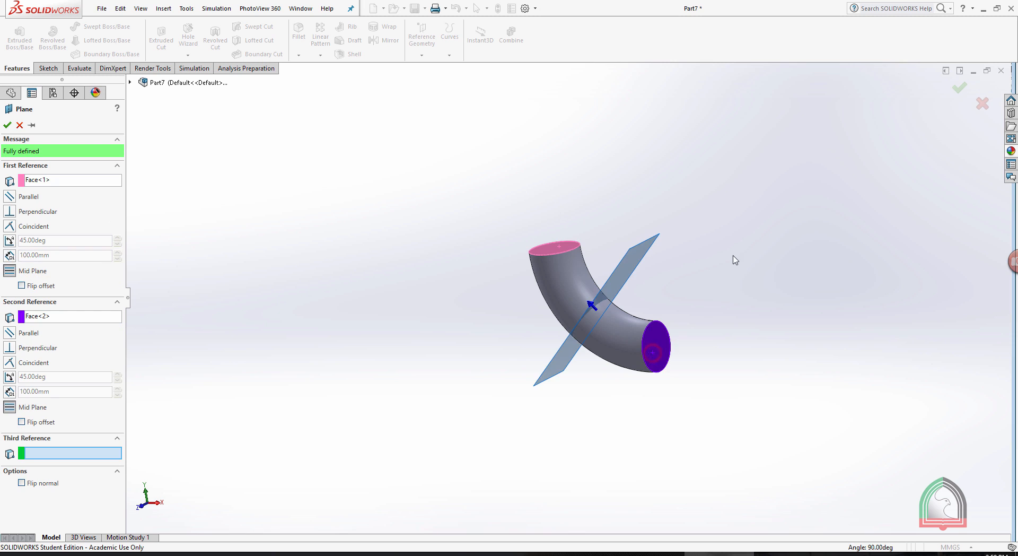
pyautogui.moveTo(735, 259); pyautogui.dragTo(777, 240, button='middle')
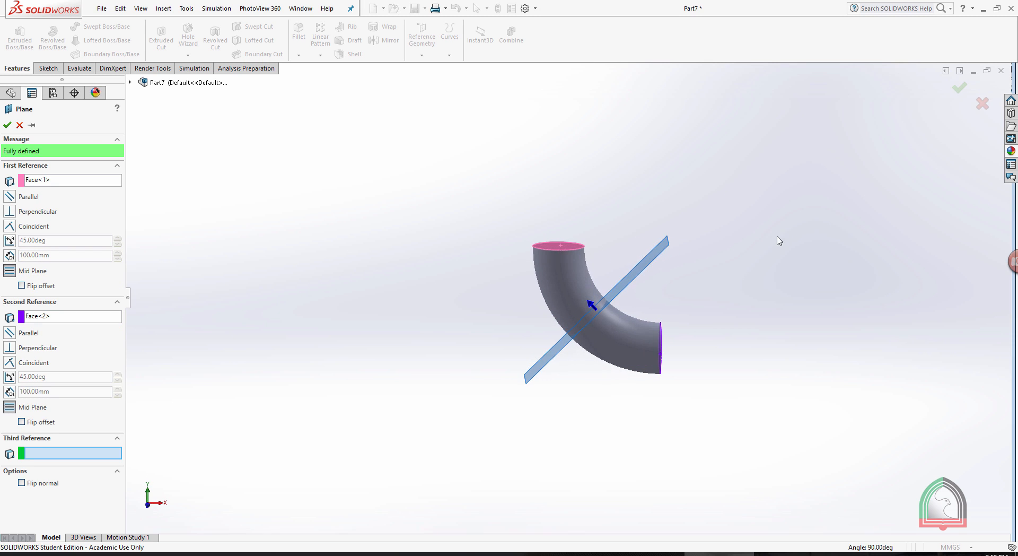
pyautogui.click(8, 126)
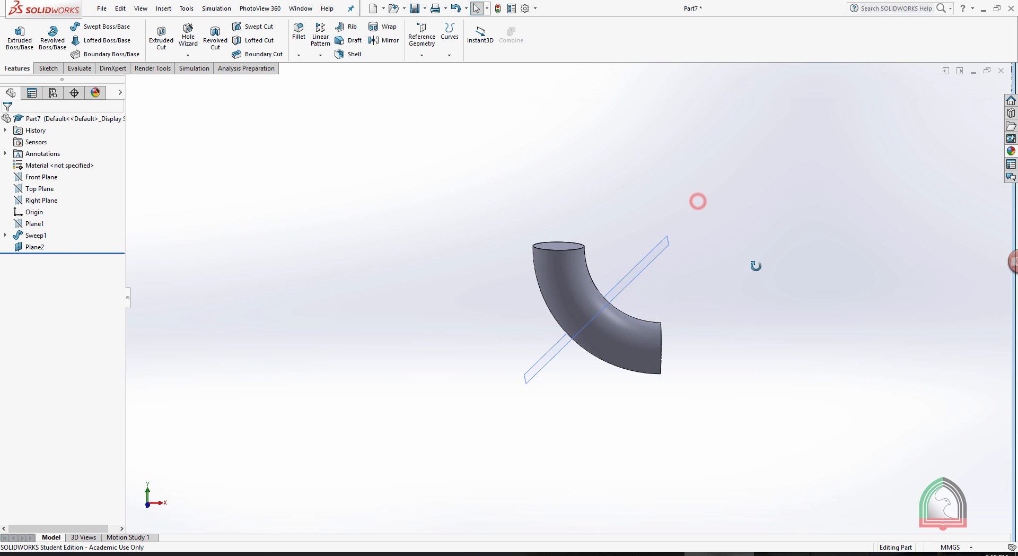
# Start a sketch on the pipe's lower end face and convert its circular edge into a sketch entity.
pyautogui.moveTo(754, 266); pyautogui.dragTo(709, 274, button='middle')
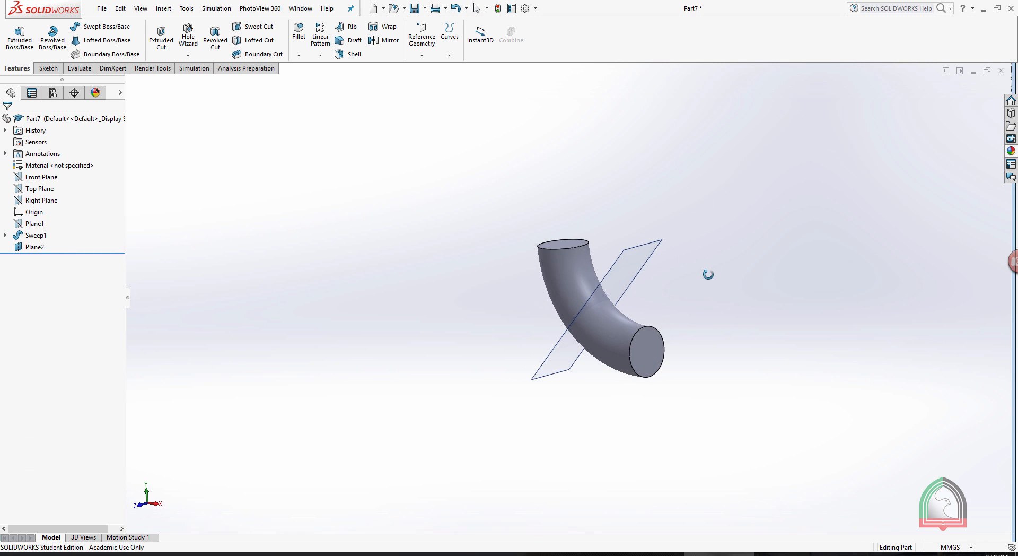
pyautogui.click(649, 347)
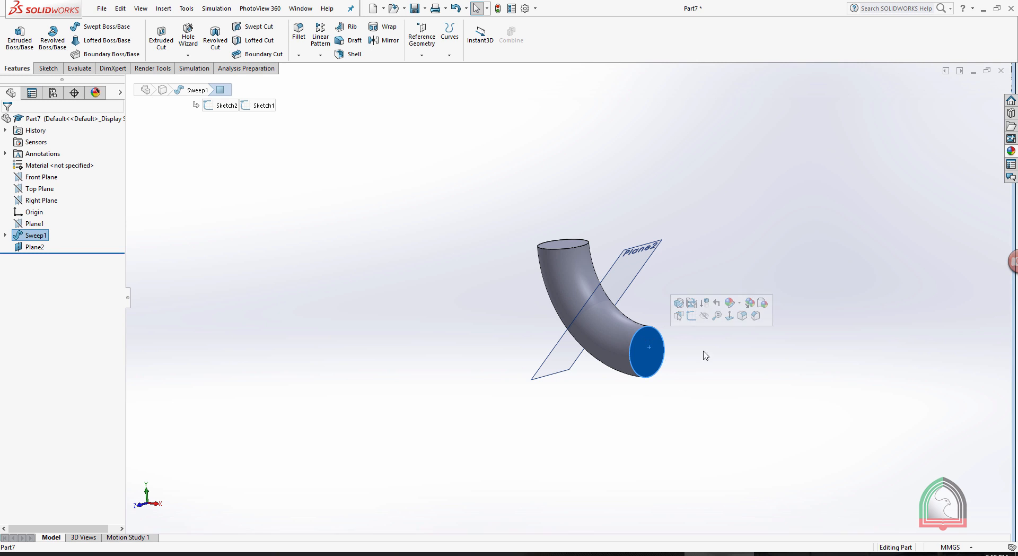
pyautogui.click(691, 316)
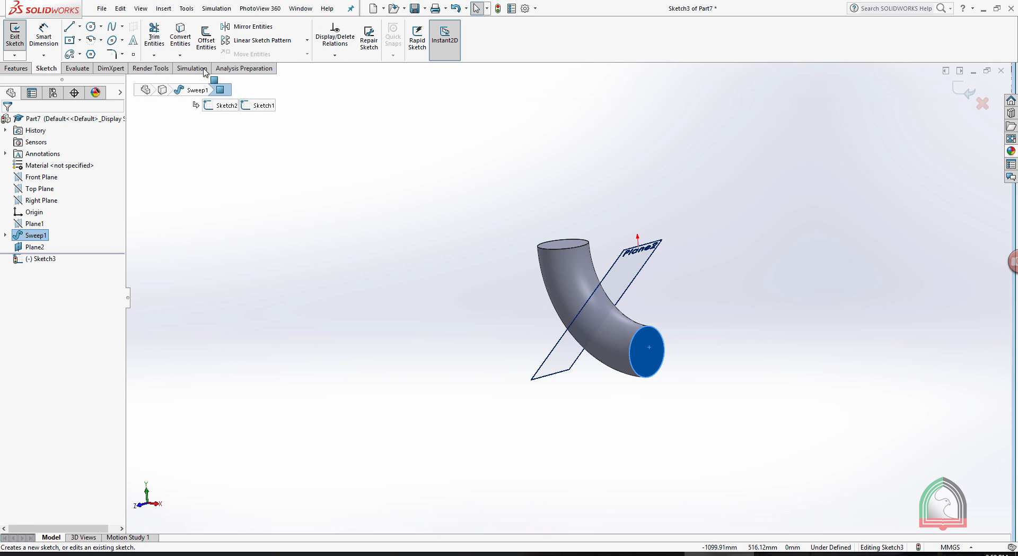
pyautogui.click(180, 36)
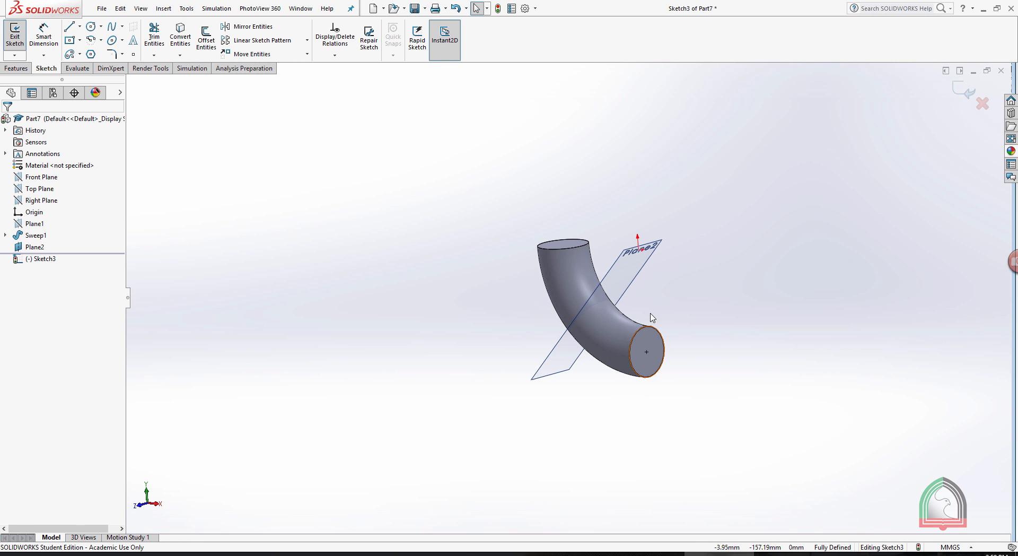
# Extrude the converted circle 50 mm outward as the straight lower end, checking the length against the Exercise 05 drawing.
pyautogui.moveTo(755, 295); pyautogui.dragTo(773, 306, button='middle')
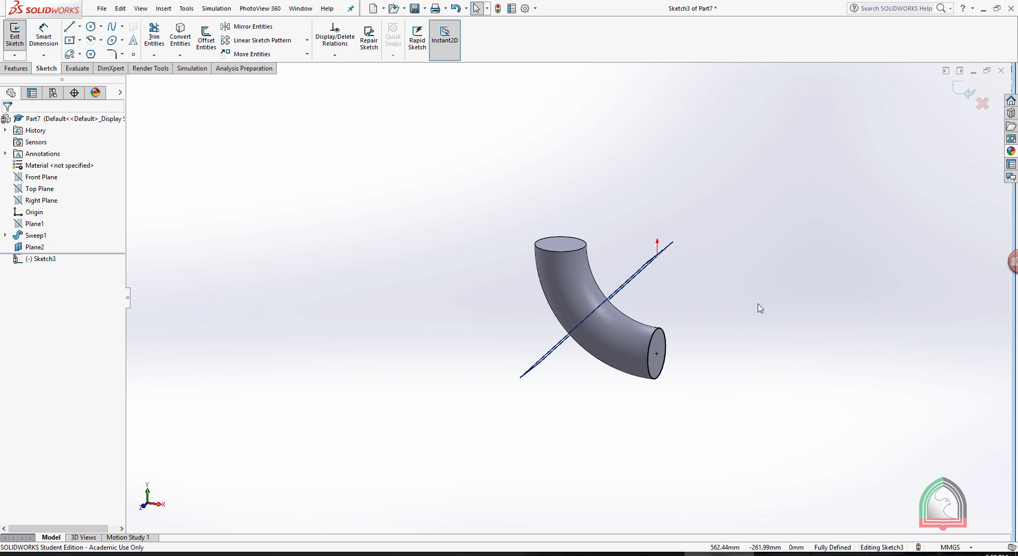
pyautogui.click(16, 68)
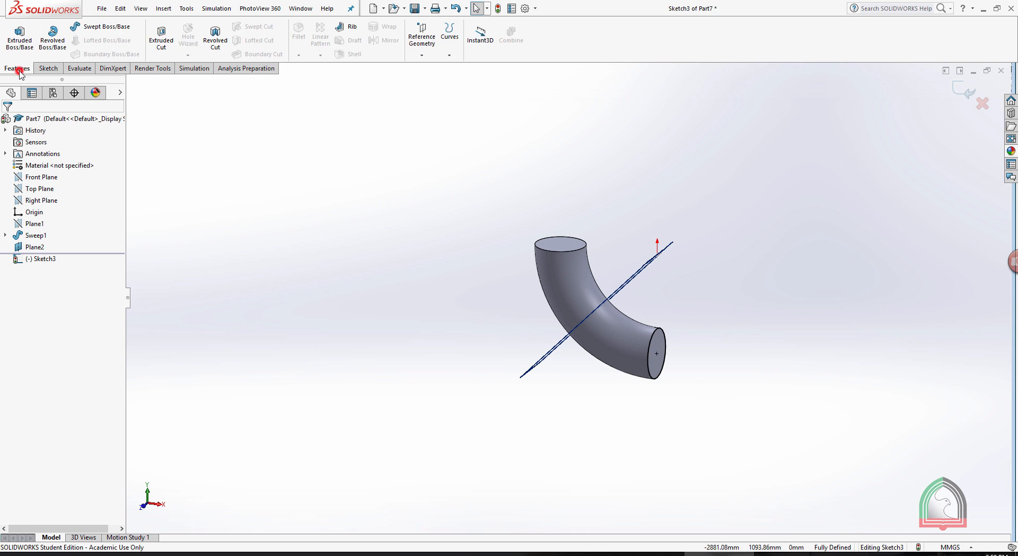
pyautogui.click(20, 35)
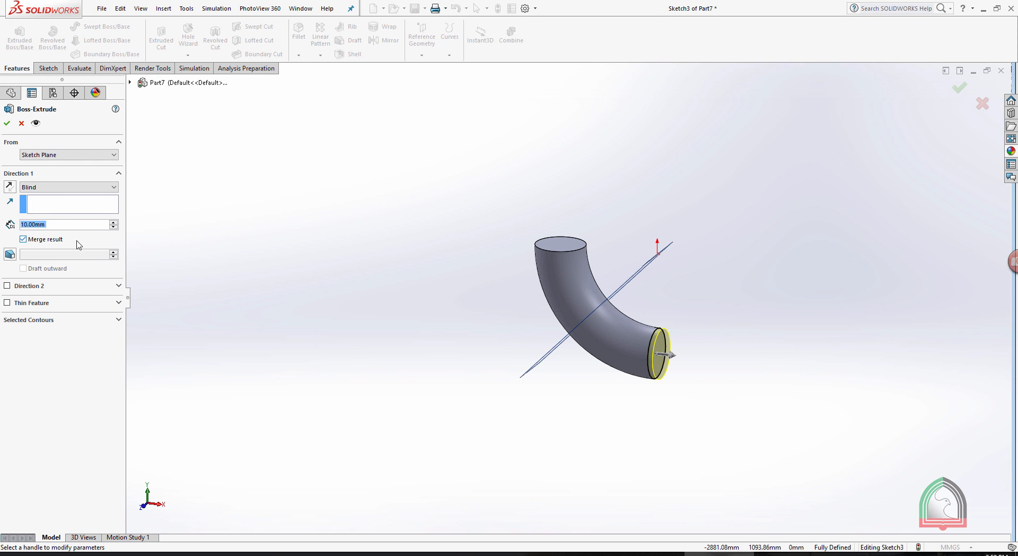
pyautogui.write('50')
pyautogui.press('Return')
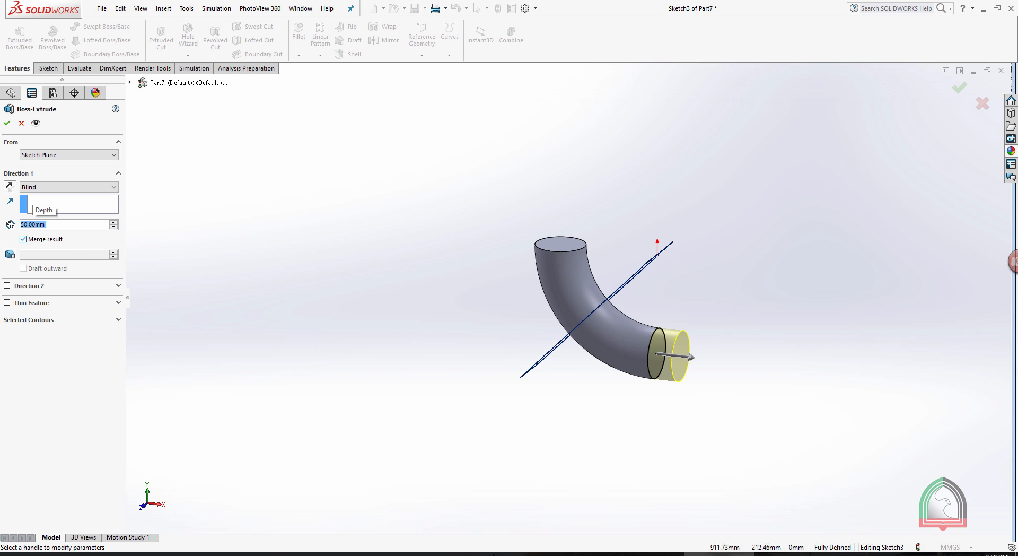
pyautogui.click(644, 554)
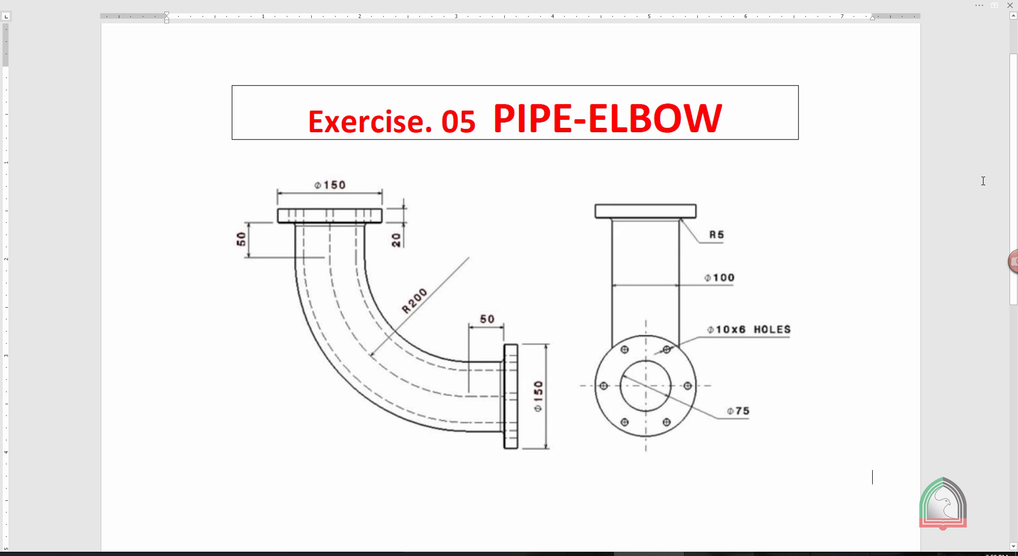
pyautogui.click(719, 553)
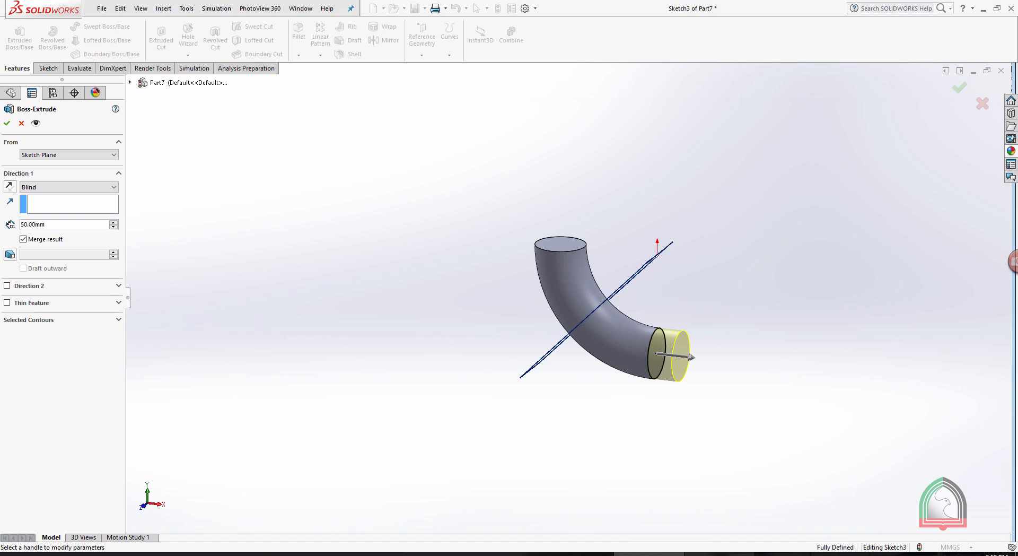
pyautogui.click(958, 88)
# Sketch a 150 mm diameter circle centred on the straight section's end face, and exit the sketch.
pyautogui.moveTo(836, 222); pyautogui.dragTo(659, 357, button='middle')
pyautogui.click(658, 359)
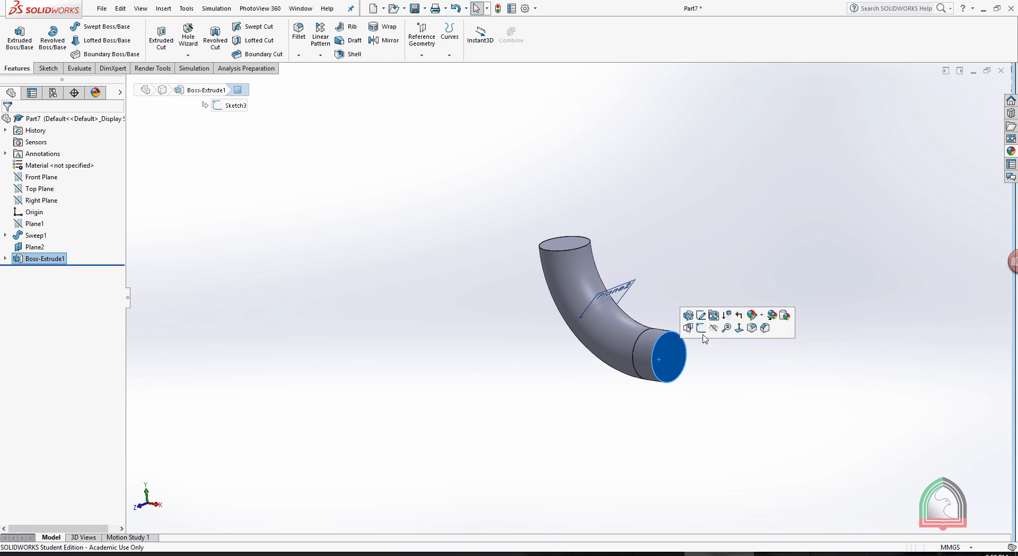
pyautogui.click(701, 328)
pyautogui.press('space')
pyautogui.click(747, 198)
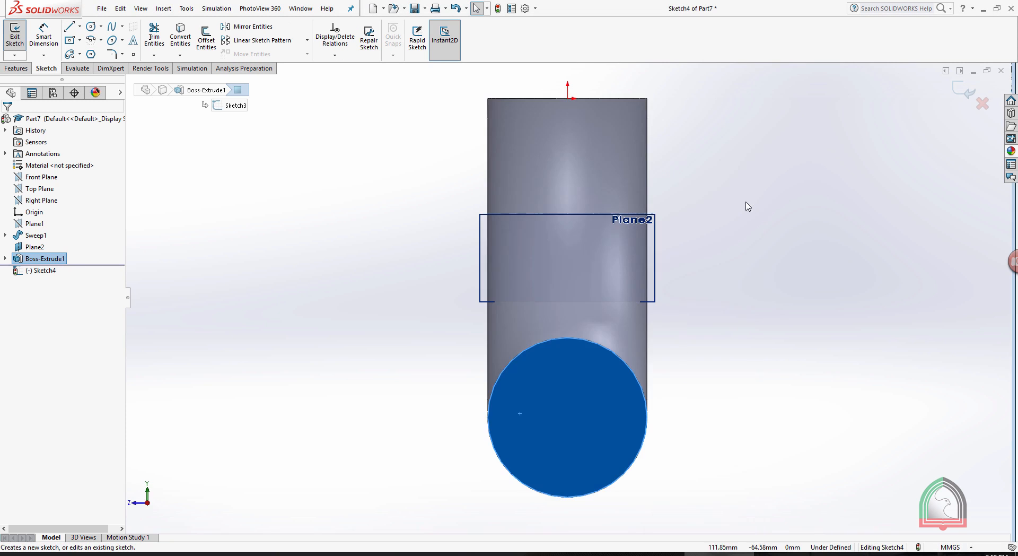
pyautogui.click(91, 26)
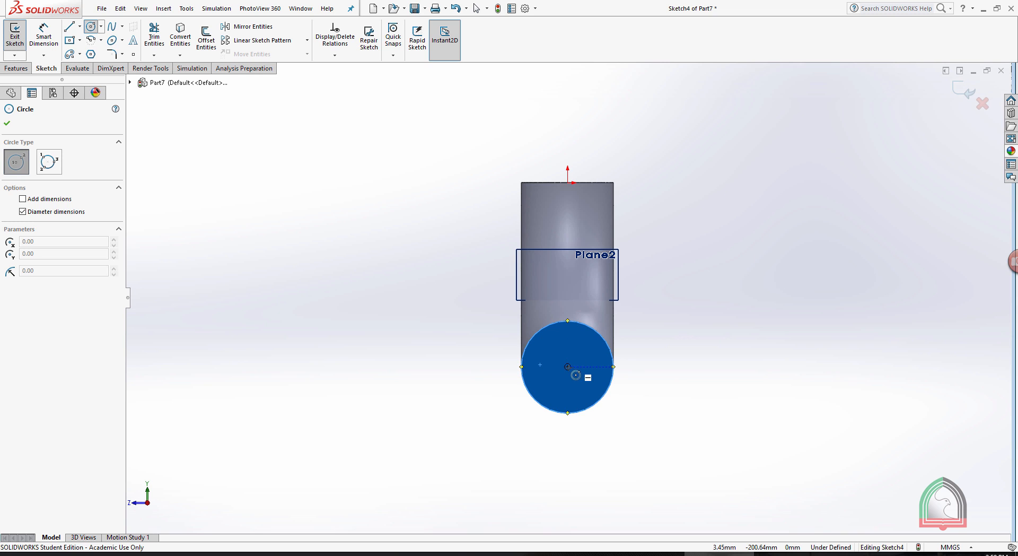
pyautogui.click(568, 366)
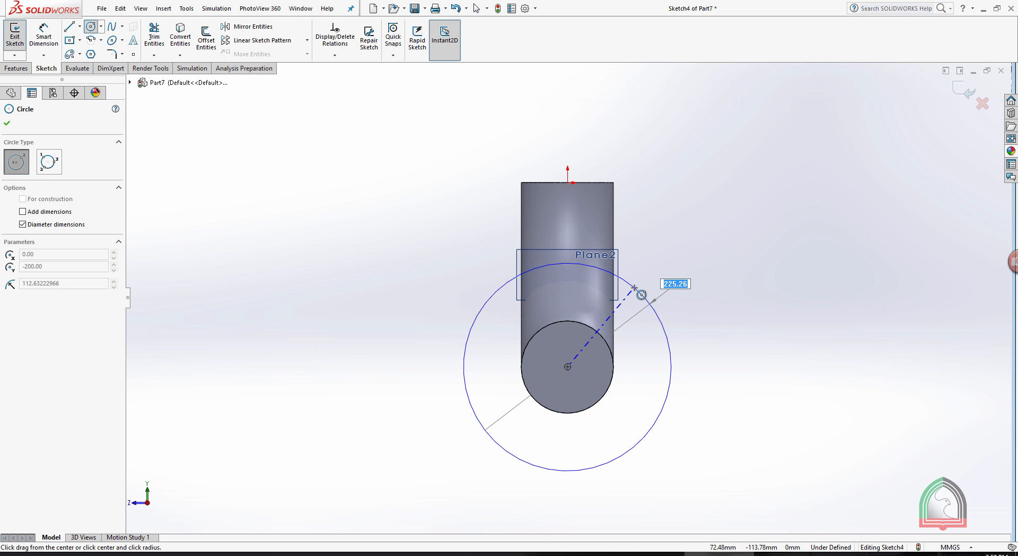
pyautogui.write('150')
pyautogui.press('Return')
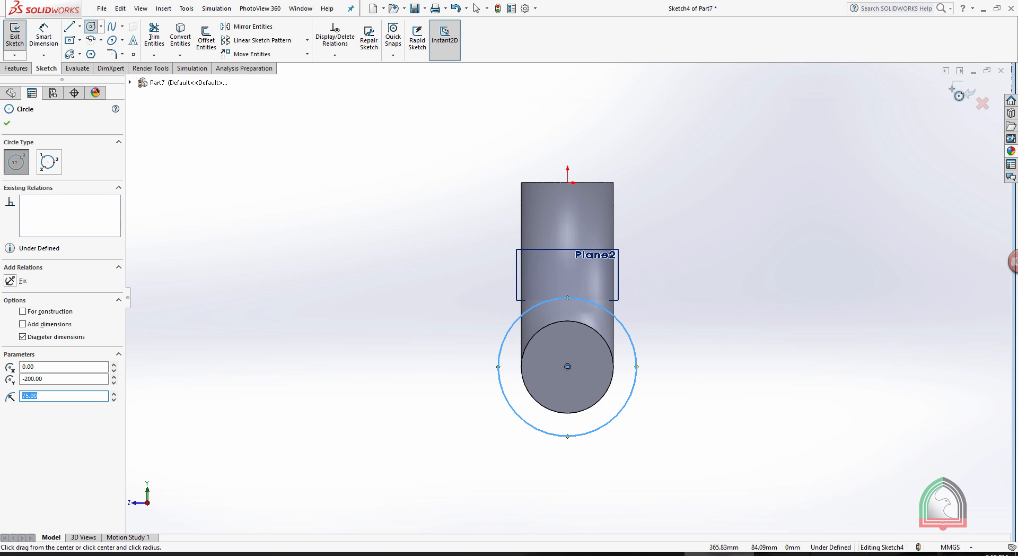
pyautogui.click(957, 93)
# Extrude the 150 mm circle 20 mm outward to form the lower flange.
pyautogui.scroll(1, 878, 201)
pyautogui.moveTo(803, 223); pyautogui.dragTo(647, 252, button='middle')
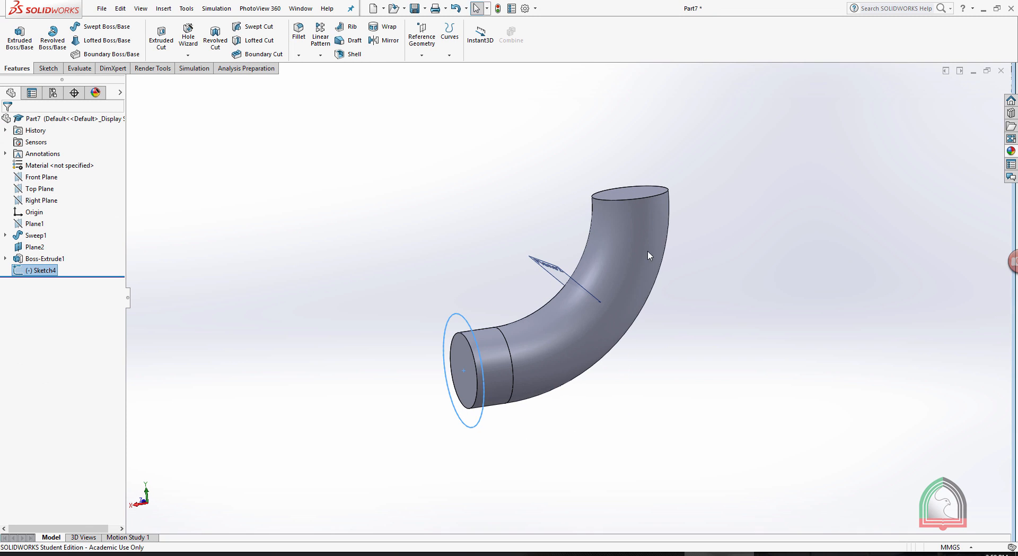
pyautogui.click(19, 36)
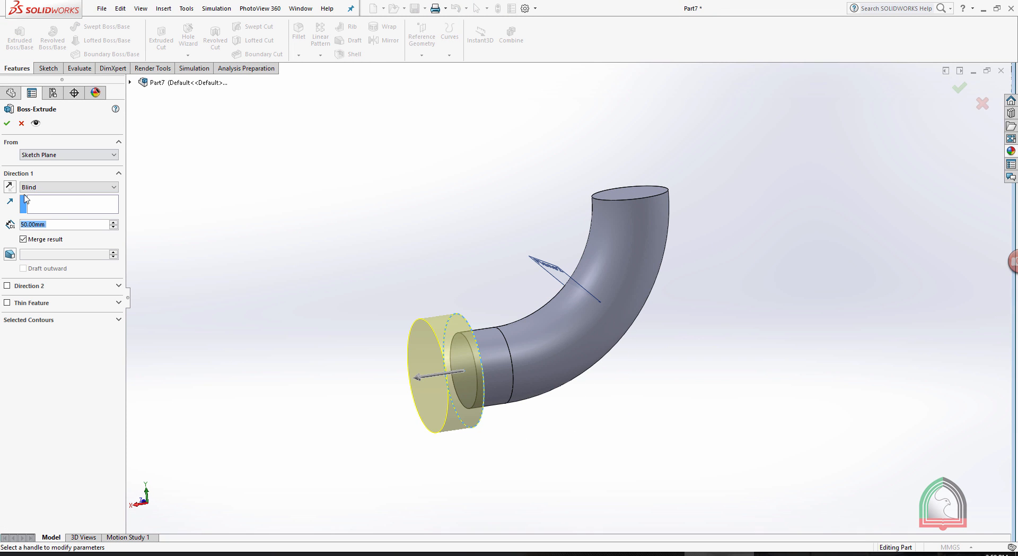
pyautogui.write('20')
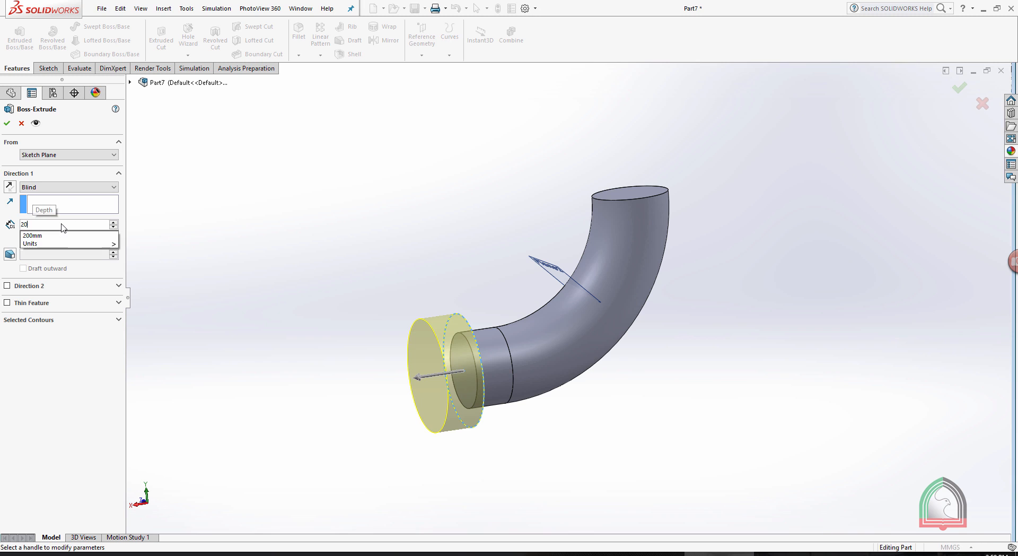
pyautogui.press('Return')
pyautogui.click(241, 190)
pyautogui.click(7, 124)
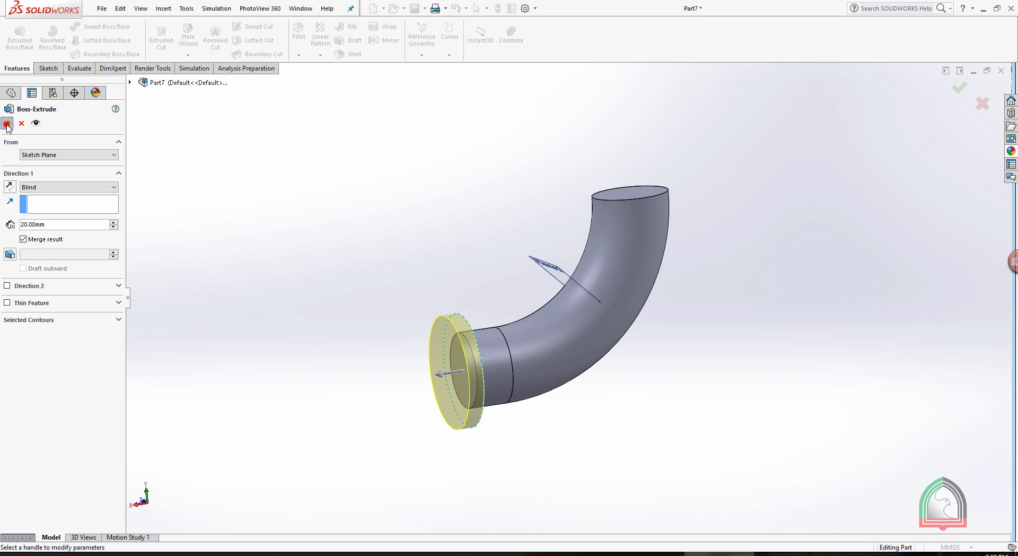
# Sketch a 10 mm diameter circle on the flange's outer face, level with and about 63 mm from the flange centre.
pyautogui.click(439, 339)
pyautogui.click(481, 307)
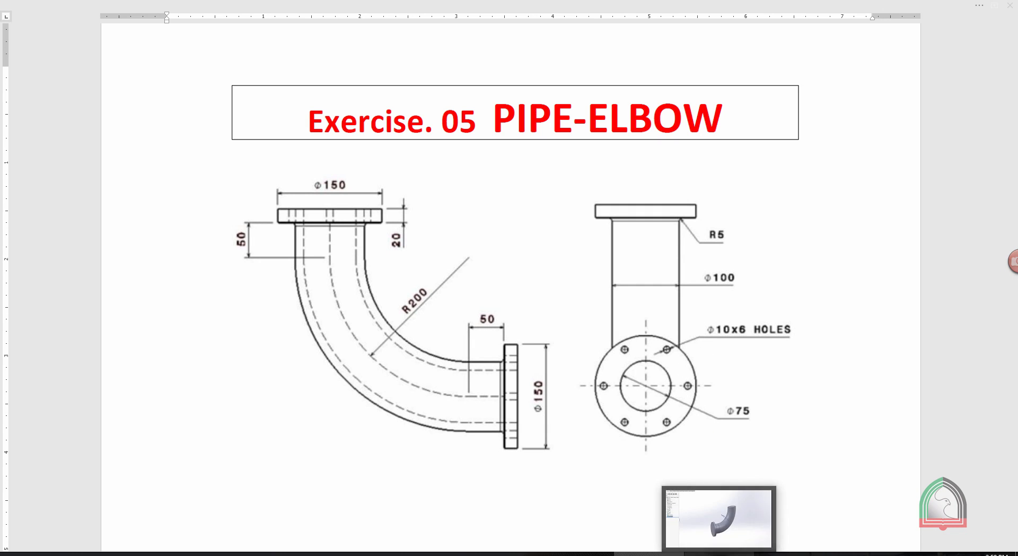
pyautogui.click(719, 553)
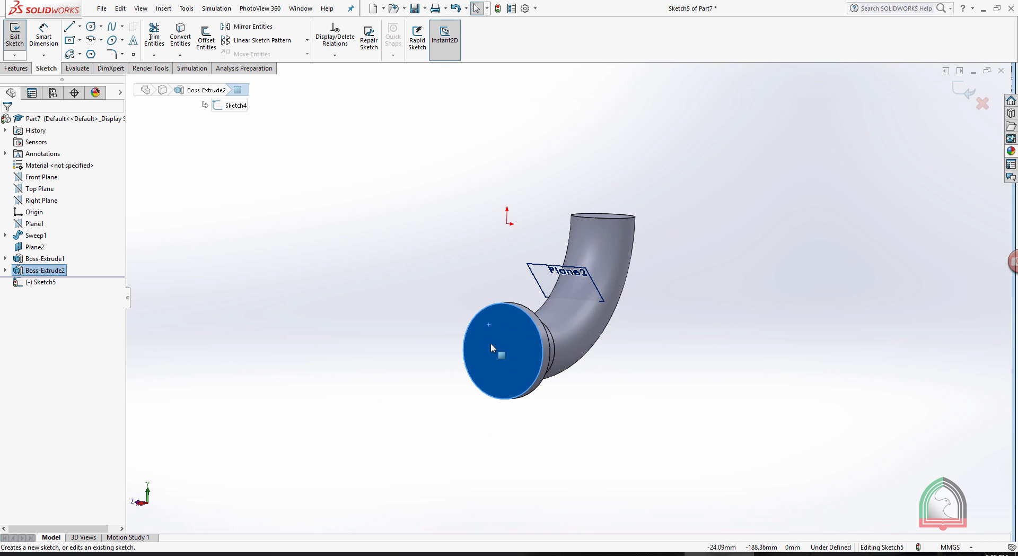
pyautogui.press('space')
pyautogui.click(535, 197)
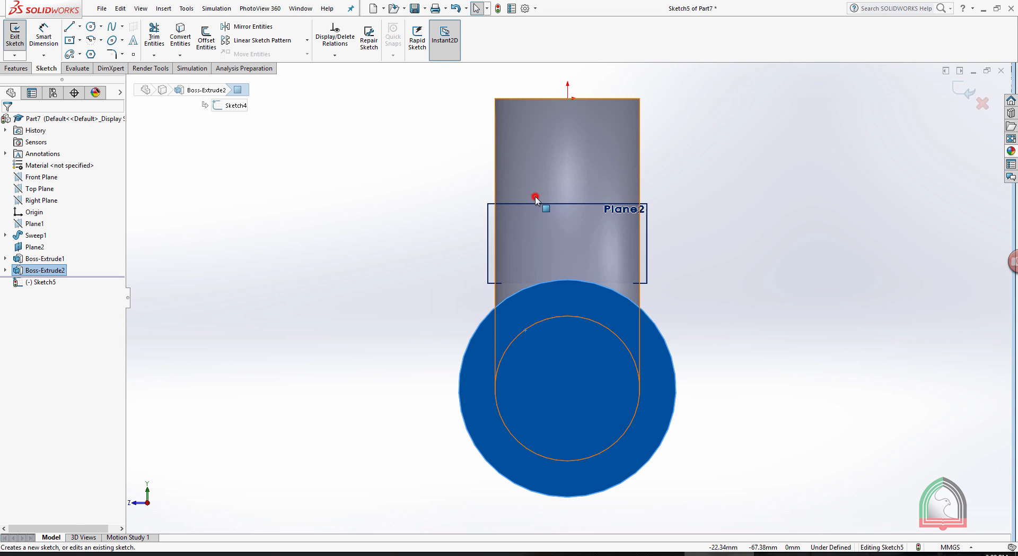
pyautogui.click(810, 219)
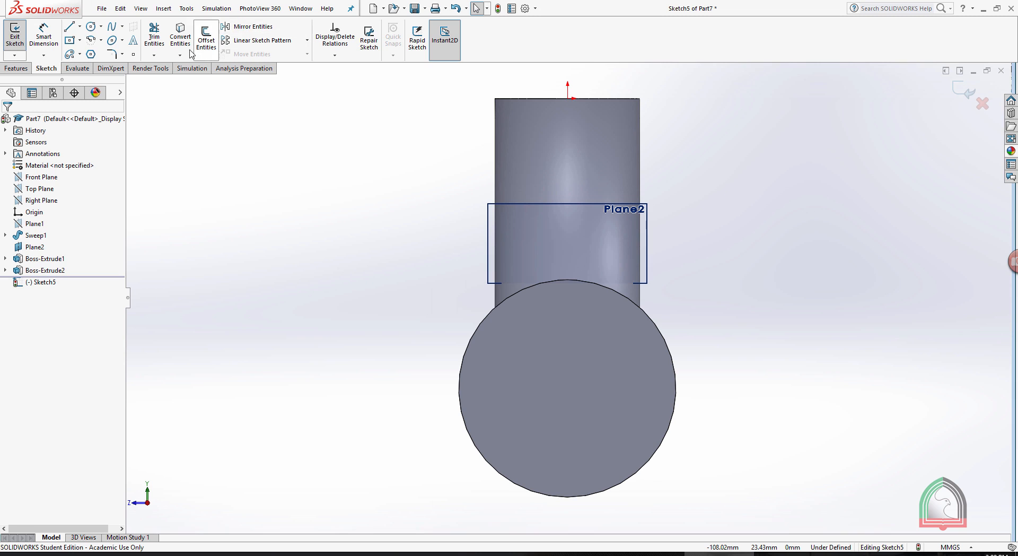
pyautogui.click(89, 28)
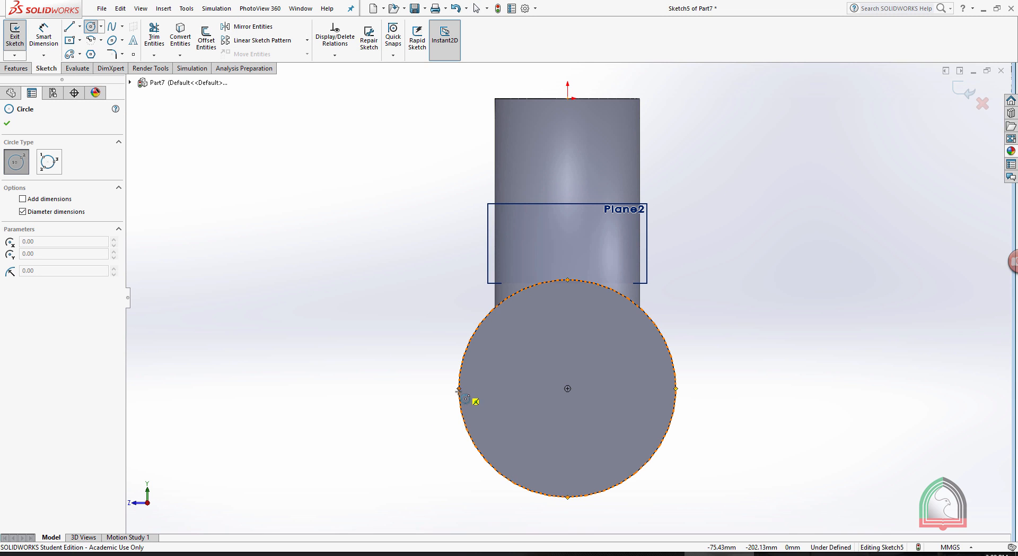
pyautogui.click(476, 389)
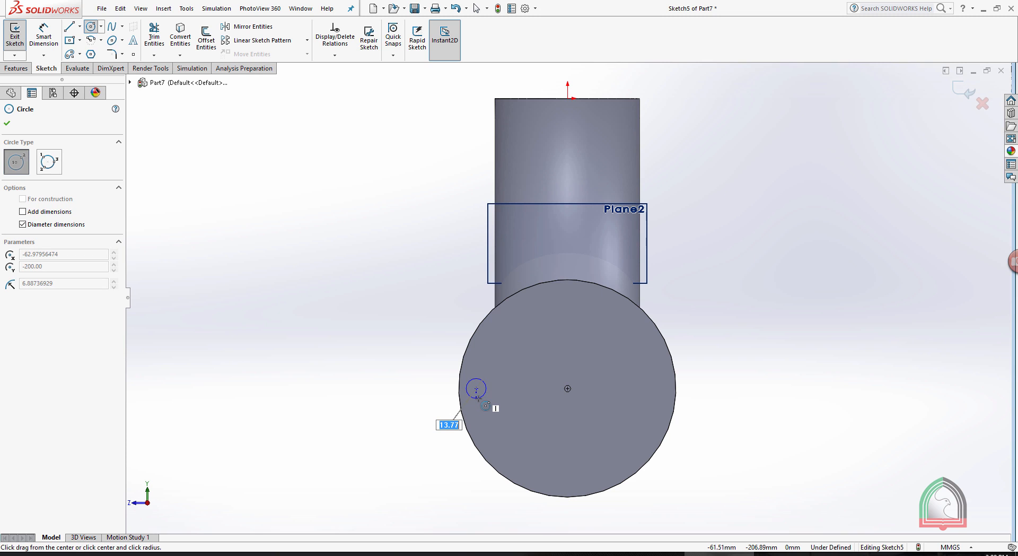
pyautogui.press('Return')
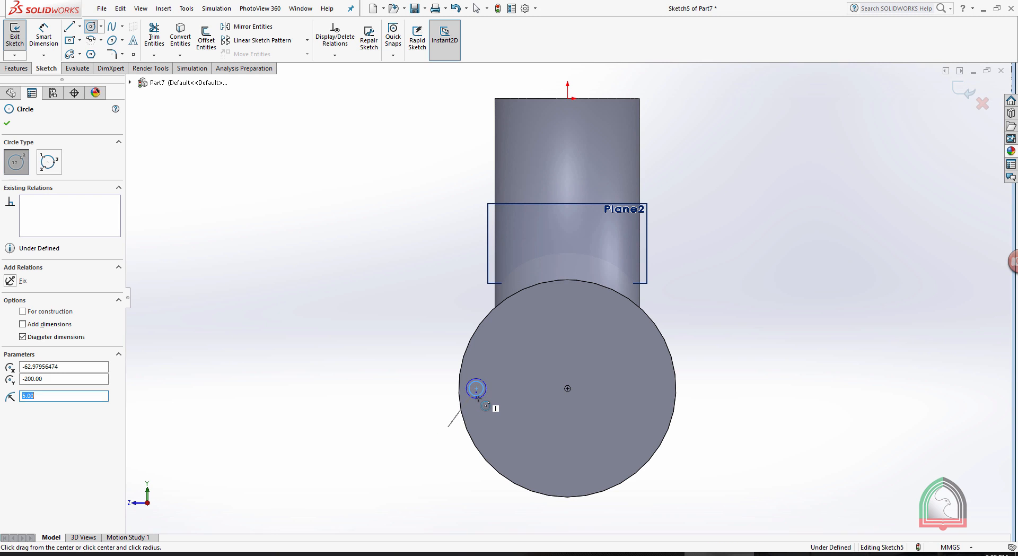
pyautogui.press('Escape')
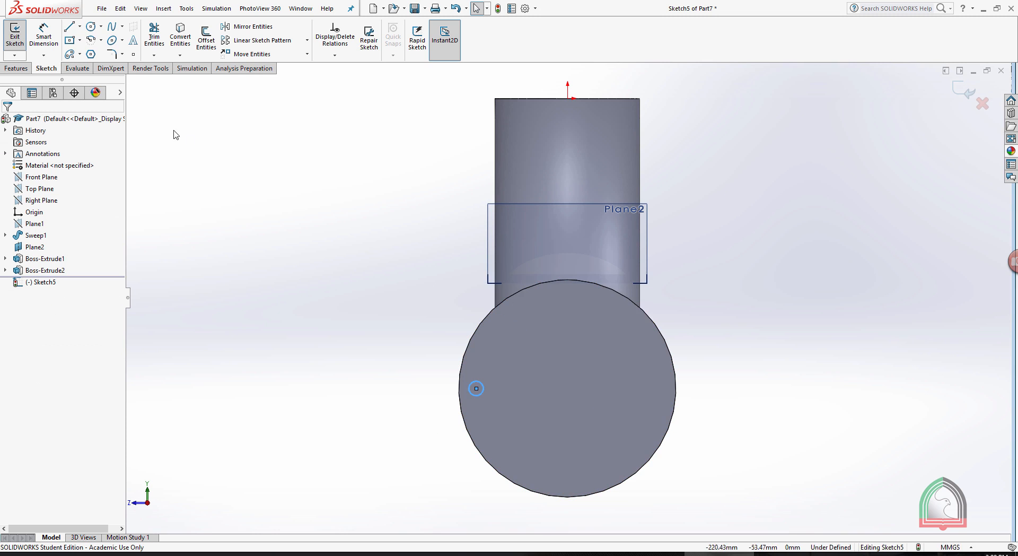
pyautogui.click(43, 36)
pyautogui.click(471, 394)
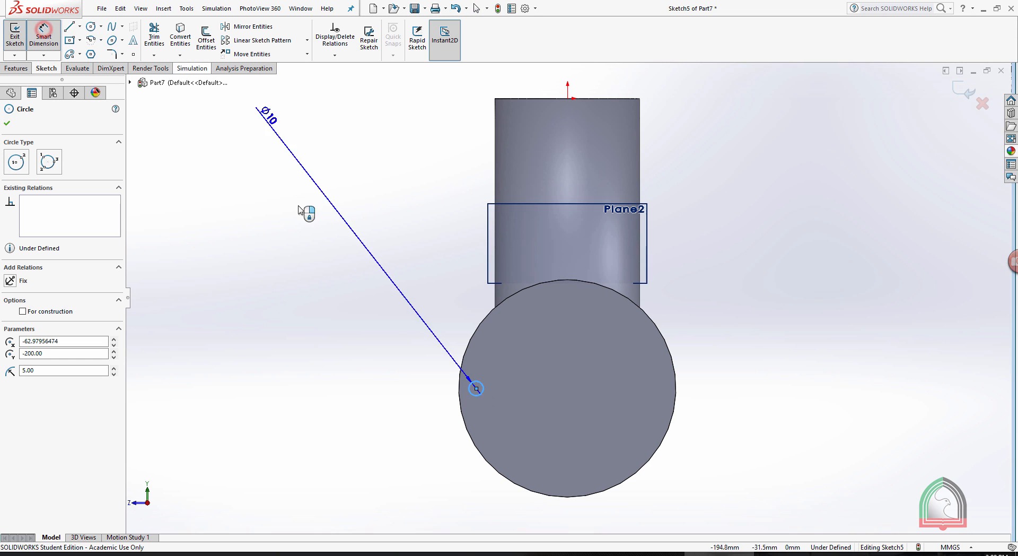
pyautogui.click(320, 251)
pyautogui.press('Escape')
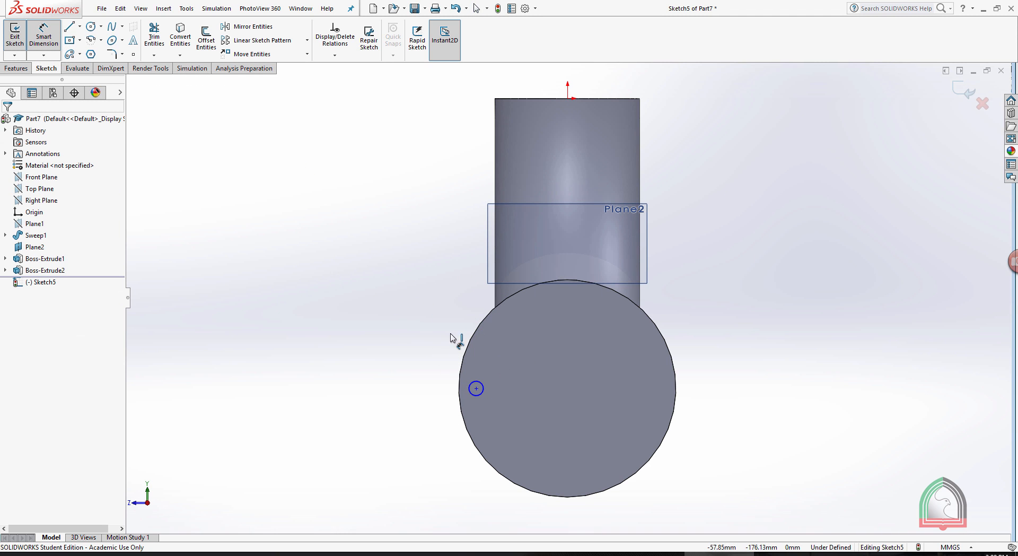
# Dimension the small circle's centre 65 mm horizontally from the flange centre, and exit the sketch.
pyautogui.click(475, 390)
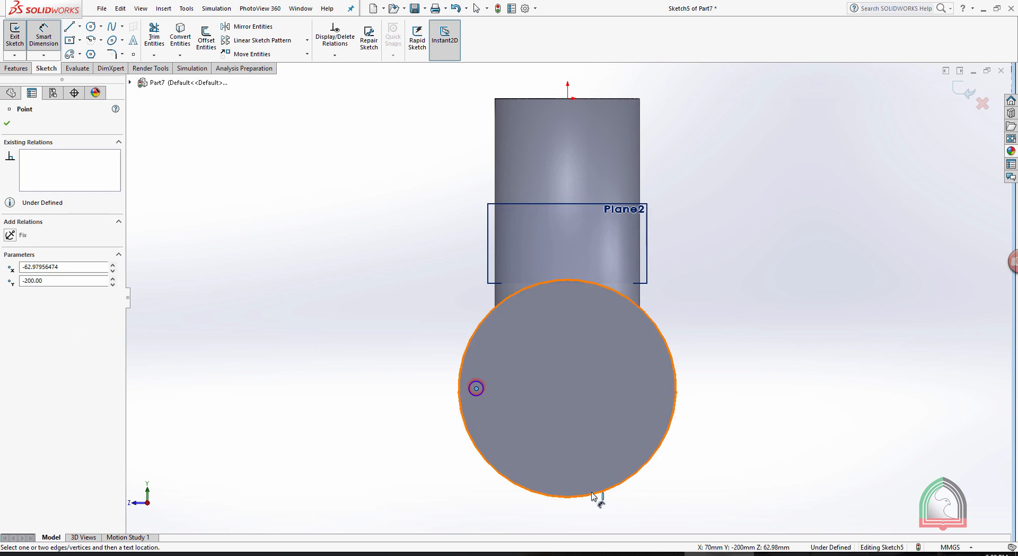
pyautogui.click(573, 497)
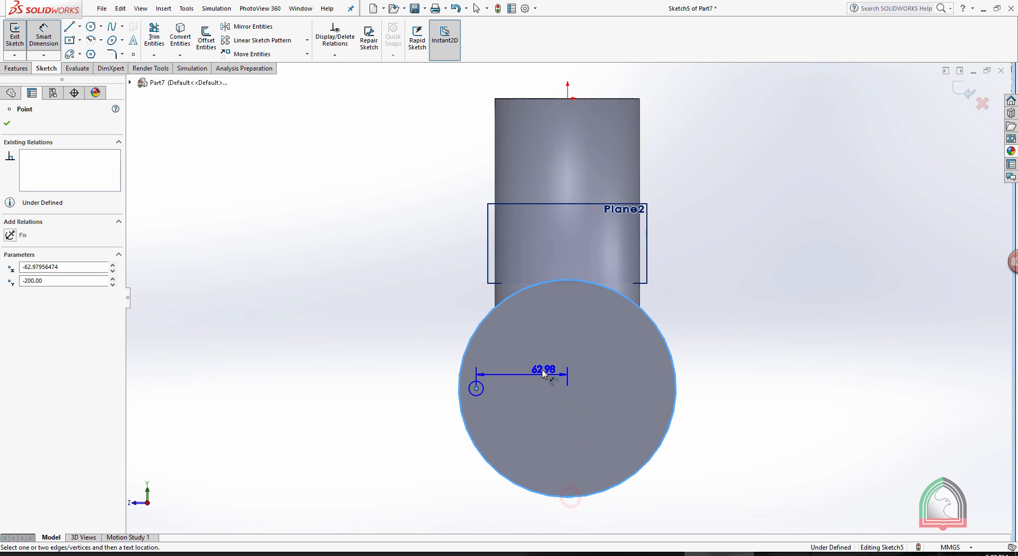
pyautogui.click(542, 366)
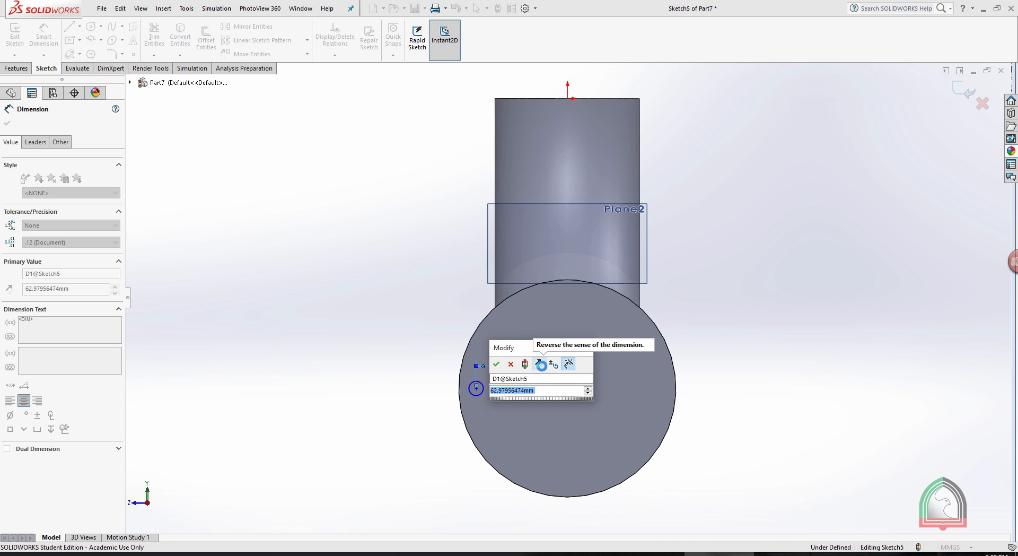
pyautogui.write('65')
pyautogui.press('Return')
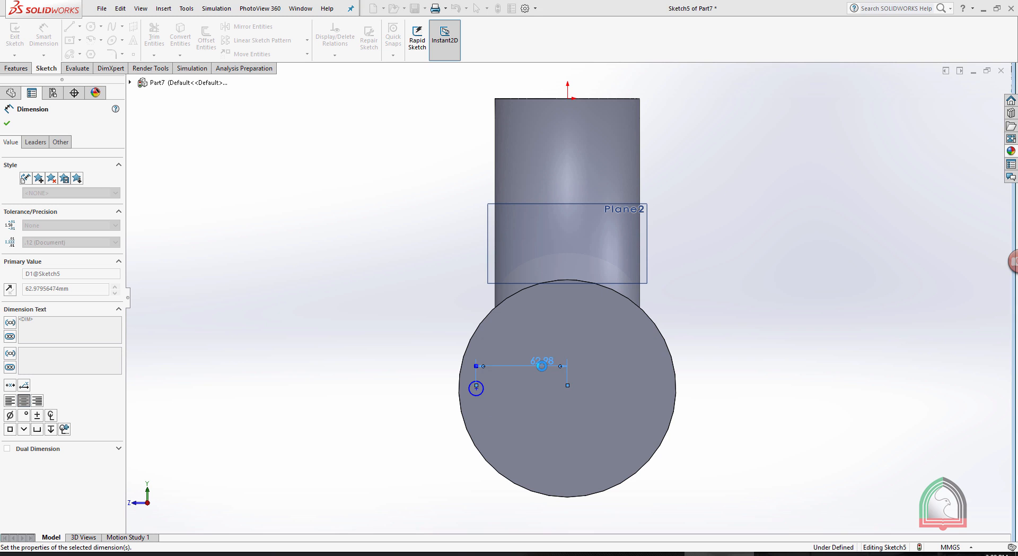
pyautogui.press('Escape')
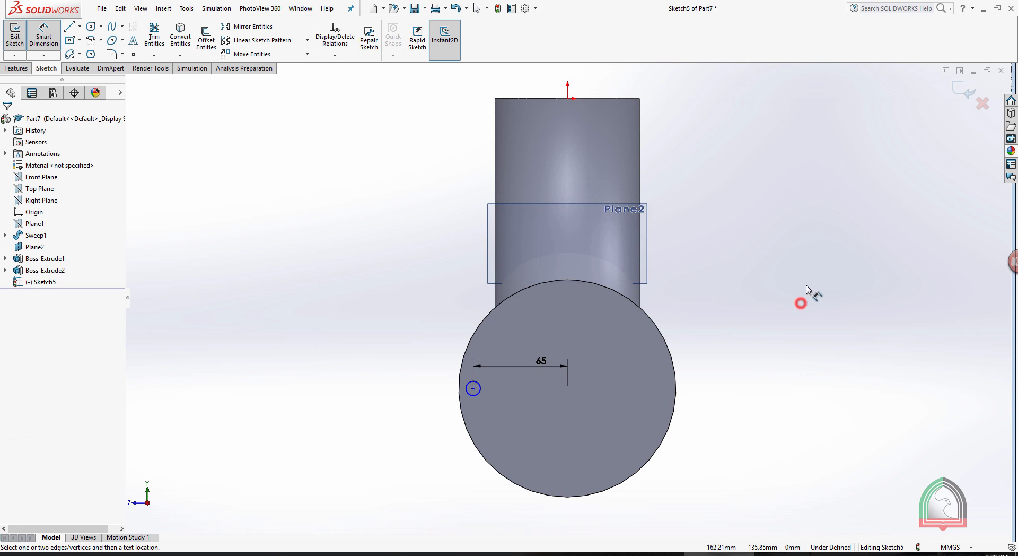
pyautogui.click(964, 90)
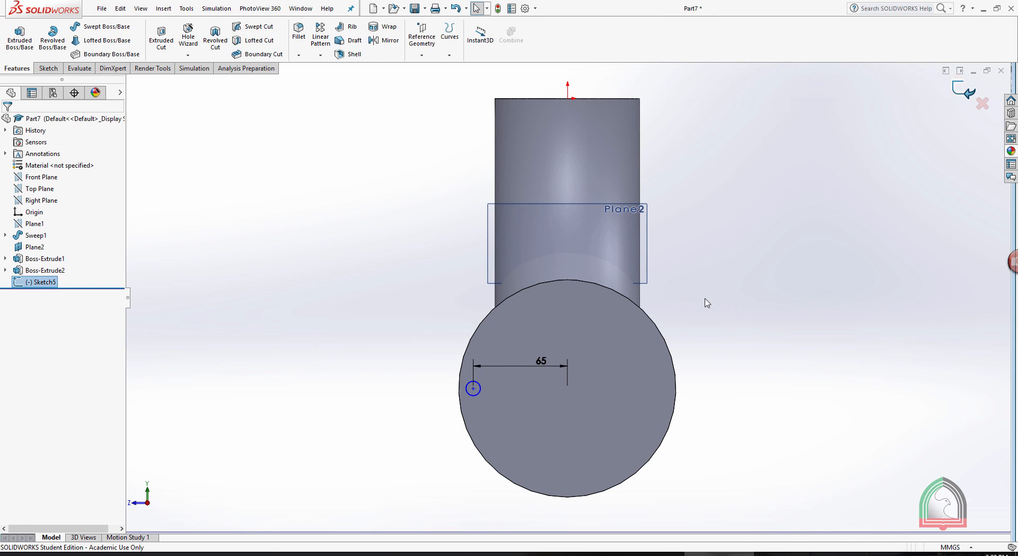
# Cut the 10 mm circle through the flange as a blind extruded cut 20 mm deep.
pyautogui.scroll(2, 704, 300)
pyautogui.moveTo(740, 272); pyautogui.dragTo(802, 320, button='middle')
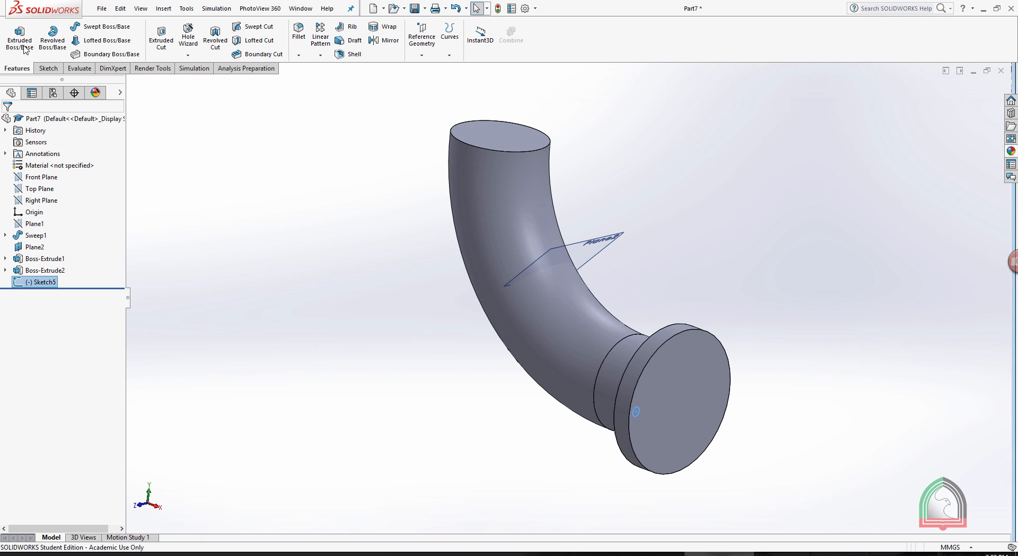
pyautogui.click(161, 37)
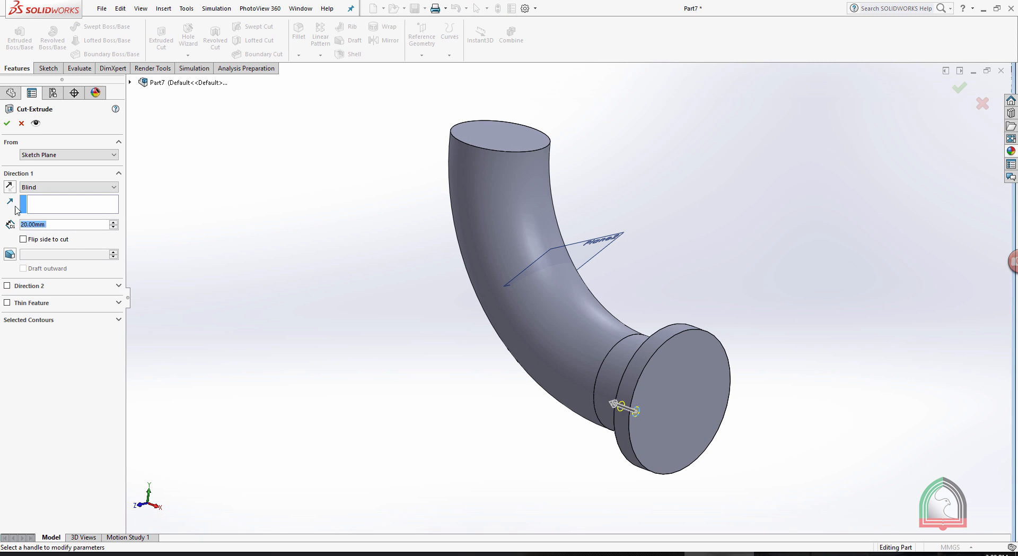
pyautogui.click(7, 124)
pyautogui.click(694, 203)
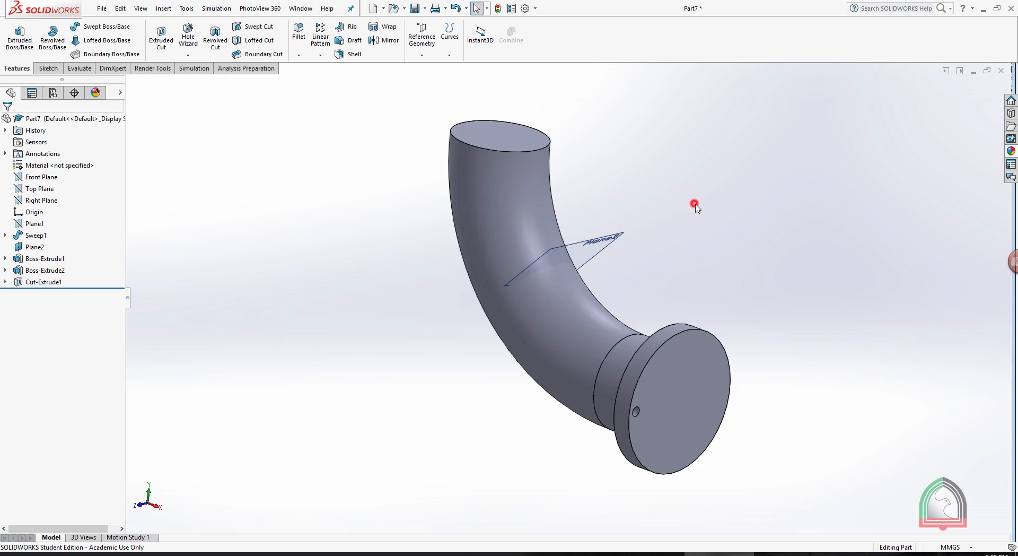
# Pattern the bolt hole circularly around the flange's outer edge with 6 equally spaced instances over 360 degrees.
pyautogui.hotkey('ctrl', '4')
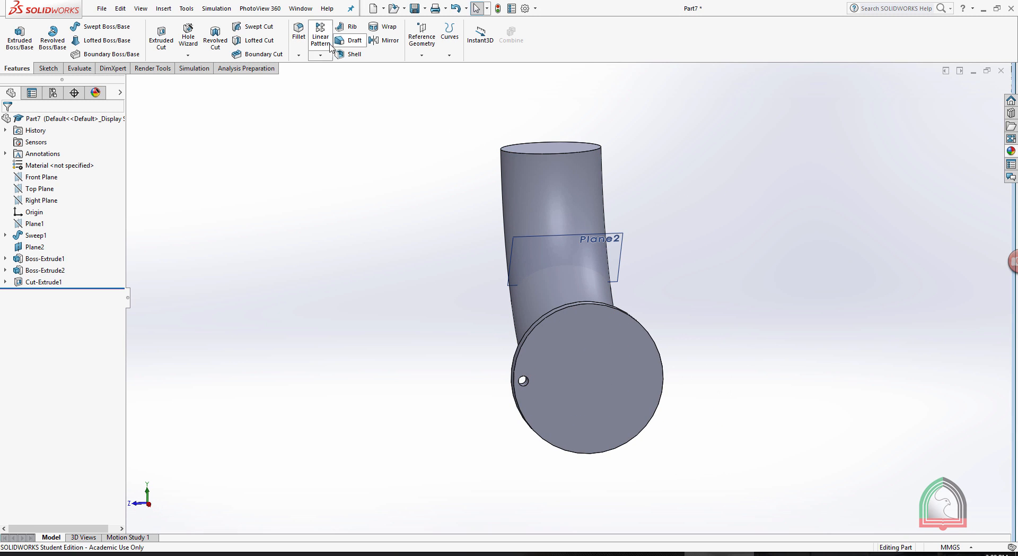
pyautogui.click(322, 55)
pyautogui.click(340, 80)
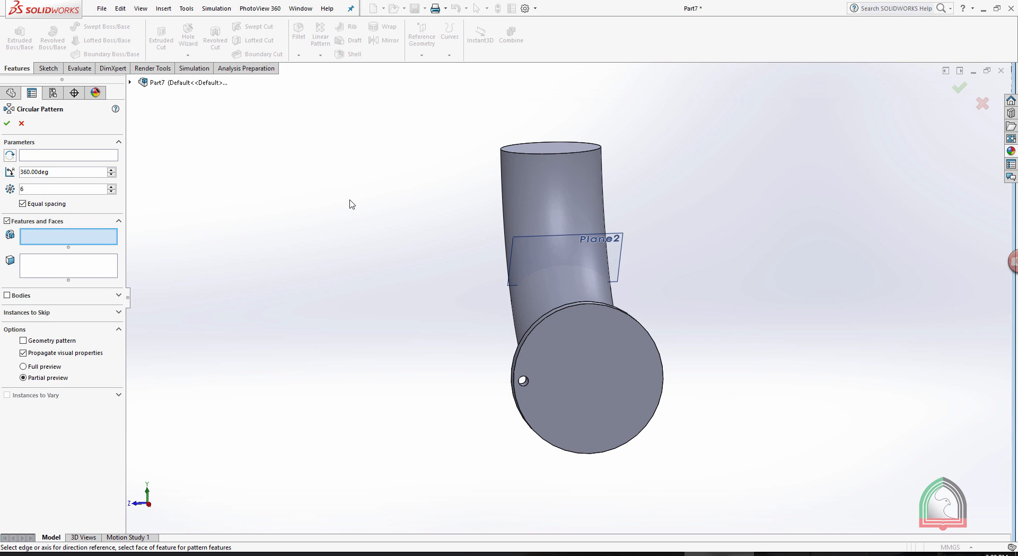
pyautogui.click(49, 158)
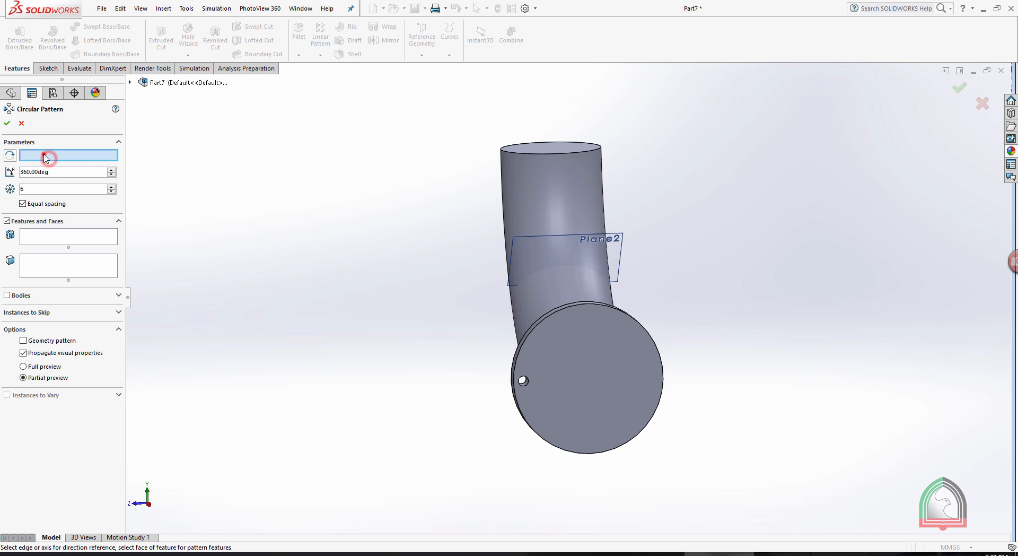
pyautogui.click(568, 307)
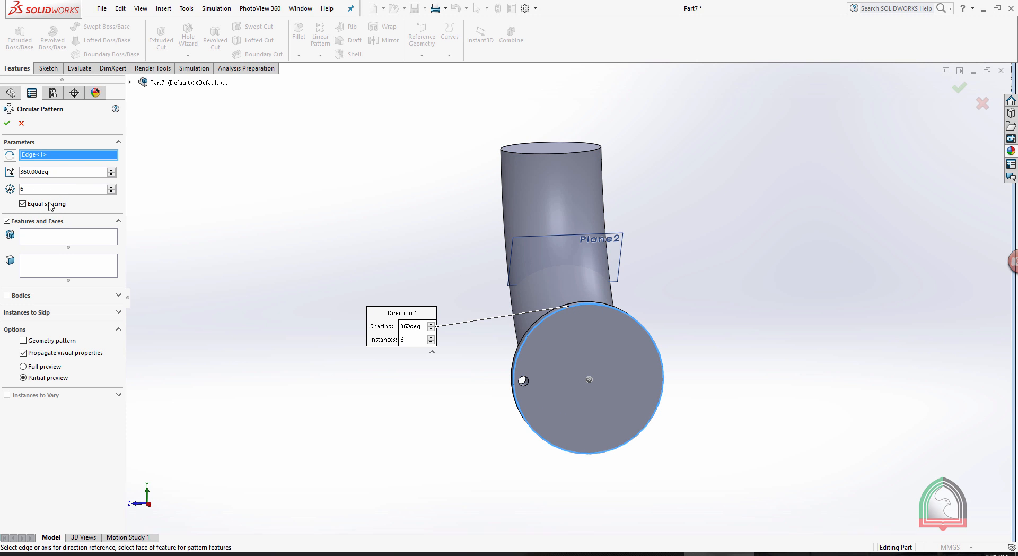
pyautogui.click(44, 240)
pyautogui.moveTo(412, 391); pyautogui.dragTo(529, 451, button='middle')
pyautogui.click(526, 451)
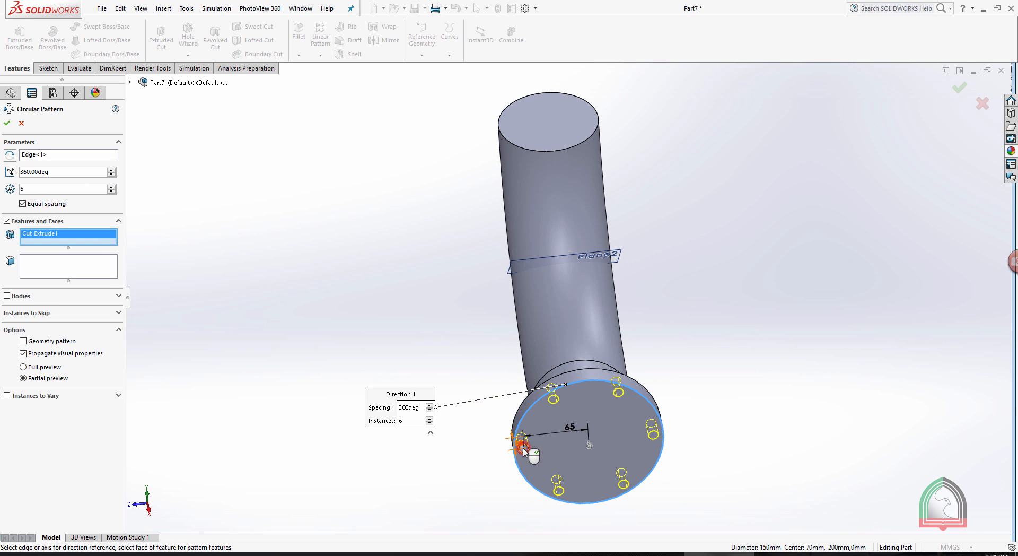
pyautogui.press('z')
pyautogui.moveTo(762, 370); pyautogui.dragTo(728, 227, button='middle')
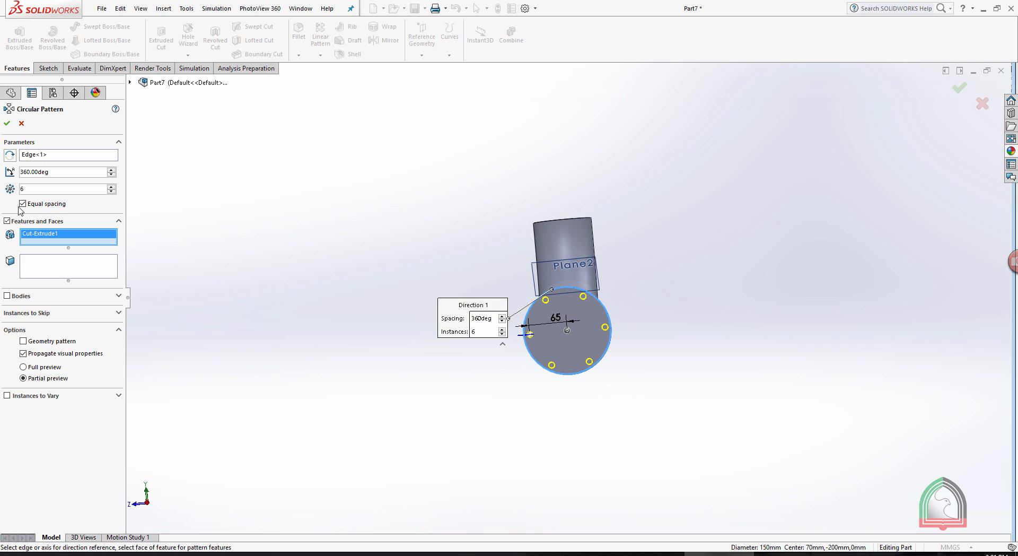
pyautogui.click(7, 124)
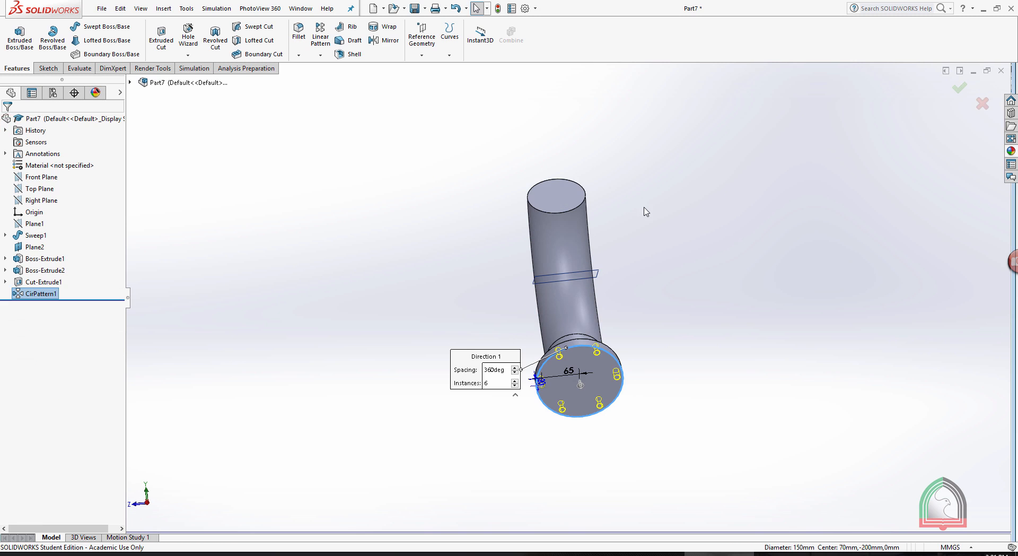
# Mirror the straight end, the flange and the bolt hole cut about Plane2 to the elbow's upper end.
pyautogui.moveTo(655, 205); pyautogui.dragTo(781, 223, button='middle')
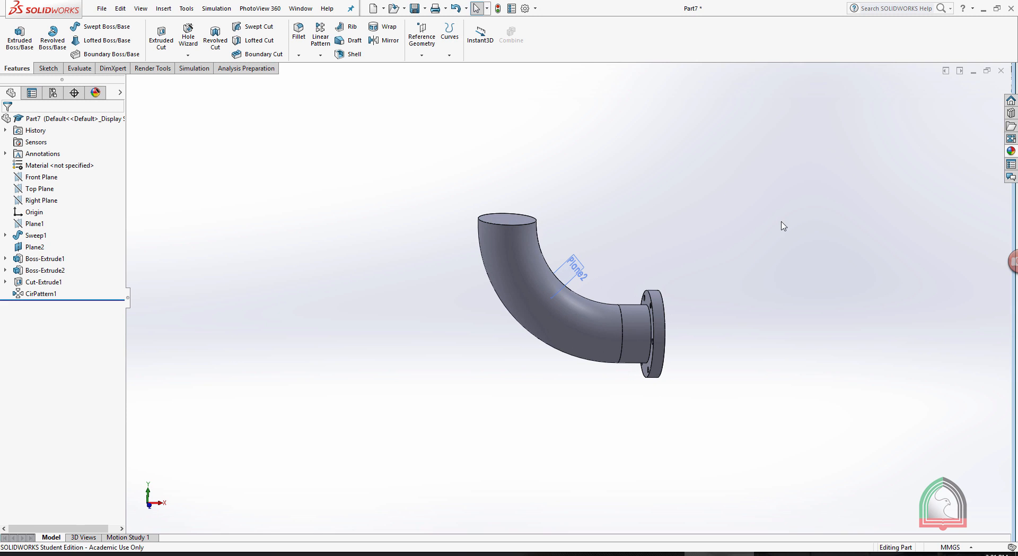
pyautogui.click(384, 40)
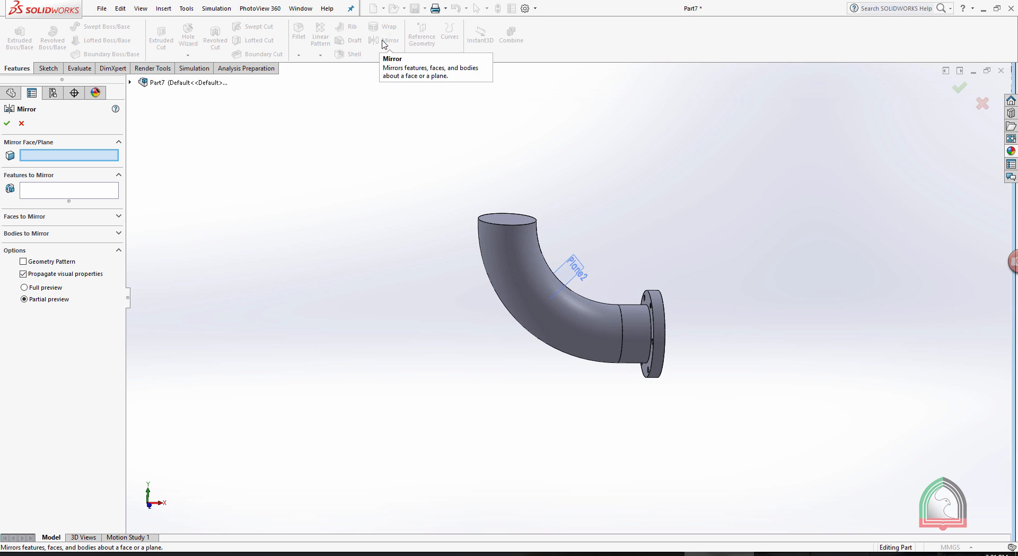
pyautogui.moveTo(820, 333)
pyautogui.mouseDown(button='middle')
pyautogui.moveTo(773, 299)
pyautogui.moveTo(827, 318)
pyautogui.mouseUp(button='middle')
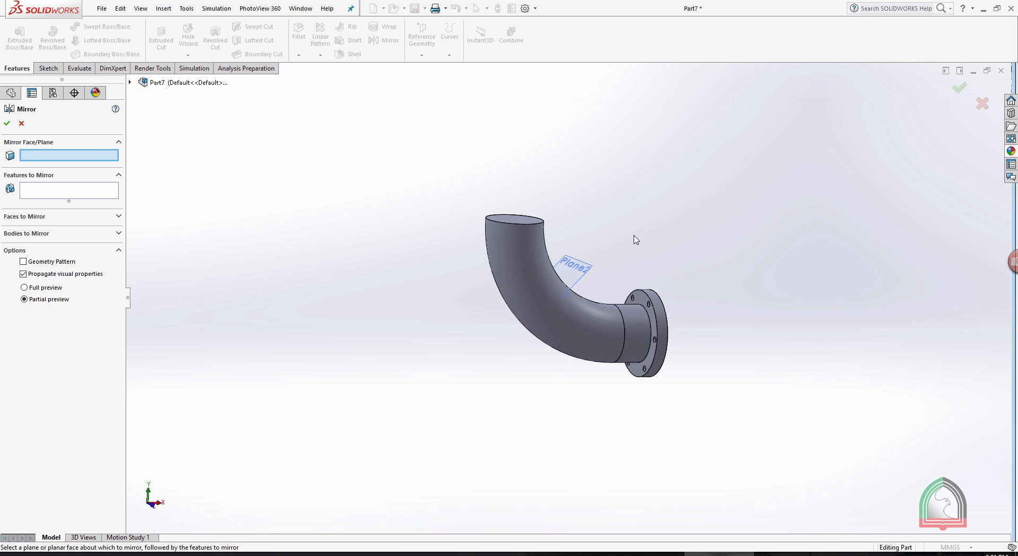
pyautogui.click(628, 317)
pyautogui.click(572, 270)
pyautogui.moveTo(684, 256); pyautogui.dragTo(750, 186, button='middle')
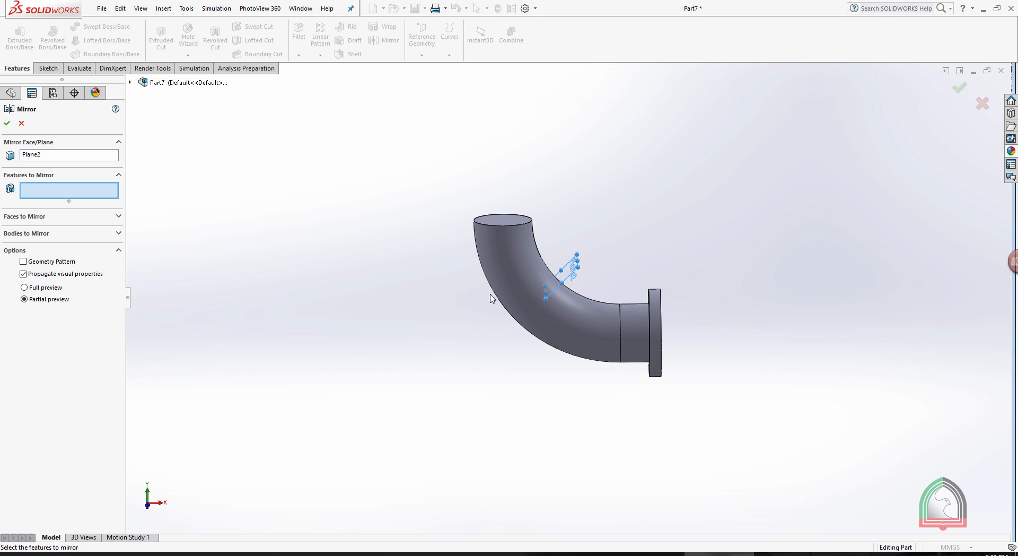
pyautogui.moveTo(786, 394); pyautogui.dragTo(809, 391, button='middle')
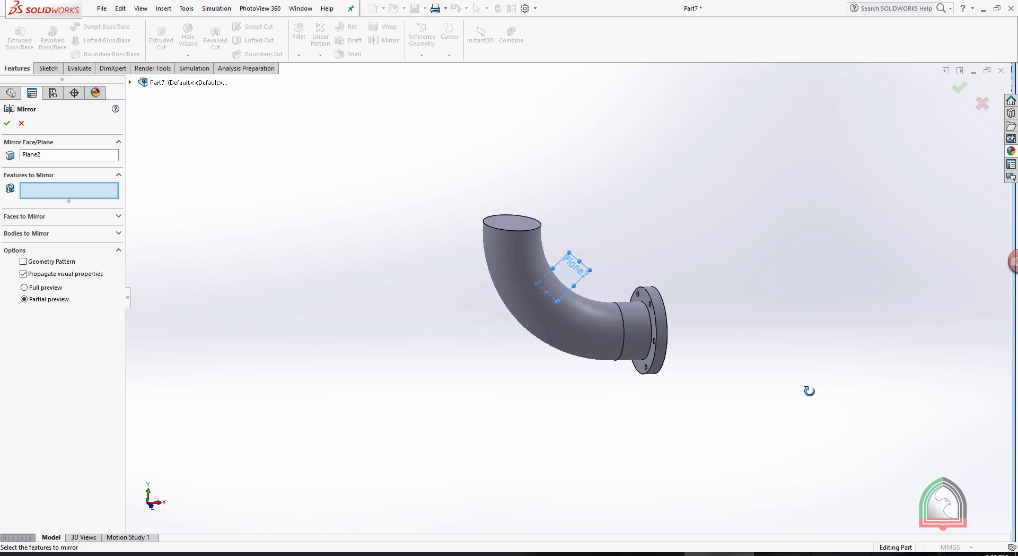
pyautogui.click(631, 325)
pyautogui.moveTo(677, 334); pyautogui.dragTo(616, 322, button='middle')
pyautogui.click(656, 317)
pyautogui.scroll(-3, 663, 277)
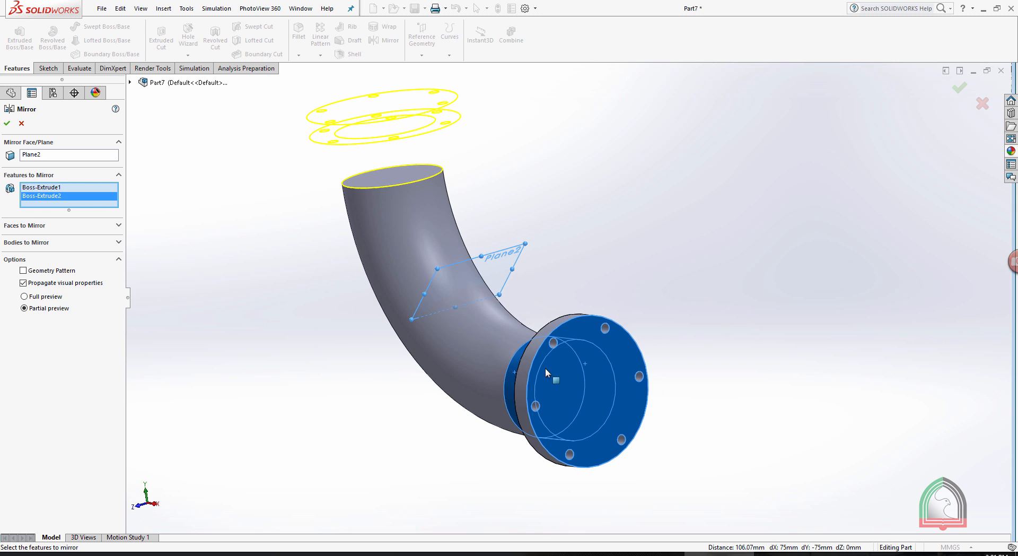
pyautogui.click(536, 409)
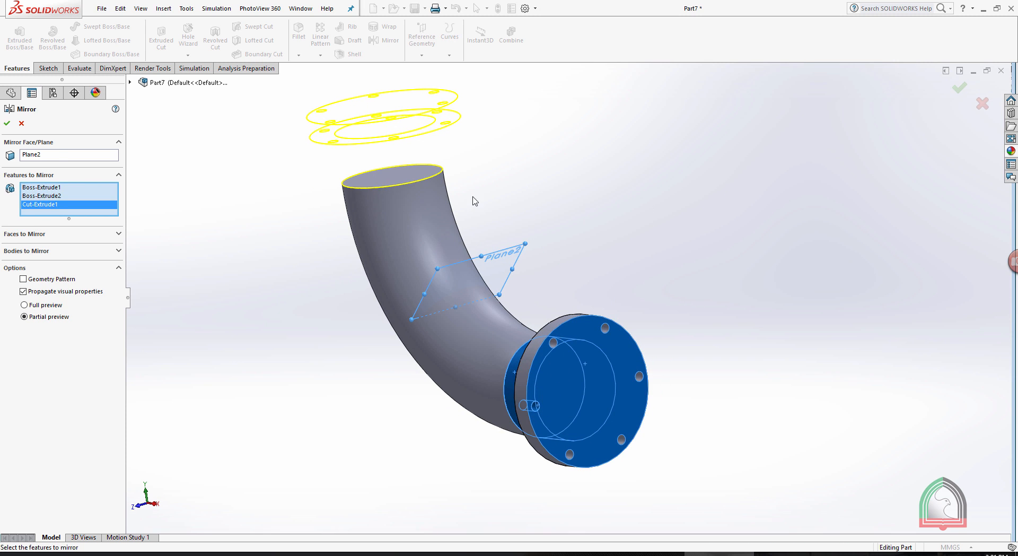
pyautogui.click(7, 124)
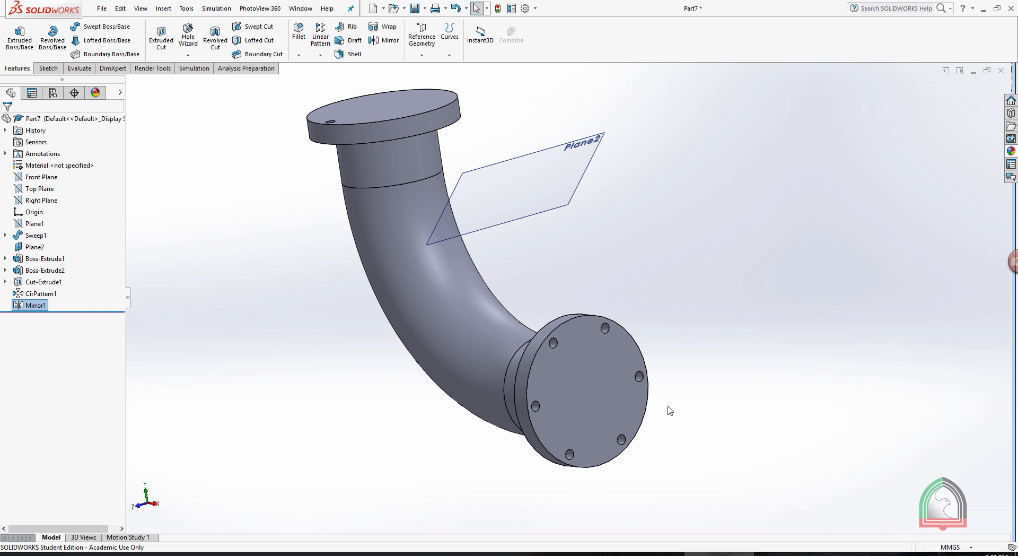
# Edit the mirror feature to add the circular hole pattern CirPattern1 to the mirrored features.
pyautogui.click(24, 304)
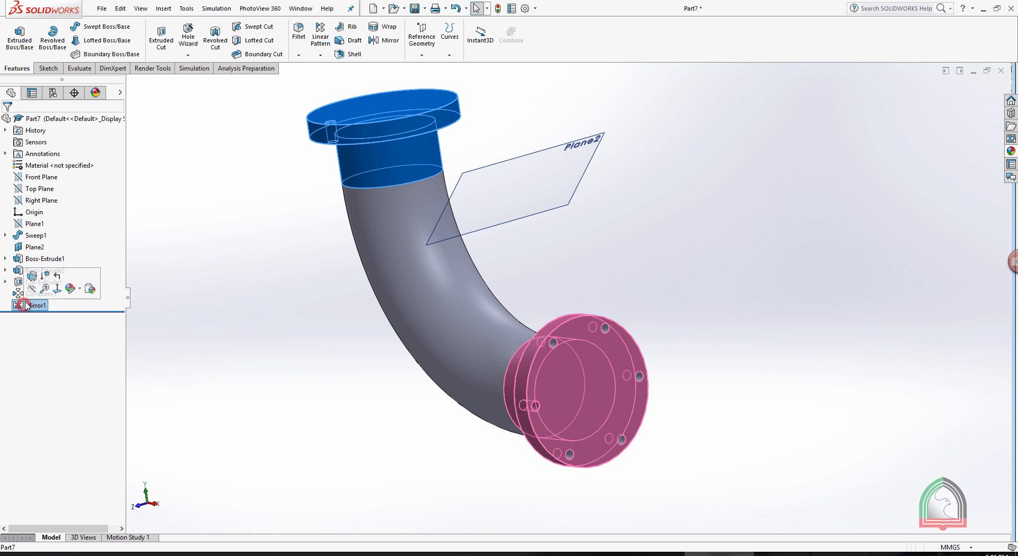
pyautogui.click(33, 283)
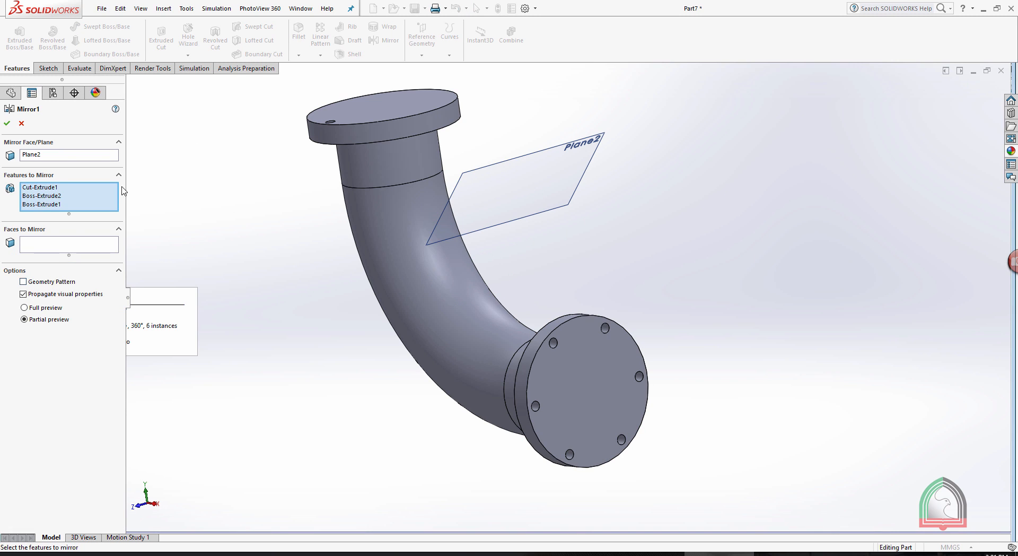
pyautogui.click(61, 195)
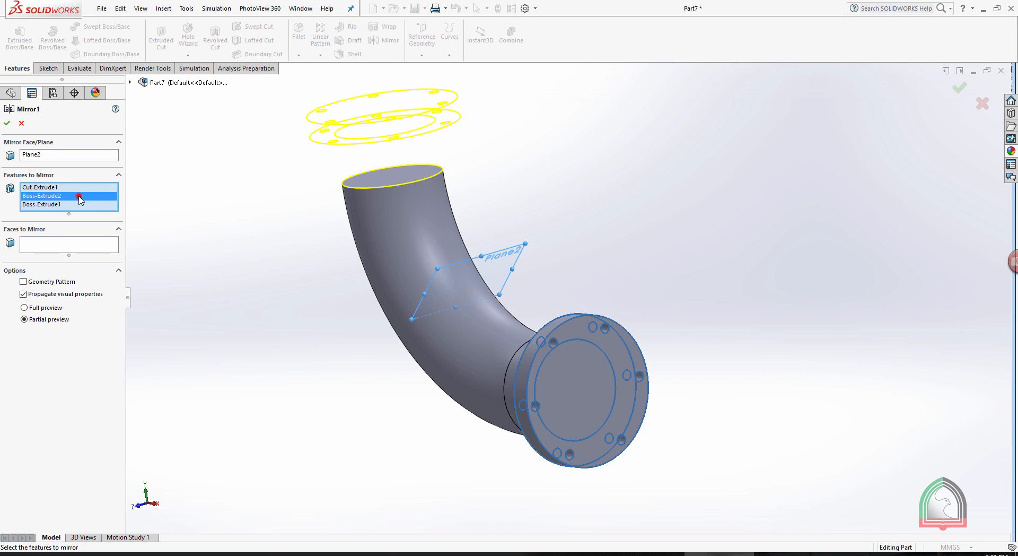
pyautogui.click(130, 83)
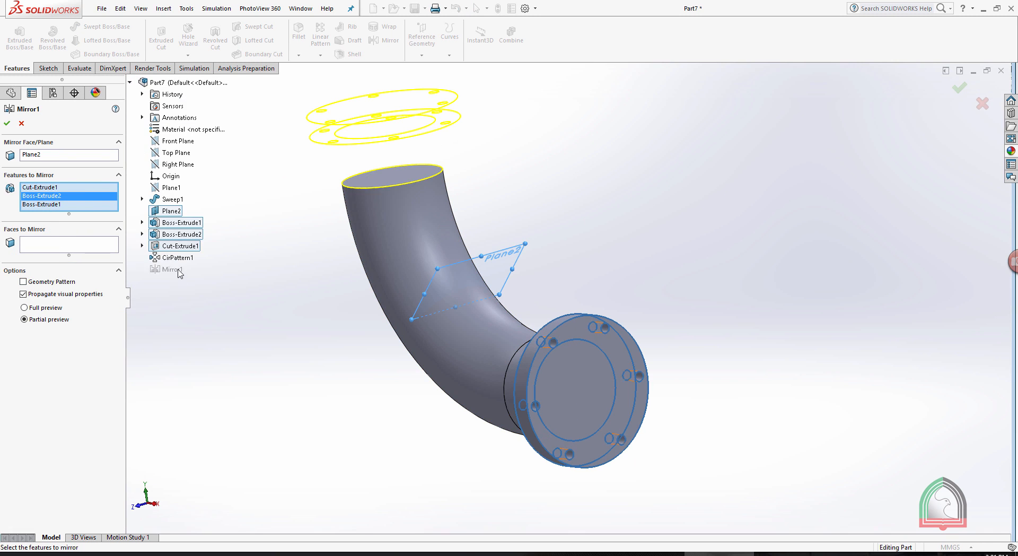
pyautogui.click(171, 258)
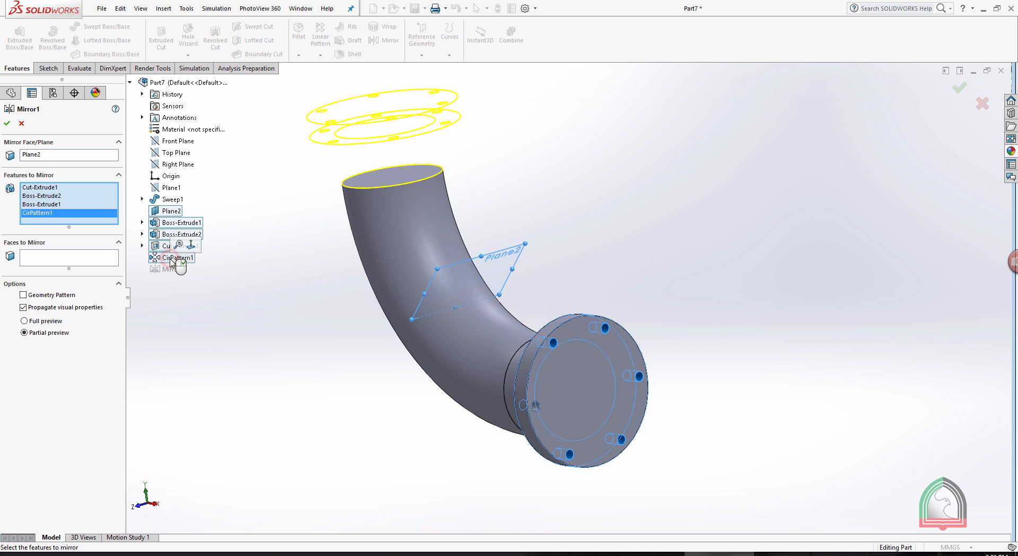
pyautogui.click(7, 123)
# Hide Plane2 in the model view.
pyautogui.moveTo(747, 194)
pyautogui.mouseDown(button='middle')
pyautogui.moveTo(720, 218)
pyautogui.moveTo(726, 329)
pyautogui.mouseUp(button='middle')
pyautogui.click(612, 221)
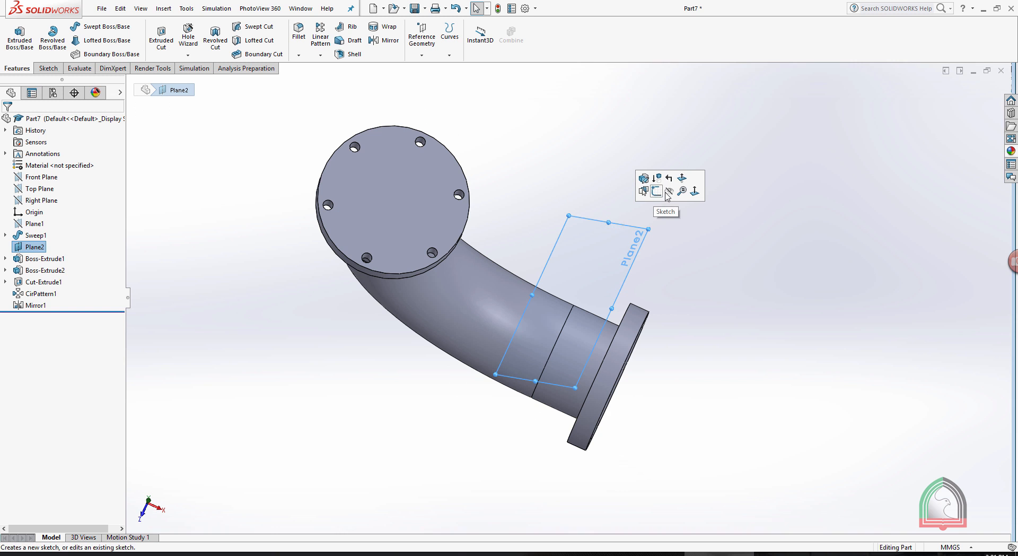
pyautogui.click(668, 195)
pyautogui.moveTo(668, 195); pyautogui.dragTo(628, 280, button='middle')
# Check the Exercise 05 drawing and fillet the two edges where the pipe ends meet the flanges with a 5 mm symmetric radius.
pyautogui.click(638, 553)
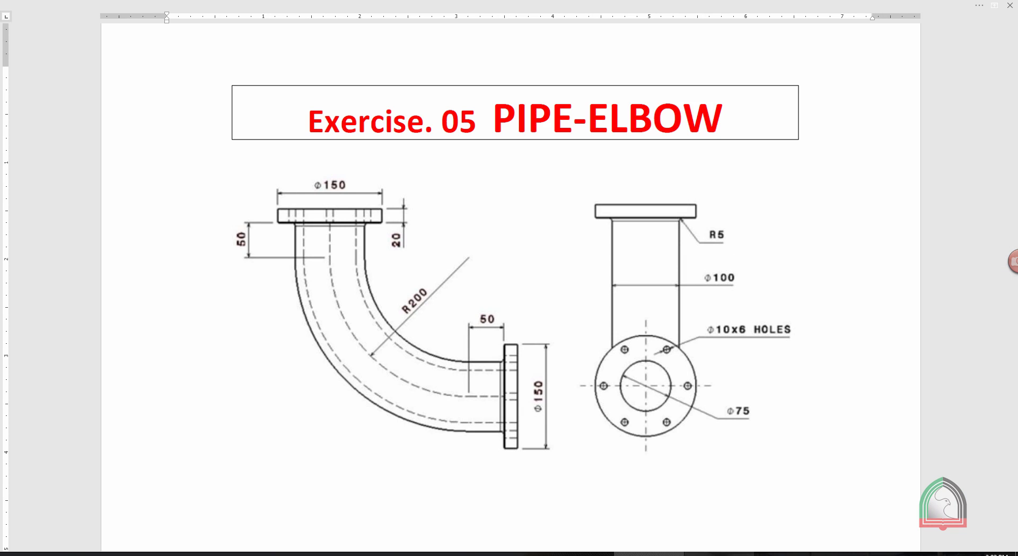
pyautogui.click(715, 553)
pyautogui.moveTo(572, 155); pyautogui.dragTo(563, 91, button='middle')
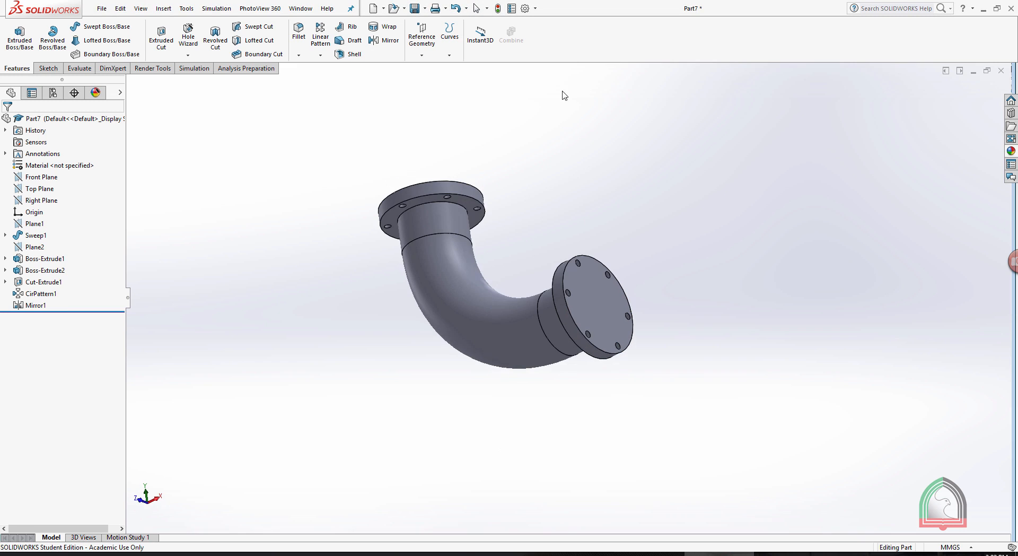
pyautogui.click(298, 55)
pyautogui.click(314, 67)
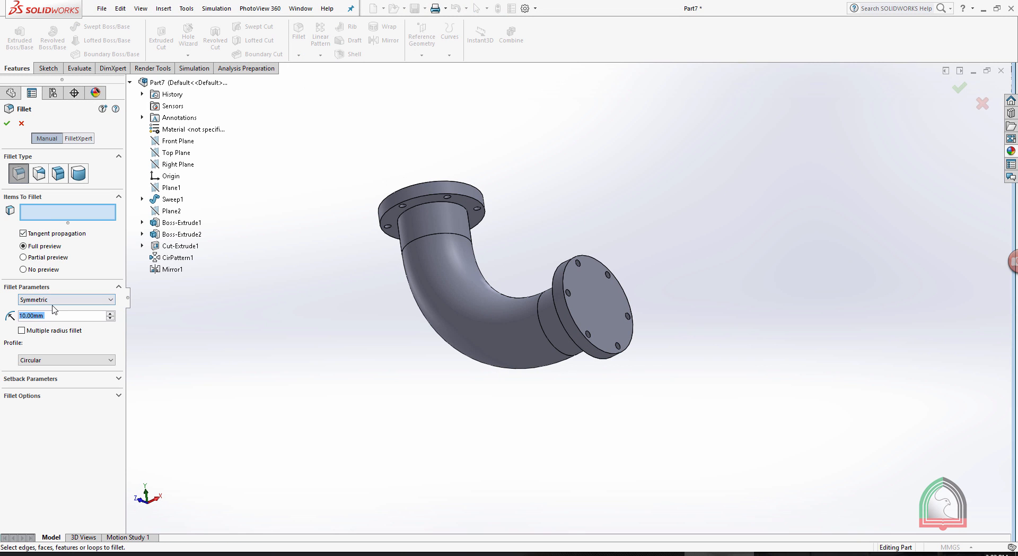
pyautogui.write('5')
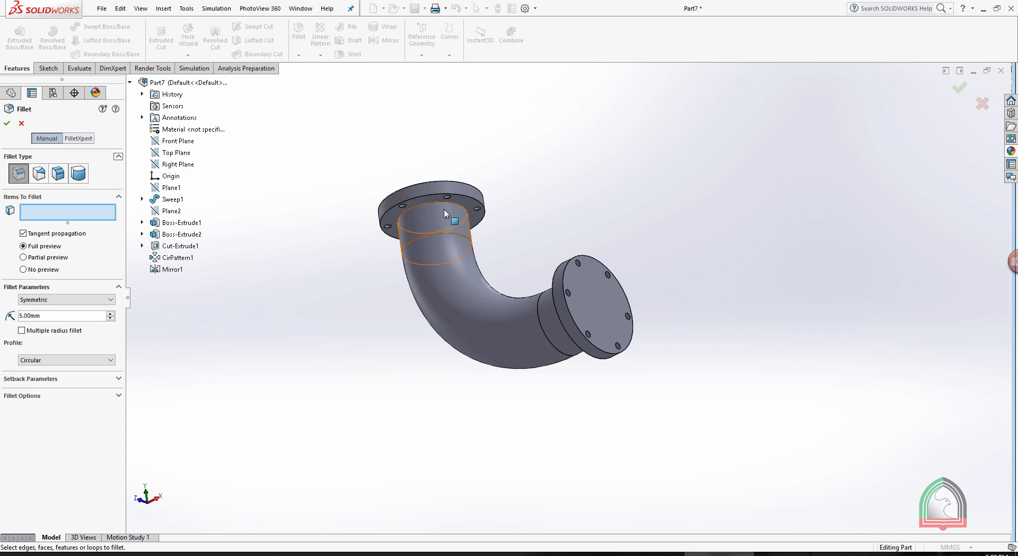
pyautogui.click(428, 203)
pyautogui.moveTo(602, 163); pyautogui.dragTo(694, 289, button='middle')
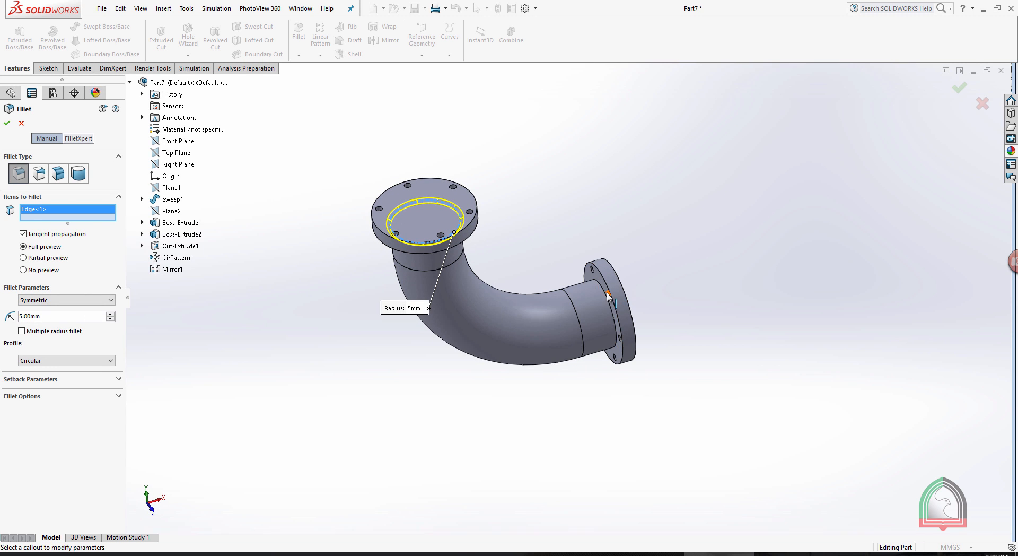
pyautogui.click(606, 295)
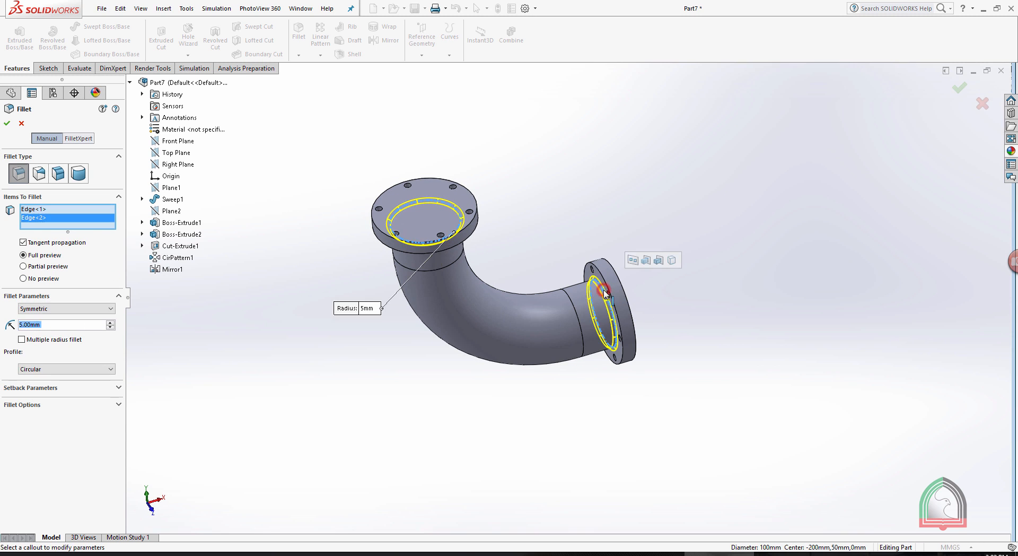
pyautogui.click(7, 127)
pyautogui.moveTo(591, 204)
pyautogui.mouseDown(button='middle')
pyautogui.moveTo(586, 123)
pyautogui.moveTo(590, 204)
pyautogui.mouseUp(button='middle')
# Sketch the bore's centreline path on the Front Plane: vertical line from the upper flange face, 200 mm tangent arc, horizontal line to the other flange face.
pyautogui.click(664, 553)
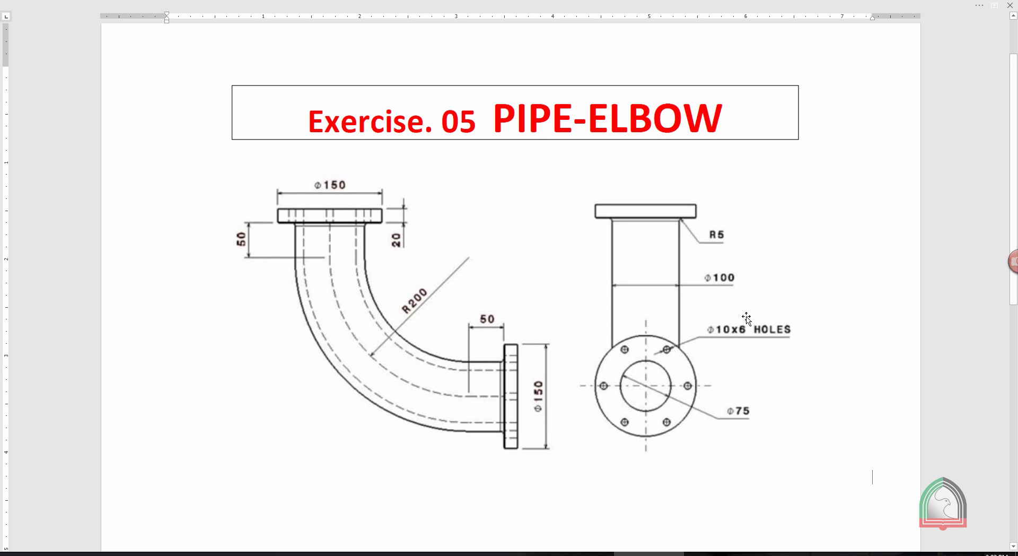
pyautogui.click(705, 553)
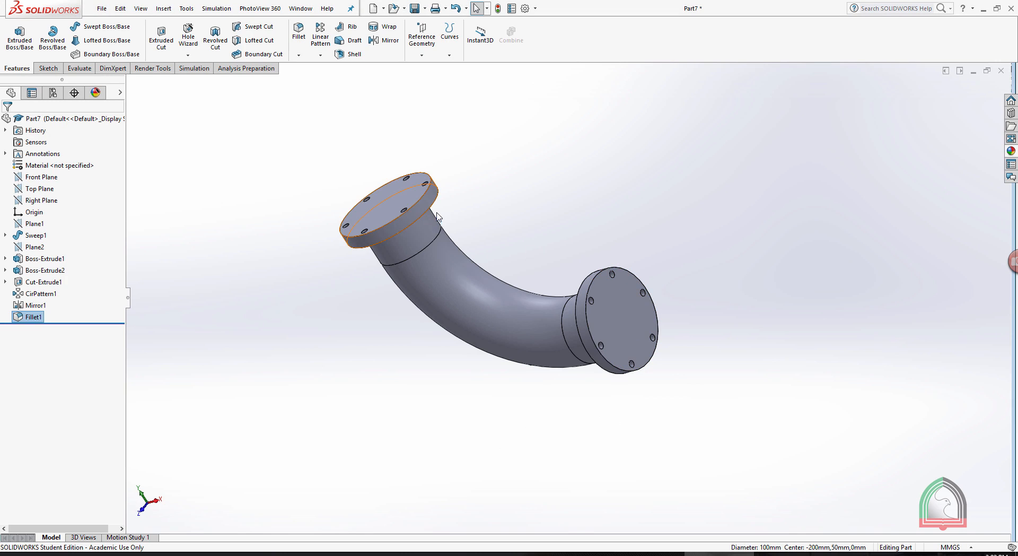
pyautogui.click(40, 177)
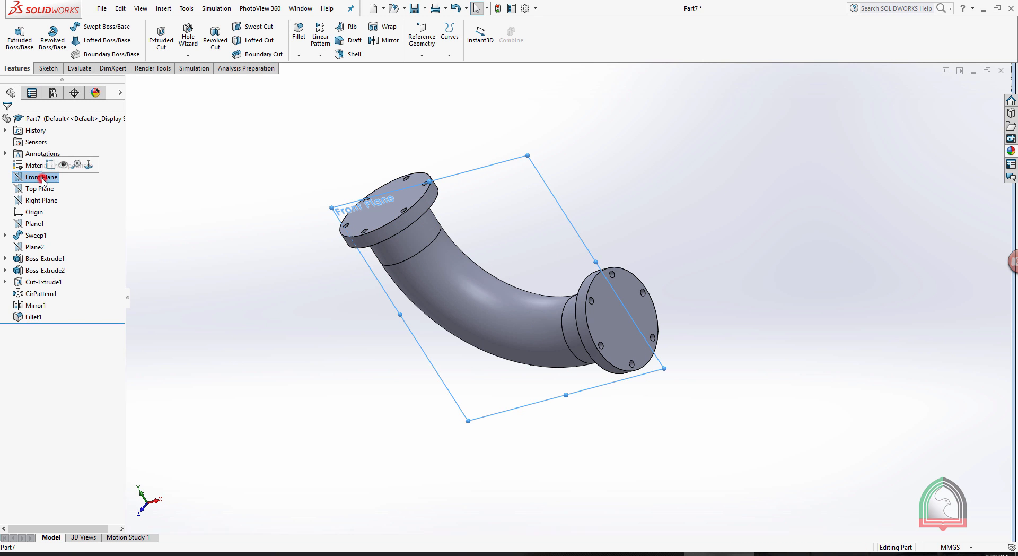
pyautogui.click(53, 165)
pyautogui.click(101, 196)
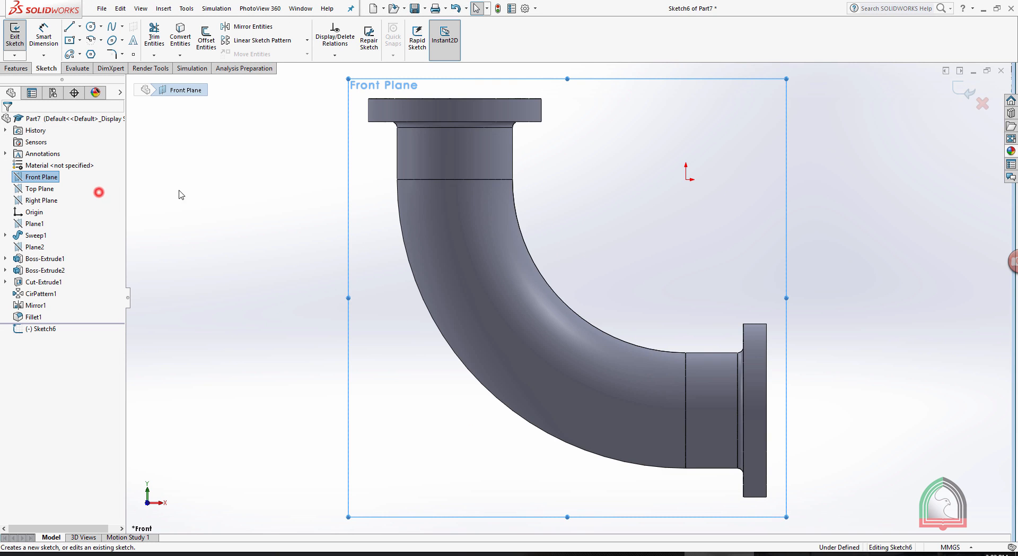
pyautogui.click(703, 128)
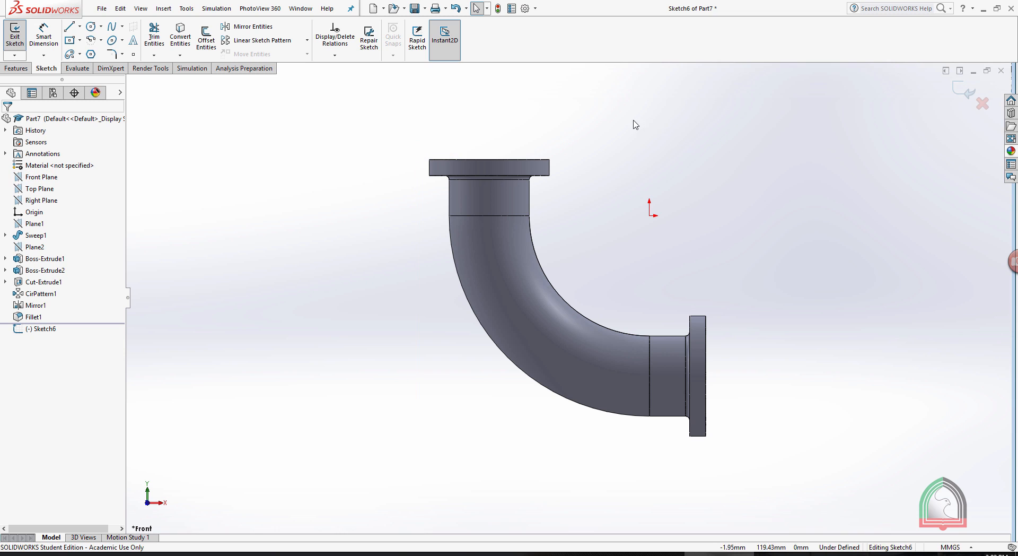
pyautogui.scroll(-1, 616, 165)
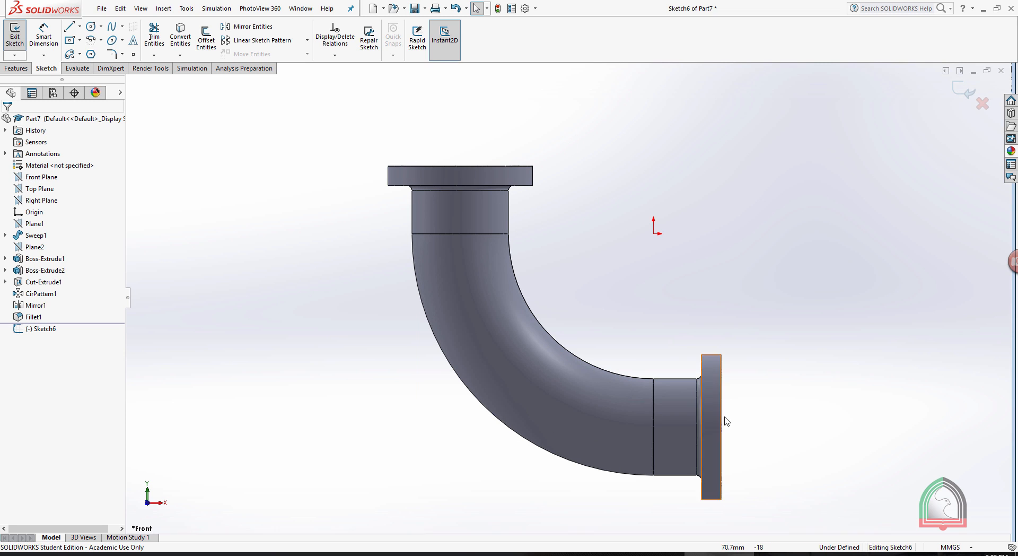
pyautogui.click(69, 28)
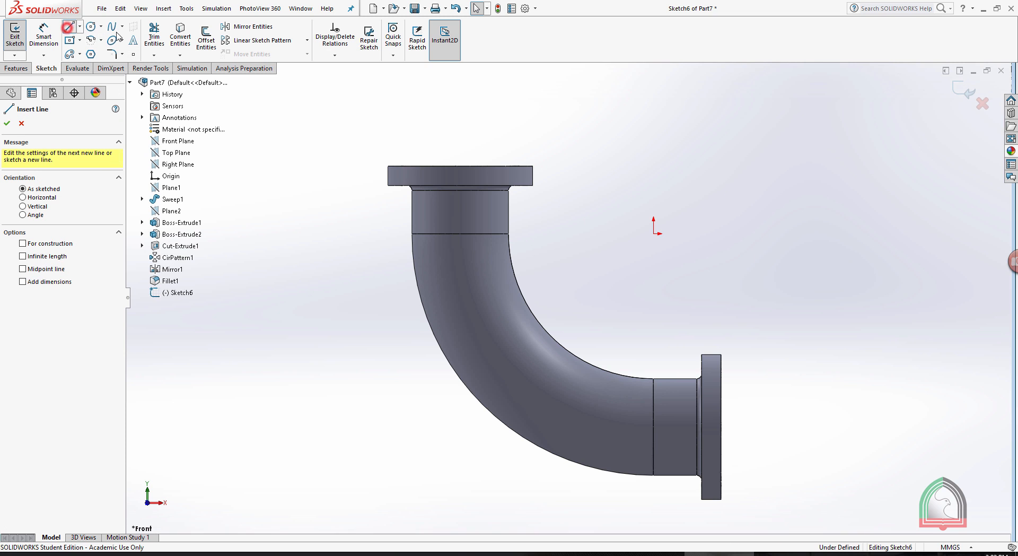
pyautogui.click(460, 166)
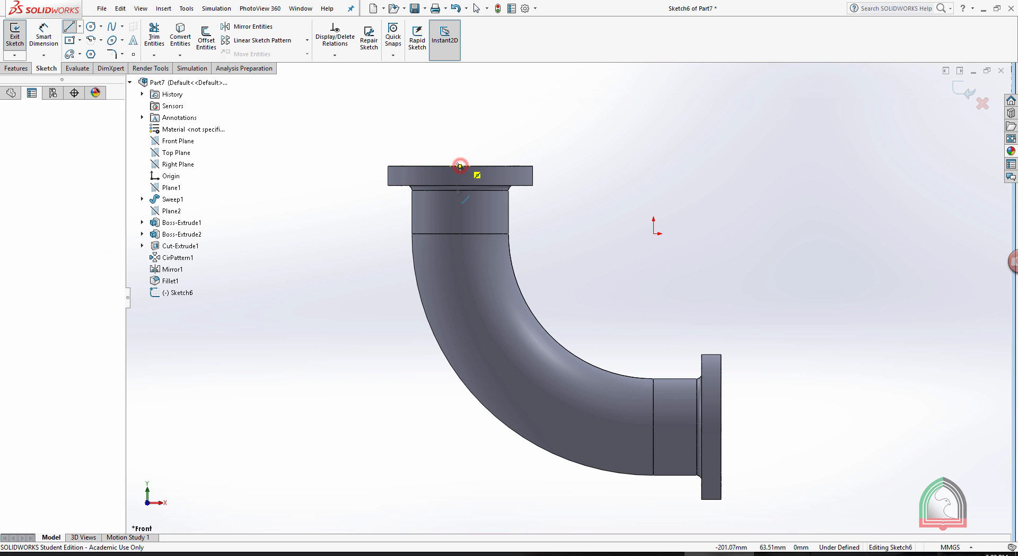
pyautogui.click(460, 233)
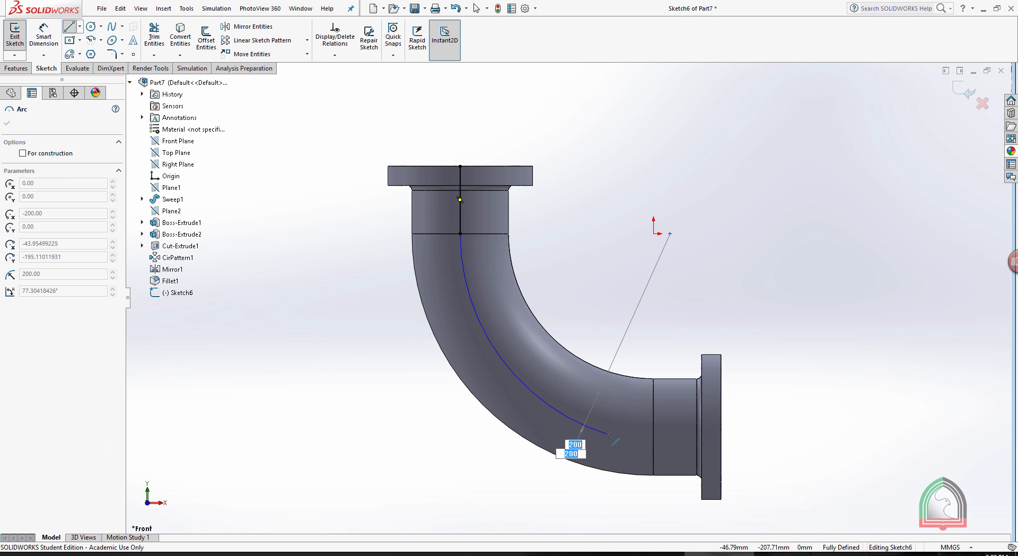
pyautogui.click(654, 427)
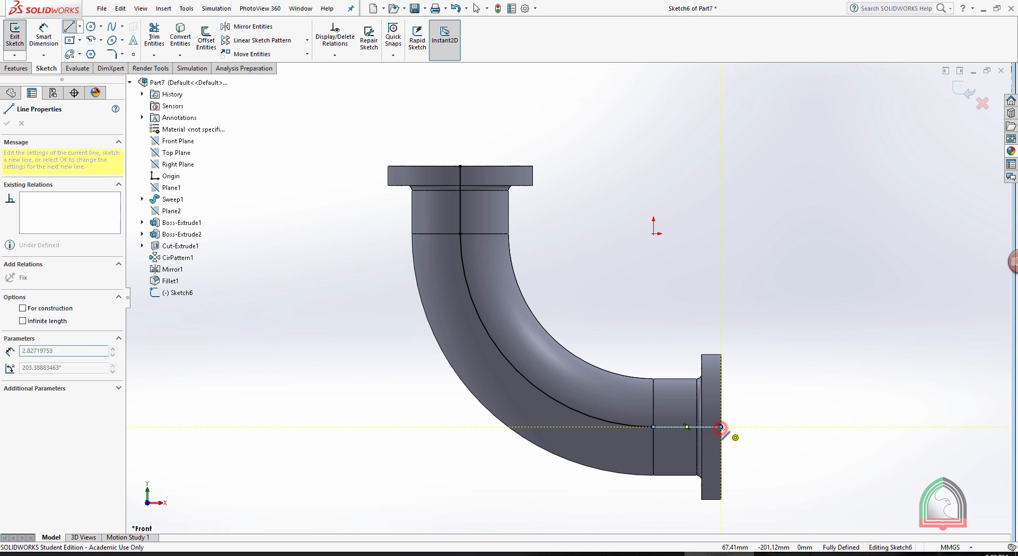
pyautogui.click(721, 426)
pyautogui.press('Escape')
pyautogui.click(963, 91)
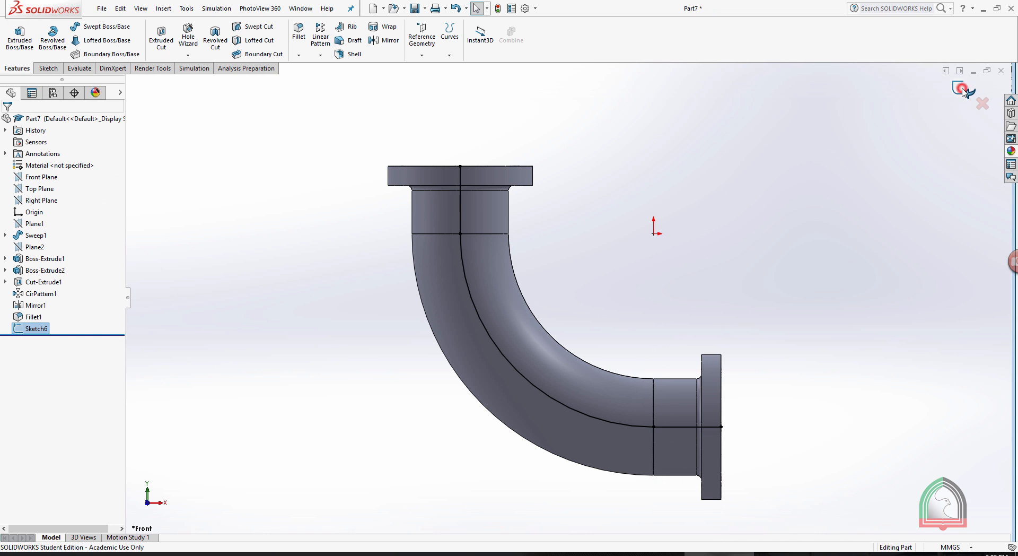
# Sketch a 75 mm diameter circle on the upper flange's outer face, centred on the end of the centreline path.
pyautogui.moveTo(832, 122)
pyautogui.mouseDown(button='middle')
pyautogui.moveTo(695, 207)
pyautogui.moveTo(692, 244)
pyautogui.moveTo(684, 239)
pyautogui.mouseUp(button='middle')
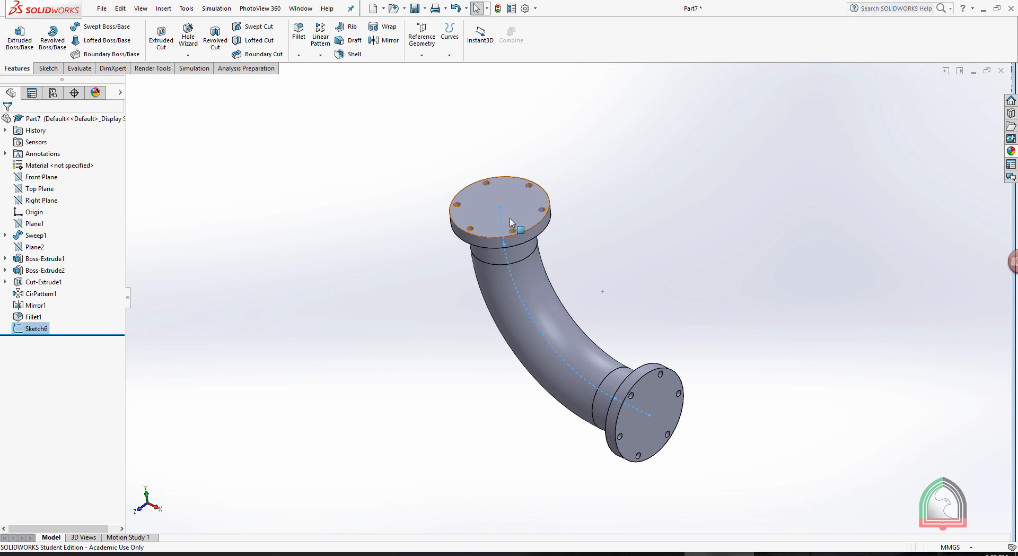
pyautogui.scroll(-3, 512, 223)
pyautogui.click(517, 195)
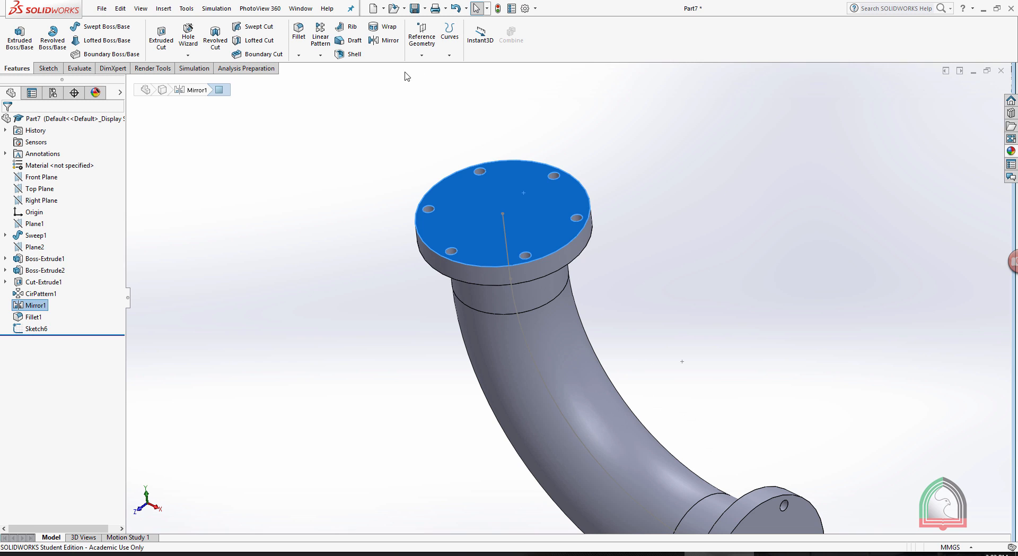
pyautogui.click(406, 76)
pyautogui.click(519, 194)
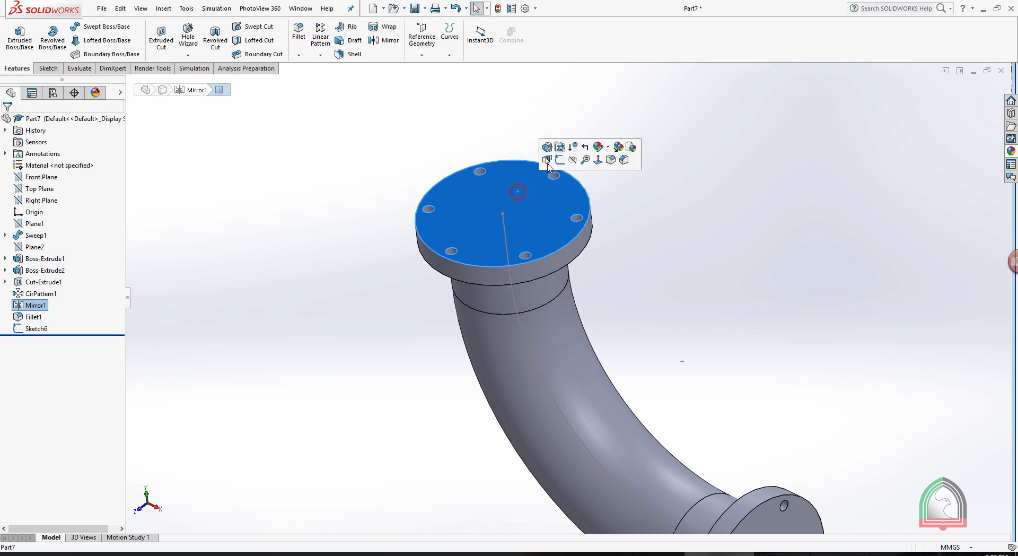
pyautogui.click(560, 159)
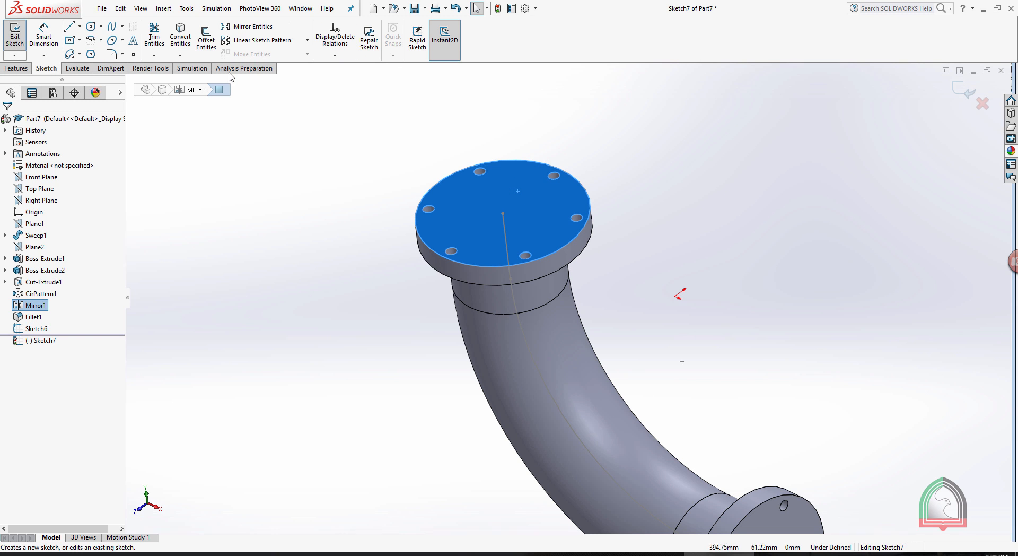
pyautogui.click(91, 26)
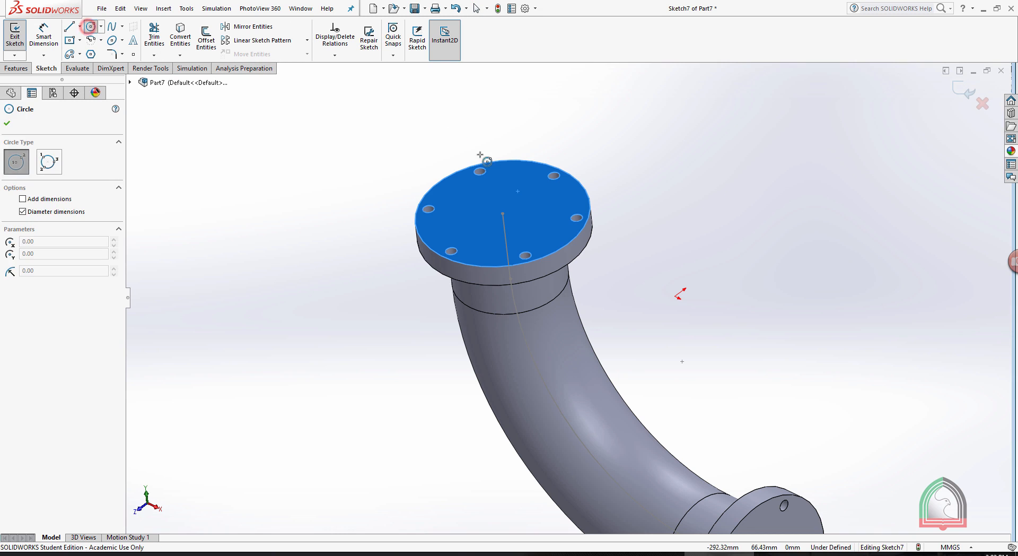
pyautogui.click(502, 213)
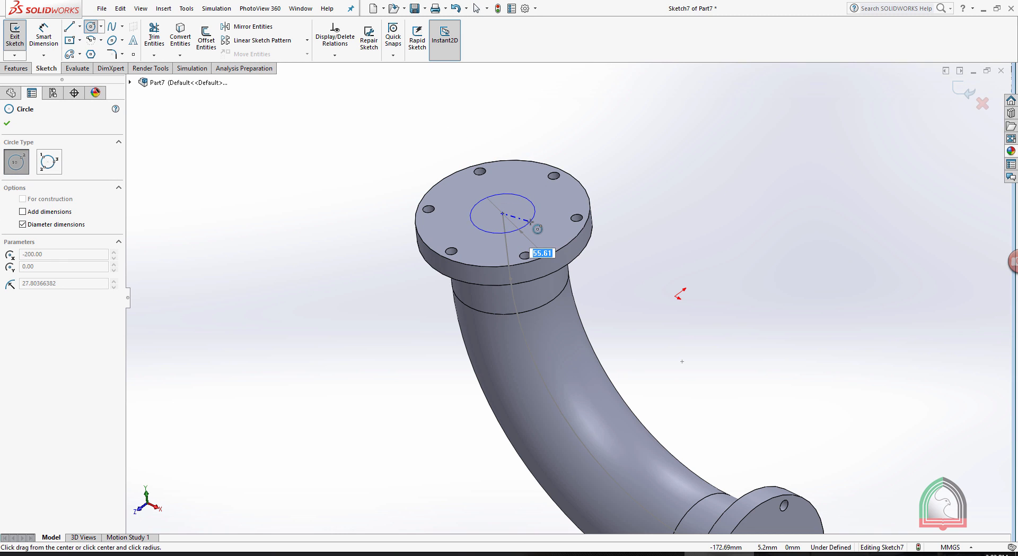
pyautogui.click(531, 221)
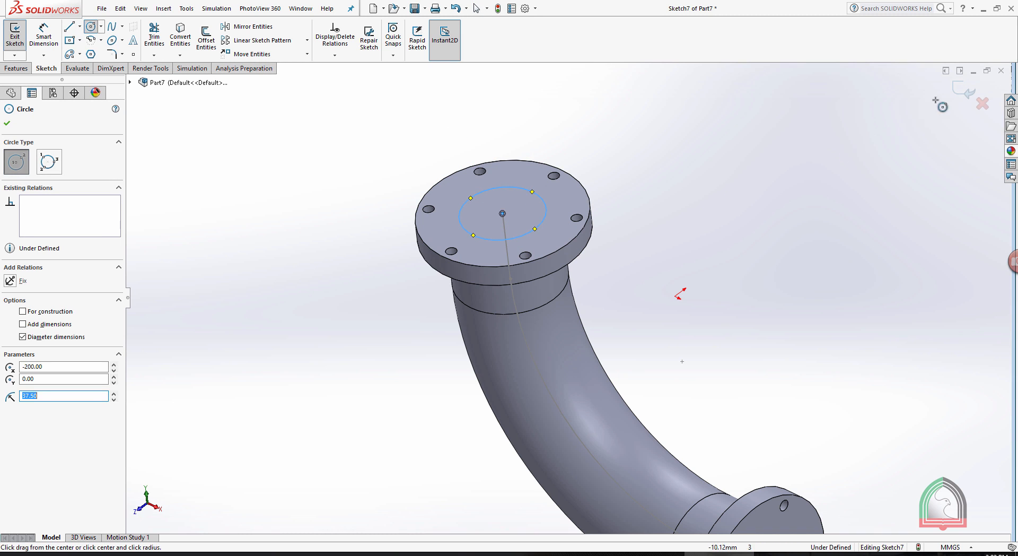
pyautogui.click(963, 91)
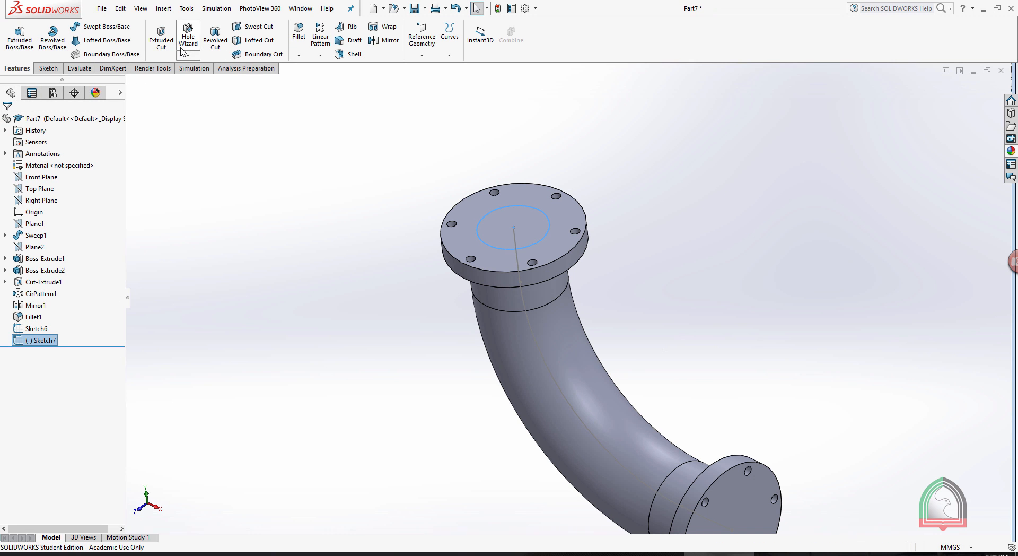
# Cut the bore through the elbow and both flanges by sweeping the circle Sketch7 along the path Sketch6.
pyautogui.click(253, 26)
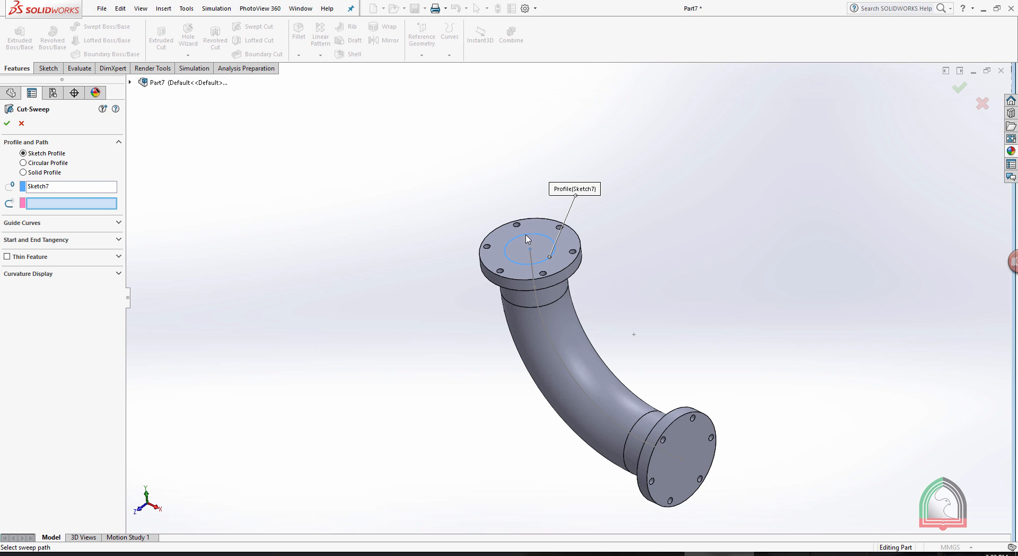
pyautogui.click(75, 201)
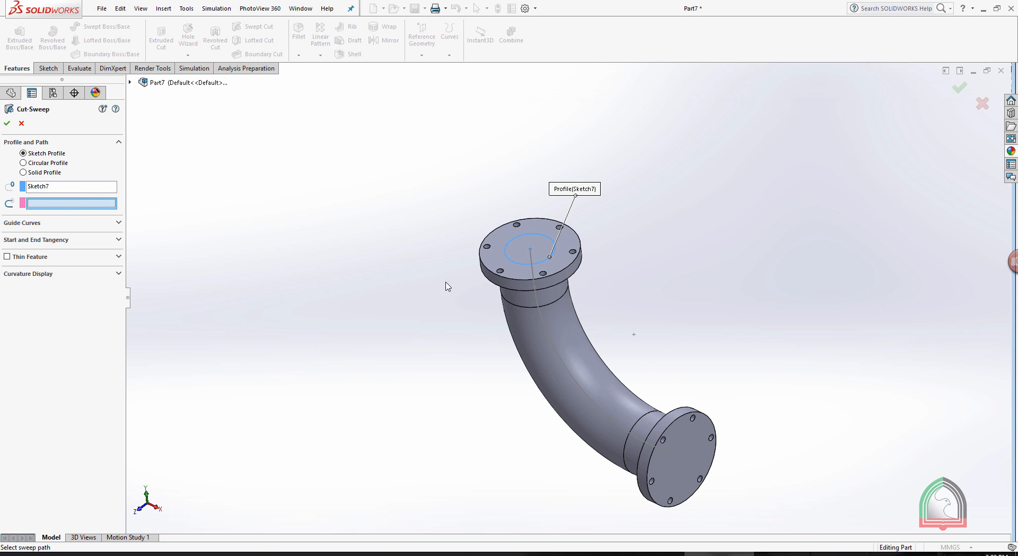
pyautogui.click(554, 346)
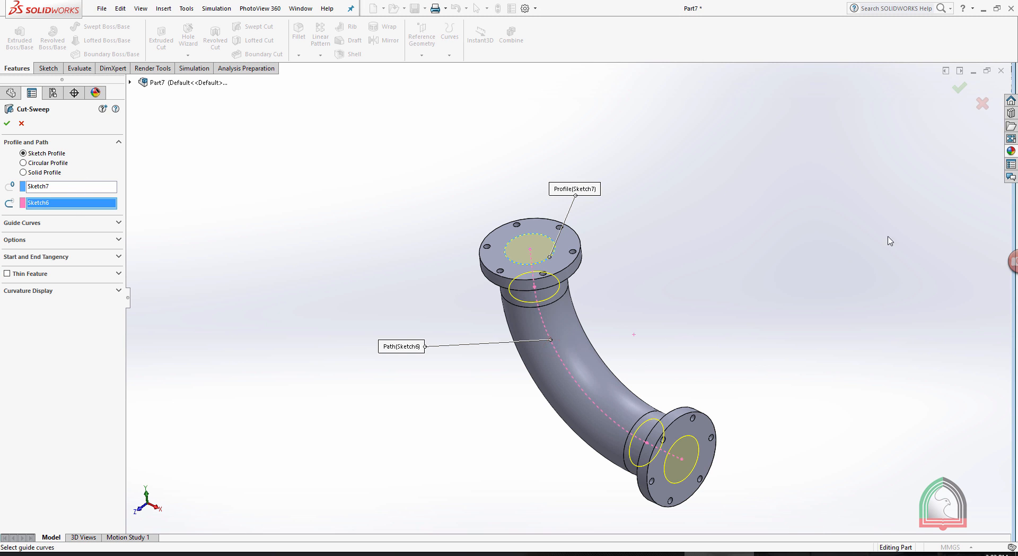
pyautogui.click(959, 88)
pyautogui.moveTo(636, 303); pyautogui.dragTo(579, 375, button='middle')
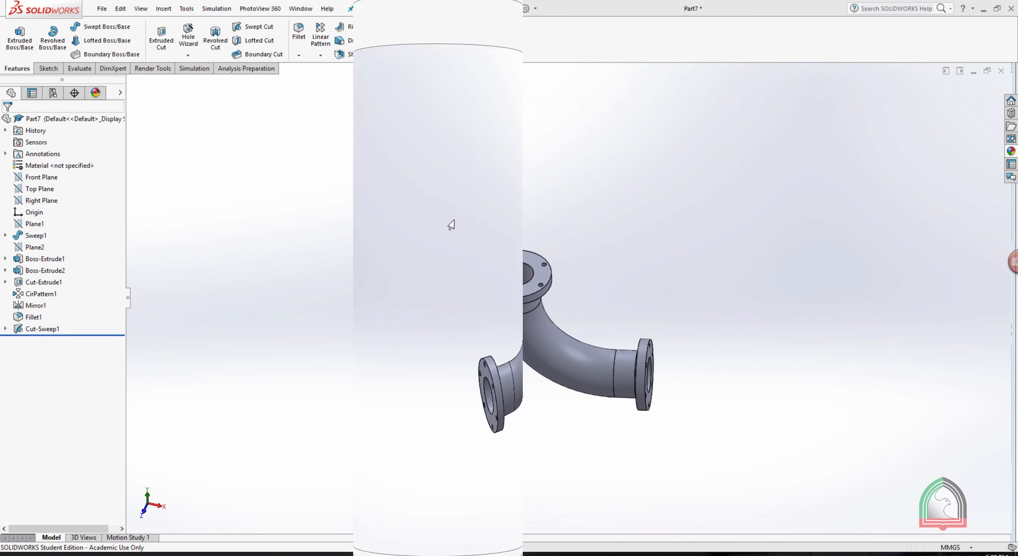
# Apply the white satin finish plastic appearance to the whole pipe elbow.
pyautogui.click(153, 68)
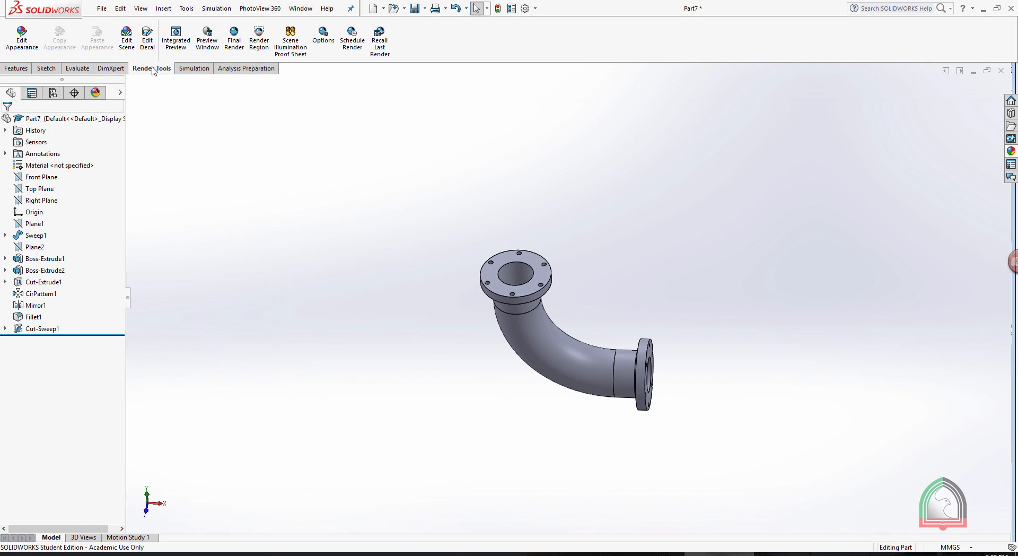
pyautogui.moveTo(621, 199); pyautogui.dragTo(596, 194, button='middle')
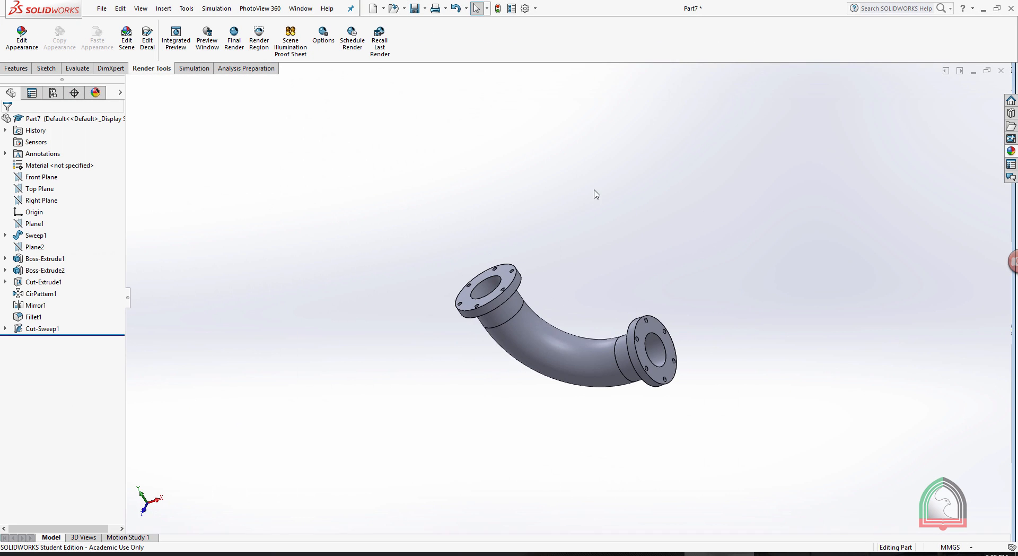
pyautogui.click(1011, 151)
pyautogui.click(768, 113)
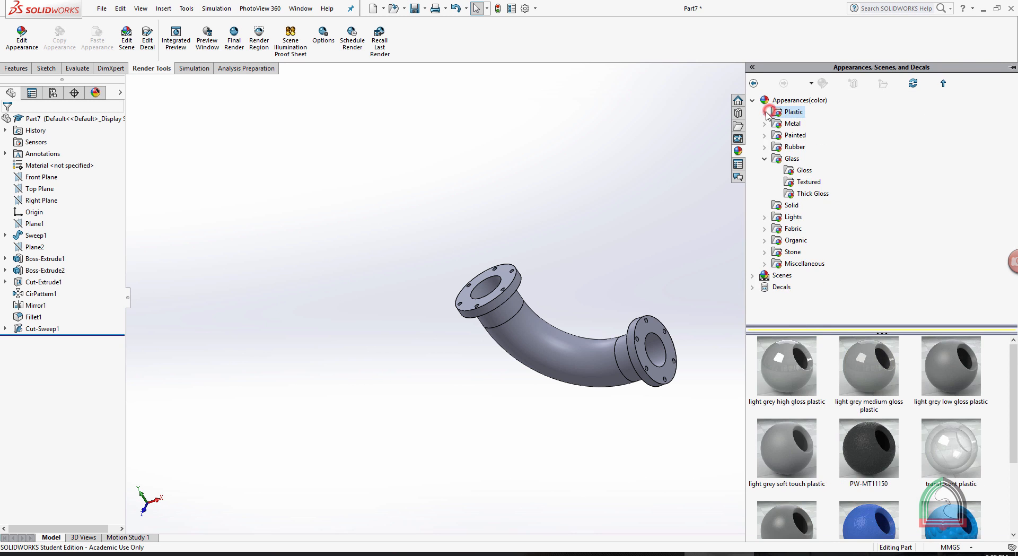
pyautogui.click(765, 112)
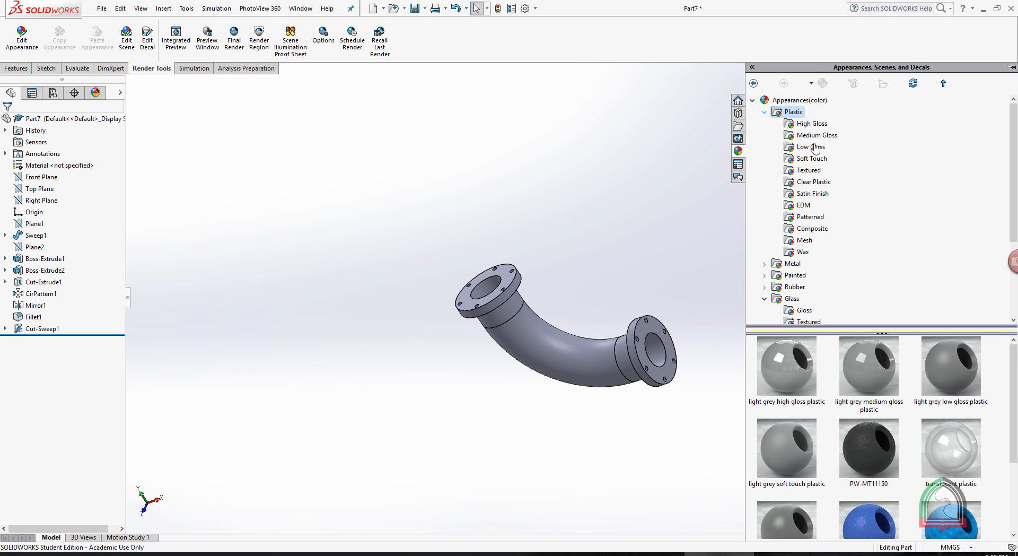
pyautogui.click(806, 194)
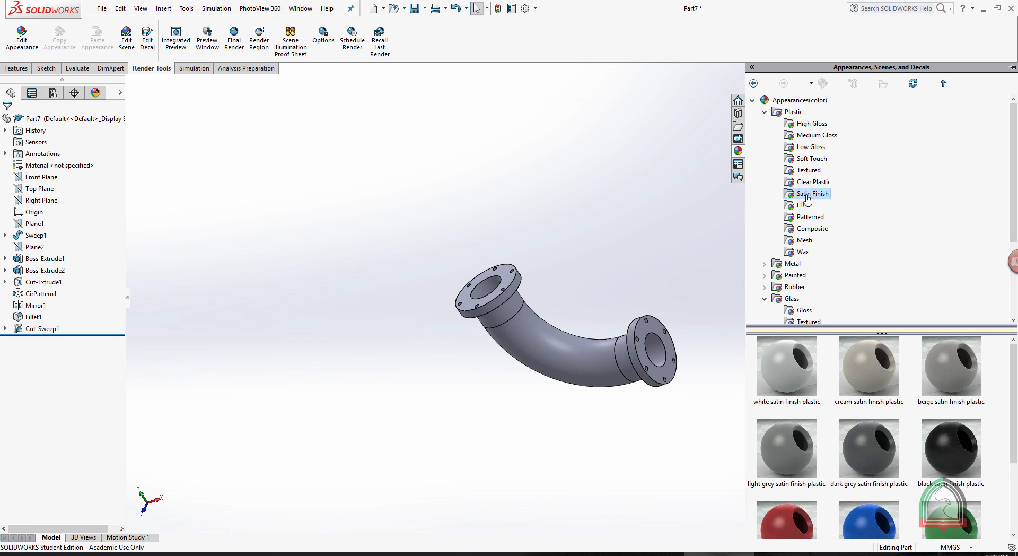
pyautogui.moveTo(787, 366)
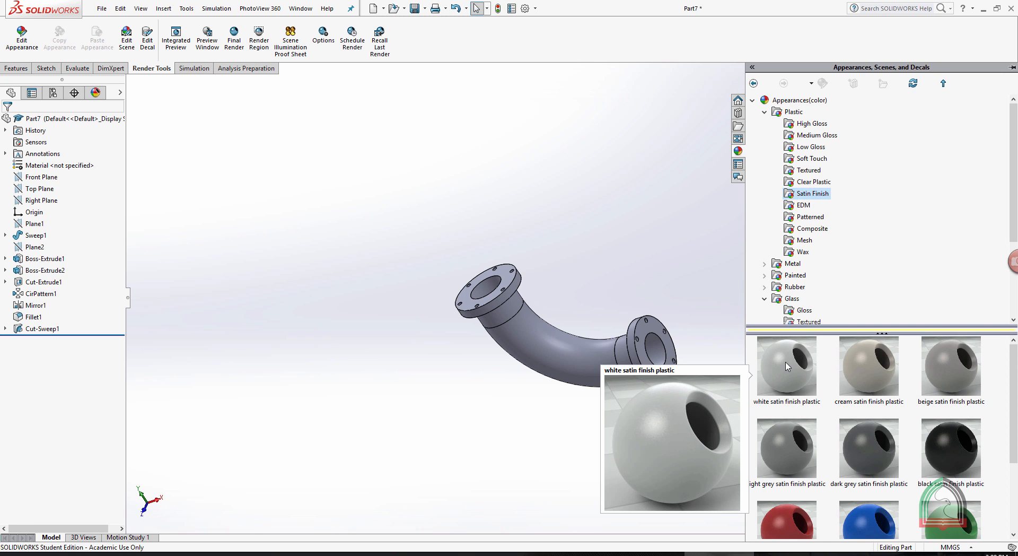
pyautogui.click(787, 366)
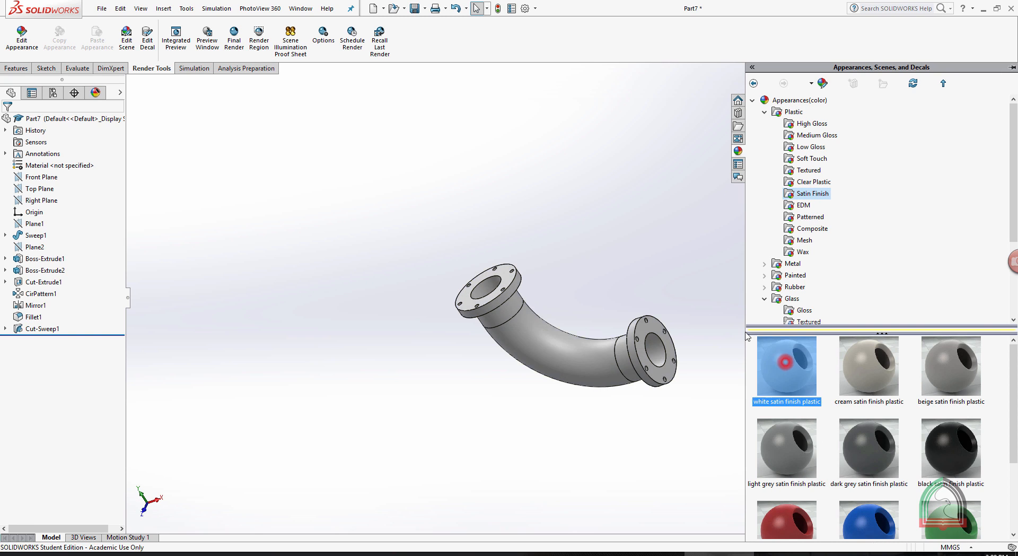
pyautogui.click(640, 224)
# Start a PhotoView 360 final render of the enlarged pipe elbow.
pyautogui.scroll(-3, 588, 339)
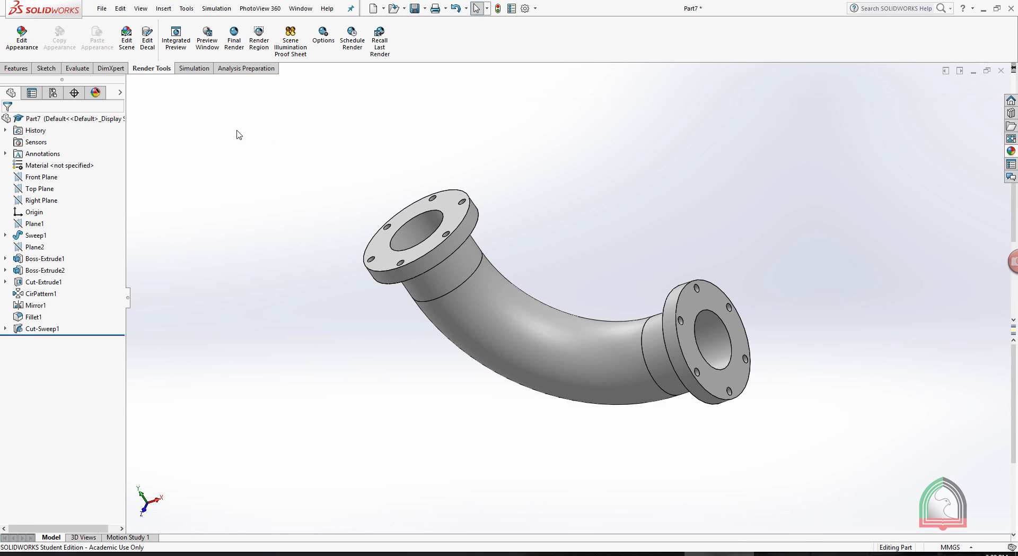
pyautogui.click(231, 41)
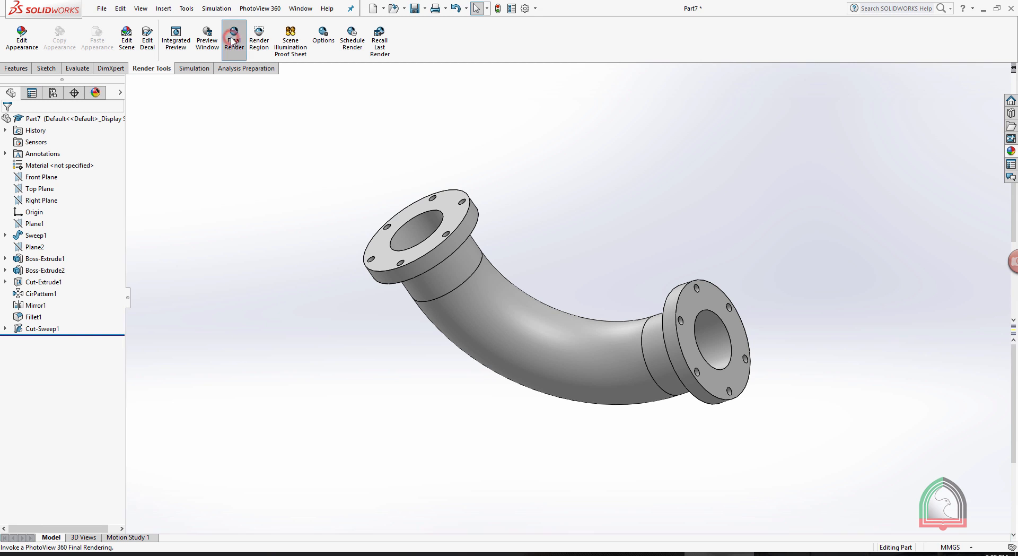
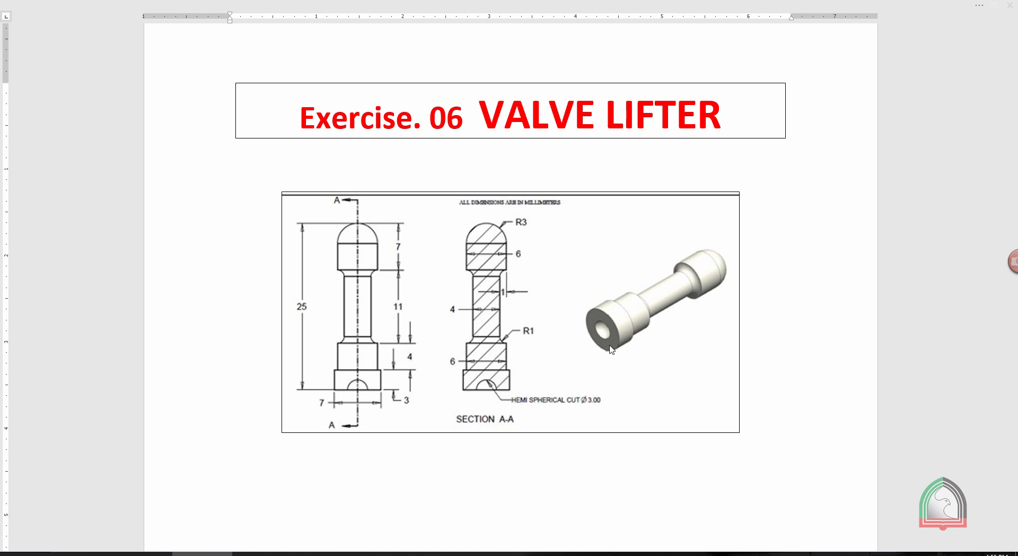
# Switch to SOLIDWORKS, create a new part document and open a sketch on the Front Plane.
pyautogui.click(684, 553)
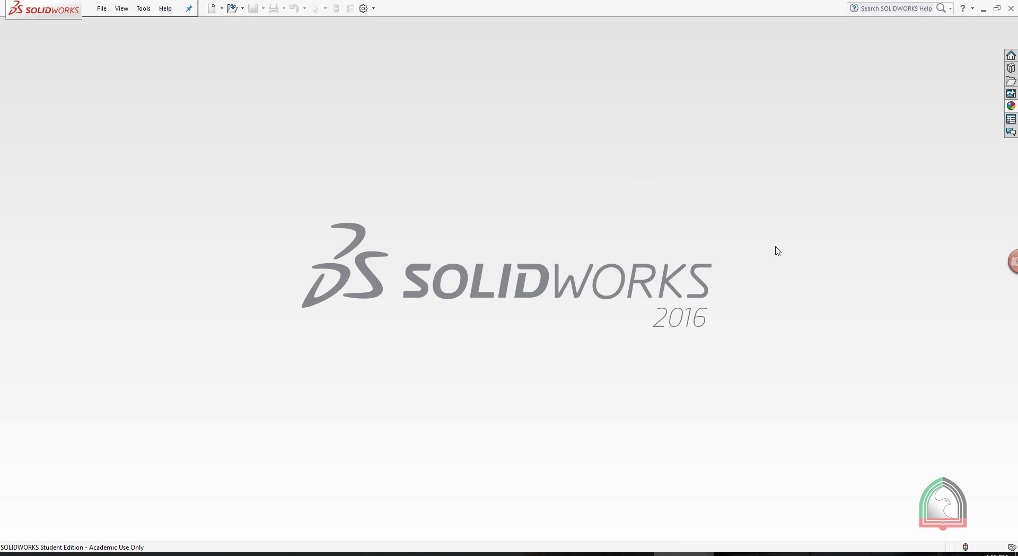
pyautogui.click(218, 9)
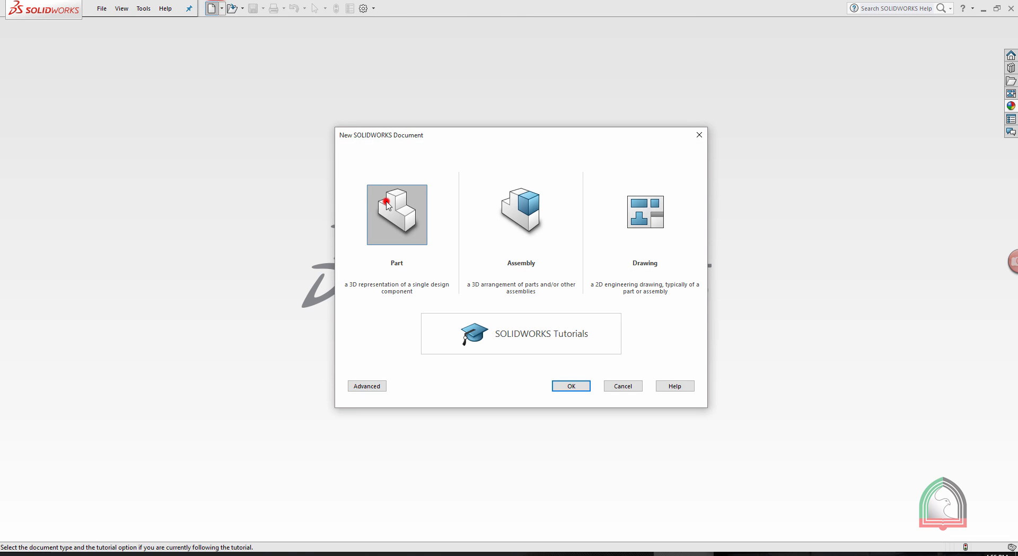
pyautogui.doubleClick(390, 207)
pyautogui.click(15, 55)
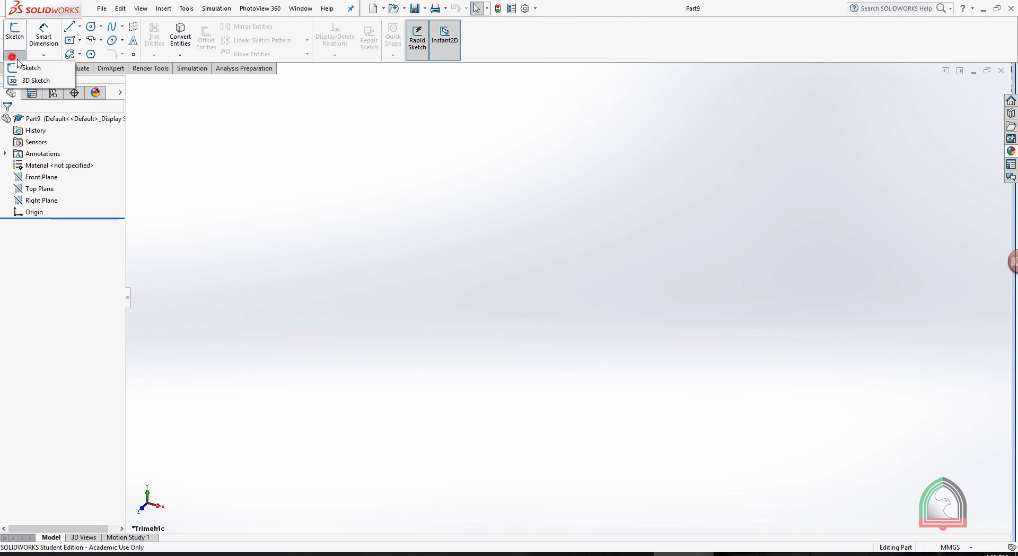
pyautogui.click(19, 66)
pyautogui.click(399, 160)
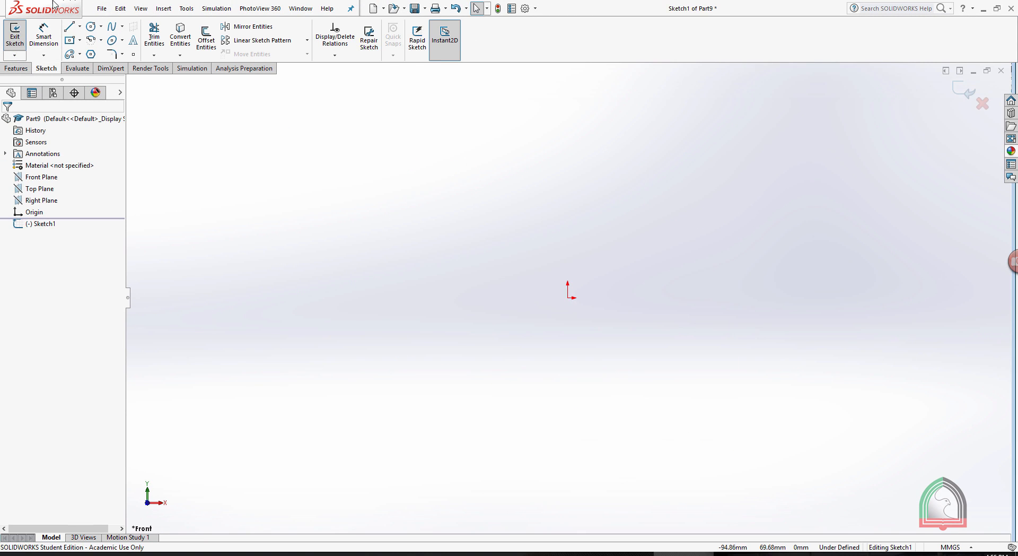
# Draw a 25 mm vertical line running downward from a point directly above the origin.
pyautogui.click(69, 27)
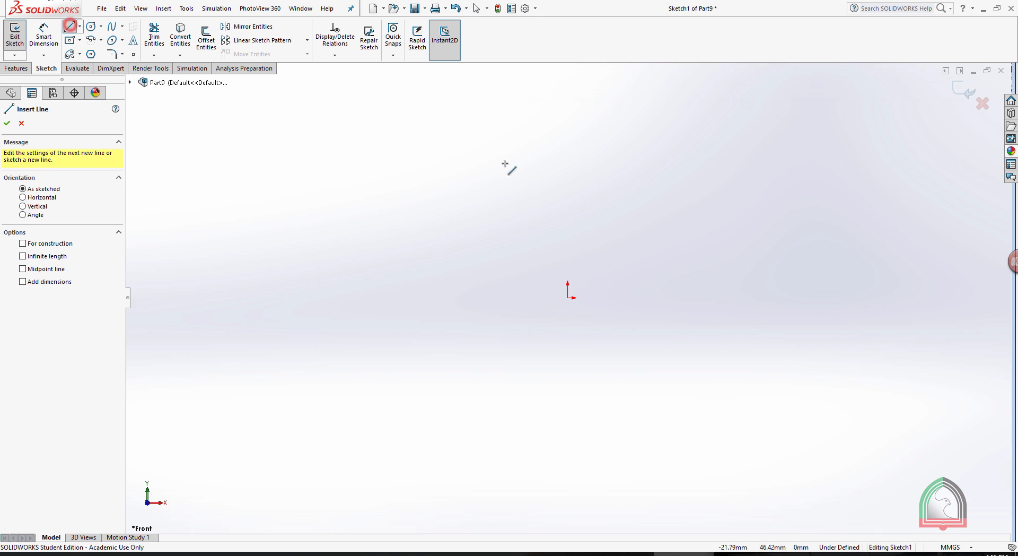
pyautogui.click(566, 147)
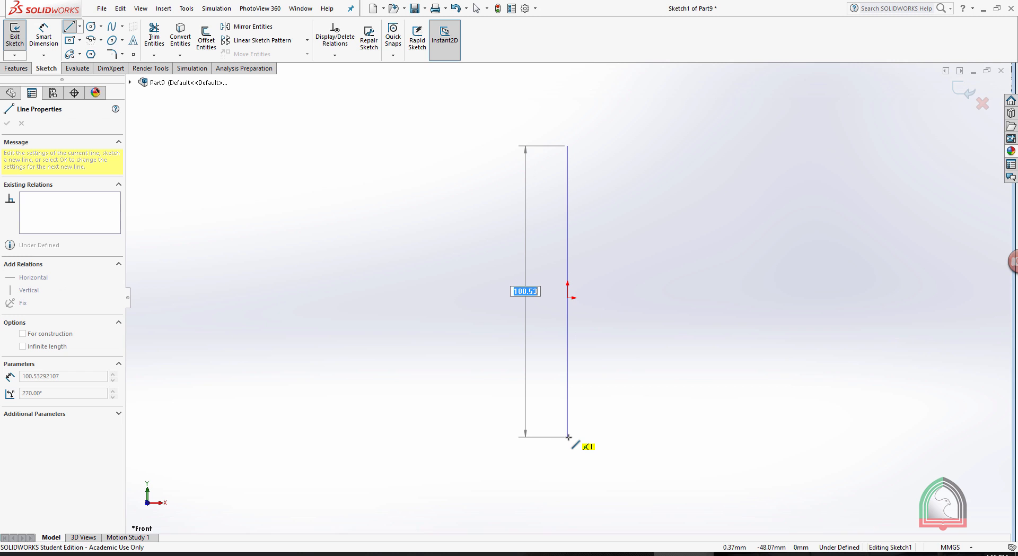
pyautogui.write('25')
pyautogui.press('Return')
pyautogui.press('Escape')
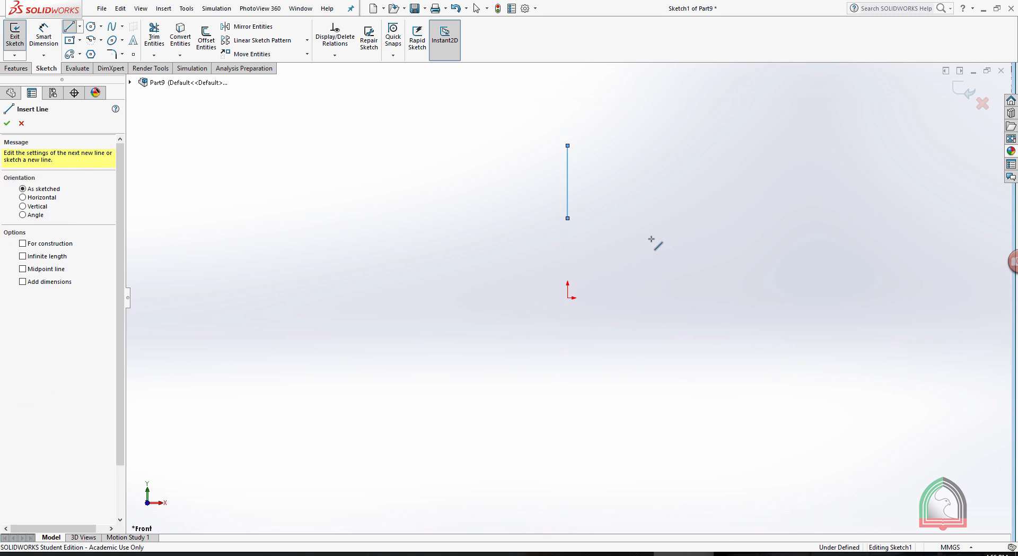
pyautogui.press('Escape')
pyautogui.press('f')
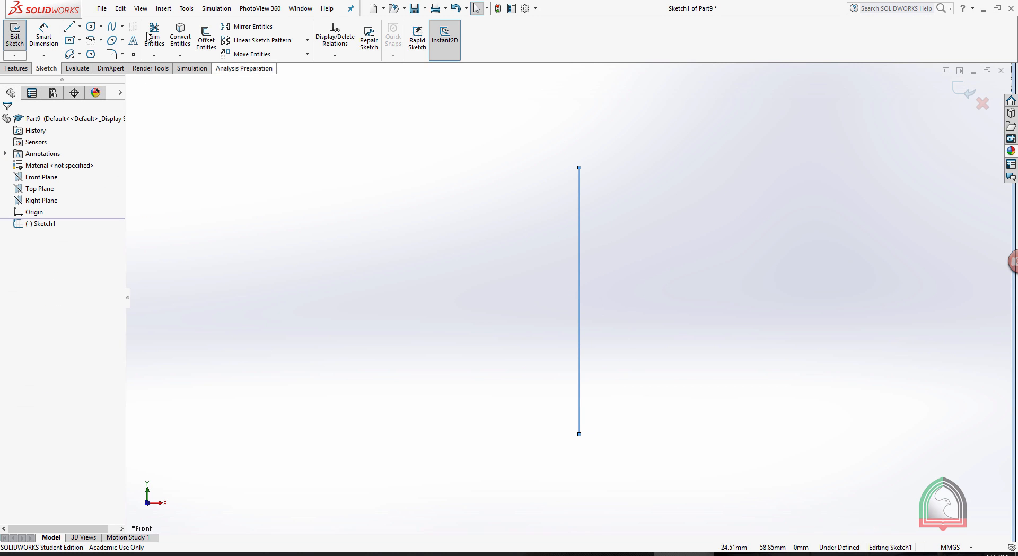
# Add a 25 mm length dimension beside the vertical axis line.
pyautogui.click(44, 36)
pyautogui.click(579, 297)
pyautogui.click(495, 306)
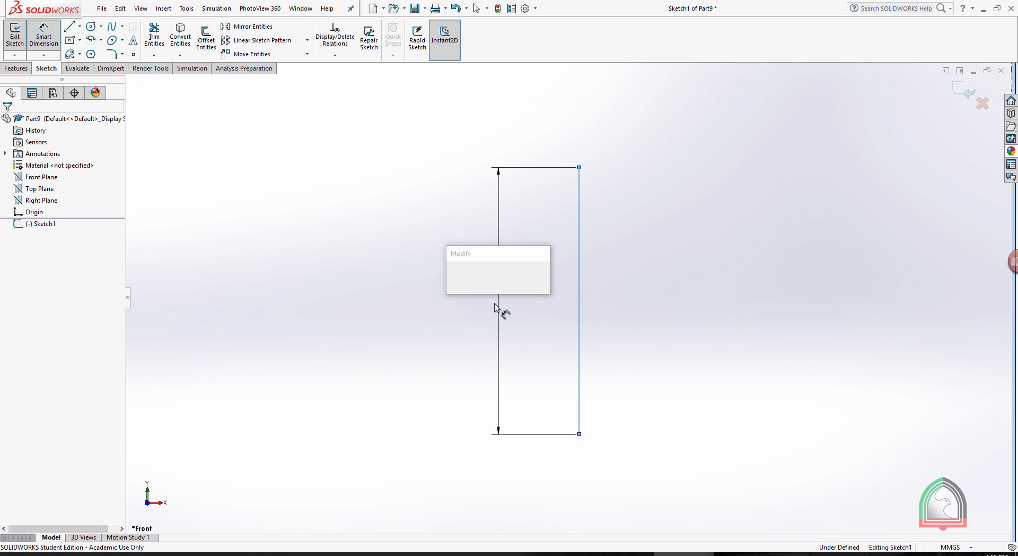
pyautogui.press('Return')
pyautogui.press('Escape')
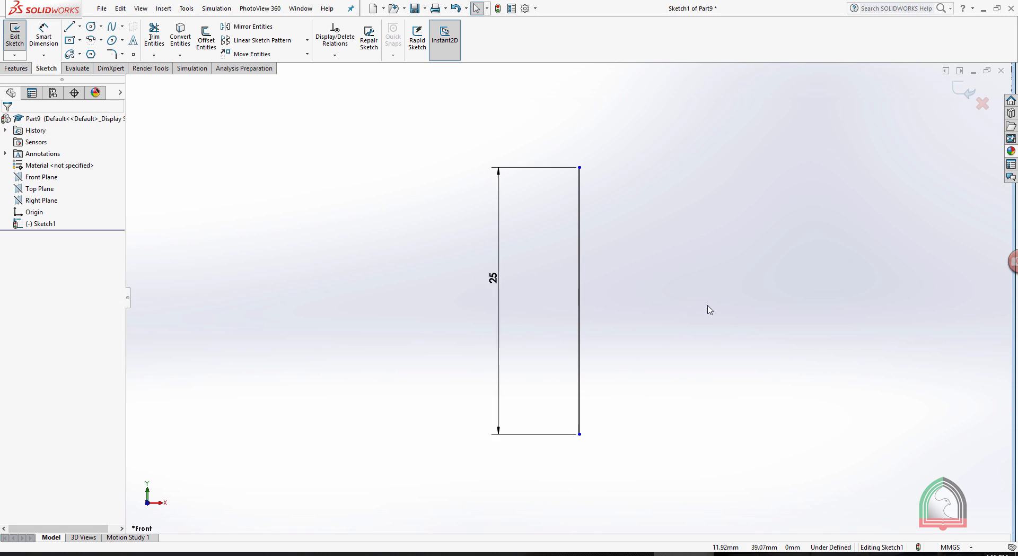
# From the axis line's lower end, draw connected lines 4.5 mm outward, 3 mm up, 1.5 mm inward and 4 mm up.
pyautogui.click(68, 27)
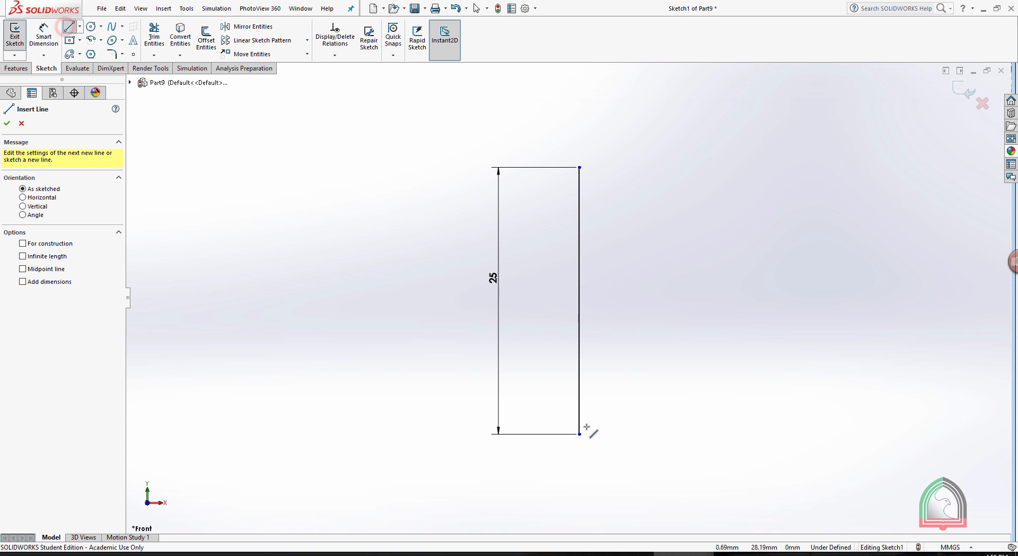
pyautogui.click(578, 433)
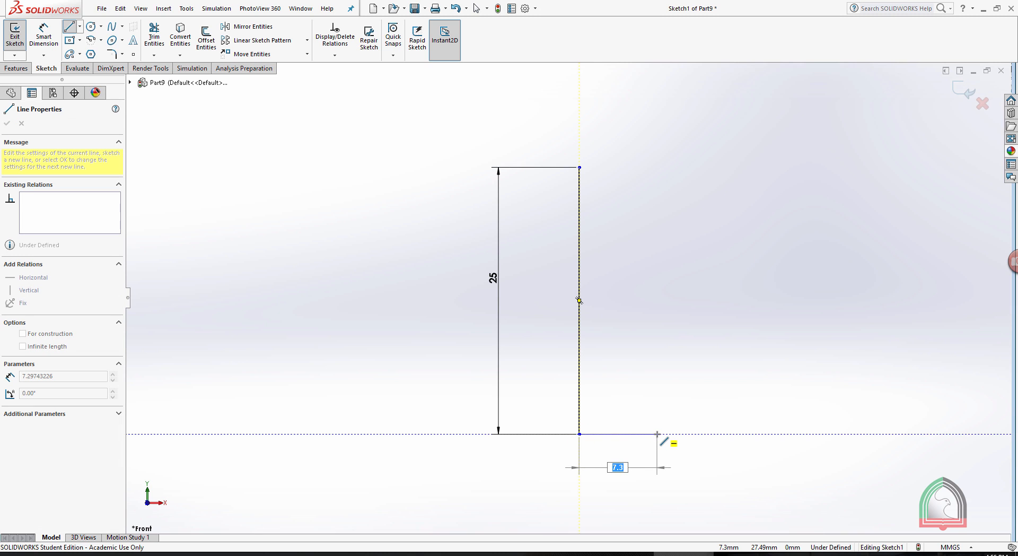
pyautogui.press('Return')
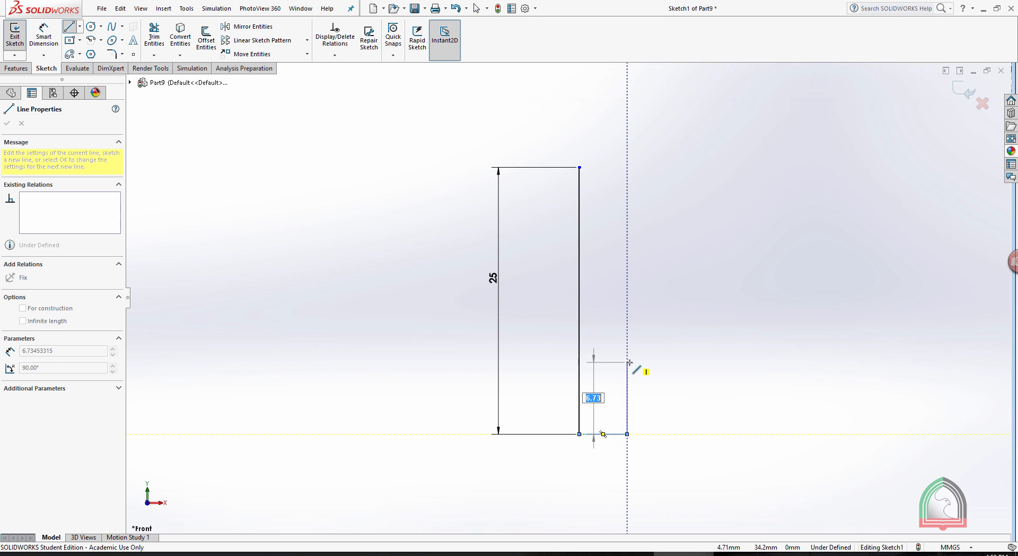
pyautogui.write('3')
pyautogui.press('Return')
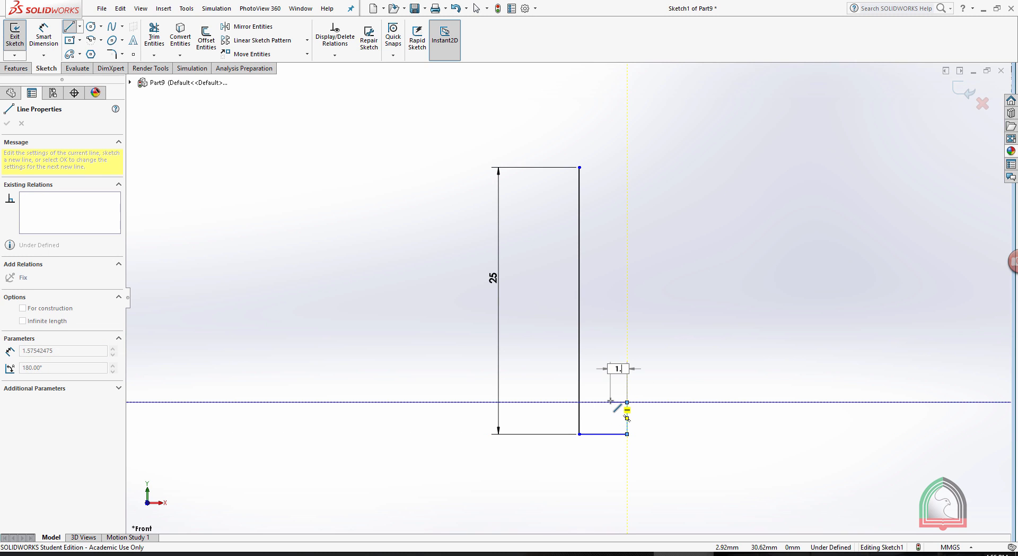
pyautogui.press('Return')
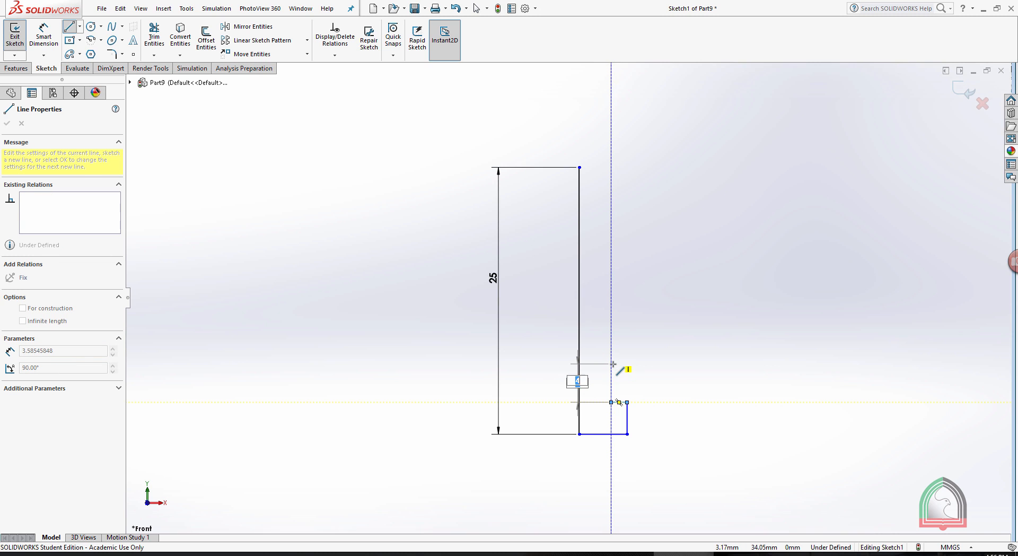
pyautogui.write('4')
pyautogui.press('Return')
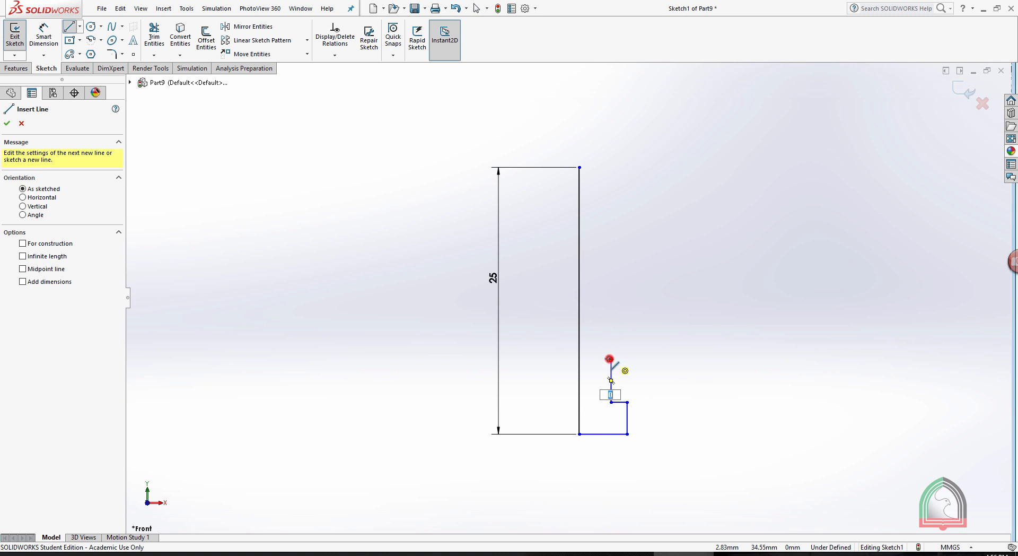
# Continue the profile 1 mm inward, 11 mm up, 1 mm outward and 4 mm up, closing it with a 3 mm radius arc at the axis top.
pyautogui.click(610, 360)
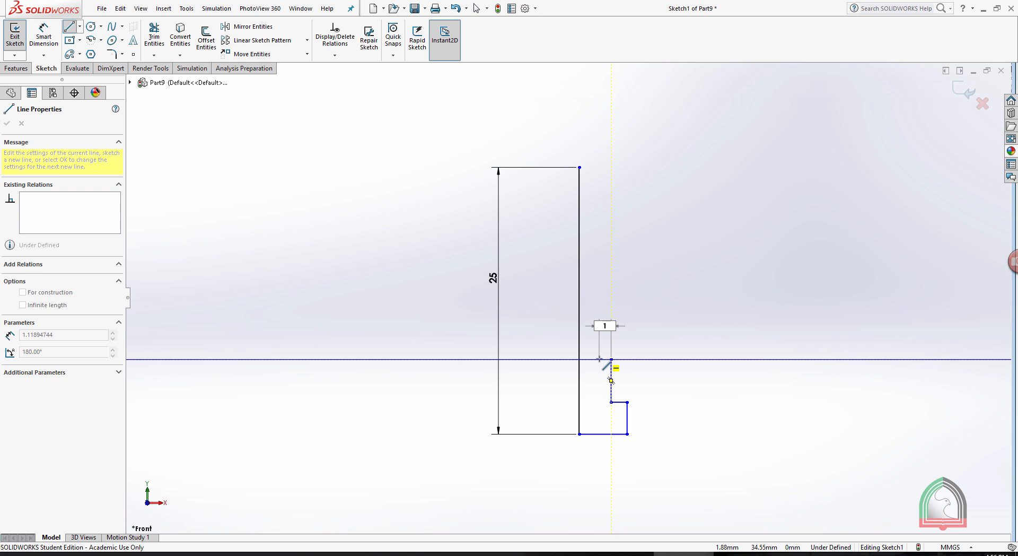
pyautogui.click(600, 359)
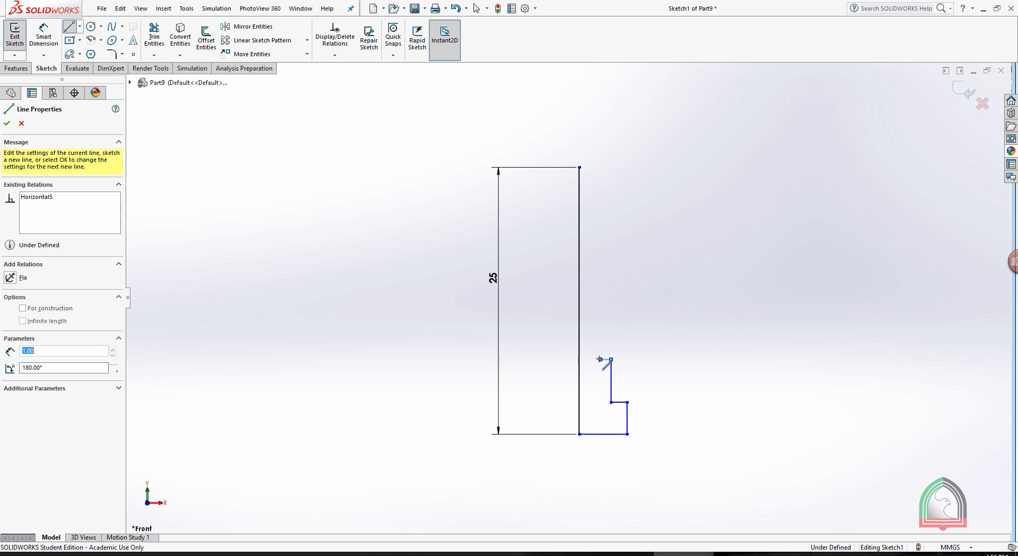
pyautogui.click(600, 242)
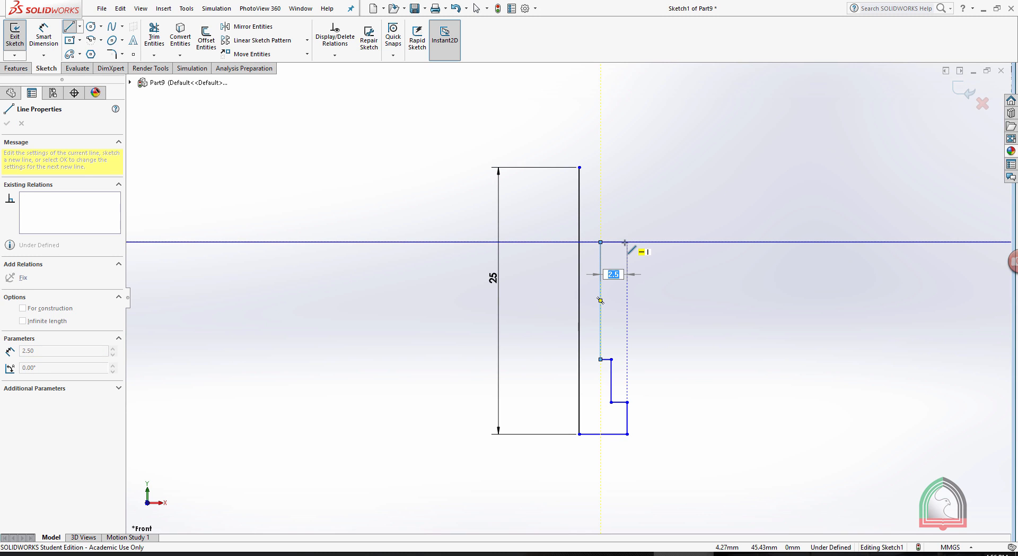
pyautogui.click(610, 242)
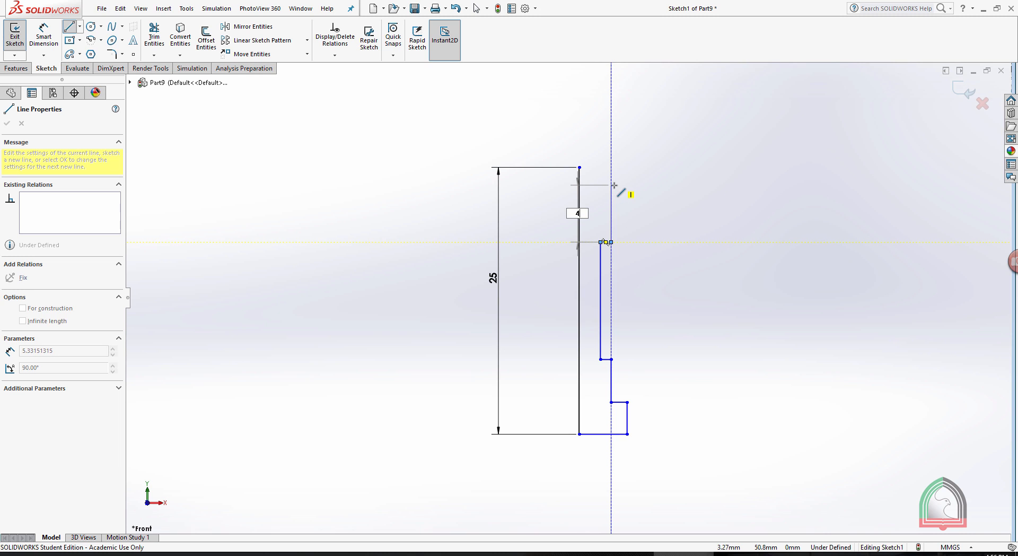
pyautogui.press('Return')
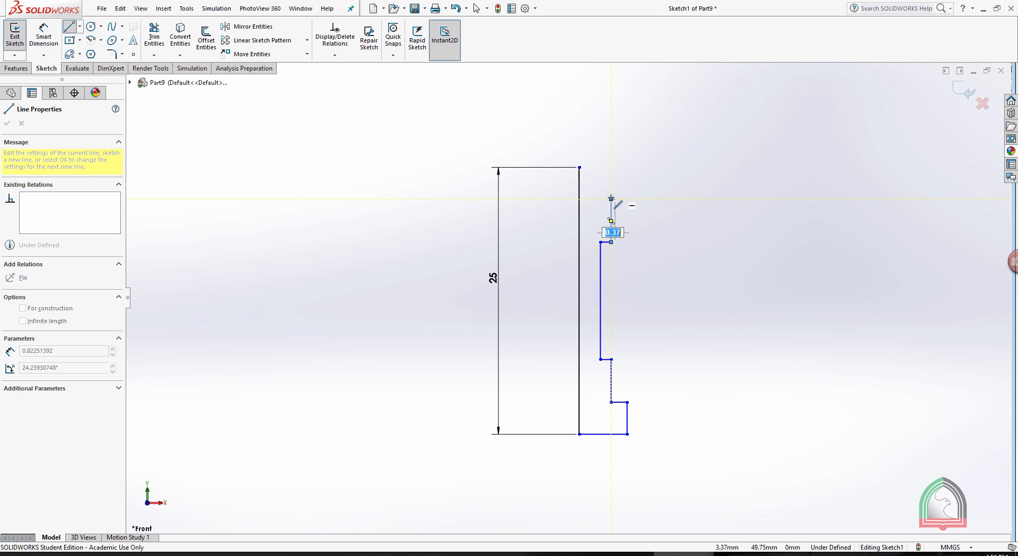
pyautogui.click(579, 167)
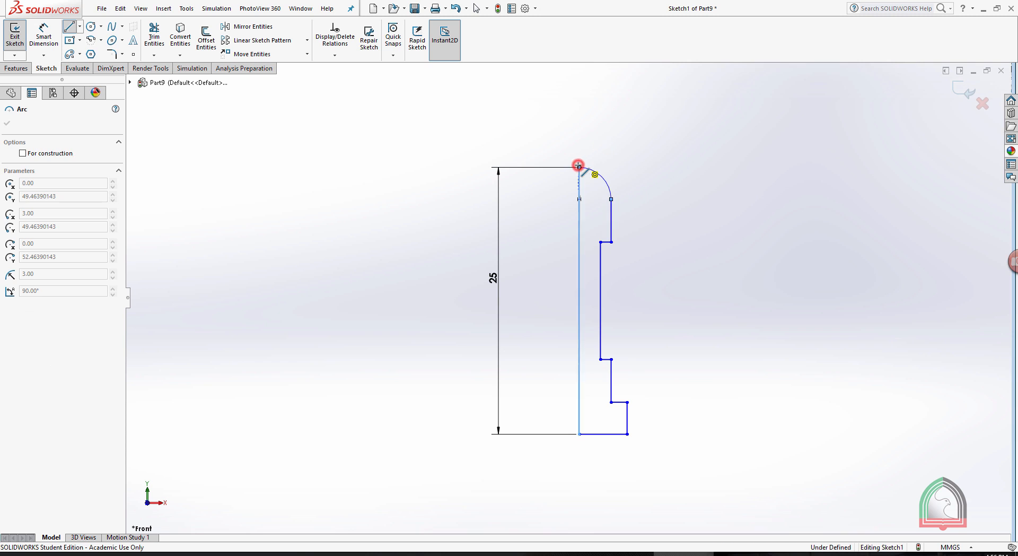
pyautogui.press('Escape')
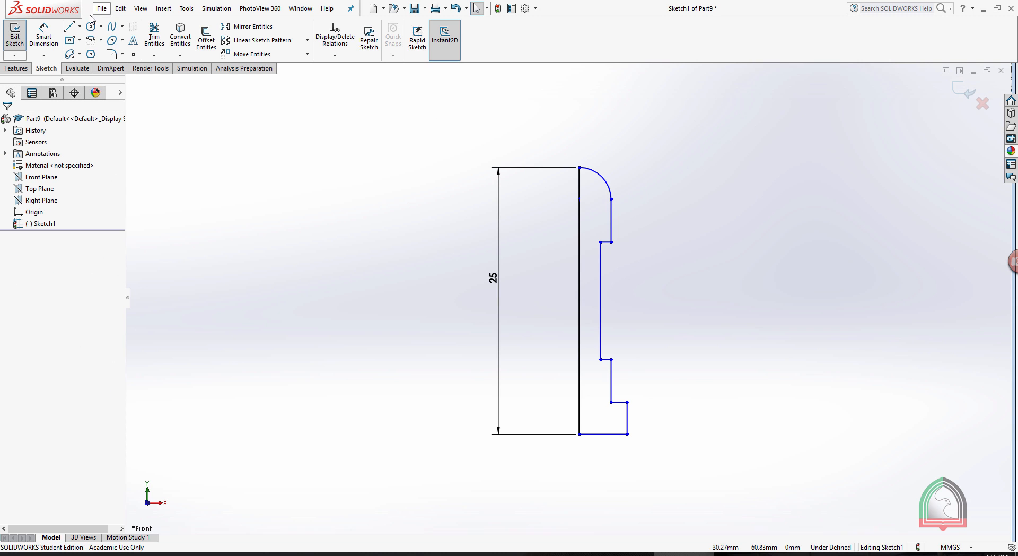
# Dimension the profile's base as 4.5 mm wide and its outer vertical edge as 3 mm high.
pyautogui.click(44, 36)
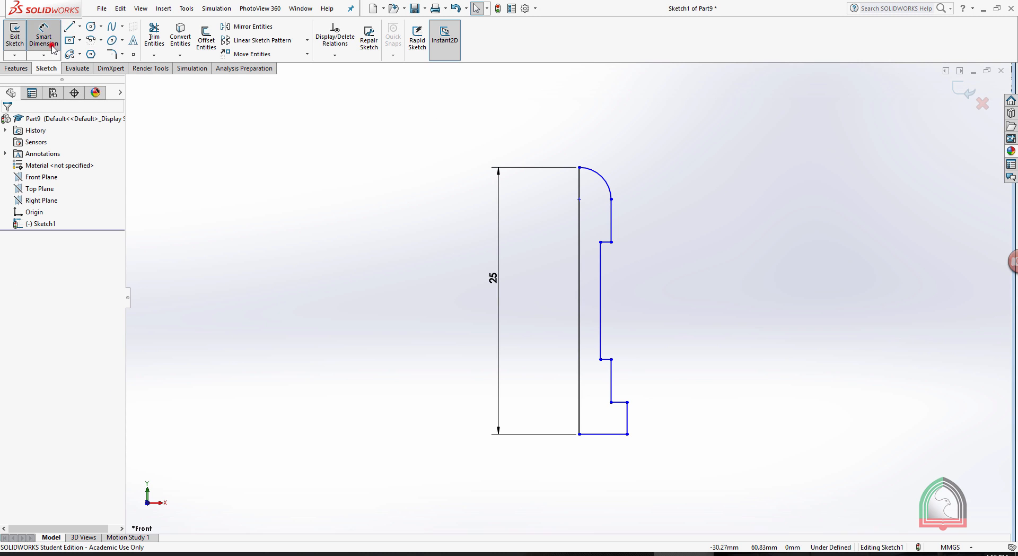
pyautogui.click(613, 439)
pyautogui.click(602, 459)
pyautogui.write('4.50mm')
pyautogui.click(558, 458)
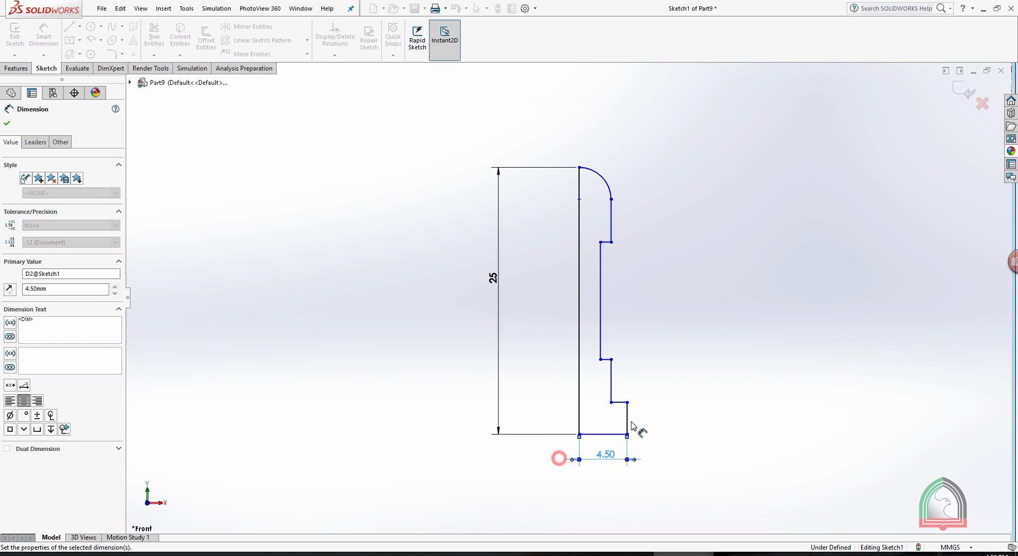
pyautogui.click(628, 419)
pyautogui.click(662, 421)
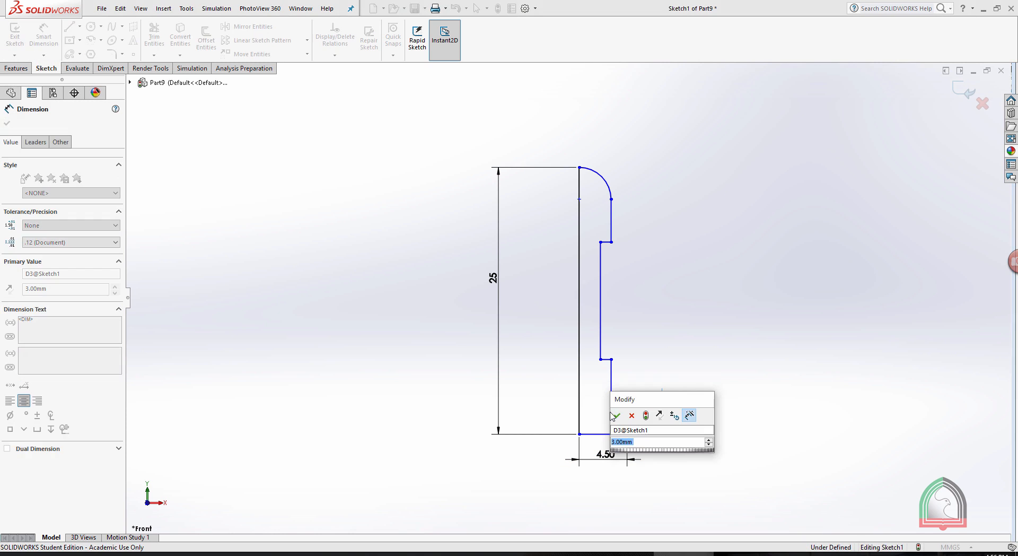
pyautogui.click(616, 415)
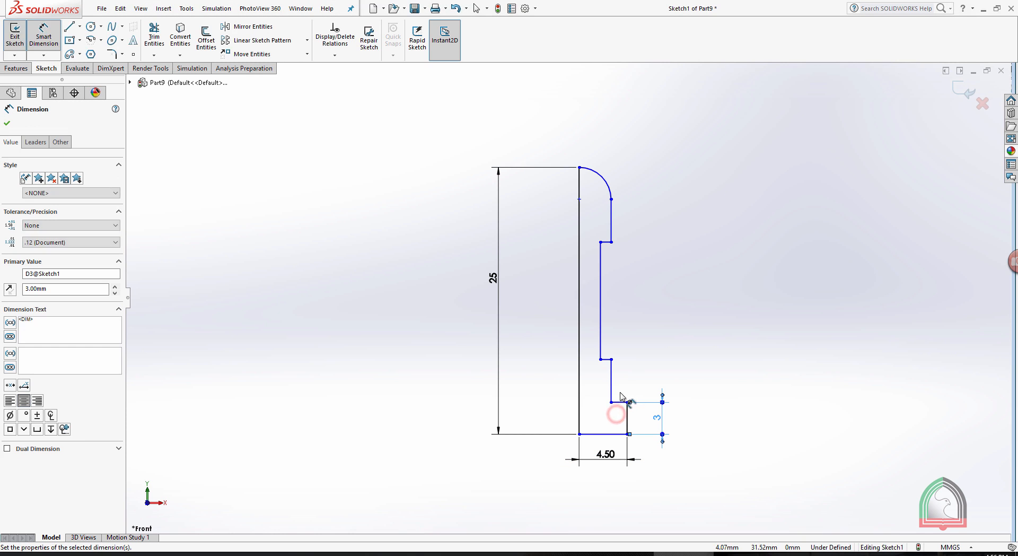
# Dimension the offsets from the axis line: 3 mm to the lower step's vertical edge and 2 mm to the long neck edge.
pyautogui.click(578, 381)
pyautogui.click(611, 381)
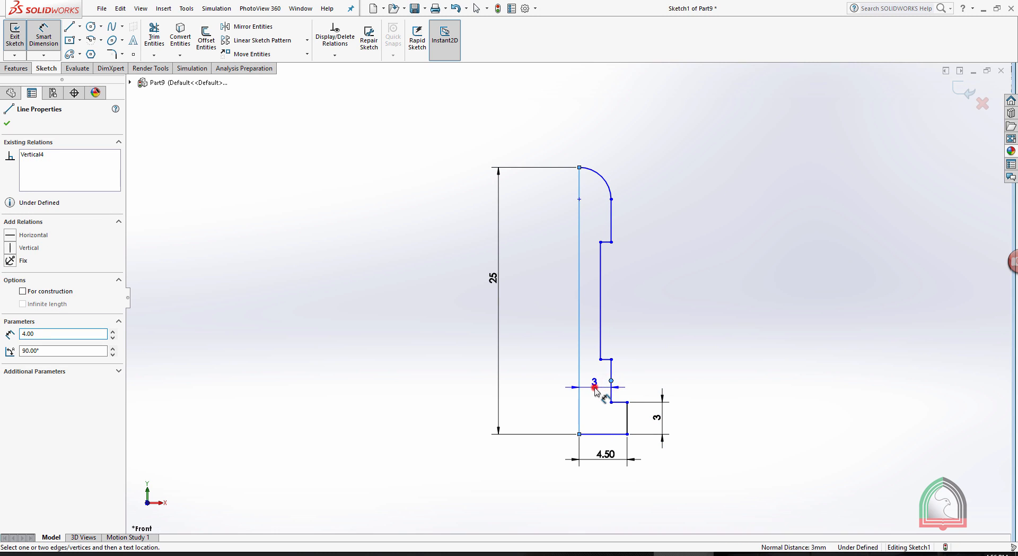
pyautogui.click(593, 383)
pyautogui.click(549, 384)
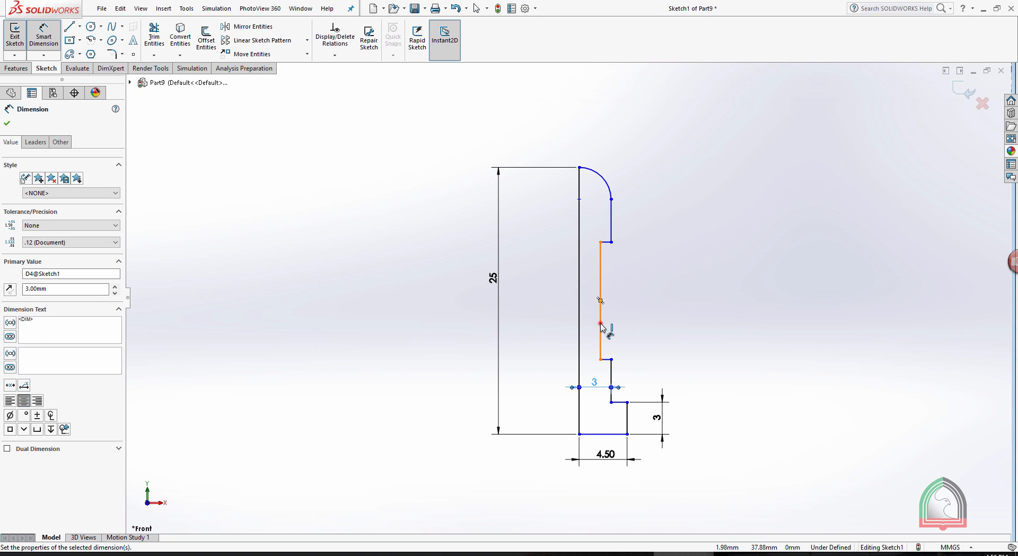
pyautogui.click(579, 323)
pyautogui.click(600, 324)
pyautogui.click(586, 326)
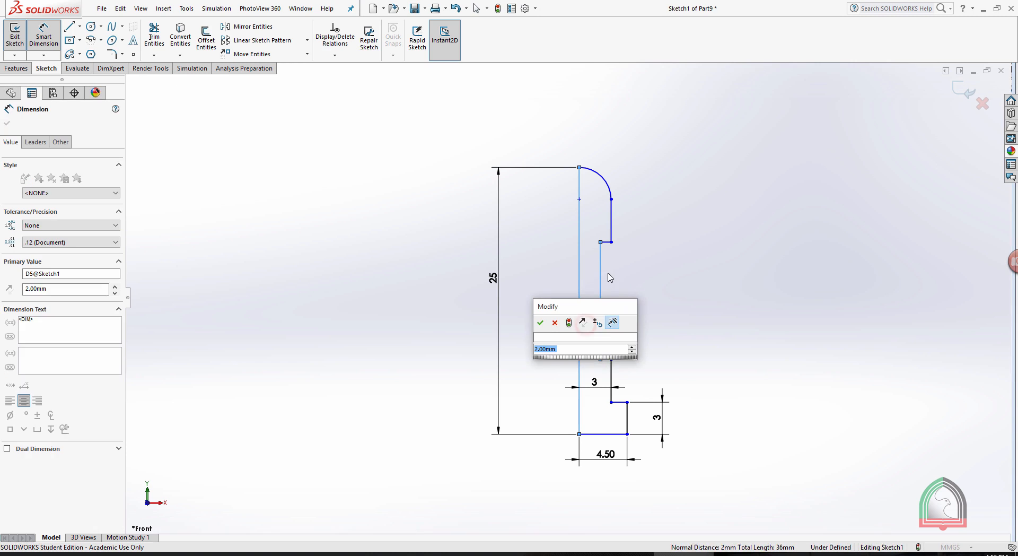
pyautogui.click(541, 322)
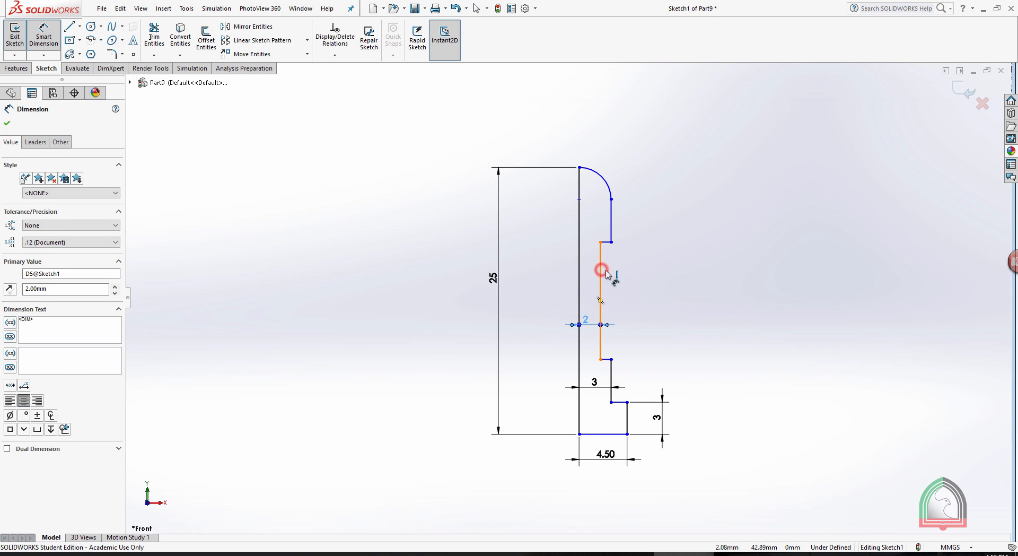
# Dimension the neck's vertical edge as 11 mm and the lower step's vertical edge as 4 mm.
pyautogui.click(601, 274)
pyautogui.click(680, 289)
pyautogui.click(635, 280)
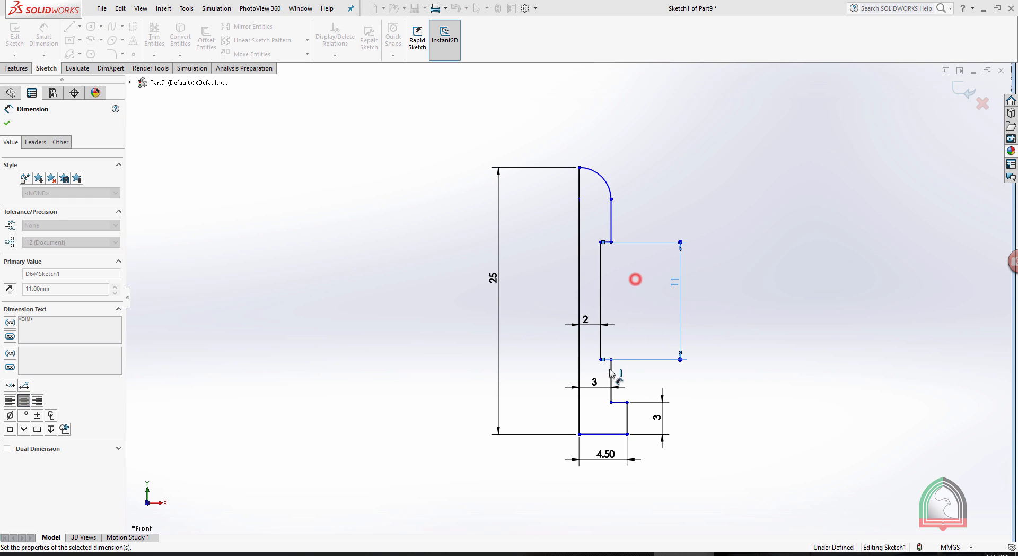
pyautogui.click(611, 380)
pyautogui.click(713, 387)
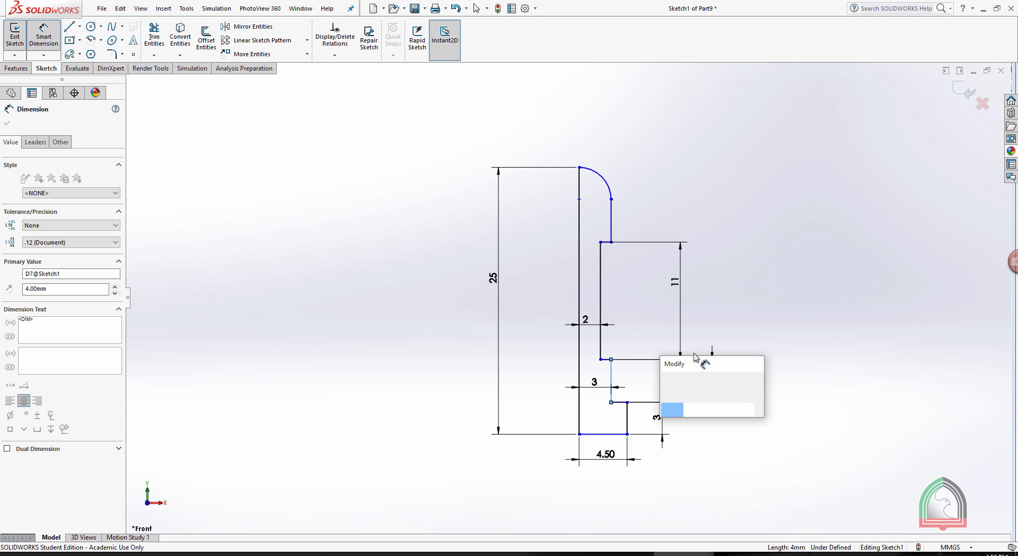
pyautogui.click(666, 380)
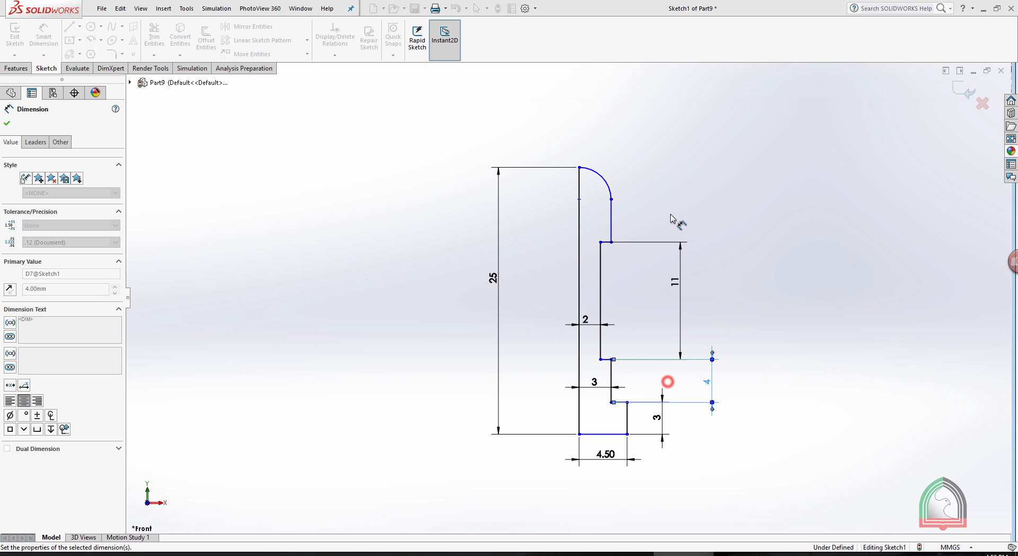
# Dimension the upper vertical edge below the dome as 4 mm and the top arc with a 3 mm radius.
pyautogui.click(611, 216)
pyautogui.click(675, 216)
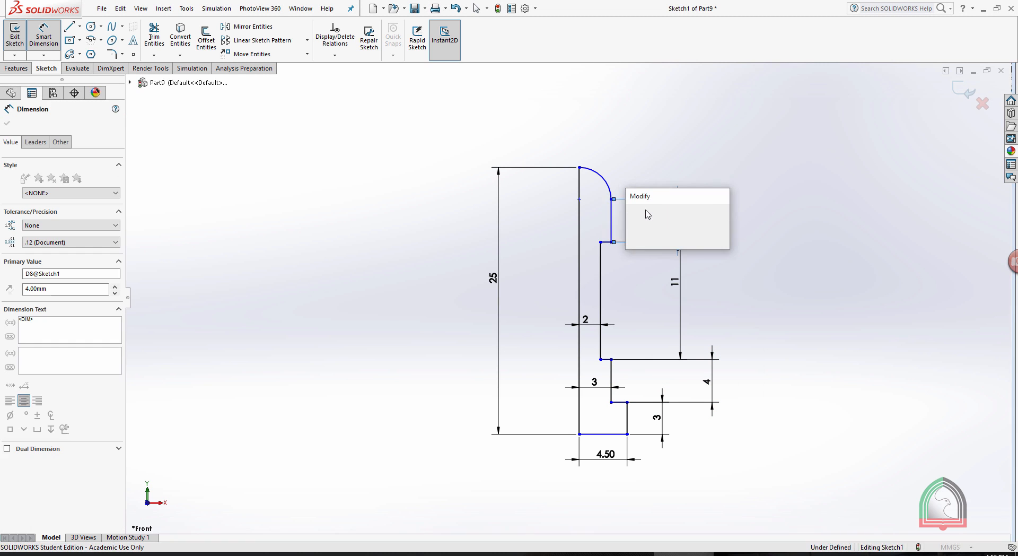
pyautogui.click(637, 211)
pyautogui.click(600, 175)
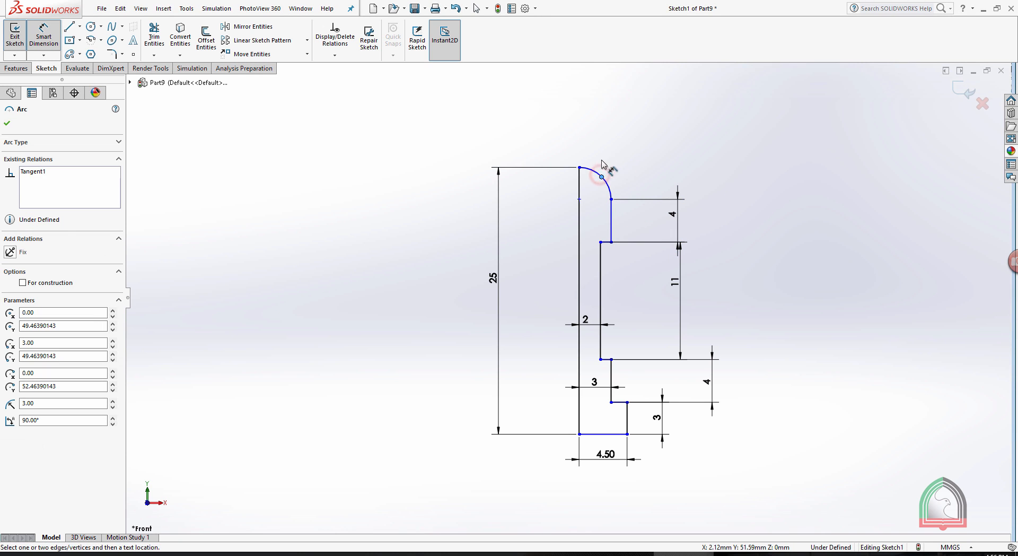
pyautogui.click(643, 148)
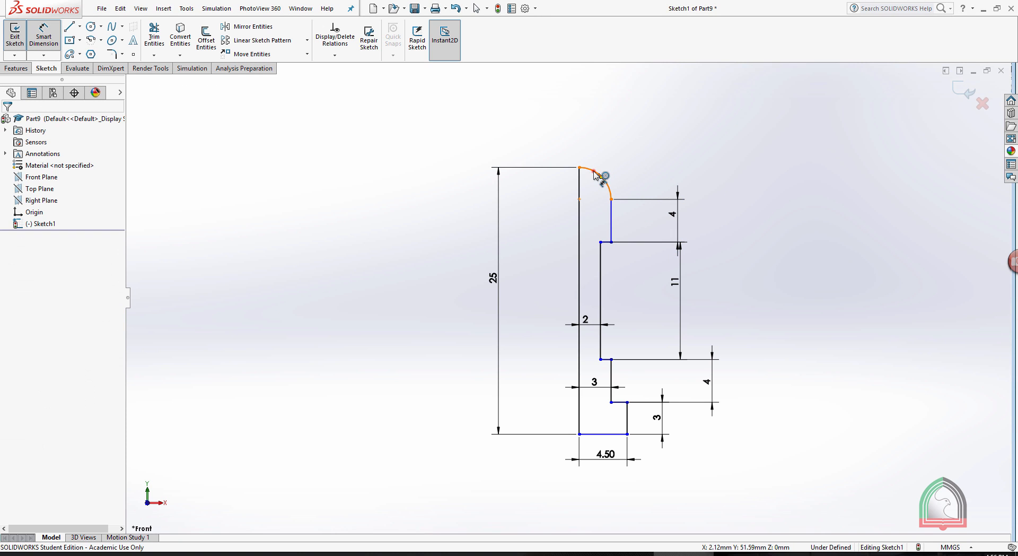
pyautogui.click(595, 175)
pyautogui.click(692, 153)
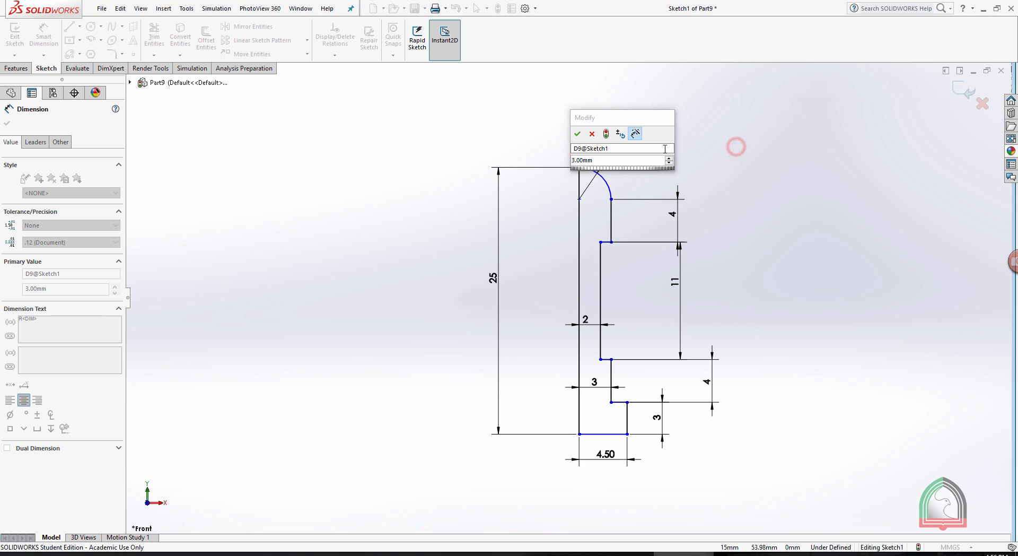
pyautogui.click(578, 133)
pyautogui.click(743, 233)
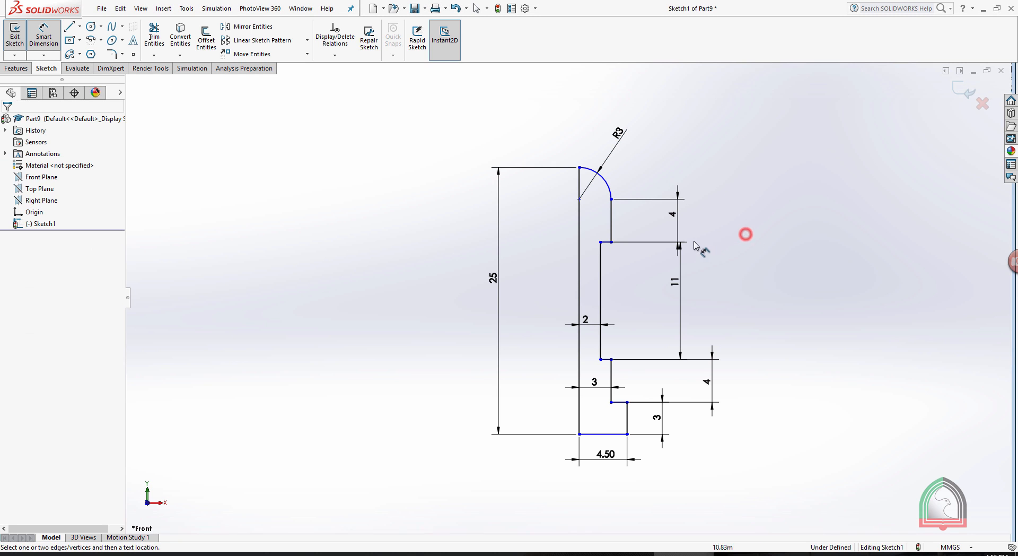
# Place the arrows of the upper edge's 4 mm dimension inside its extension lines.
pyautogui.click(680, 214)
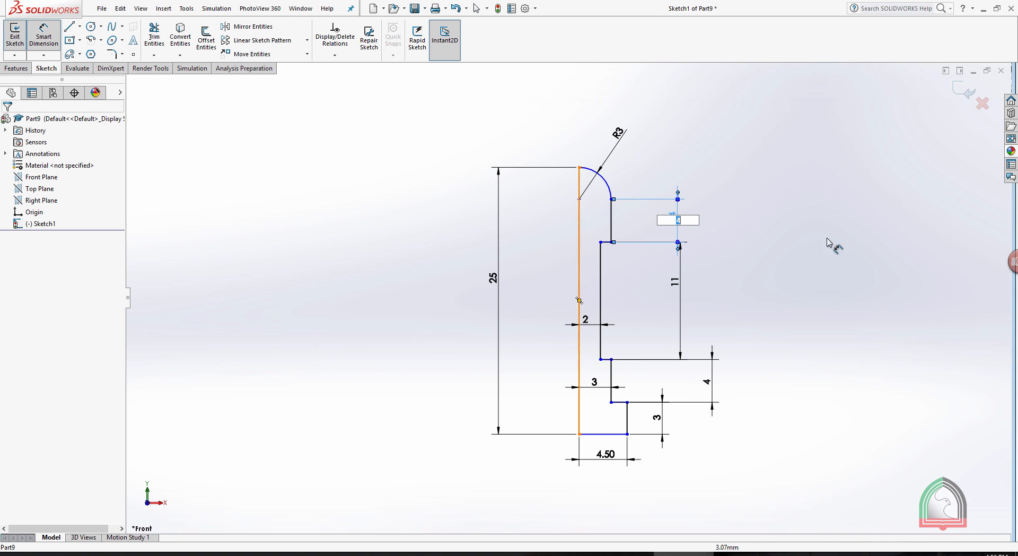
pyautogui.click(859, 223)
pyautogui.press('Escape')
pyautogui.click(679, 229)
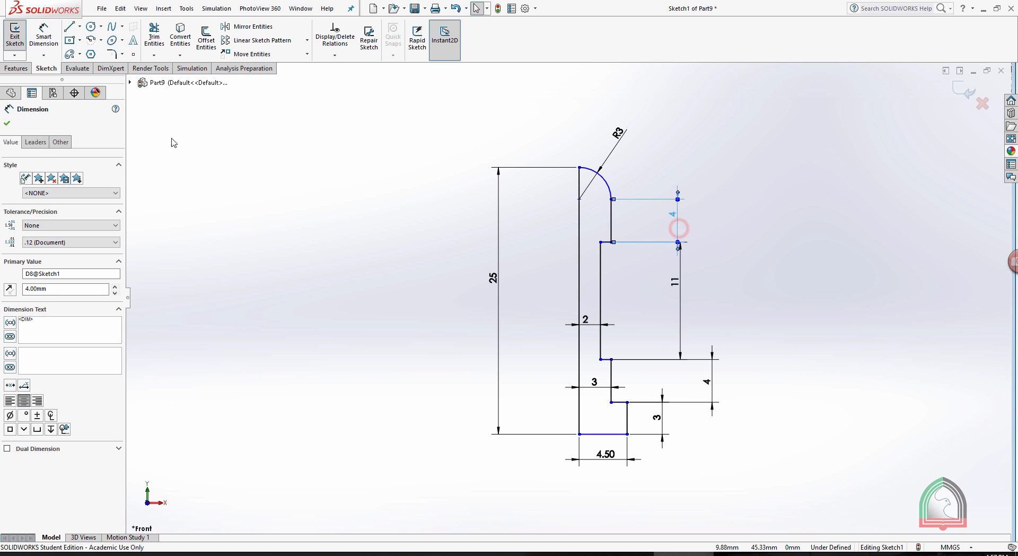
pyautogui.click(35, 142)
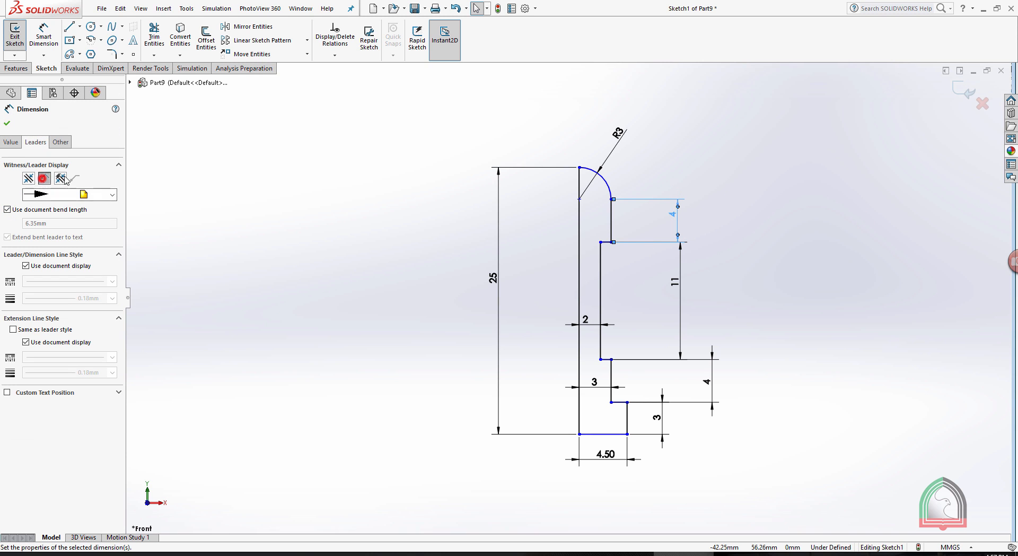
pyautogui.click(44, 178)
# Line up the 11, lower 4 and 3 mm vertical dimensions with the upper one, placing the arrows inside on the 4 and 3 mm ones.
pyautogui.click(675, 282)
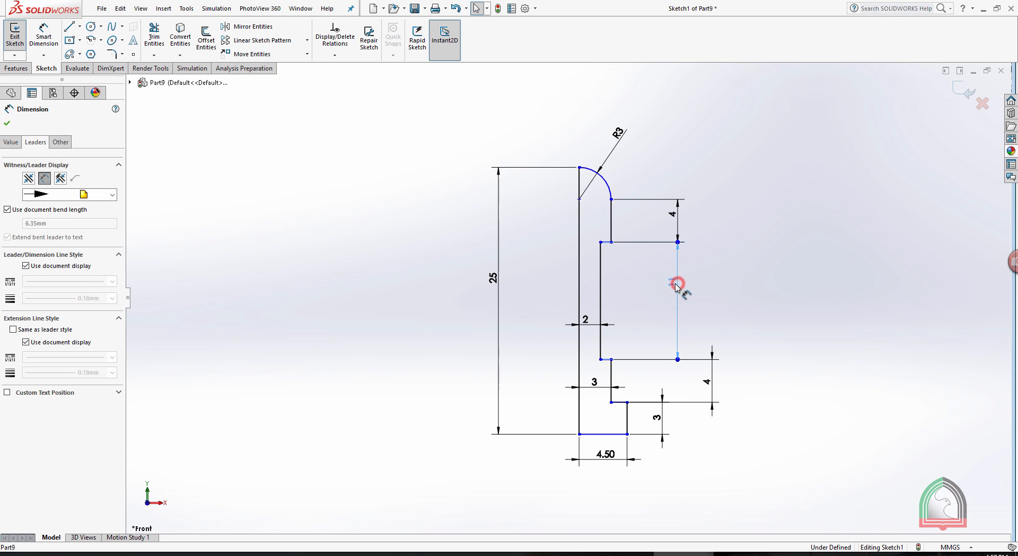
pyautogui.moveTo(711, 383); pyautogui.dragTo(681, 388)
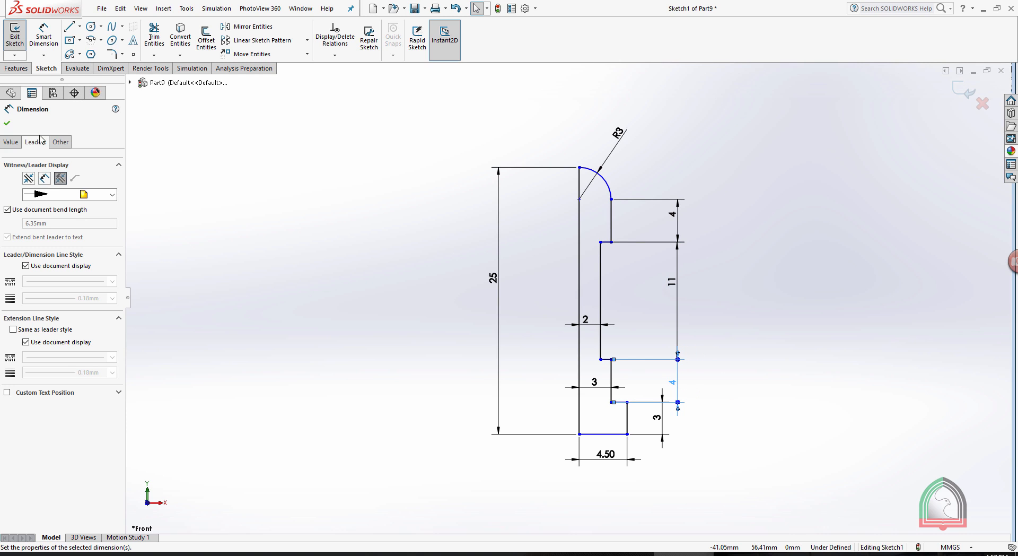
pyautogui.click(42, 178)
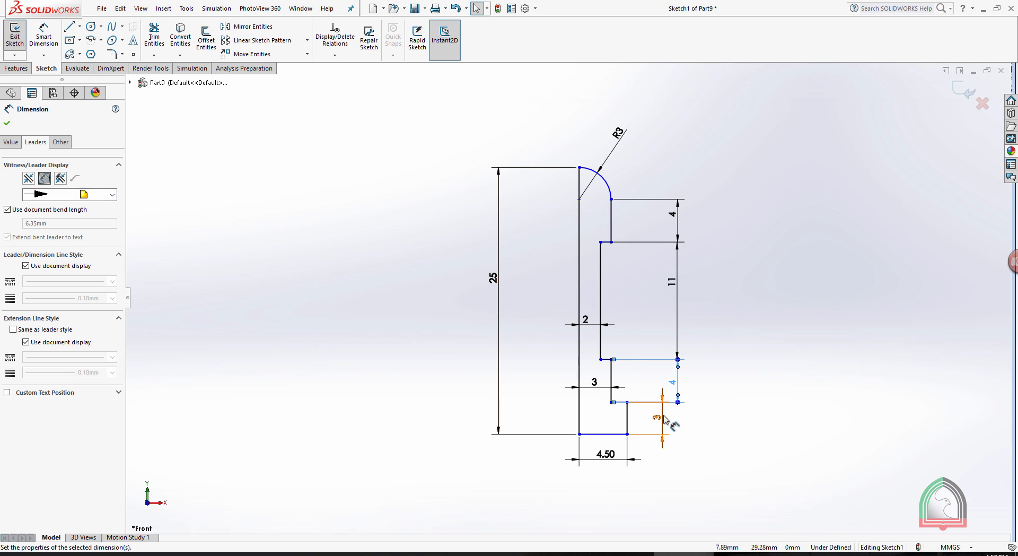
pyautogui.moveTo(664, 414); pyautogui.dragTo(680, 421)
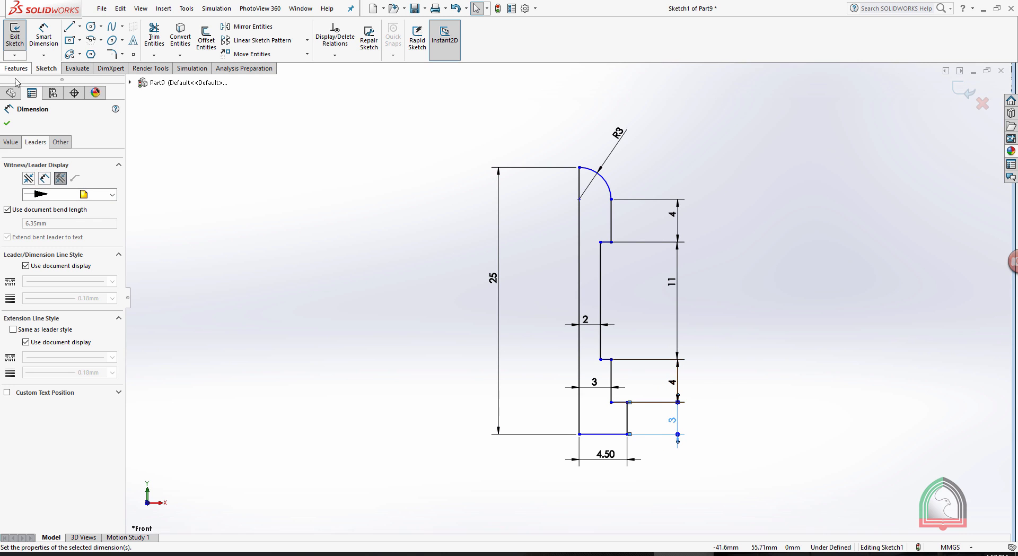
pyautogui.click(44, 178)
pyautogui.click(816, 397)
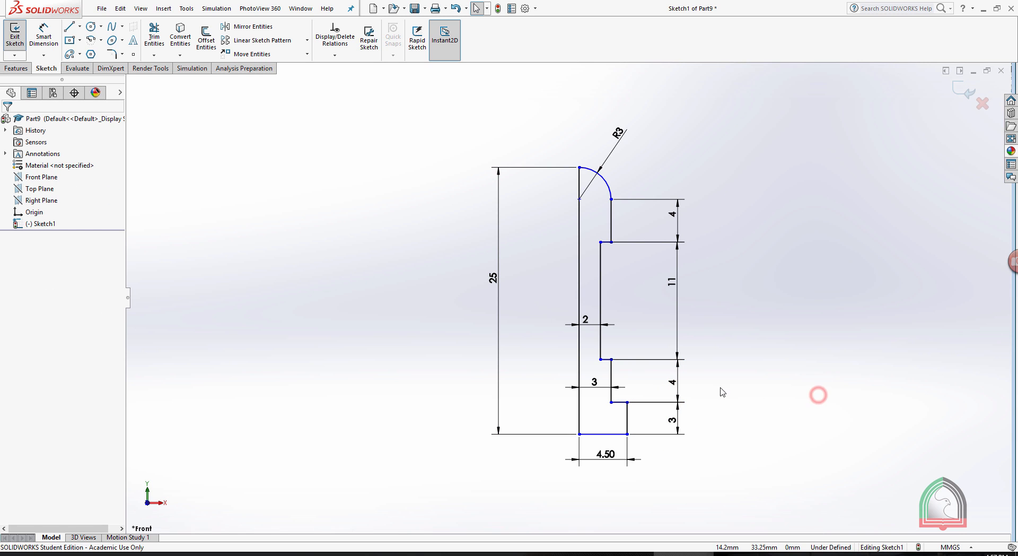
# Centre the text of the neck's 2 mm offset dimension between its extension lines and finish the sketch.
pyautogui.click(585, 322)
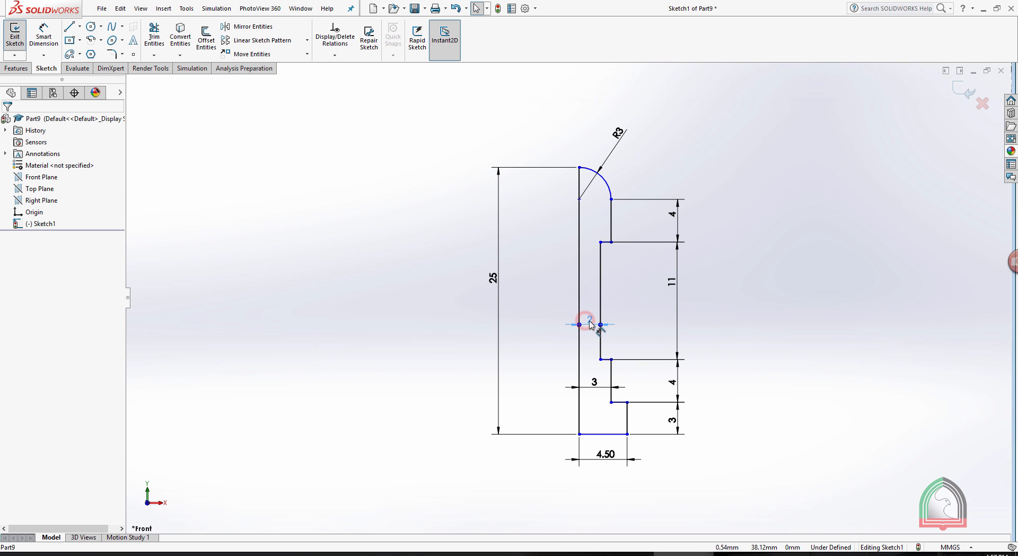
pyautogui.click(44, 35)
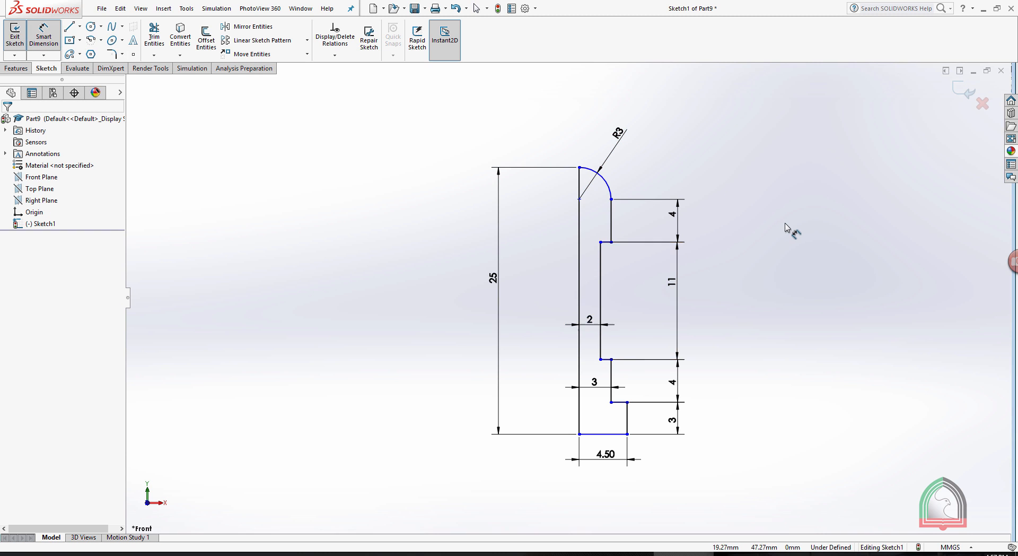
pyautogui.press('Escape')
pyautogui.click(962, 96)
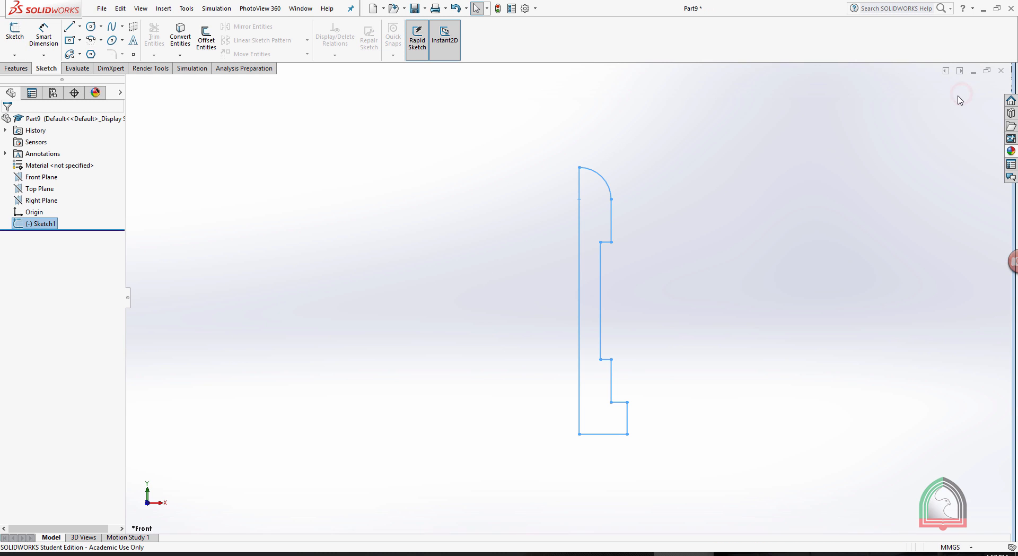
# Revolve the half-profile 360 degrees about its long vertical axis line.
pyautogui.click(12, 68)
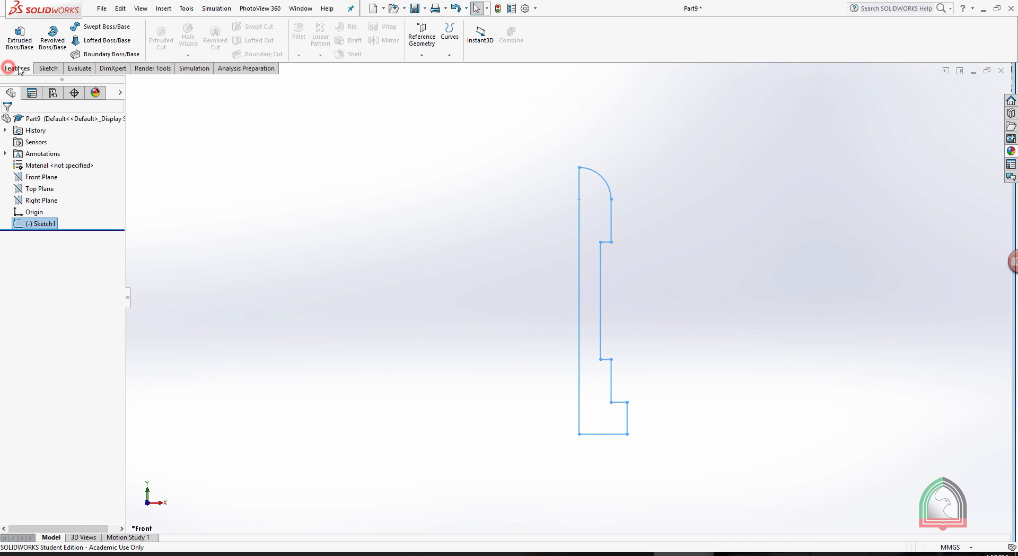
pyautogui.click(46, 39)
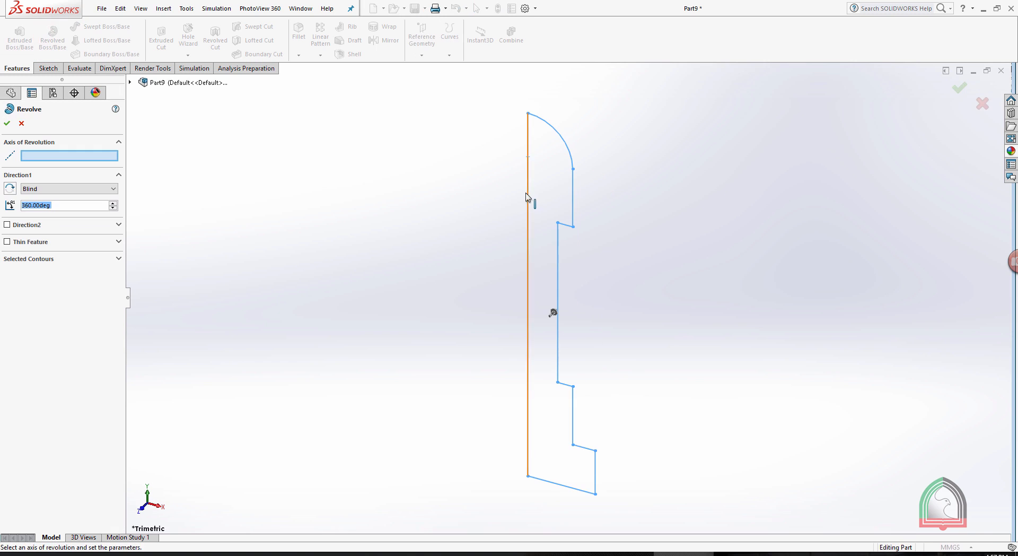
pyautogui.click(529, 258)
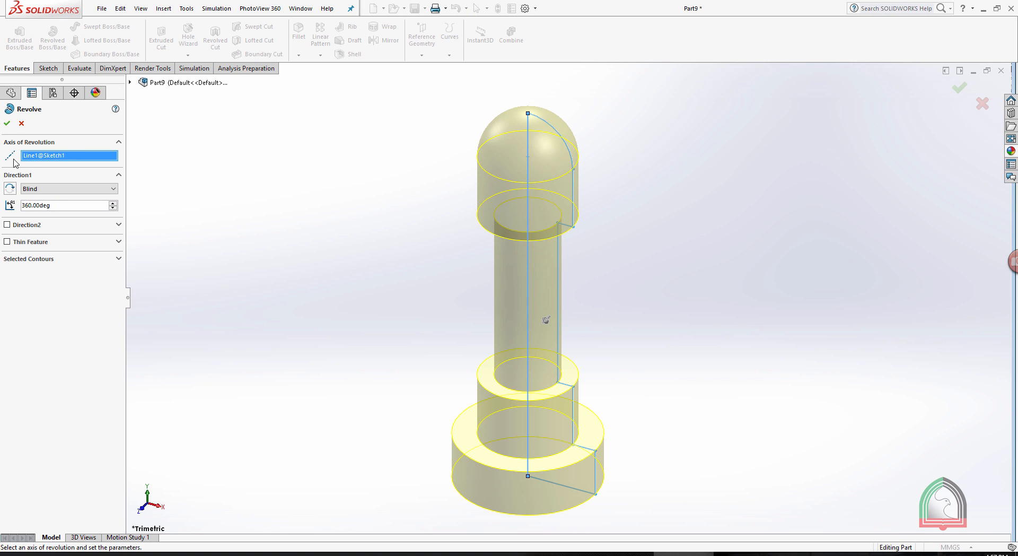
pyautogui.click(8, 123)
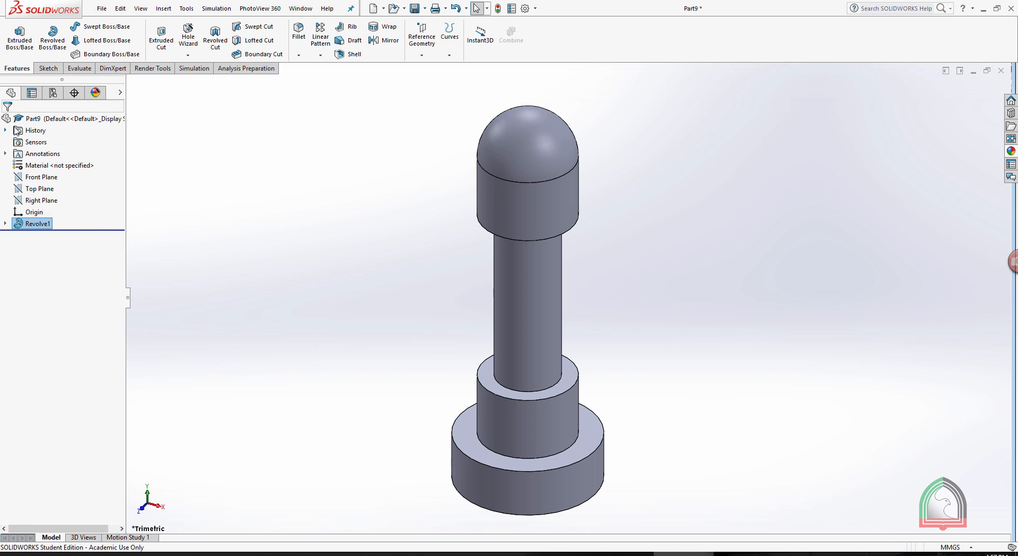
pyautogui.moveTo(645, 288)
pyautogui.mouseDown(button='middle')
pyautogui.moveTo(654, 240)
pyautogui.moveTo(657, 303)
pyautogui.mouseUp(button='middle')
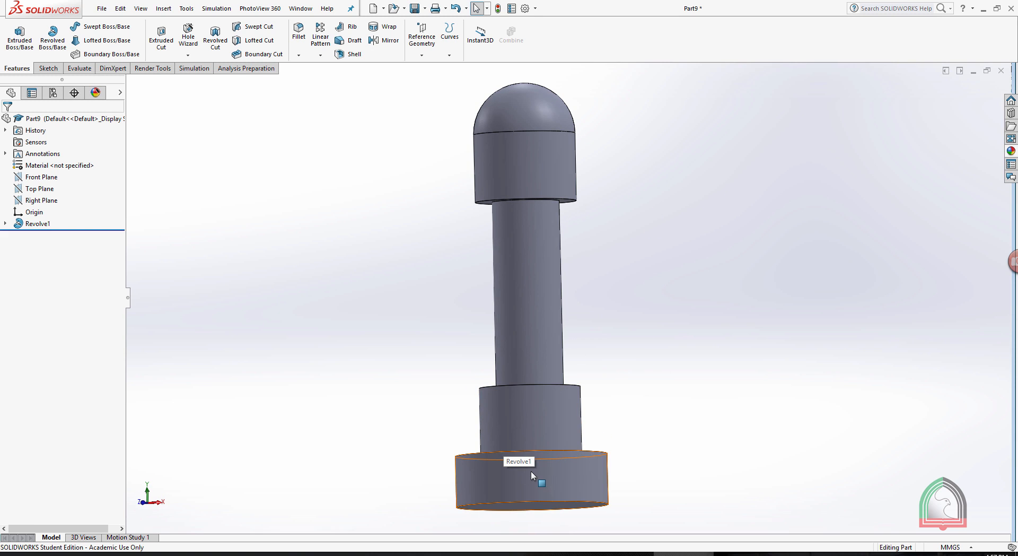
# Check the valve lifter drawing for the base cut and reopen the revolve's profile sketch for editing.
pyautogui.hotkey('alt', 'Tab')
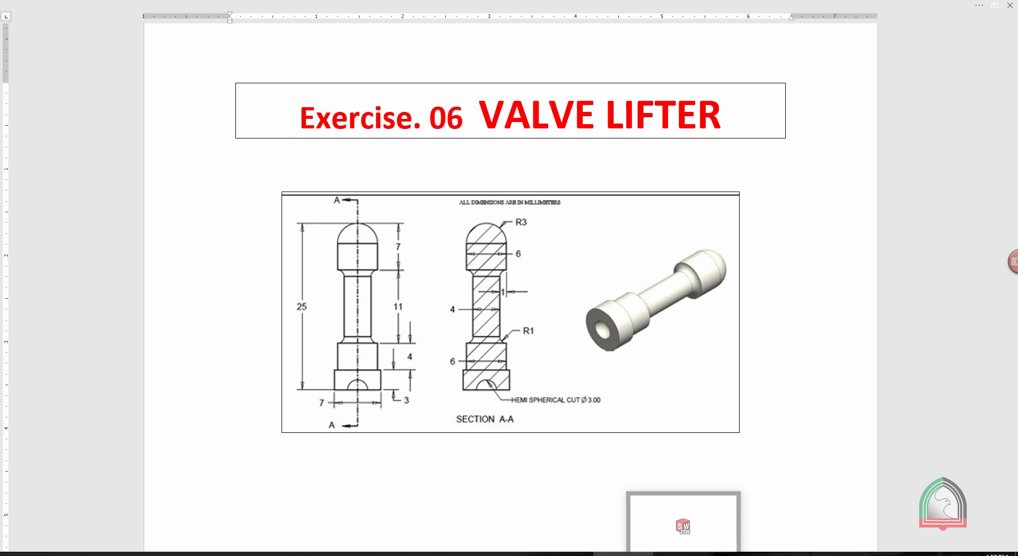
pyautogui.click(670, 554)
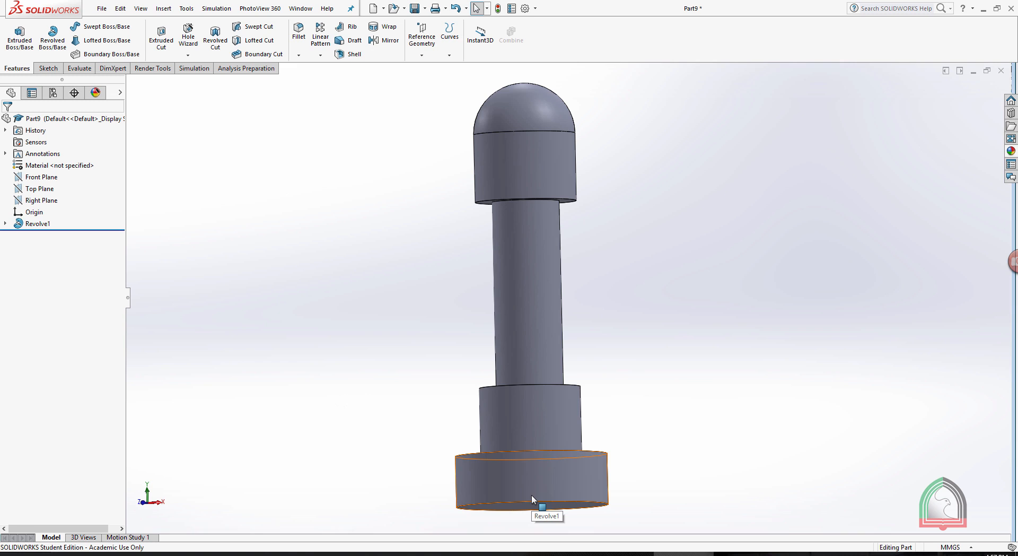
pyautogui.scroll(2, 638, 404)
pyautogui.click(5, 224)
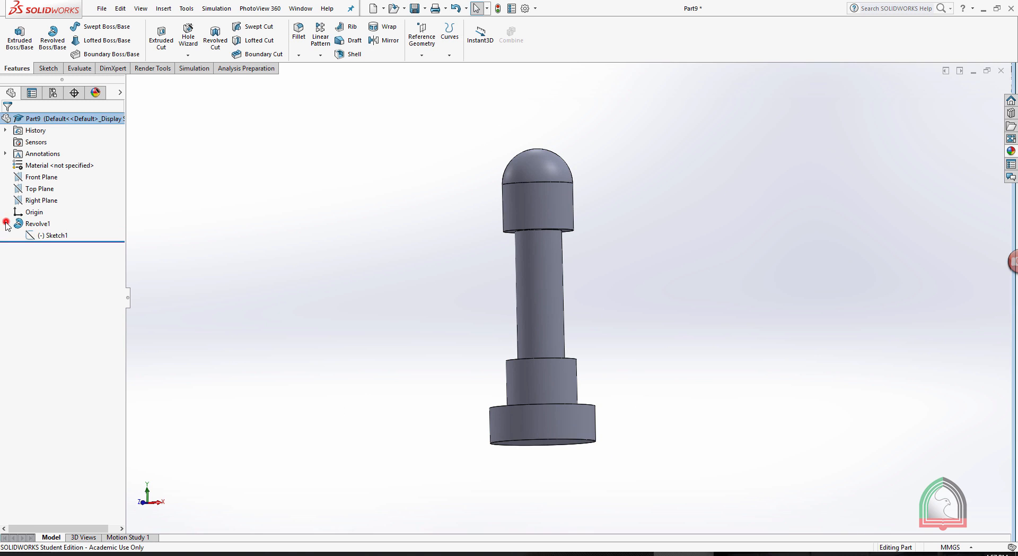
pyautogui.click(47, 235)
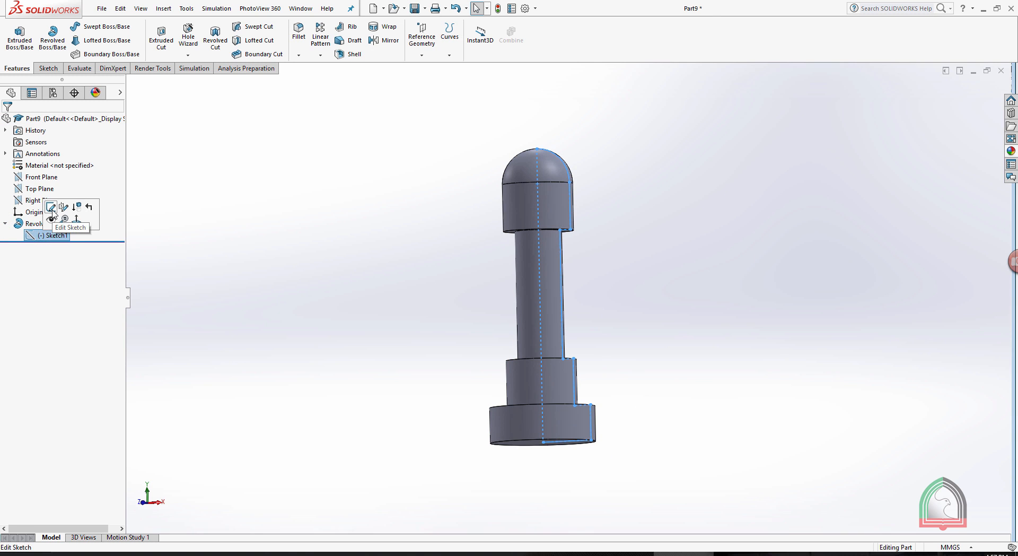
pyautogui.click(53, 213)
pyautogui.press('space')
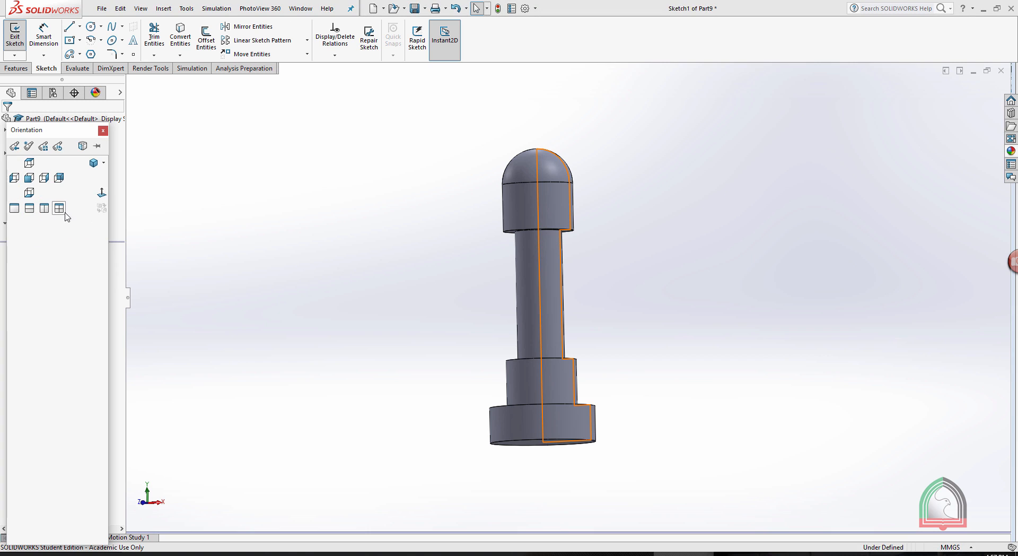
pyautogui.click(101, 194)
# Sketch a 3 mm diameter circle centred on the axis line's lower endpoint.
pyautogui.scroll(-5, 572, 286)
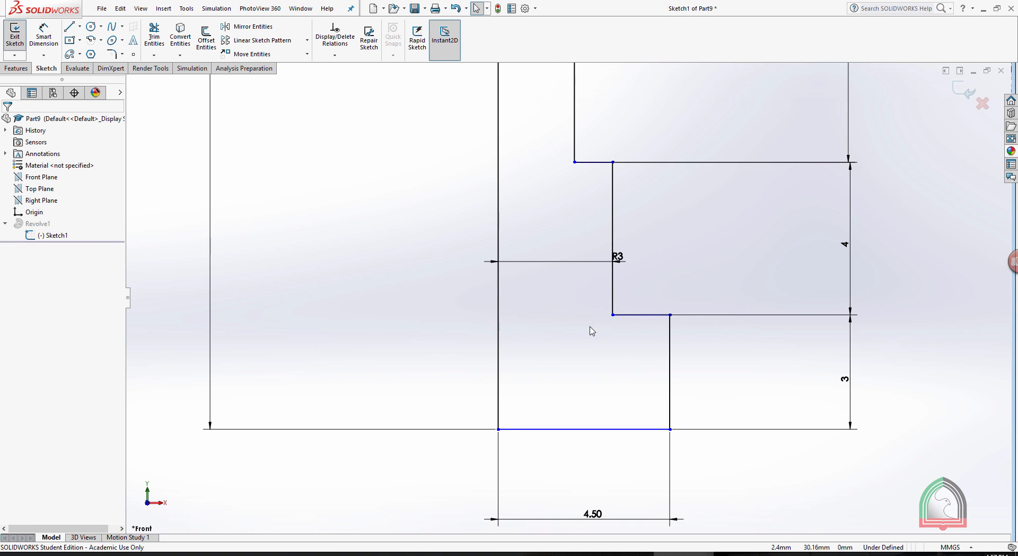
pyautogui.click(90, 27)
pyautogui.click(499, 429)
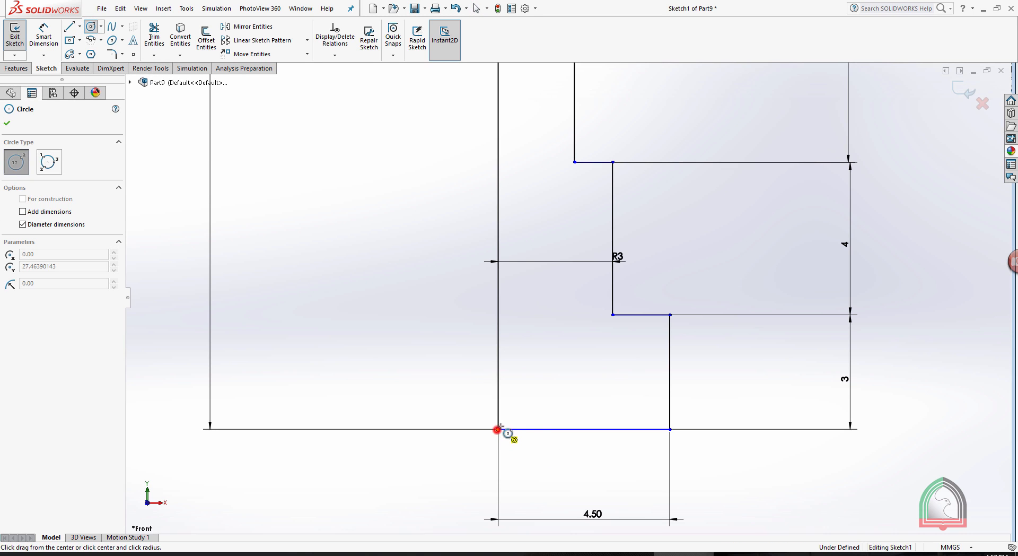
pyautogui.write('3')
pyautogui.press('Return')
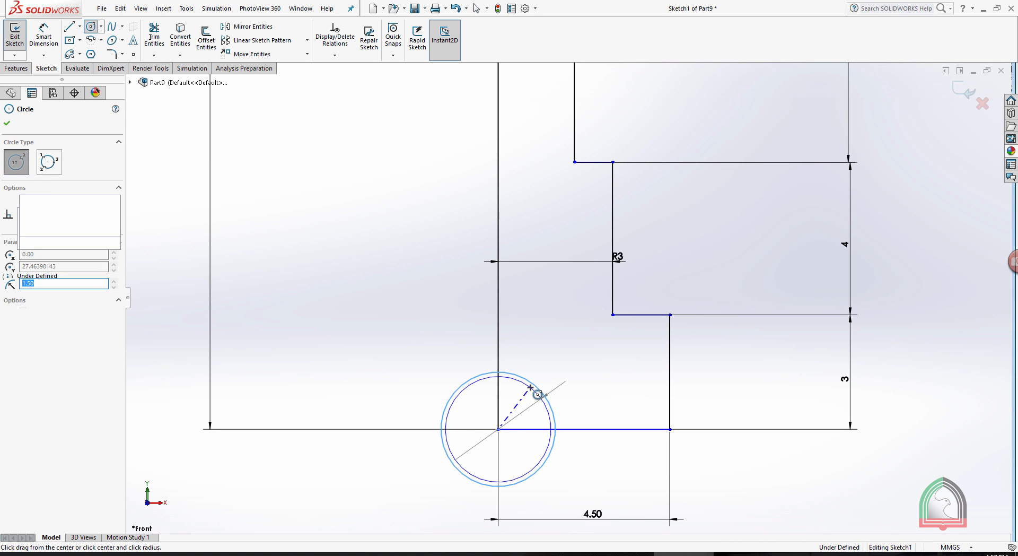
# Trim the circle to the quarter arc inside the profile, remove the enclosed corner lines, and finish the sketch to update the revolve.
pyautogui.click(162, 36)
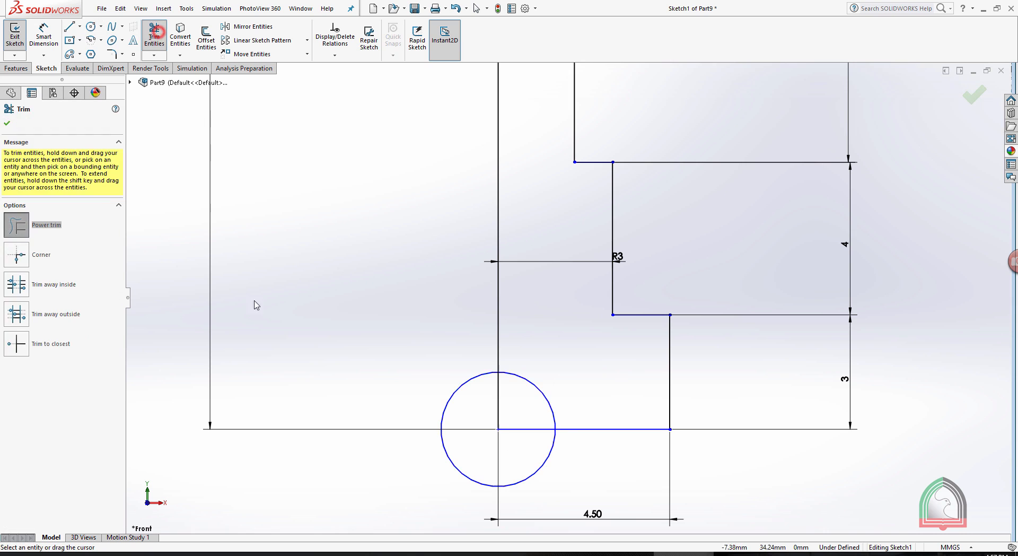
pyautogui.moveTo(545, 496)
pyautogui.mouseDown()
pyautogui.moveTo(520, 434)
pyautogui.moveTo(452, 376)
pyautogui.mouseUp()
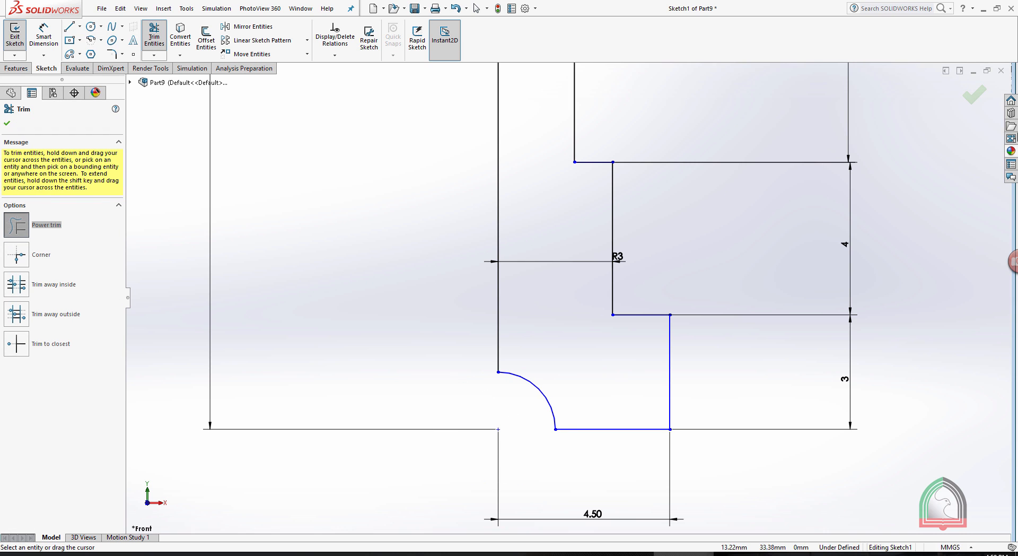
pyautogui.click(971, 99)
pyautogui.click(970, 95)
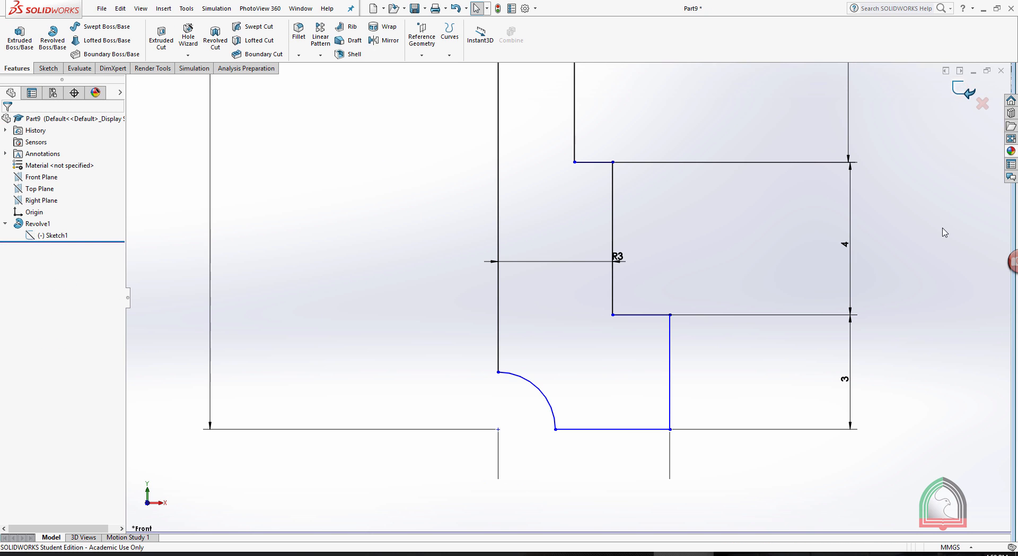
# Inspect the hemispherical recess in the revolved base and check the valve lifter drawing for the fillet radius.
pyautogui.scroll(5, 814, 258)
pyautogui.moveTo(681, 188); pyautogui.dragTo(601, 227, button='middle')
pyautogui.scroll(-3, 577, 221)
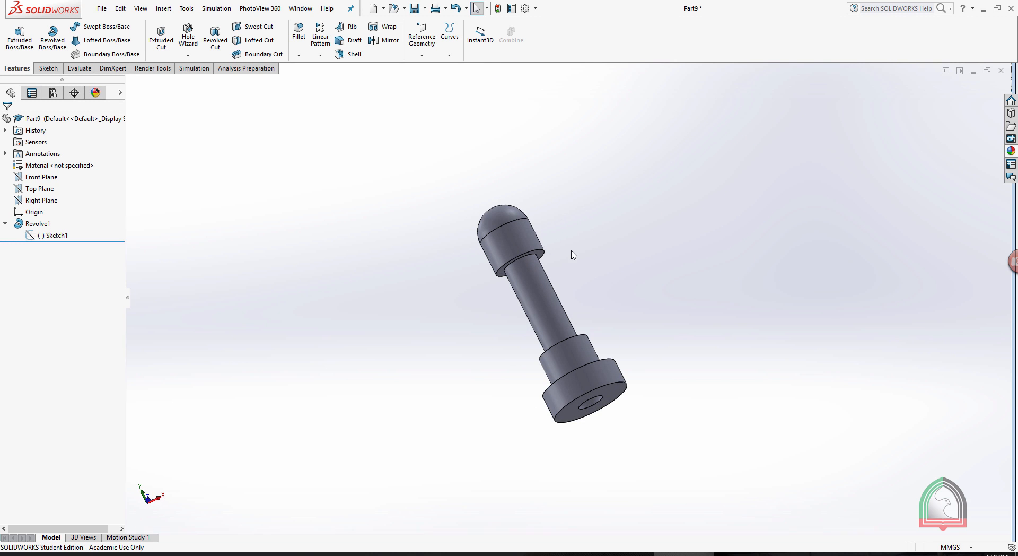
pyautogui.click(624, 553)
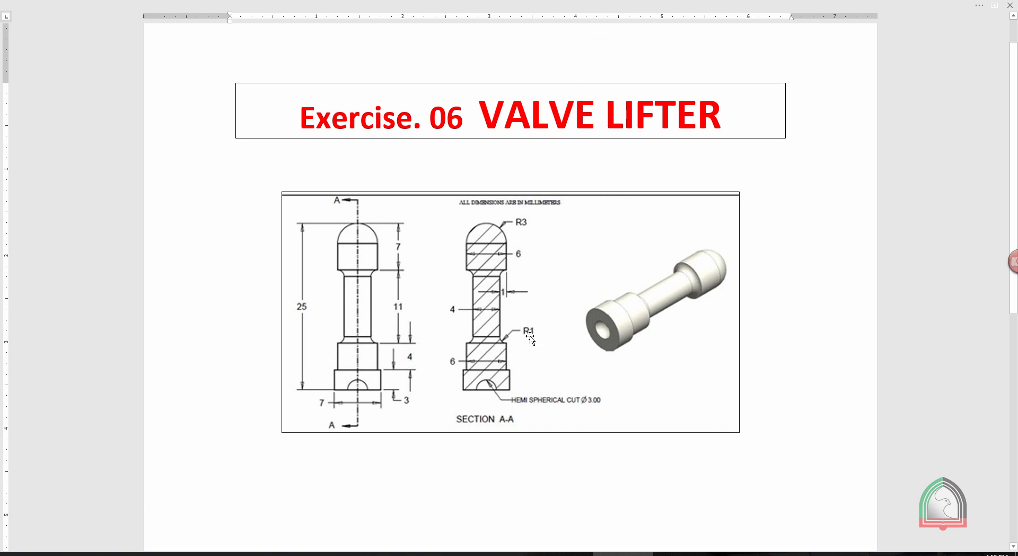
pyautogui.click(681, 554)
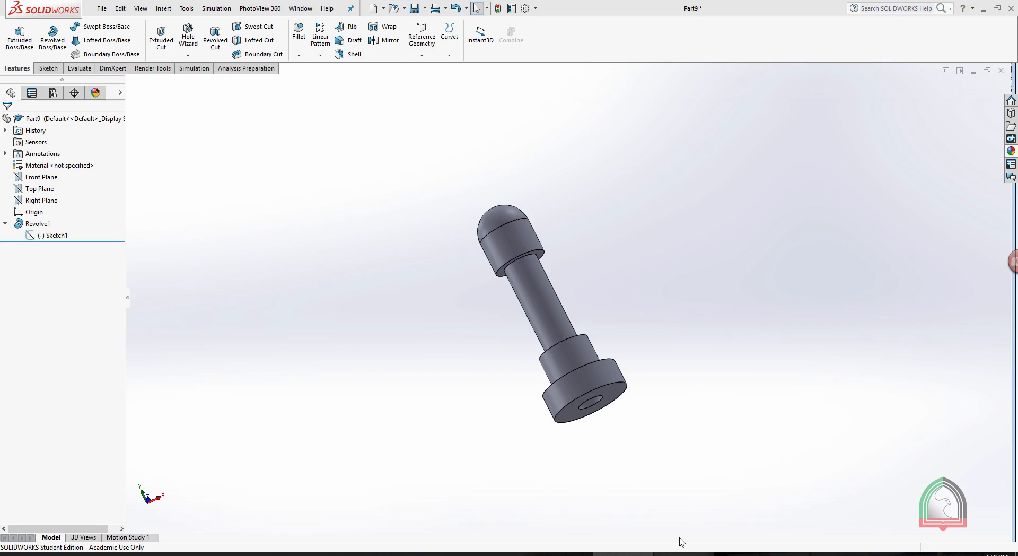
# Fillet the two edges where the narrow stem meets the domed head and the lower collar, using the radius given on the drawing.
pyautogui.click(299, 55)
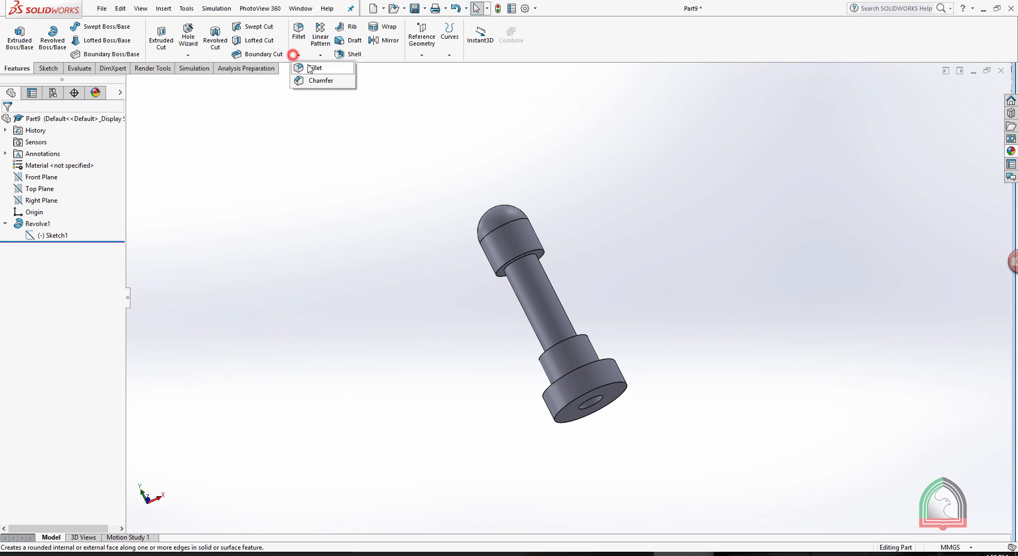
pyautogui.click(306, 64)
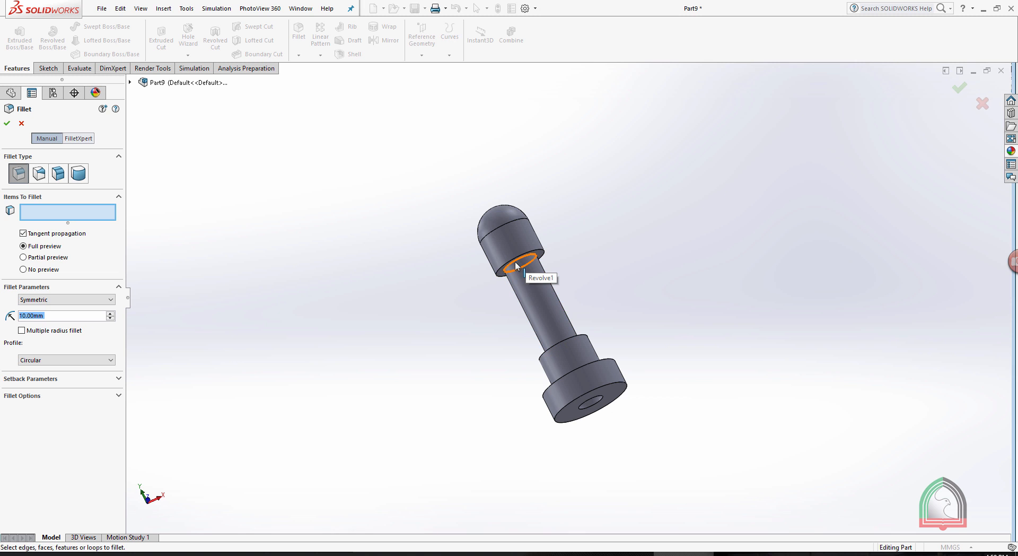
pyautogui.scroll(-5, 539, 280)
pyautogui.click(537, 283)
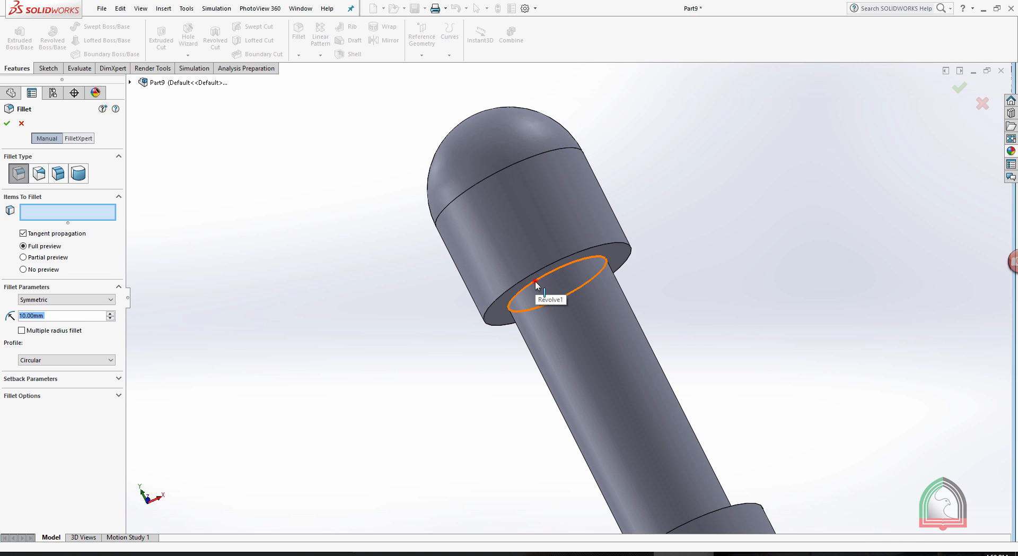
pyautogui.scroll(3, 721, 275)
pyautogui.moveTo(687, 278); pyautogui.dragTo(718, 386, button='middle')
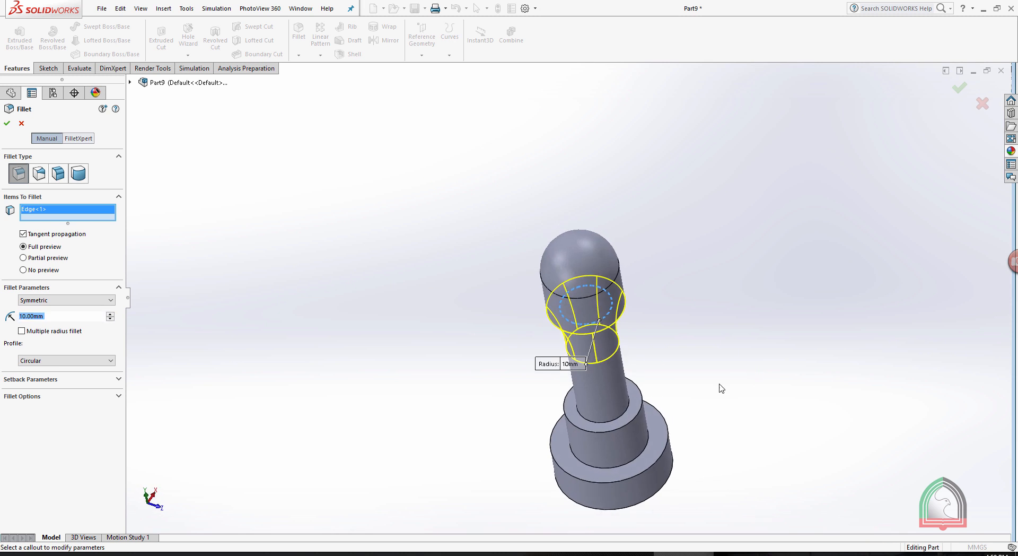
pyautogui.click(624, 410)
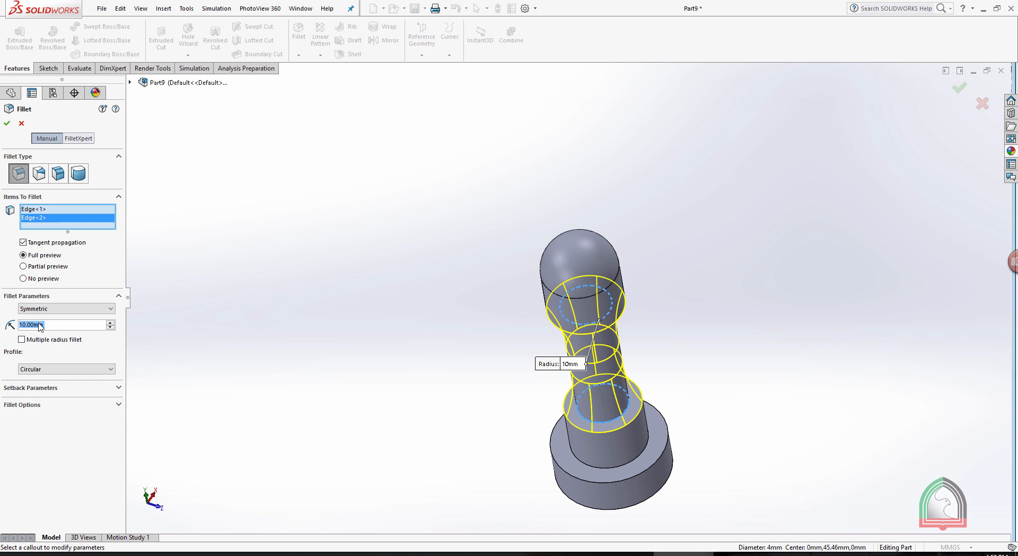
pyautogui.write('5')
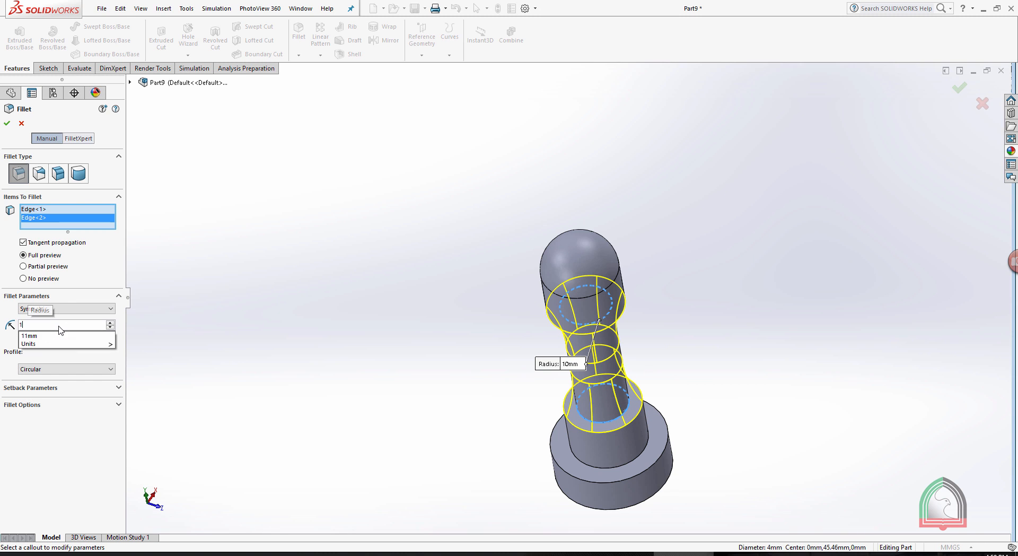
pyautogui.press('Return')
pyautogui.press('Return')
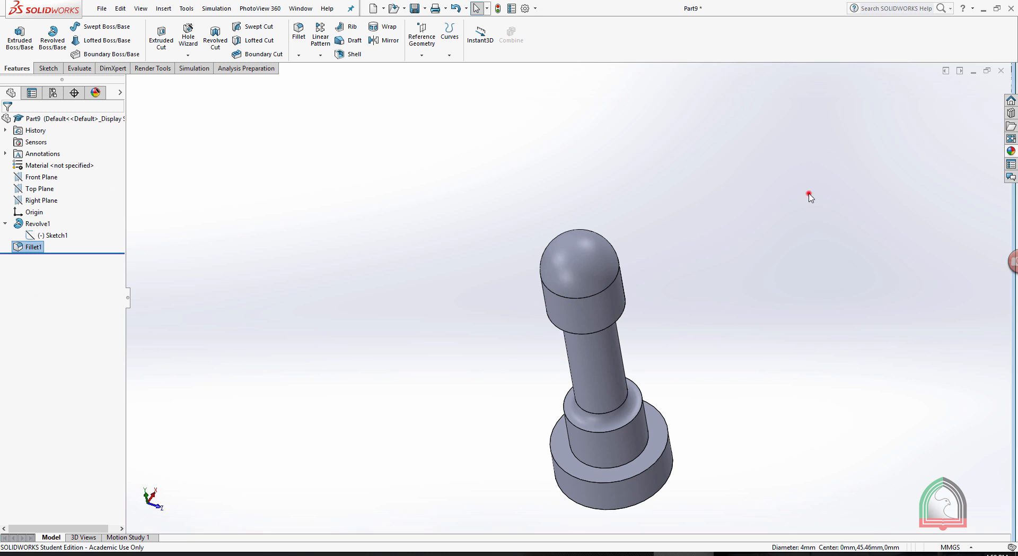
# Apply the gloss red car paint appearance to the valve lifter and start a final render.
pyautogui.moveTo(809, 194); pyautogui.dragTo(849, 332, button='middle')
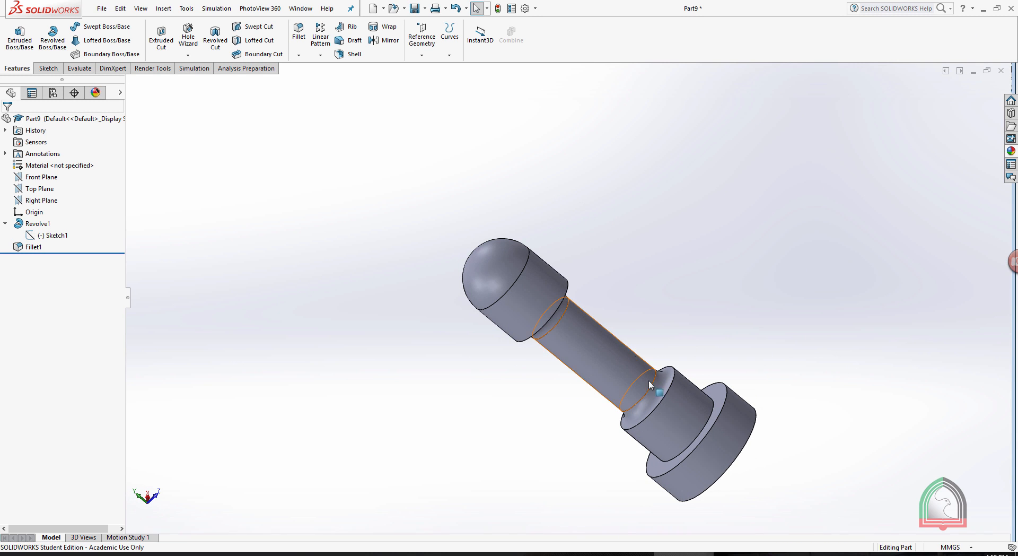
pyautogui.scroll(-2, 616, 415)
pyautogui.scroll(1, 680, 263)
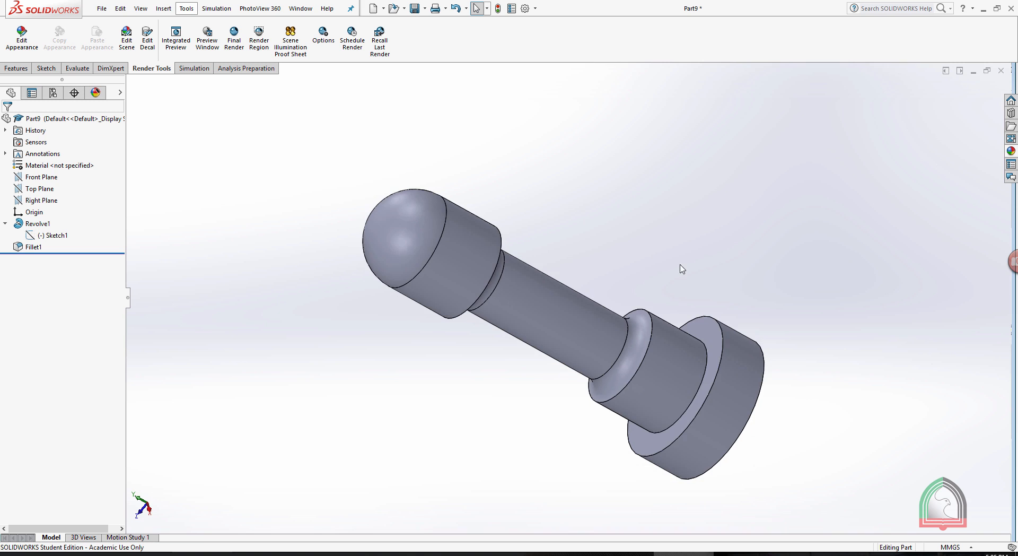
pyautogui.moveTo(586, 310); pyautogui.dragTo(570, 414, button='middle')
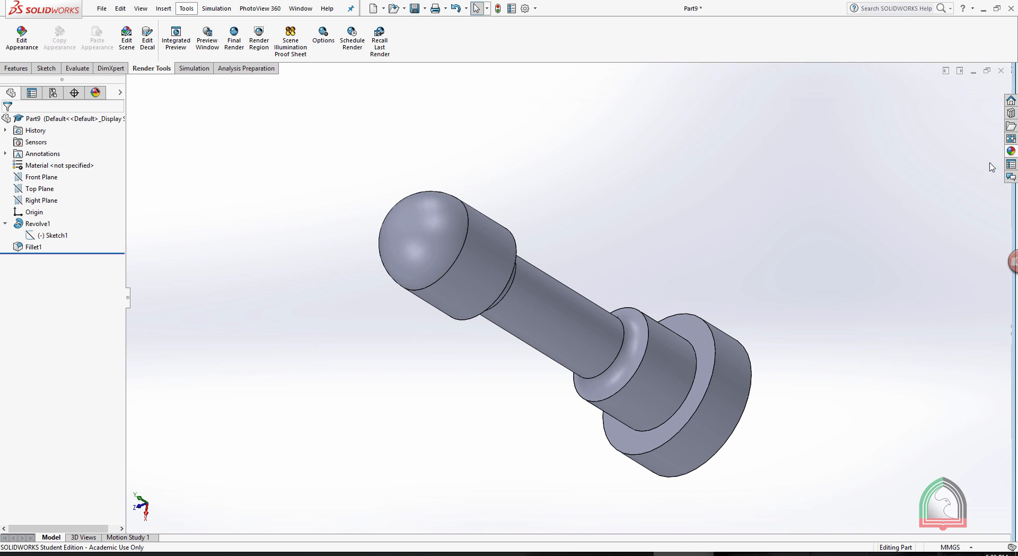
pyautogui.click(1010, 151)
pyautogui.click(802, 123)
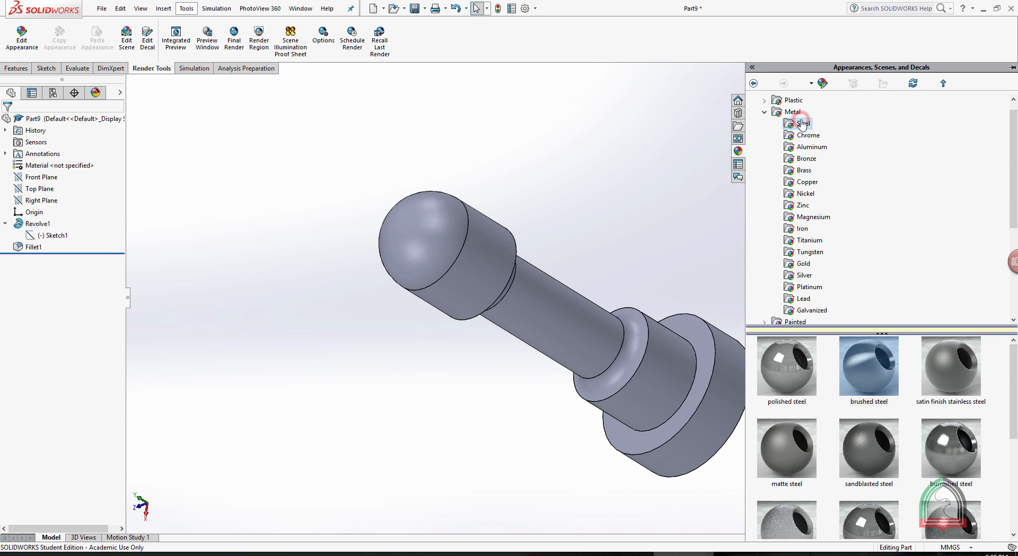
pyautogui.scroll(-1, 838, 212)
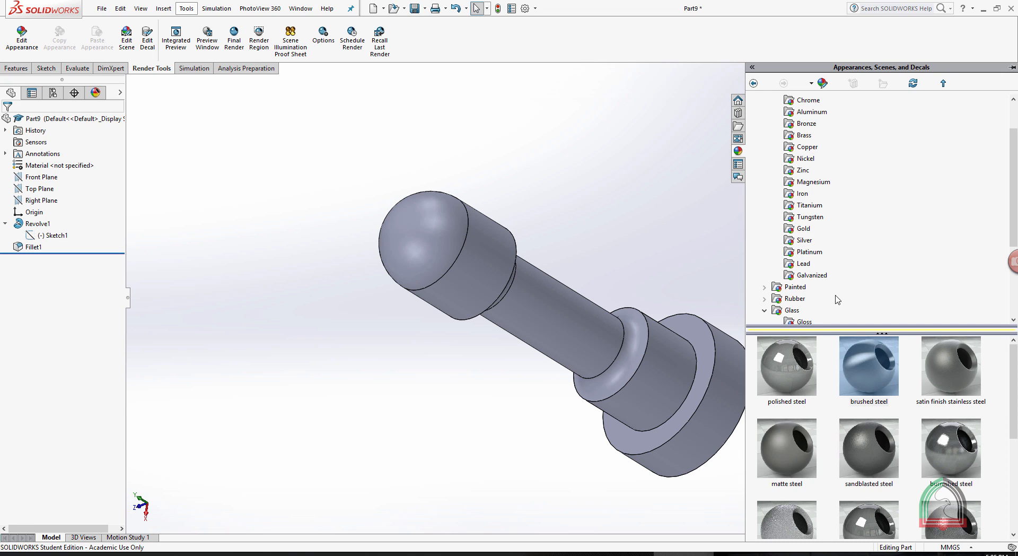
pyautogui.click(765, 288)
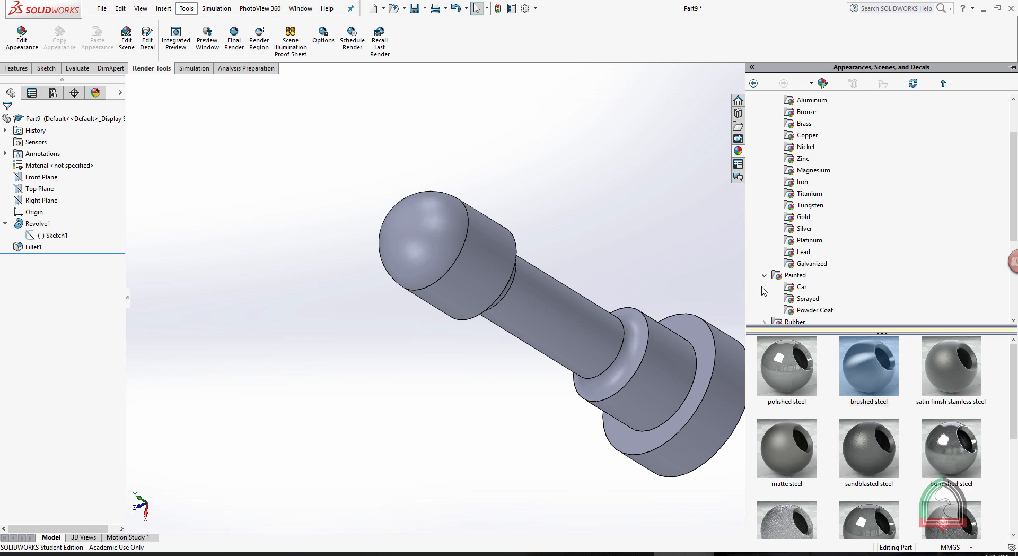
pyautogui.click(800, 288)
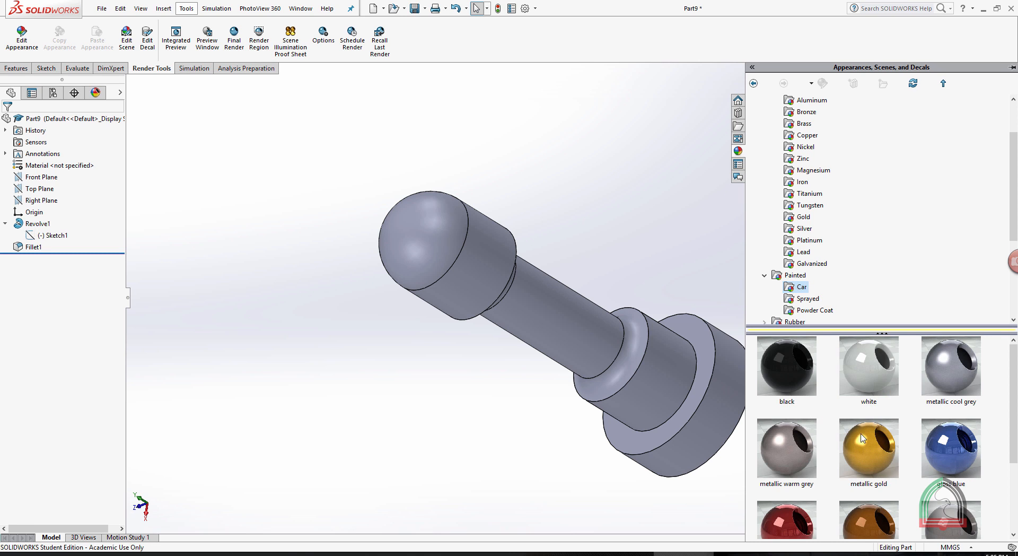
pyautogui.scroll(-1, 833, 420)
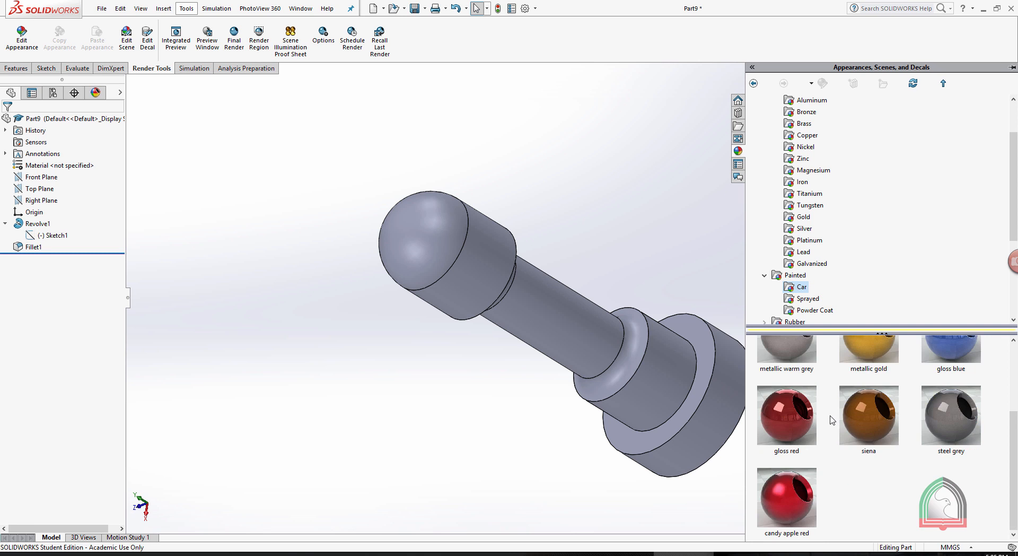
pyautogui.doubleClick(787, 408)
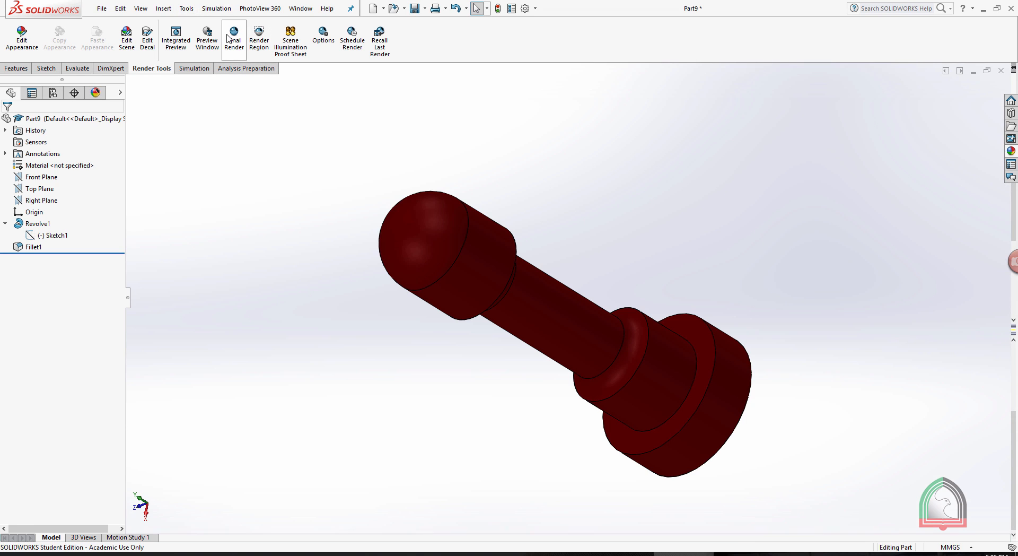
pyautogui.click(229, 38)
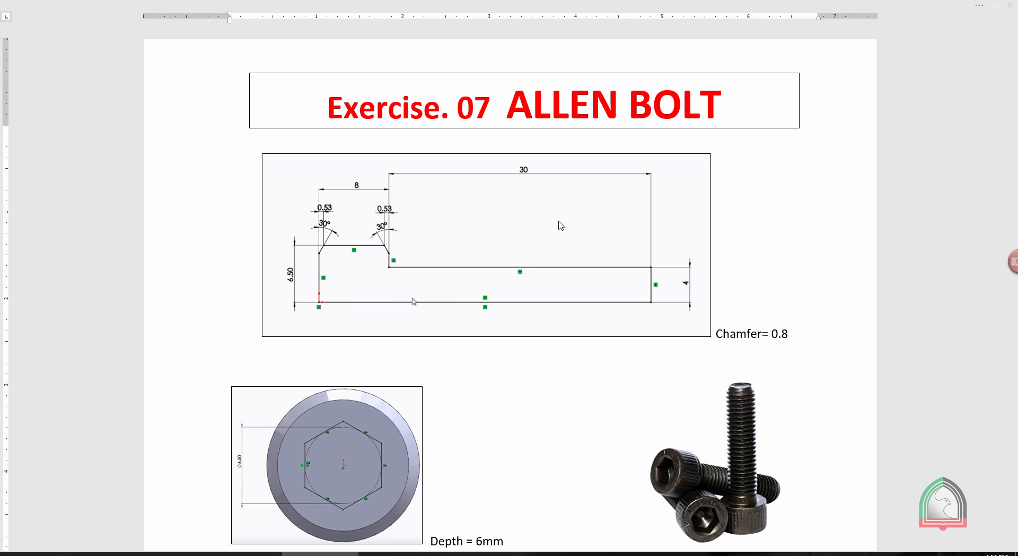
# Review the Exercise 07 Allen bolt drawing for the profile dimensions, chamfer, hexagon socket depth, thread details and cutter triangle.
pyautogui.scroll(-3, 561, 226)
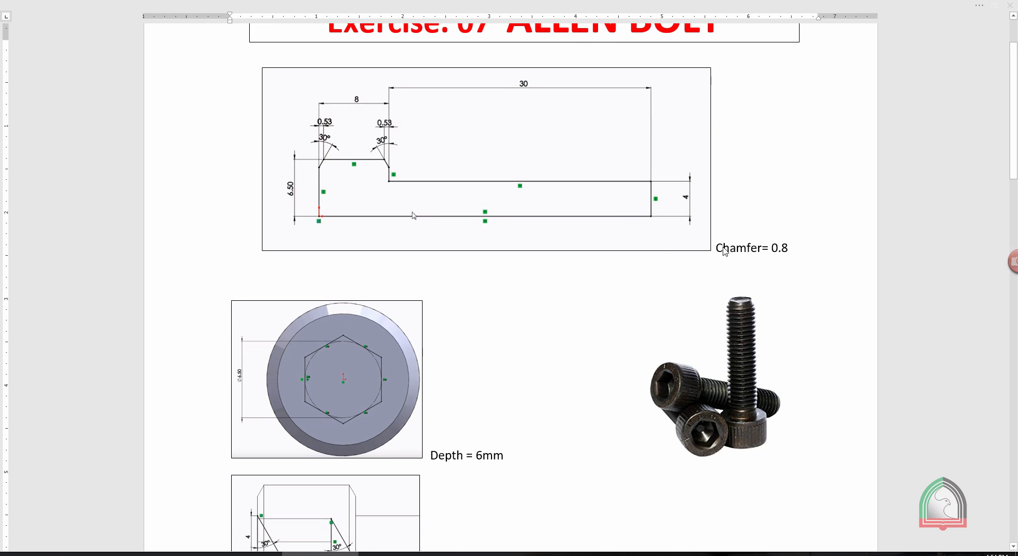
pyautogui.scroll(-10, 443, 266)
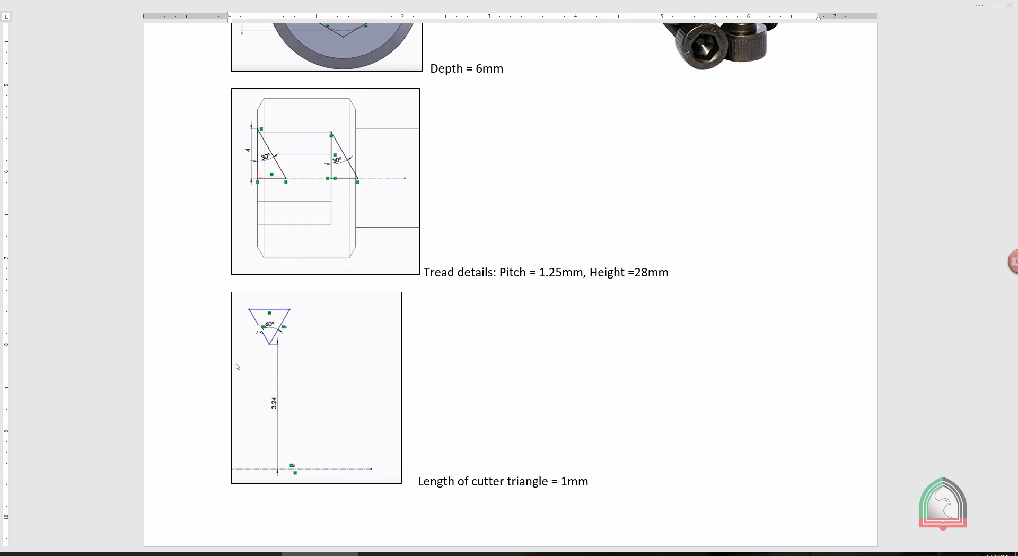
pyautogui.scroll(13, 237, 366)
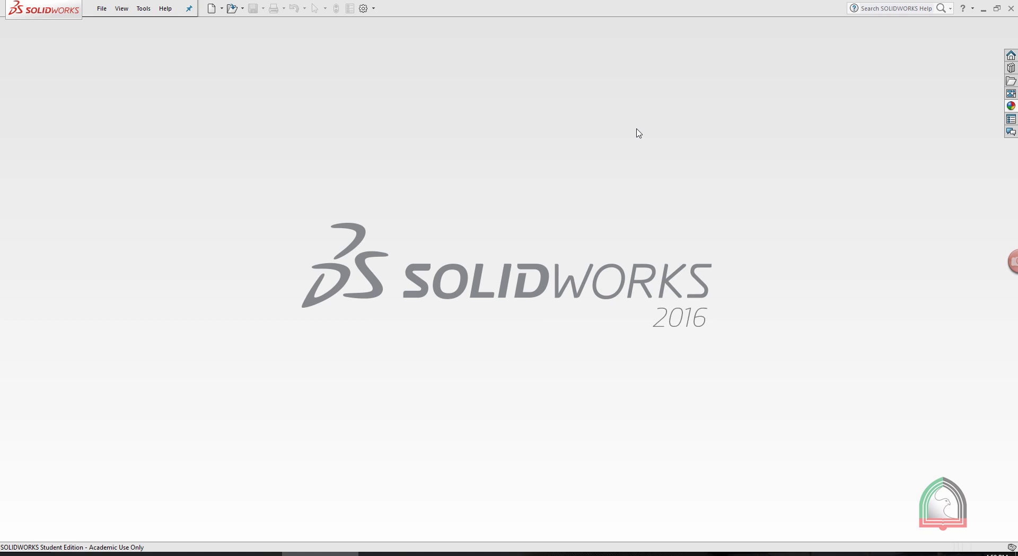
# Create a new part document and start a sketch on the Front Plane.
pyautogui.click(211, 8)
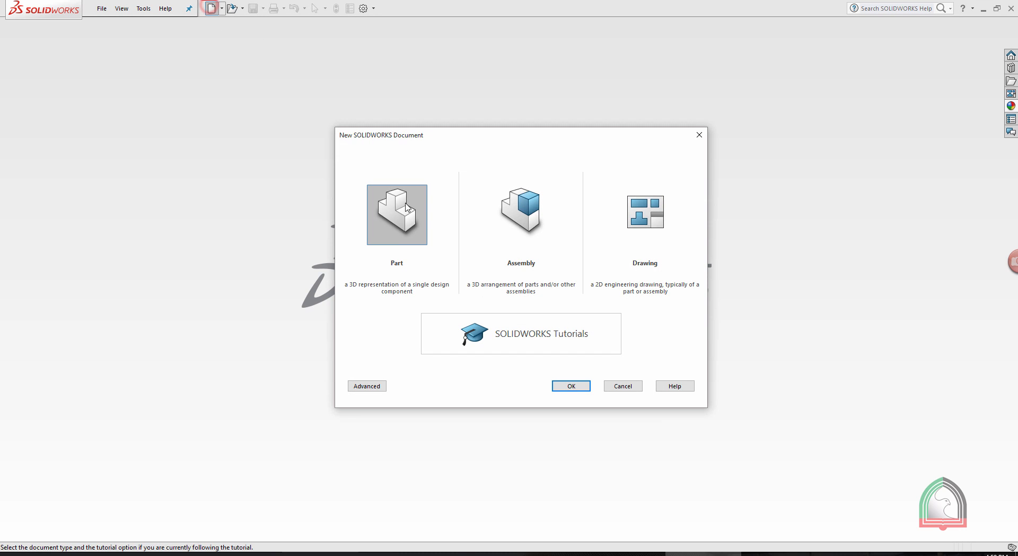
pyautogui.doubleClick(402, 203)
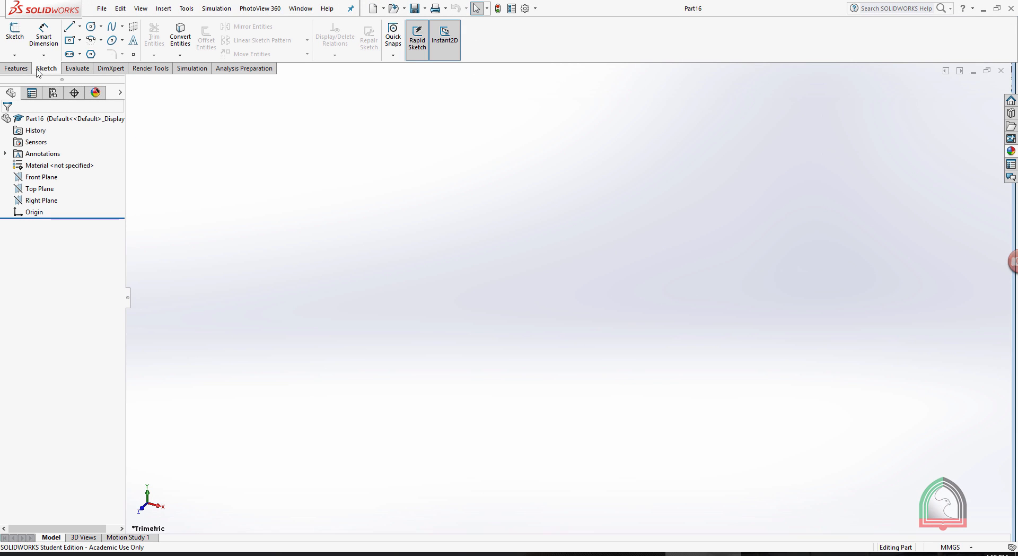
pyautogui.click(14, 55)
pyautogui.click(24, 68)
pyautogui.click(439, 169)
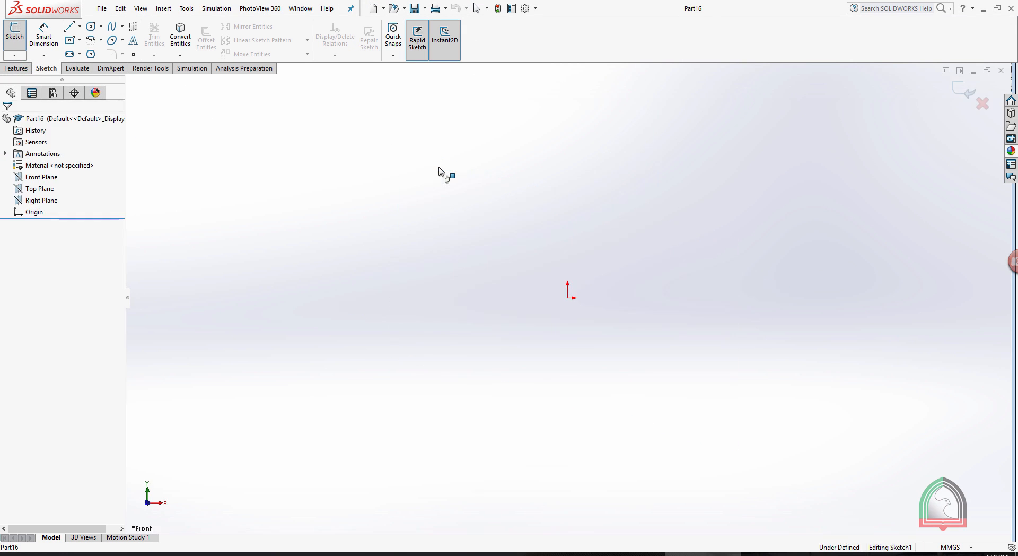
# Check the bolt profile in the drawing and sketch a horizontal base line about 116 mm long running through the origin.
pyautogui.click(626, 554)
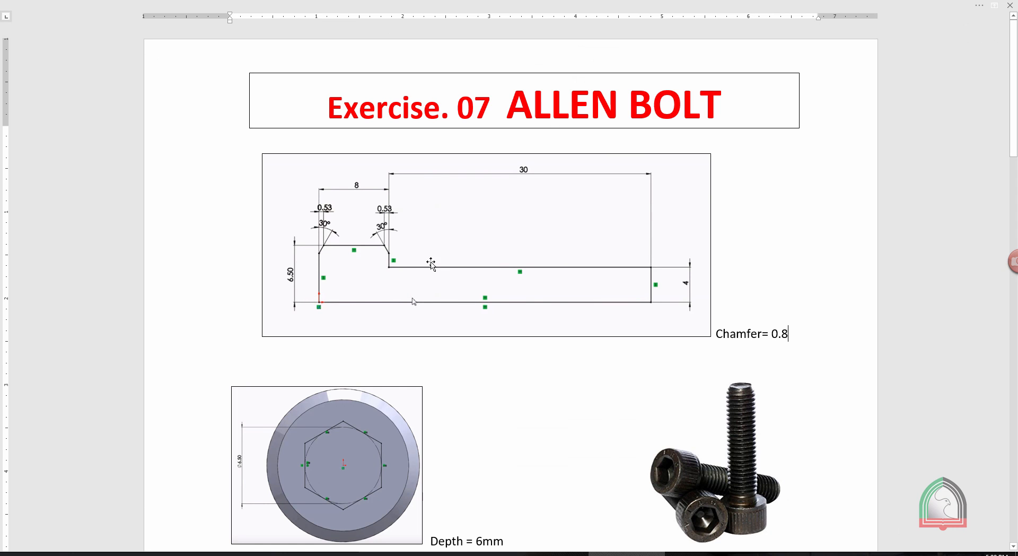
pyautogui.click(683, 553)
pyautogui.click(69, 27)
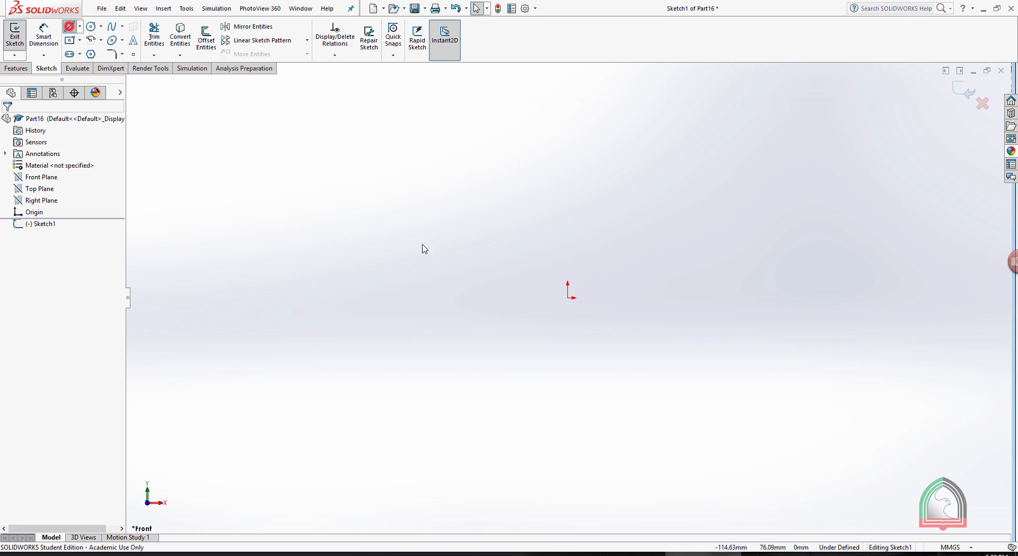
pyautogui.moveTo(439, 297); pyautogui.dragTo(775, 298)
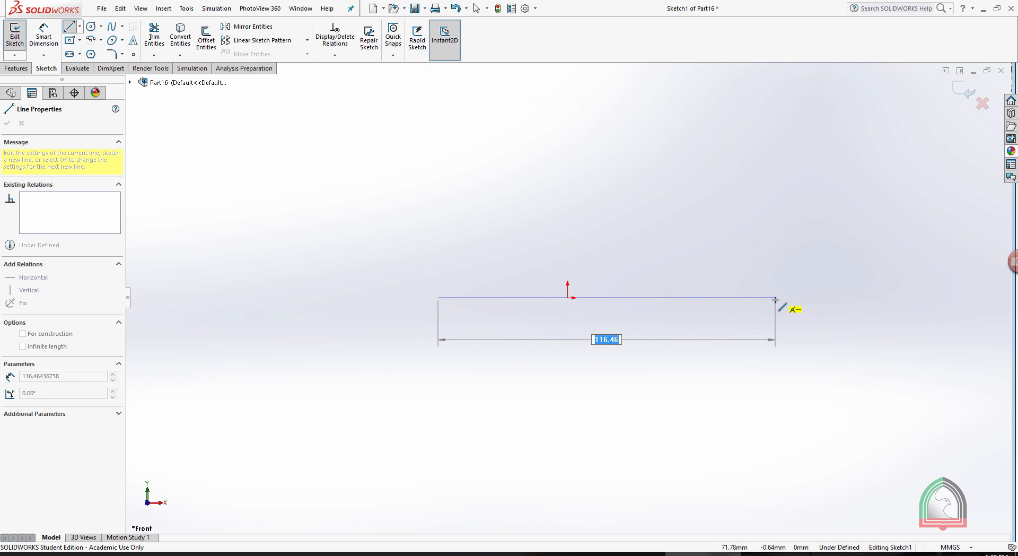
pyautogui.moveTo(775, 300); pyautogui.dragTo(775, 298)
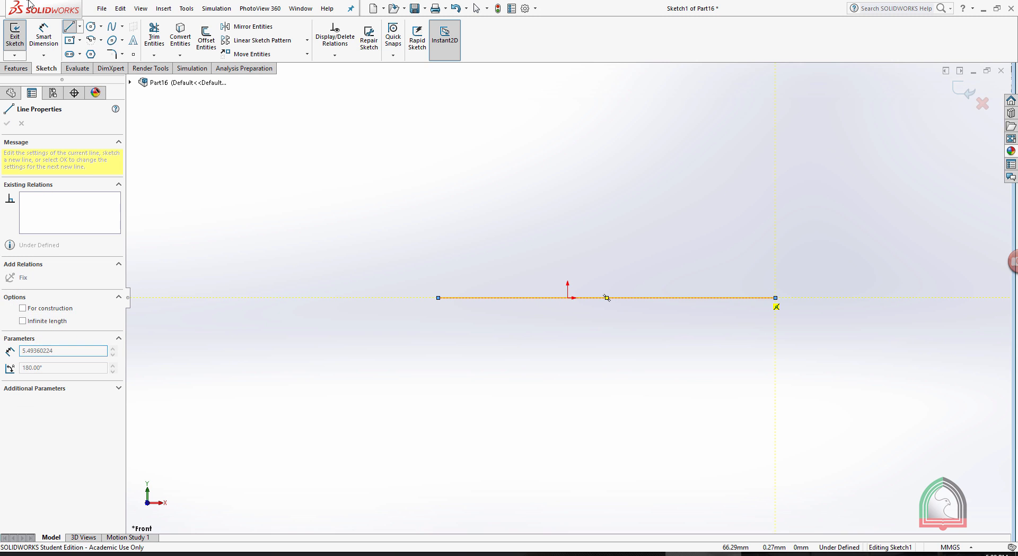
# Dimension the horizontal base line and set its length to 38 mm.
pyautogui.click(32, 38)
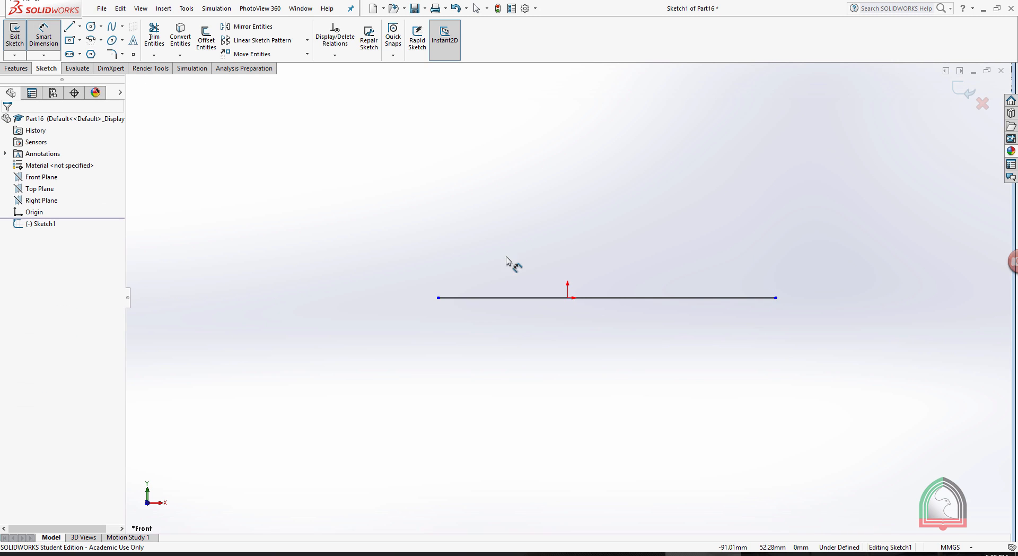
pyautogui.click(607, 297)
pyautogui.click(635, 338)
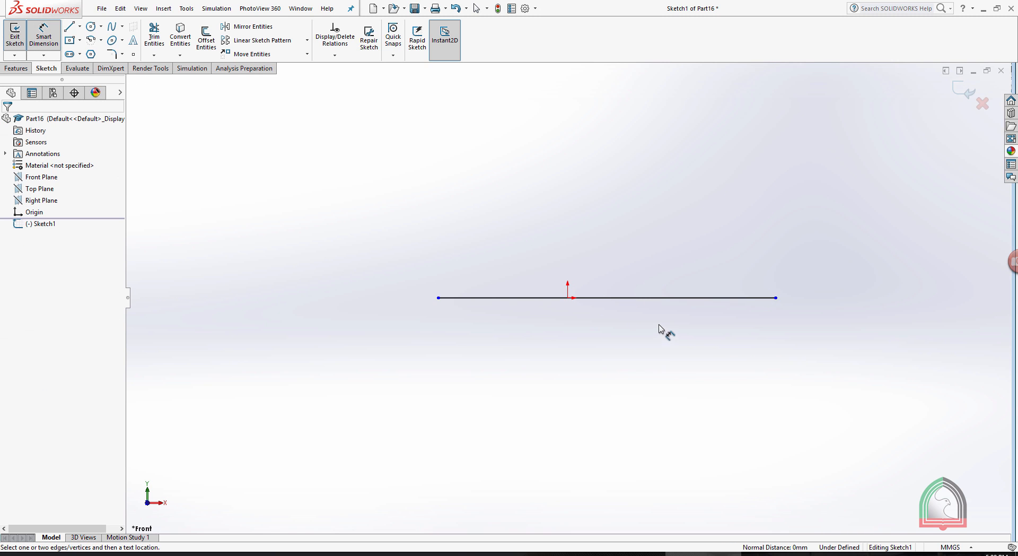
pyautogui.click(654, 298)
pyautogui.click(641, 337)
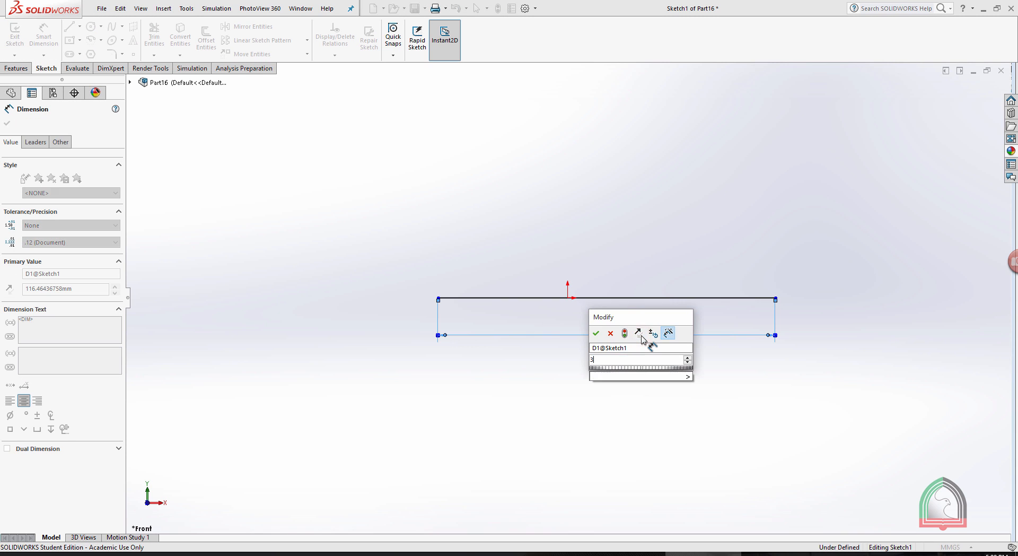
pyautogui.write('38')
pyautogui.press('Return')
pyautogui.press('Escape')
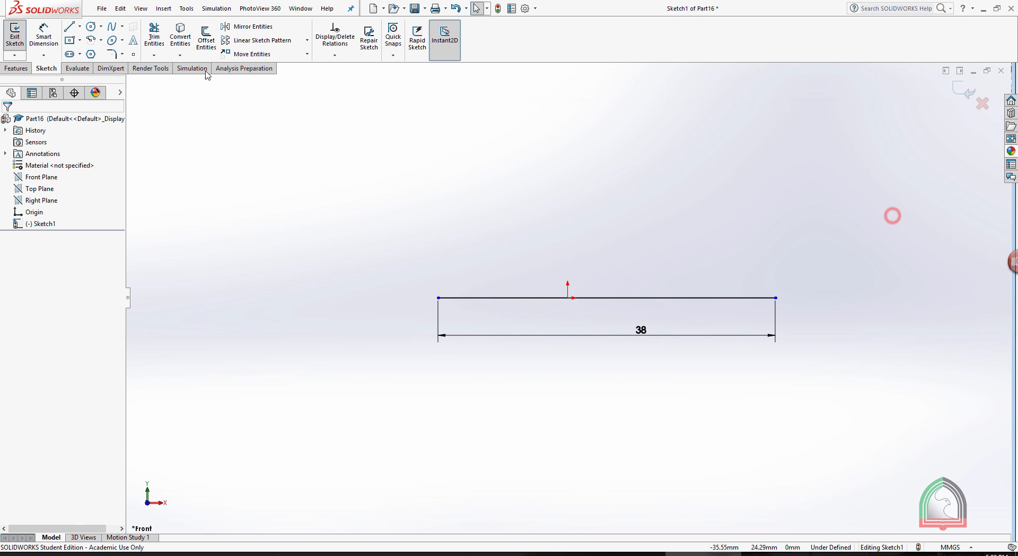
# Sketch a 4 mm vertical line upward from the base line's right endpoint and dimension its length as 4 mm.
pyautogui.click(69, 27)
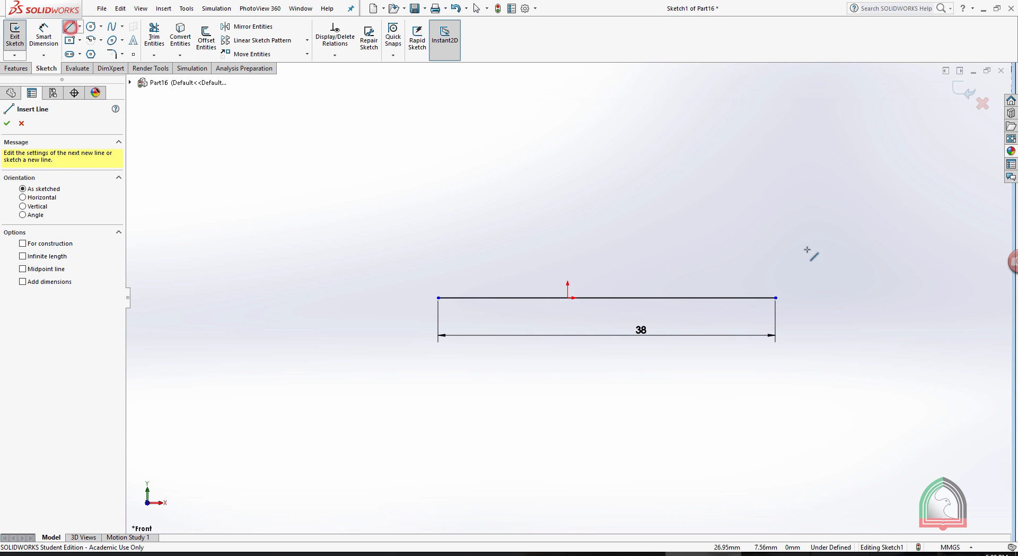
pyautogui.click(776, 297)
pyautogui.press('Return')
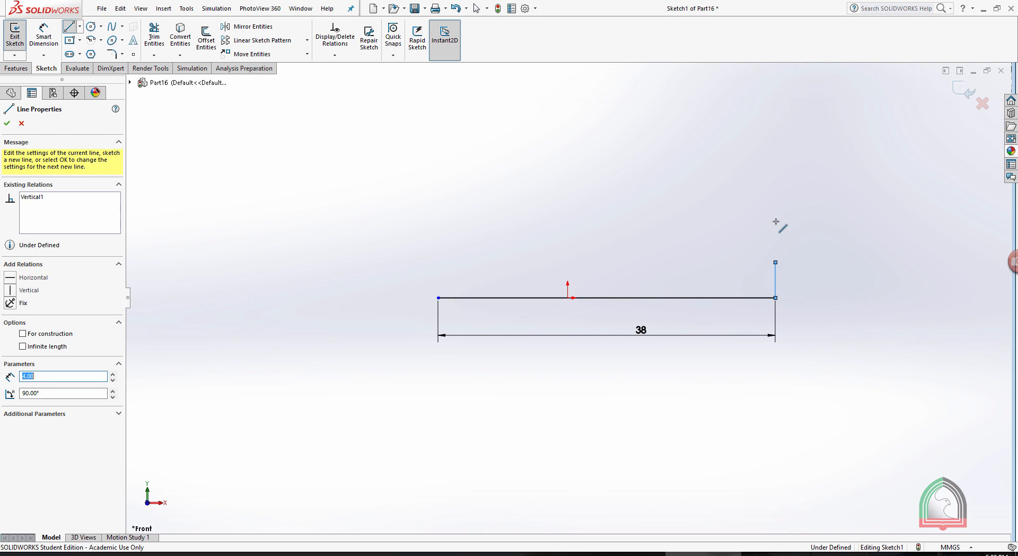
pyautogui.press('Escape')
pyautogui.click(44, 35)
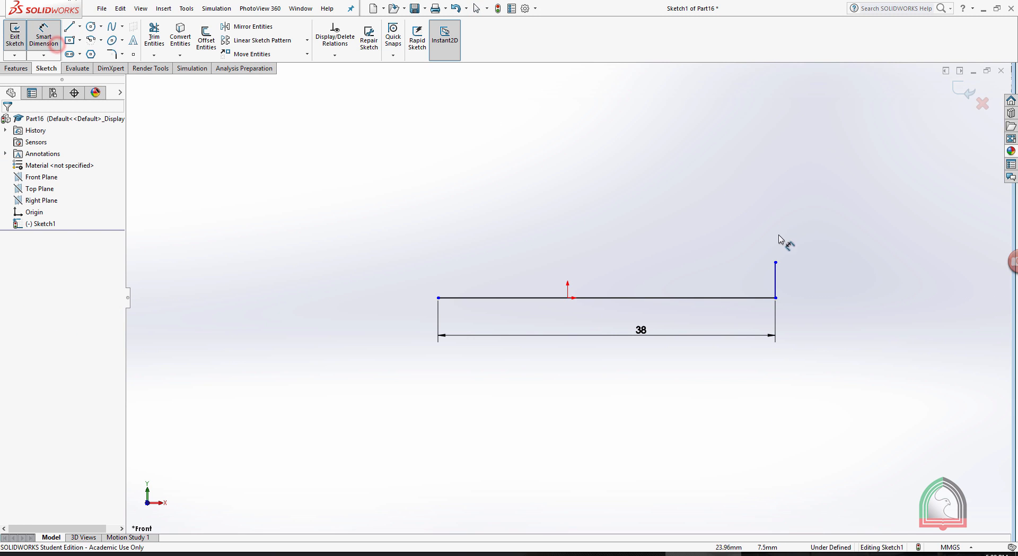
pyautogui.click(774, 270)
pyautogui.click(806, 270)
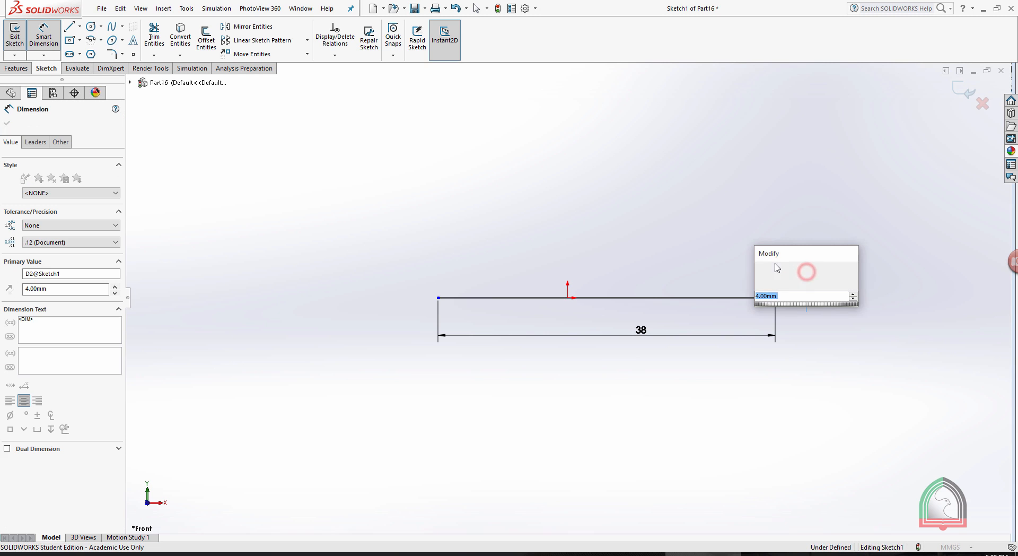
pyautogui.click(755, 270)
pyautogui.press('Escape')
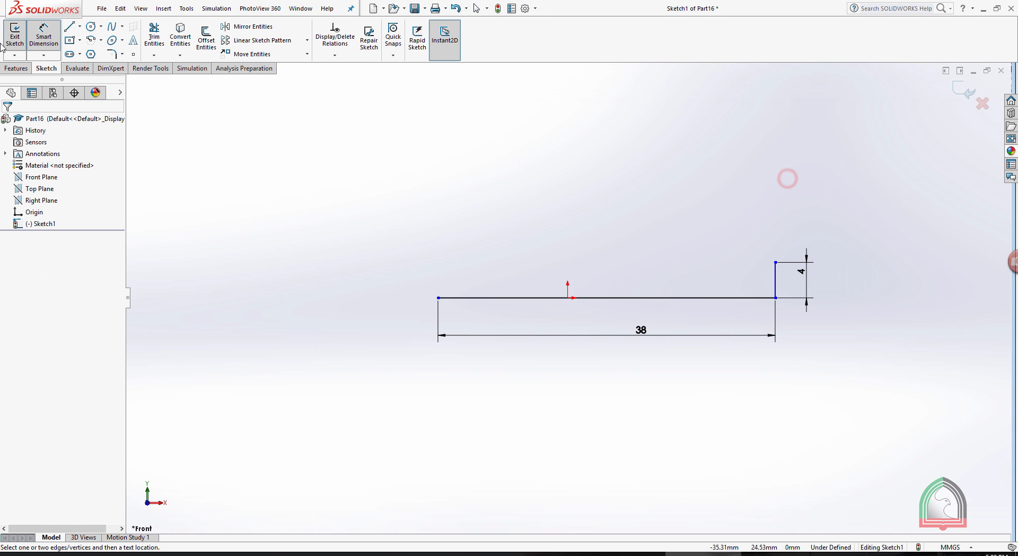
# Sketch a 30 mm horizontal line leftward from the upper endpoint of the 4 mm vertical line.
pyautogui.click(69, 26)
pyautogui.click(774, 260)
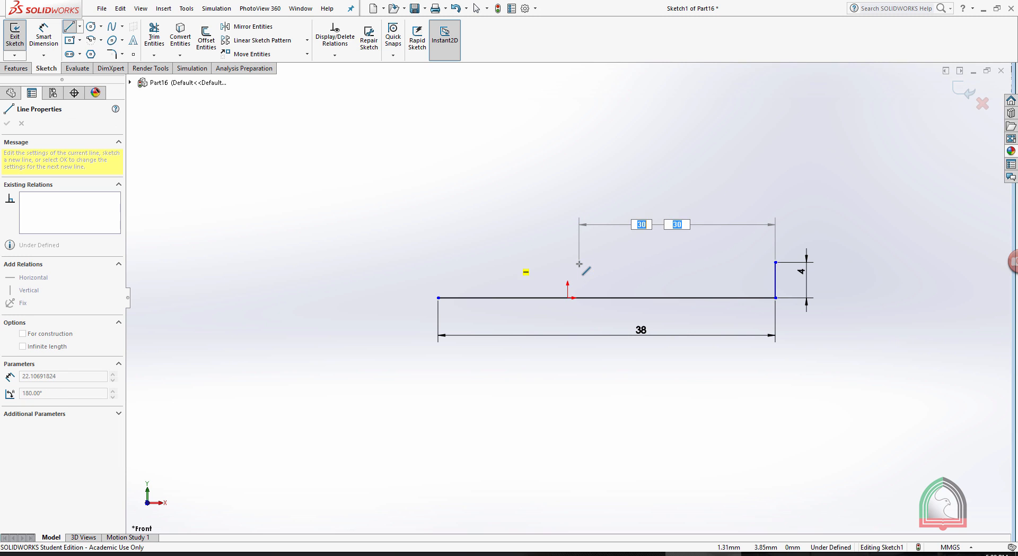
pyautogui.click(509, 262)
pyautogui.press('Escape')
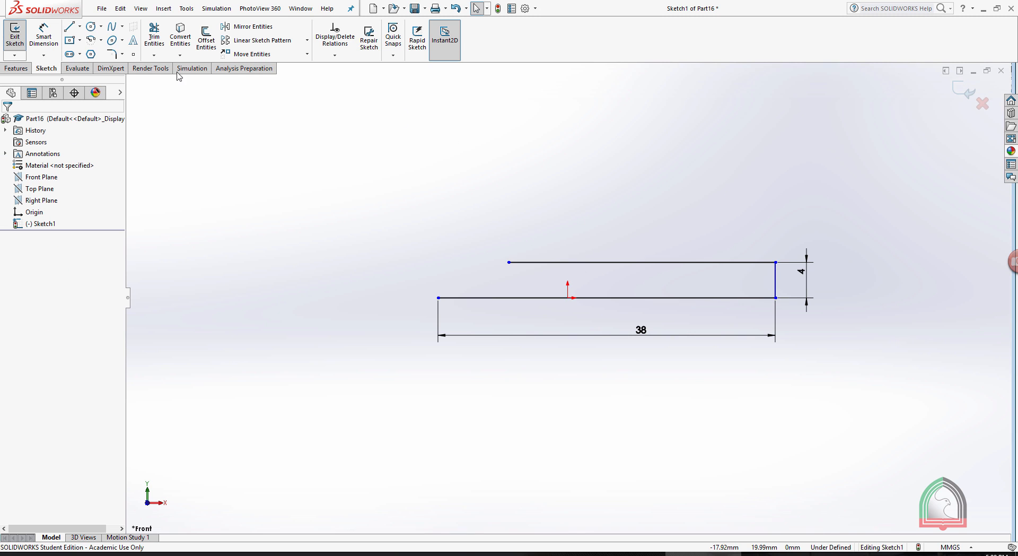
# Sketch a 6.5 mm vertical line upward from the base line's left endpoint.
pyautogui.click(69, 27)
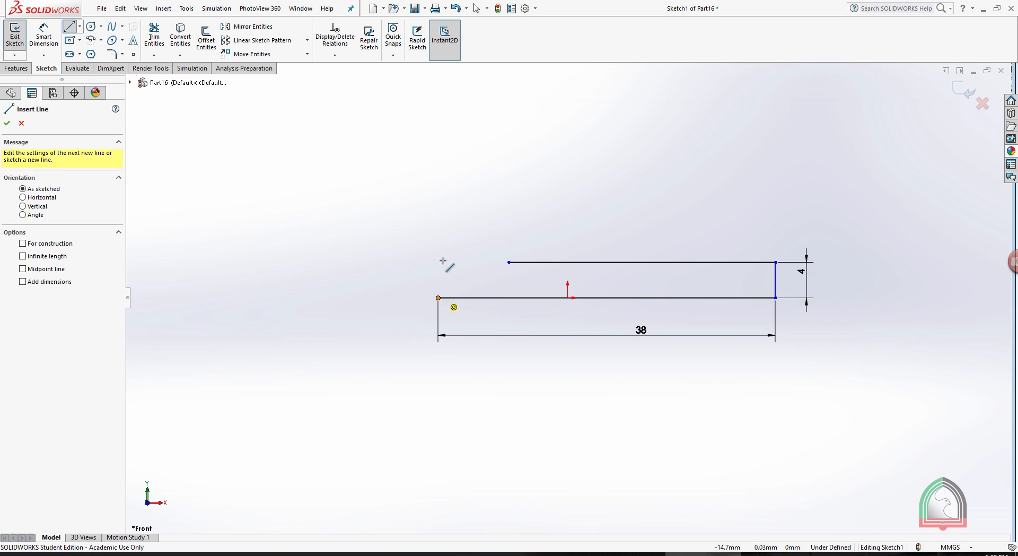
pyautogui.click(438, 298)
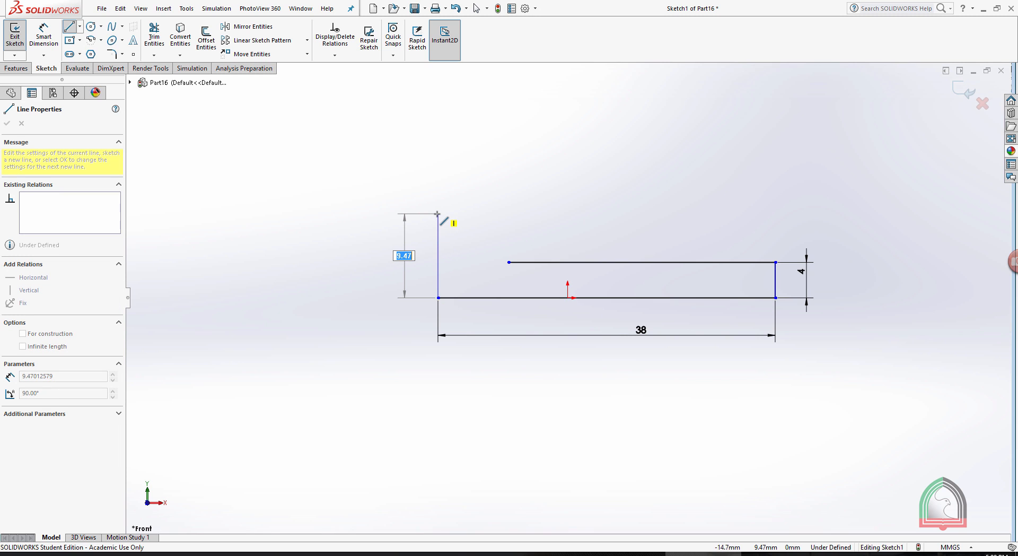
pyautogui.write('6.5')
pyautogui.press('Return')
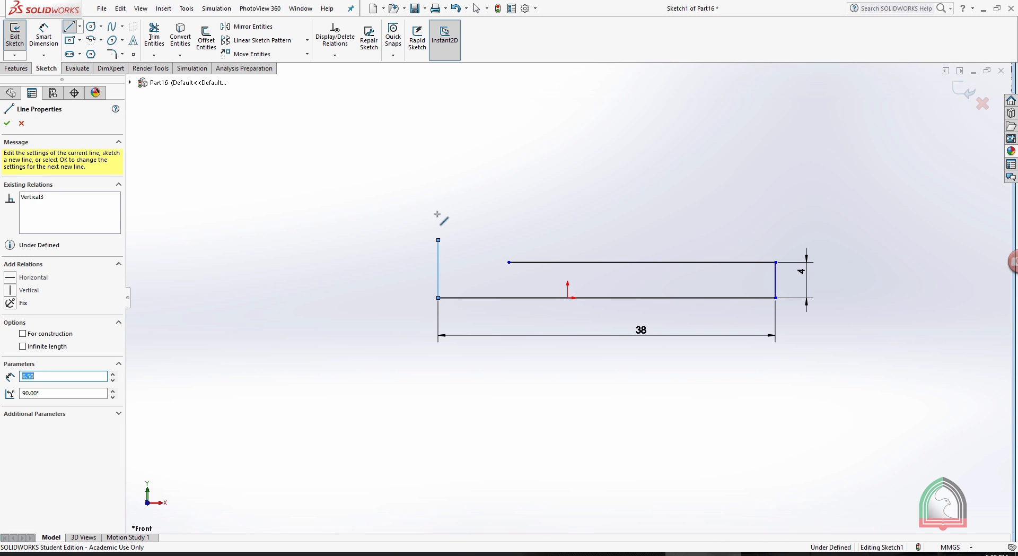
pyautogui.press('Escape')
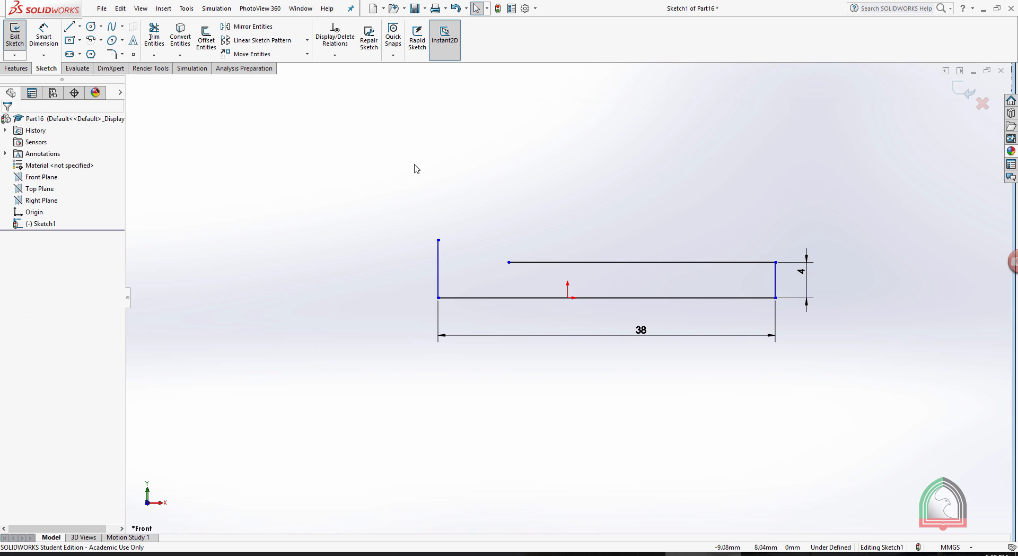
# Close the profile with a horizontal line across the head and a vertical line down to the shank line's left endpoint.
pyautogui.click(74, 25)
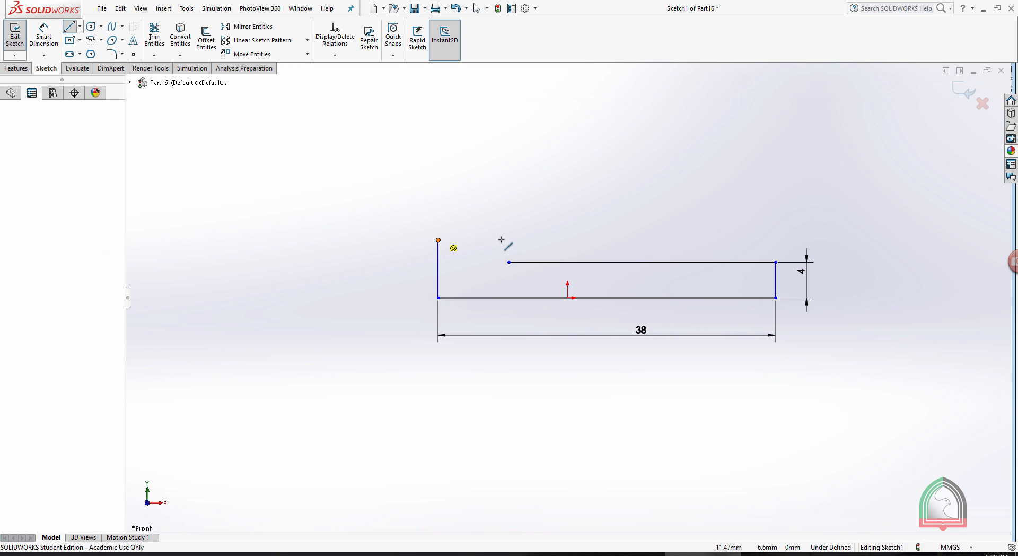
pyautogui.click(437, 240)
pyautogui.click(509, 240)
pyautogui.click(509, 261)
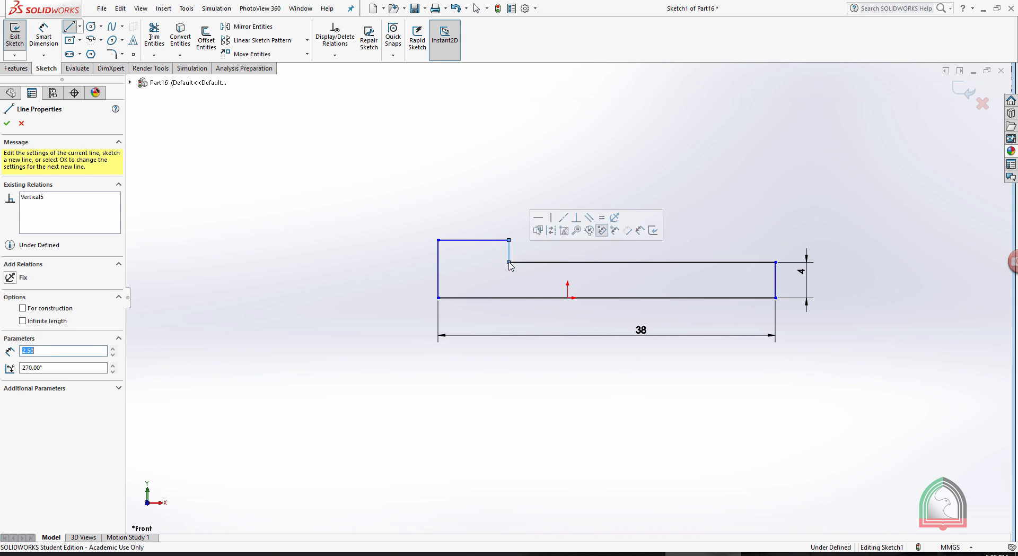
# Dimension the head's left vertical line as 6.5 mm and the upper shank line as 30 mm.
pyautogui.click(44, 34)
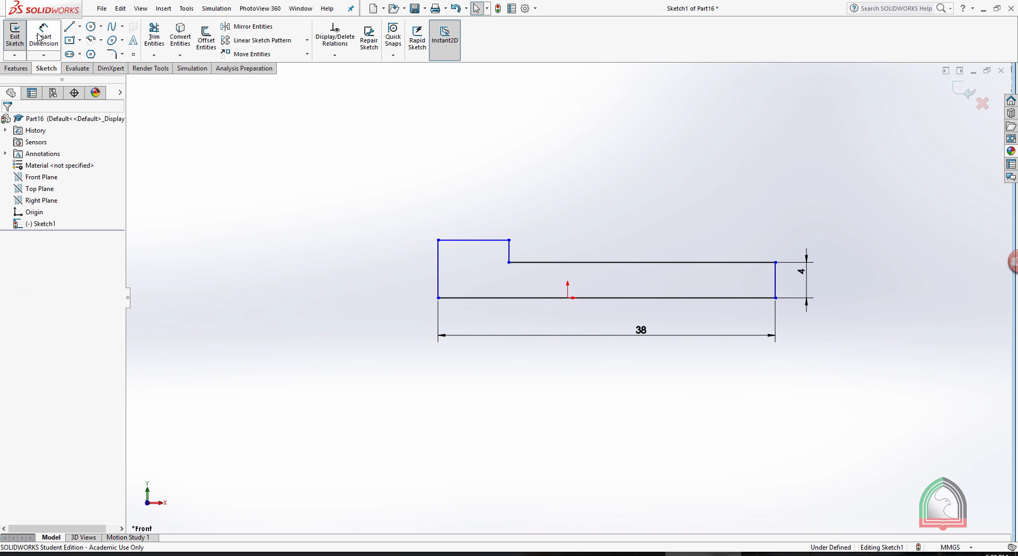
pyautogui.click(438, 253)
pyautogui.click(413, 275)
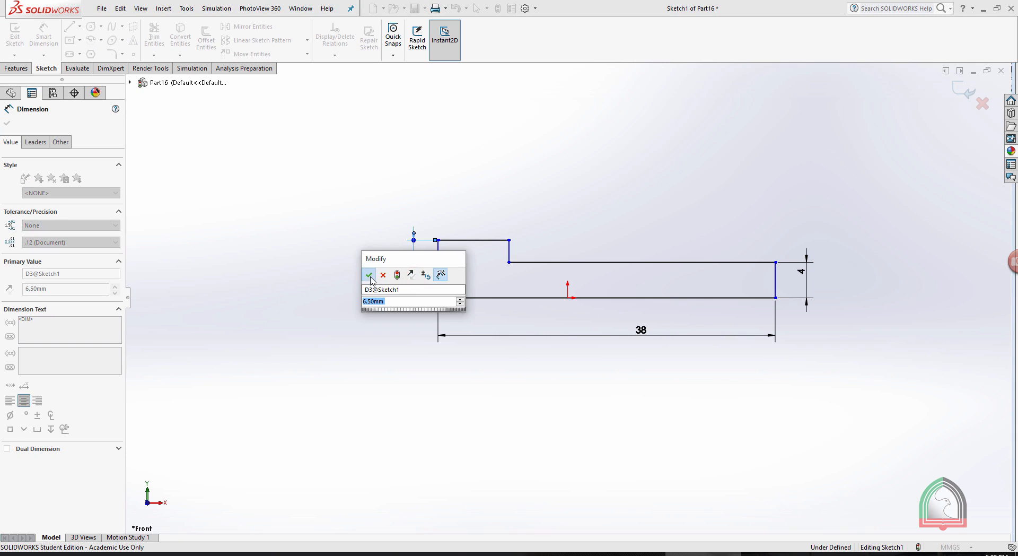
pyautogui.click(369, 275)
pyautogui.click(680, 262)
pyautogui.click(631, 178)
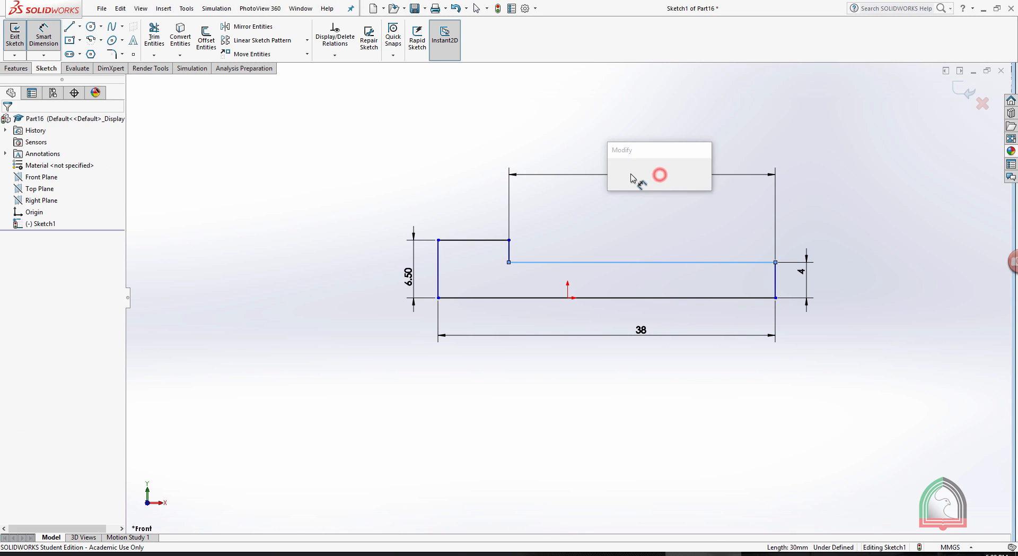
pyautogui.click(613, 172)
pyautogui.click(843, 189)
# Check the head chamfers in the Exercise 07 drawing and set up an angle-distance sketch chamfer of 0.53 mm at 60°.
pyautogui.click(636, 553)
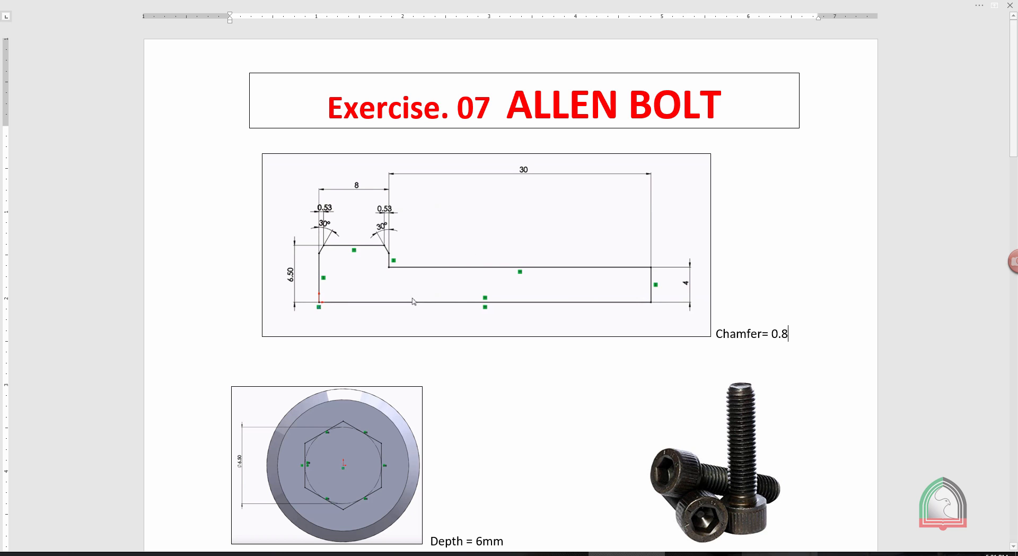
pyautogui.click(703, 553)
pyautogui.scroll(-5, 508, 223)
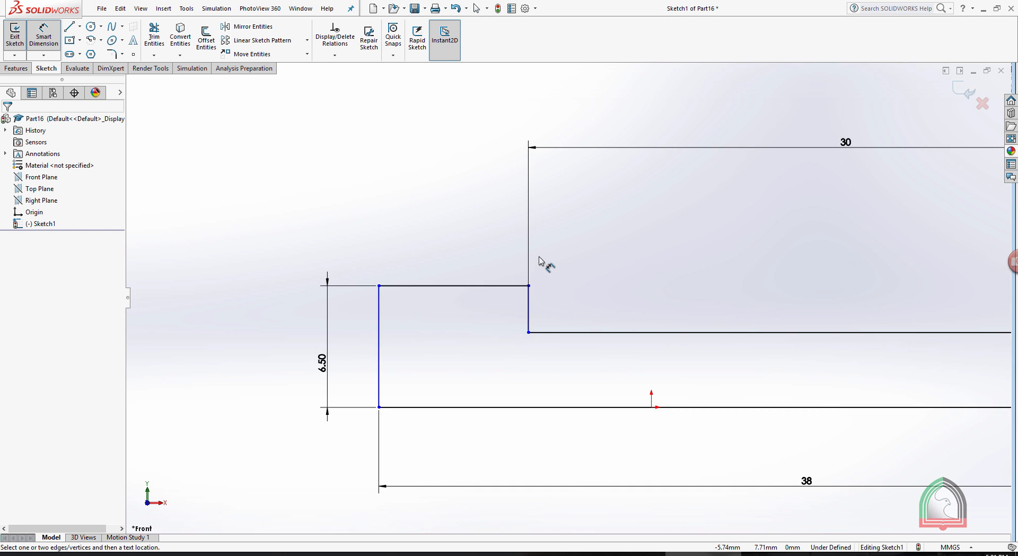
pyautogui.click(122, 54)
pyautogui.click(132, 79)
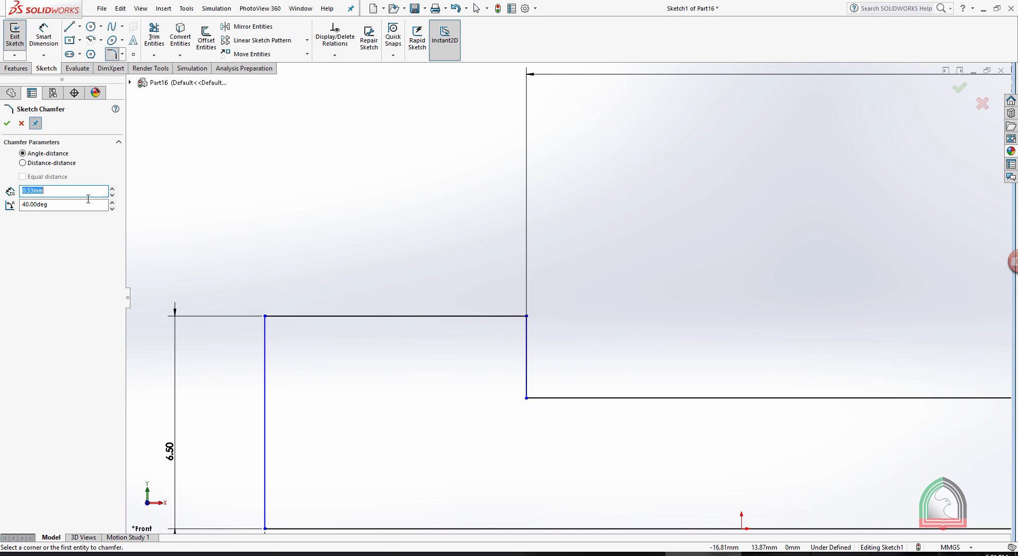
pyautogui.click(59, 194)
pyautogui.moveTo(75, 190); pyautogui.dragTo(0, 189)
pyautogui.click(23, 163)
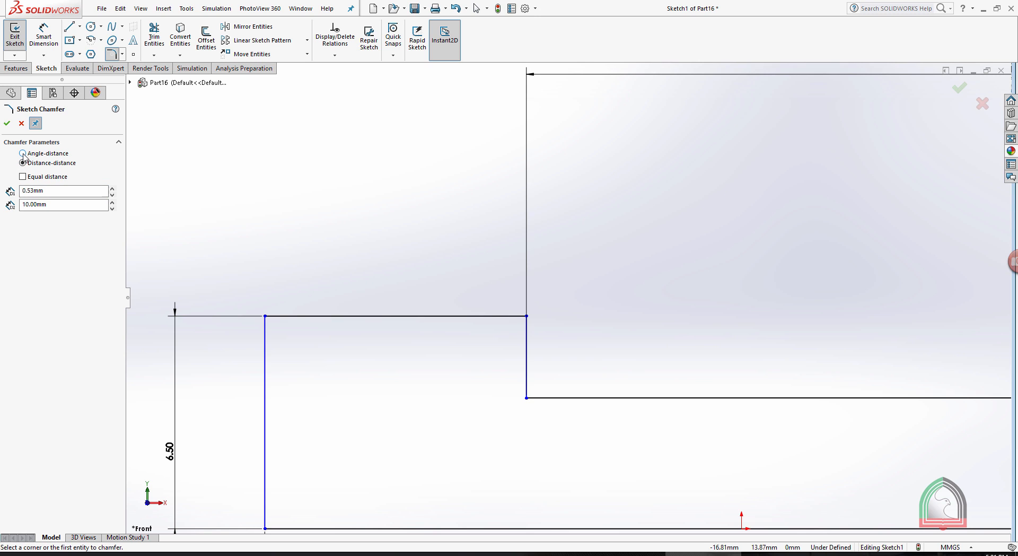
pyautogui.click(24, 154)
pyautogui.click(55, 191)
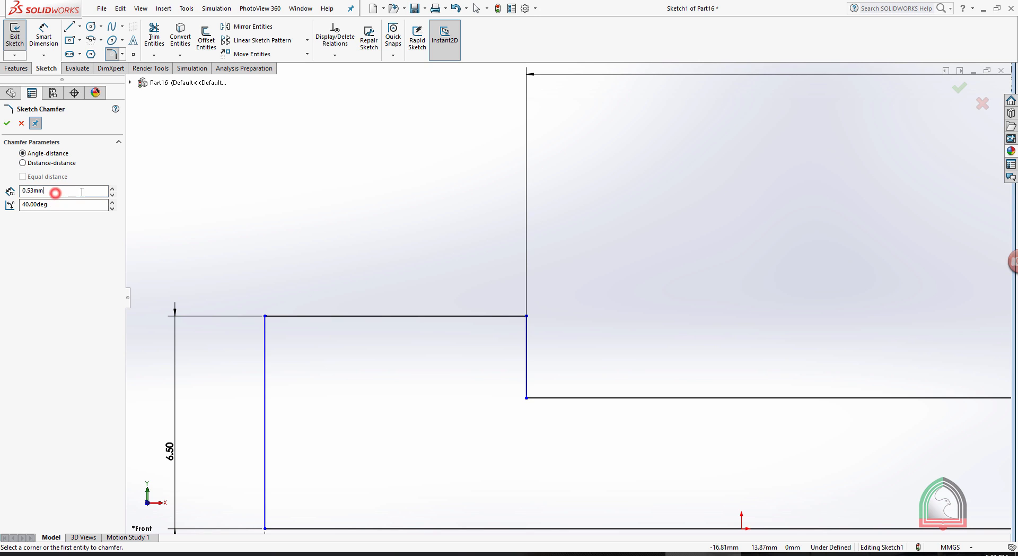
pyautogui.moveTo(81, 192); pyautogui.dragTo(2, 196)
pyautogui.click(69, 204)
pyautogui.moveTo(79, 205); pyautogui.dragTo(2, 208)
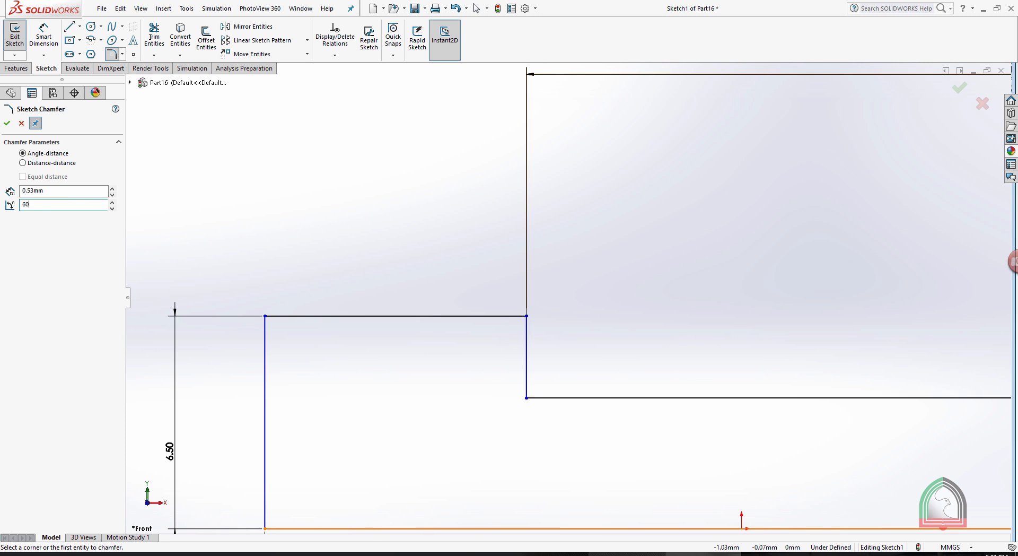
# Recheck the drawing and apply the 0.53 mm, 60° chamfer to the head's upper right corner.
pyautogui.click(627, 554)
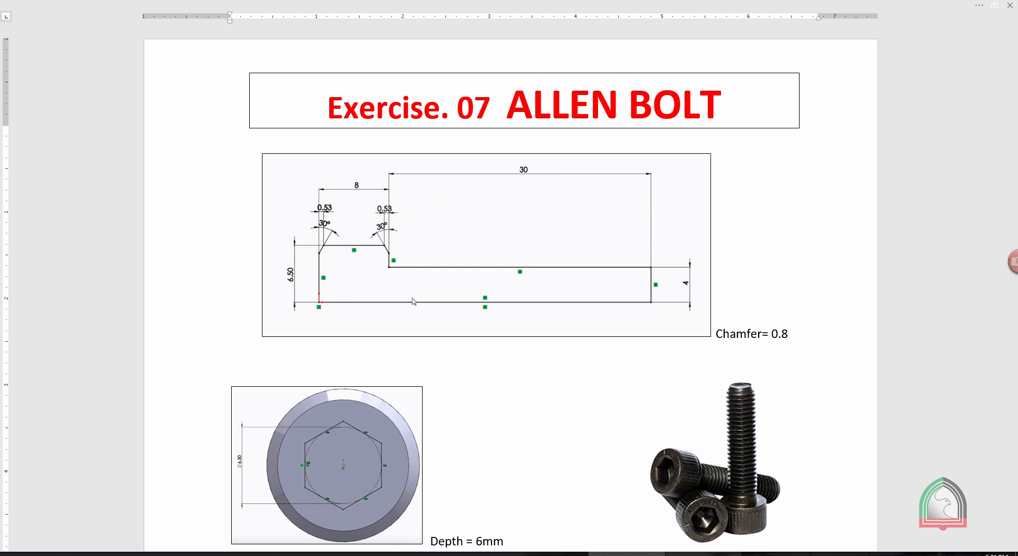
pyautogui.click(703, 554)
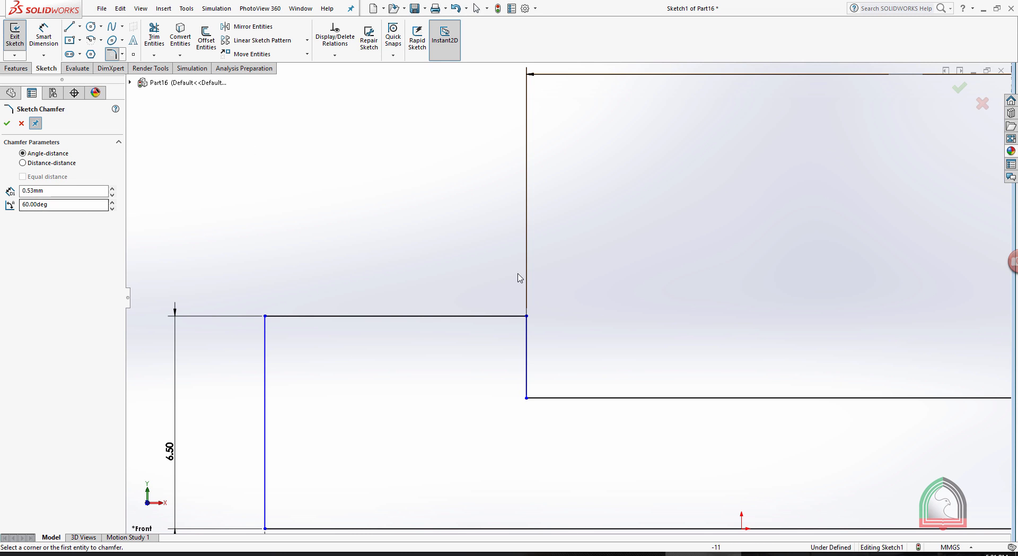
pyautogui.click(501, 317)
pyautogui.click(526, 341)
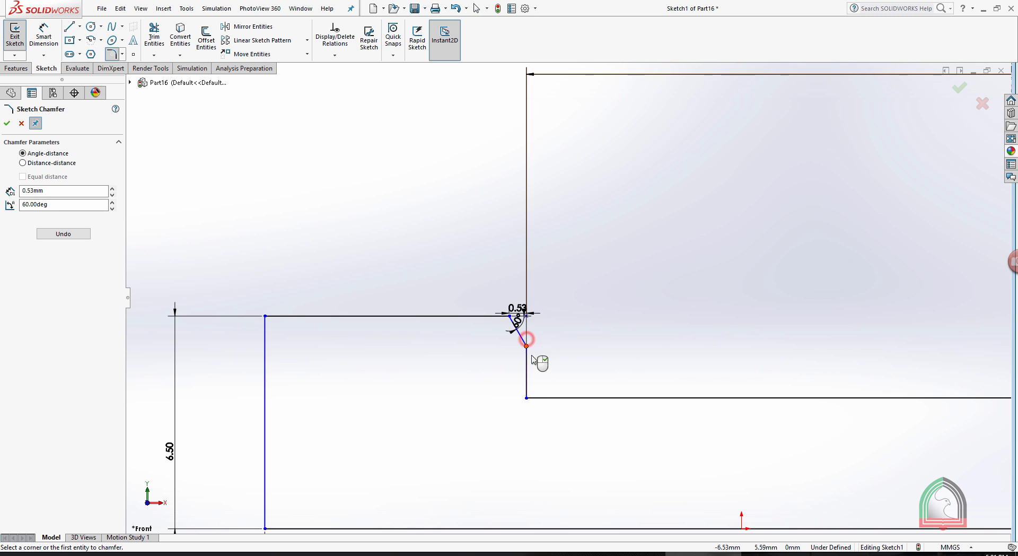
pyautogui.click(521, 309)
pyautogui.press('Escape')
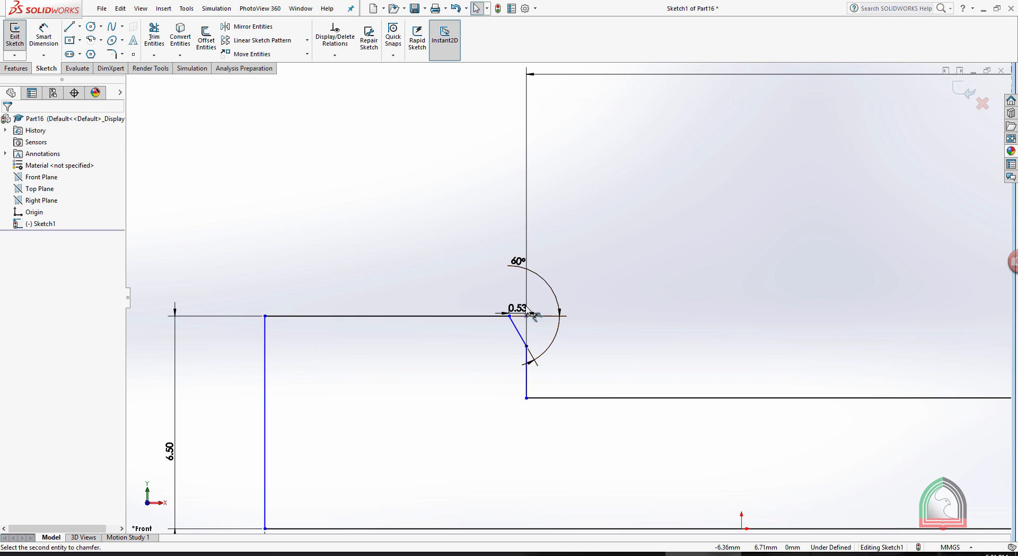
# Move the right chamfer's 0.53 mm dimension above the head and its angle dimension close to the chamfer line.
pyautogui.moveTo(520, 303); pyautogui.dragTo(493, 212)
pyautogui.click(606, 232)
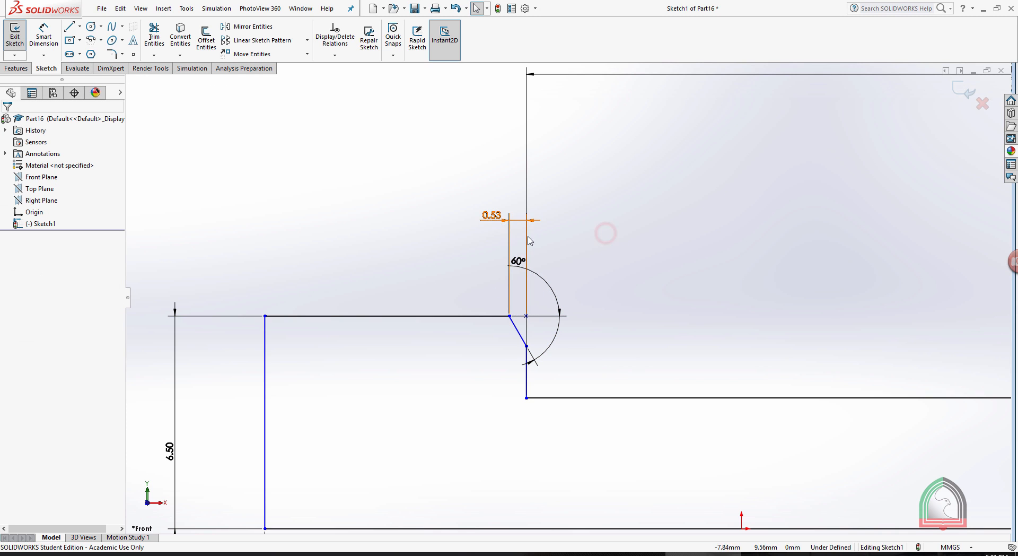
pyautogui.moveTo(521, 261); pyautogui.dragTo(518, 336)
pyautogui.click(562, 339)
pyautogui.scroll(5, 537, 316)
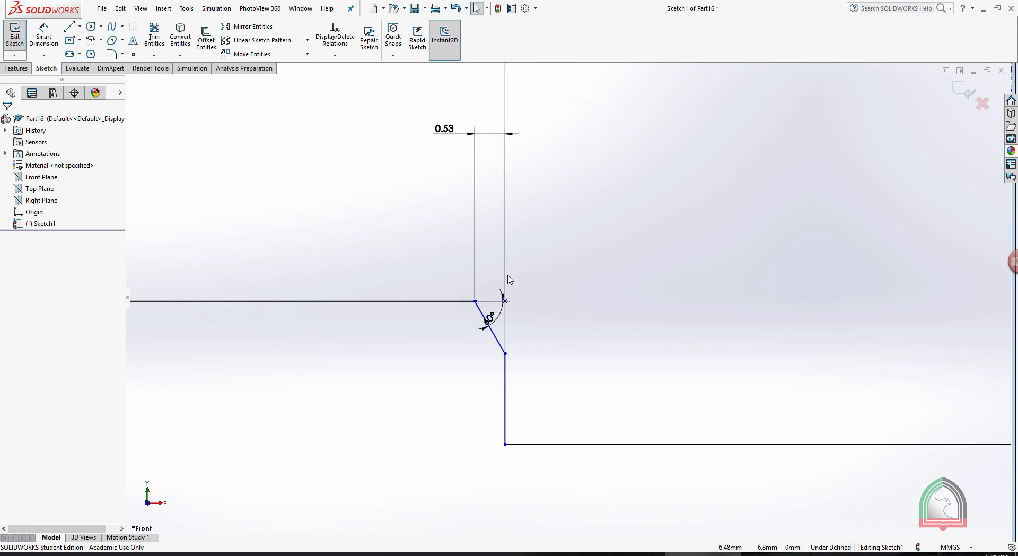
# Delete the right chamfer's 60° dimension and dimension its angle to the adjacent vertical line as 30°.
pyautogui.doubleClick(496, 345)
pyautogui.press('Return')
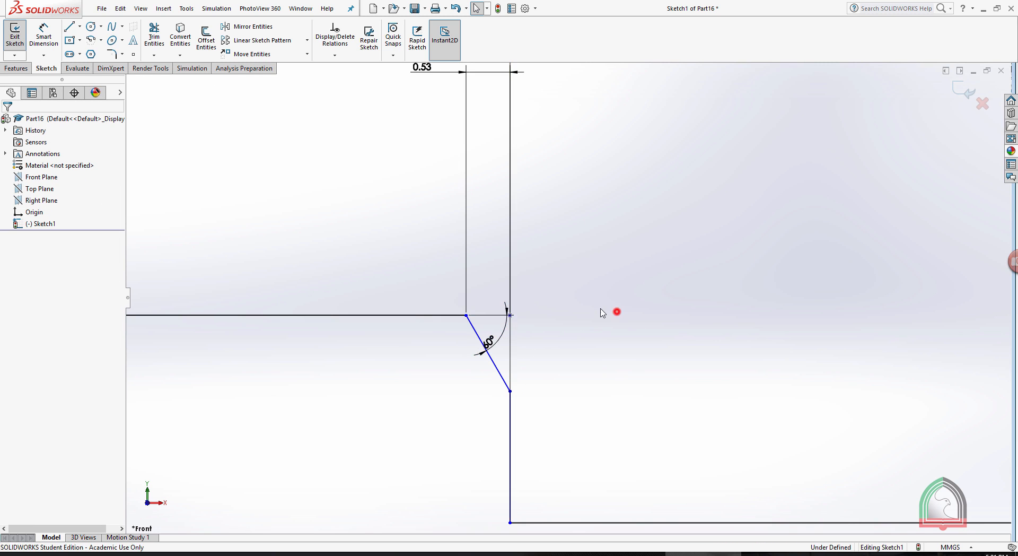
pyautogui.click(506, 307)
pyautogui.press('Delete')
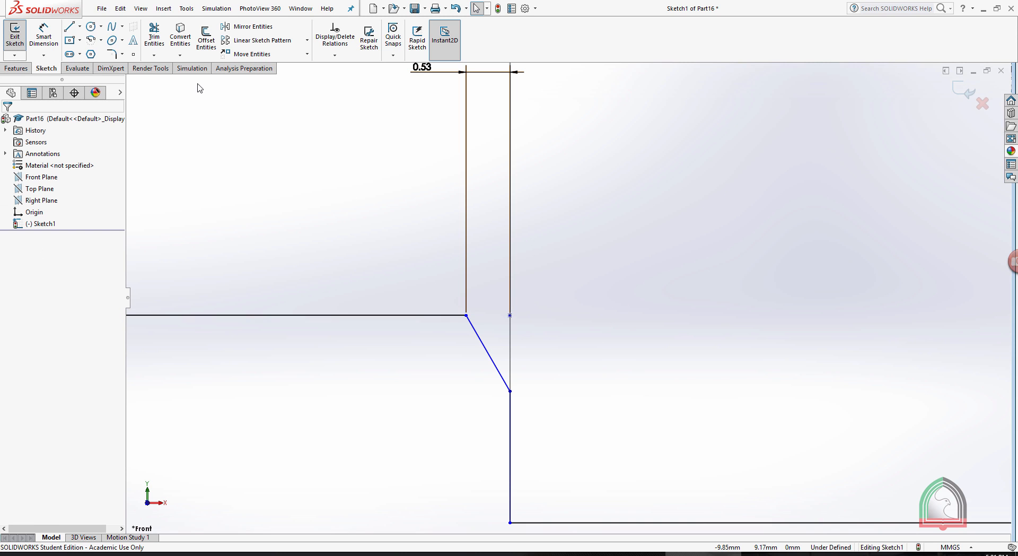
pyautogui.click(47, 36)
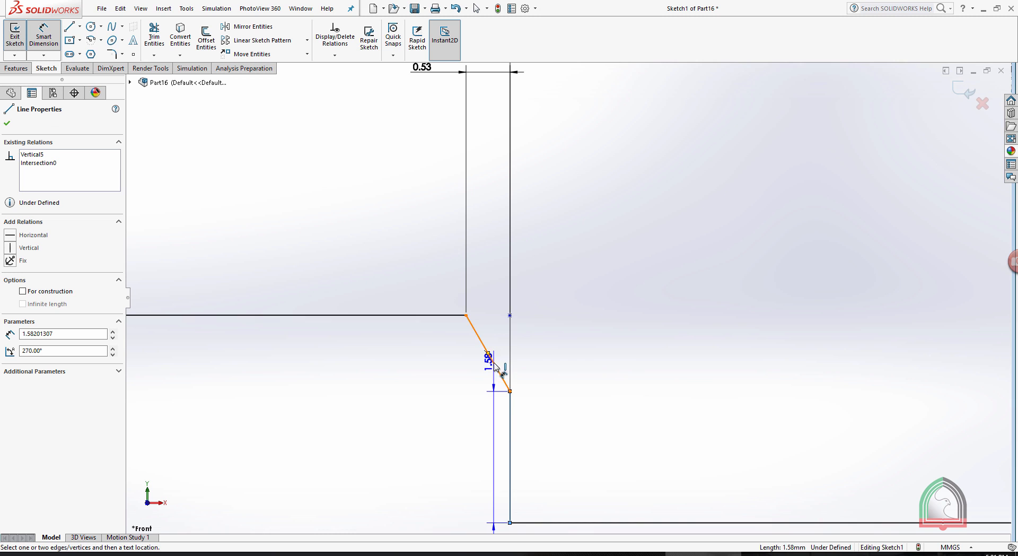
pyautogui.click(491, 359)
pyautogui.click(499, 342)
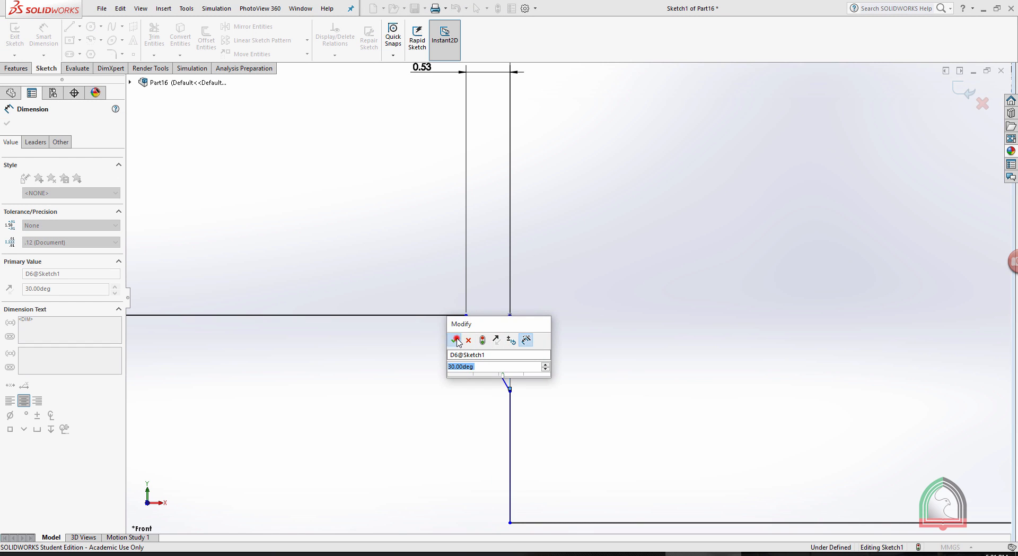
pyautogui.click(454, 341)
# Chamfer the head's upper left corner with a distance of 0.53 mm and an angle of 60°.
pyautogui.scroll(5, 386, 244)
pyautogui.scroll(-2, 419, 244)
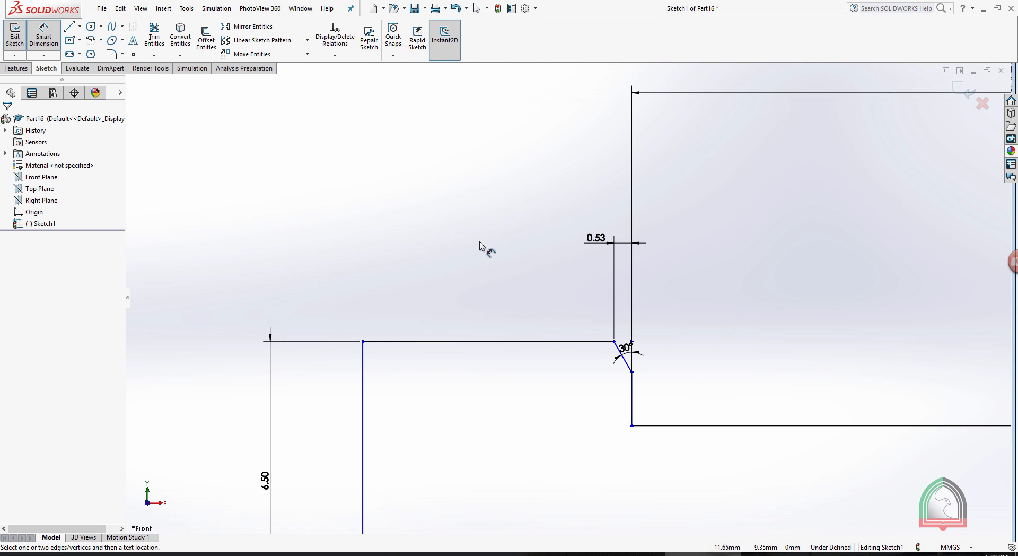
pyautogui.click(123, 53)
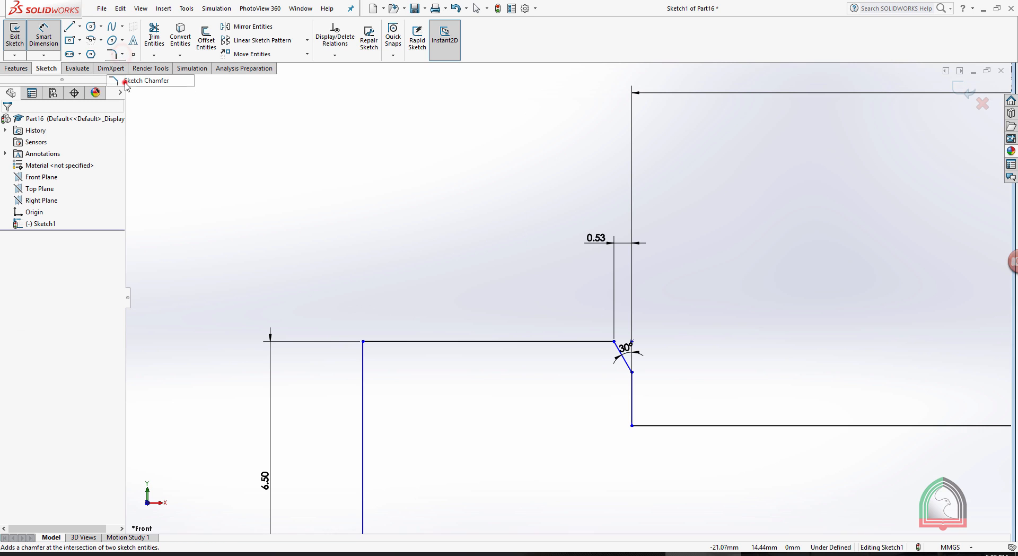
pyautogui.click(127, 80)
pyautogui.click(383, 342)
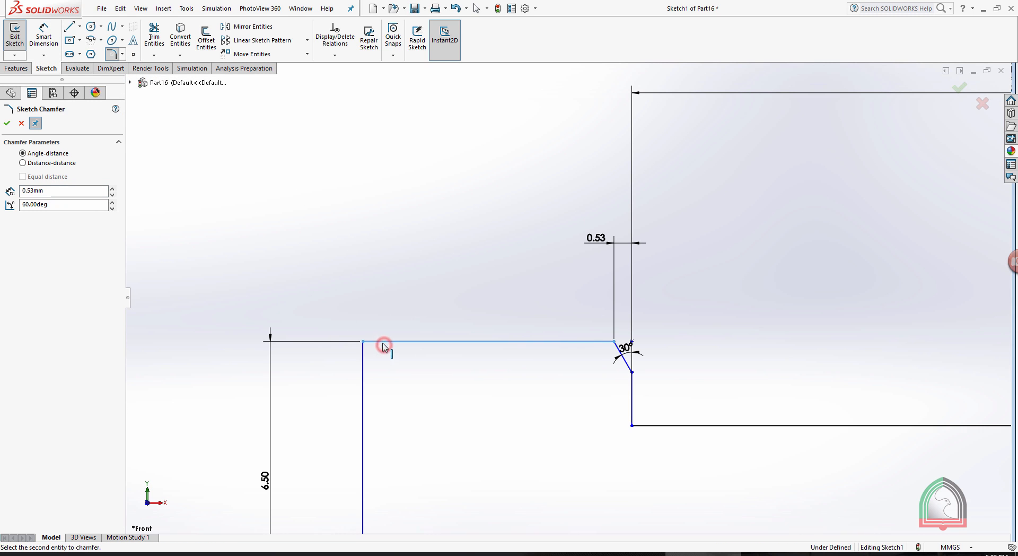
pyautogui.click(362, 363)
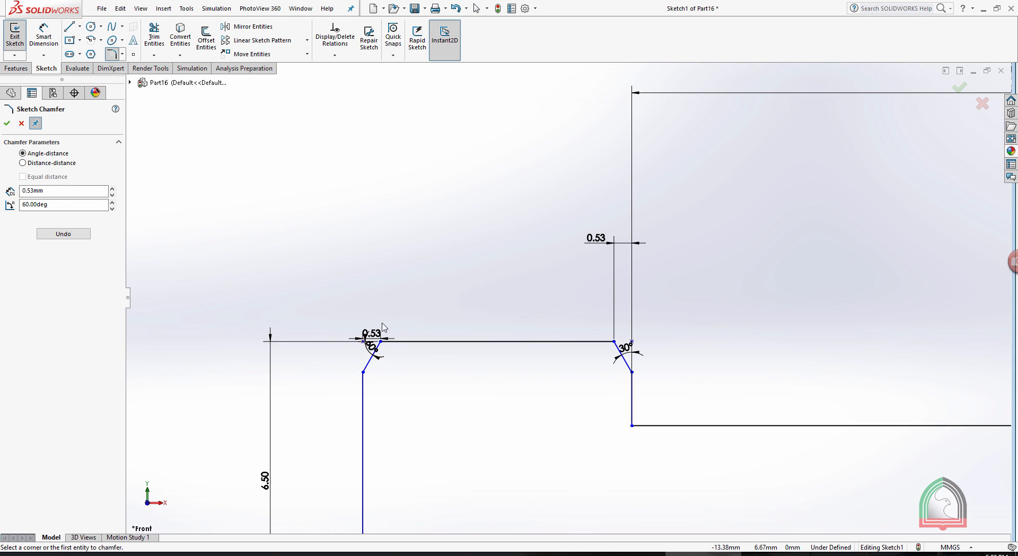
pyautogui.press('Escape')
# Move the left chamfer's 0.53 mm dimension above the head and delete its 60° angle dimension.
pyautogui.moveTo(372, 345); pyautogui.dragTo(367, 264)
pyautogui.press('Escape')
pyautogui.moveTo(374, 335); pyautogui.dragTo(375, 229)
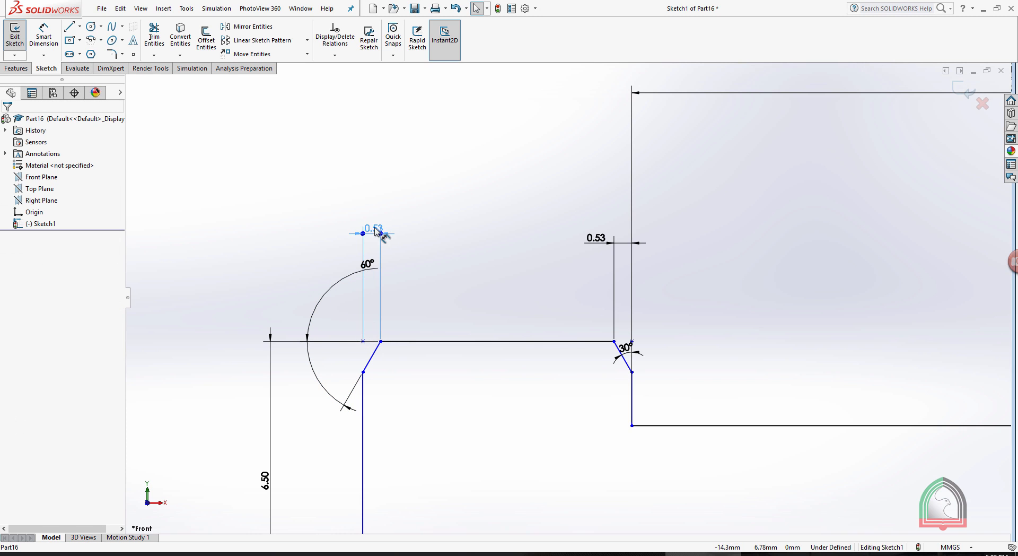
pyautogui.click(443, 245)
pyautogui.click(343, 279)
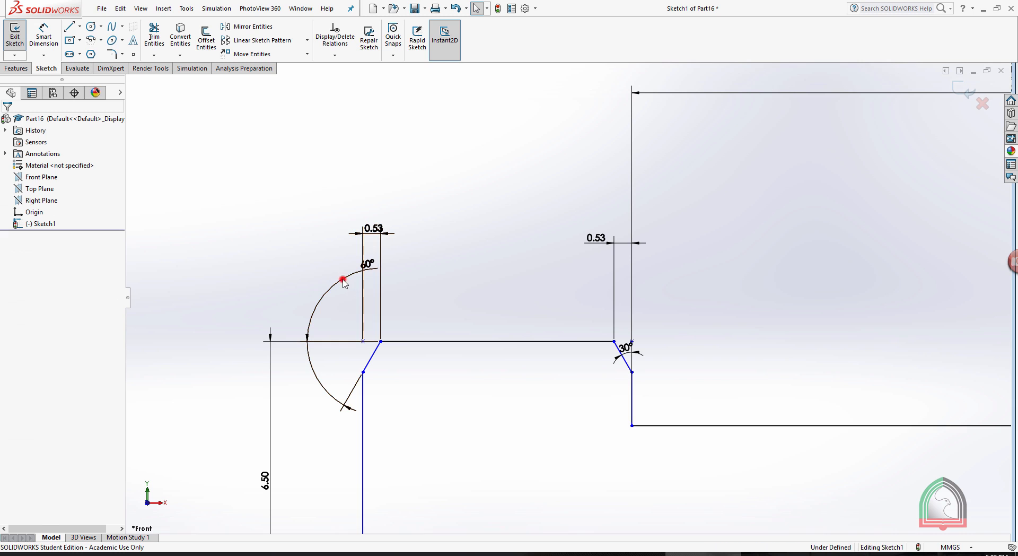
pyautogui.moveTo(322, 294); pyautogui.dragTo(320, 372)
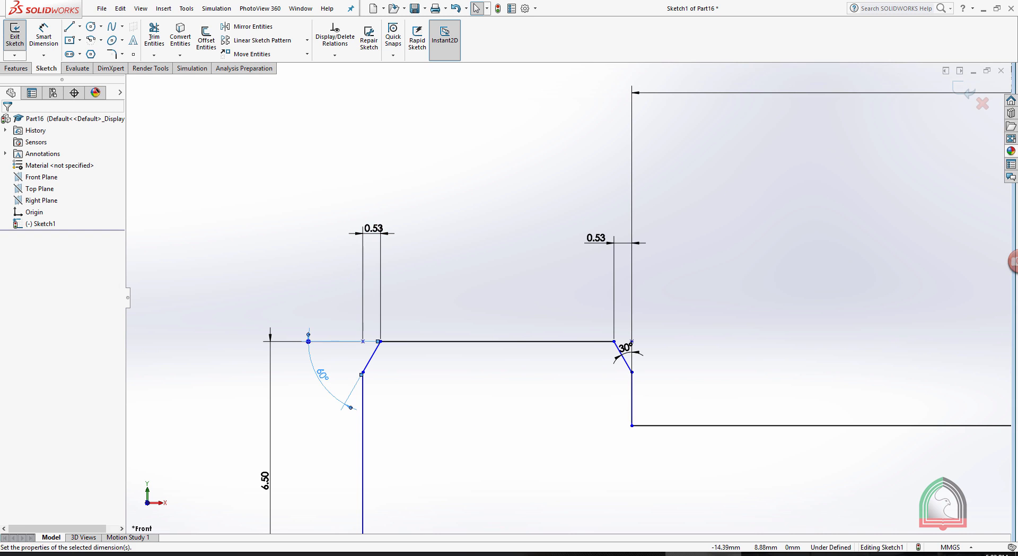
pyautogui.press('Delete')
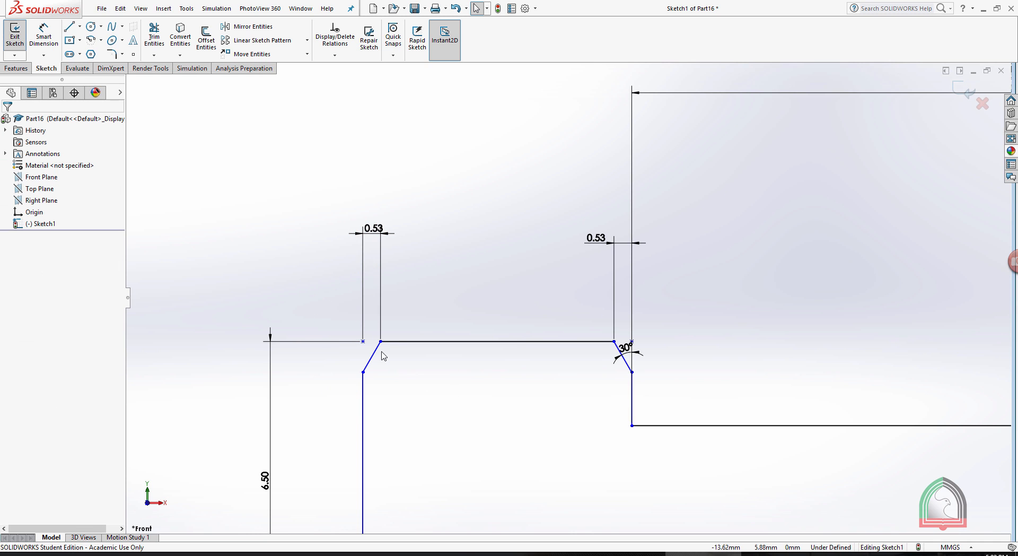
# Dimension the angle between the left chamfer line and the adjacent vertical line as 30°.
pyautogui.scroll(-3, 384, 355)
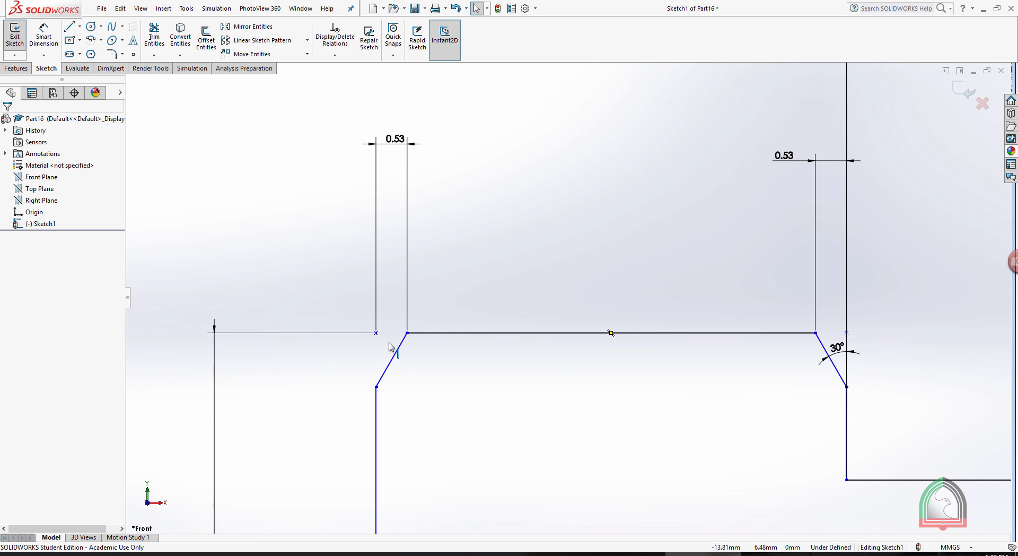
pyautogui.click(43, 35)
pyautogui.click(377, 406)
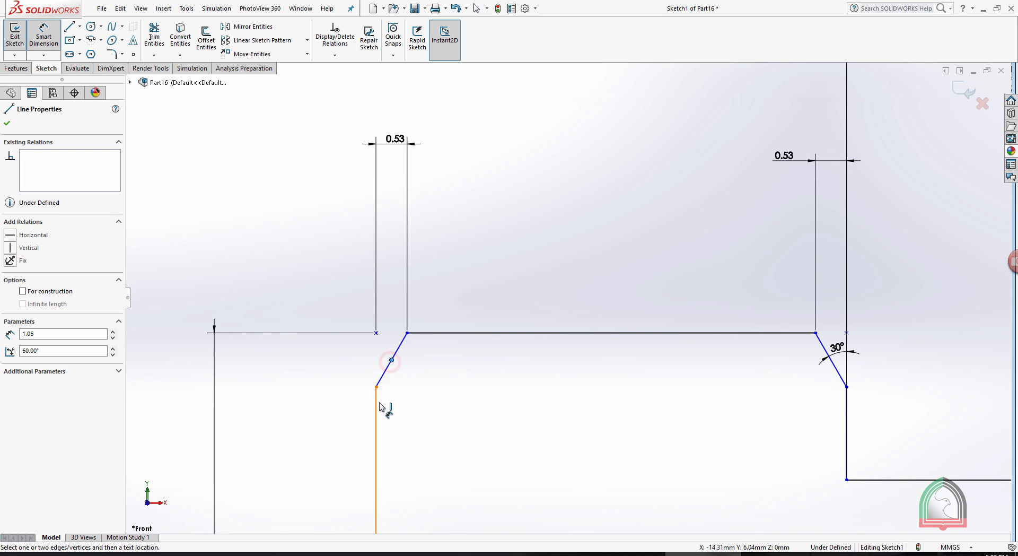
pyautogui.click(385, 339)
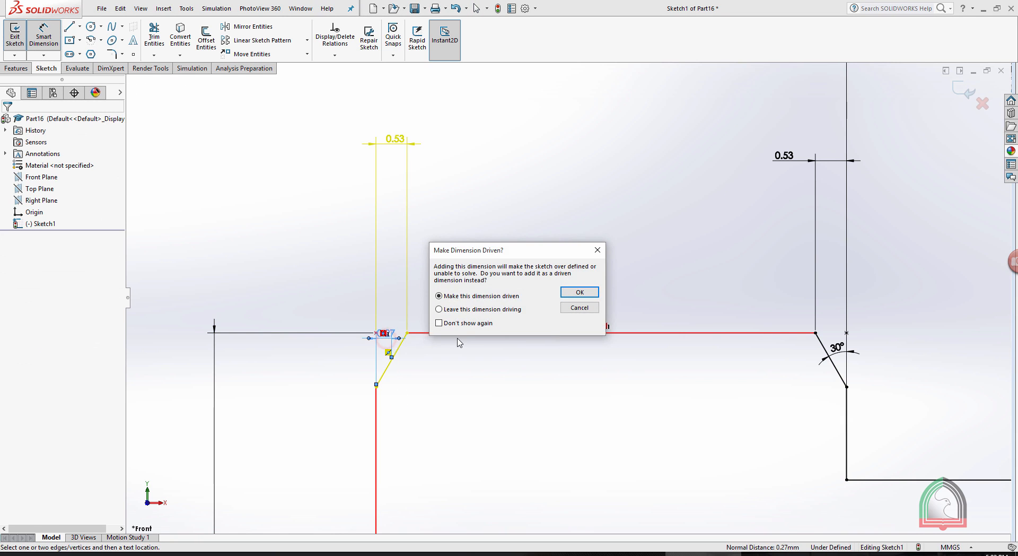
pyautogui.click(581, 309)
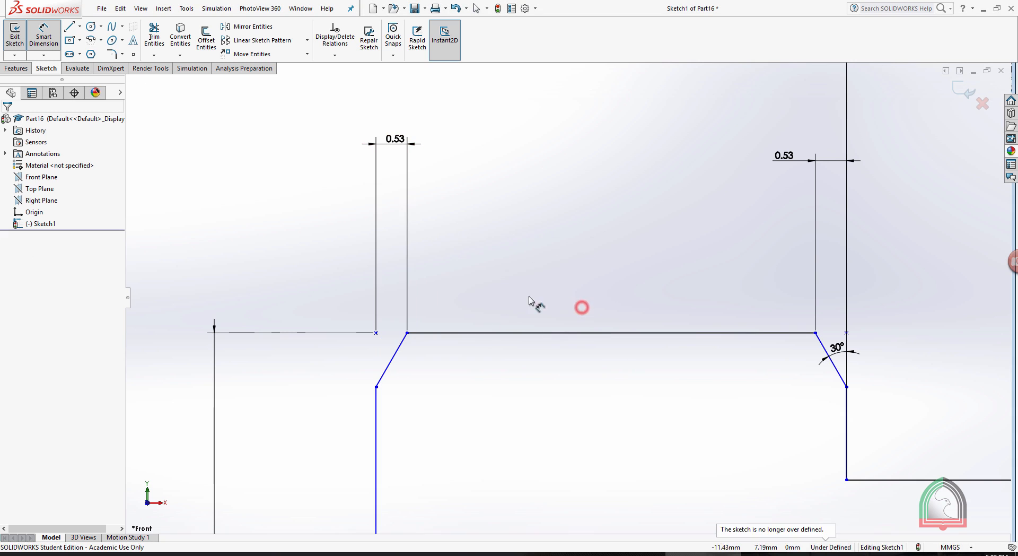
pyautogui.click(402, 346)
pyautogui.click(377, 433)
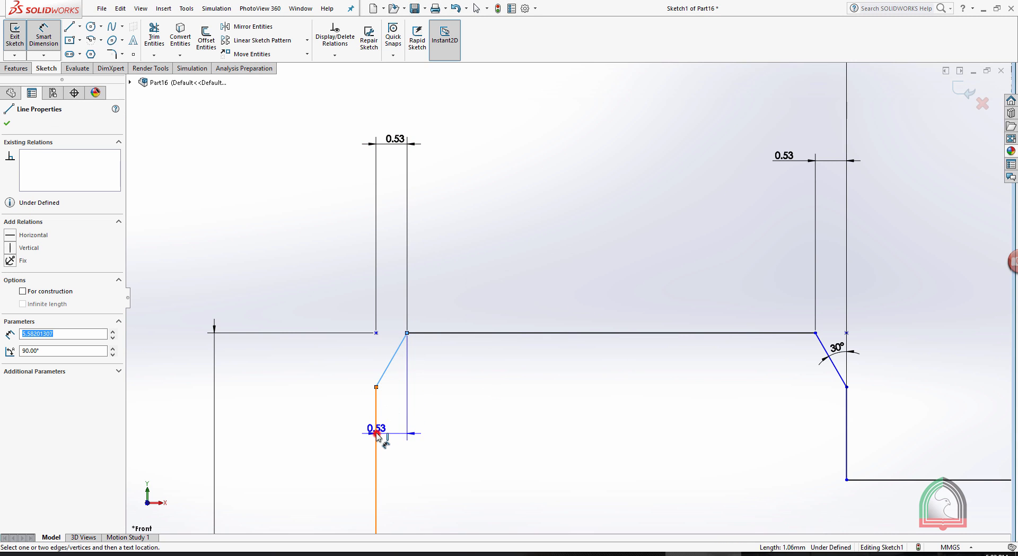
pyautogui.click(390, 359)
pyautogui.click(346, 352)
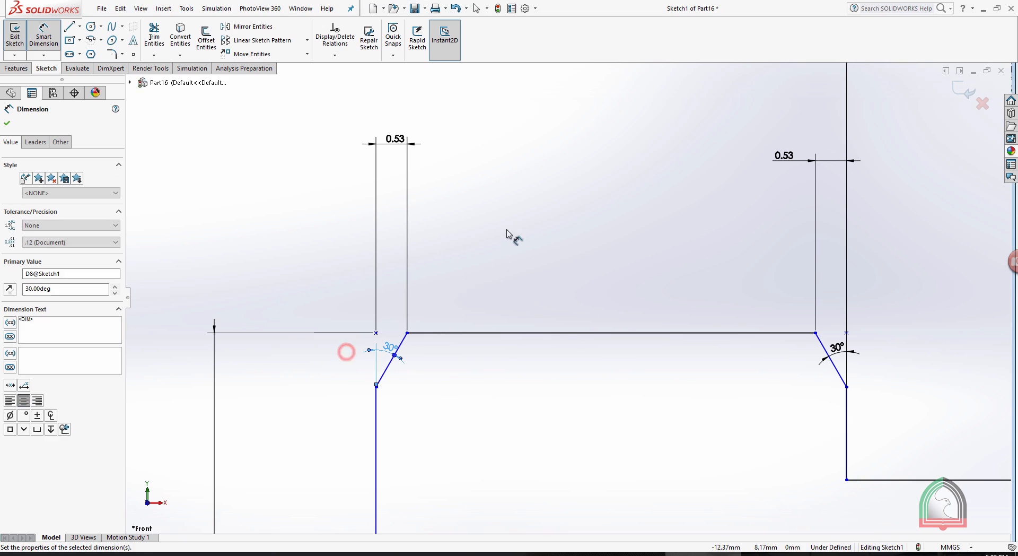
pyautogui.click(506, 229)
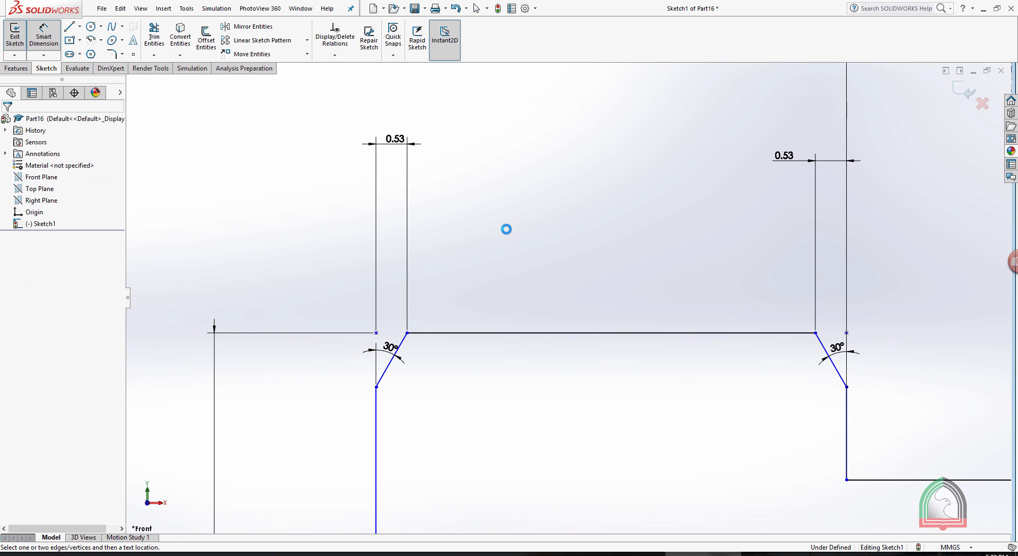
pyautogui.scroll(1, 570, 222)
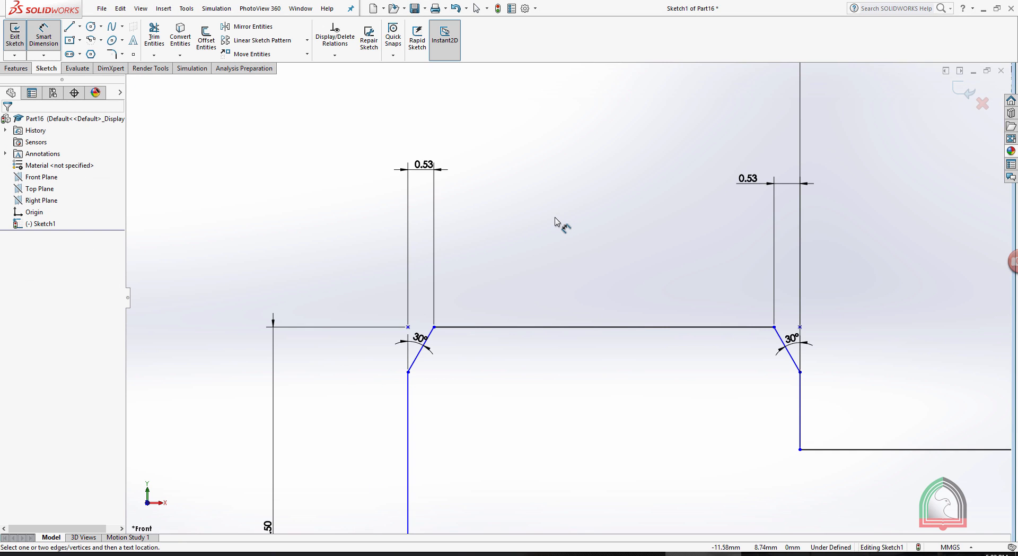
pyautogui.press('Escape')
# Exit the sketch and revolve the half-profile 360° about its long bottom line.
pyautogui.scroll(5, 556, 218)
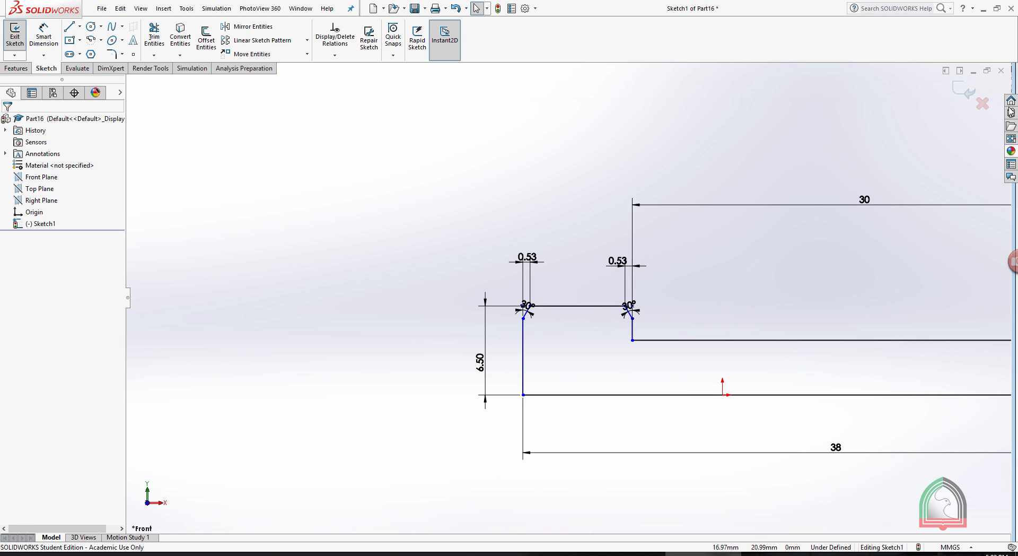
pyautogui.press('z')
pyautogui.click(956, 91)
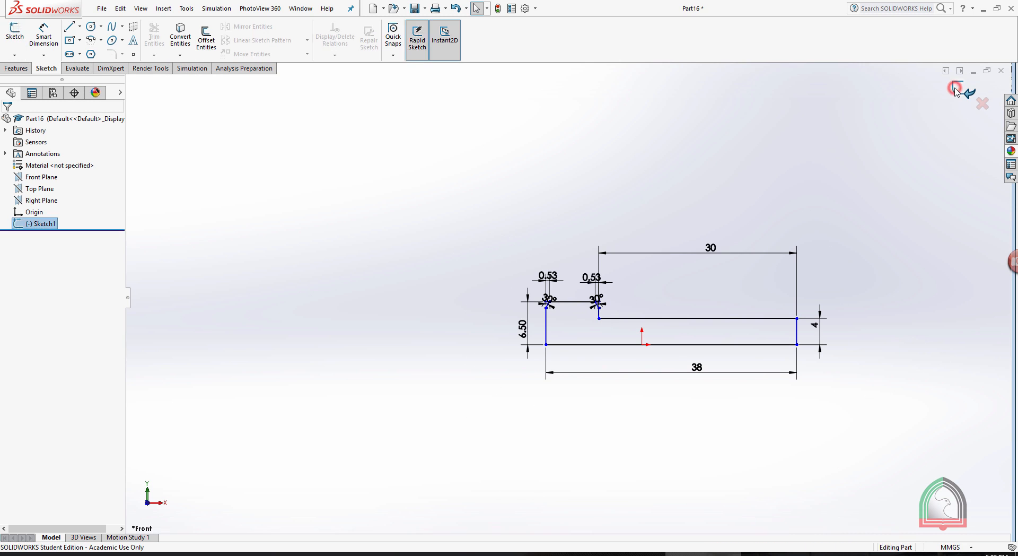
pyautogui.click(11, 68)
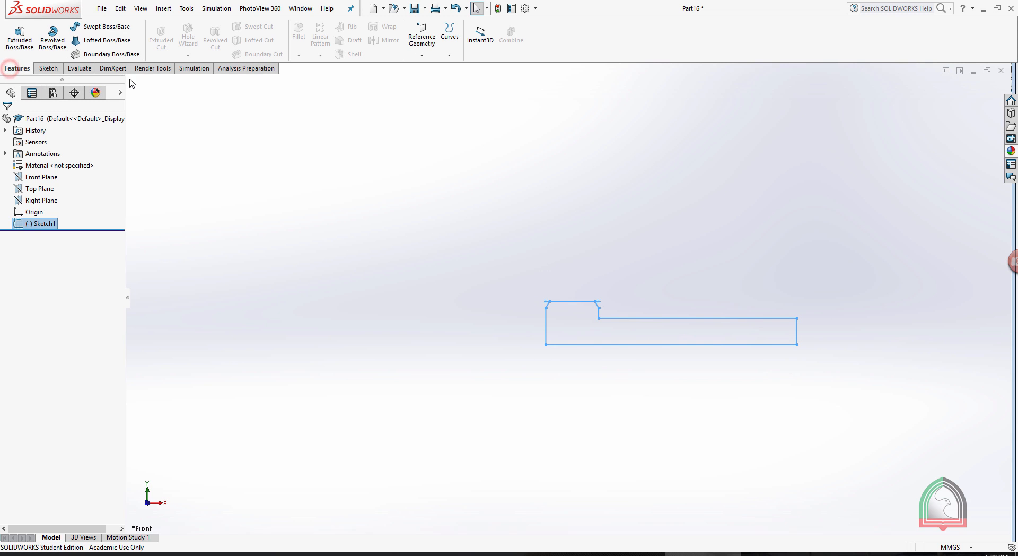
pyautogui.click(52, 37)
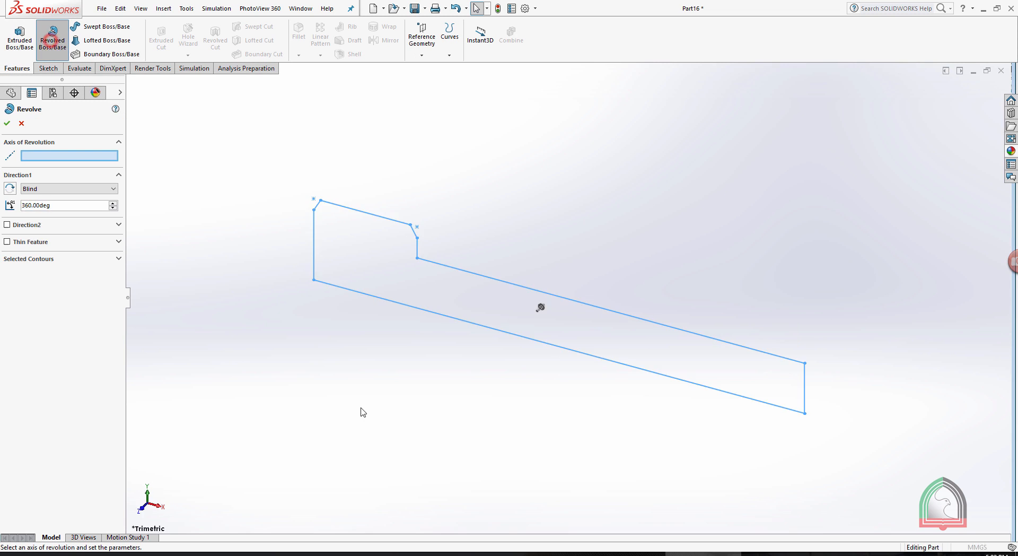
pyautogui.click(484, 329)
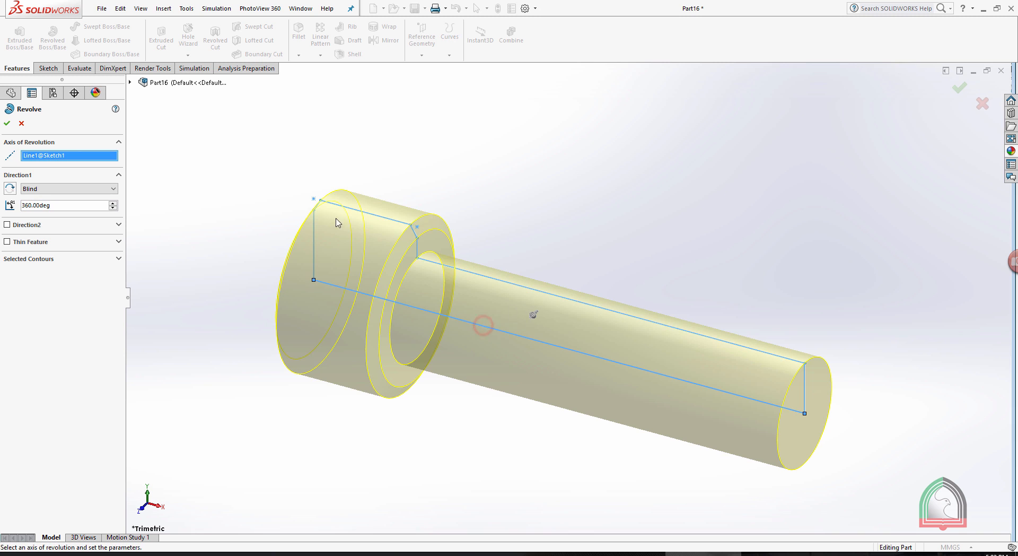
pyautogui.click(8, 123)
# Check the chamfer size in the exercise document and chamfer the shank's free end edge by 0.8 mm at 45°.
pyautogui.scroll(3, 534, 154)
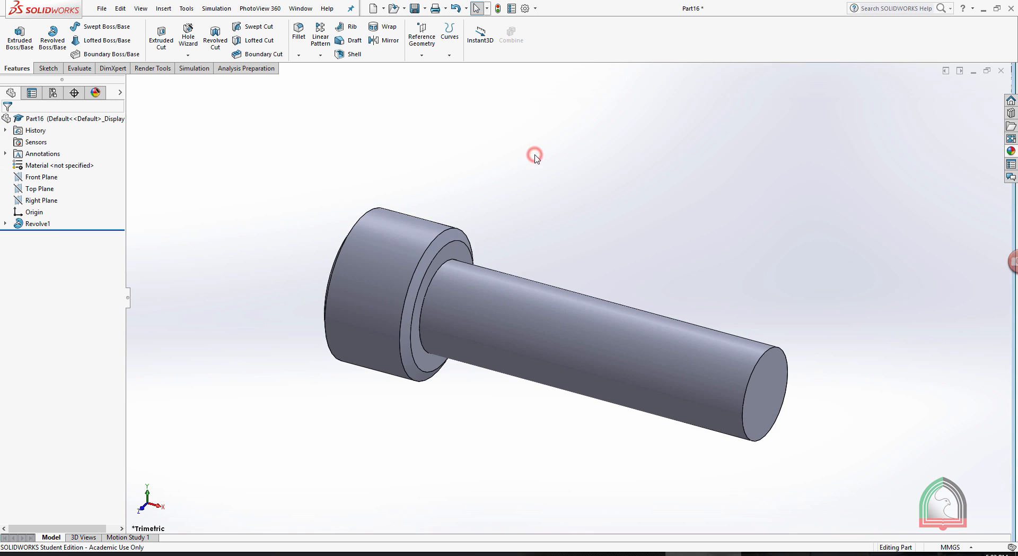
pyautogui.moveTo(603, 195); pyautogui.dragTo(493, 182, button='middle')
pyautogui.click(622, 553)
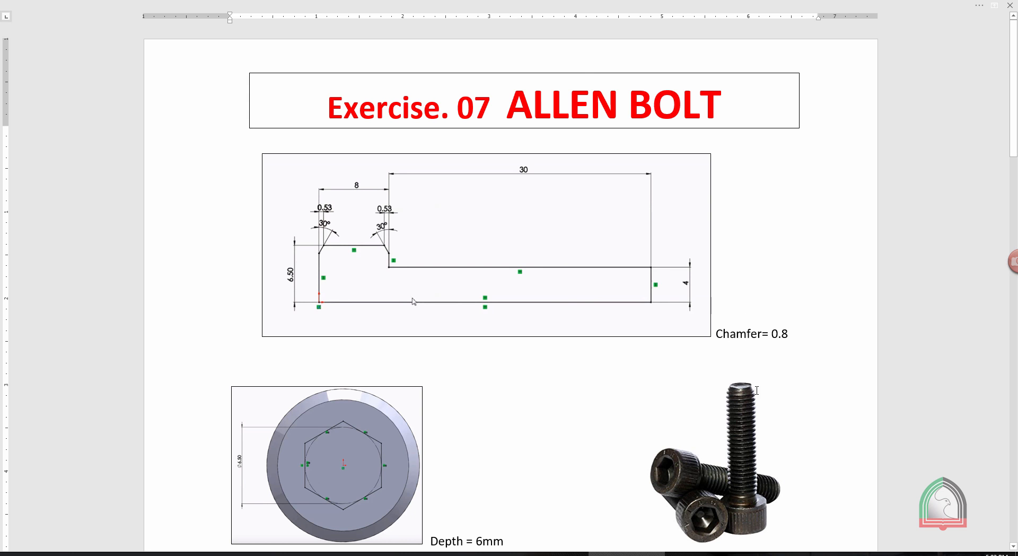
pyautogui.hotkey('alt', 'Tab')
pyautogui.scroll(-3, 701, 297)
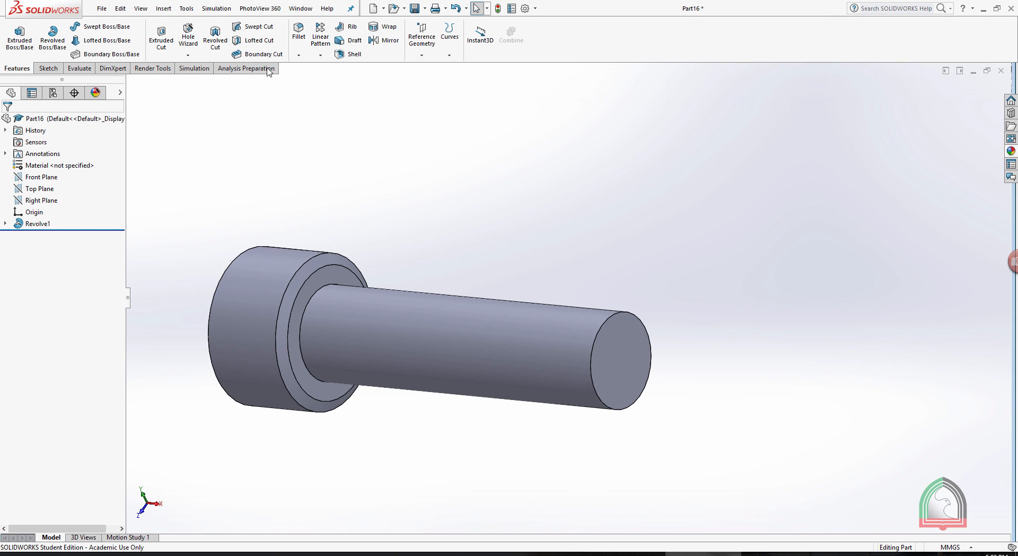
pyautogui.click(299, 55)
pyautogui.click(307, 79)
pyautogui.write('.80mm')
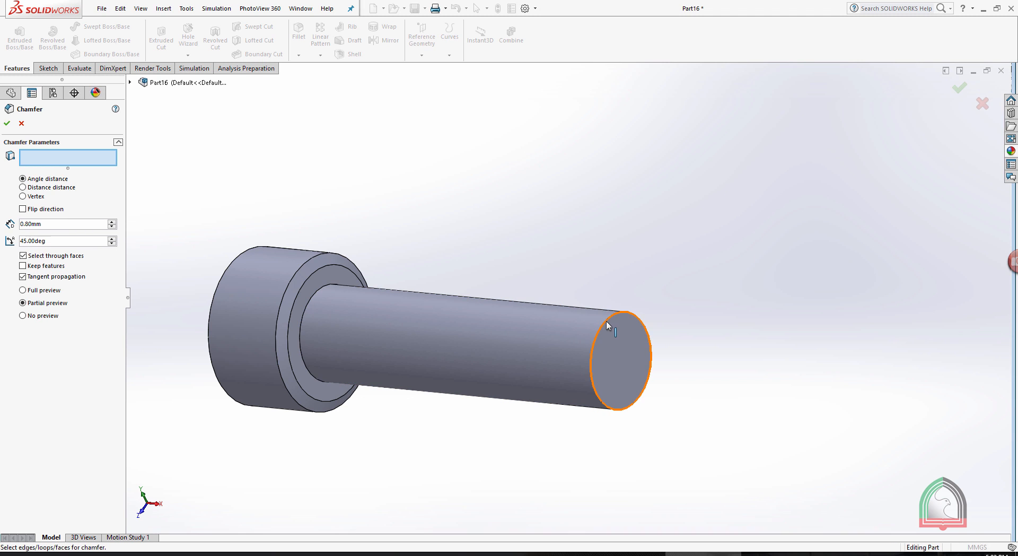
pyautogui.click(606, 320)
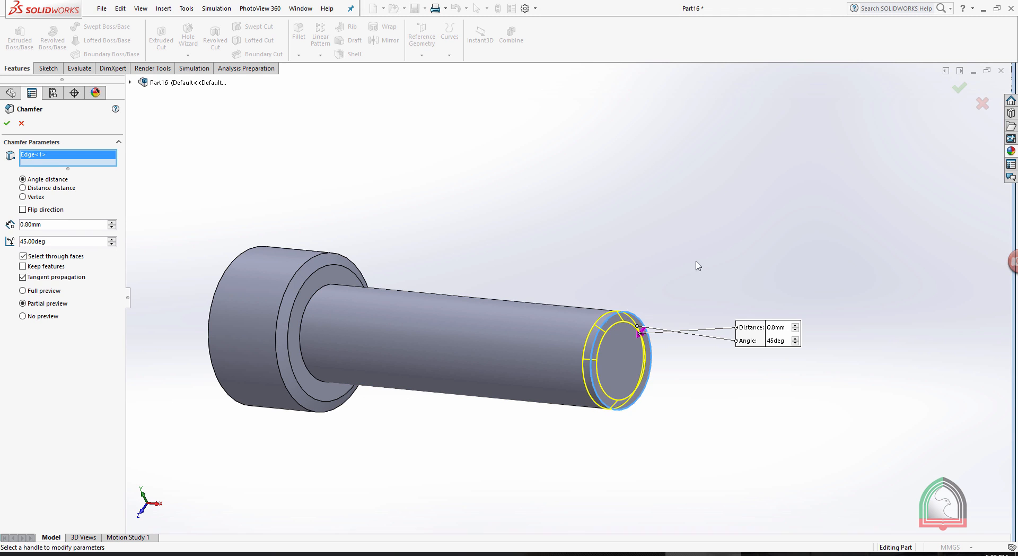
pyautogui.click(4, 123)
# Check the hex socket details in the exercise document and start a sketch on the head's flat end face, viewed straight on.
pyautogui.moveTo(477, 149); pyautogui.dragTo(583, 340, button='middle')
pyautogui.click(644, 554)
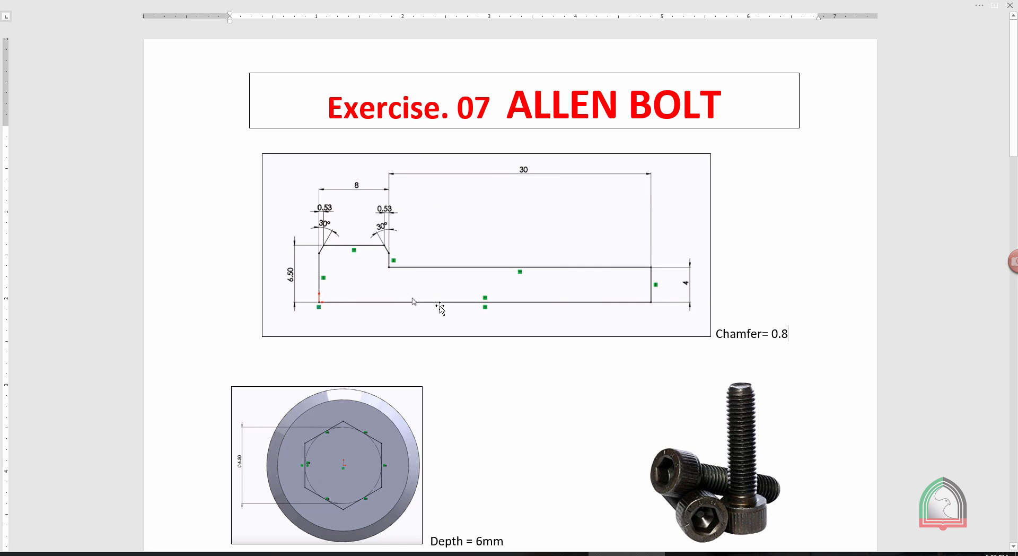
pyautogui.scroll(-3, 382, 464)
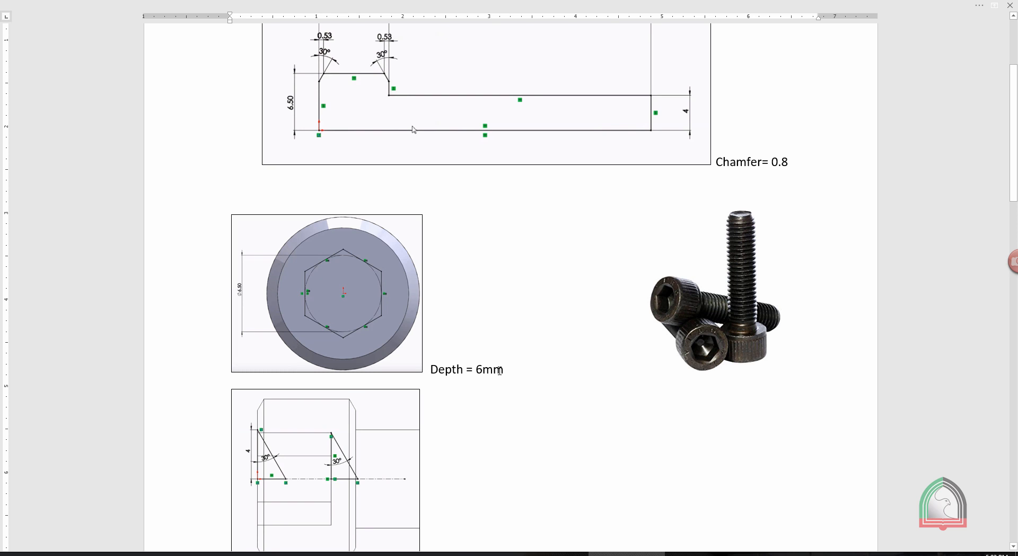
pyautogui.hotkey('alt', 'Tab')
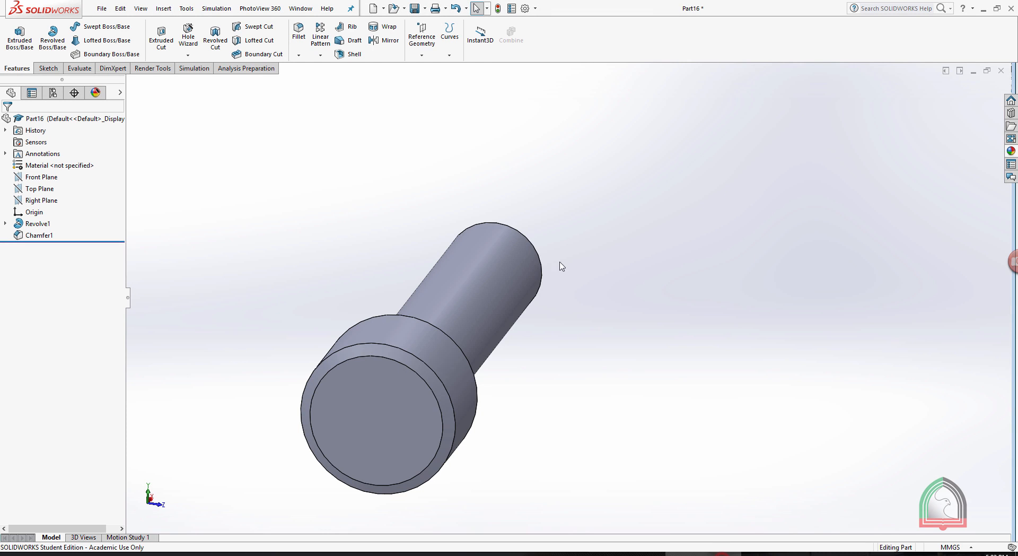
pyautogui.click(329, 427)
pyautogui.click(406, 387)
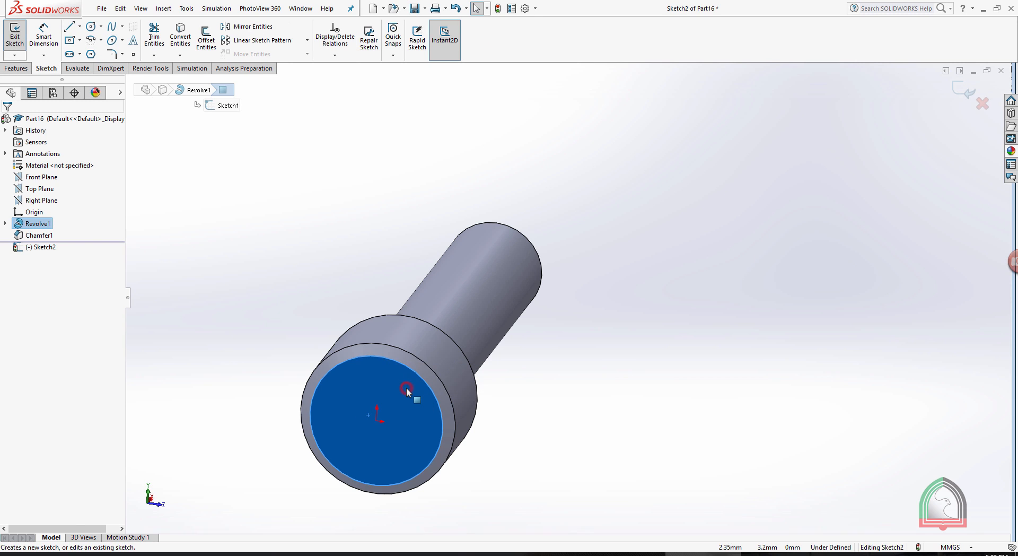
pyautogui.press('space')
pyautogui.click(453, 183)
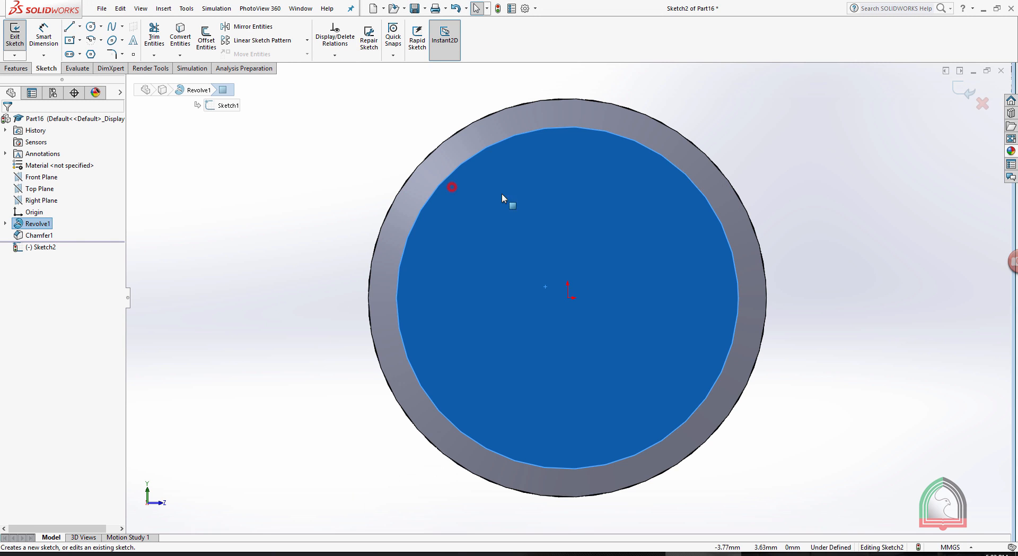
pyautogui.click(861, 195)
# Draw a six-sided polygon centred on the origin with a vertex straight above it and an inscribed circle about 7.2 mm in diameter.
pyautogui.click(92, 54)
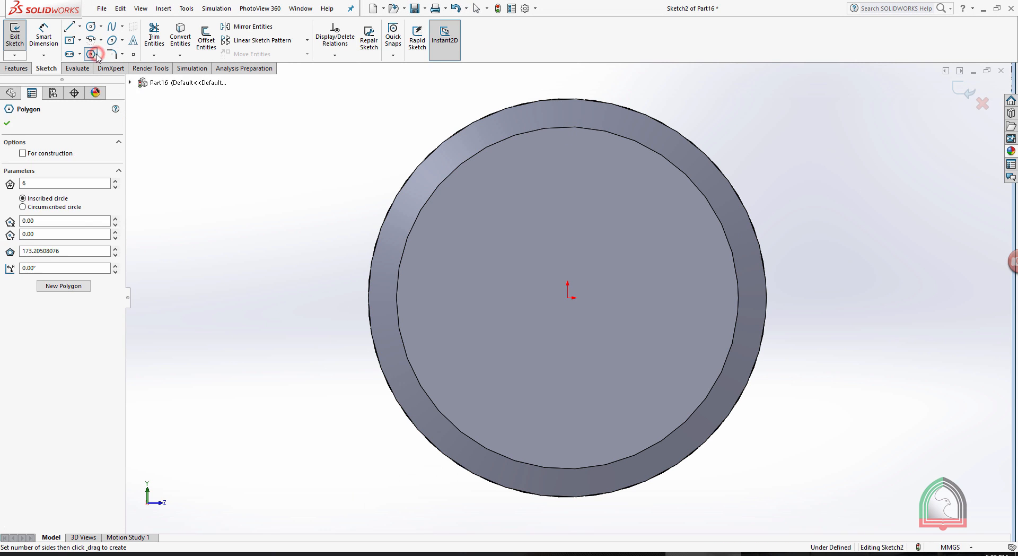
pyautogui.click(567, 298)
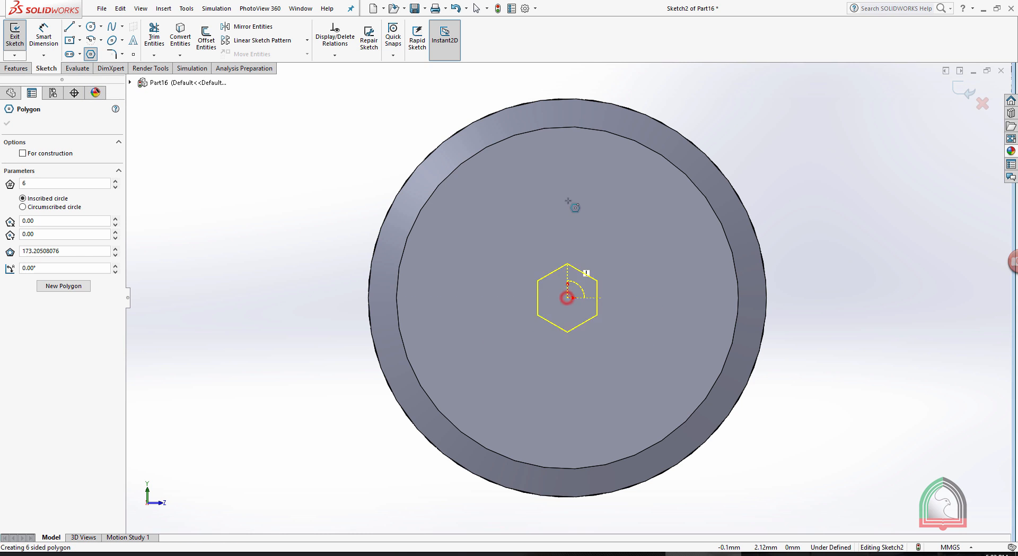
pyautogui.click(566, 170)
pyautogui.press('Escape')
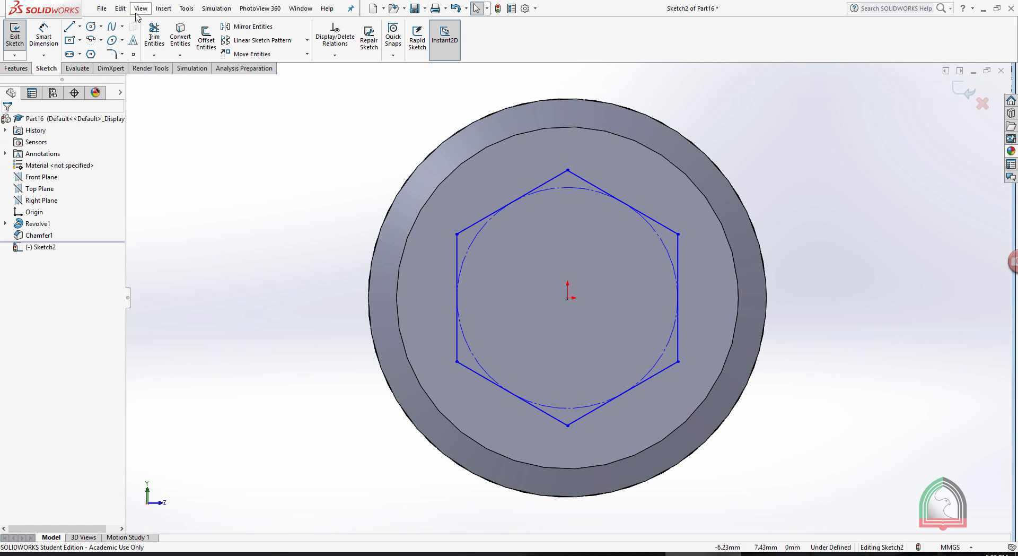
# Dimension the hexagon's inscribed circle with a diameter of 6.5 mm, as given in the exercise document.
pyautogui.click(44, 32)
pyautogui.click(555, 186)
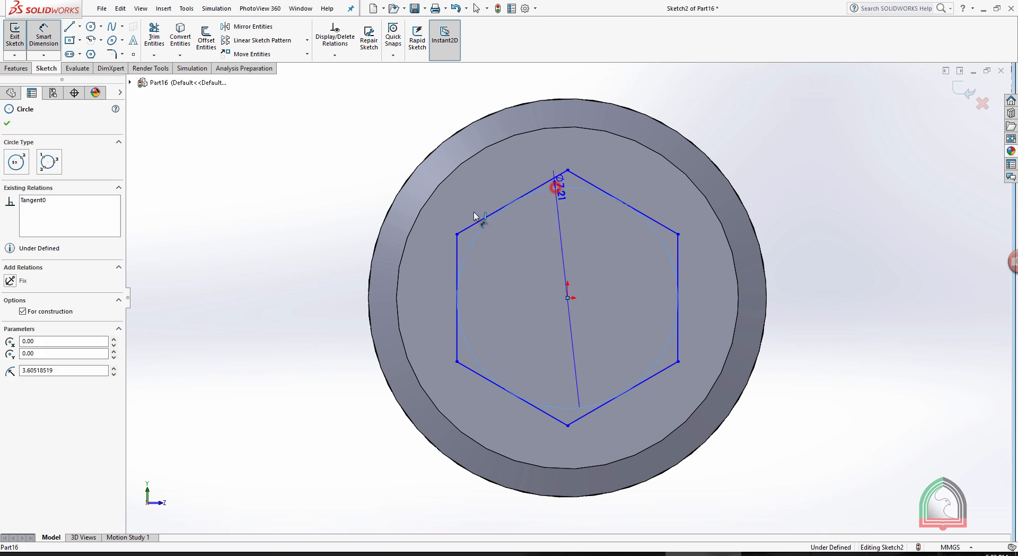
pyautogui.click(239, 321)
pyautogui.hotkey('alt', 'Tab')
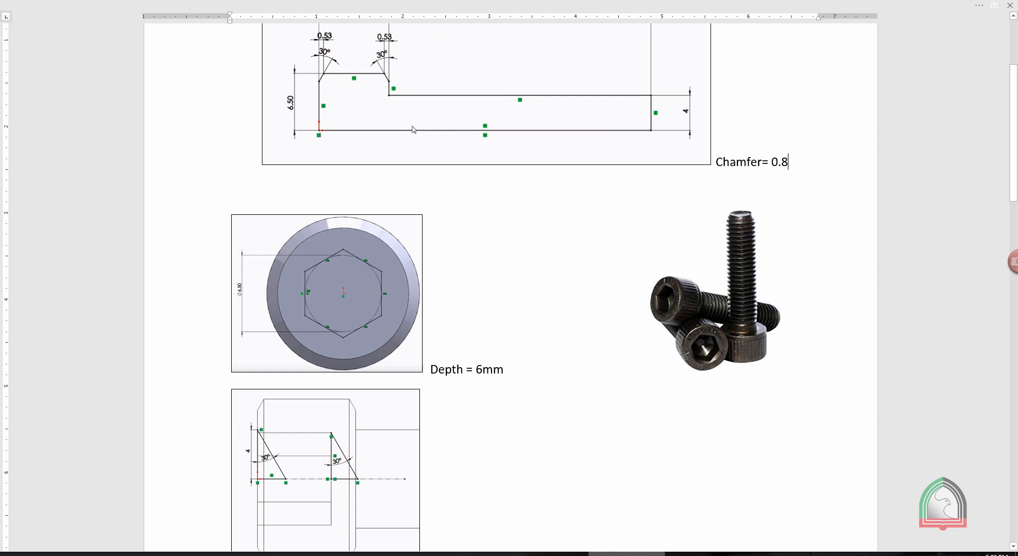
pyautogui.hotkey('alt', 'Tab')
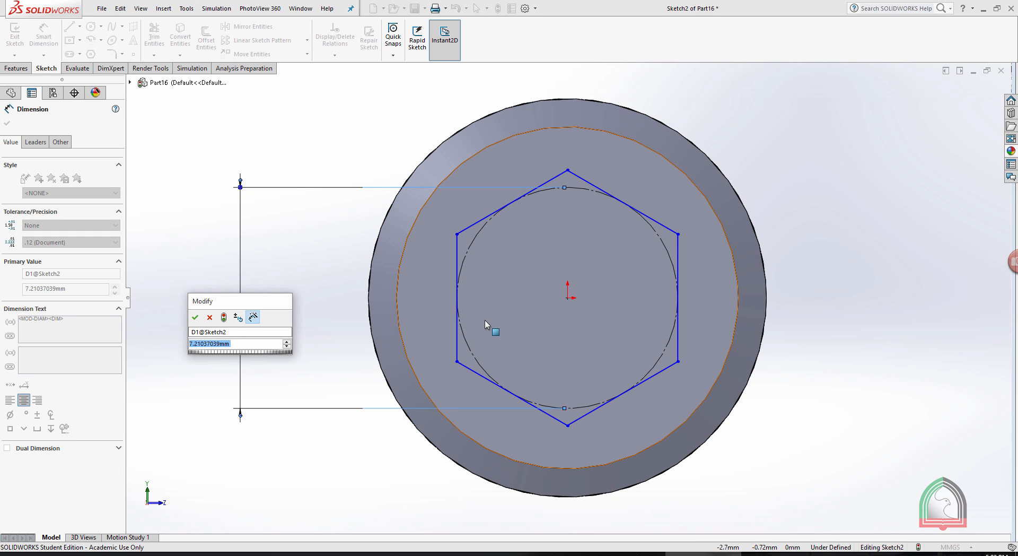
pyautogui.write('6.5')
pyautogui.press('Return')
pyautogui.click(880, 182)
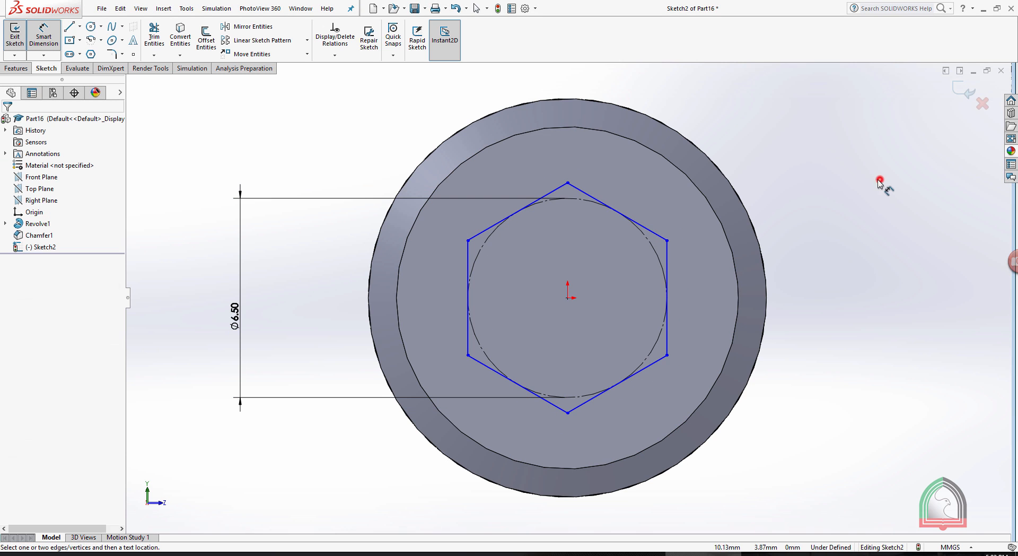
pyautogui.press('Escape')
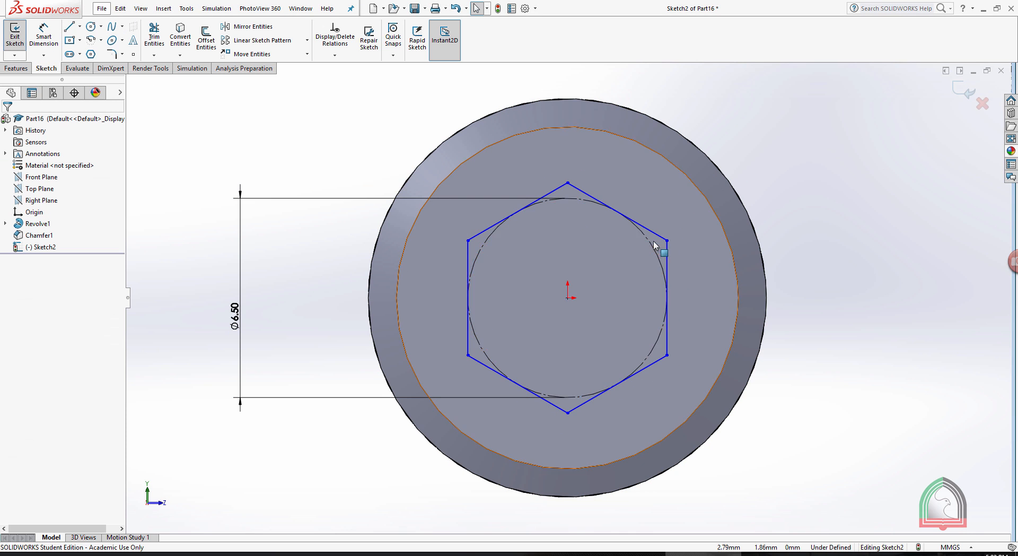
# Add a vertical relation to the hexagon's right side.
pyautogui.click(666, 254)
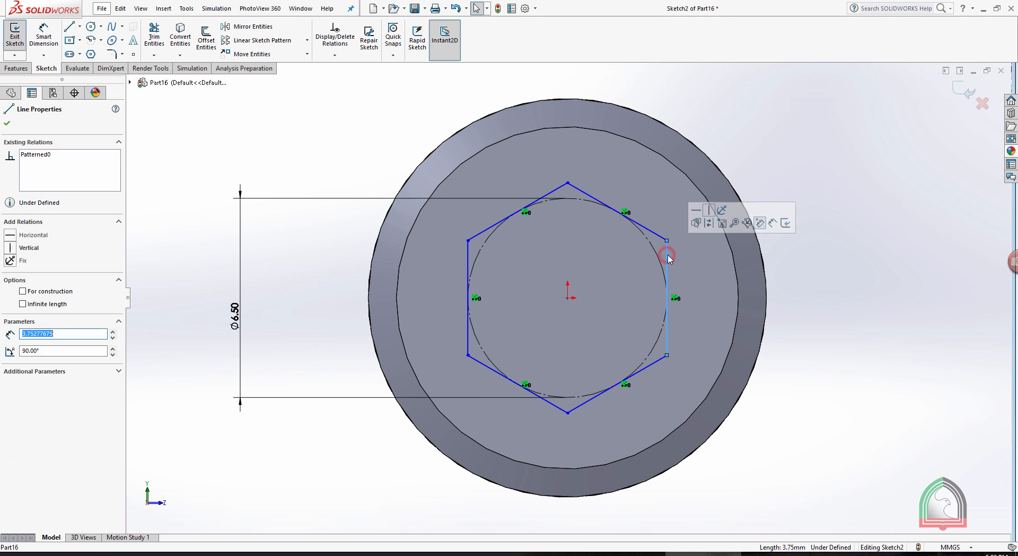
pyautogui.click(709, 211)
pyautogui.click(836, 152)
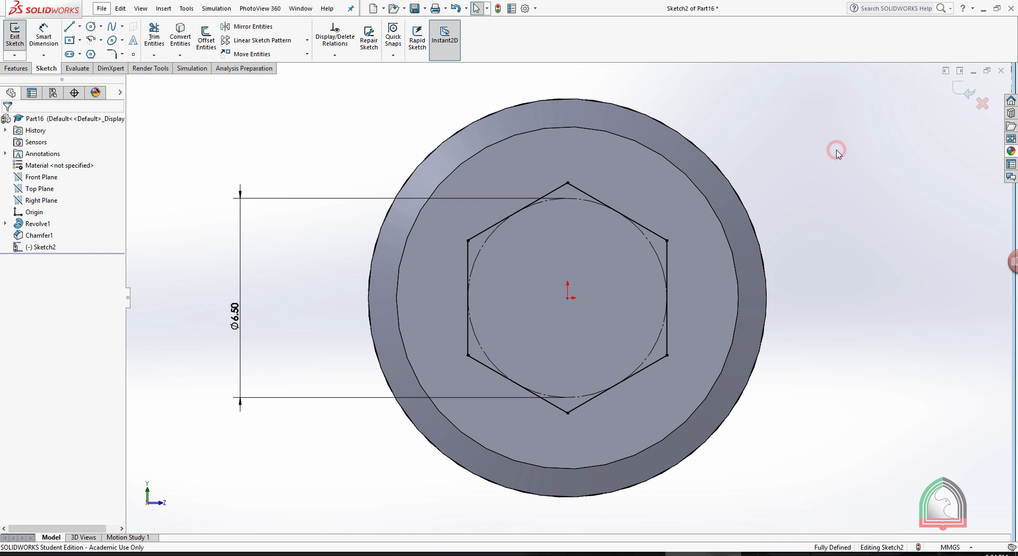
# Close the hexagon sketch and cut-extrude it 6 mm deep into the bolt head, the socket depth given in the exercise document.
pyautogui.click(958, 90)
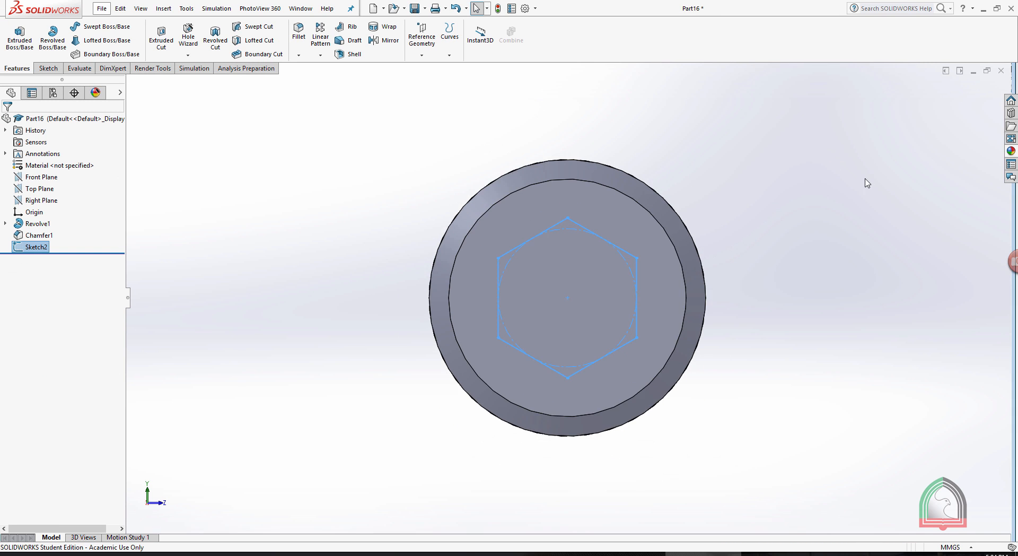
pyautogui.click(161, 37)
pyautogui.click(618, 553)
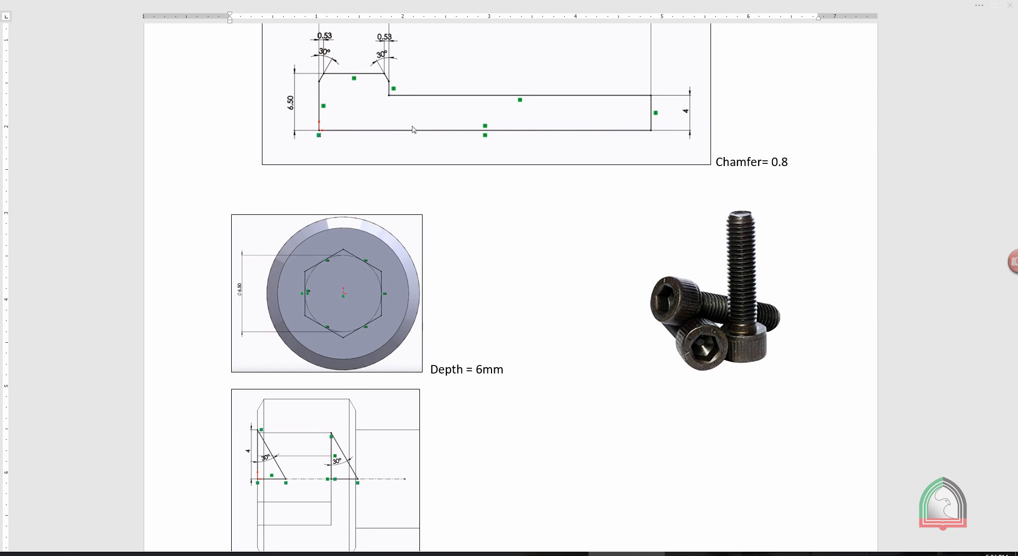
pyautogui.click(689, 554)
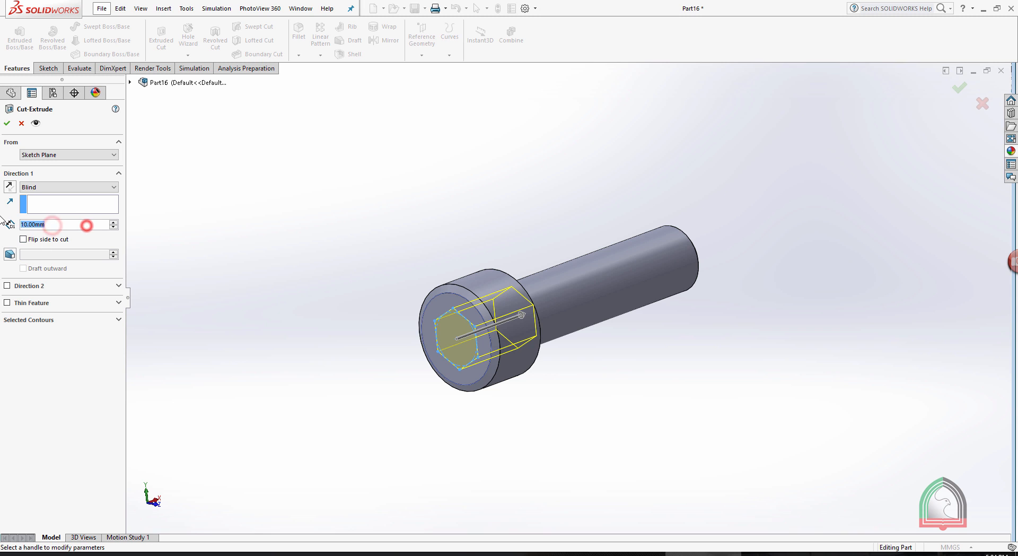
pyautogui.write('6')
pyautogui.press('Return')
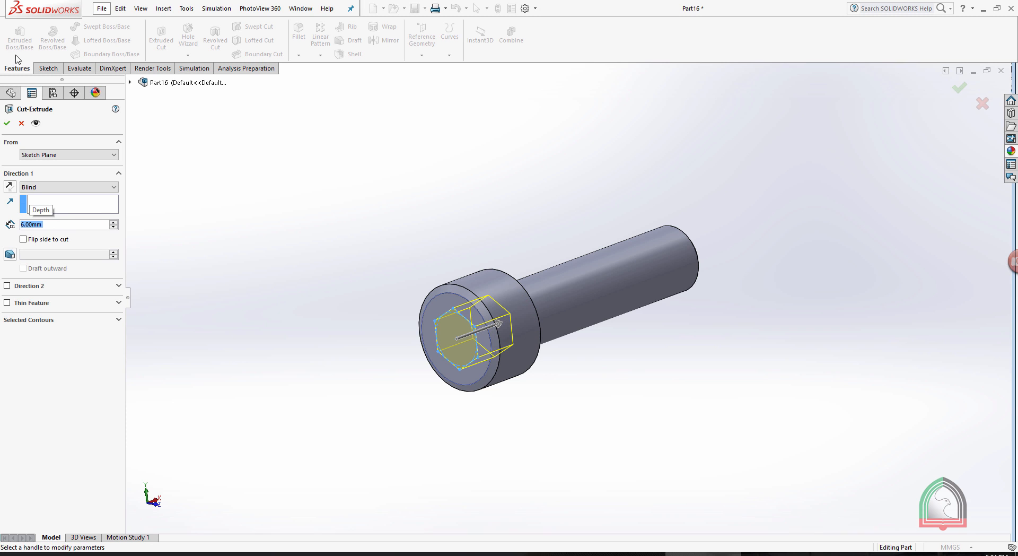
pyautogui.rightClick(337, 148)
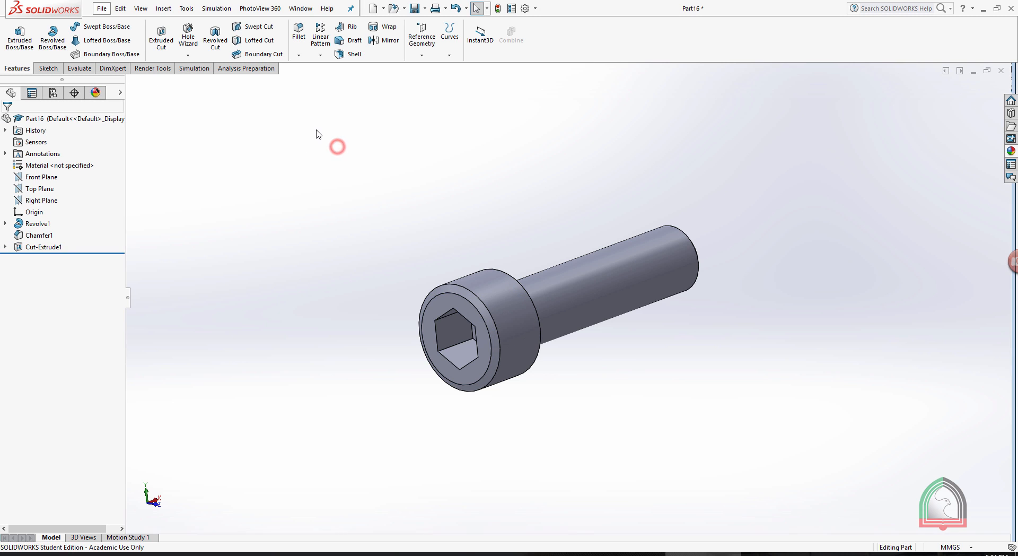
# Check the socket's cross-section details in the exercise document and start a sketch on the Front Plane, viewed straight on.
pyautogui.click(627, 553)
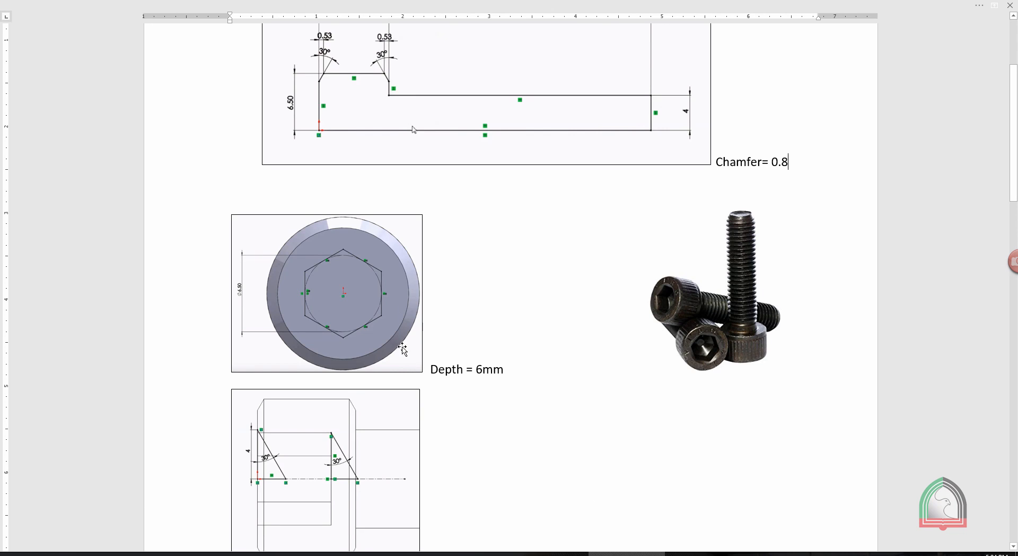
pyautogui.scroll(-2, 395, 361)
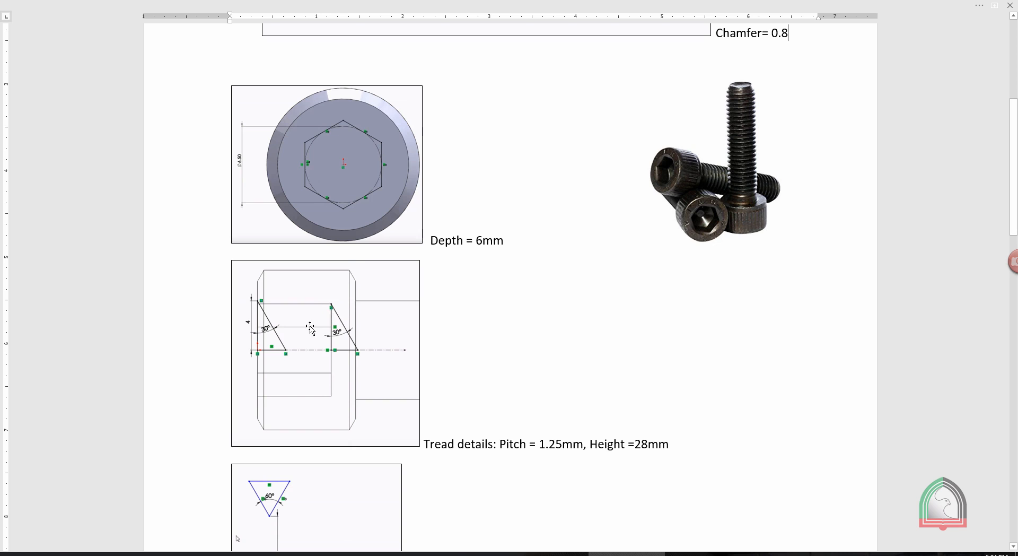
pyautogui.scroll(-3, 262, 311)
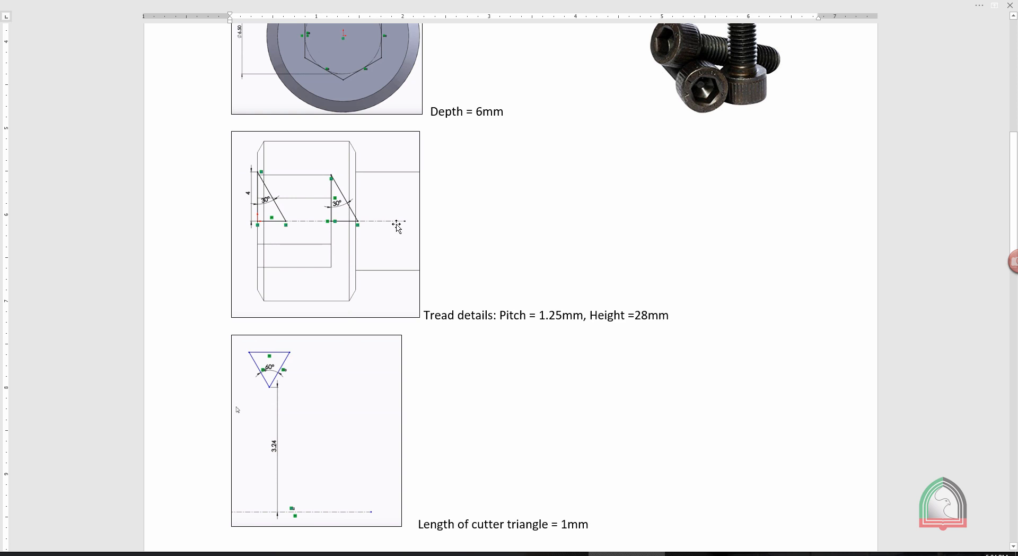
pyautogui.moveTo(779, 553)
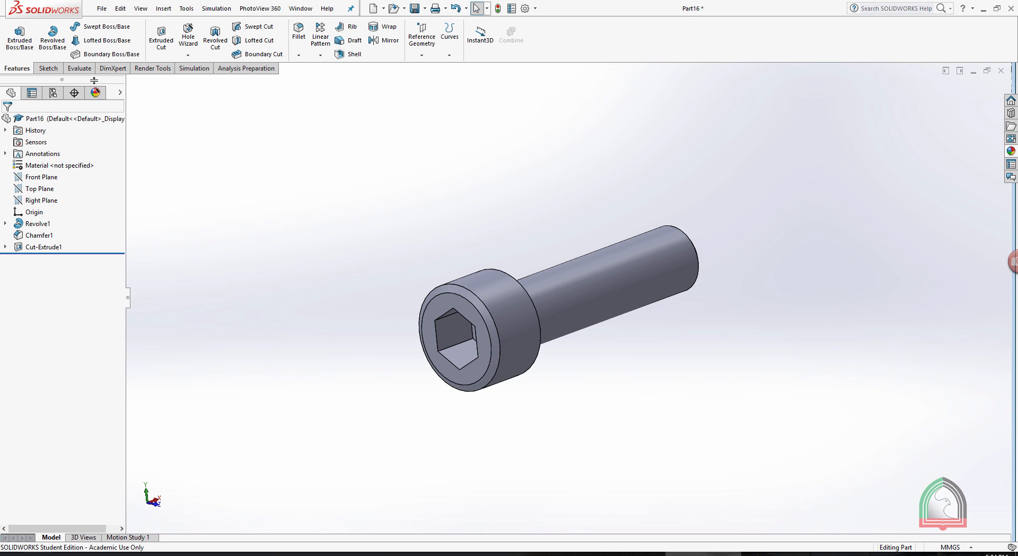
pyautogui.click(42, 176)
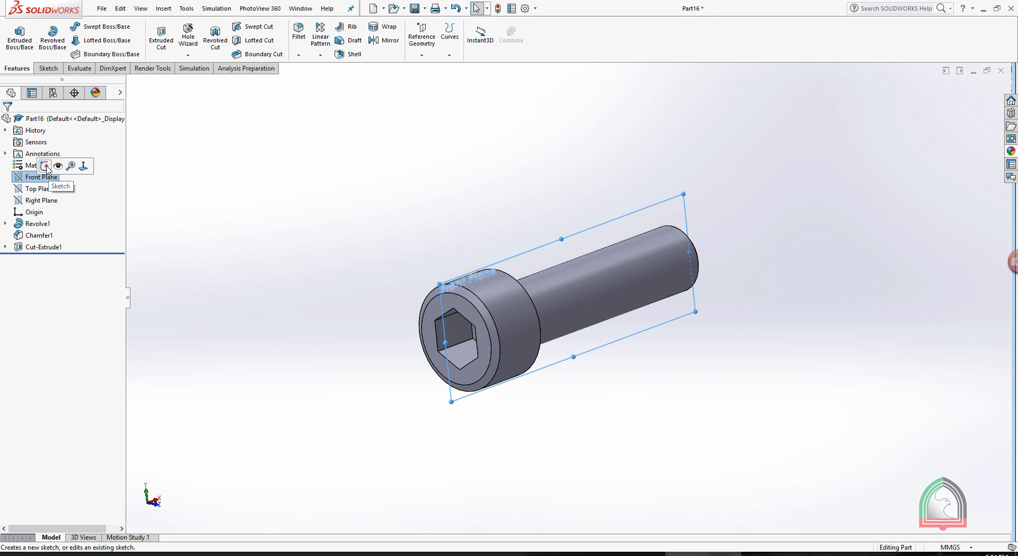
pyautogui.click(45, 166)
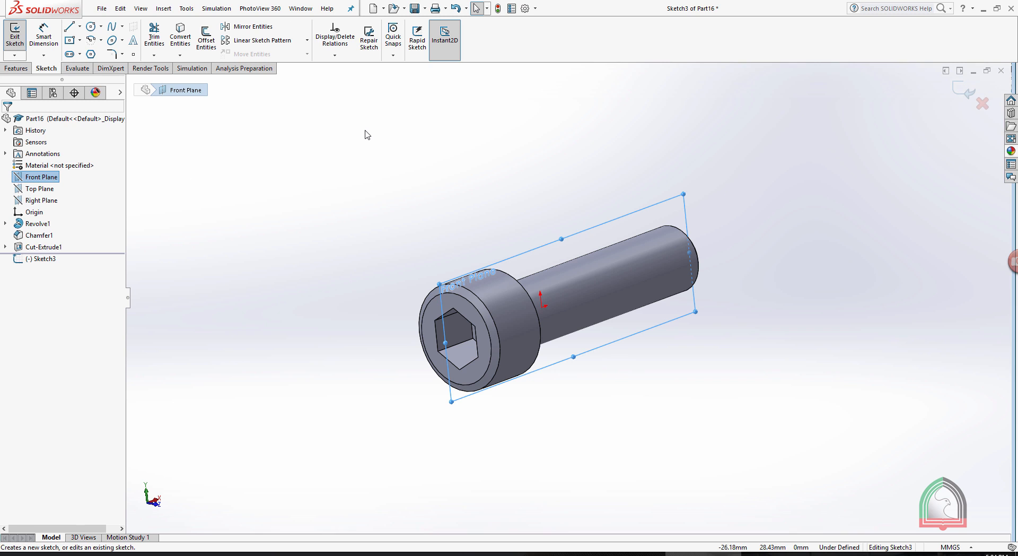
pyautogui.press('space')
pyautogui.click(410, 182)
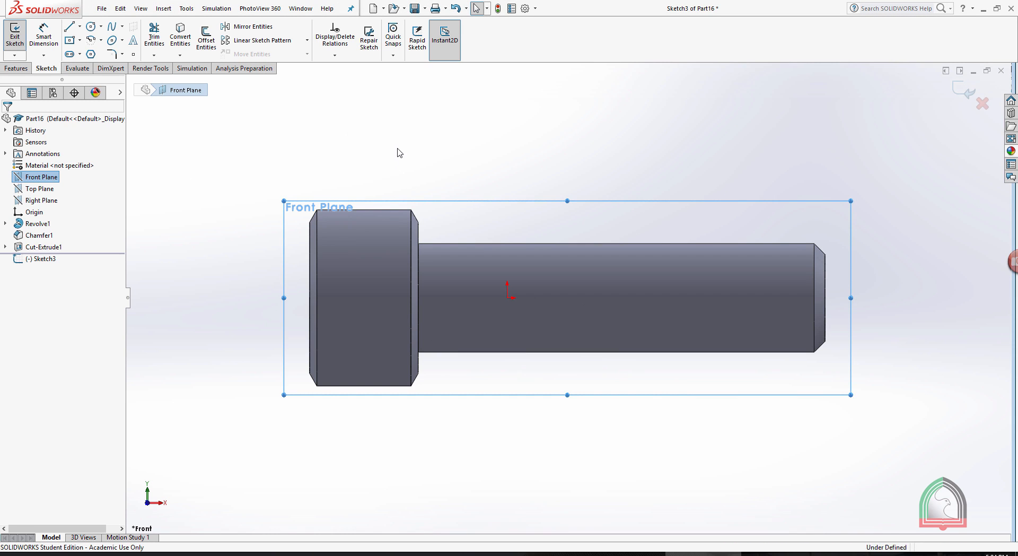
pyautogui.click(397, 149)
# Switch the model display to hidden lines visible so the hex socket's edges show inside the head.
pyautogui.click(140, 8)
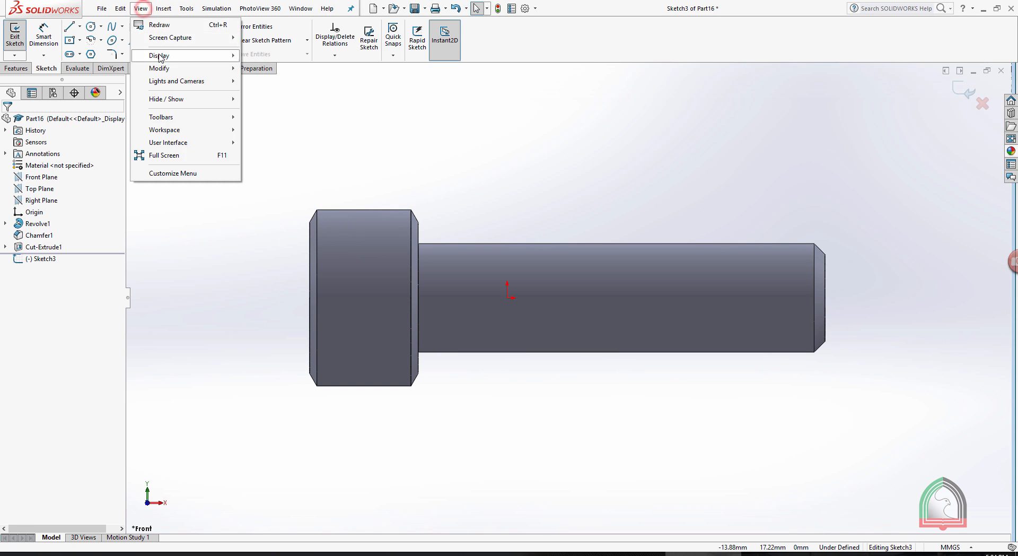
pyautogui.moveTo(159, 55)
pyautogui.click(262, 81)
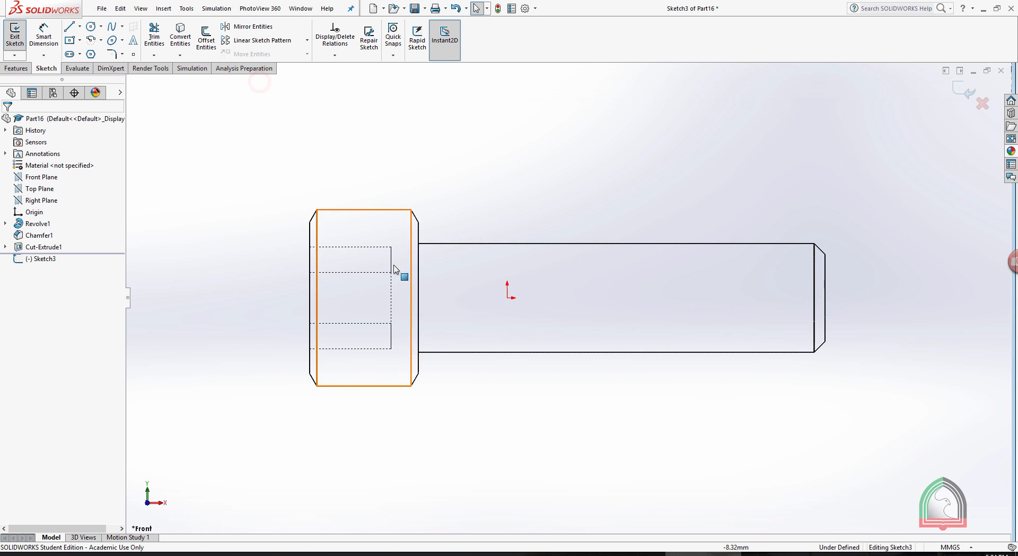
# Draw a horizontal centerline along the bolt axis from the middle of the head's end face to just past the head's underside.
pyautogui.scroll(-5, 396, 274)
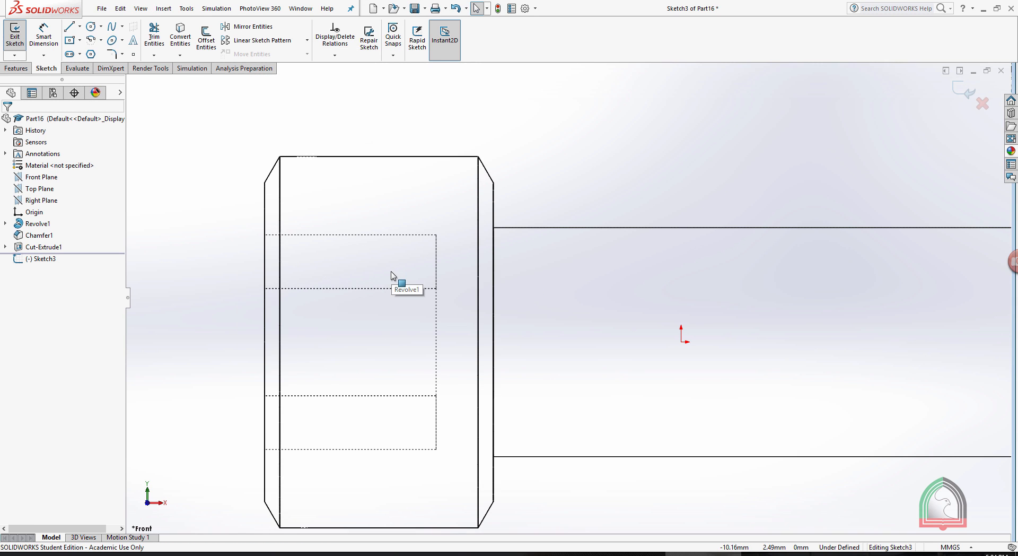
pyautogui.click(79, 26)
pyautogui.click(96, 53)
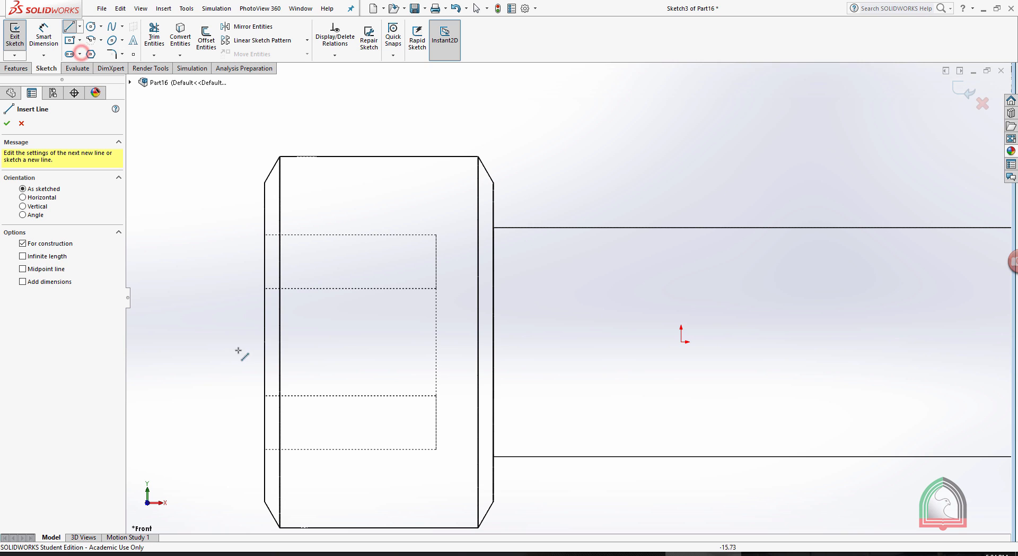
pyautogui.click(264, 341)
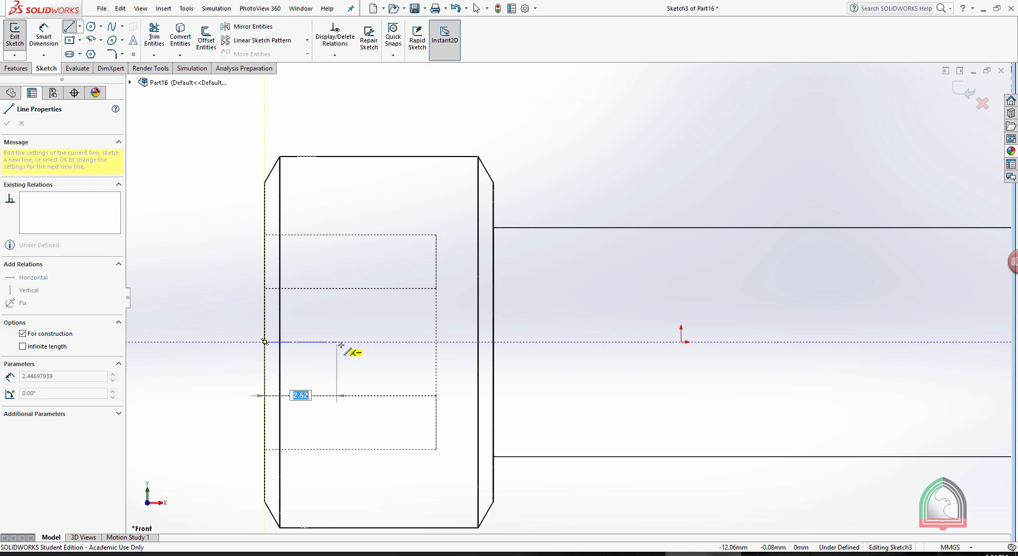
pyautogui.click(536, 342)
pyautogui.press('Escape')
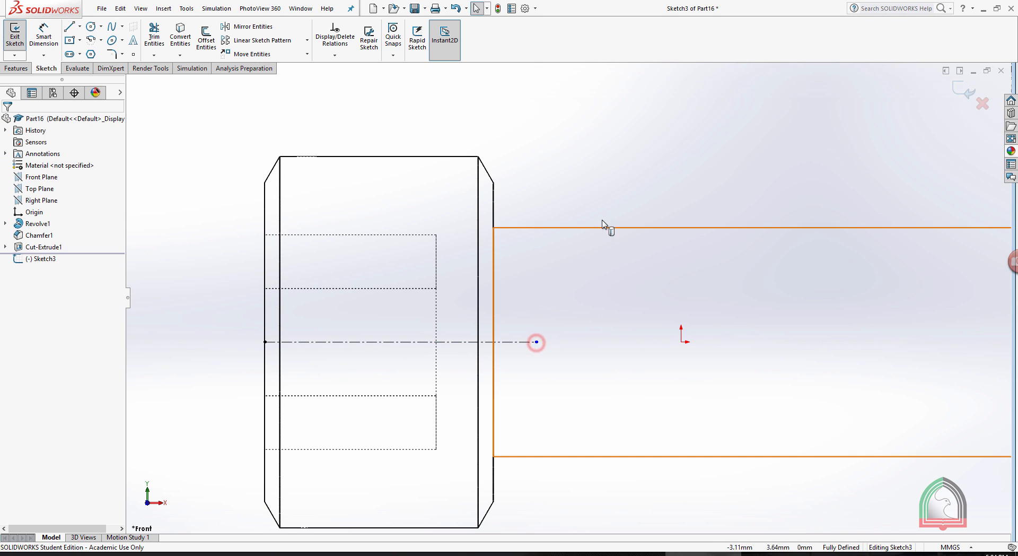
# Sketch a right triangle from the centerline's start, with a vertical leg about 4.2 mm on the end face and its base on the centerline.
pyautogui.click(69, 27)
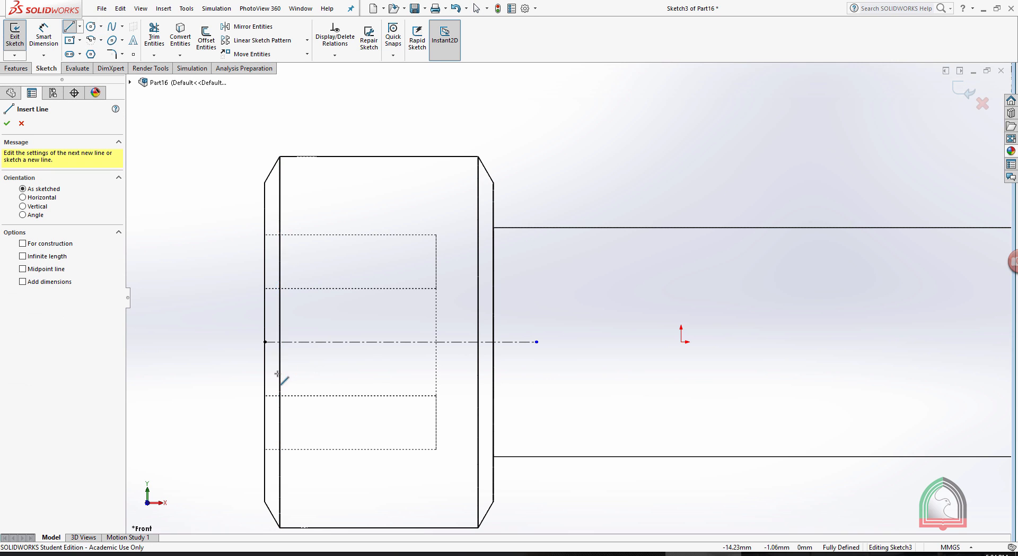
pyautogui.click(264, 341)
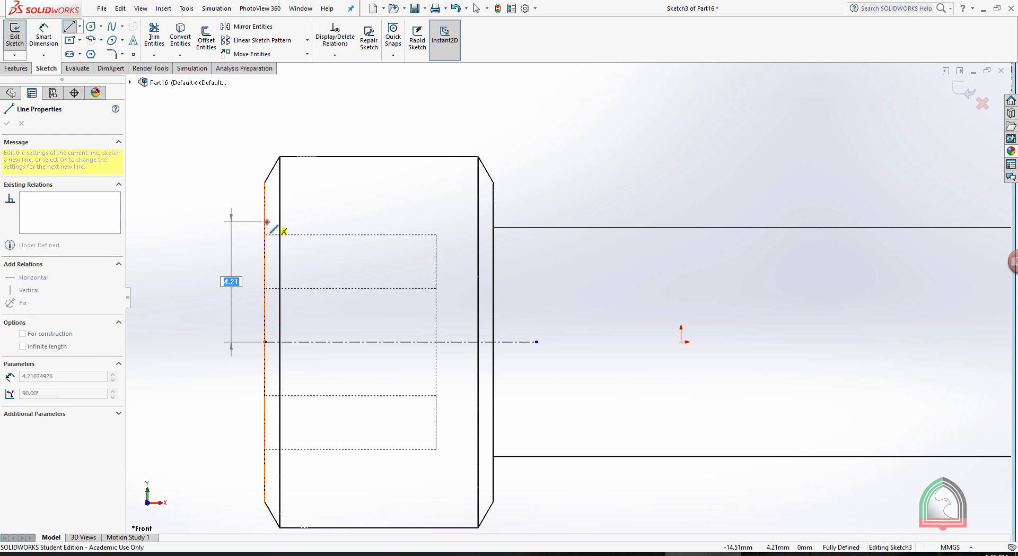
pyautogui.click(265, 222)
pyautogui.click(330, 342)
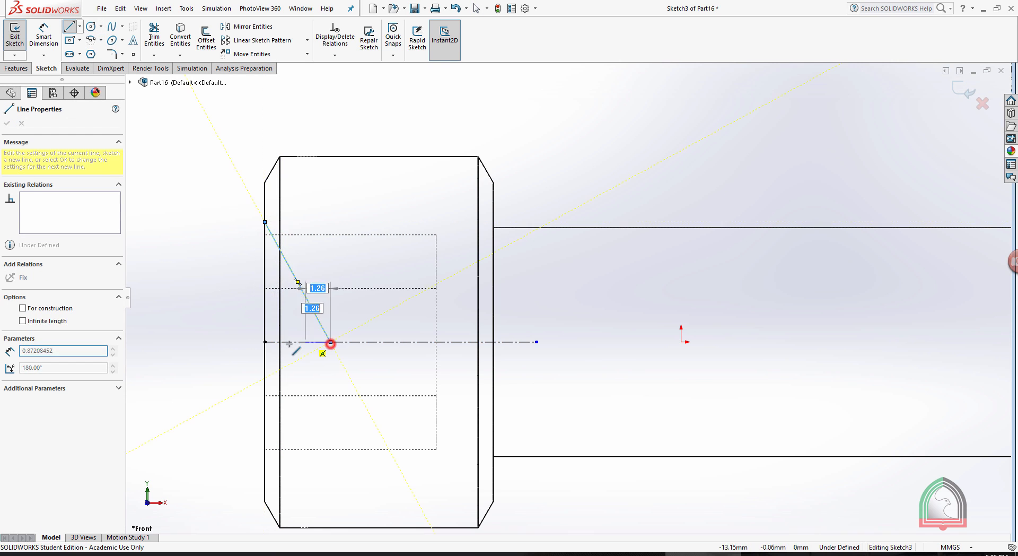
pyautogui.click(266, 341)
pyautogui.press('Escape')
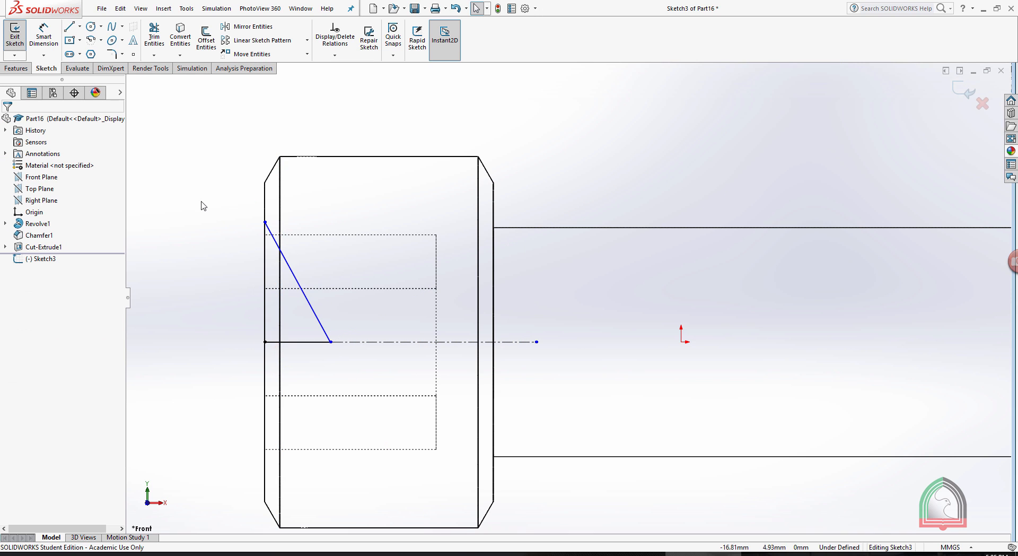
# Dimension the triangle's vertical leg on the head's end face as 4 mm.
pyautogui.click(56, 40)
pyautogui.click(265, 264)
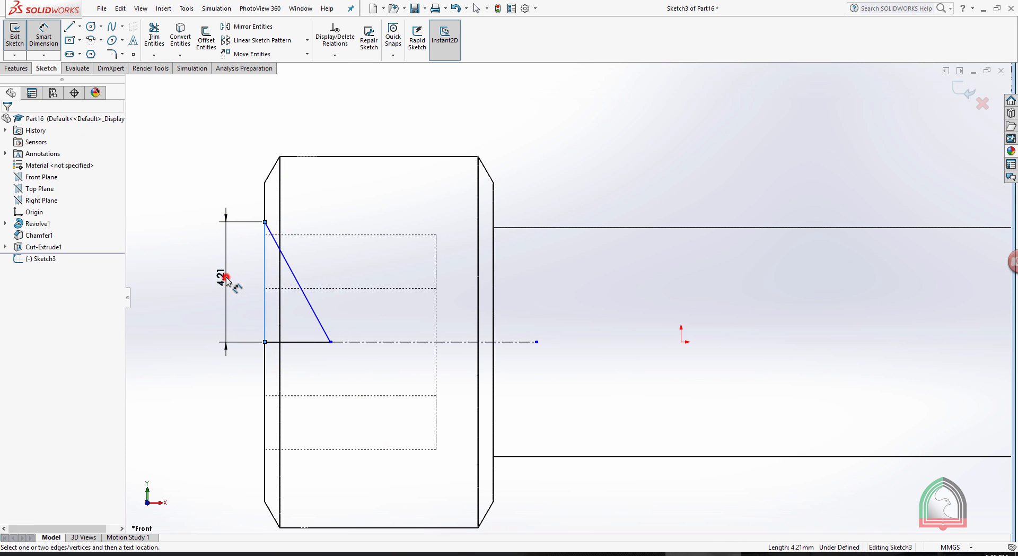
pyautogui.click(226, 277)
pyautogui.write('4')
pyautogui.press('Return')
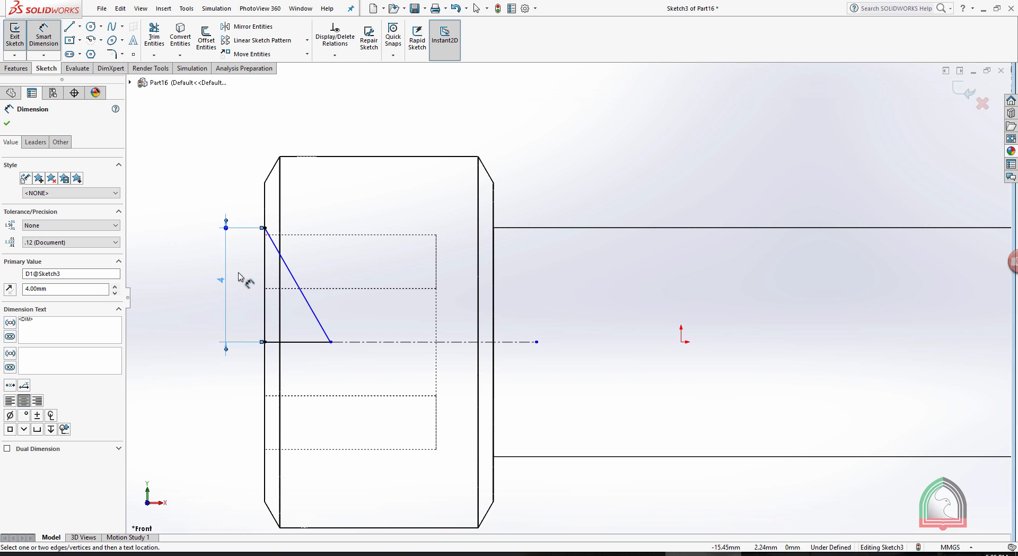
pyautogui.click(190, 233)
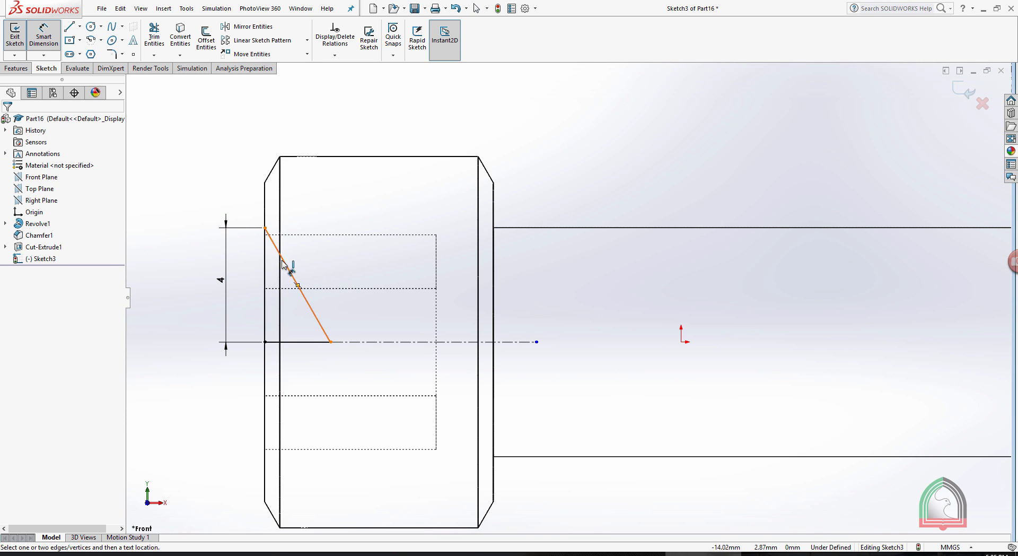
# Dimension the angle between the triangle's slanted side and its vertical leg as 30°.
pyautogui.click(286, 270)
pyautogui.click(265, 271)
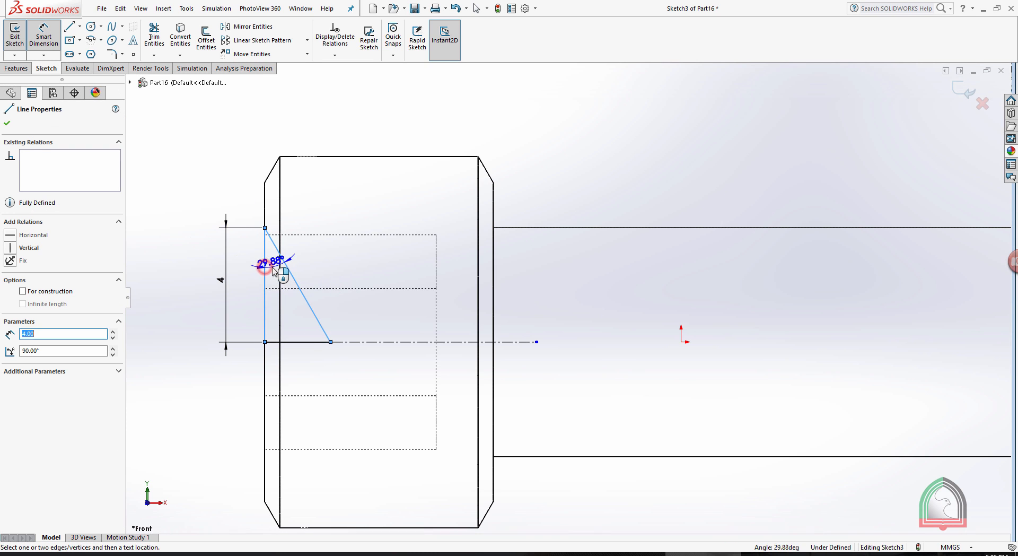
pyautogui.click(273, 271)
pyautogui.write('30')
pyautogui.press('Return')
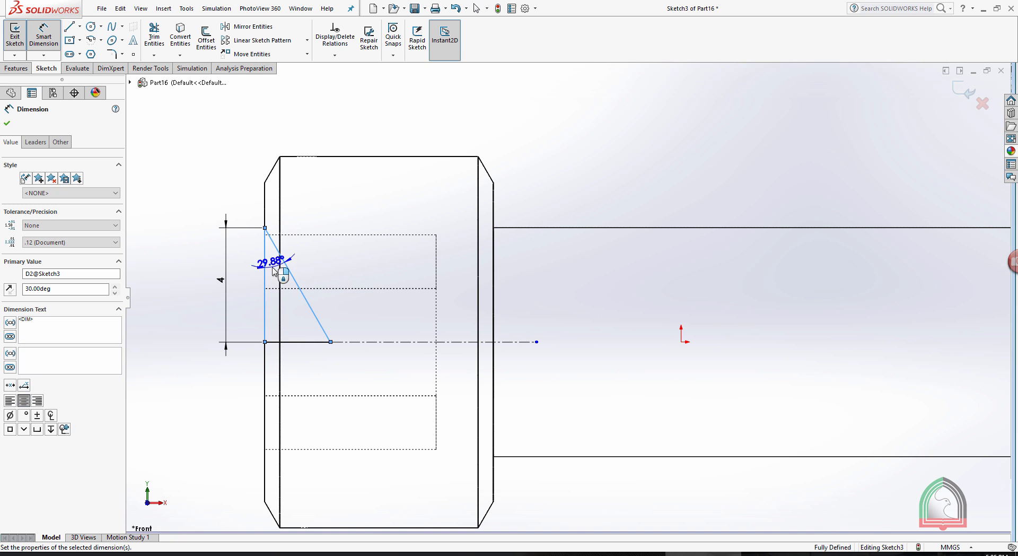
pyautogui.press('Escape')
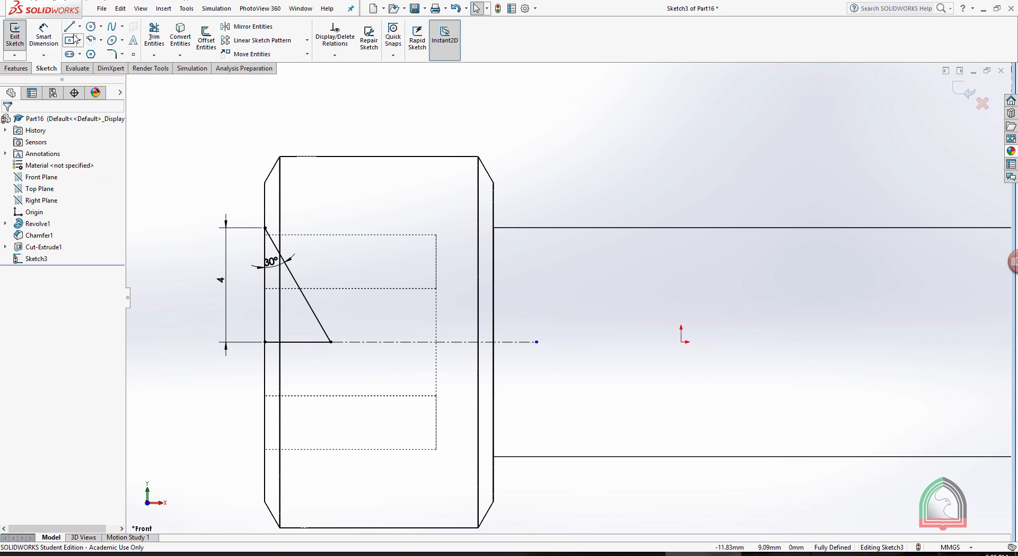
# Following the exercise document, sketch a second right triangle beyond the socket floor, its vertical leg about 3.75 mm from the socket's upper corner to the centerline.
pyautogui.click(618, 553)
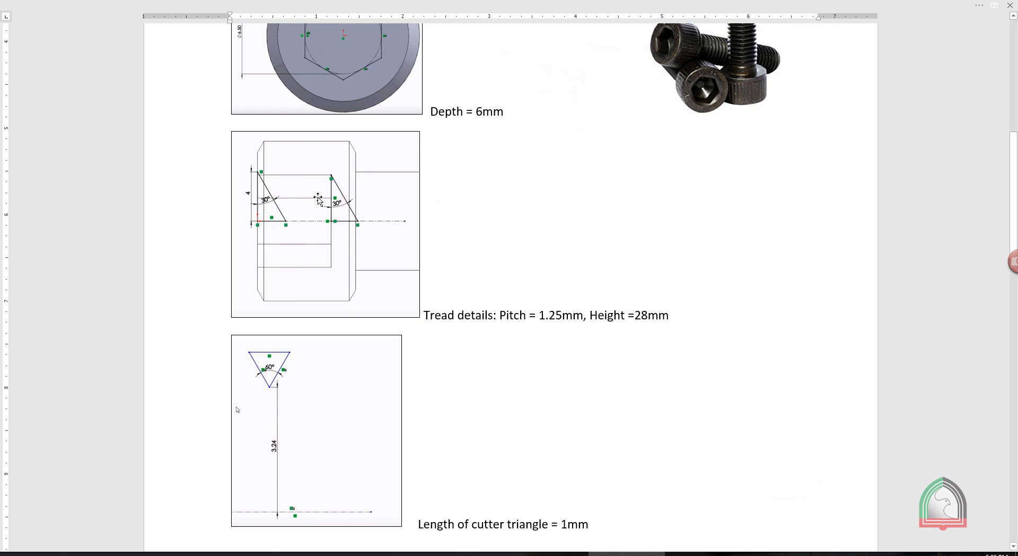
pyautogui.click(689, 553)
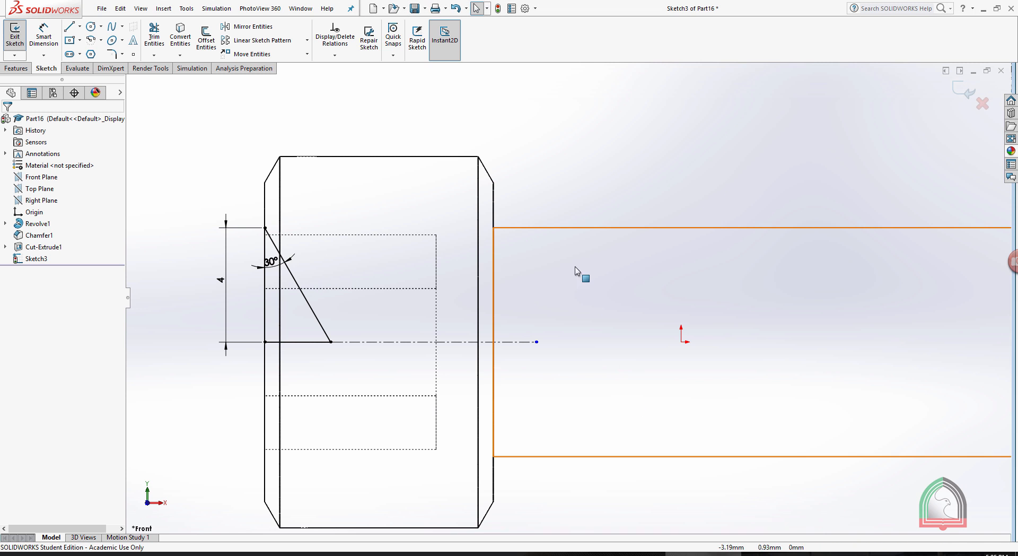
pyautogui.click(69, 26)
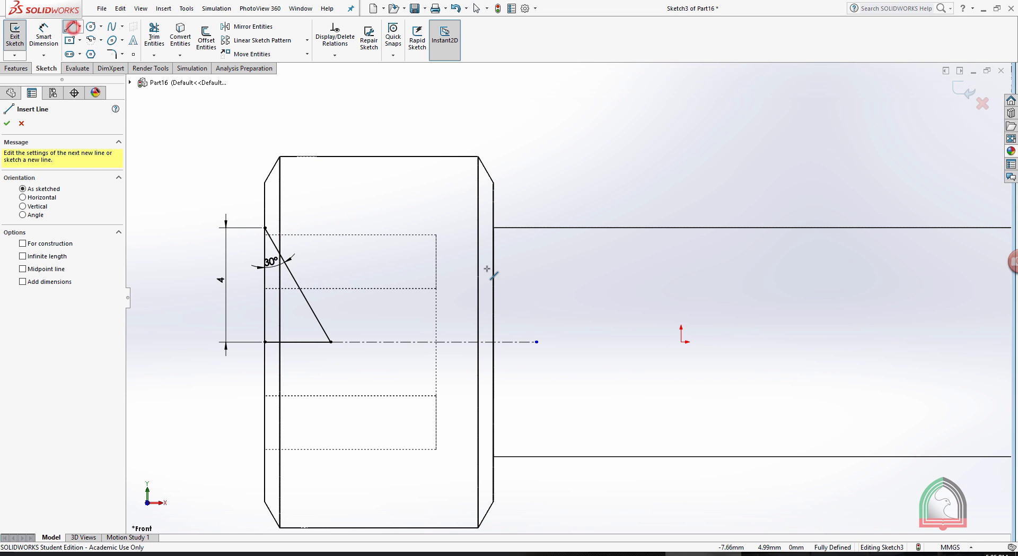
pyautogui.click(437, 235)
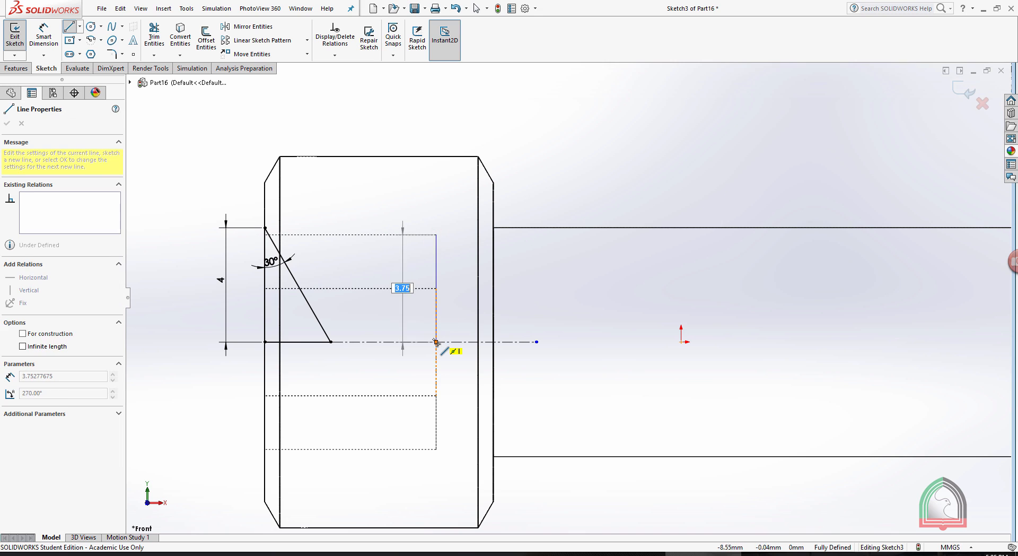
pyautogui.click(436, 342)
pyautogui.click(474, 342)
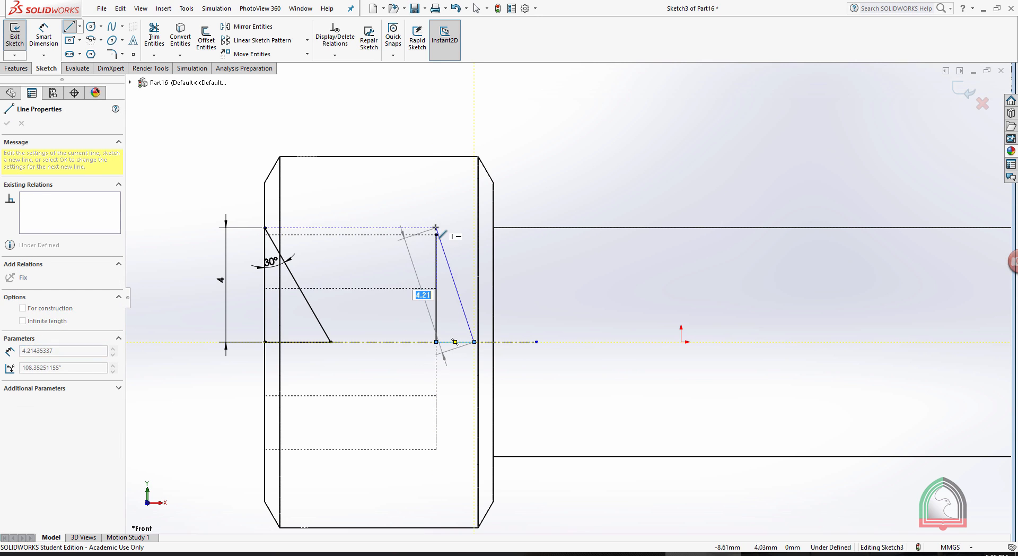
pyautogui.click(436, 235)
pyautogui.press('Escape')
# Dimension the angle between the second triangle's slanted side and its vertical leg as 30°.
pyautogui.click(44, 36)
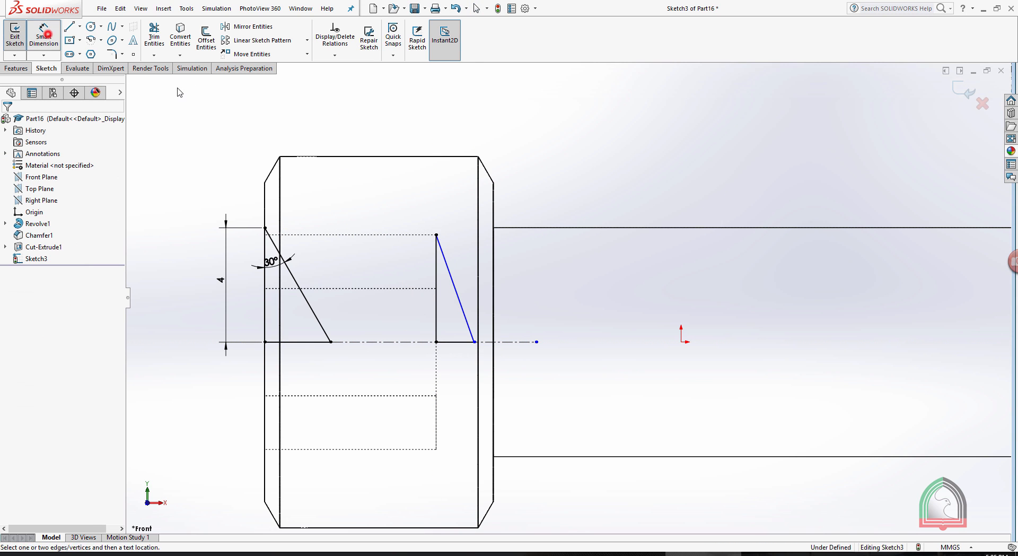
pyautogui.click(457, 293)
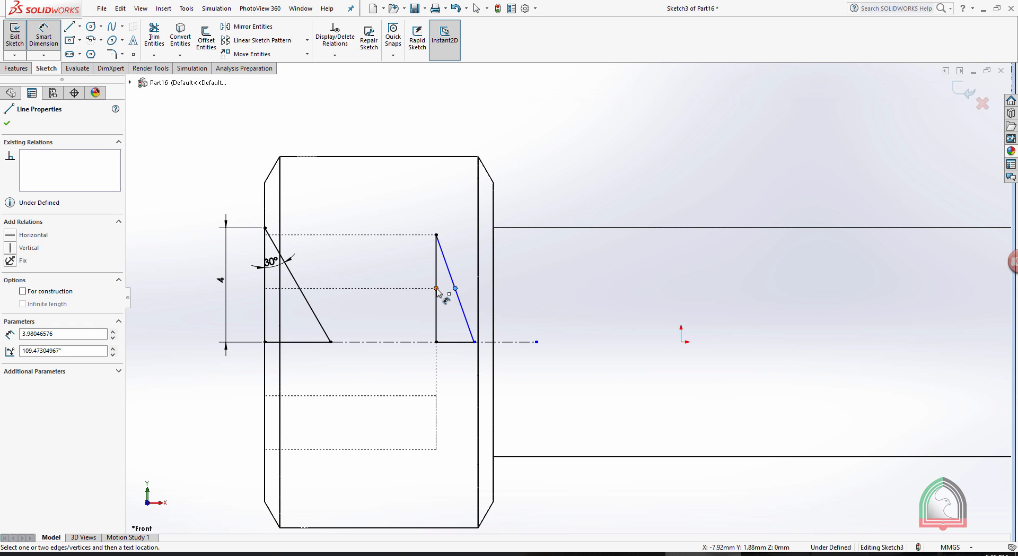
pyautogui.click(435, 301)
pyautogui.press('Escape')
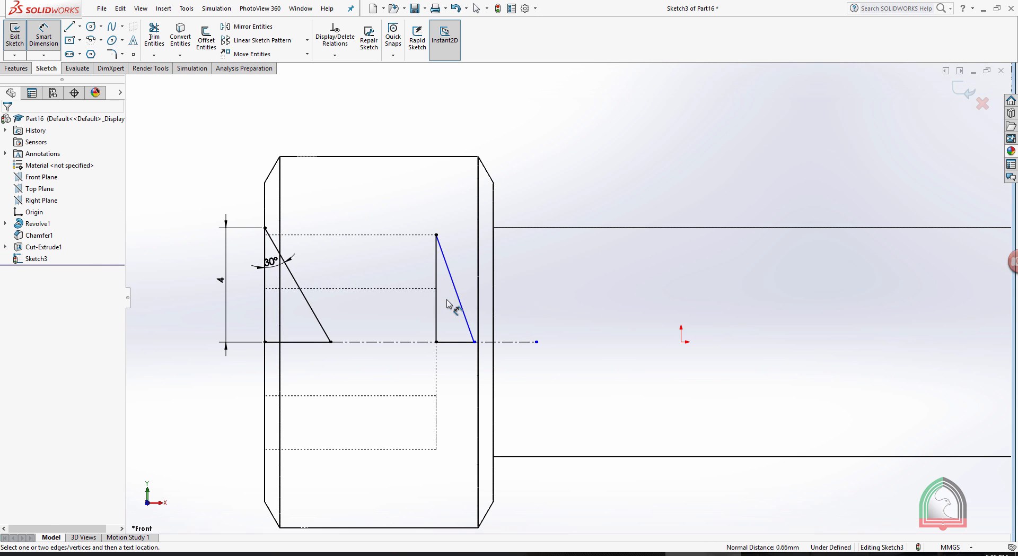
pyautogui.click(447, 273)
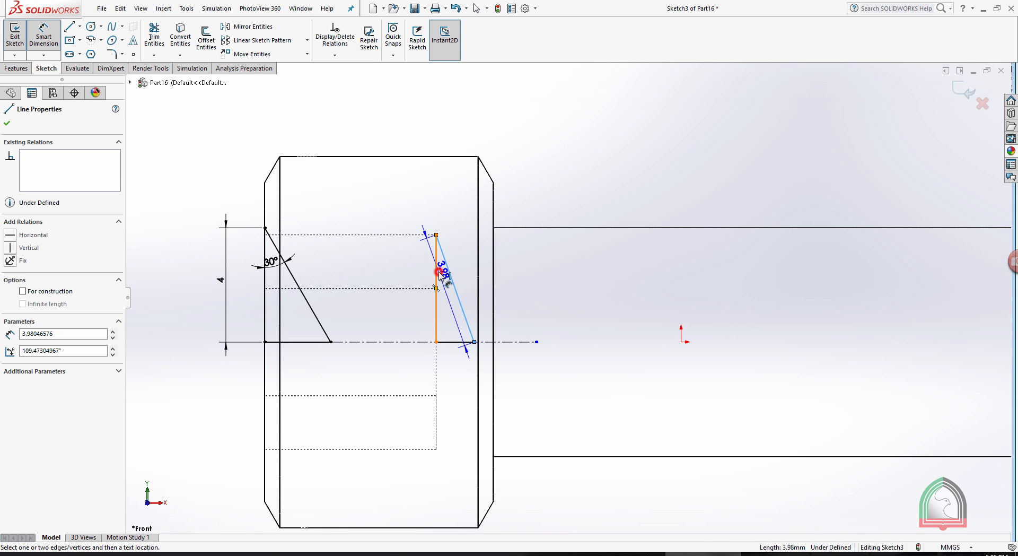
pyautogui.click(437, 274)
pyautogui.click(446, 276)
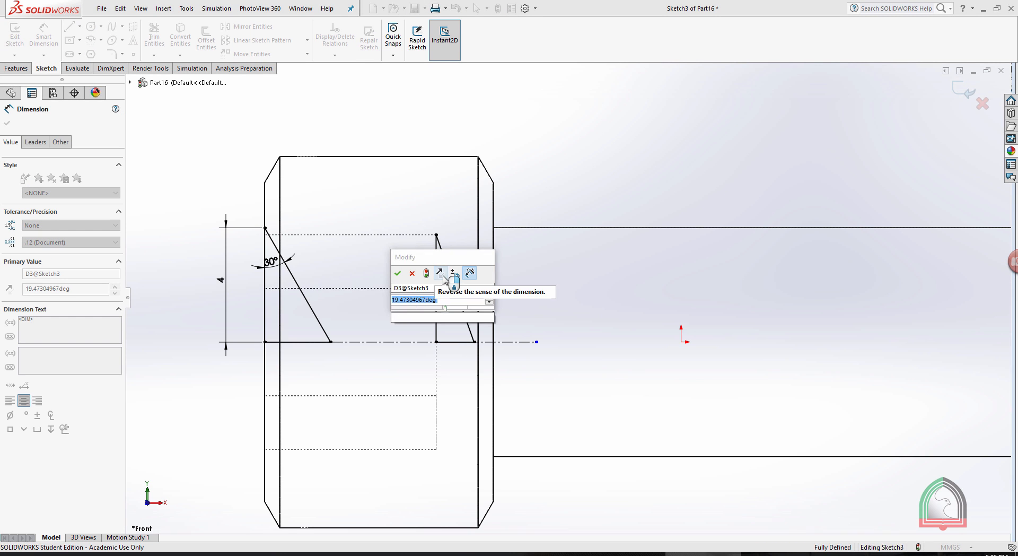
pyautogui.press('Return')
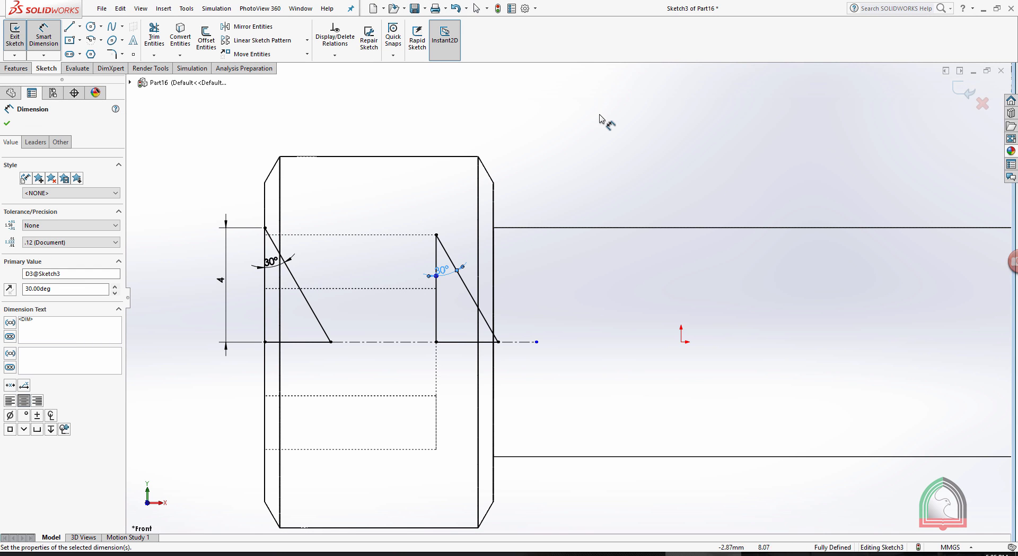
pyautogui.click(599, 117)
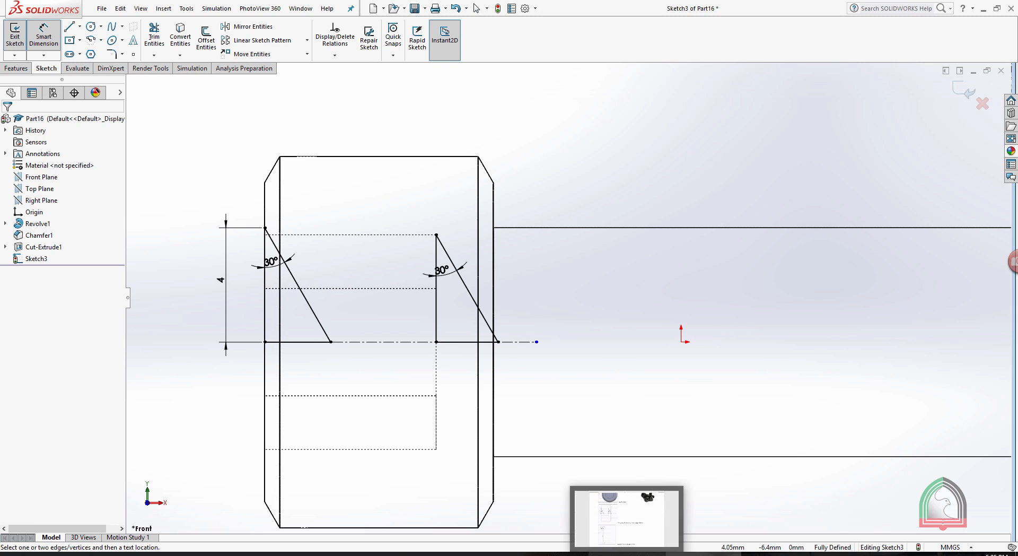
# Check the finished profiles against the exercise document and make a 360° revolved cut of both triangles about the centerline.
pyautogui.click(626, 553)
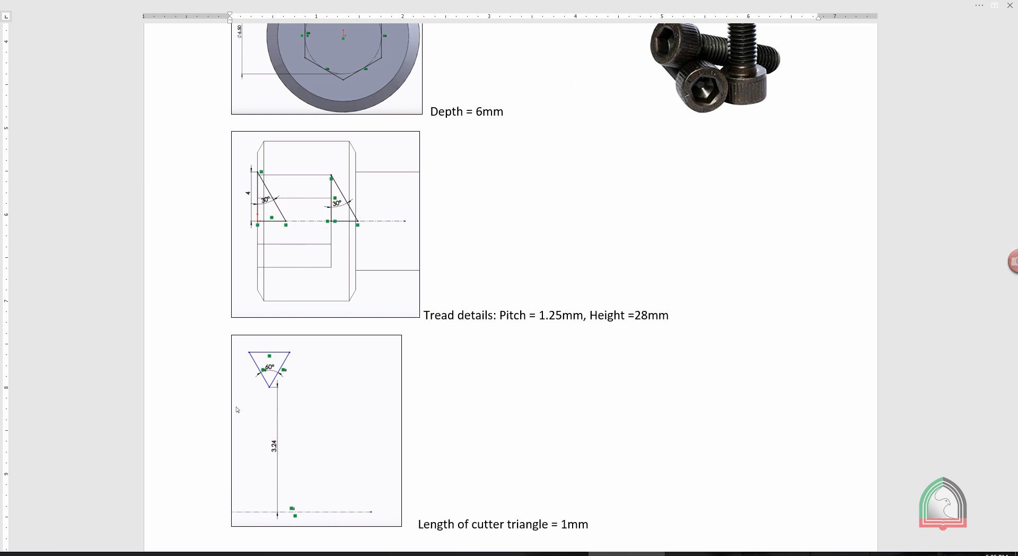
pyautogui.hotkey('alt', 'Tab')
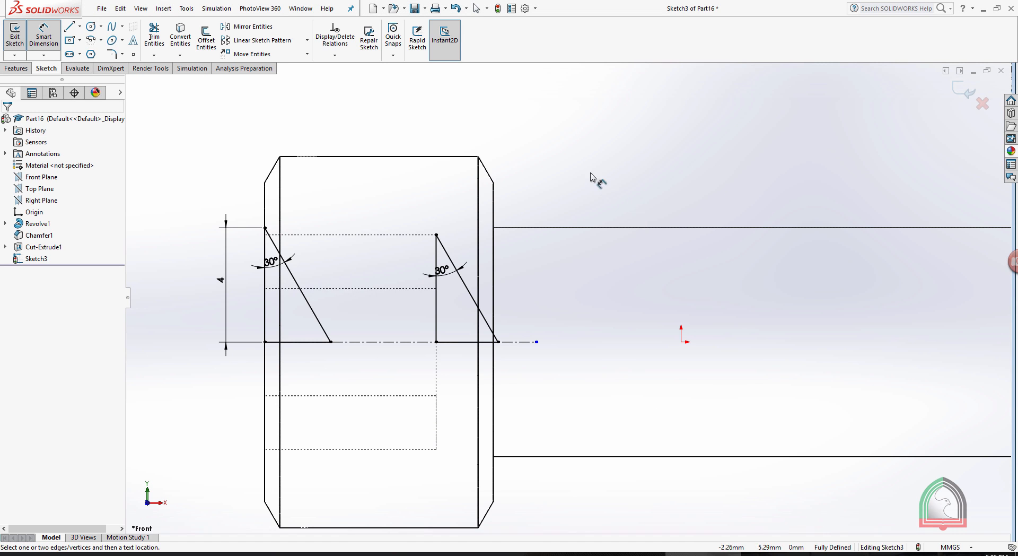
pyautogui.click(966, 95)
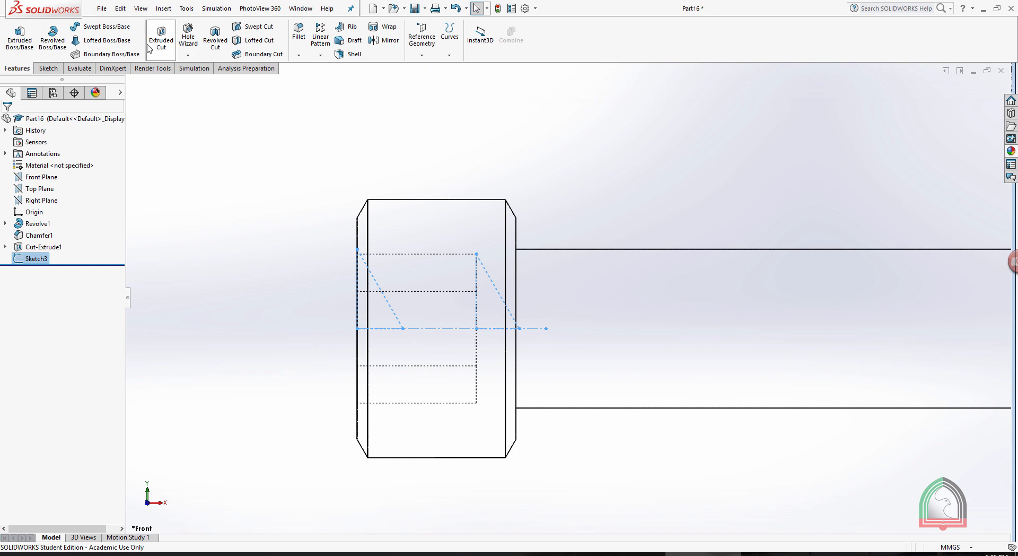
pyautogui.click(57, 43)
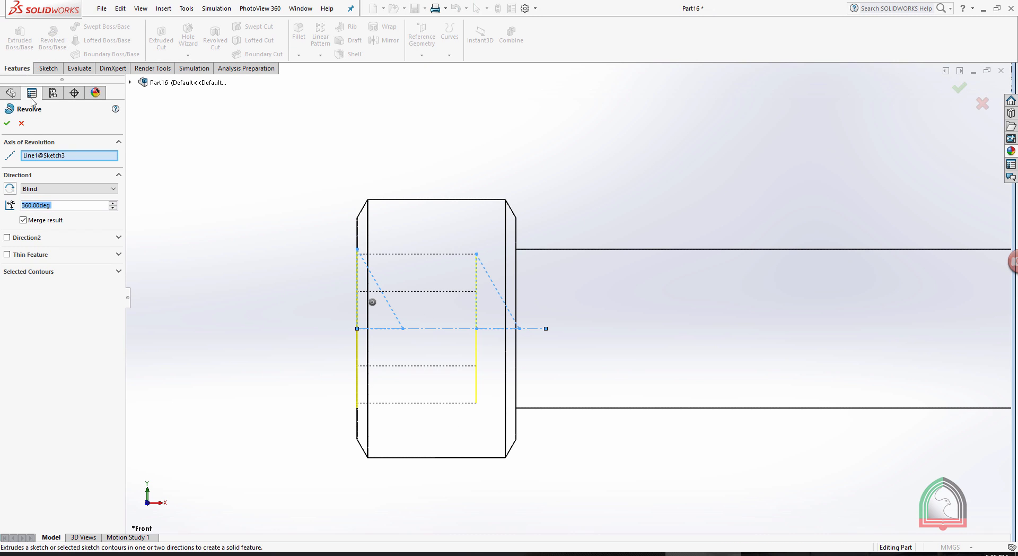
pyautogui.press('Escape')
pyautogui.click(214, 38)
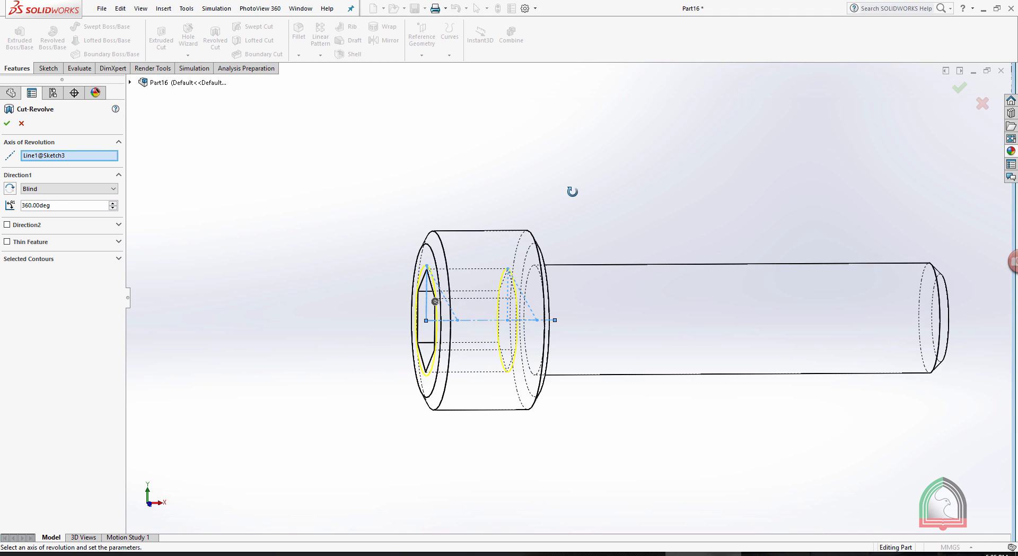
pyautogui.click(959, 87)
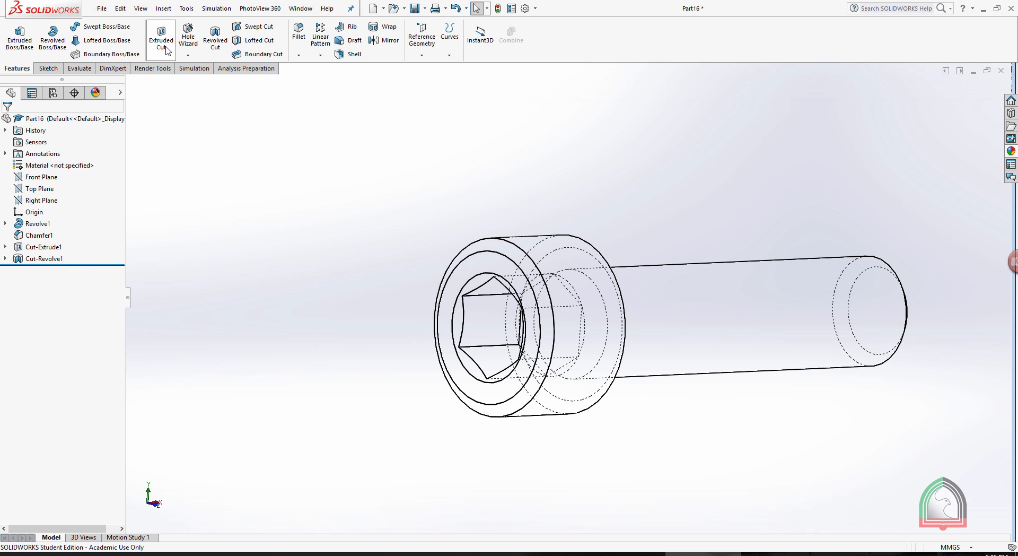
# Set the bolt's display style to Shaded With Edges and orbit to view the hex socket.
pyautogui.click(144, 9)
pyautogui.moveTo(159, 55)
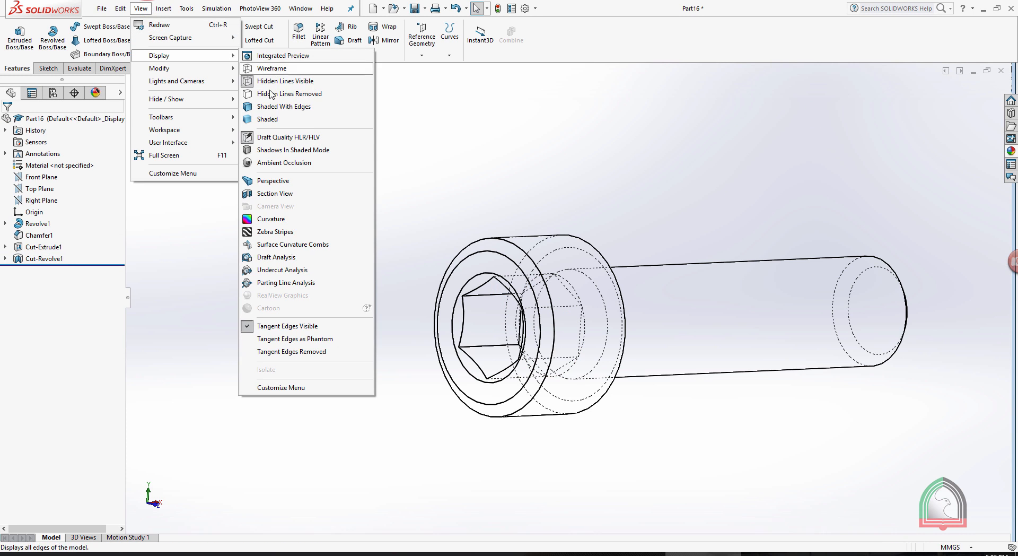
pyautogui.click(269, 107)
pyautogui.moveTo(638, 220); pyautogui.dragTo(753, 241, button='middle')
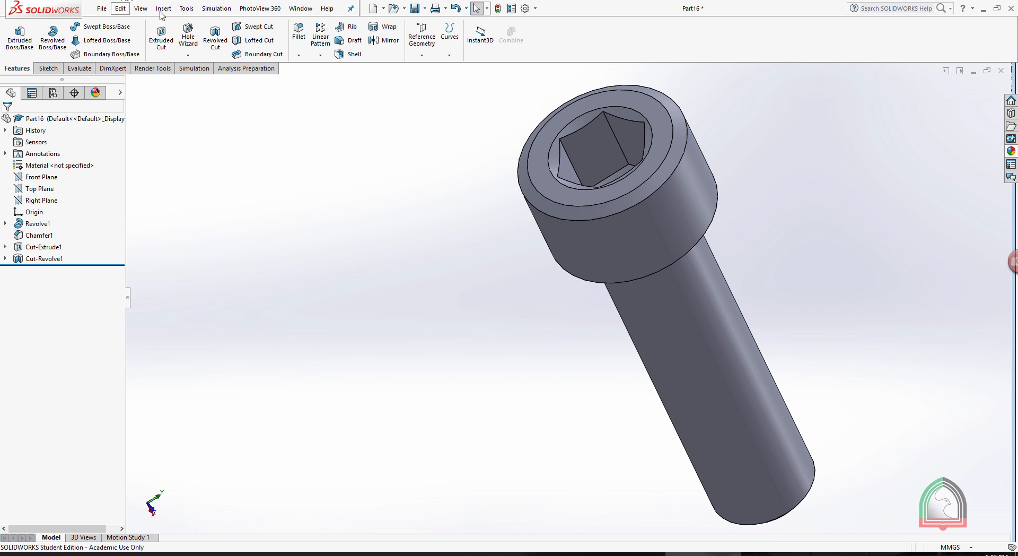
# Section the bolt through the Front Plane and examine the socket's conical floor and the chamfered socket opening.
pyautogui.click(141, 9)
pyautogui.moveTo(158, 56)
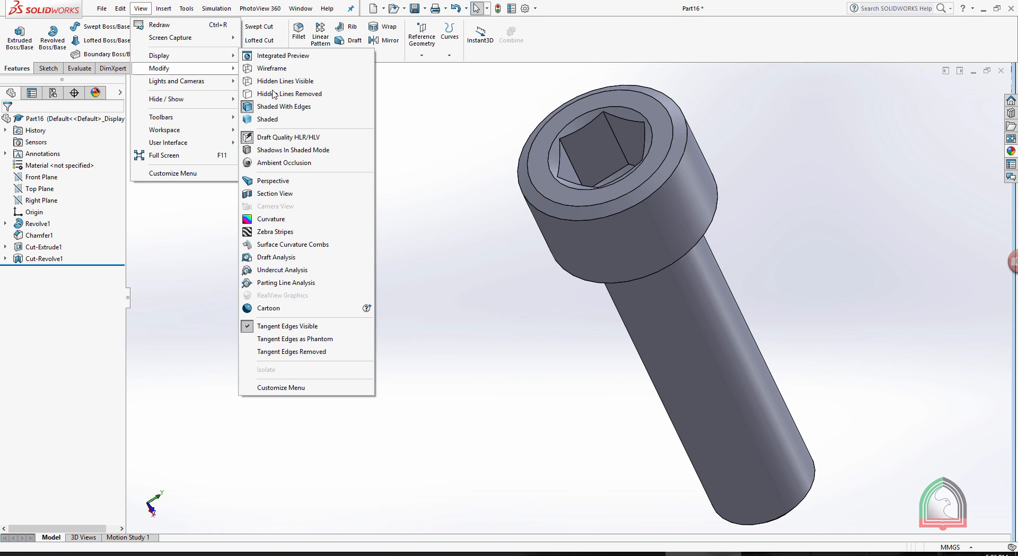
pyautogui.click(275, 194)
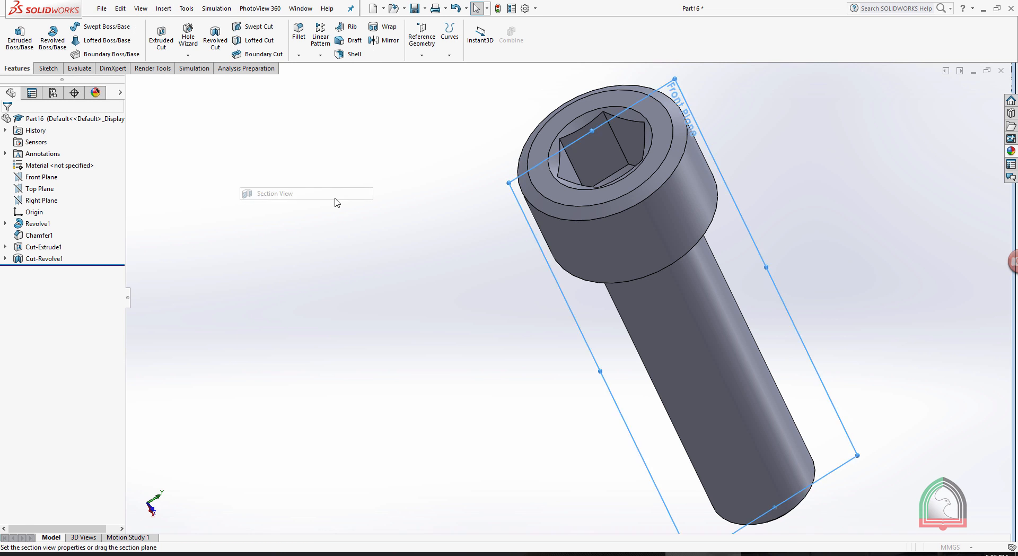
pyautogui.moveTo(775, 225); pyautogui.dragTo(772, 183, button='middle')
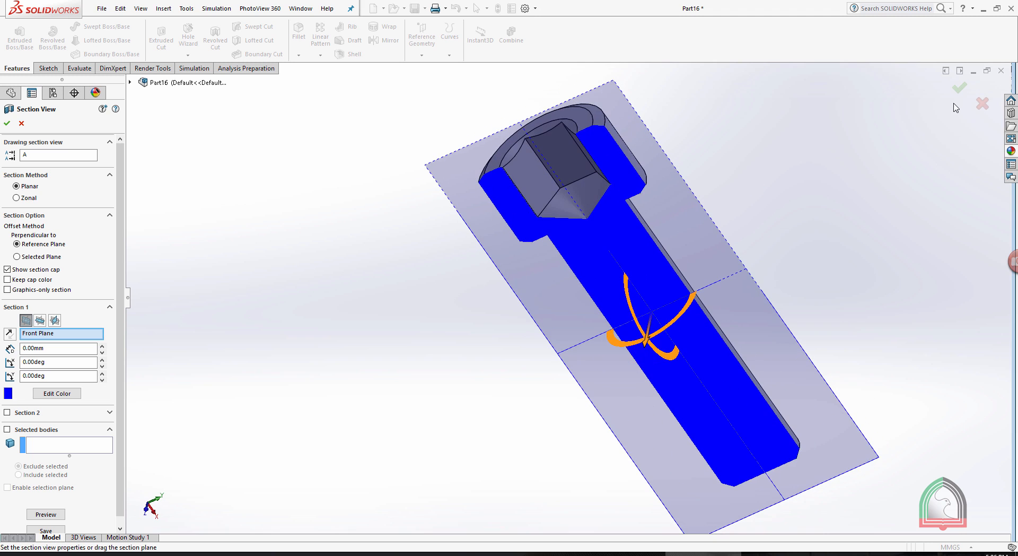
pyautogui.click(957, 89)
pyautogui.moveTo(797, 118); pyautogui.dragTo(566, 143, button='middle')
pyautogui.moveTo(673, 157); pyautogui.dragTo(721, 223, button='middle')
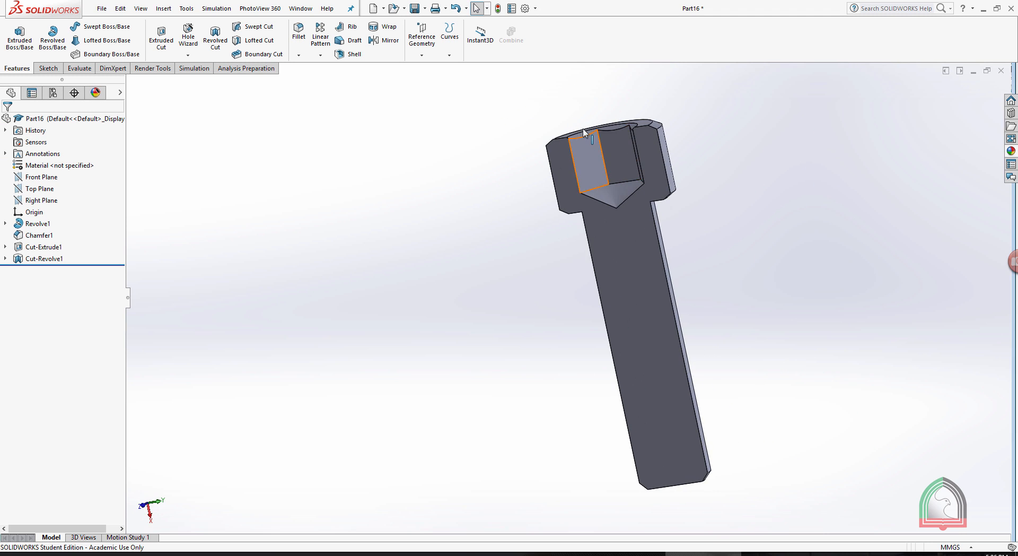
pyautogui.scroll(-5, 690, 232)
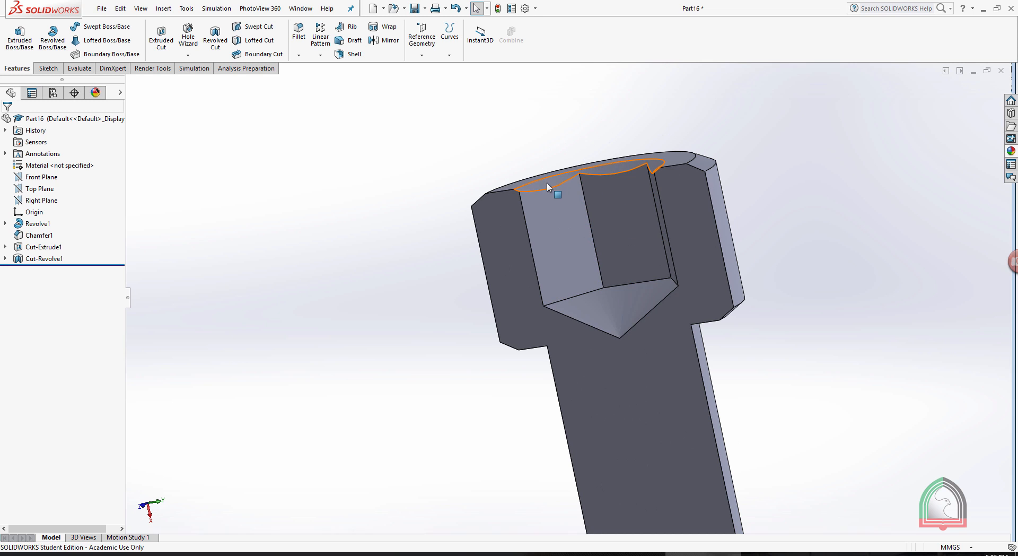
pyautogui.scroll(3, 381, 125)
# Turn off the section view and view the whole bolt from its shank end.
pyautogui.click(142, 9)
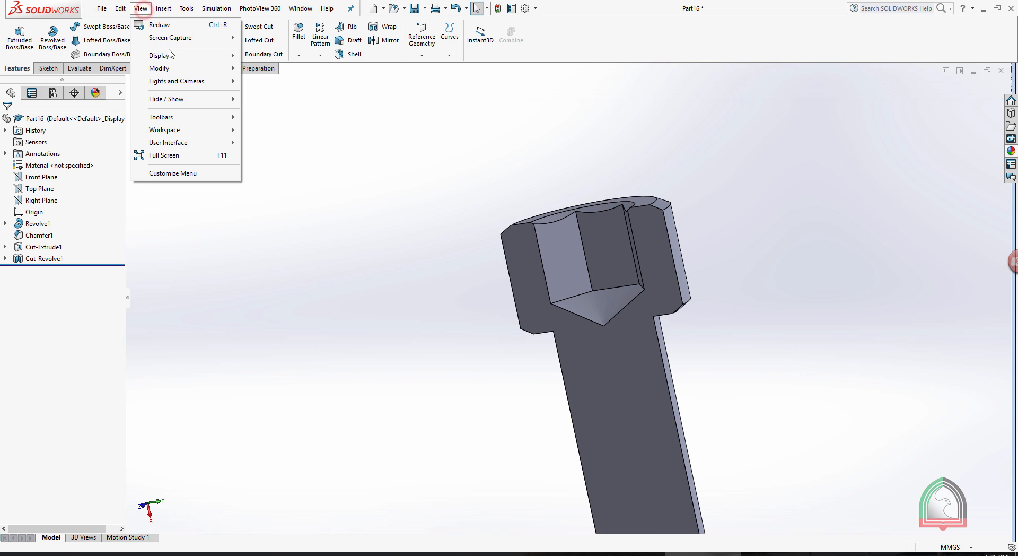
pyautogui.moveTo(202, 55)
pyautogui.click(274, 194)
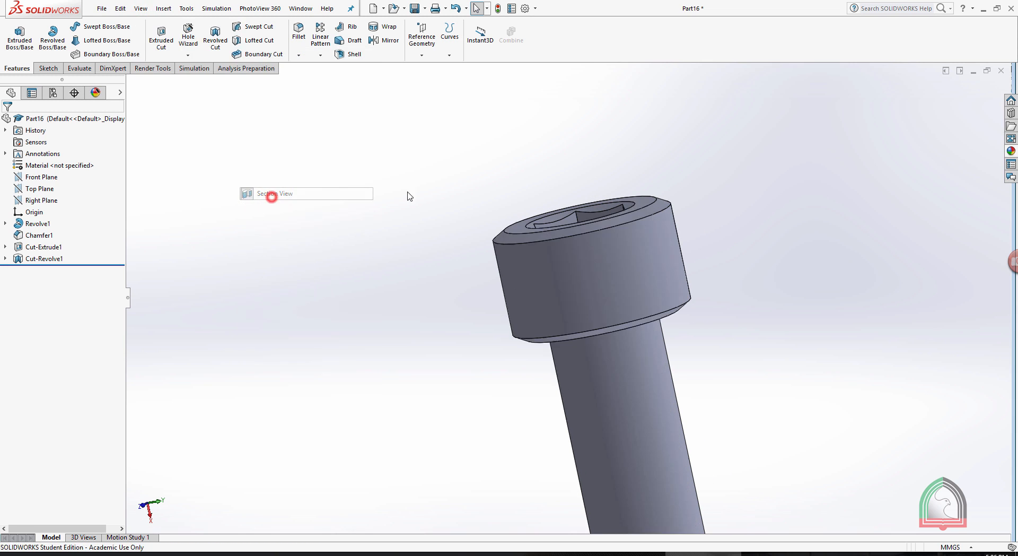
pyautogui.scroll(5, 557, 164)
pyautogui.moveTo(557, 164); pyautogui.dragTo(533, 403, button='middle')
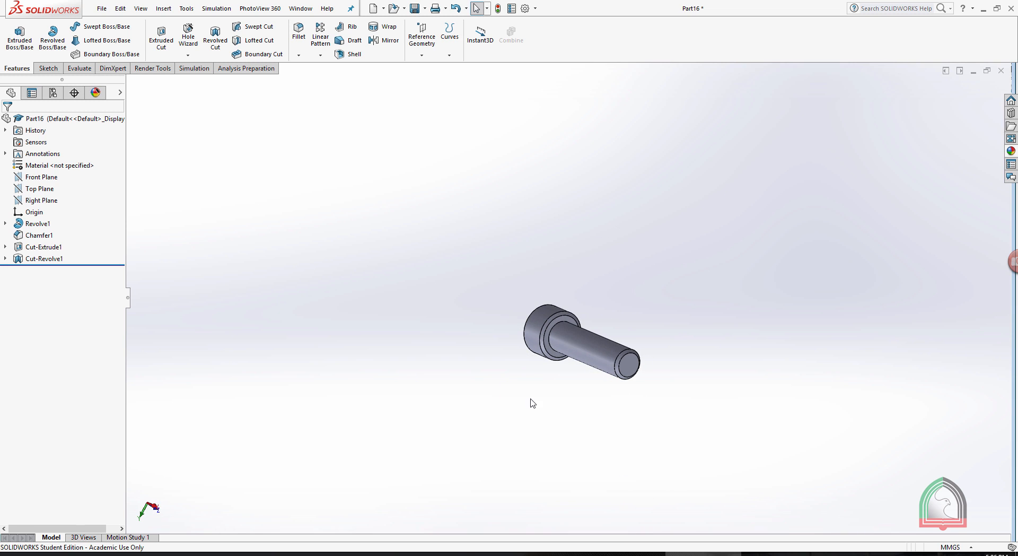
pyautogui.scroll(3, 596, 377)
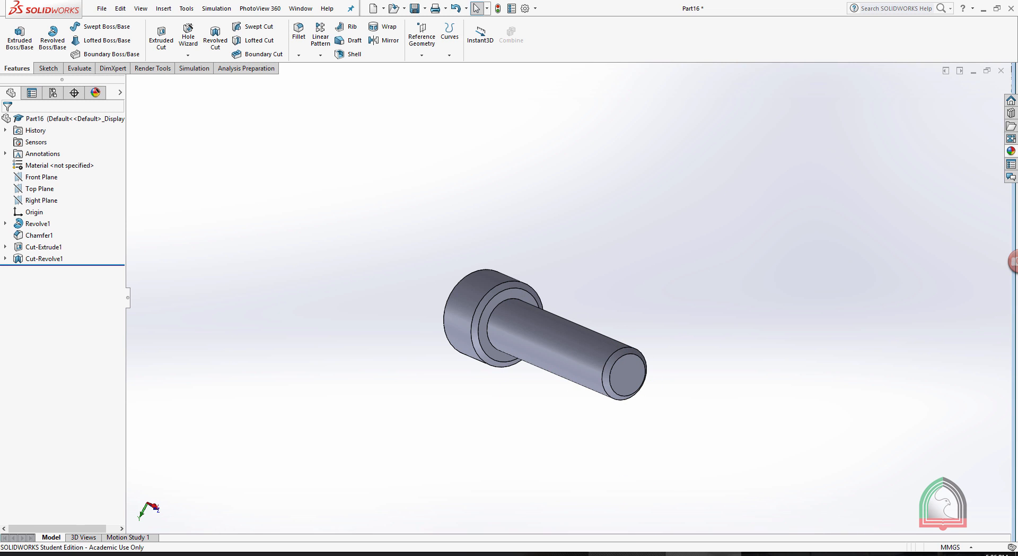
# Consult the thread details in the exercise document and start a sketch on the flat end face of the bolt's shank.
pyautogui.click(629, 554)
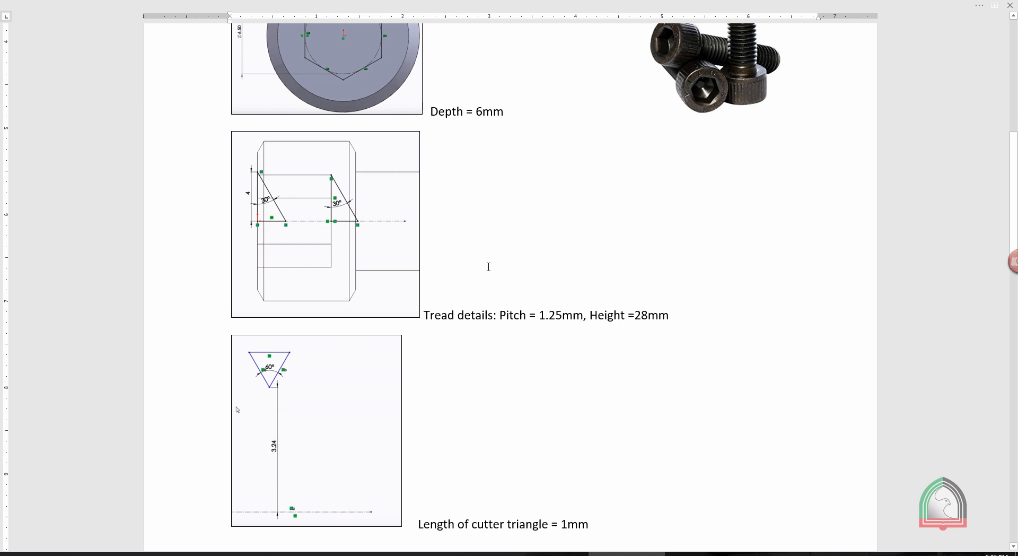
pyautogui.scroll(-2, 488, 266)
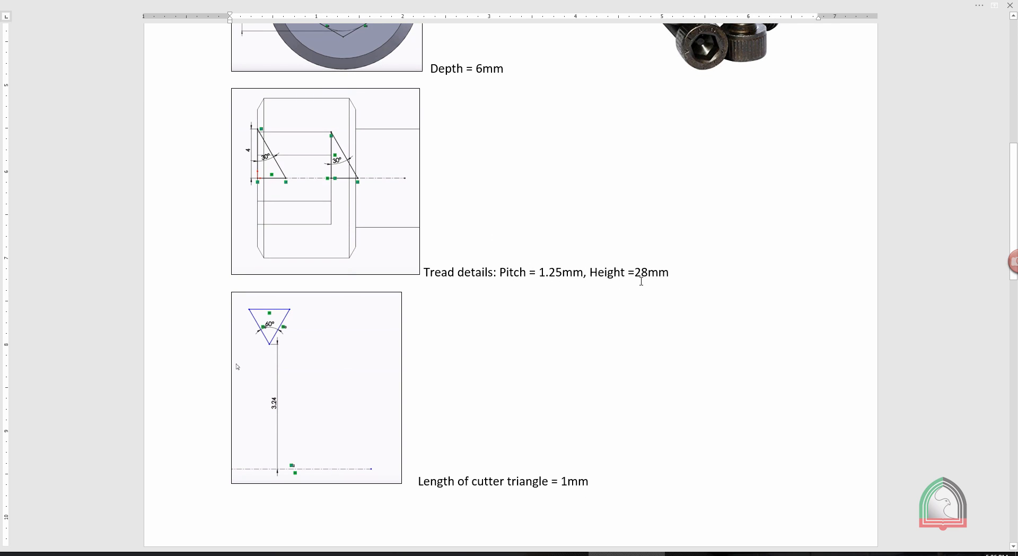
pyautogui.click(703, 553)
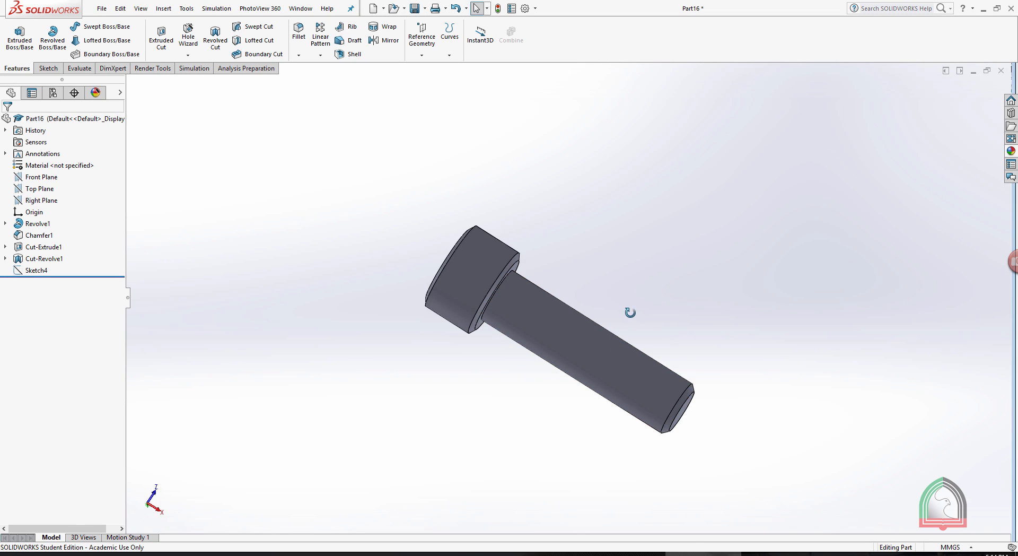
pyautogui.moveTo(629, 312); pyautogui.dragTo(616, 300, button='middle')
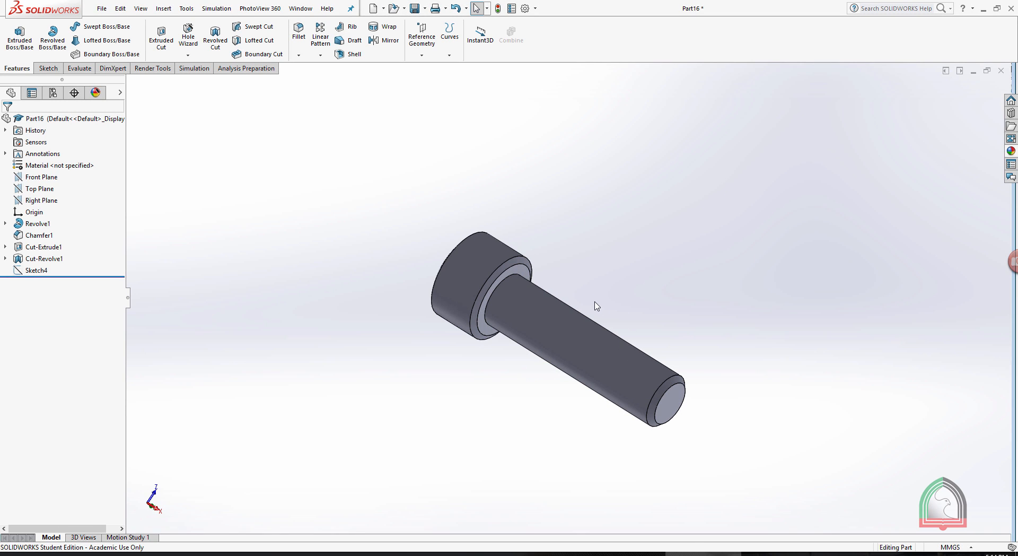
pyautogui.scroll(-3, 542, 316)
pyautogui.moveTo(543, 315); pyautogui.dragTo(660, 280, button='middle')
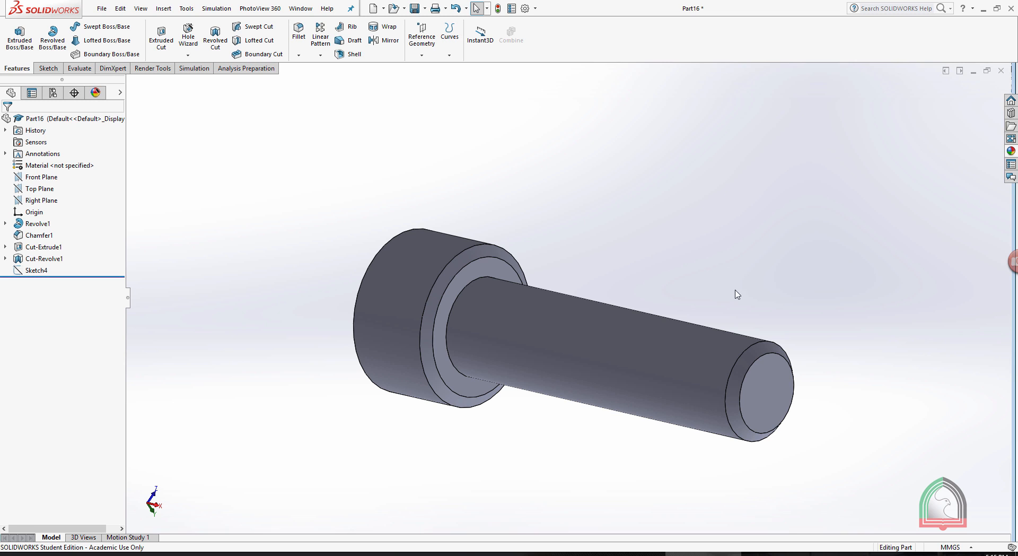
pyautogui.click(756, 382)
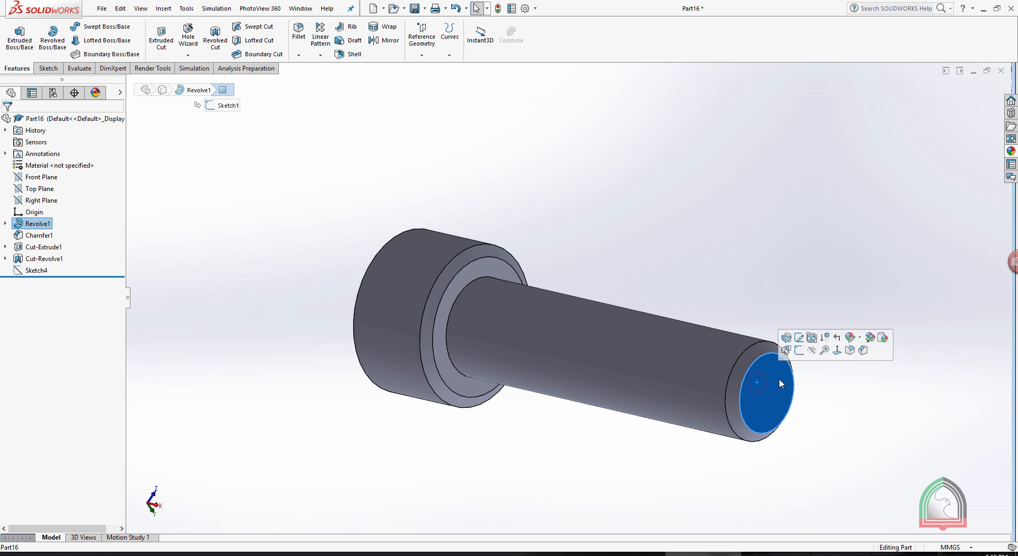
pyautogui.click(799, 350)
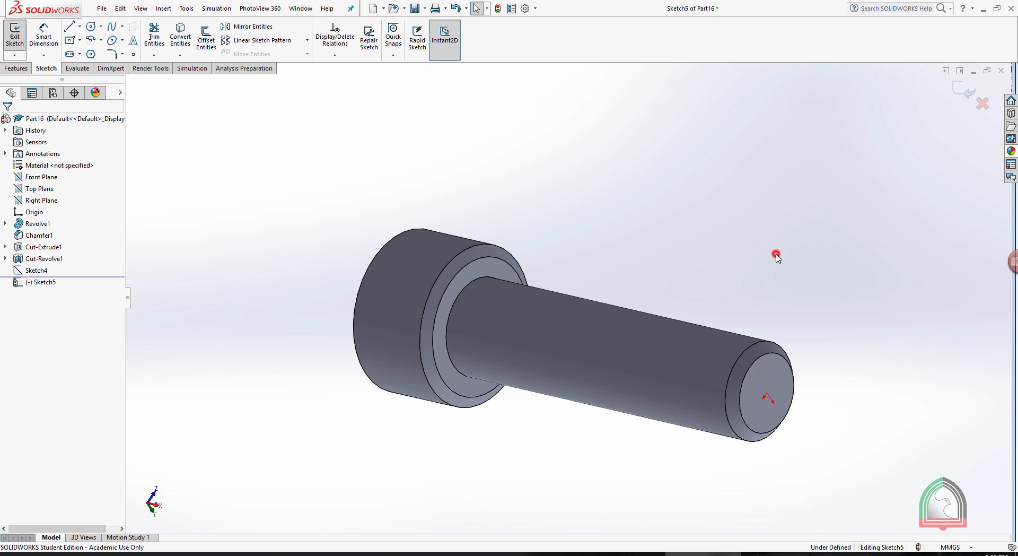
# Convert the outer circular edge of the shank's end chamfer into the sketch as a circle.
pyautogui.scroll(-2, 816, 363)
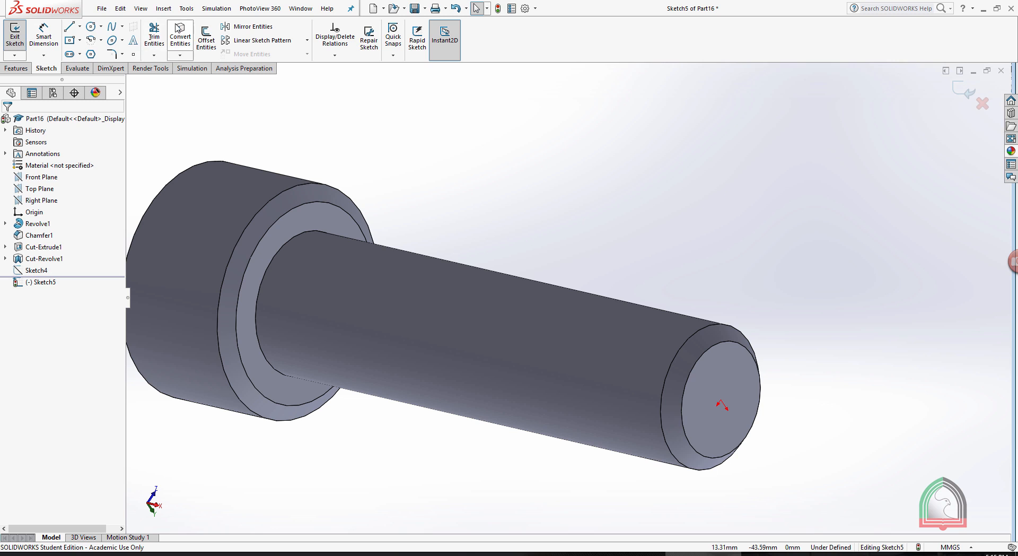
pyautogui.click(180, 37)
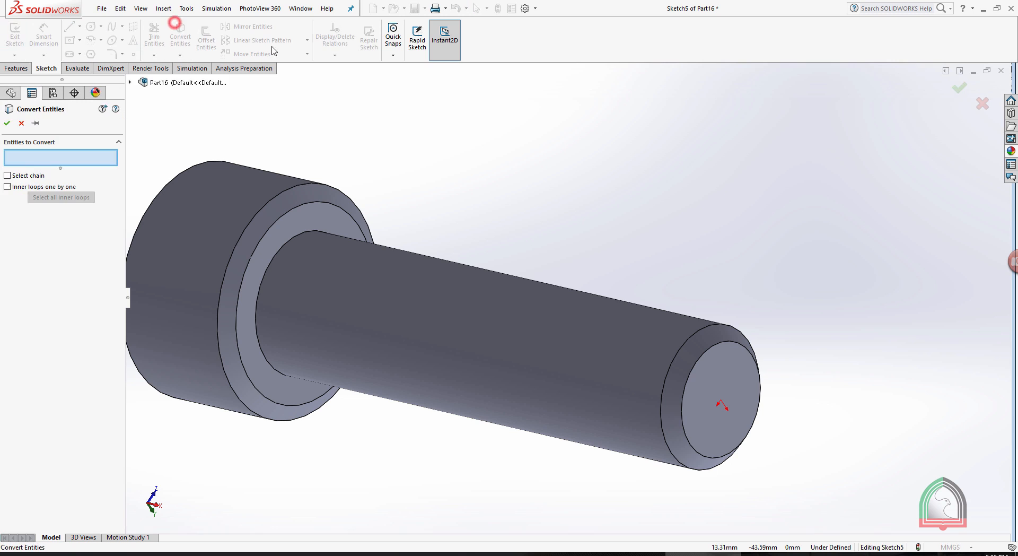
pyautogui.click(715, 328)
pyautogui.click(7, 123)
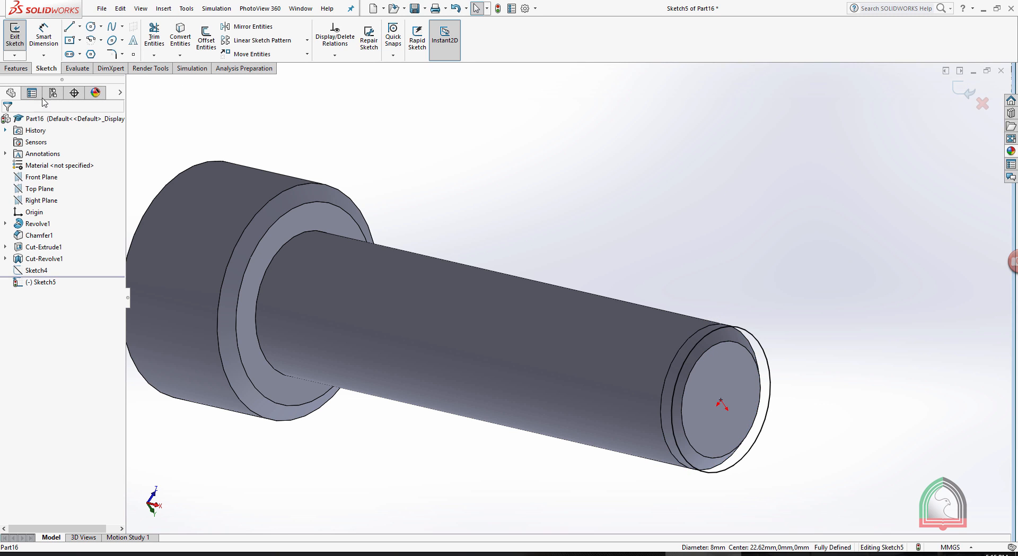
pyautogui.moveTo(793, 239); pyautogui.dragTo(773, 269, button='middle')
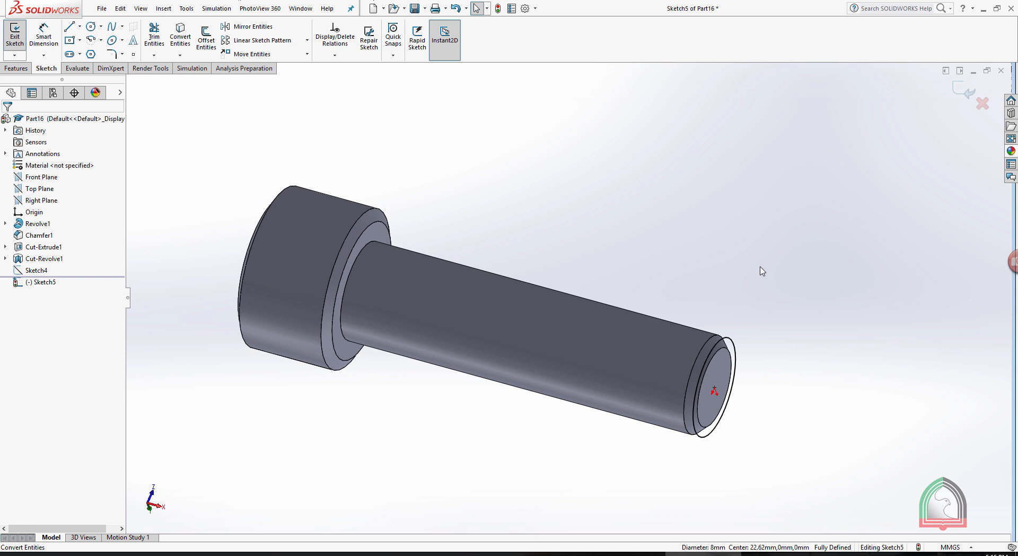
# Close the circle sketch, start a variable-pitch helix from it, and check the thread's pitch and height in the exercise document.
pyautogui.click(964, 92)
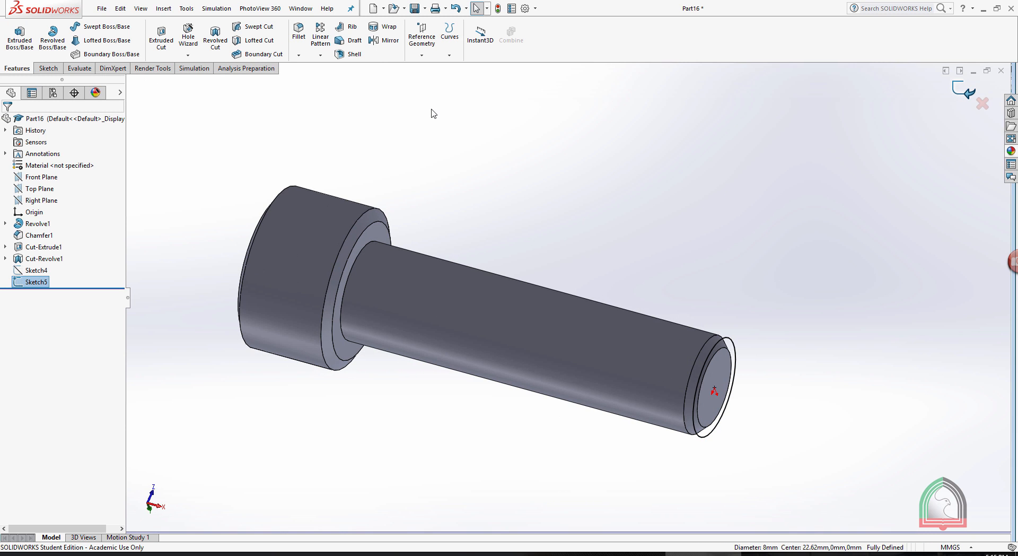
pyautogui.click(447, 48)
pyautogui.click(477, 138)
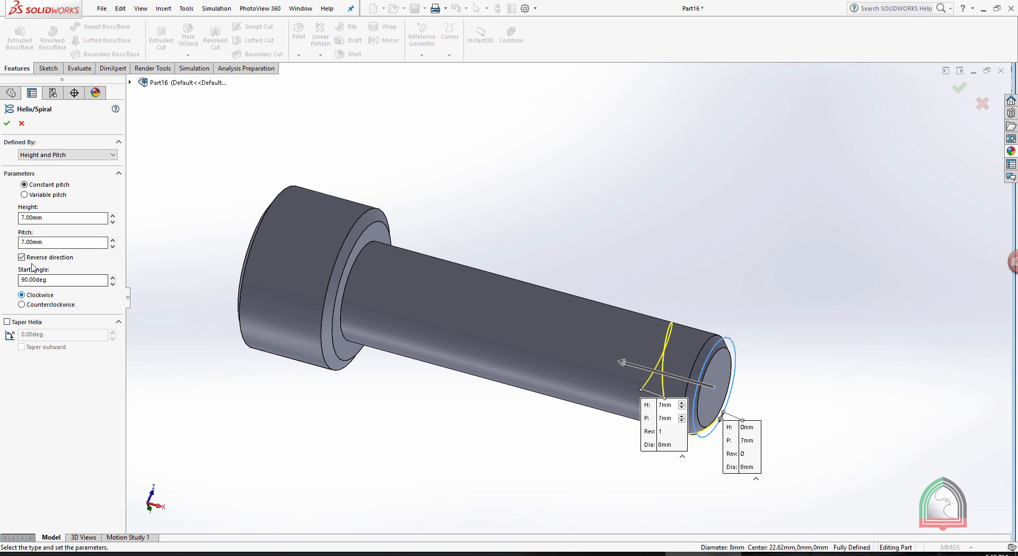
pyautogui.click(24, 195)
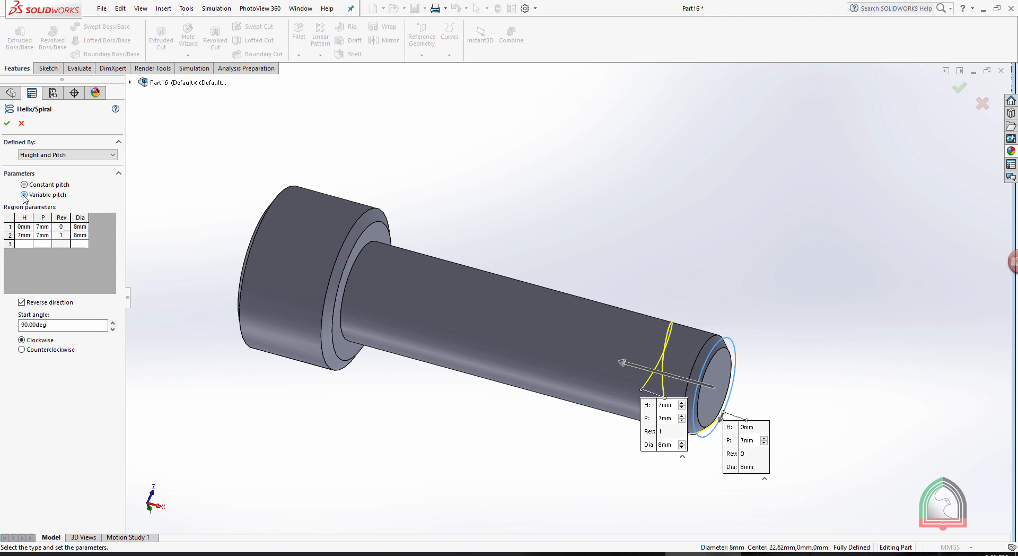
pyautogui.click(626, 553)
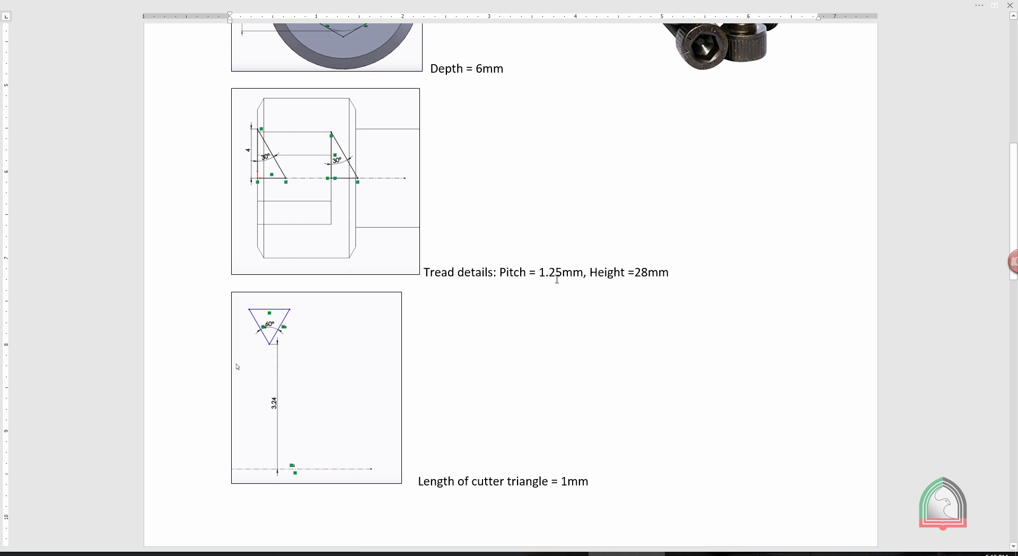
pyautogui.click(689, 553)
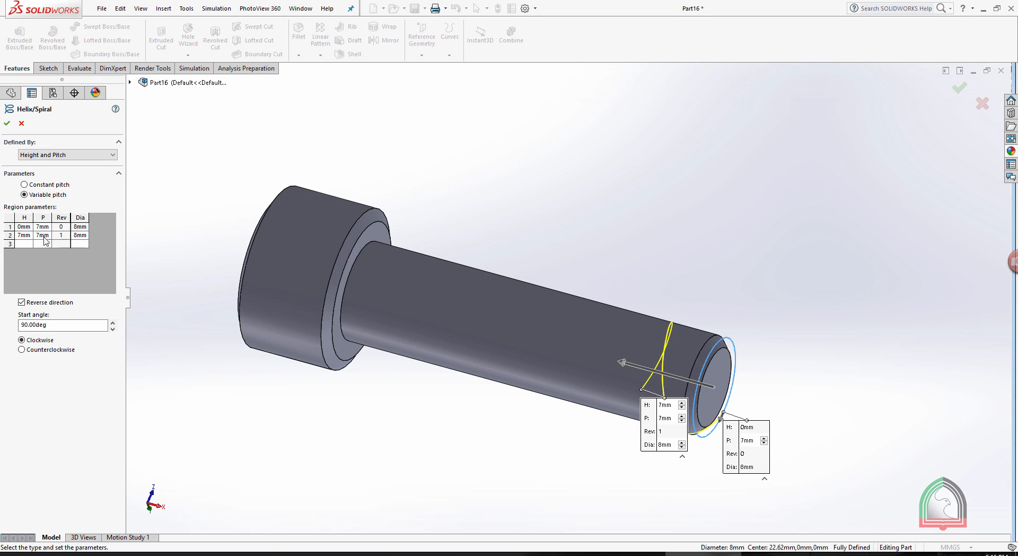
# Set the helix's starting pitch to 1.25 mm and its second region to 28 mm height with 1.25 mm pitch.
pyautogui.click(46, 227)
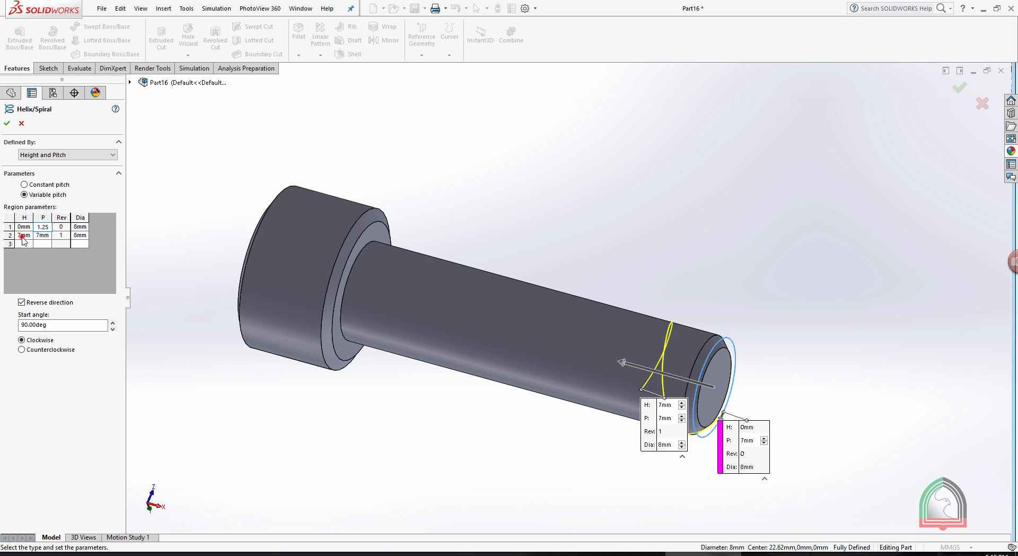
pyautogui.click(23, 236)
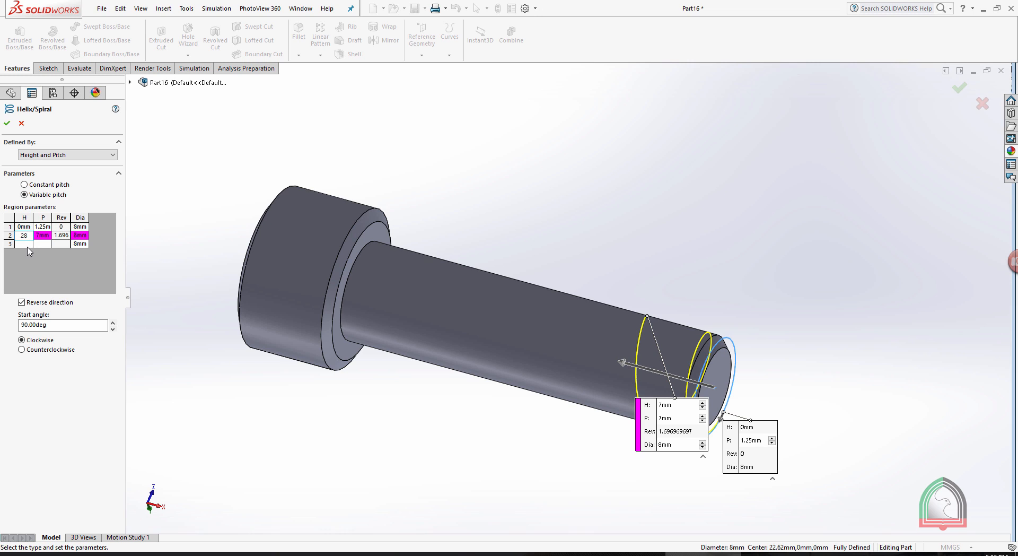
pyautogui.press('Return')
pyautogui.click(46, 238)
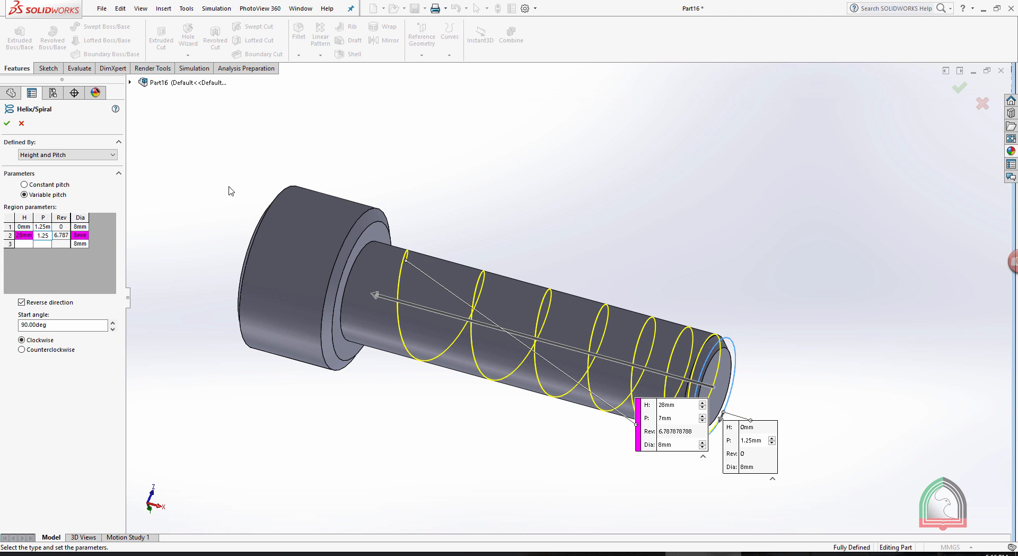
pyautogui.press('Return')
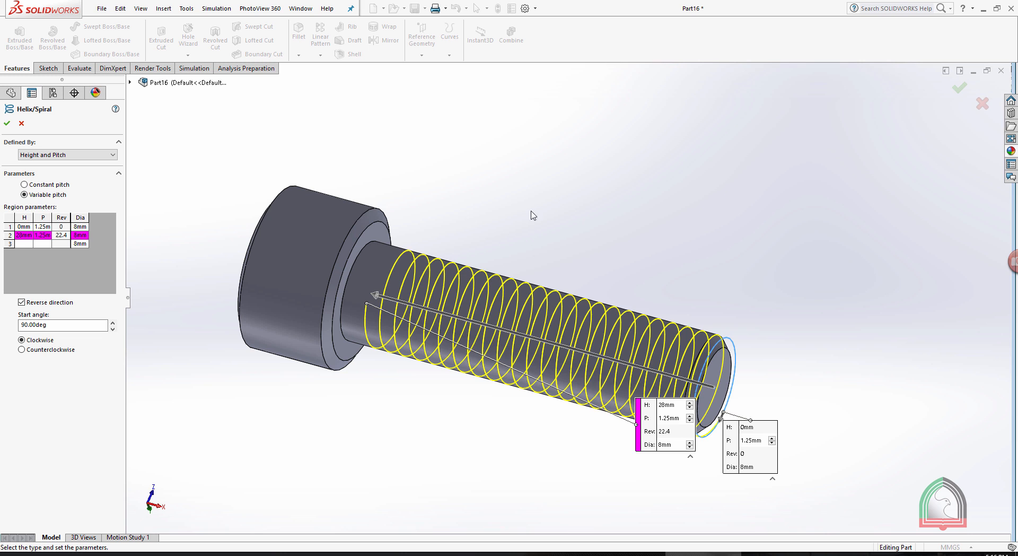
# Add a third helix region at 30 mm height with 1.25 mm pitch and 16 mm diameter, and accept the helix.
pyautogui.moveTo(533, 215); pyautogui.dragTo(542, 180, button='middle')
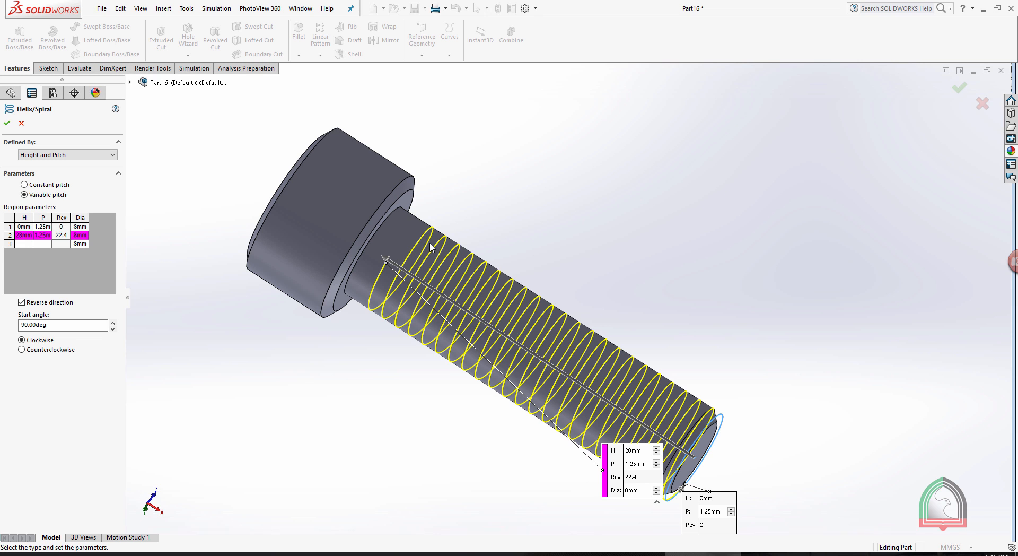
pyautogui.scroll(-3, 435, 264)
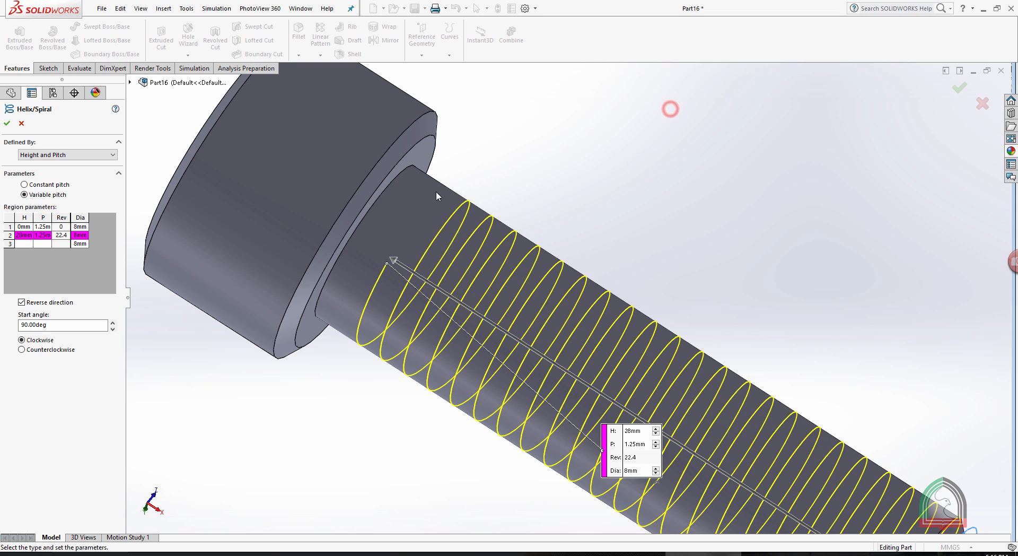
pyautogui.click(19, 244)
pyautogui.click(41, 244)
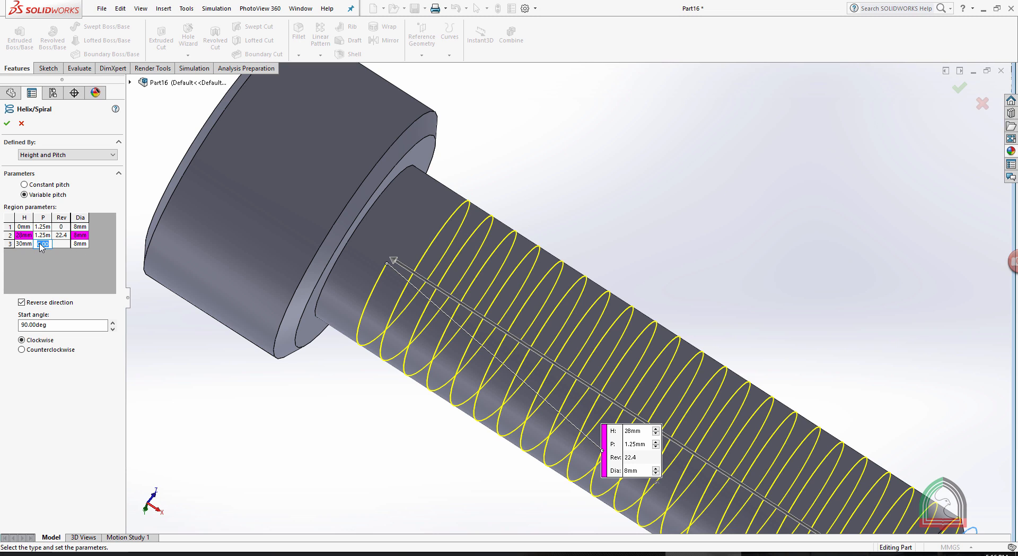
pyautogui.write('1.25')
pyautogui.click(148, 310)
pyautogui.click(80, 243)
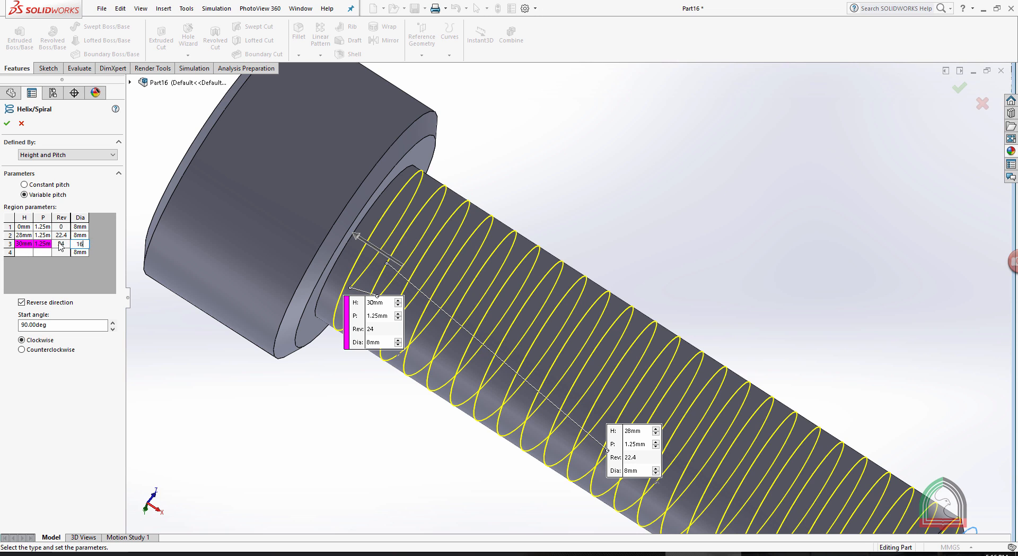
pyautogui.write('16')
pyautogui.press('Return')
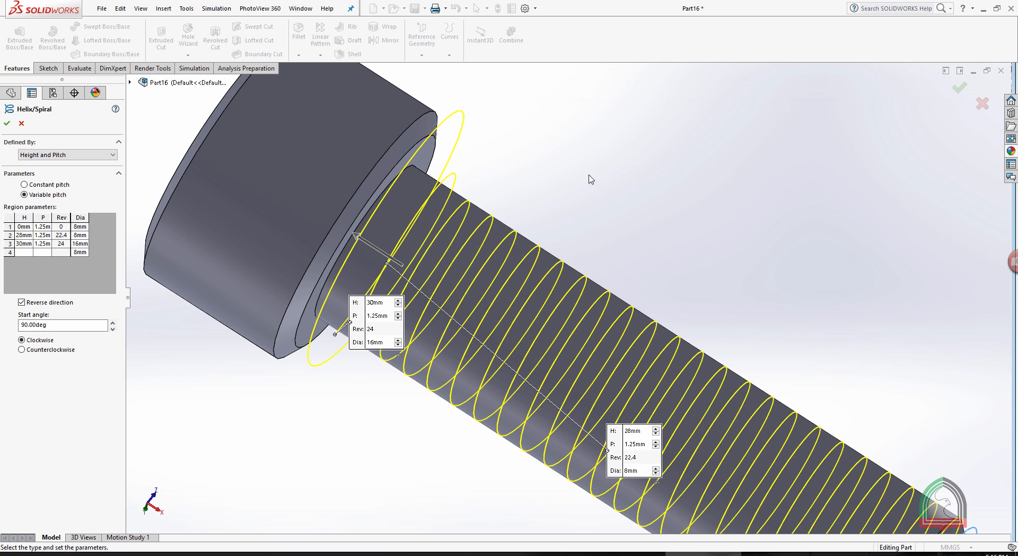
pyautogui.press('f')
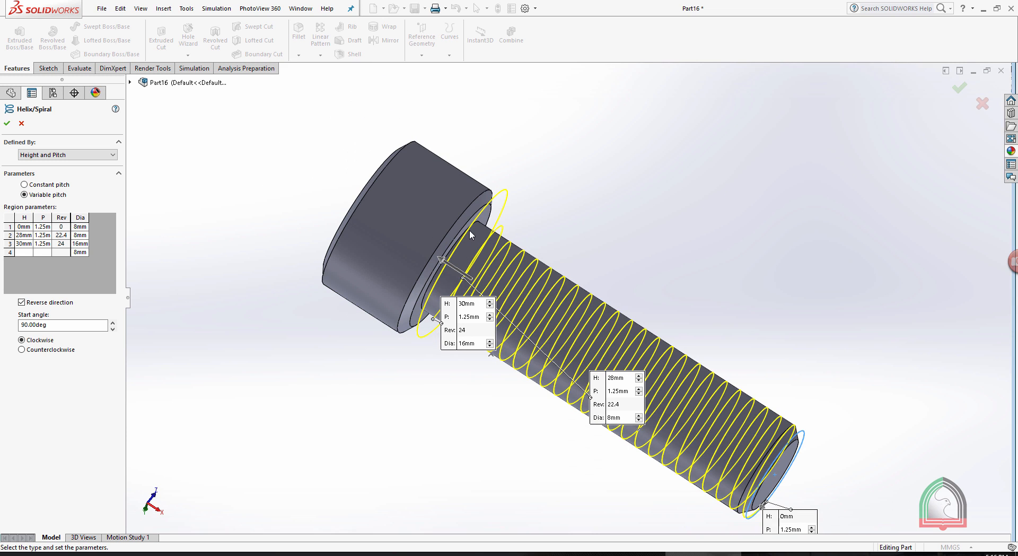
pyautogui.moveTo(618, 218); pyautogui.dragTo(588, 219, button='middle')
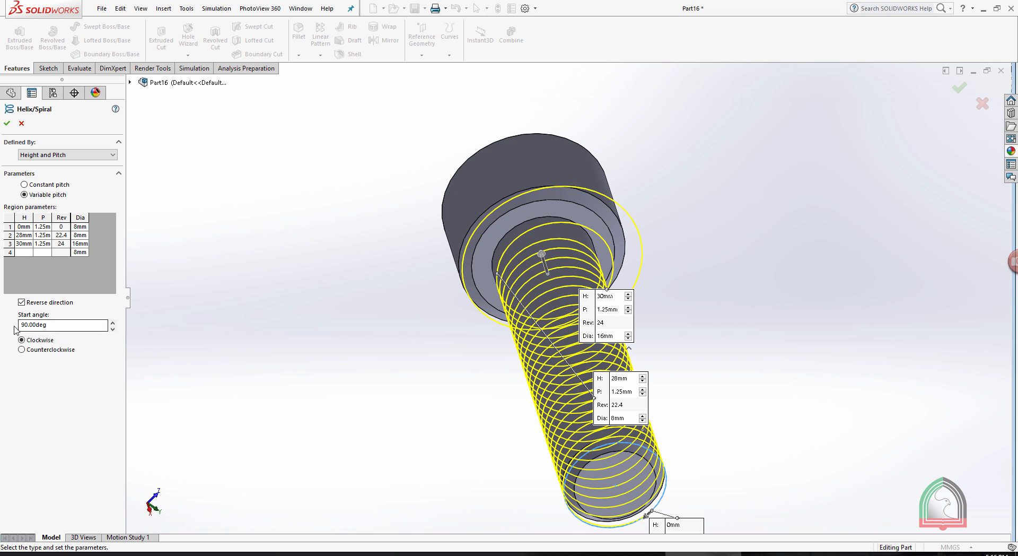
pyautogui.click(6, 123)
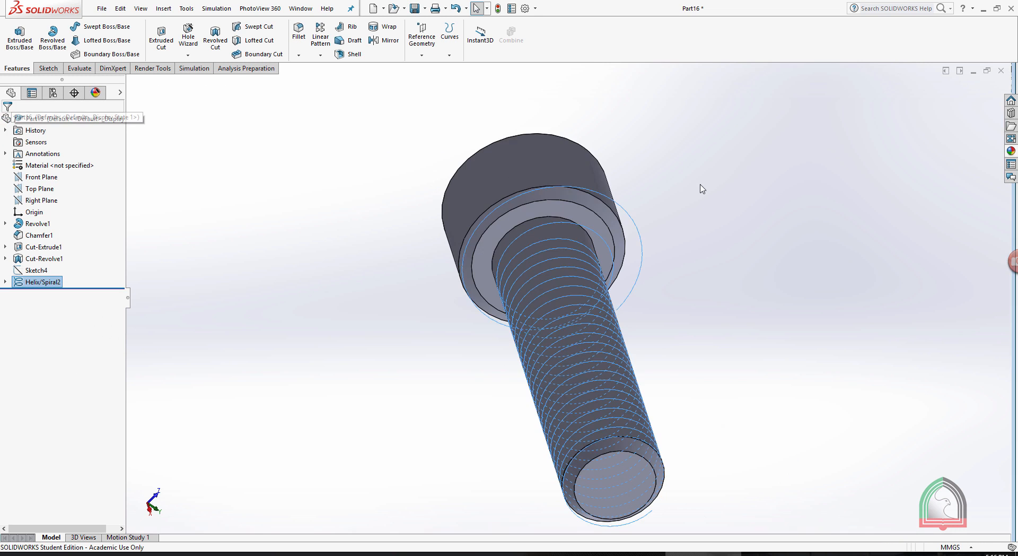
pyautogui.click(714, 177)
pyautogui.moveTo(681, 190)
pyautogui.mouseDown(button='middle')
pyautogui.moveTo(752, 157)
pyautogui.moveTo(684, 197)
pyautogui.mouseUp(button='middle')
pyautogui.scroll(5, 684, 197)
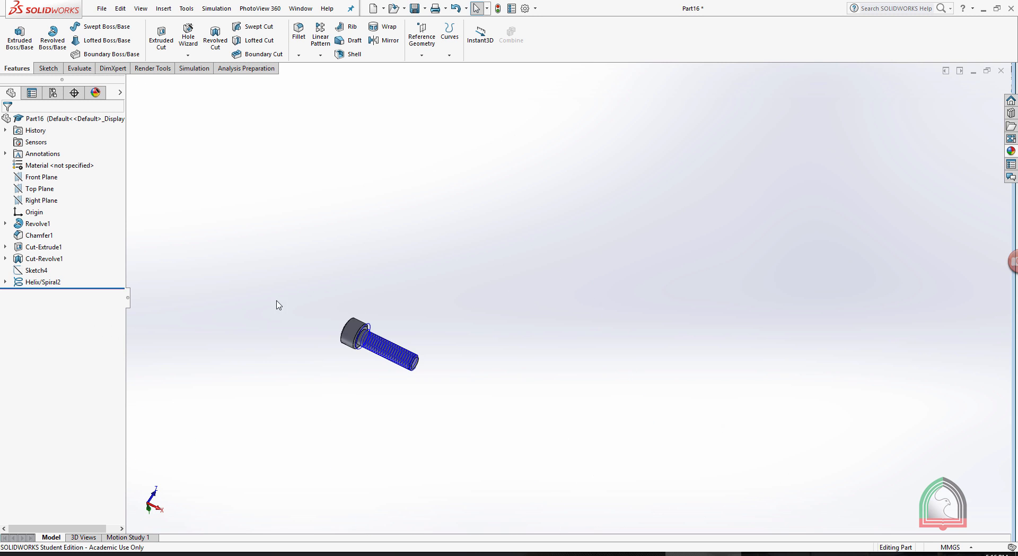
pyautogui.scroll(-10, 403, 324)
pyautogui.scroll(3, 784, 311)
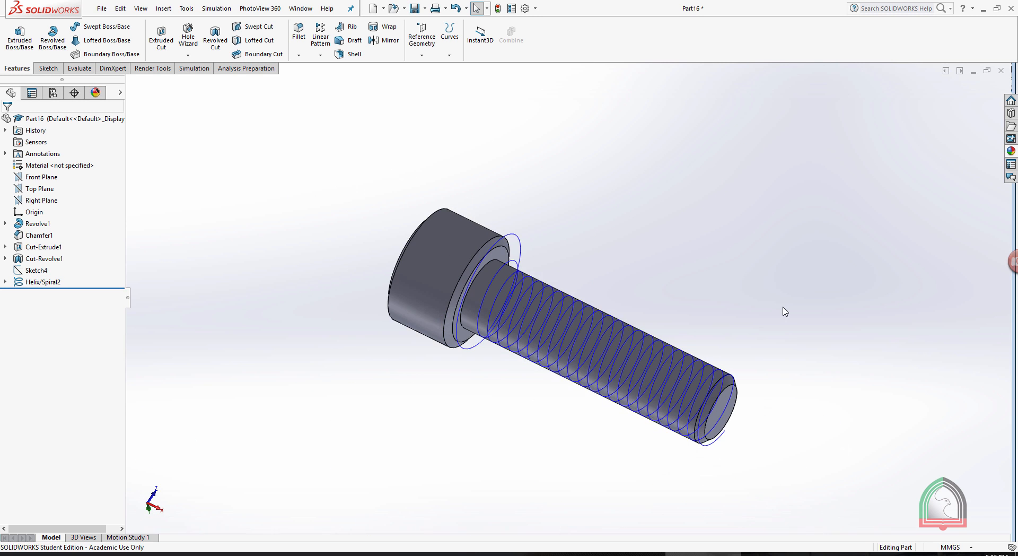
pyautogui.moveTo(617, 302); pyautogui.dragTo(600, 390, button='middle')
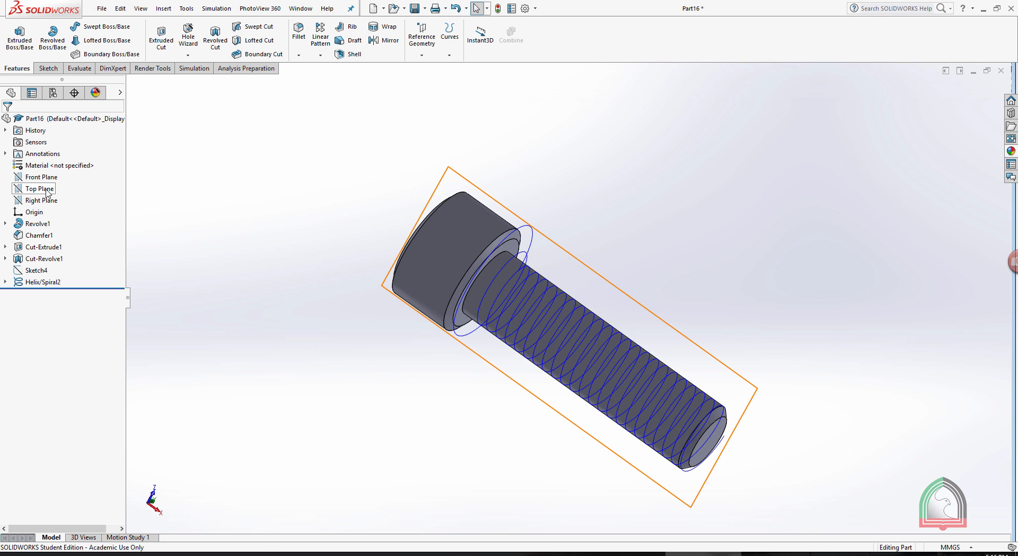
# Start a sketch on the Front Plane, face it squarely near the shank's end, and consult the cutter triangle in the exercise document.
pyautogui.click(45, 178)
pyautogui.click(53, 163)
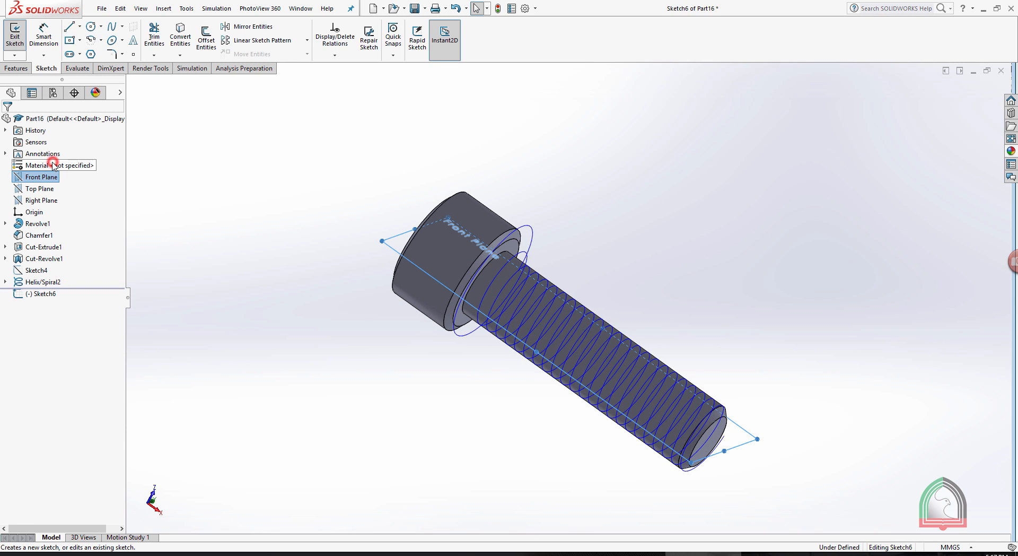
pyautogui.press('space')
pyautogui.click(99, 181)
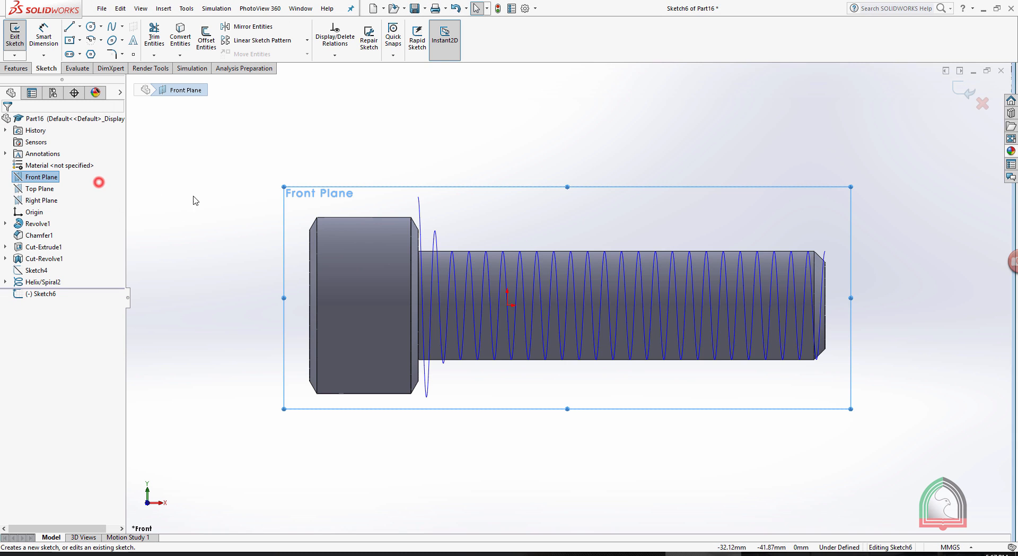
pyautogui.scroll(-2, 771, 288)
pyautogui.scroll(-2, 832, 291)
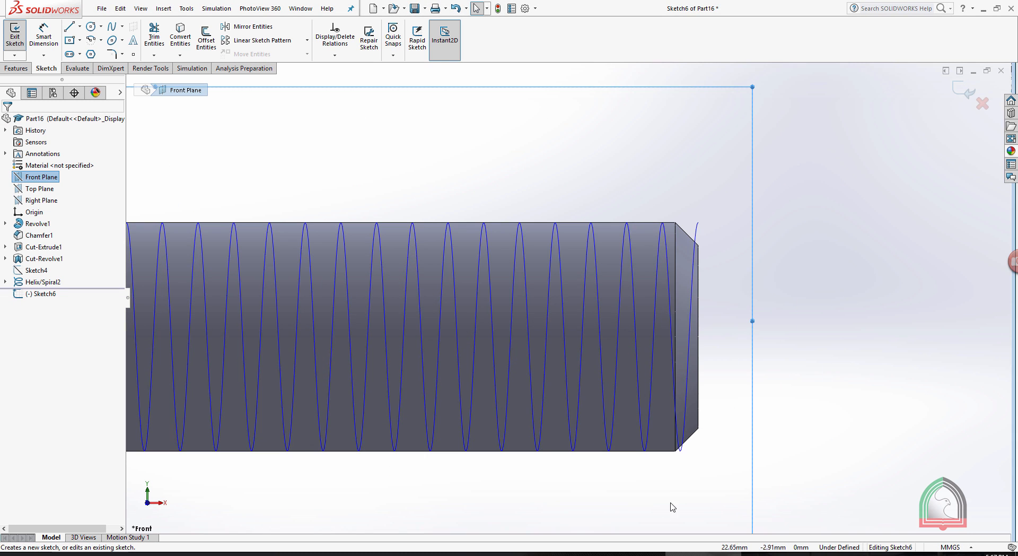
pyautogui.click(627, 553)
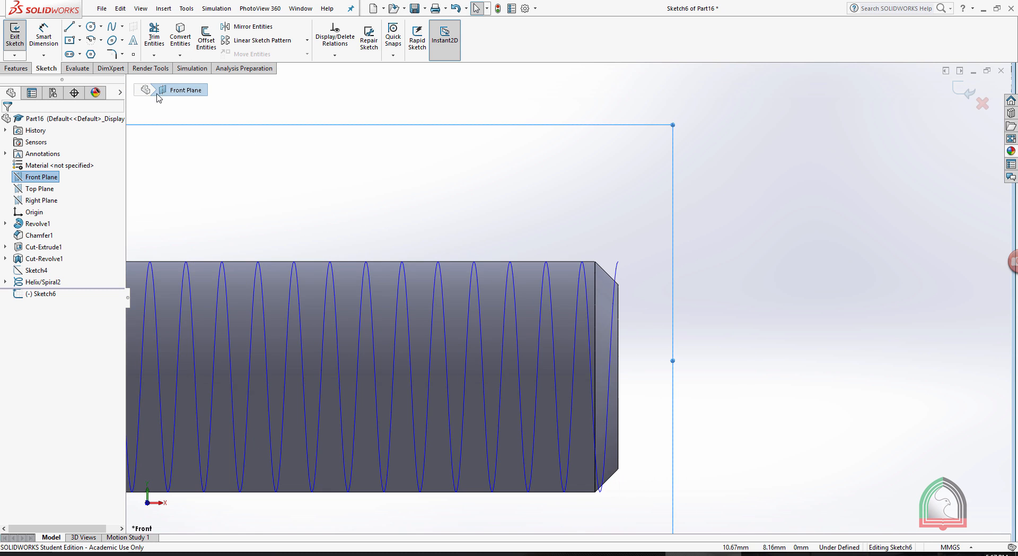
# Sketch a closed downward-pointing triangle with a horizontal top edge and sloping sides about 2.16 mm long, beyond the shank's chamfered end.
pyautogui.click(69, 28)
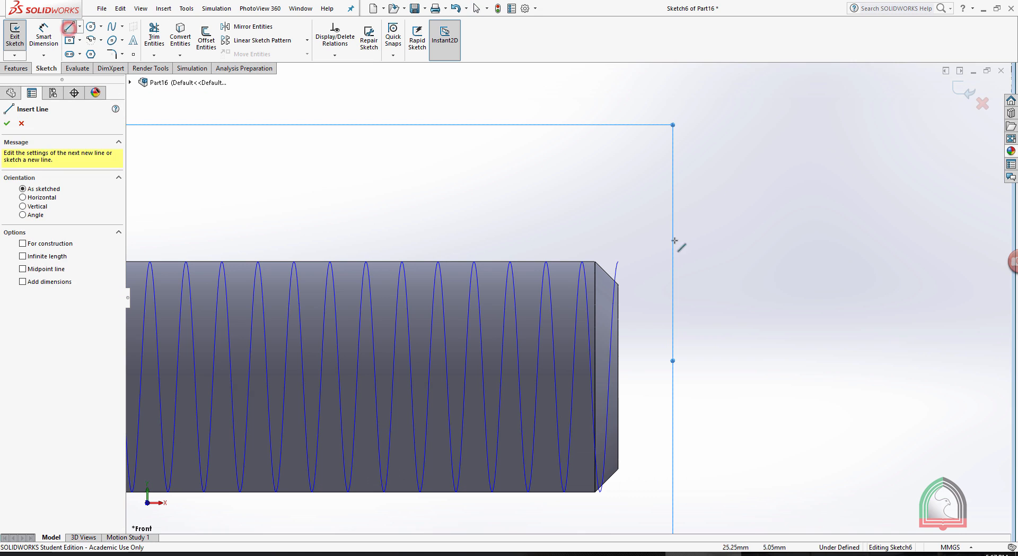
pyautogui.click(651, 216)
pyautogui.click(708, 216)
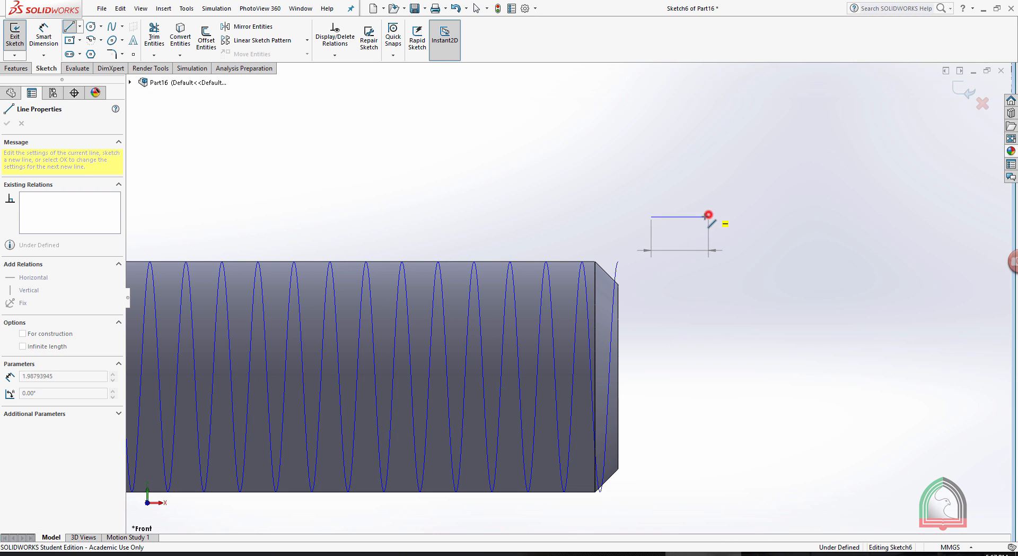
pyautogui.click(679, 272)
pyautogui.click(651, 217)
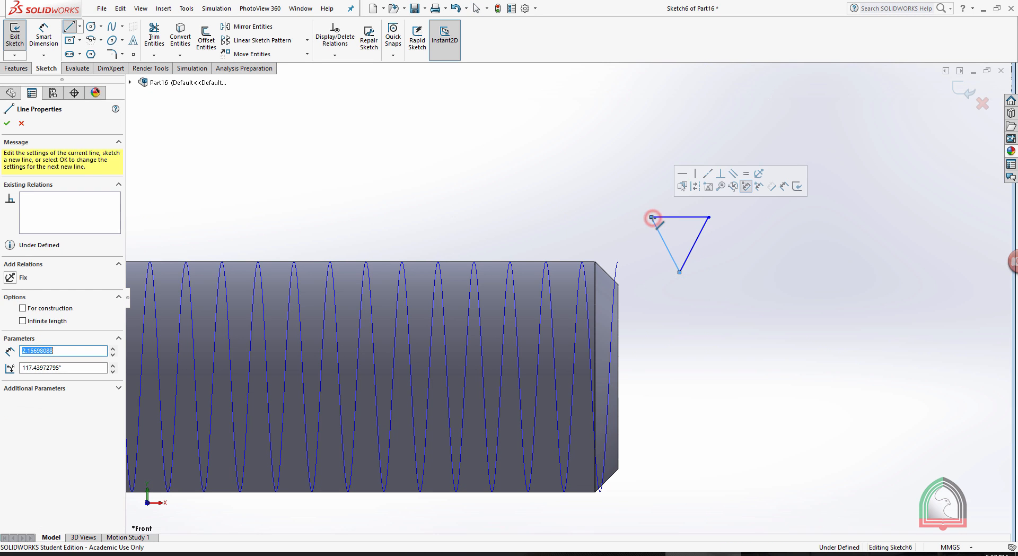
pyautogui.press('Escape')
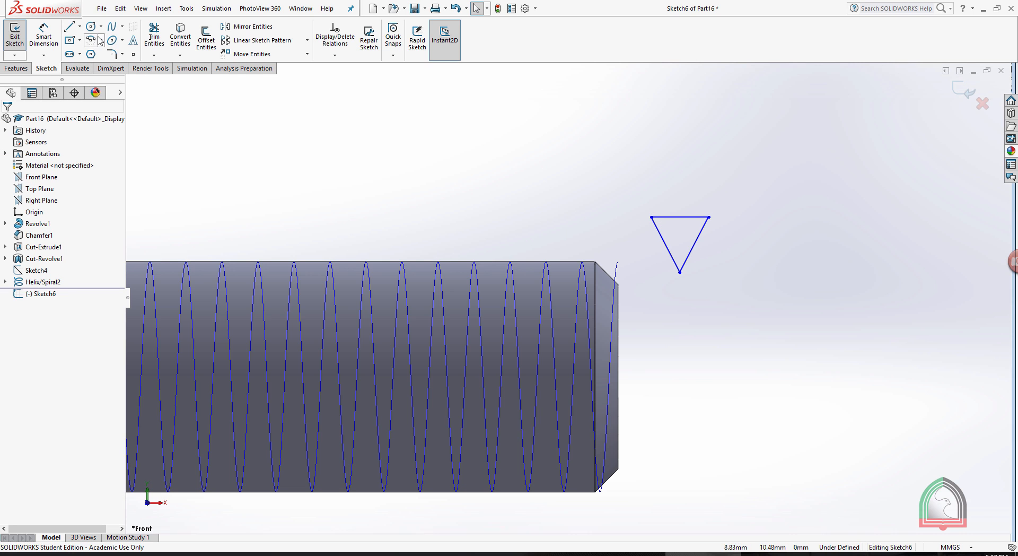
pyautogui.click(44, 36)
pyautogui.click(696, 241)
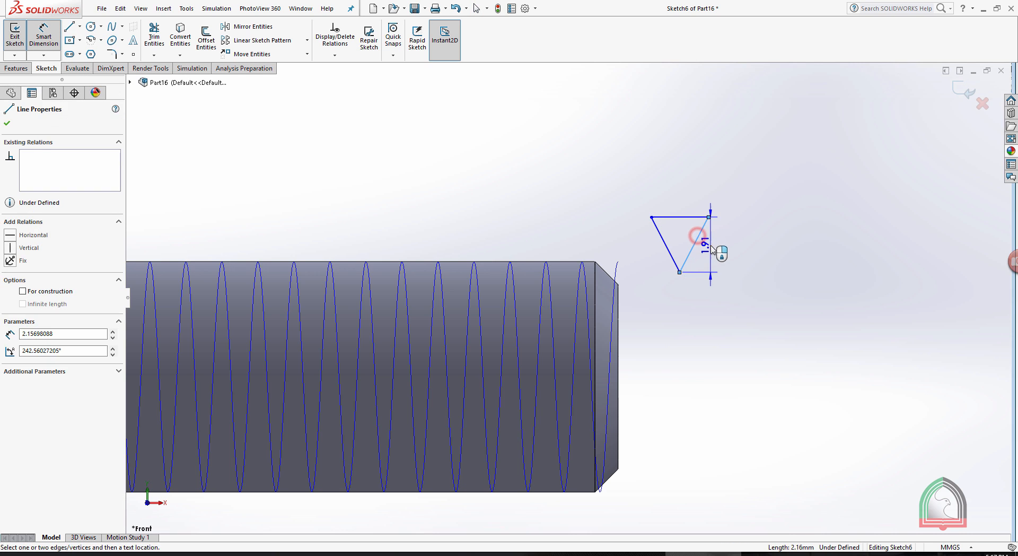
pyautogui.click(711, 249)
pyautogui.press('Return')
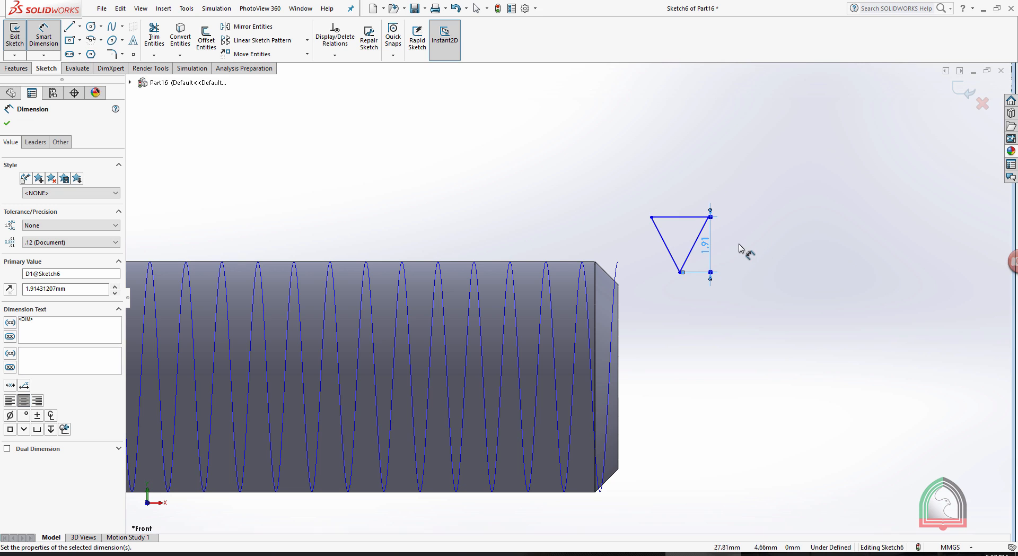
pyautogui.hotkey('ctrl', 'z')
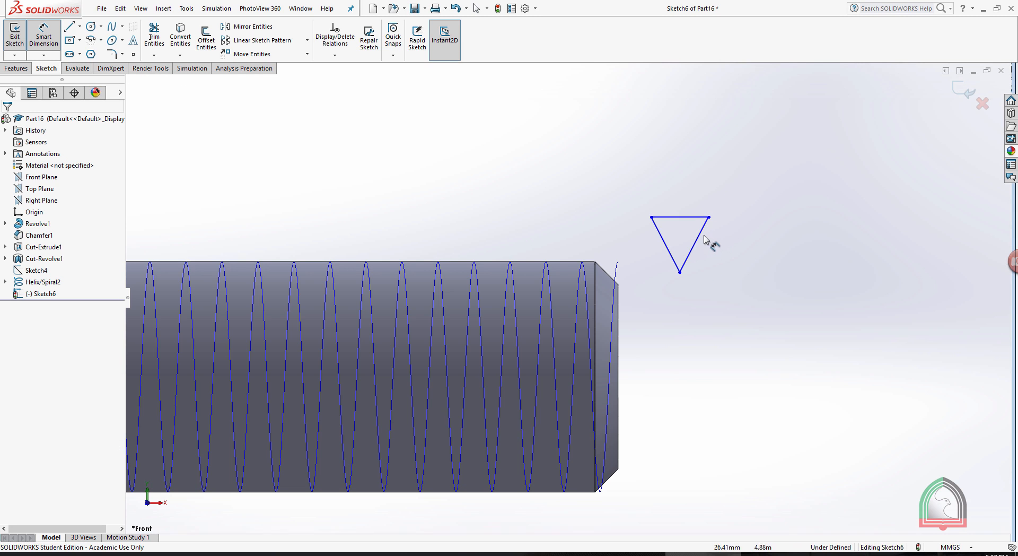
# Dimension the true length of the triangle's right sloping side to 1 mm.
pyautogui.click(702, 233)
pyautogui.click(708, 256)
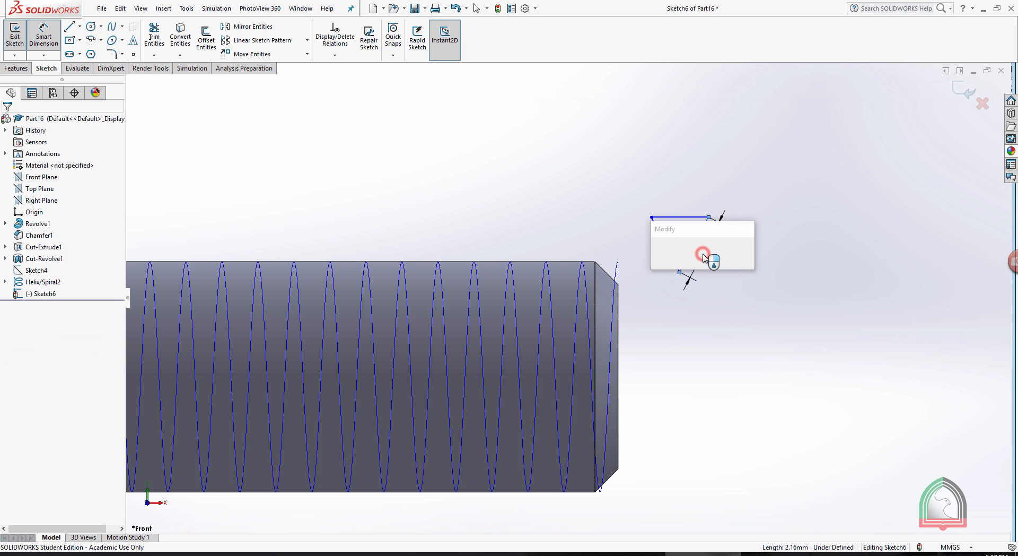
pyautogui.press('Return')
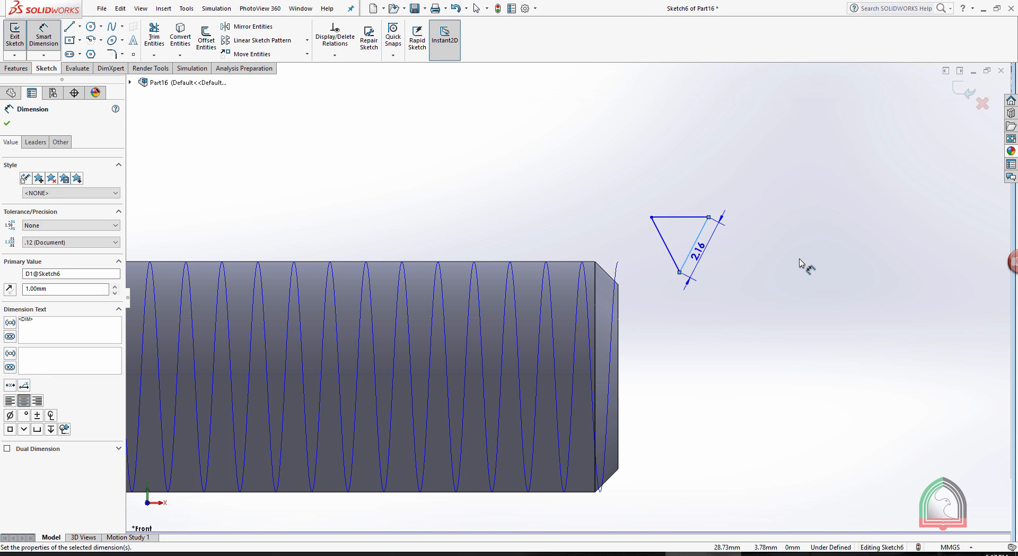
pyautogui.press('Escape')
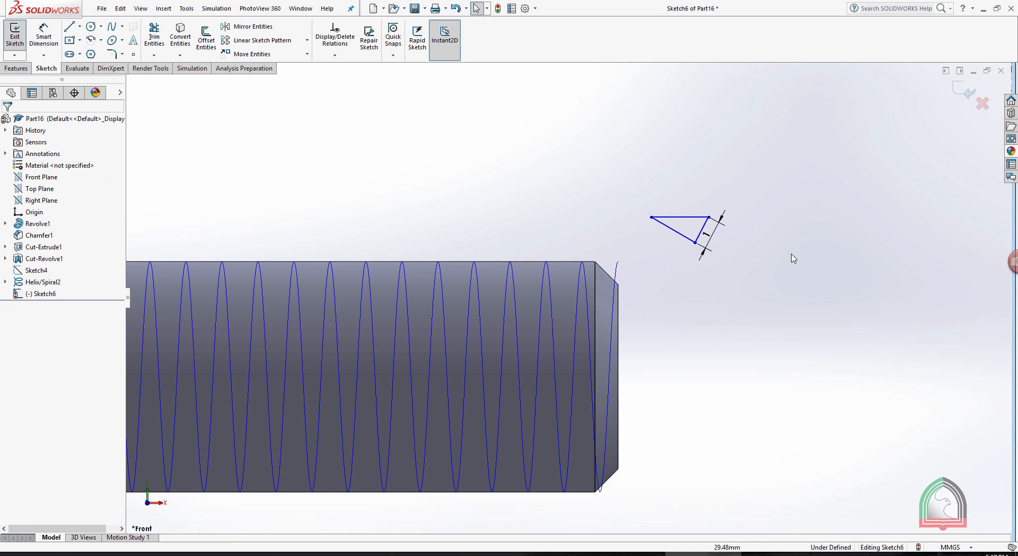
# Make all three sides of the cutter triangle equal in length.
pyautogui.click(707, 223)
pyautogui.keyDown('ctrl'); pyautogui.click(681, 217); pyautogui.keyUp('ctrl')
pyautogui.keyDown('ctrl'); pyautogui.click(679, 237); pyautogui.keyUp('ctrl')
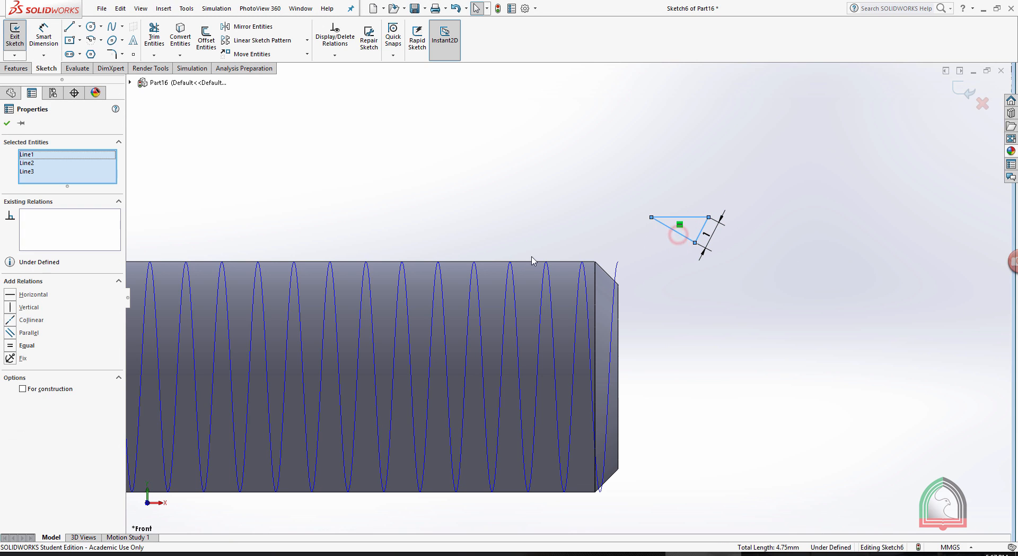
pyautogui.click(10, 345)
pyautogui.click(728, 299)
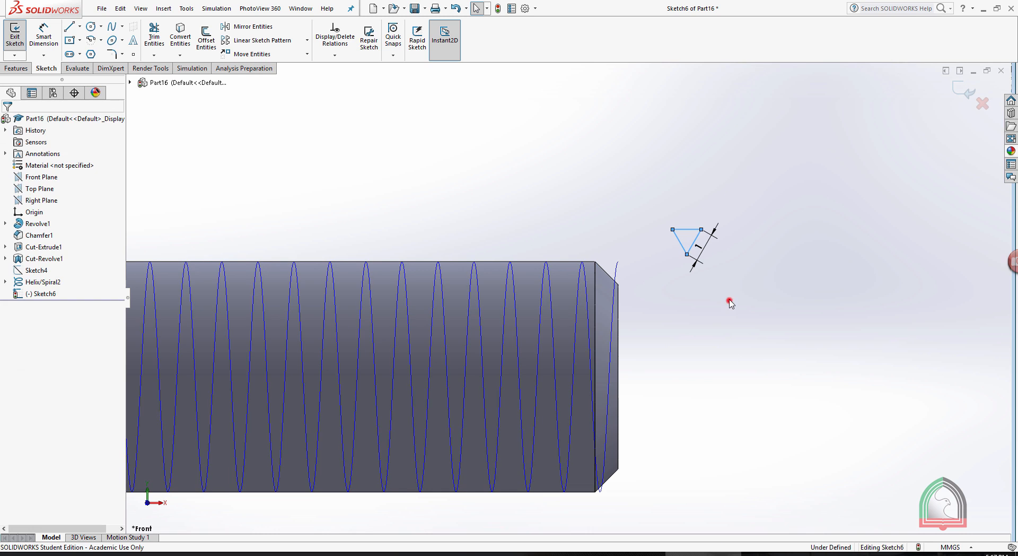
# Draw a horizontal centerline about 9.73 mm long, extending outward from the centre of the shank's end face.
pyautogui.click(79, 26)
pyautogui.click(99, 48)
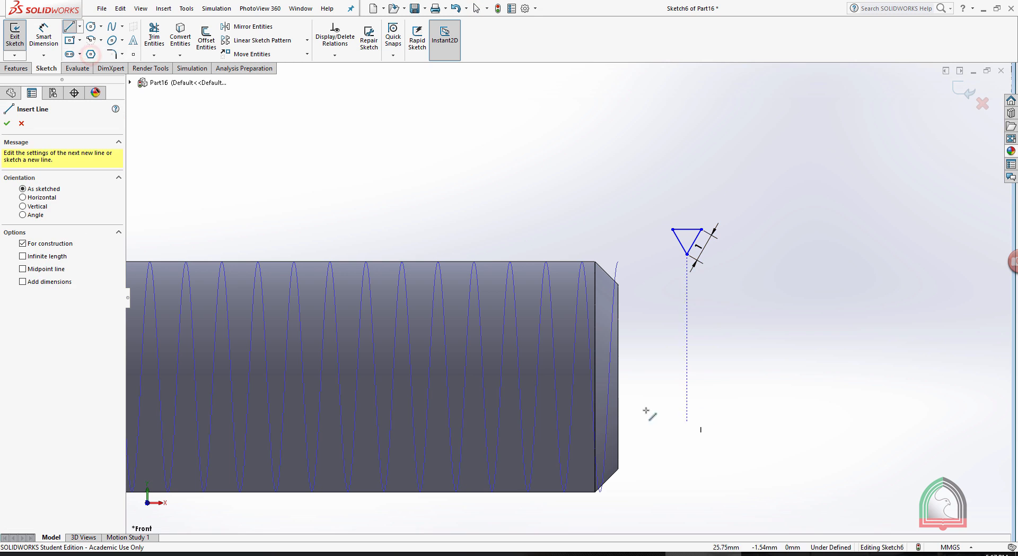
pyautogui.click(618, 376)
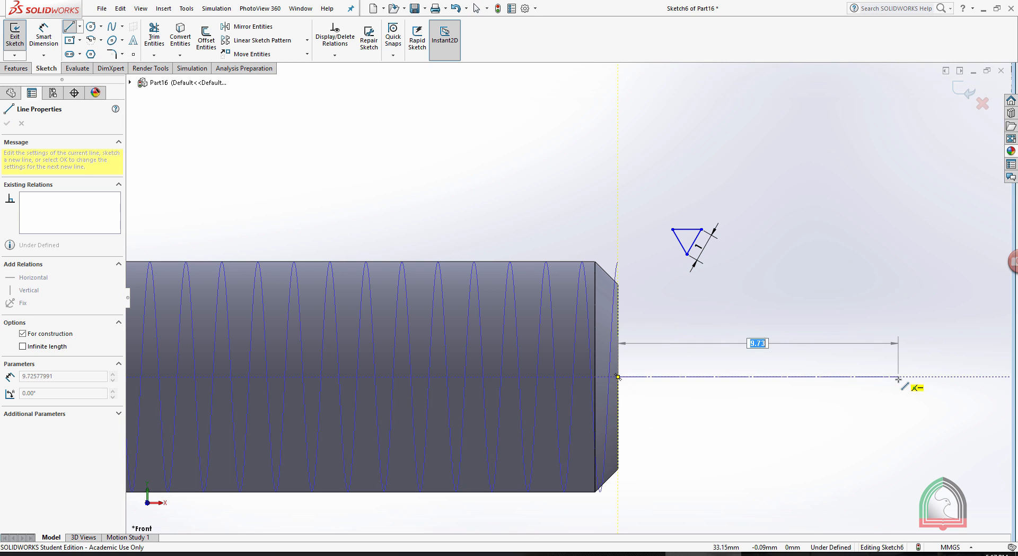
pyautogui.click(896, 376)
pyautogui.press('Escape')
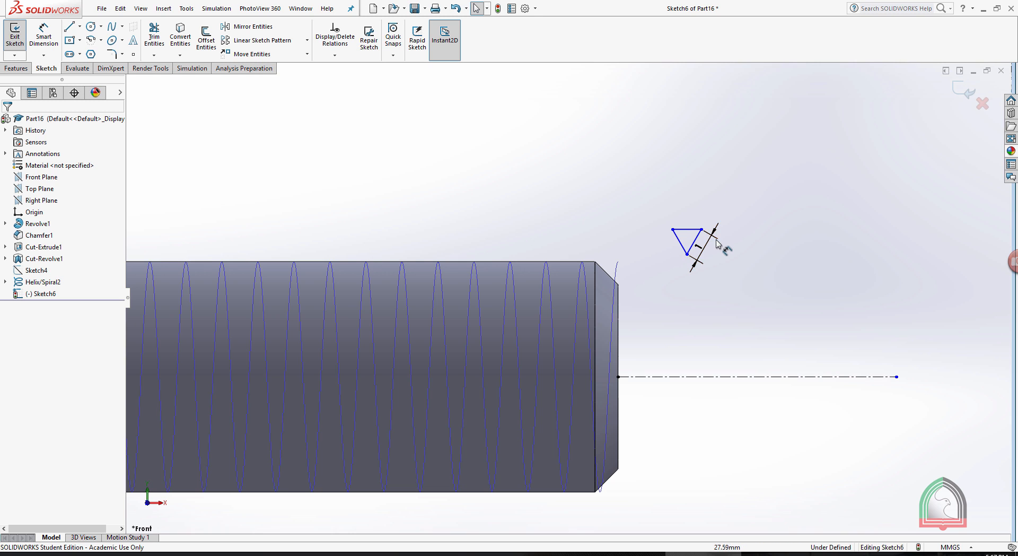
# Consult the exercise document and dimension the distance between the triangle's lower vertex and the centerline as 3.24 mm.
pyautogui.scroll(-1, 717, 243)
pyautogui.click(625, 553)
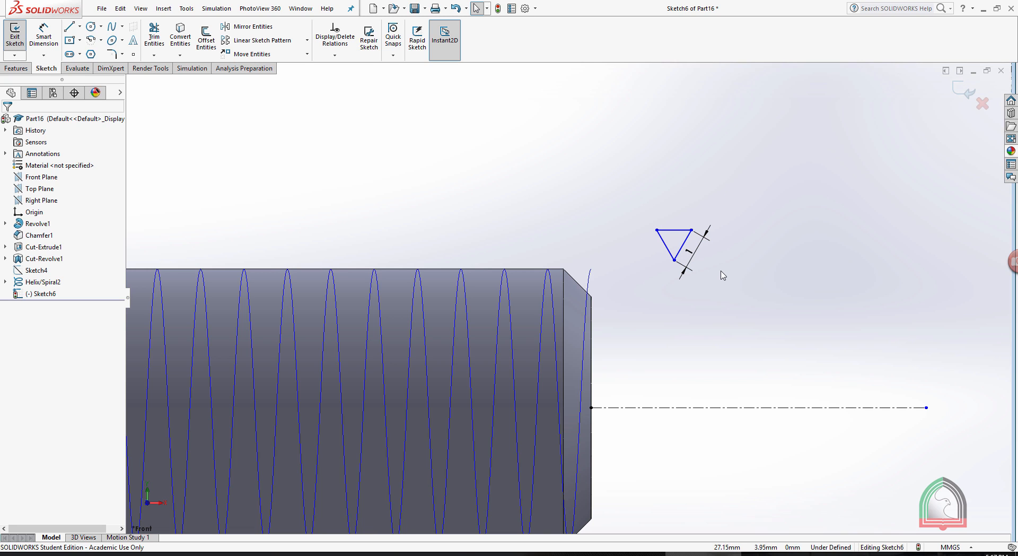
pyautogui.click(44, 33)
pyautogui.click(674, 259)
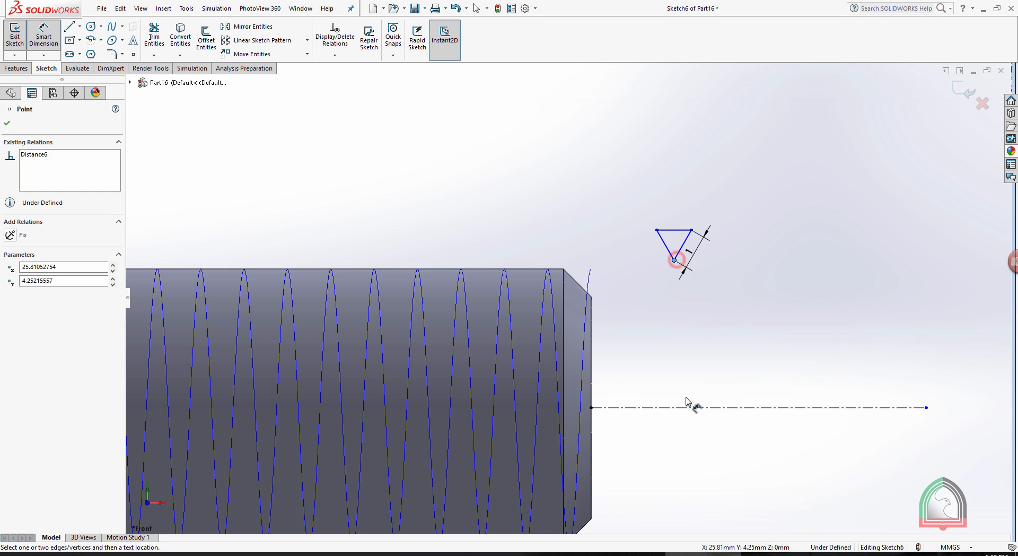
pyautogui.click(683, 408)
pyautogui.click(694, 349)
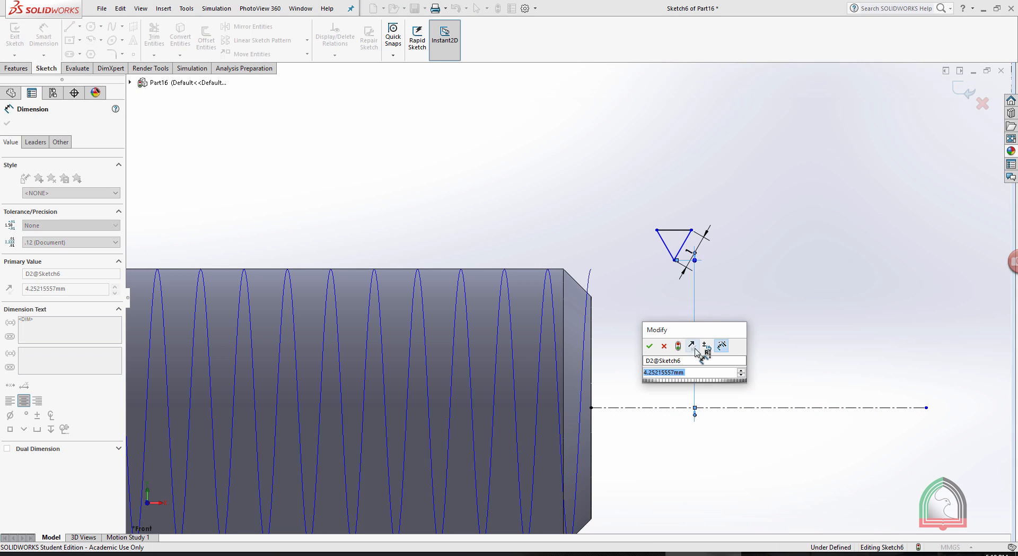
pyautogui.hotkey('alt', 'Tab')
pyautogui.hotkey('alt', 'Tab')
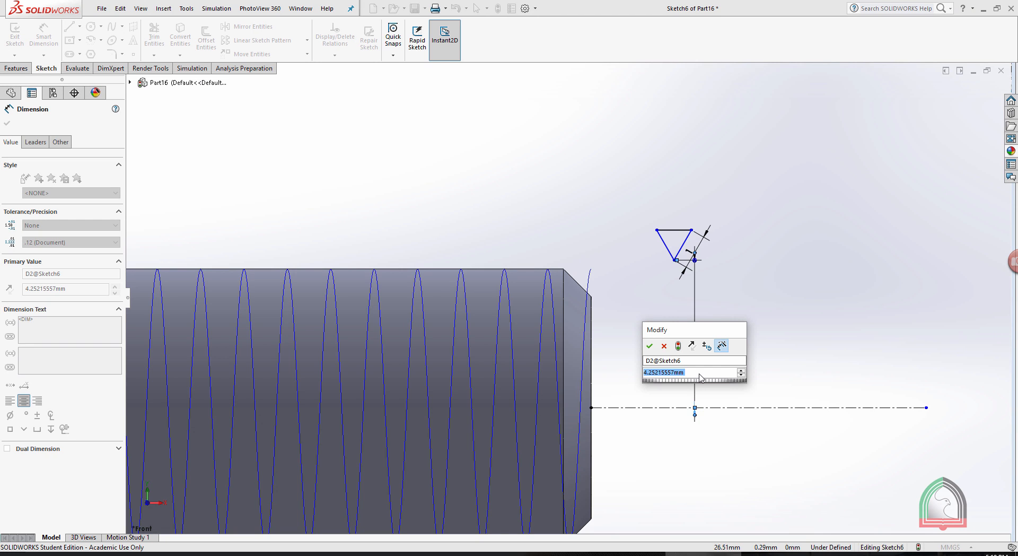
pyautogui.write('3.24')
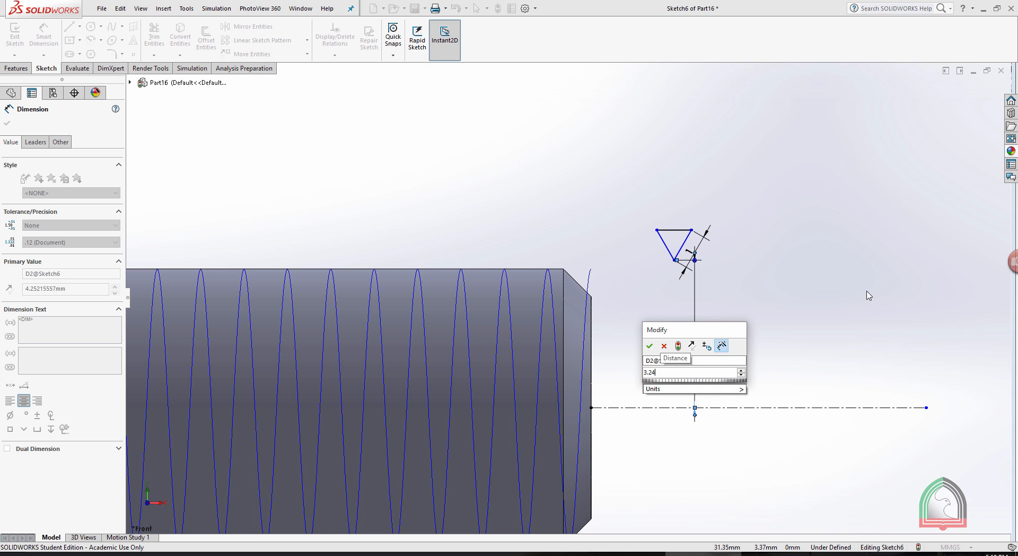
pyautogui.press('Return')
pyautogui.click(851, 291)
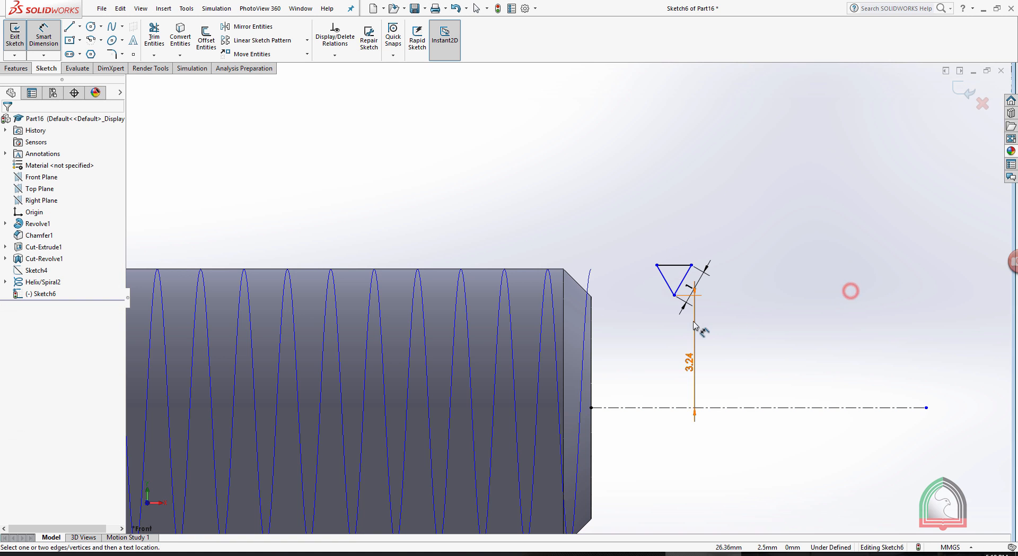
# Delete the 3.24 mm dimension between the triangle's lower vertex and the centerline, and leave the dimension command.
pyautogui.click(694, 322)
pyautogui.press('Delete')
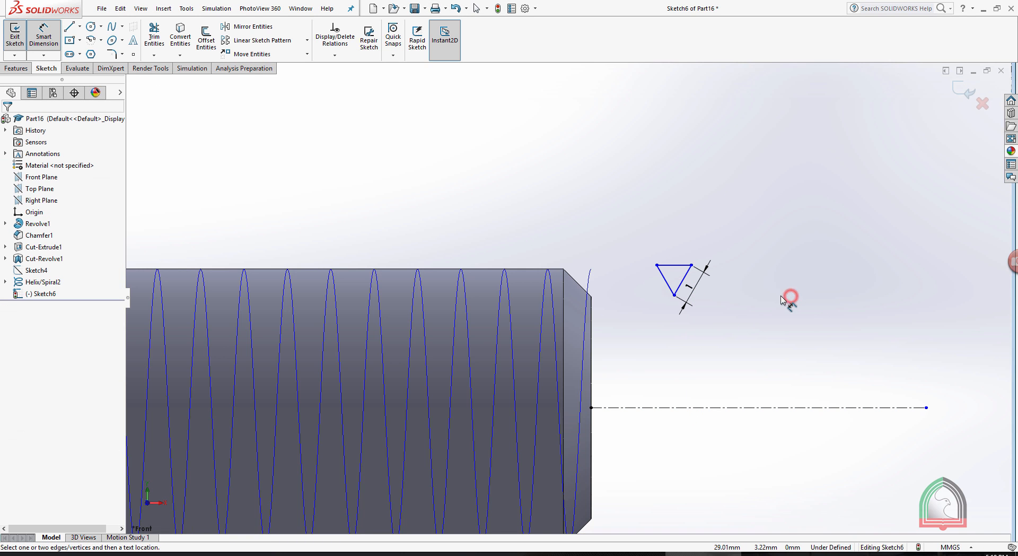
pyautogui.scroll(-2, 774, 317)
pyautogui.click(571, 146)
pyautogui.press('Escape')
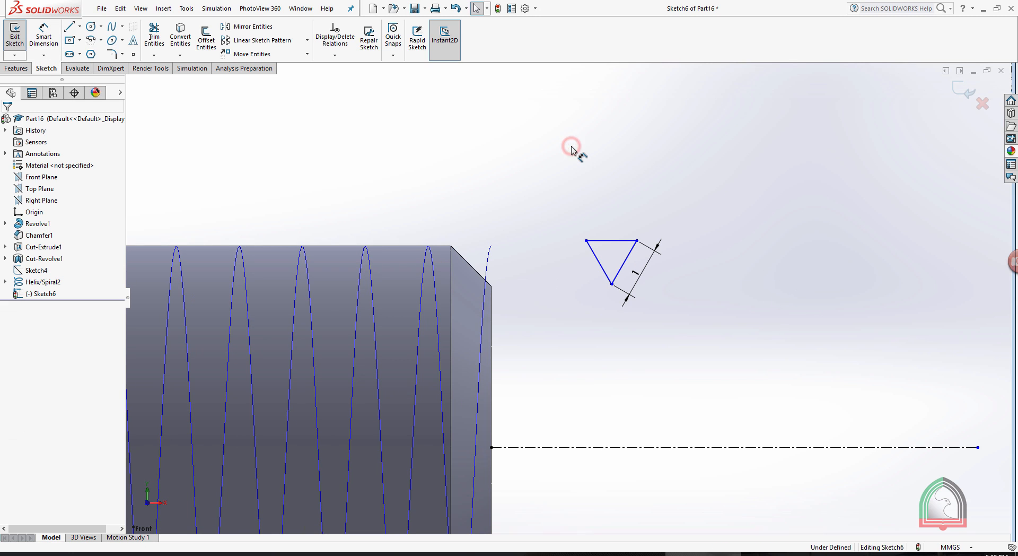
# Make the triangle's lower vertex coincident with the outer corner where the shank's chamfer meets the end face.
pyautogui.click(612, 285)
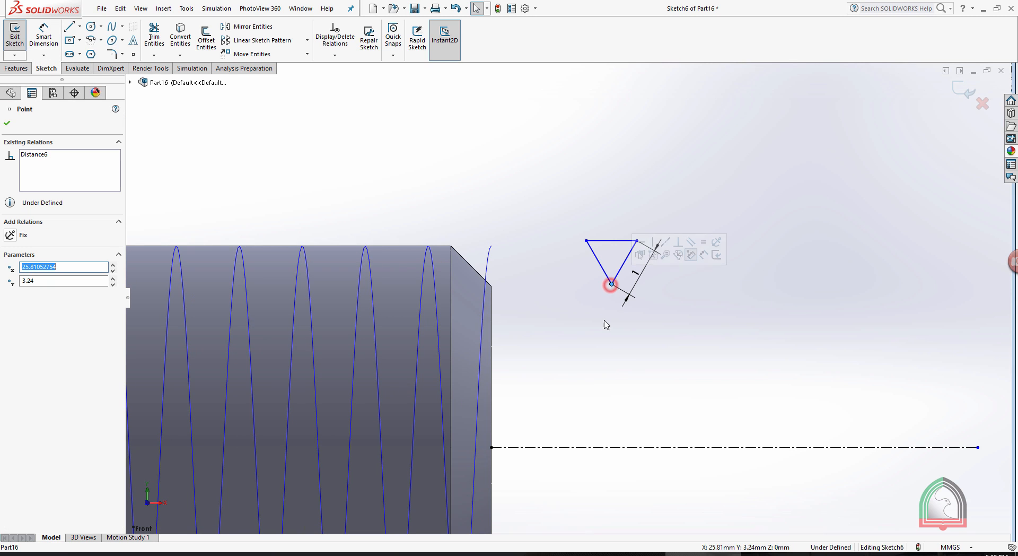
pyautogui.keyDown('ctrl'); pyautogui.click(492, 286); pyautogui.keyUp('ctrl')
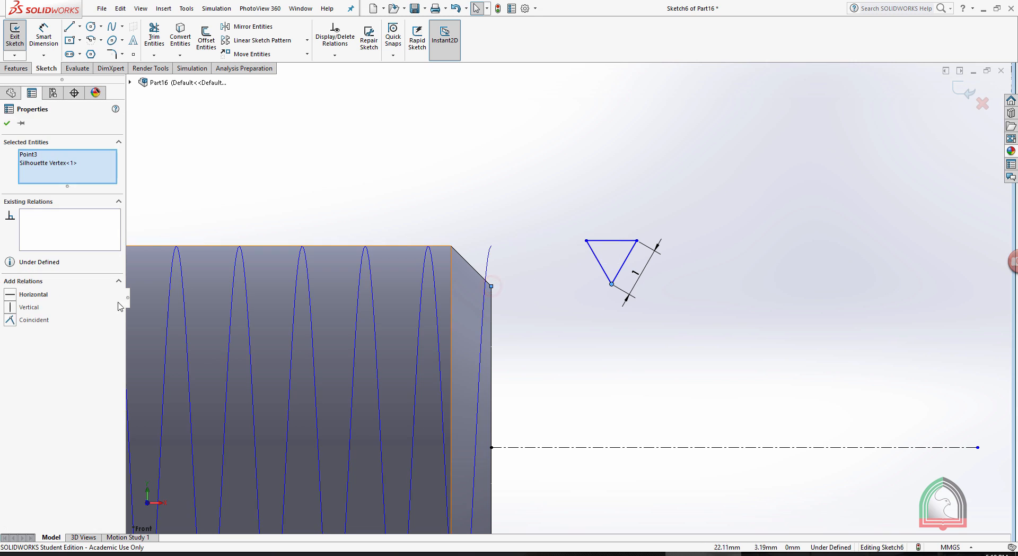
pyautogui.click(16, 319)
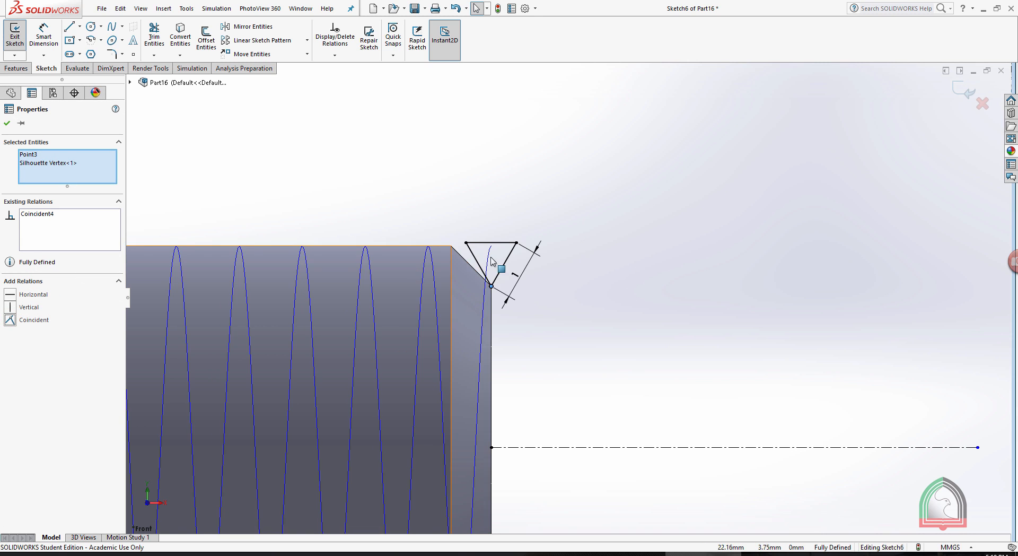
pyautogui.click(7, 124)
pyautogui.scroll(3, 662, 189)
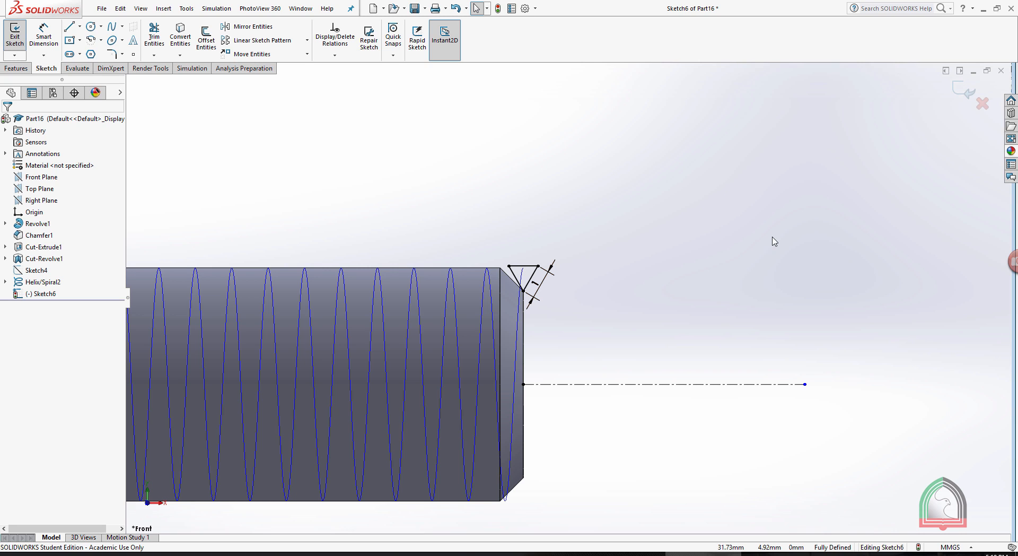
# Finish the triangle sketch and make a swept cut with it as the profile and the helix around the shank as the path.
pyautogui.click(963, 91)
pyautogui.moveTo(622, 171)
pyautogui.mouseDown(button='middle')
pyautogui.moveTo(607, 224)
pyautogui.moveTo(623, 234)
pyautogui.moveTo(603, 207)
pyautogui.mouseUp(button='middle')
pyautogui.click(623, 234)
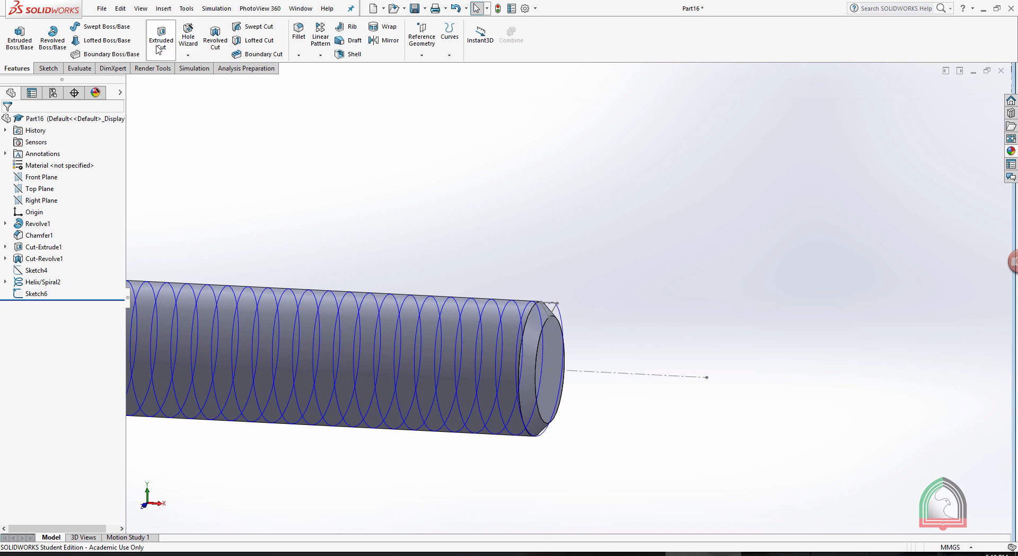
pyautogui.click(247, 27)
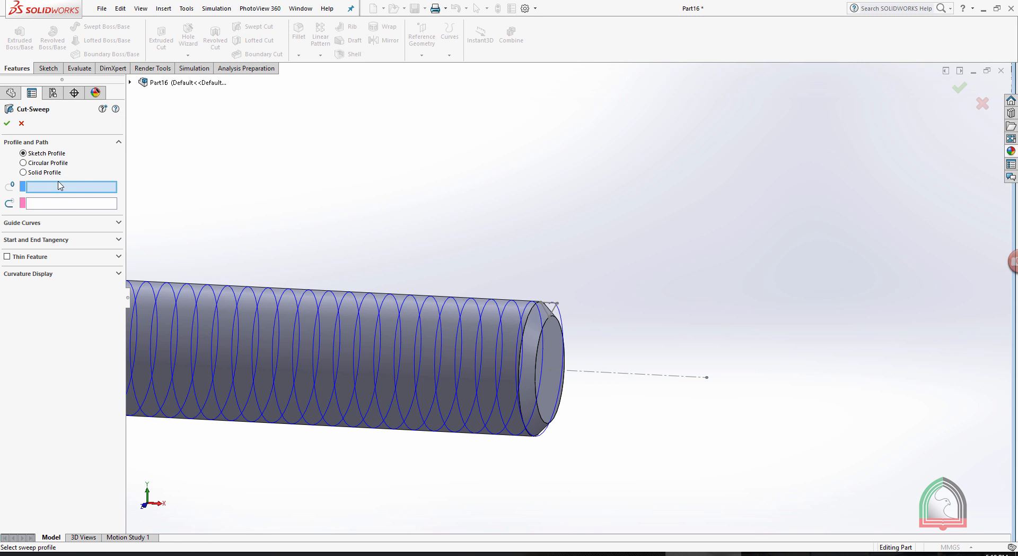
pyautogui.scroll(-3, 561, 318)
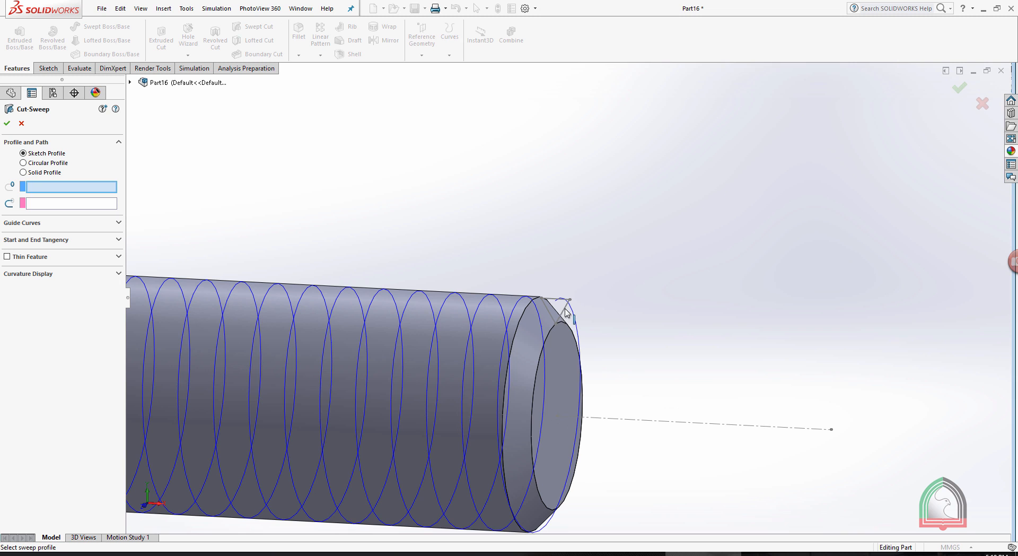
pyautogui.click(565, 312)
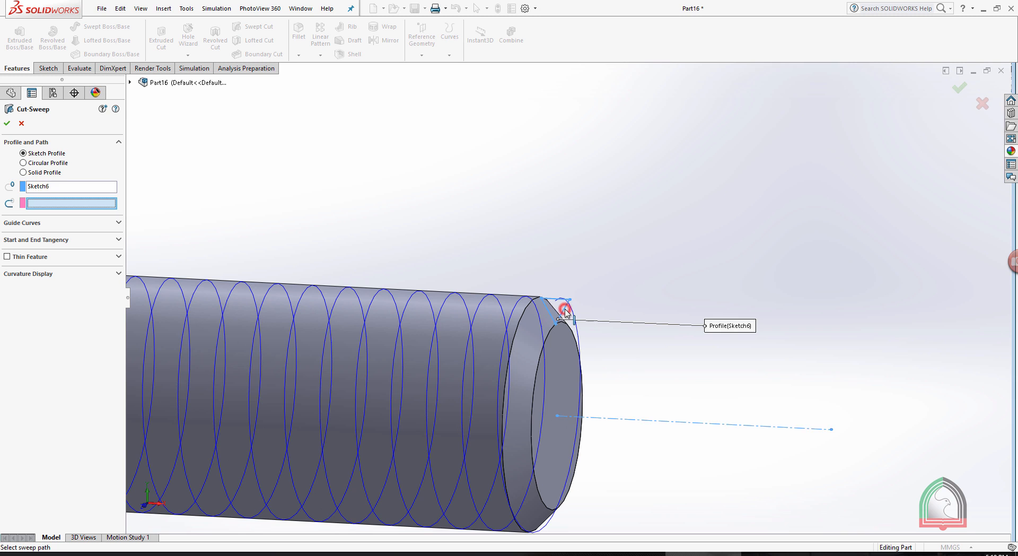
pyautogui.click(437, 324)
pyautogui.scroll(5, 447, 318)
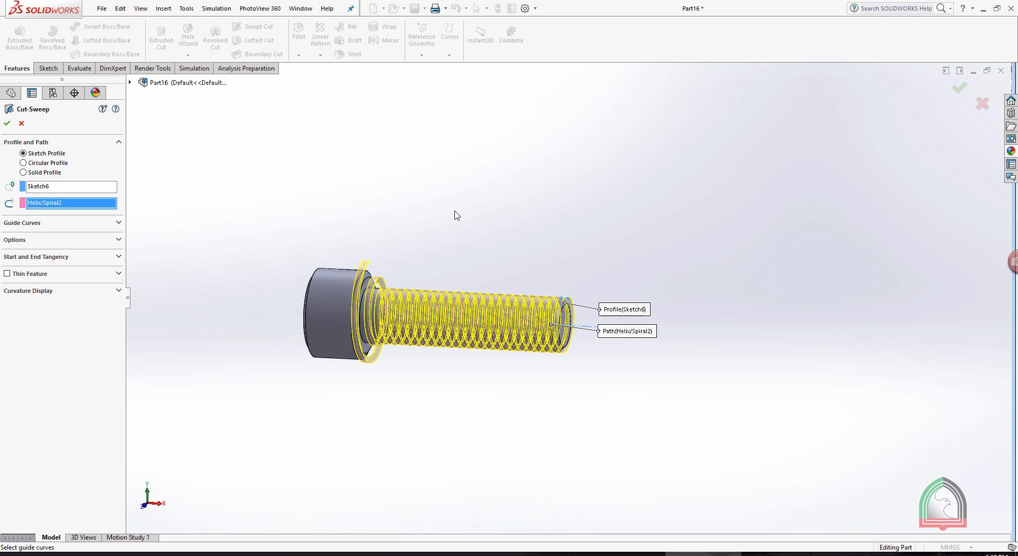
pyautogui.moveTo(404, 217); pyautogui.dragTo(477, 216, button='middle')
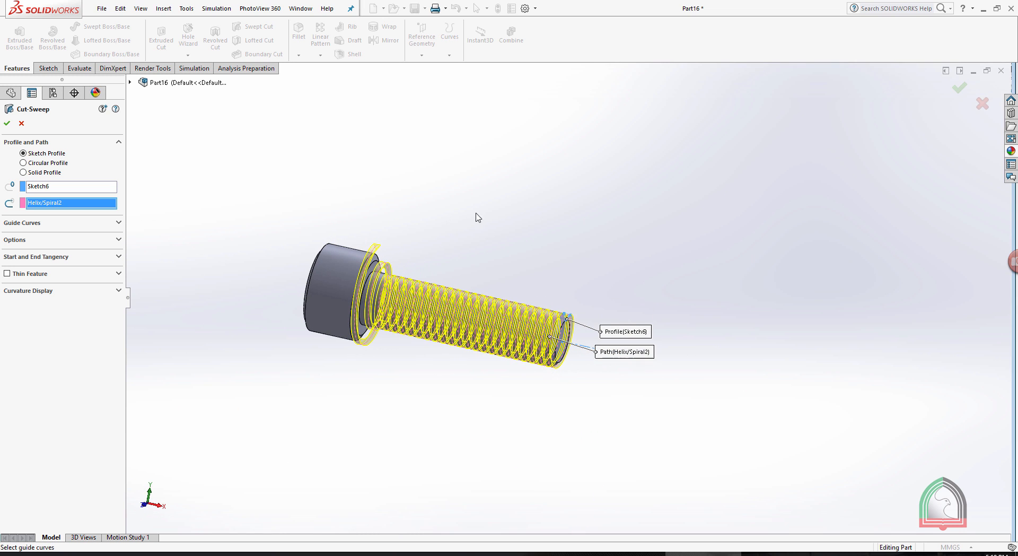
pyautogui.click(9, 123)
pyautogui.moveTo(566, 204); pyautogui.dragTo(532, 204, button='middle')
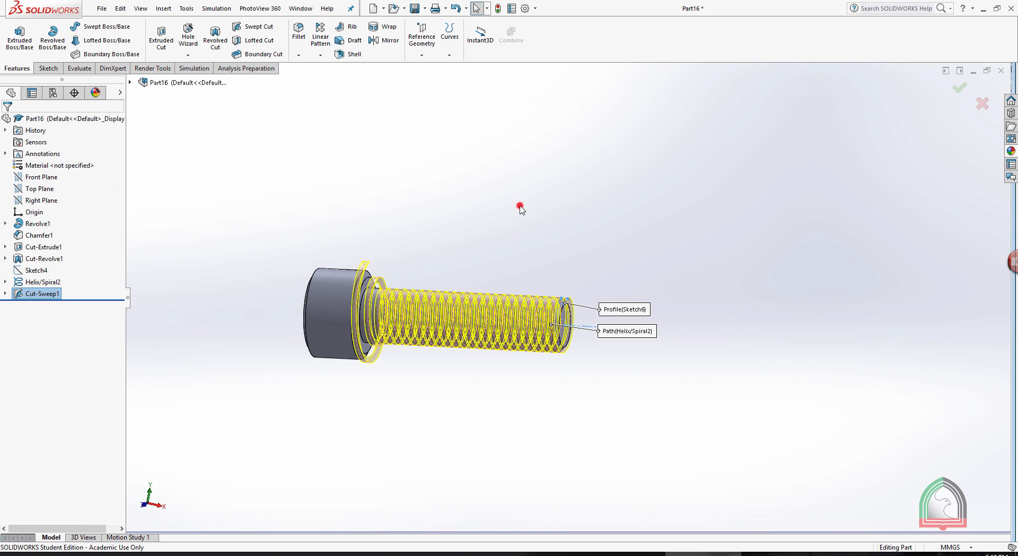
pyautogui.click(520, 208)
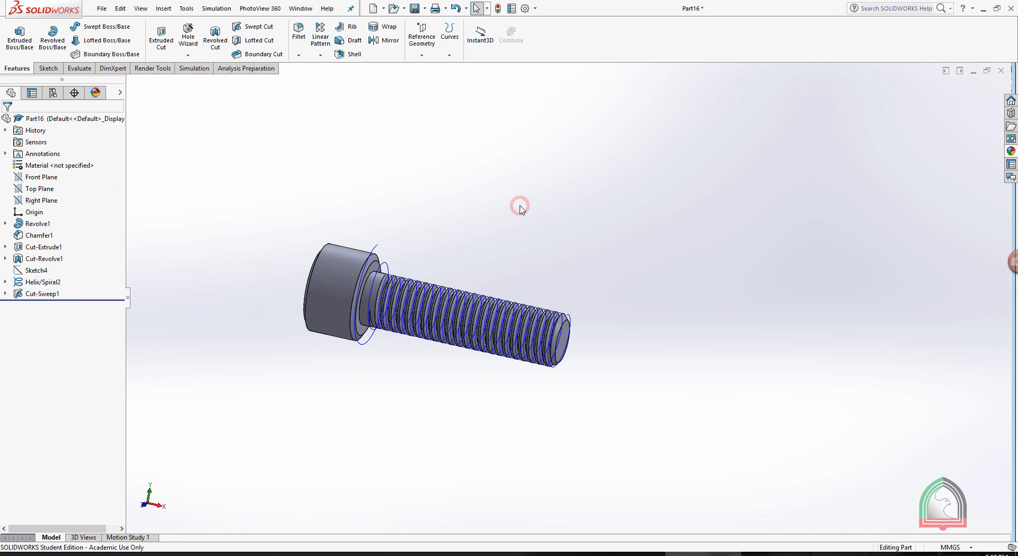
# Hide the helix curve around the bolt's threaded shank.
pyautogui.click(42, 282)
pyautogui.click(42, 265)
pyautogui.click(497, 229)
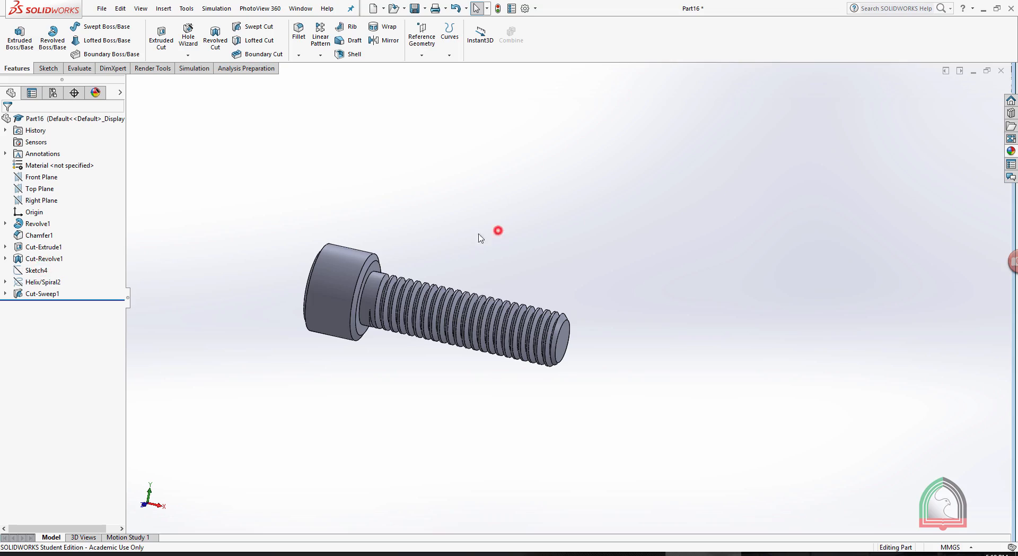
# Examine the cut thread from several sides, at the shank's chamfered end and where it runs out below the bolt head.
pyautogui.moveTo(442, 249)
pyautogui.mouseDown(button='middle')
pyautogui.moveTo(454, 272)
pyautogui.moveTo(508, 240)
pyautogui.moveTo(539, 159)
pyautogui.mouseUp(button='middle')
pyautogui.scroll(-6, 518, 416)
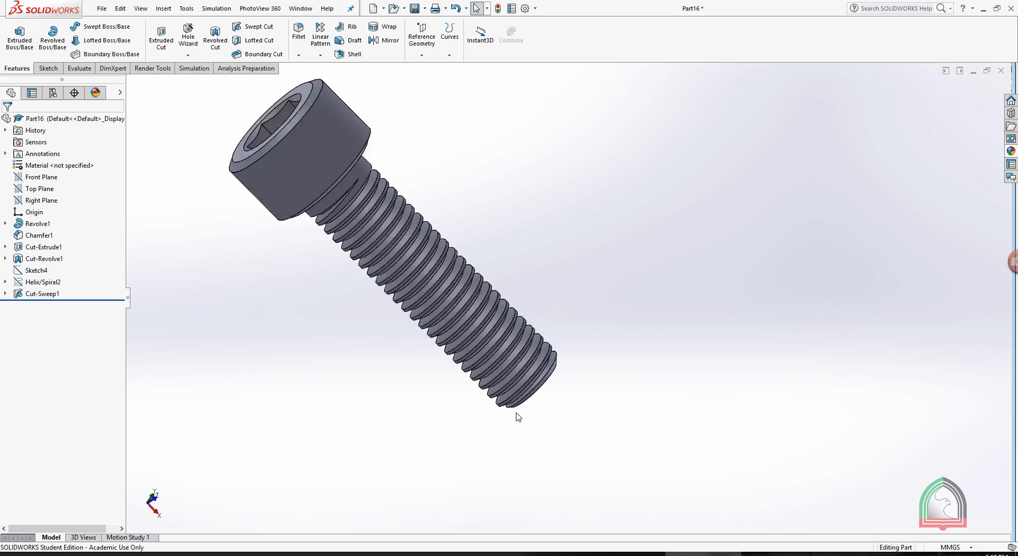
pyautogui.moveTo(545, 215); pyautogui.dragTo(510, 343, button='middle')
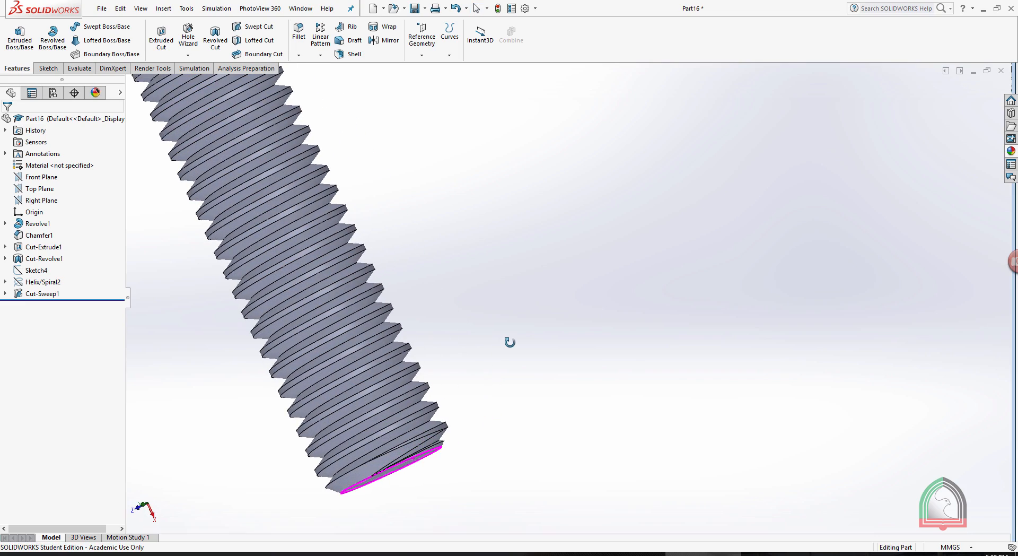
pyautogui.scroll(6, 396, 274)
pyautogui.scroll(-5, 586, 262)
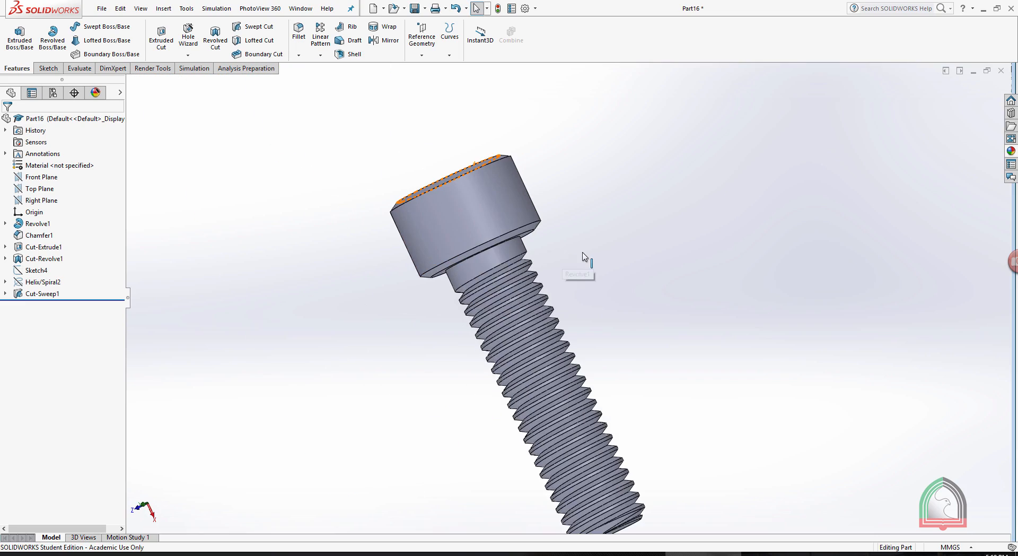
pyautogui.moveTo(575, 263); pyautogui.dragTo(348, 249, button='middle')
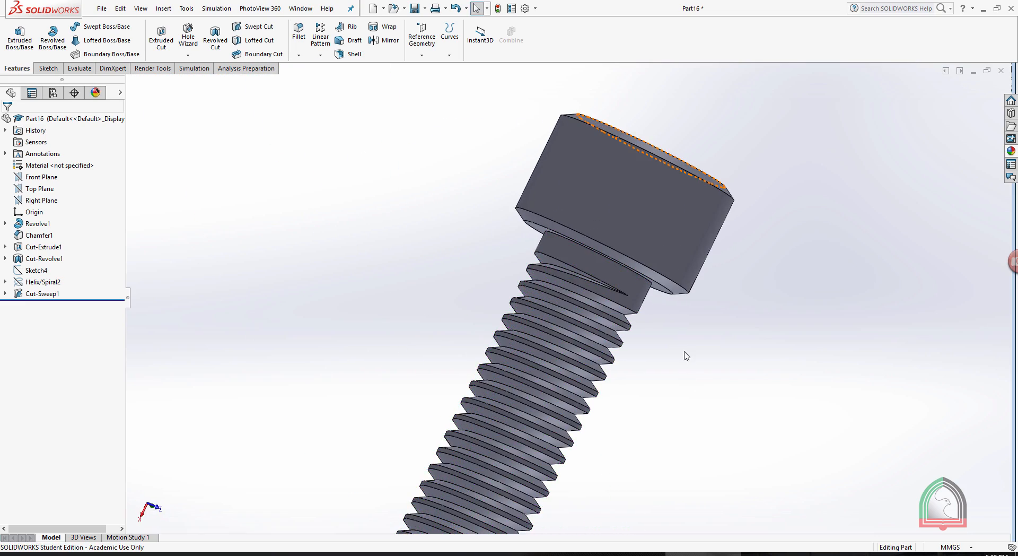
pyautogui.moveTo(625, 348); pyautogui.dragTo(675, 316, button='middle')
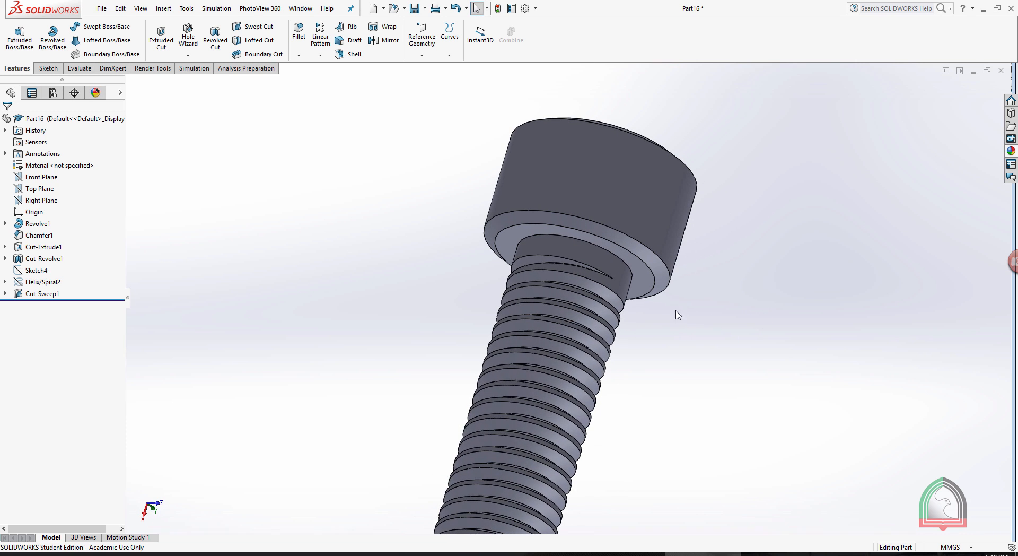
pyautogui.scroll(-4, 732, 252)
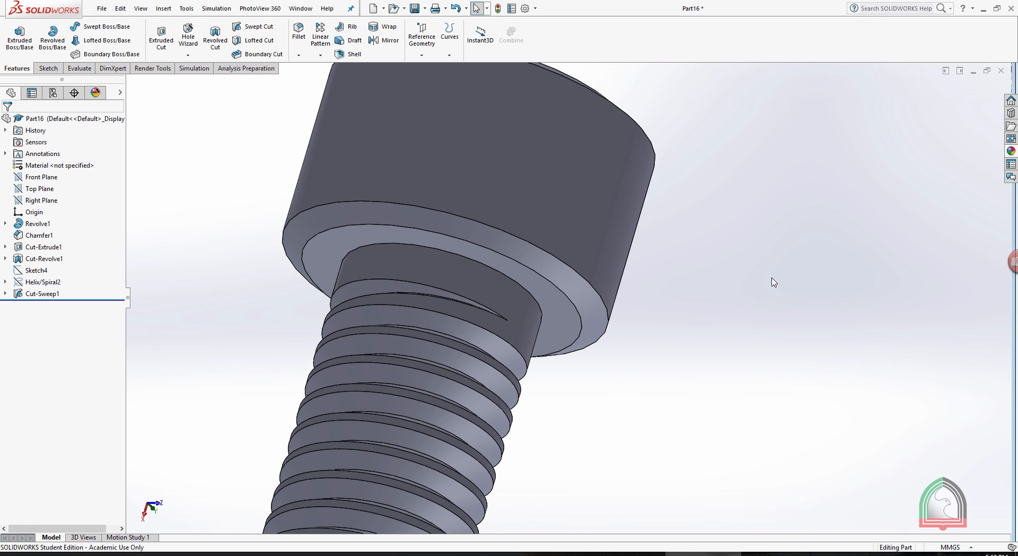
pyautogui.scroll(8, 758, 280)
pyautogui.moveTo(658, 252); pyautogui.dragTo(770, 440, button='middle')
pyautogui.moveTo(626, 366); pyautogui.dragTo(650, 500, button='middle')
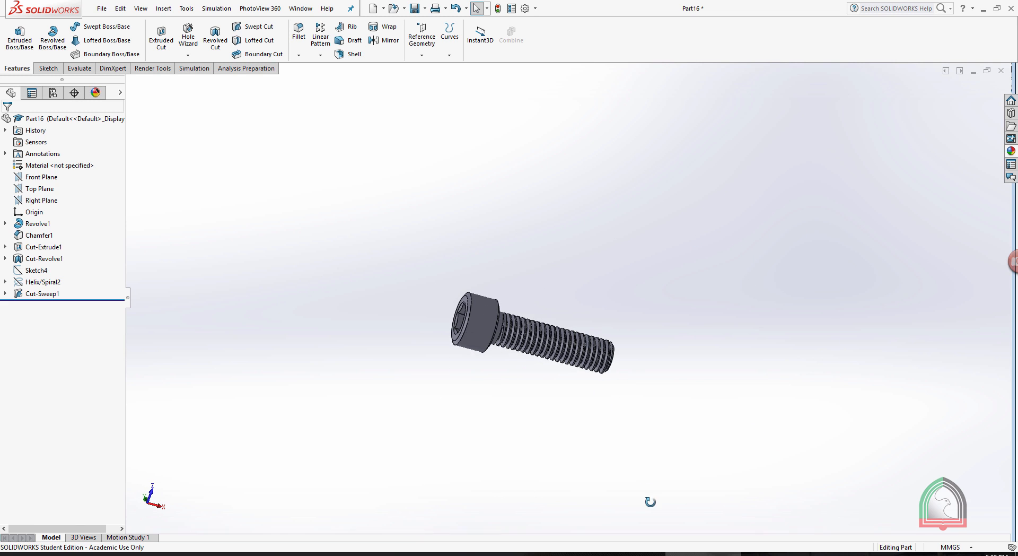
pyautogui.moveTo(641, 284); pyautogui.dragTo(627, 311, button='middle')
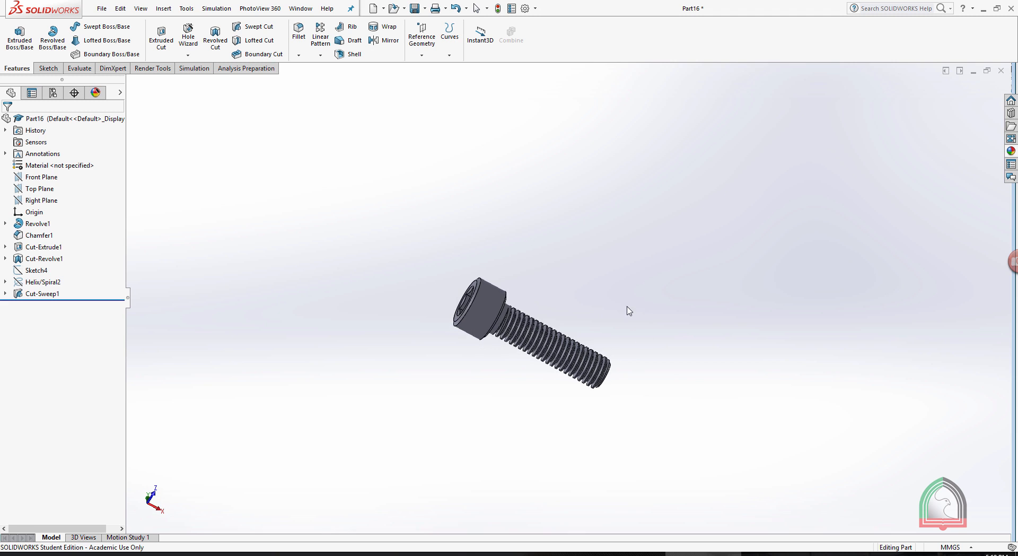
pyautogui.scroll(-5, 561, 333)
pyautogui.scroll(-3, 498, 268)
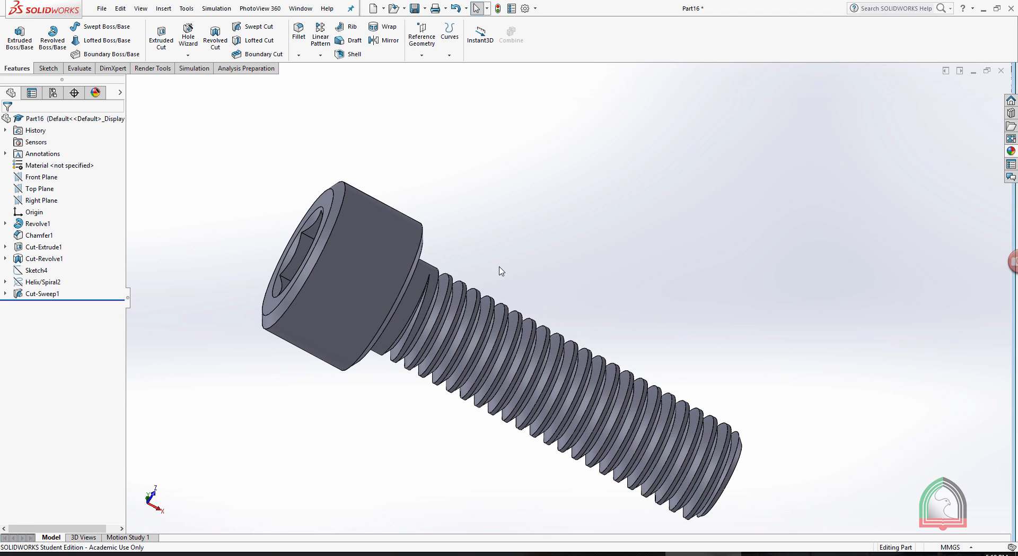
pyautogui.scroll(3, 508, 268)
pyautogui.moveTo(522, 271); pyautogui.dragTo(548, 320, button='middle')
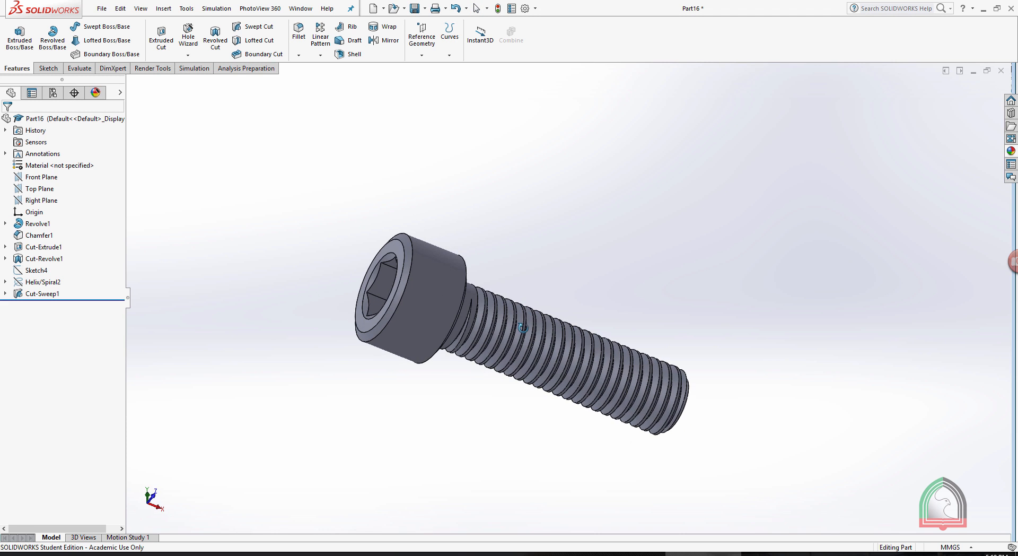
# Apply the matte iron appearance from the Iron metals to the whole Allen bolt.
pyautogui.click(1012, 152)
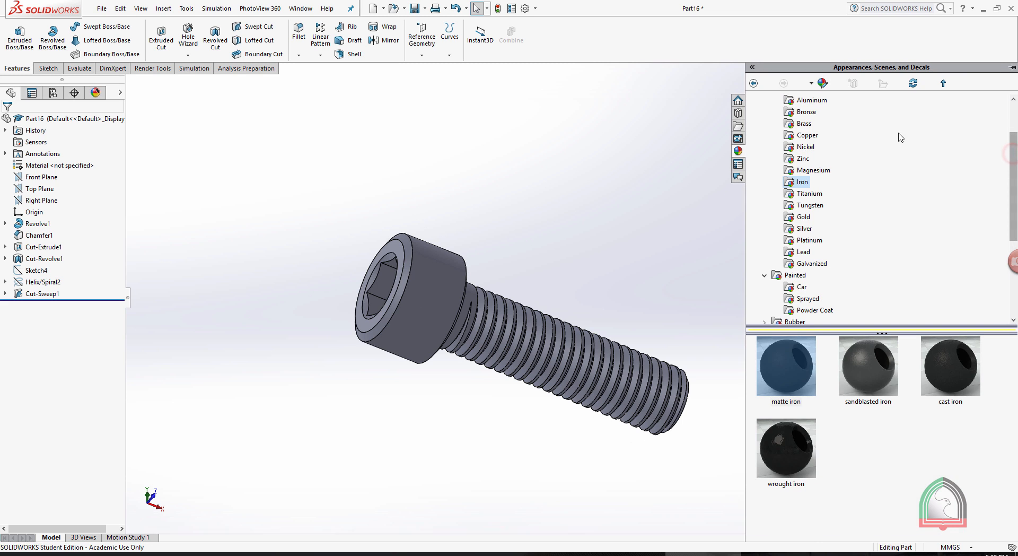
pyautogui.click(814, 138)
pyautogui.click(801, 182)
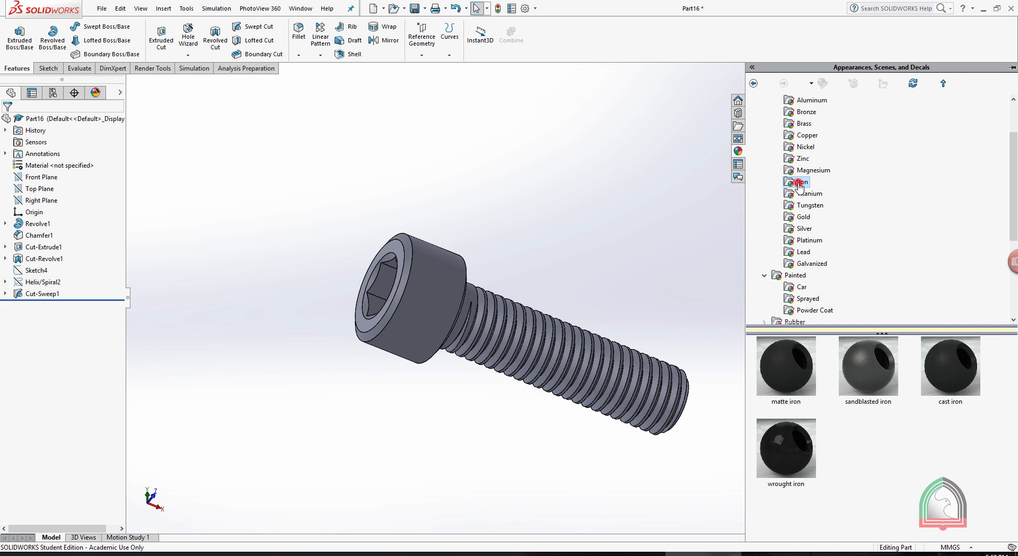
pyautogui.doubleClick(782, 380)
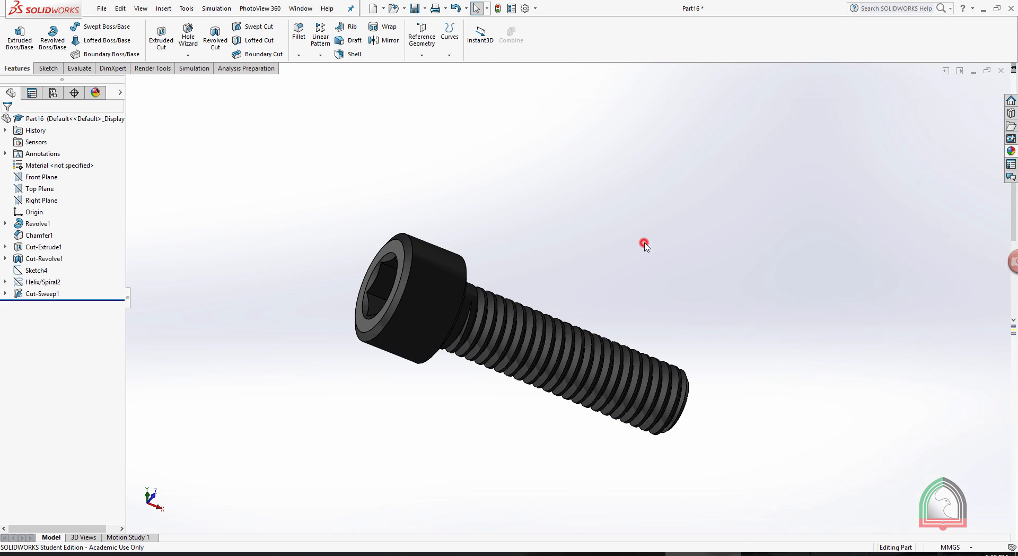
# Orient the Allen bolt in an angled view showing its hex socket and thread, and start a final render.
pyautogui.moveTo(643, 254); pyautogui.dragTo(629, 291, button='middle')
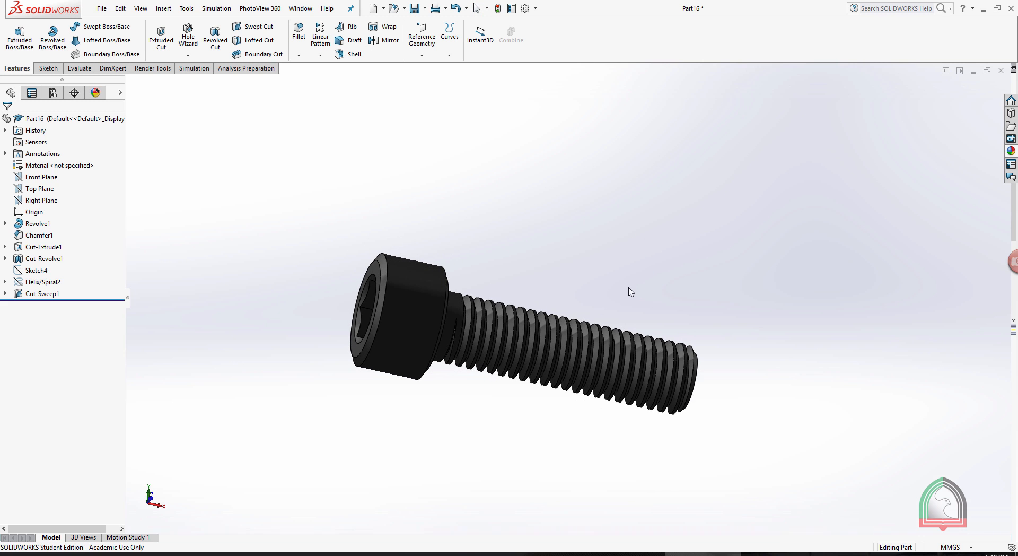
pyautogui.scroll(-2, 609, 310)
pyautogui.moveTo(717, 311)
pyautogui.mouseDown(button='middle')
pyautogui.moveTo(737, 299)
pyautogui.moveTo(731, 320)
pyautogui.mouseUp(button='middle')
pyautogui.scroll(-1, 573, 308)
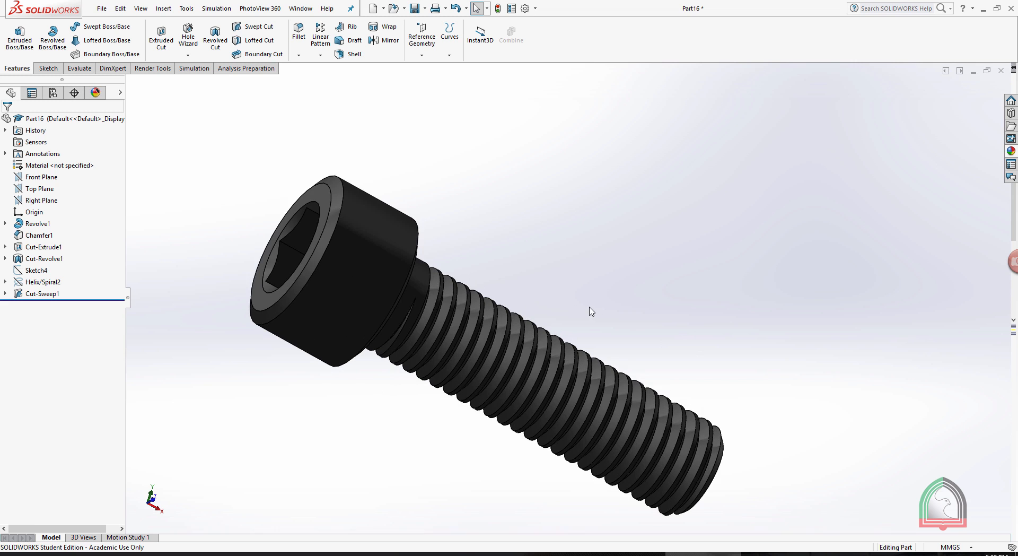
pyautogui.scroll(1, 589, 307)
pyautogui.click(152, 69)
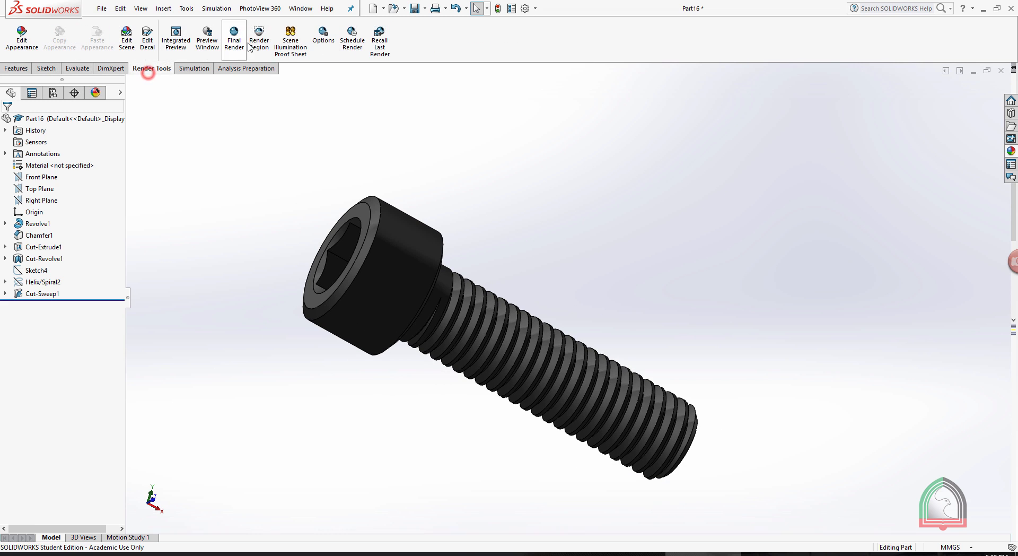
pyautogui.click(234, 37)
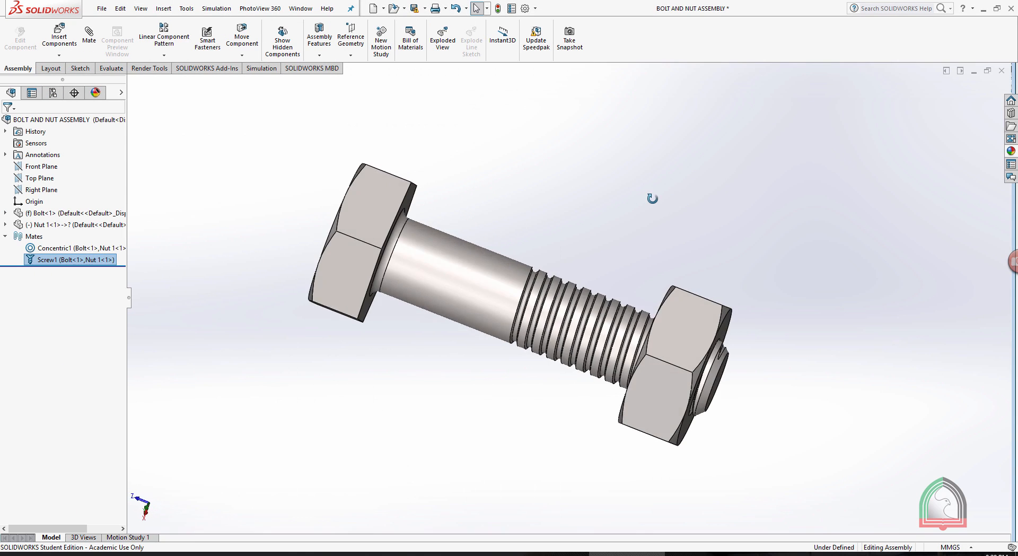
# In the bolt and nut assembly, rotate the nut about the bolt so it travels along the thread toward the bolt head.
pyautogui.moveTo(652, 195); pyautogui.dragTo(621, 230, button='middle')
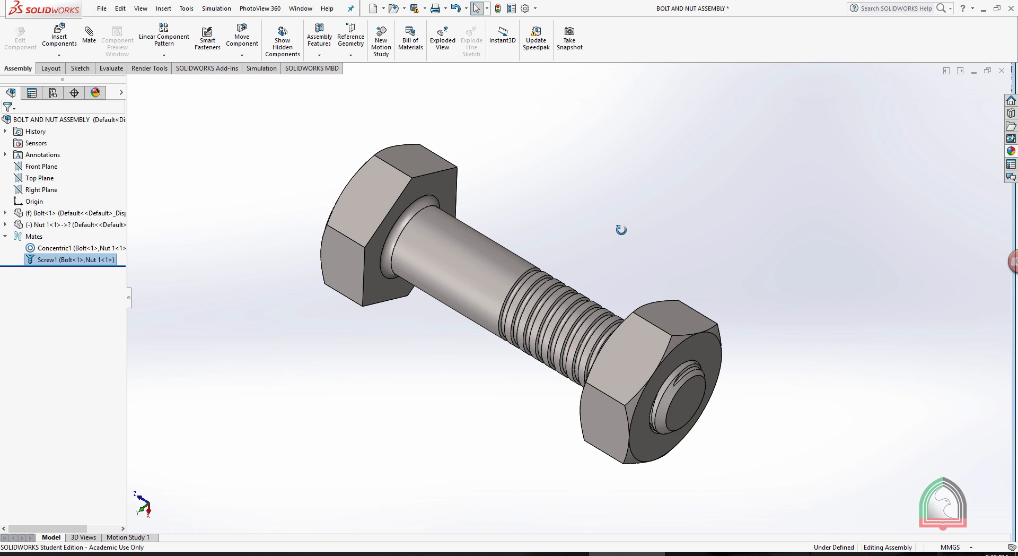
pyautogui.moveTo(620, 230); pyautogui.dragTo(616, 224, button='middle')
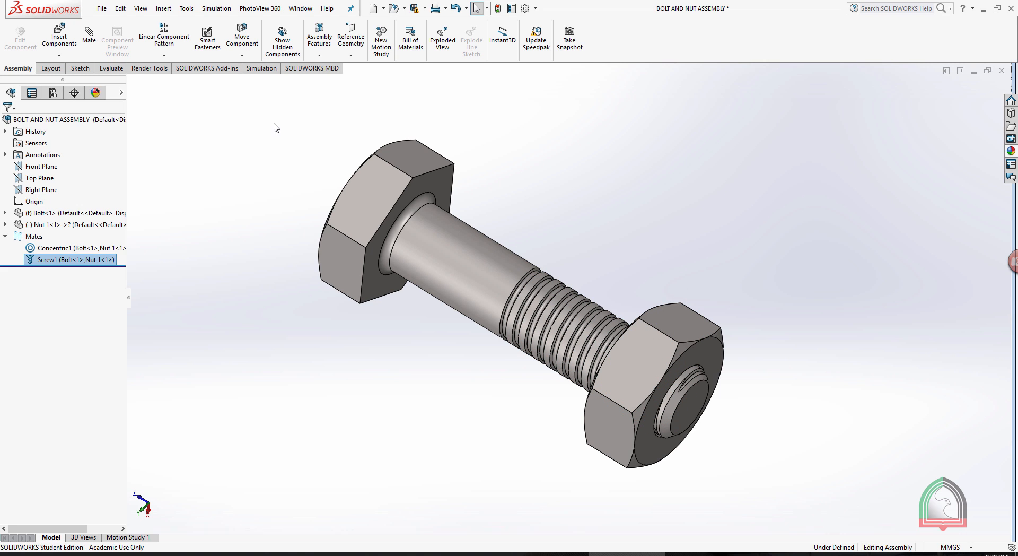
pyautogui.moveTo(642, 217); pyautogui.dragTo(666, 249, button='middle')
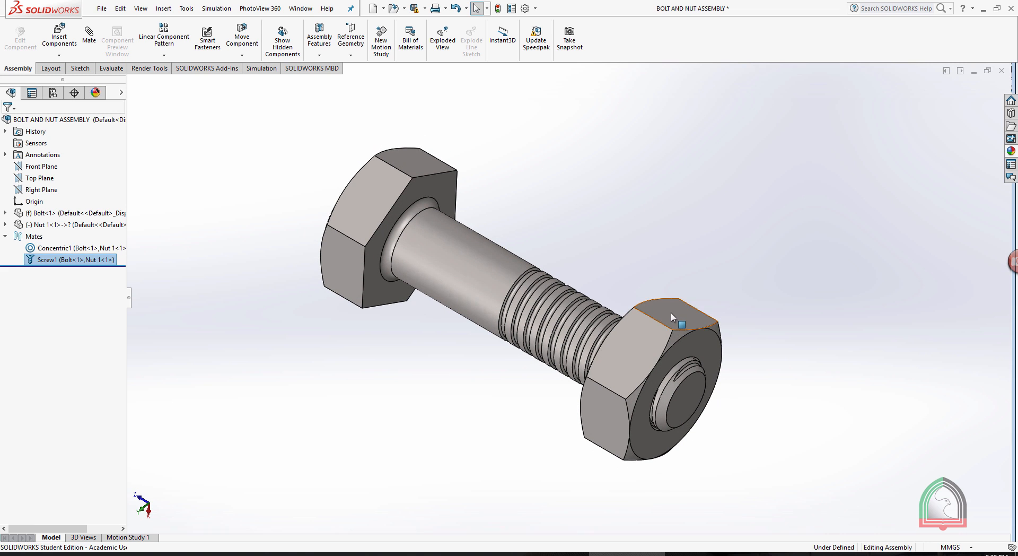
pyautogui.moveTo(670, 313); pyautogui.dragTo(566, 311)
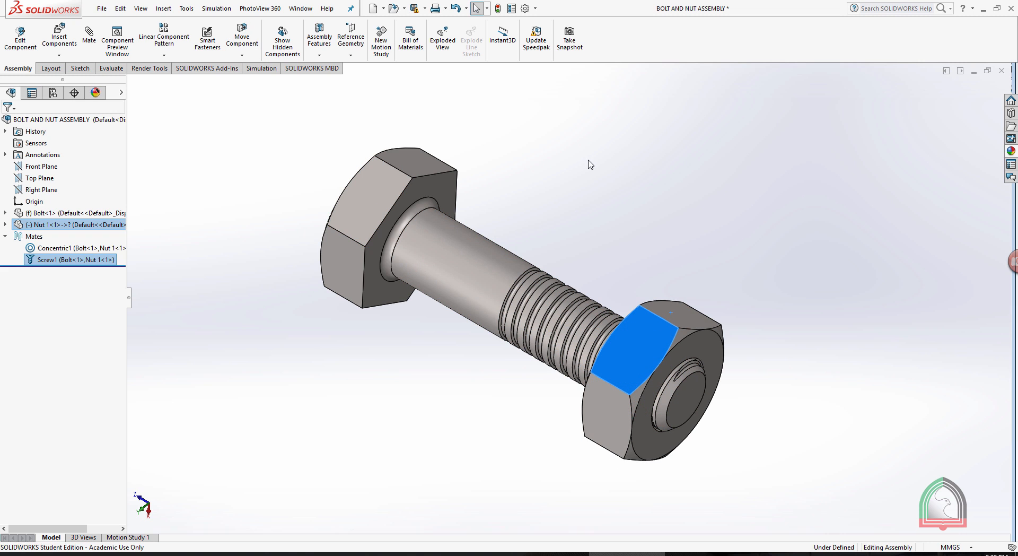
pyautogui.moveTo(587, 161); pyautogui.dragTo(580, 204, button='middle')
pyautogui.moveTo(617, 383); pyautogui.dragTo(588, 358)
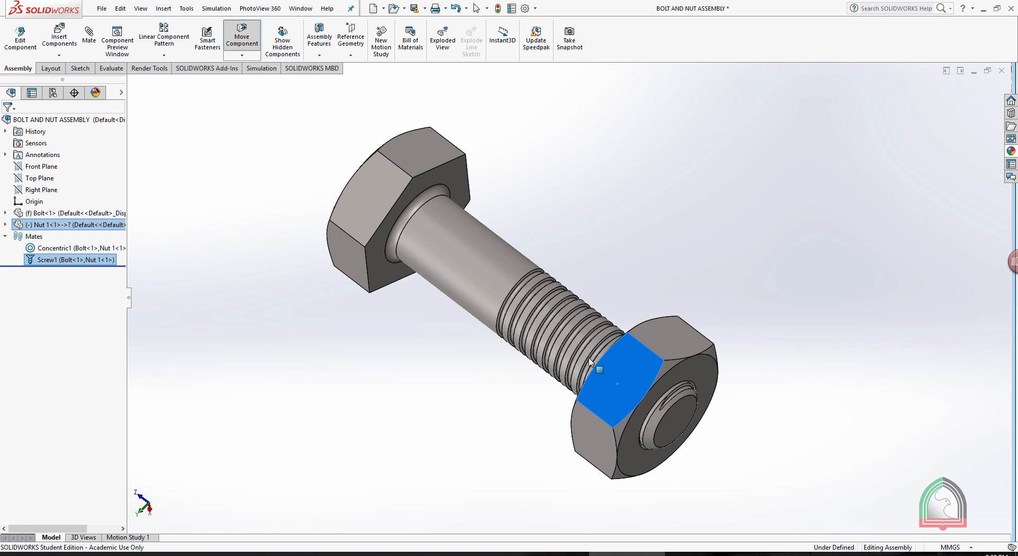
pyautogui.click(646, 212)
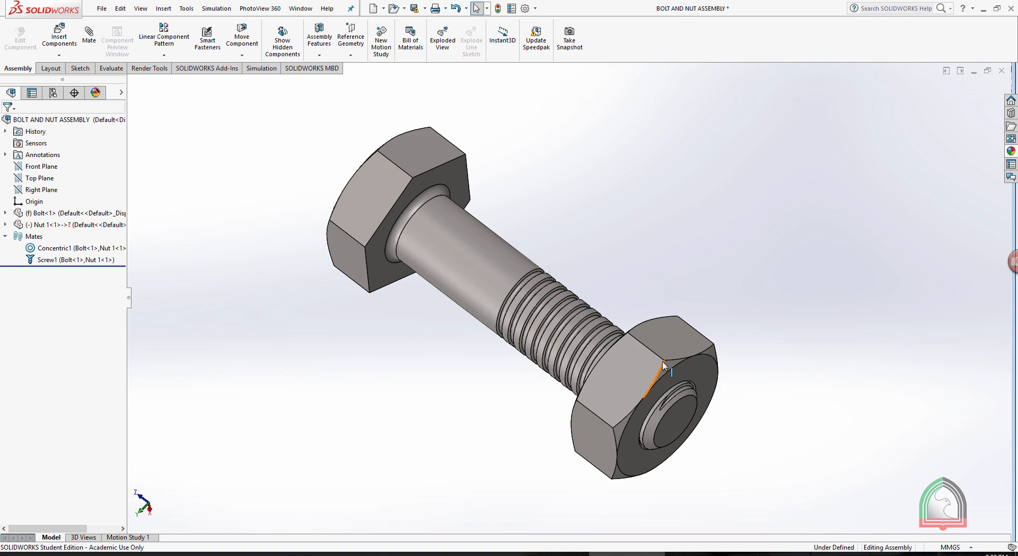
pyautogui.moveTo(663, 361); pyautogui.dragTo(753, 205)
pyautogui.click(753, 206)
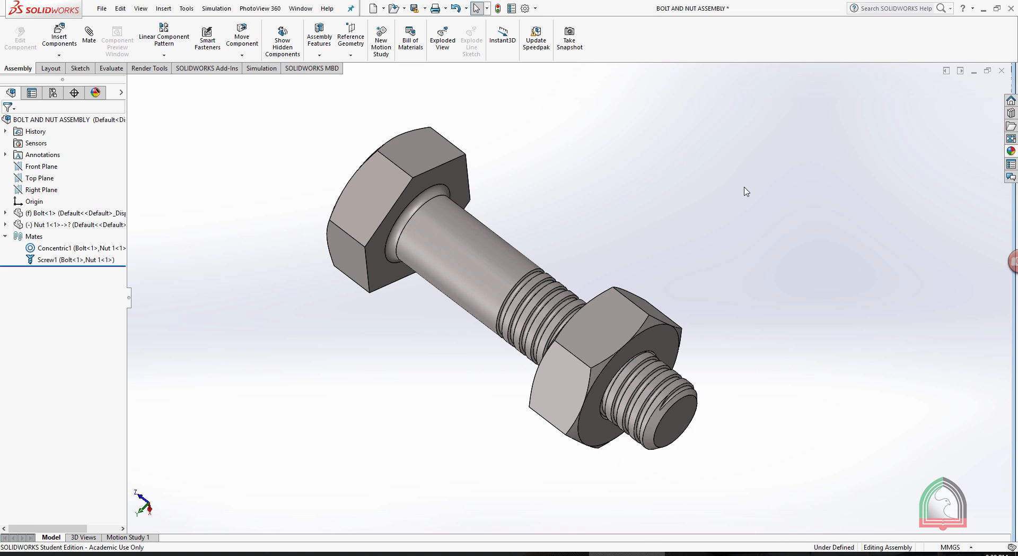